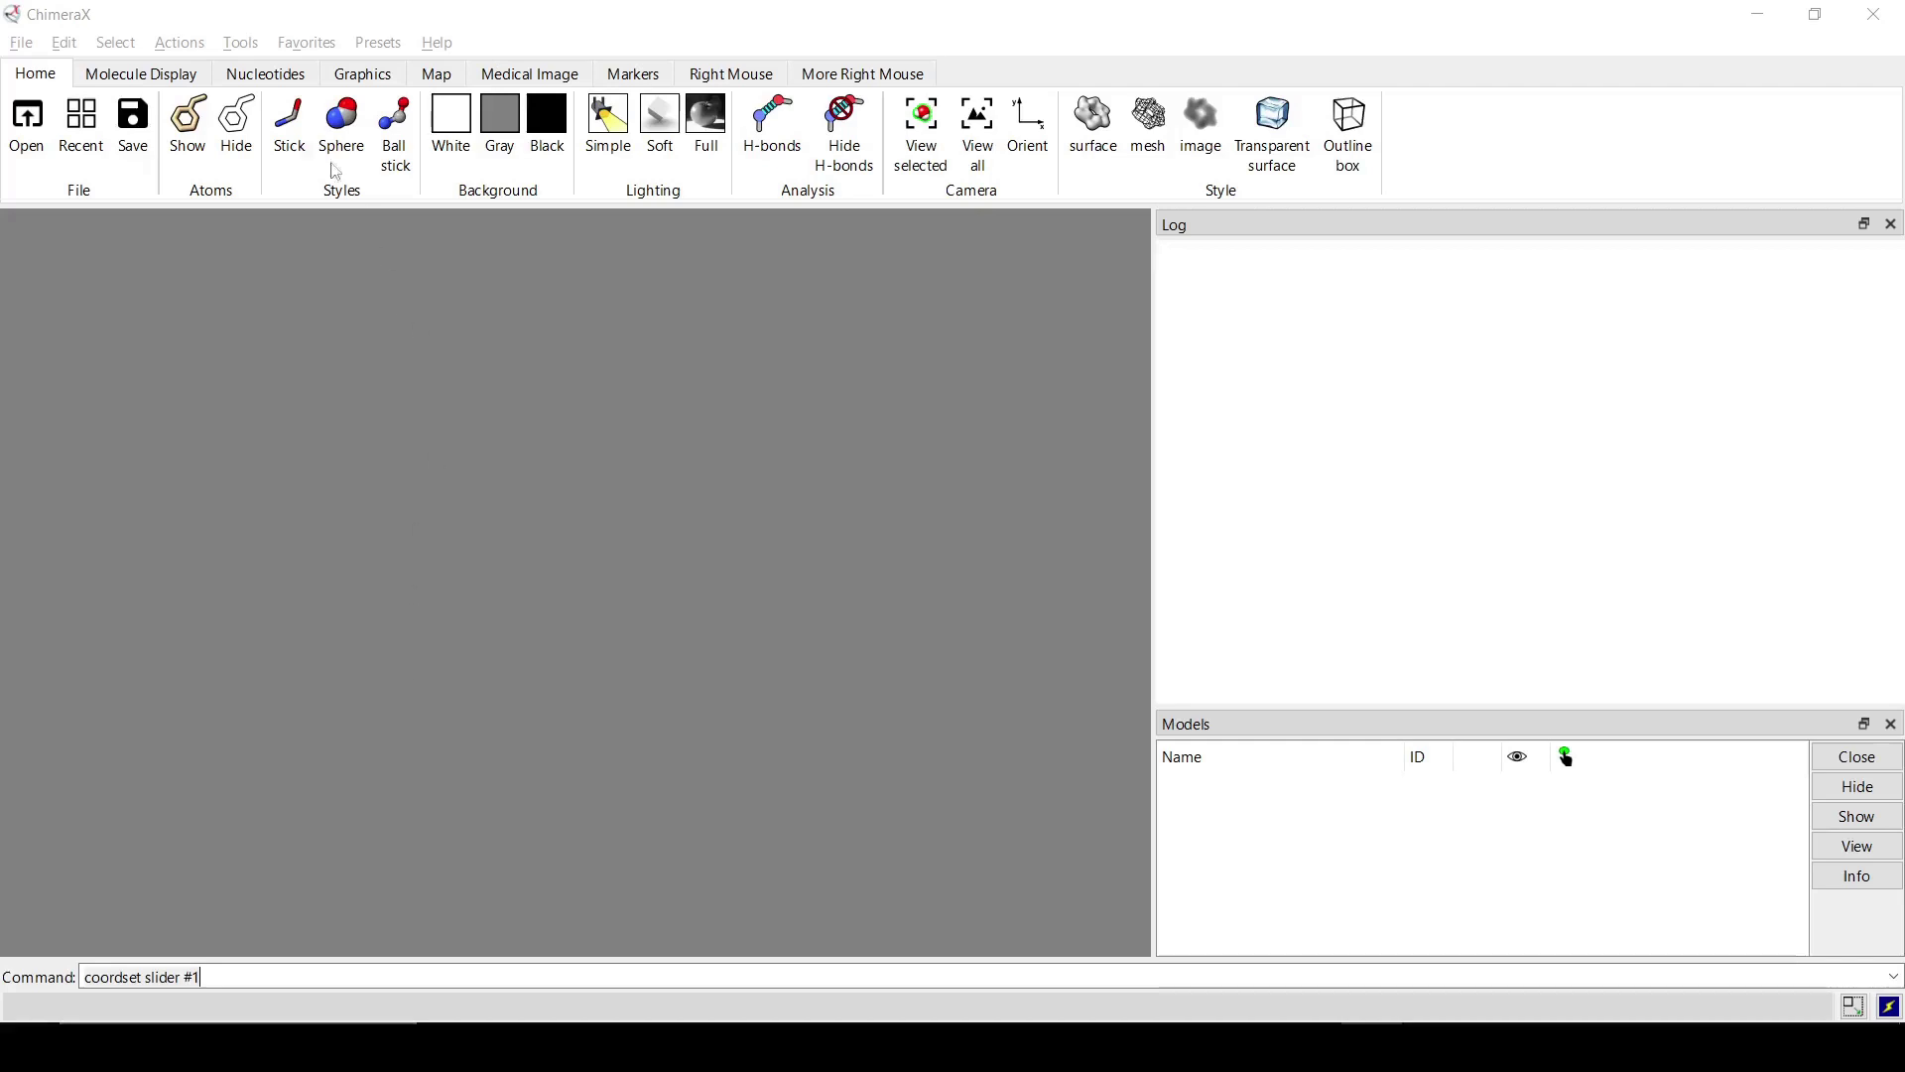
Open the 2D Builder from Tools > Structure Editing
click(239, 43)
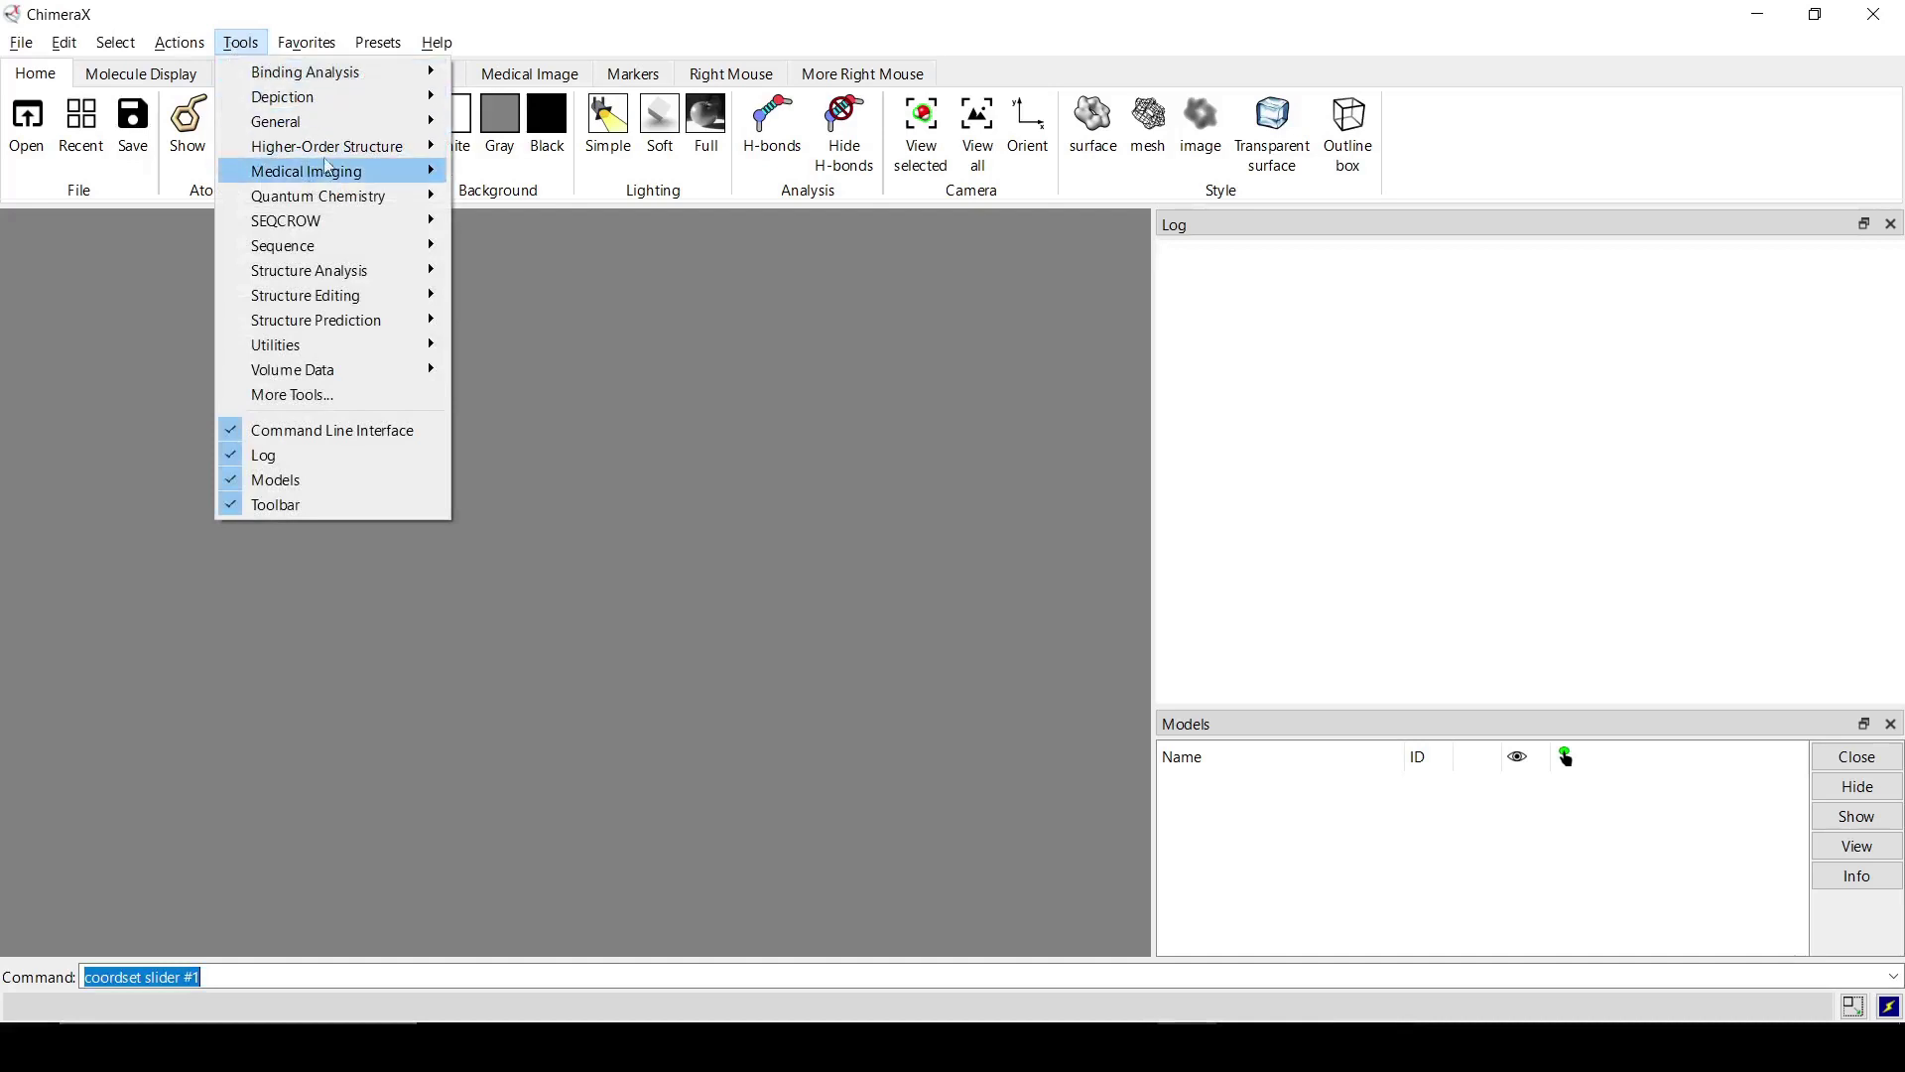
mouse_move(360, 299)
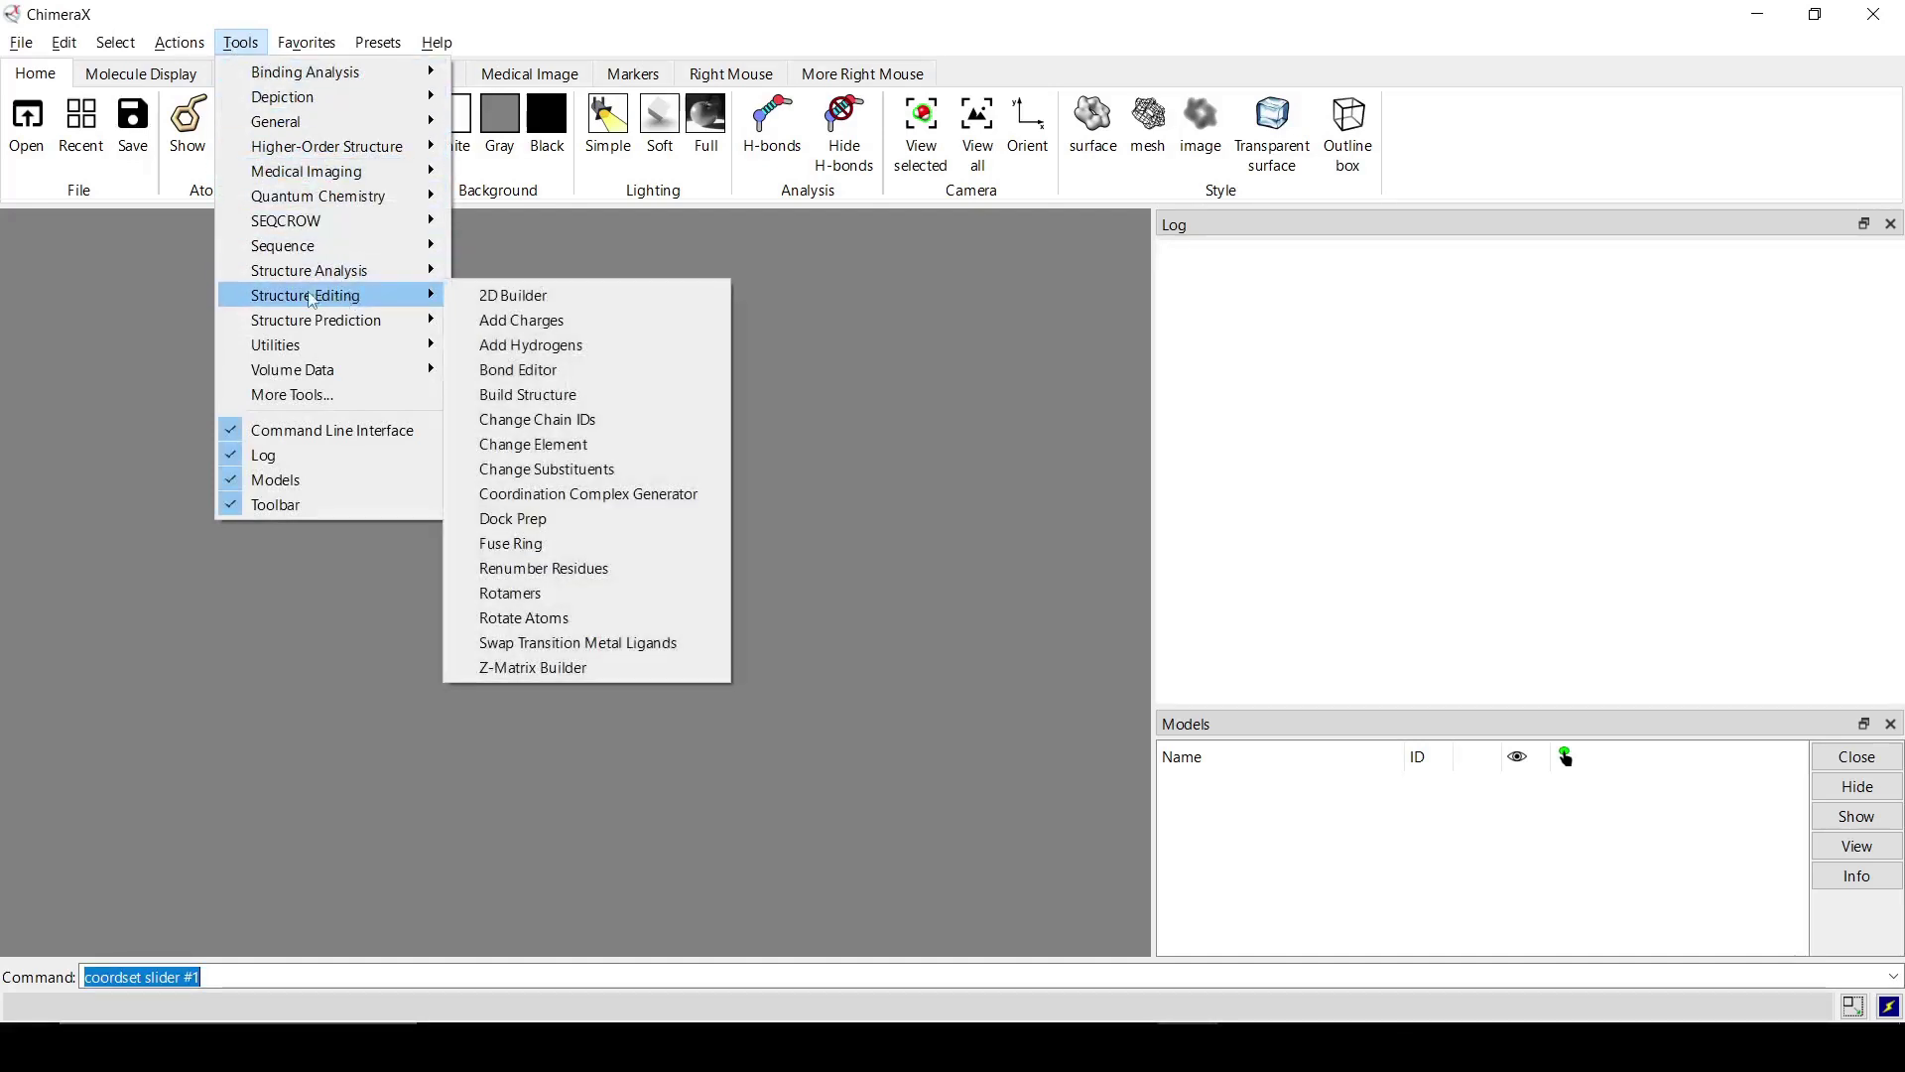
click(476, 298)
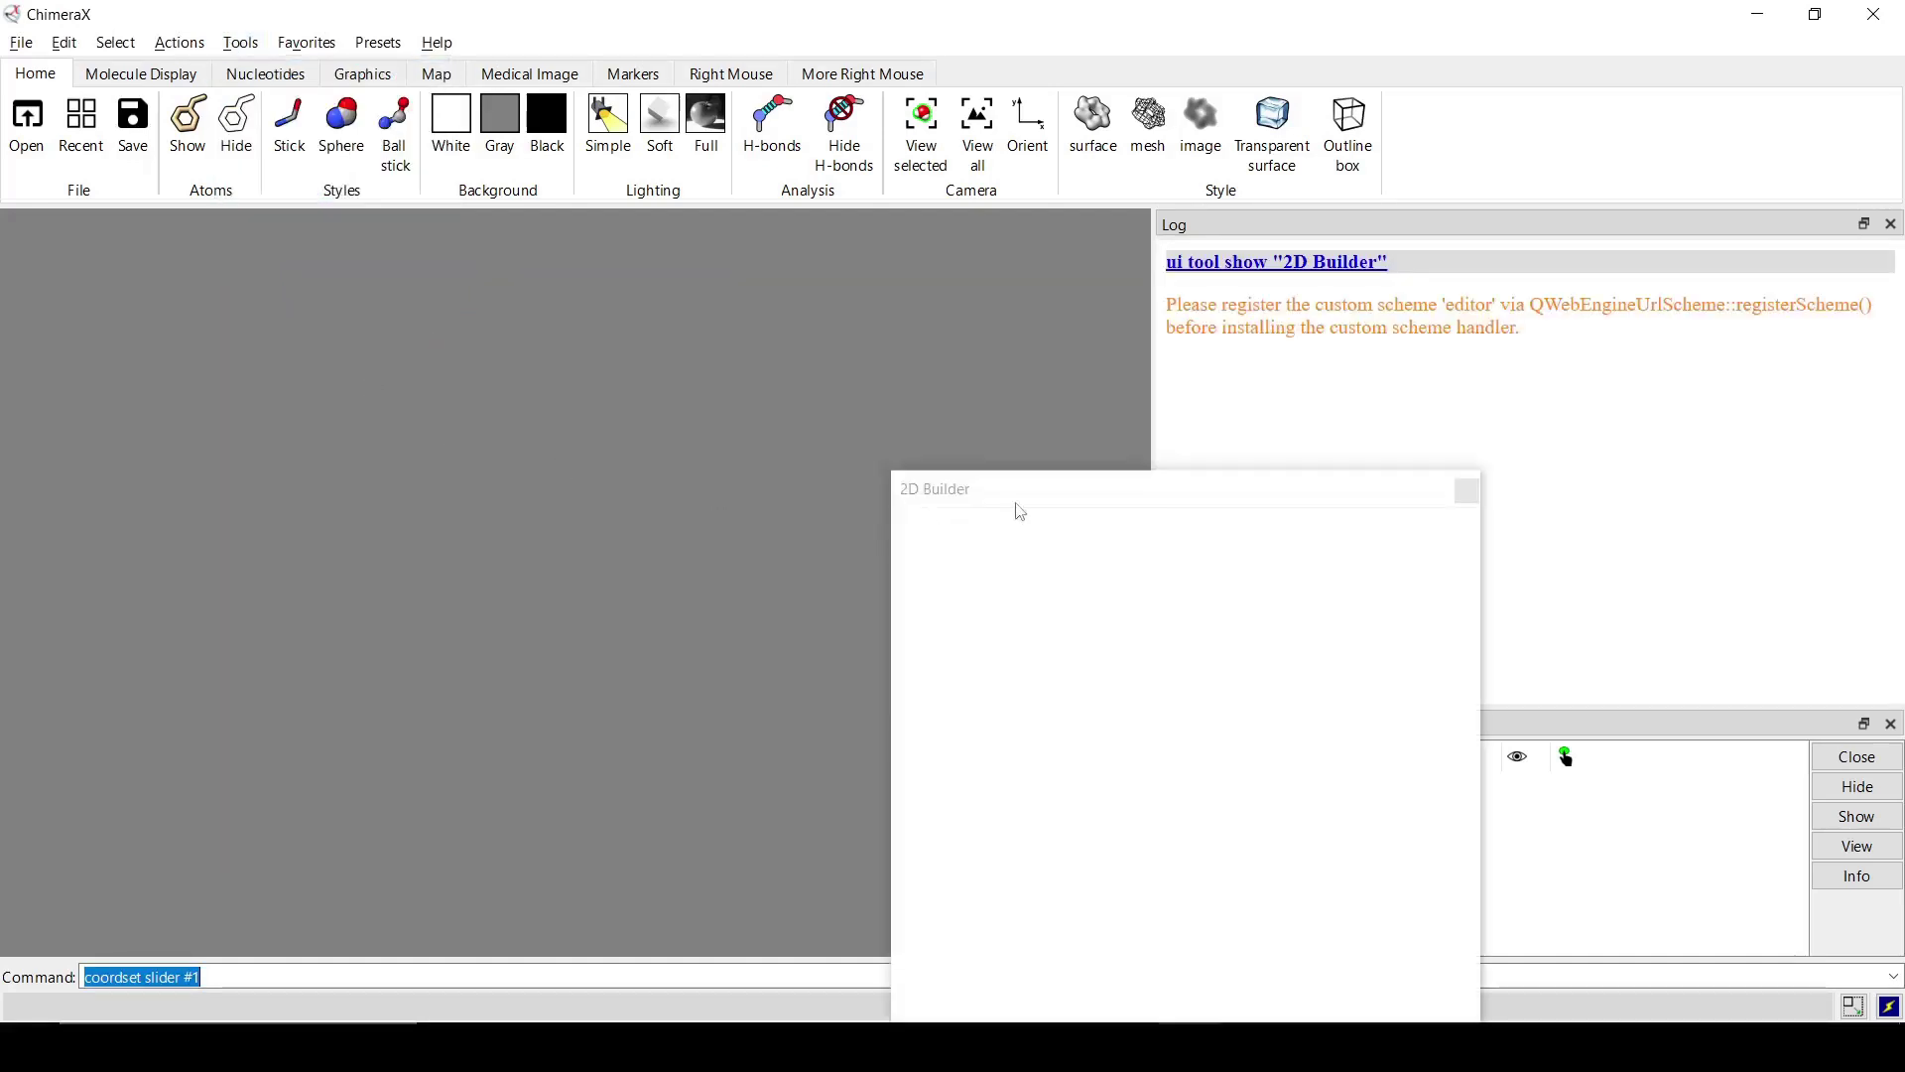
drag(1032, 507, 494, 298)
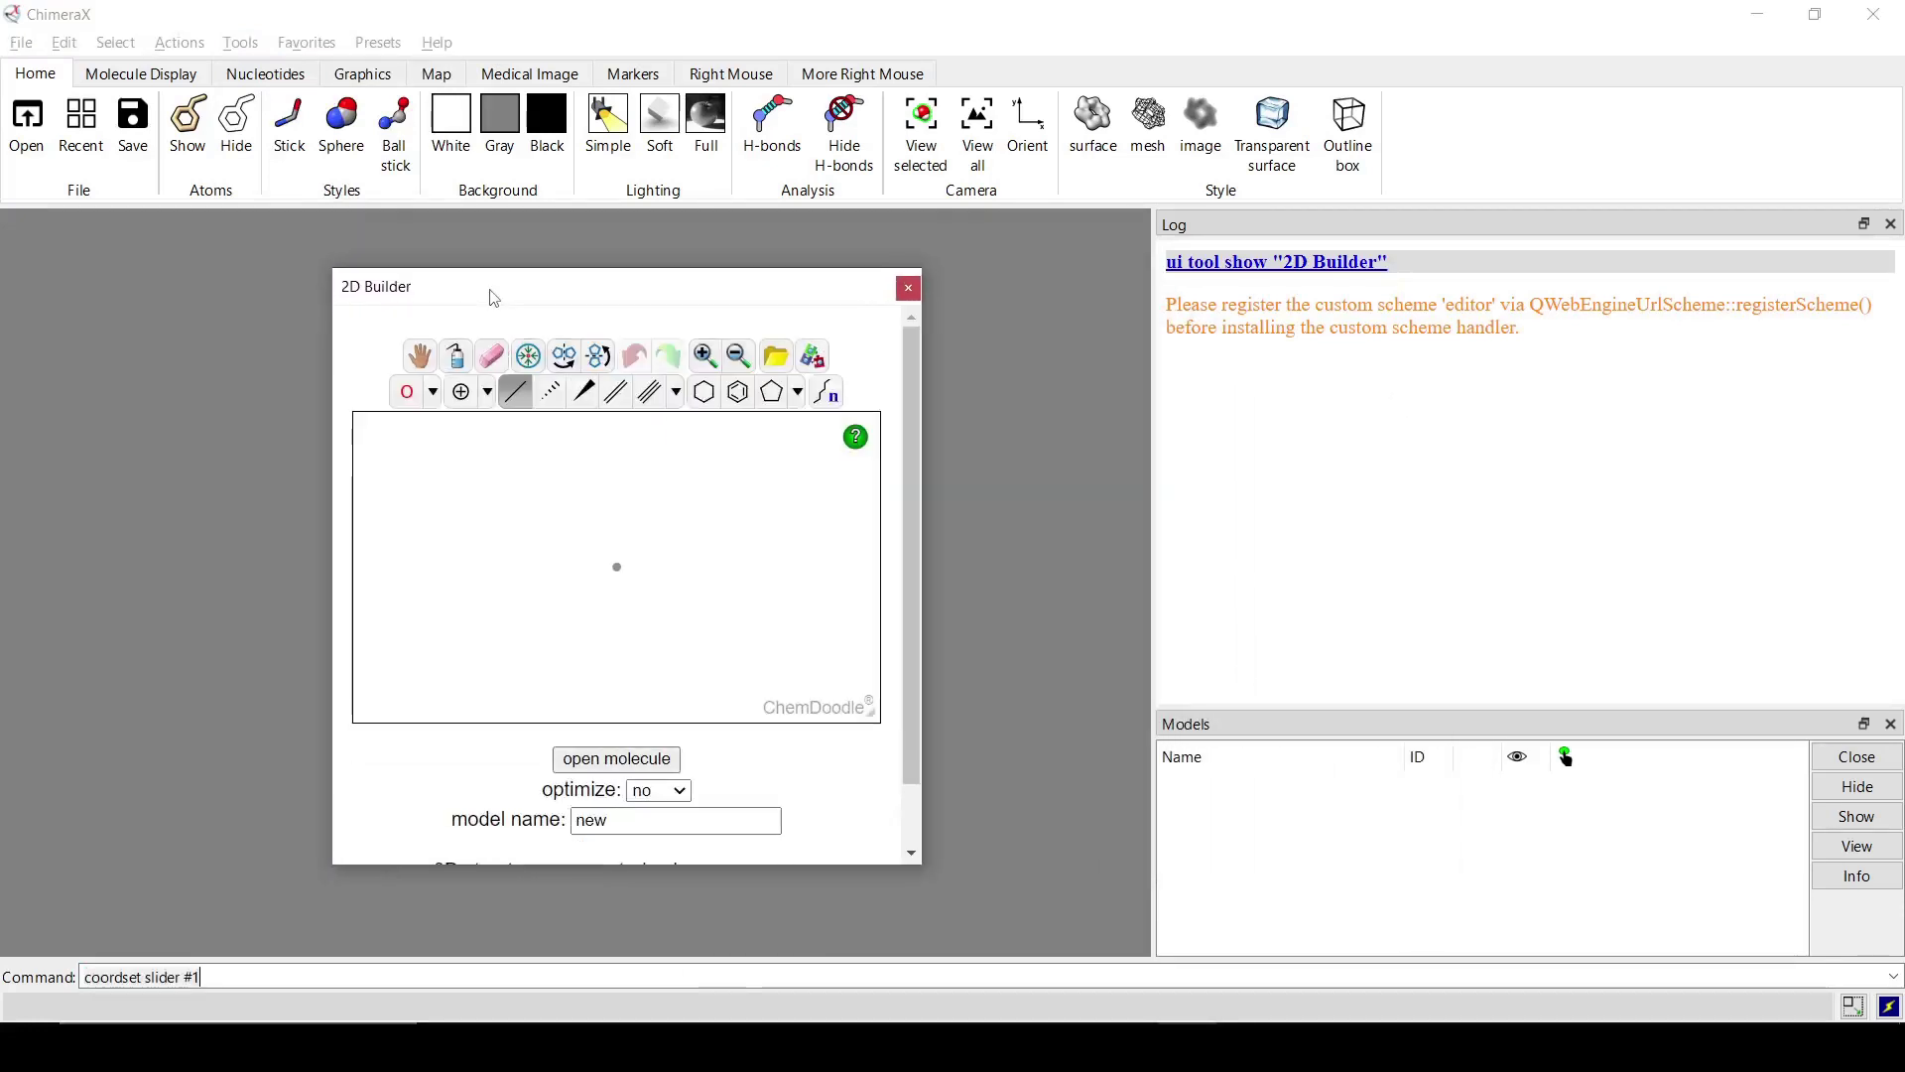
Sketch a benzene ring with a cyclohexane ring fused onto it
click(739, 392)
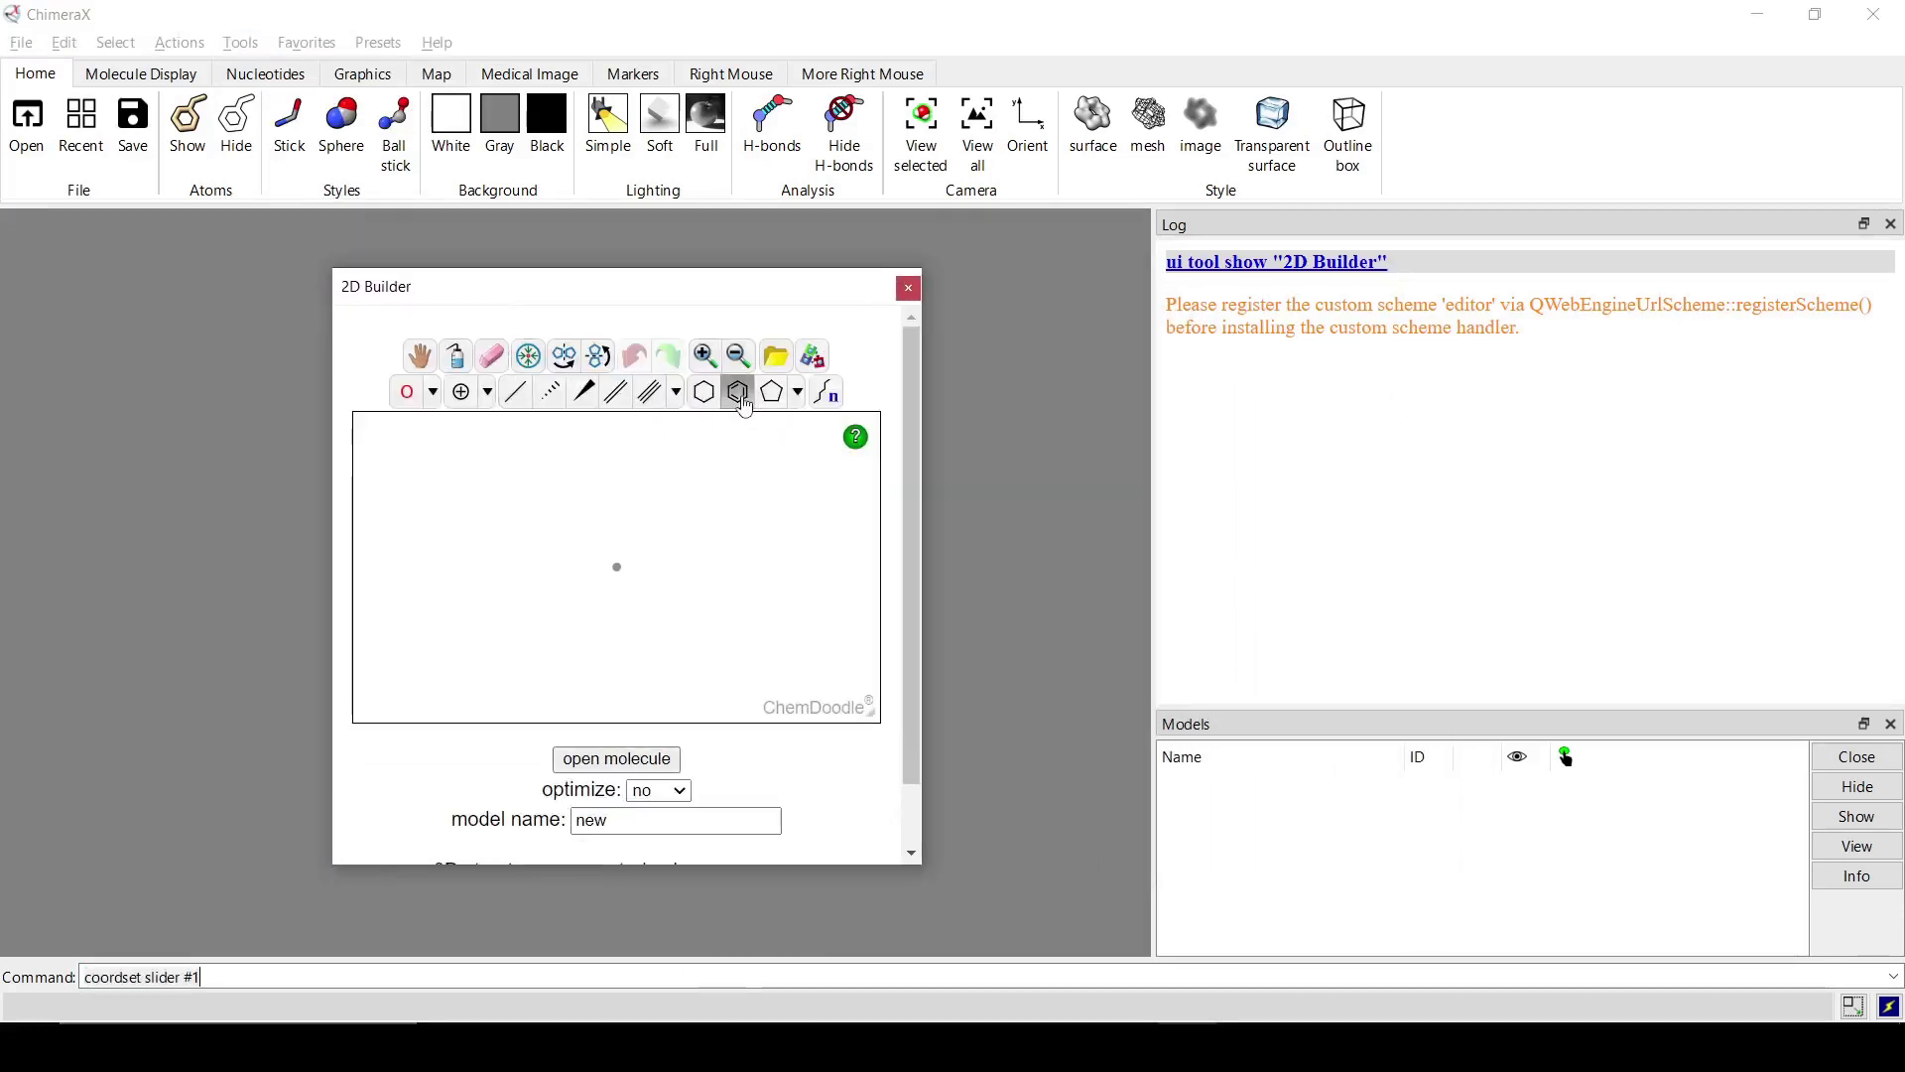
click(617, 588)
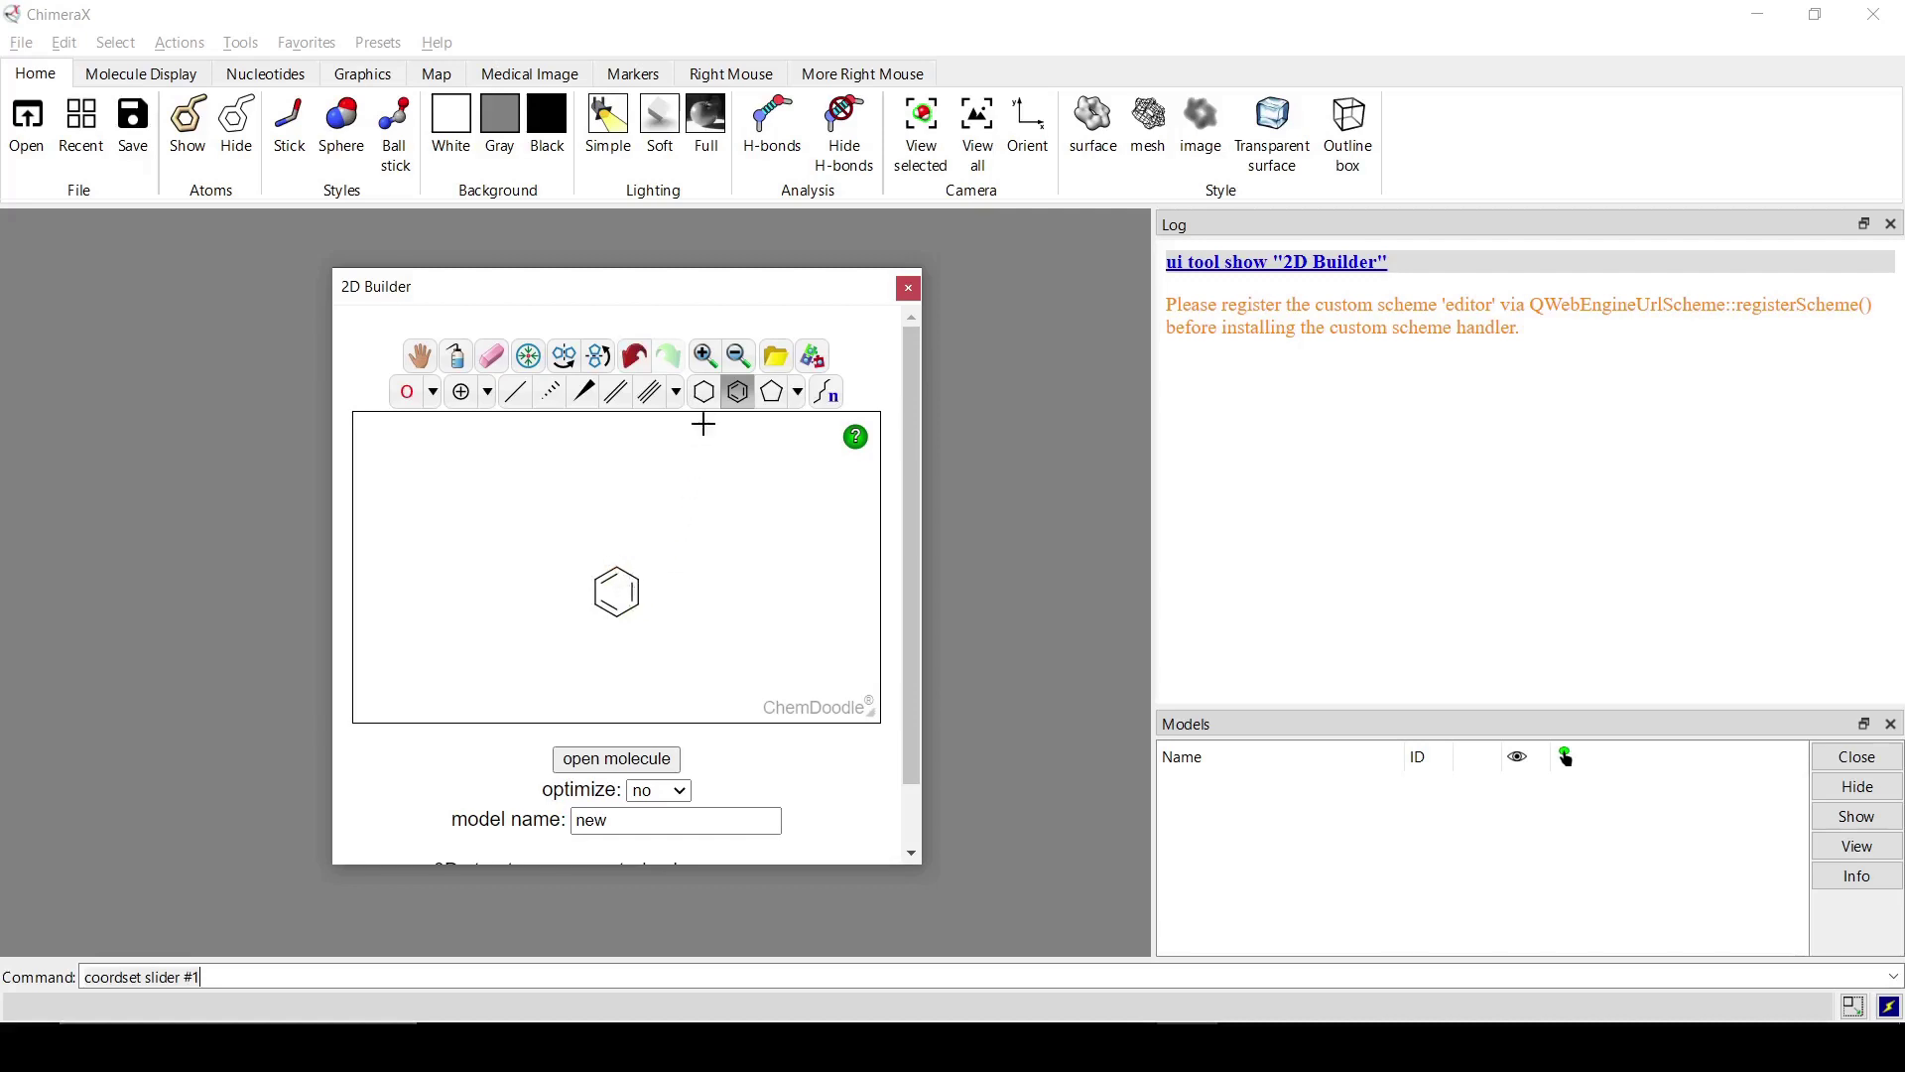
click(704, 392)
click(639, 593)
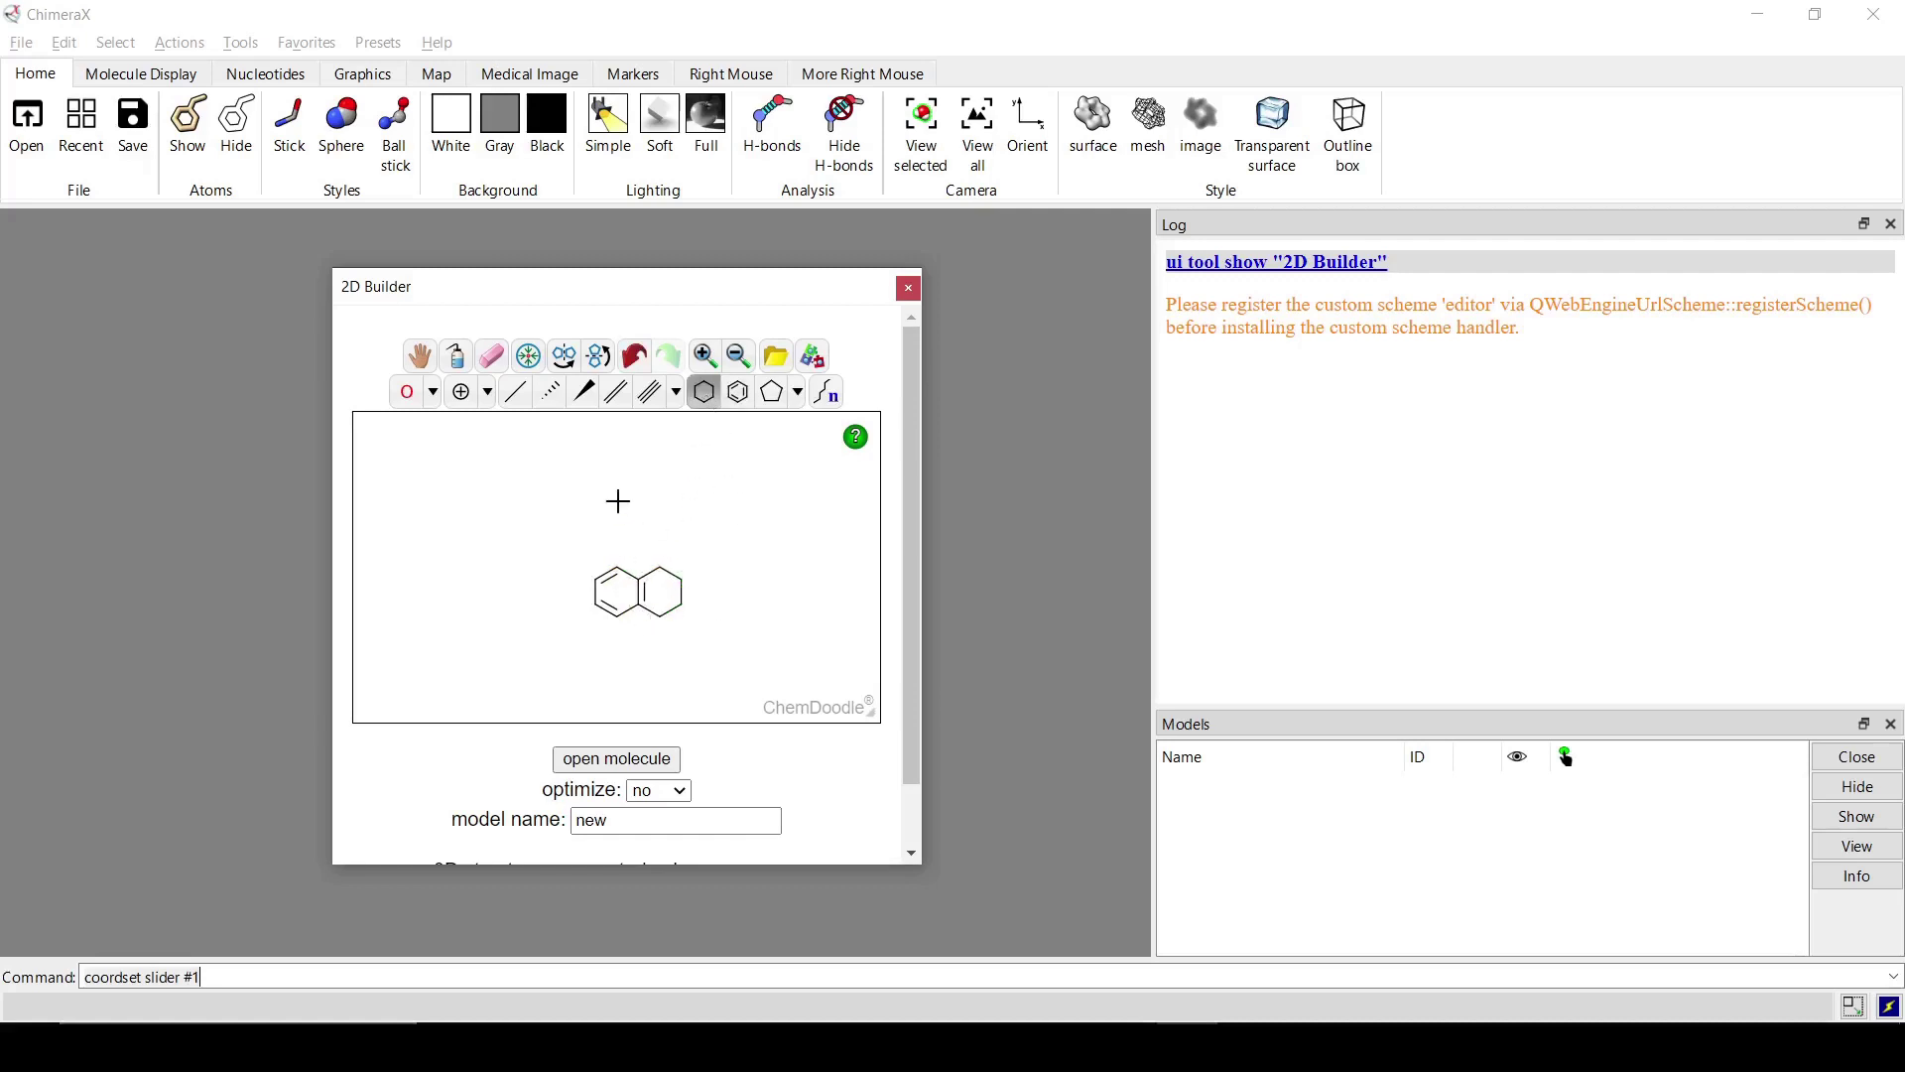
Add a C=O carbonyl on the top ring carbon
click(516, 392)
click(664, 566)
click(663, 549)
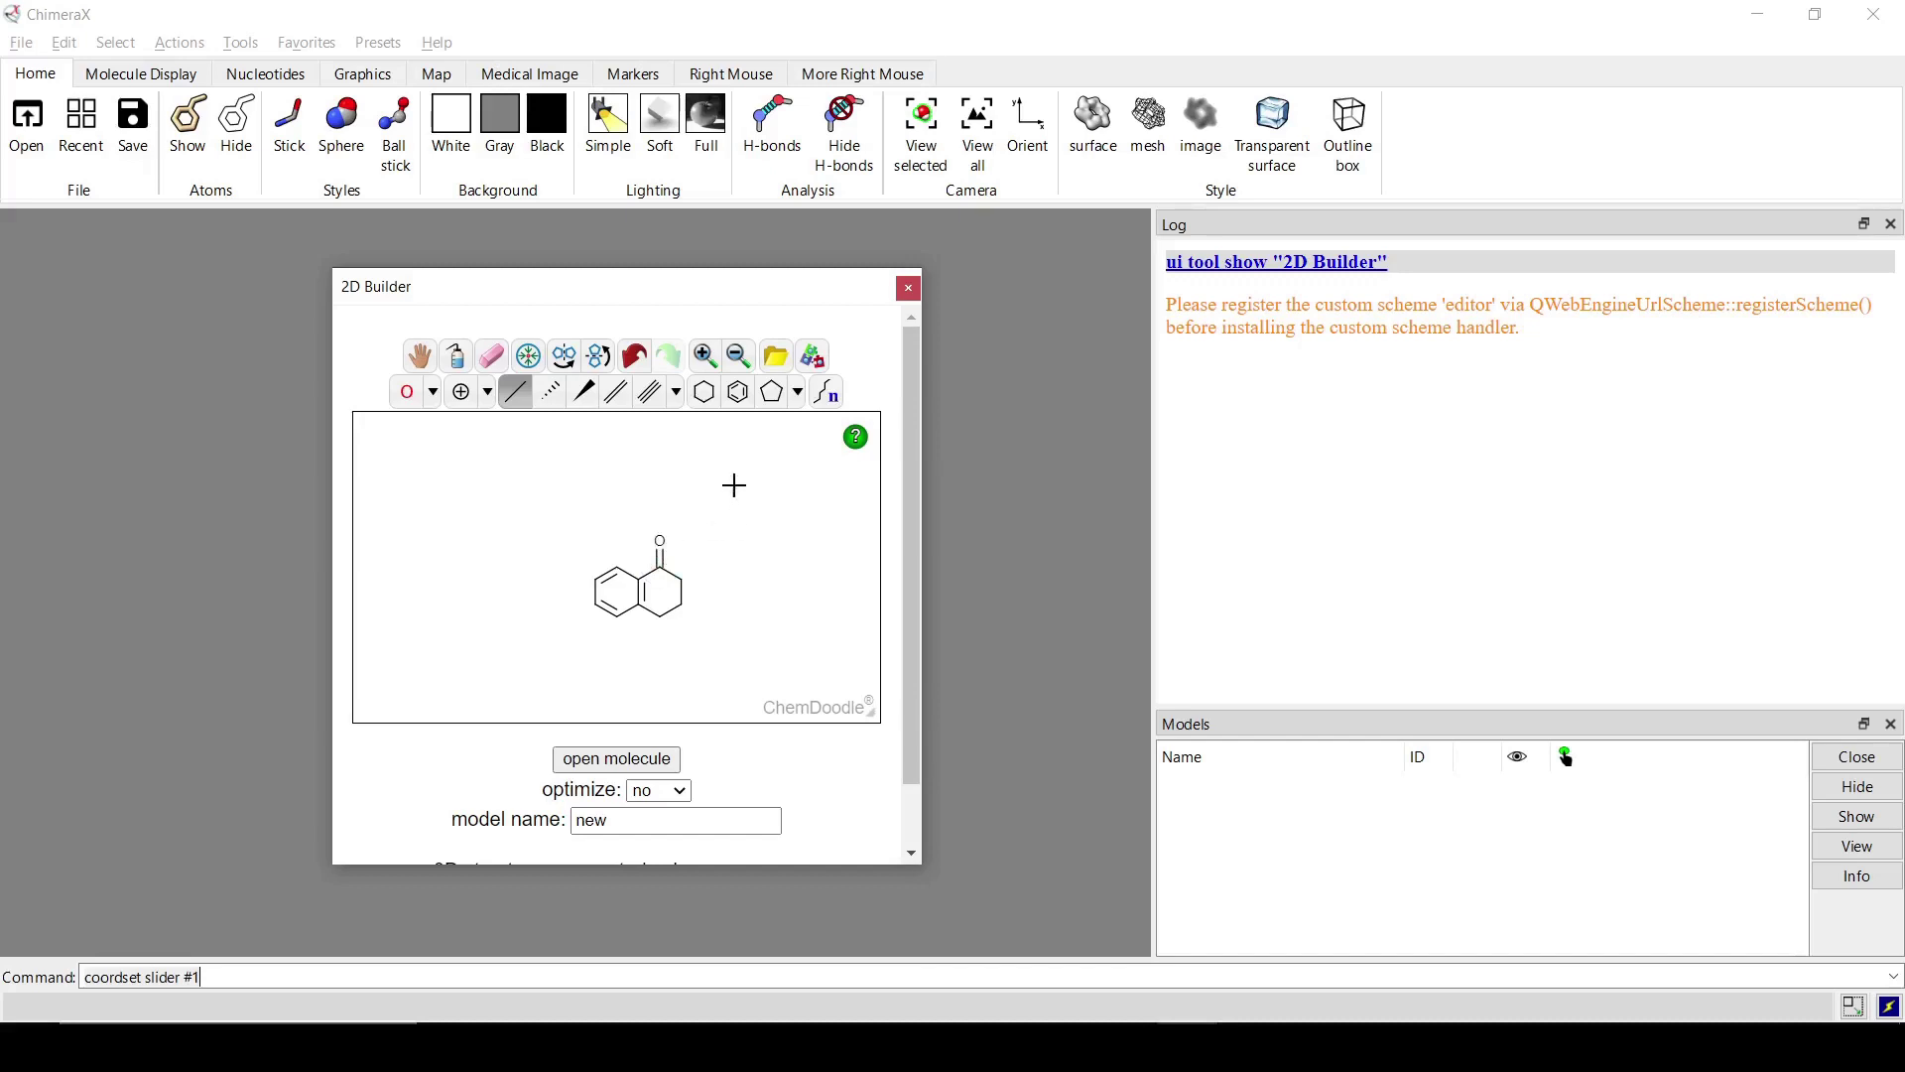
Attach a benzyl group to a ring carbon through a wedge bond
click(583, 392)
click(680, 606)
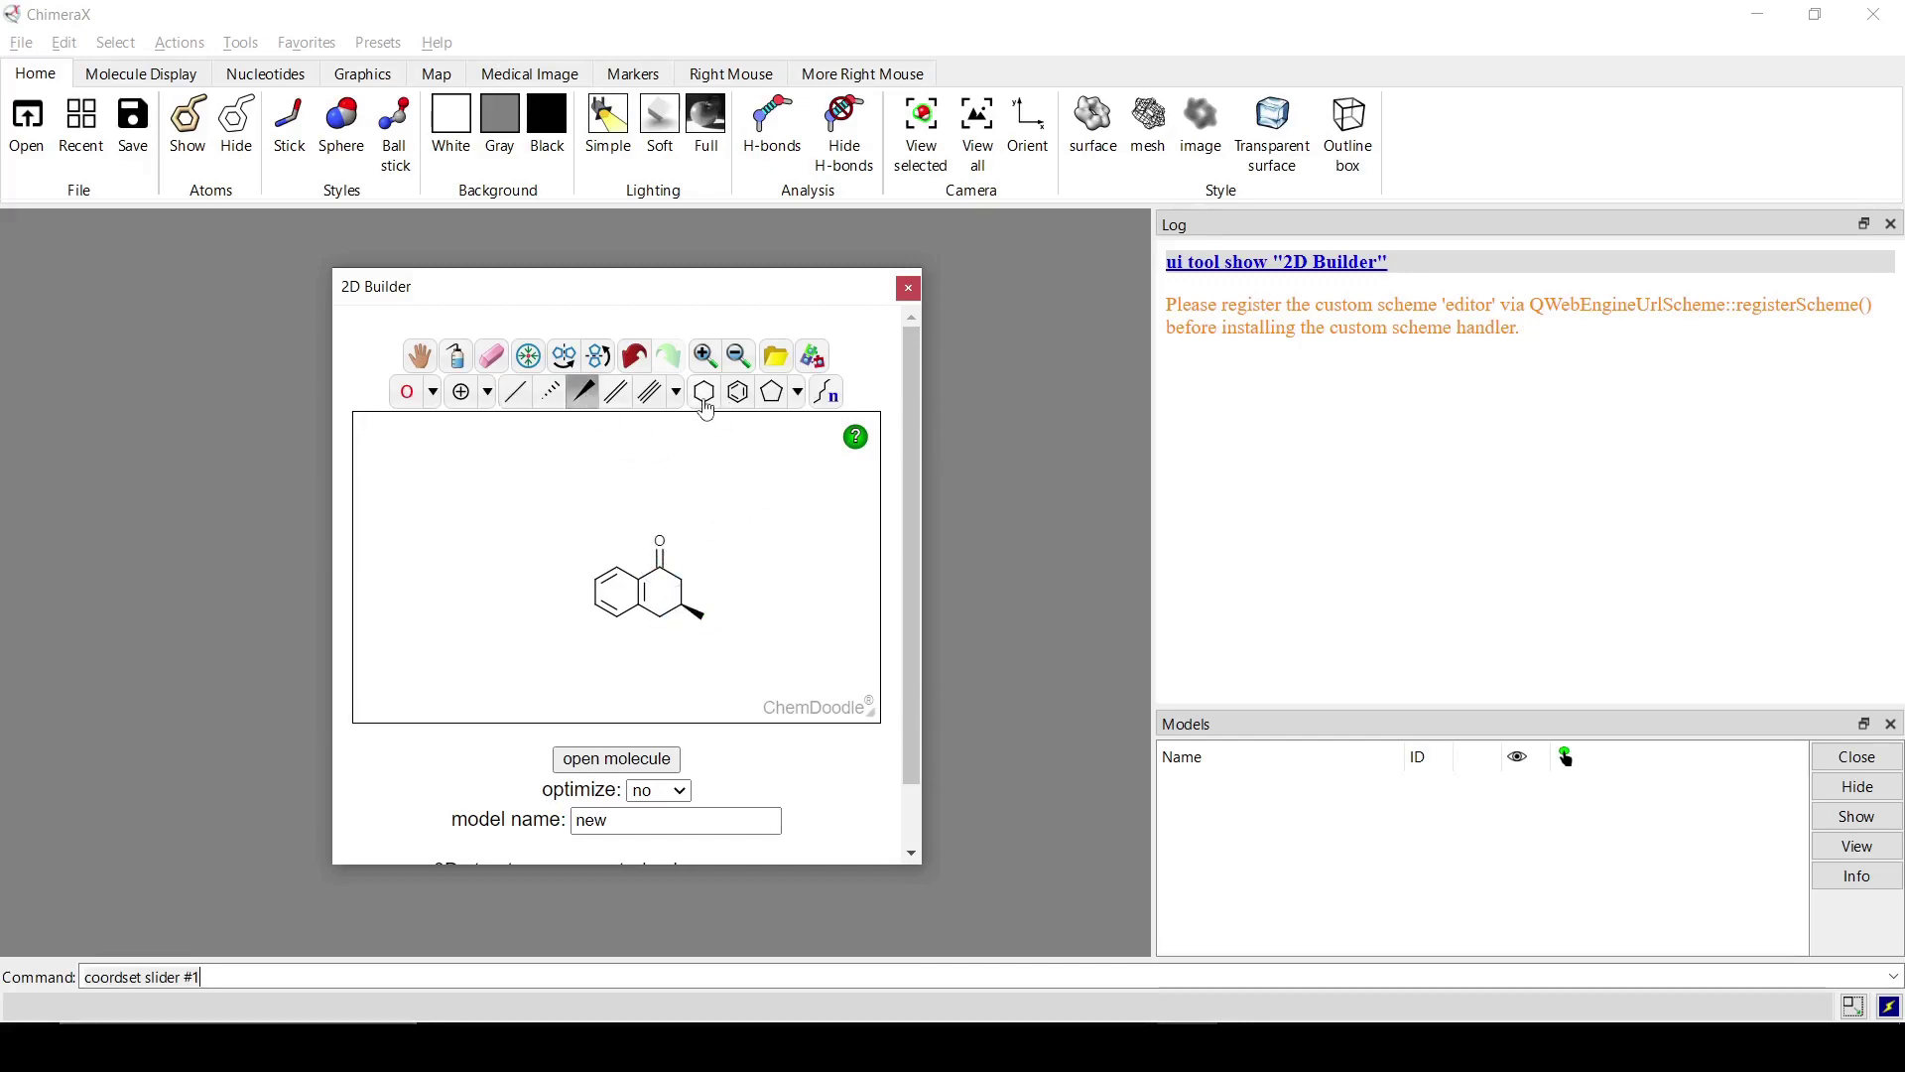
click(516, 392)
click(703, 617)
click(738, 392)
click(725, 603)
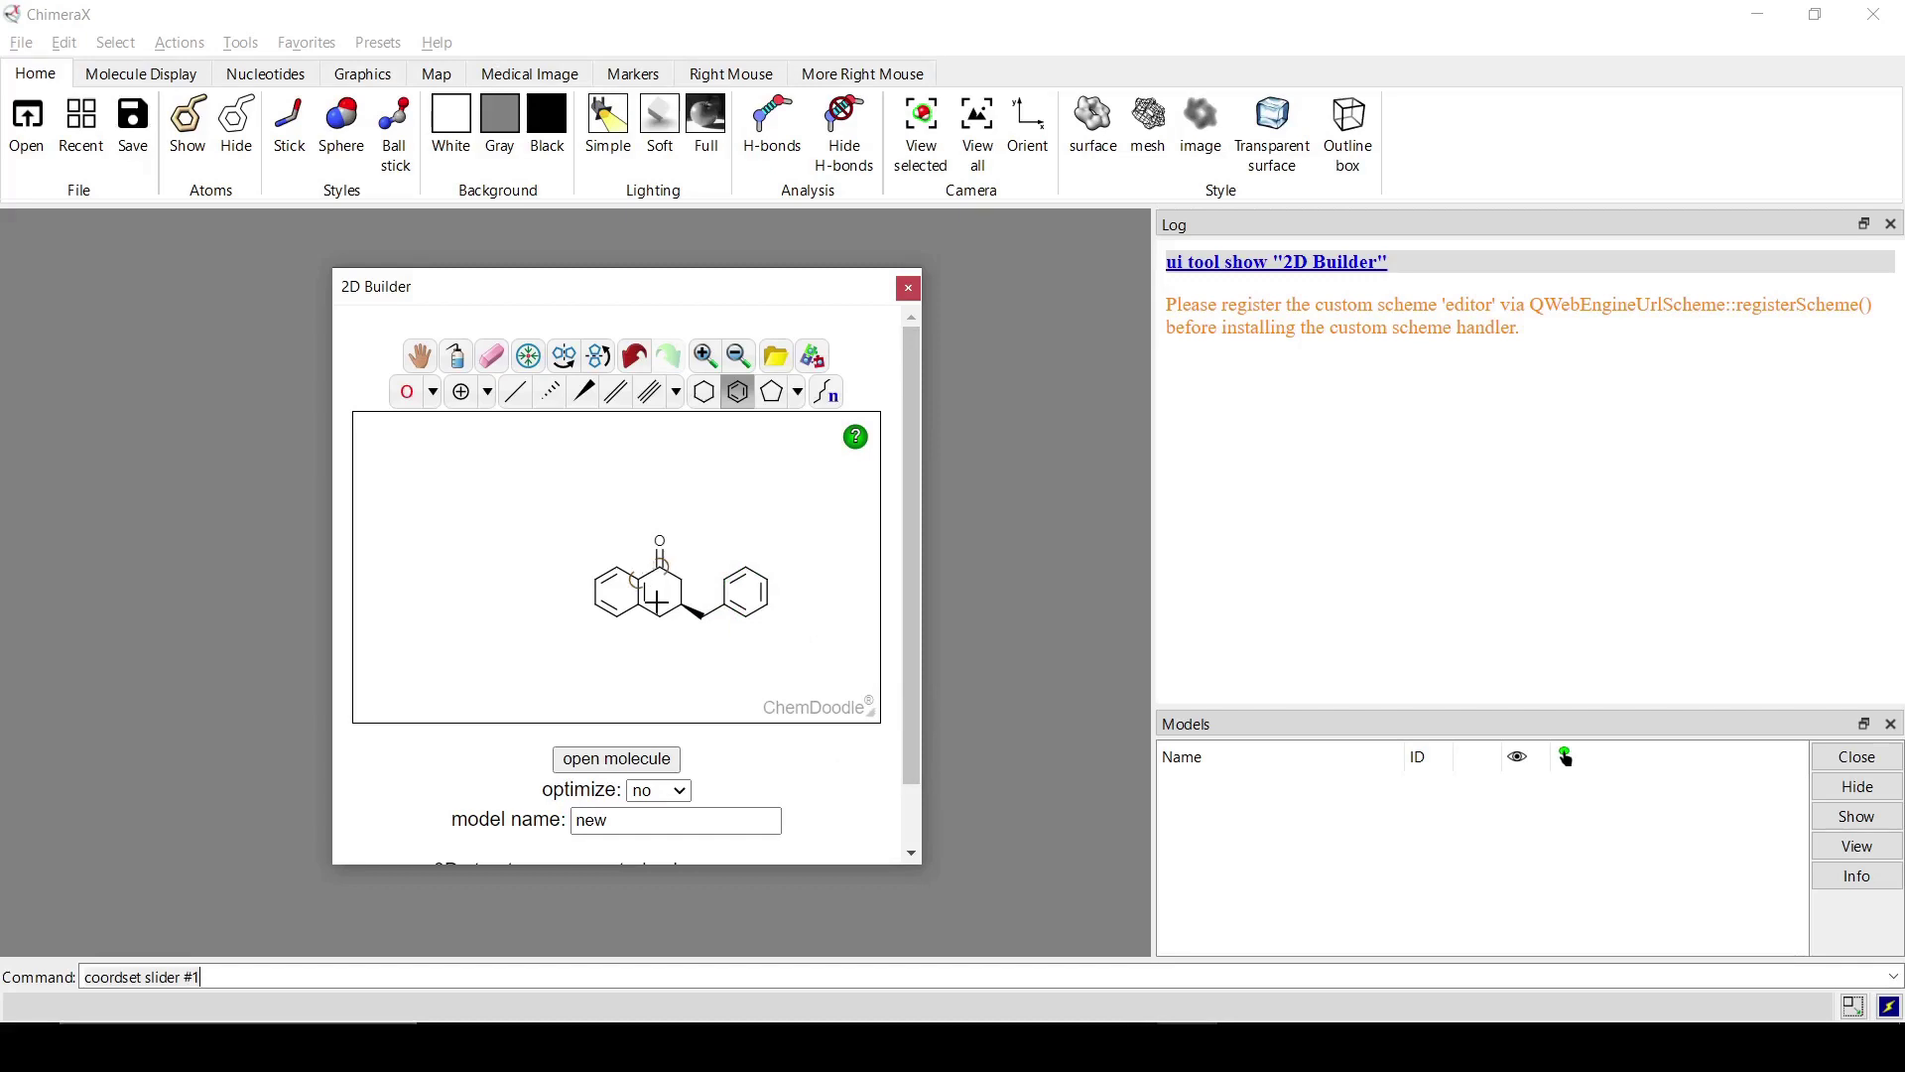
Build the sketched benzyl tetralone as 3D model #1 and rotate it for inspection
click(570, 761)
drag(596, 289, 1194, 297)
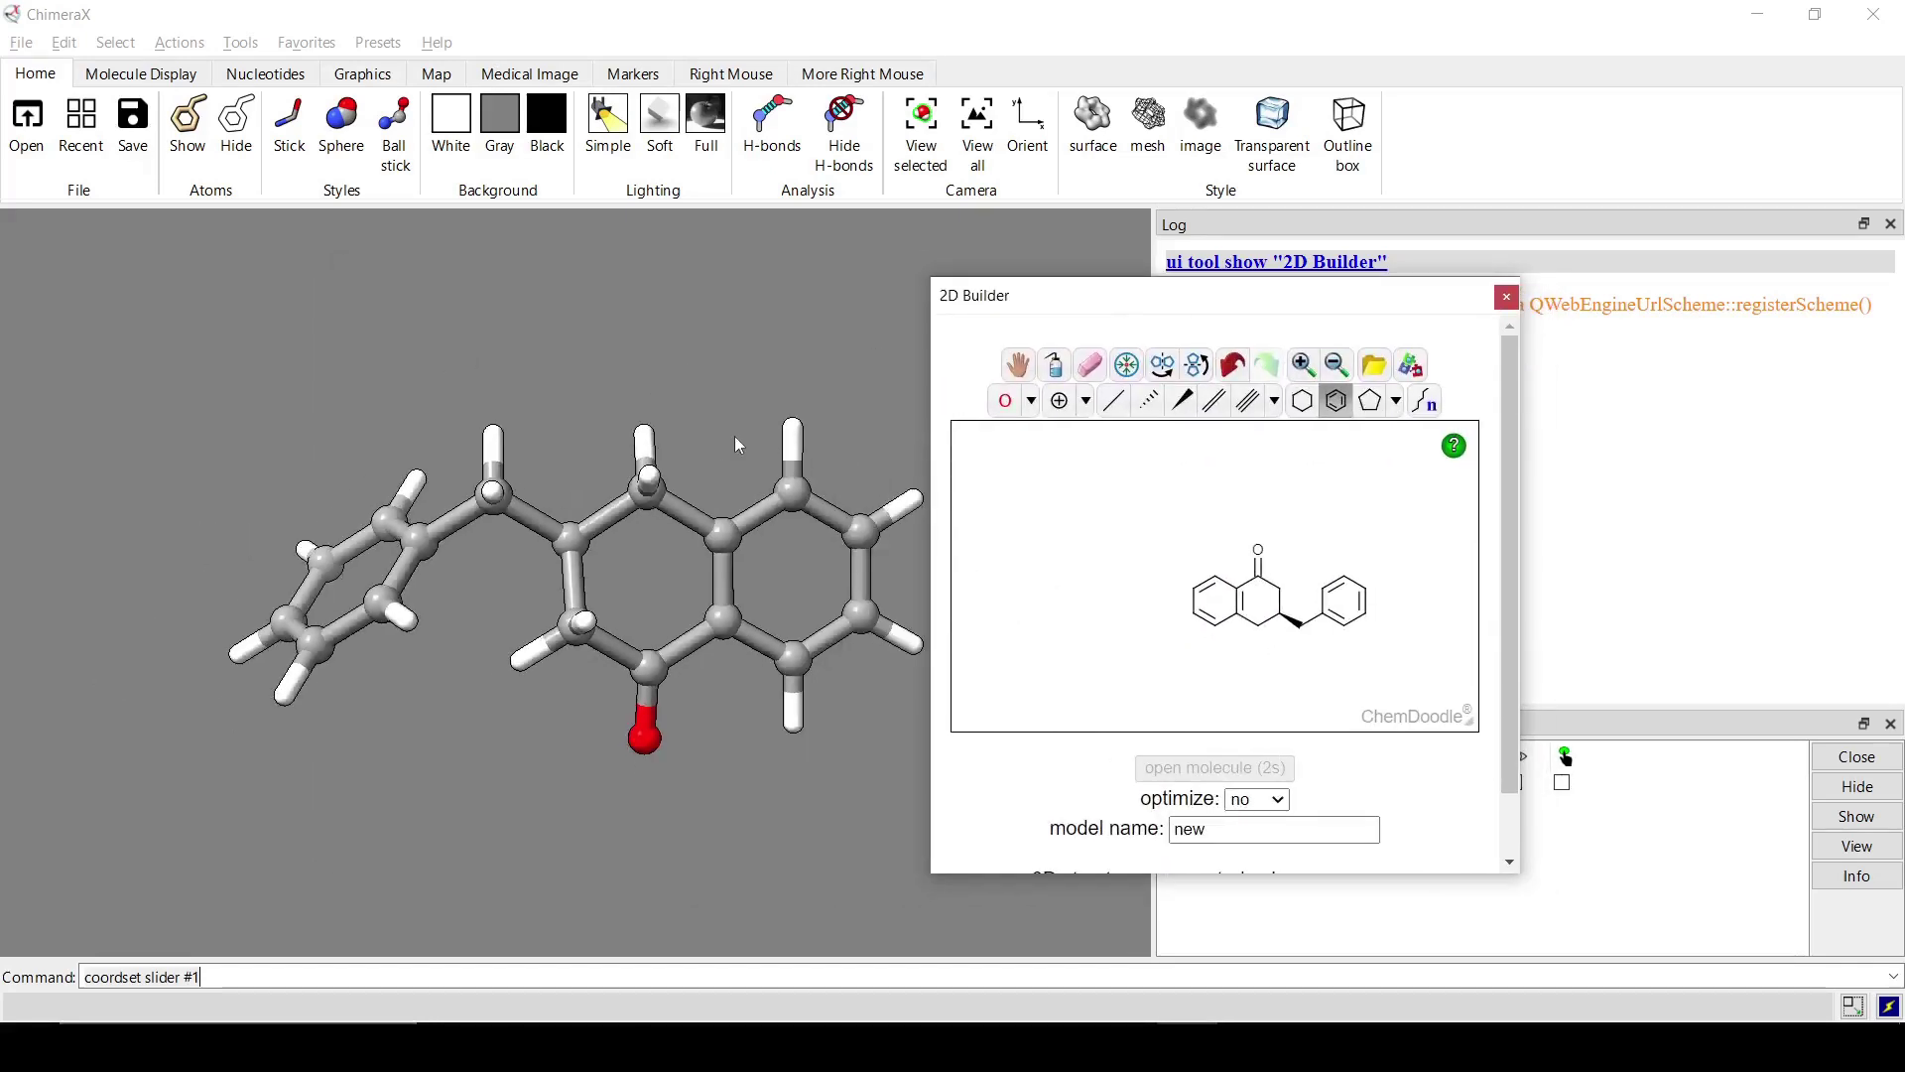
drag(739, 446, 1290, 625)
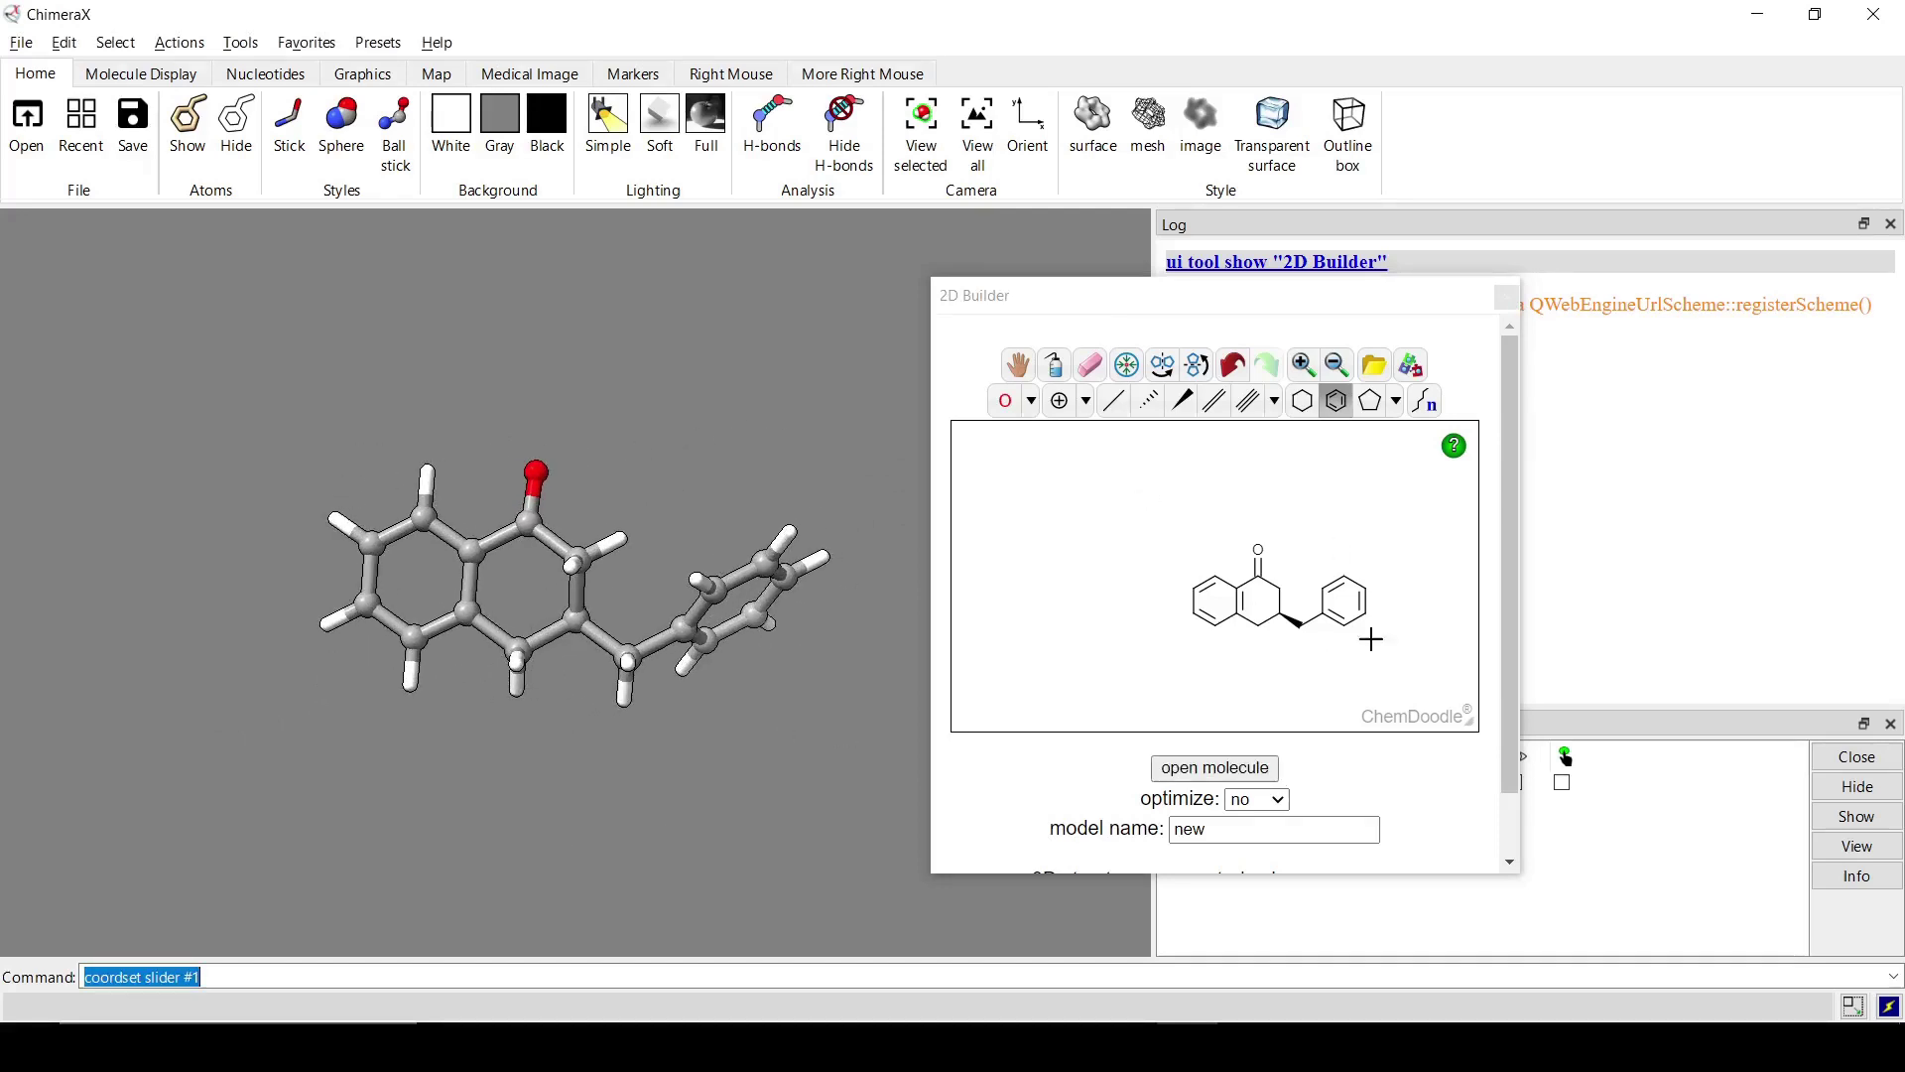
drag(647, 630, 959, 392)
drag(1130, 309, 866, 275)
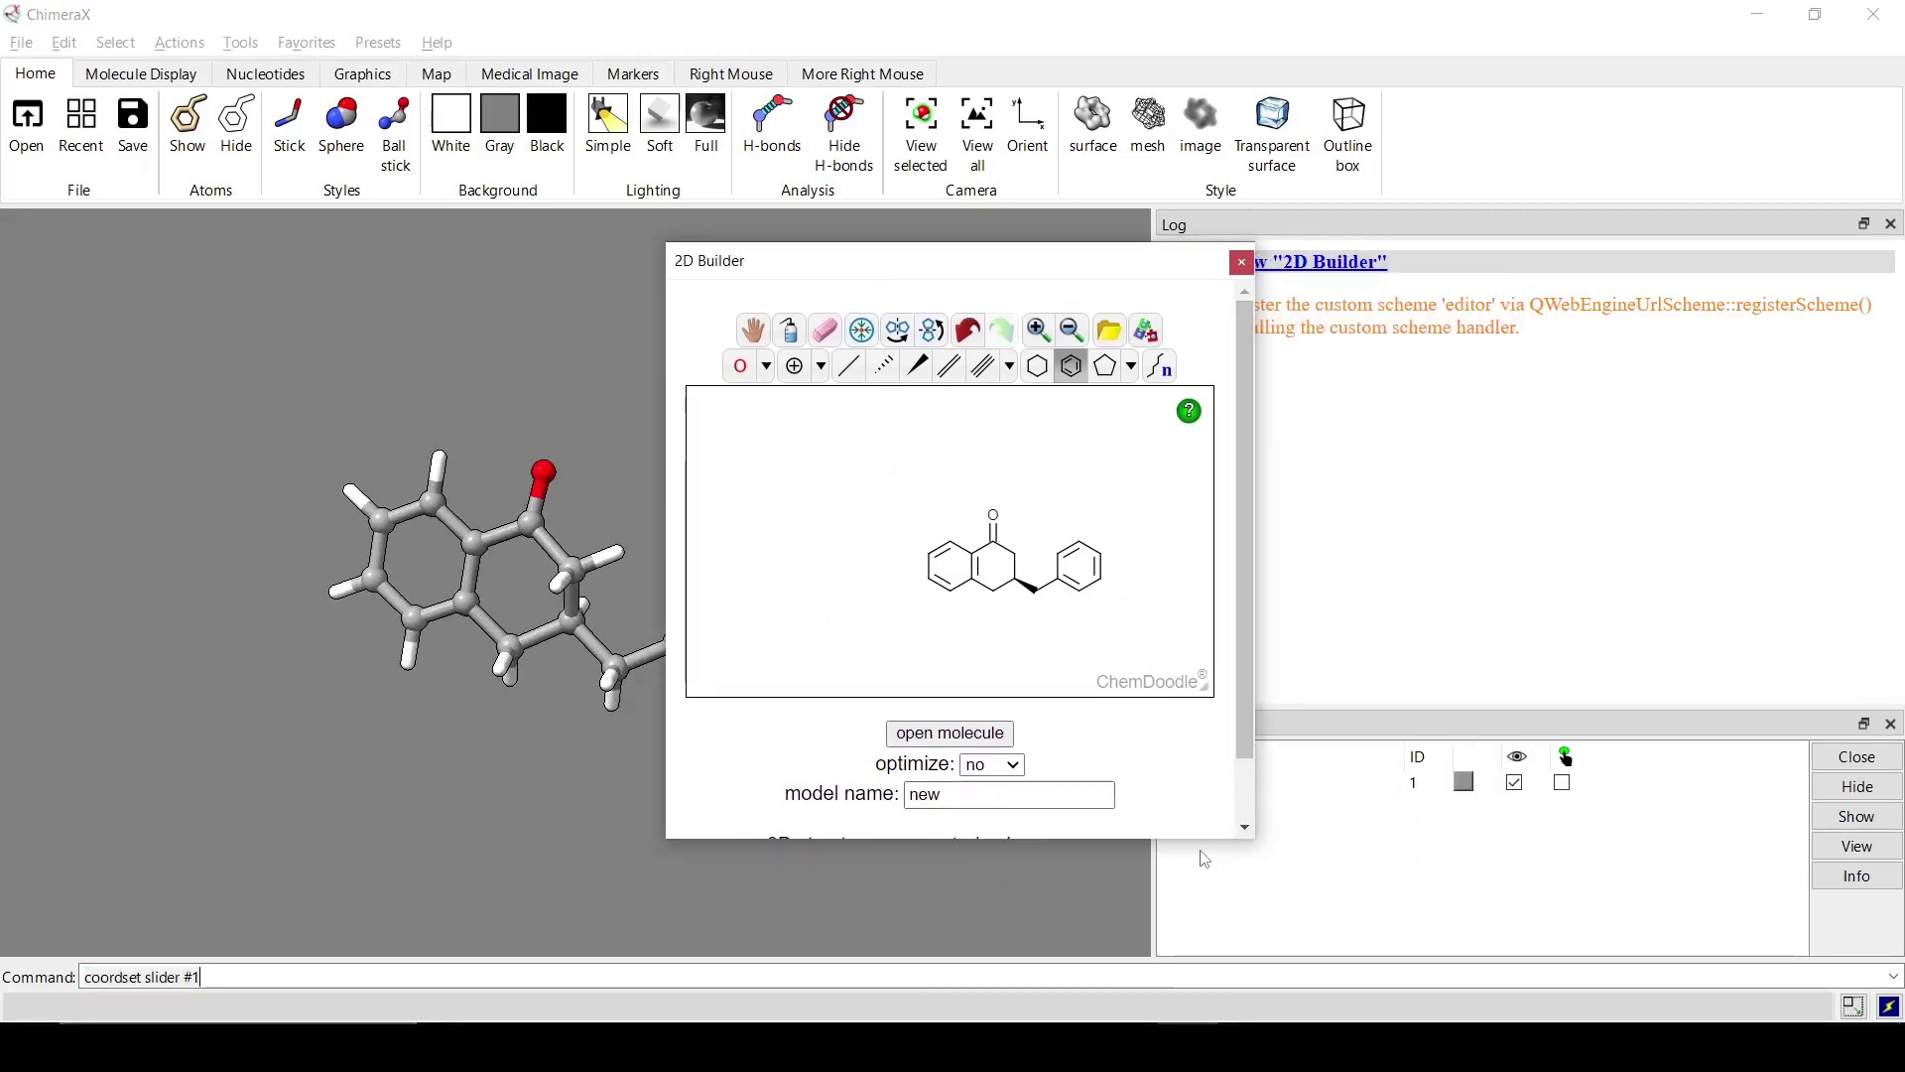
click(1022, 768)
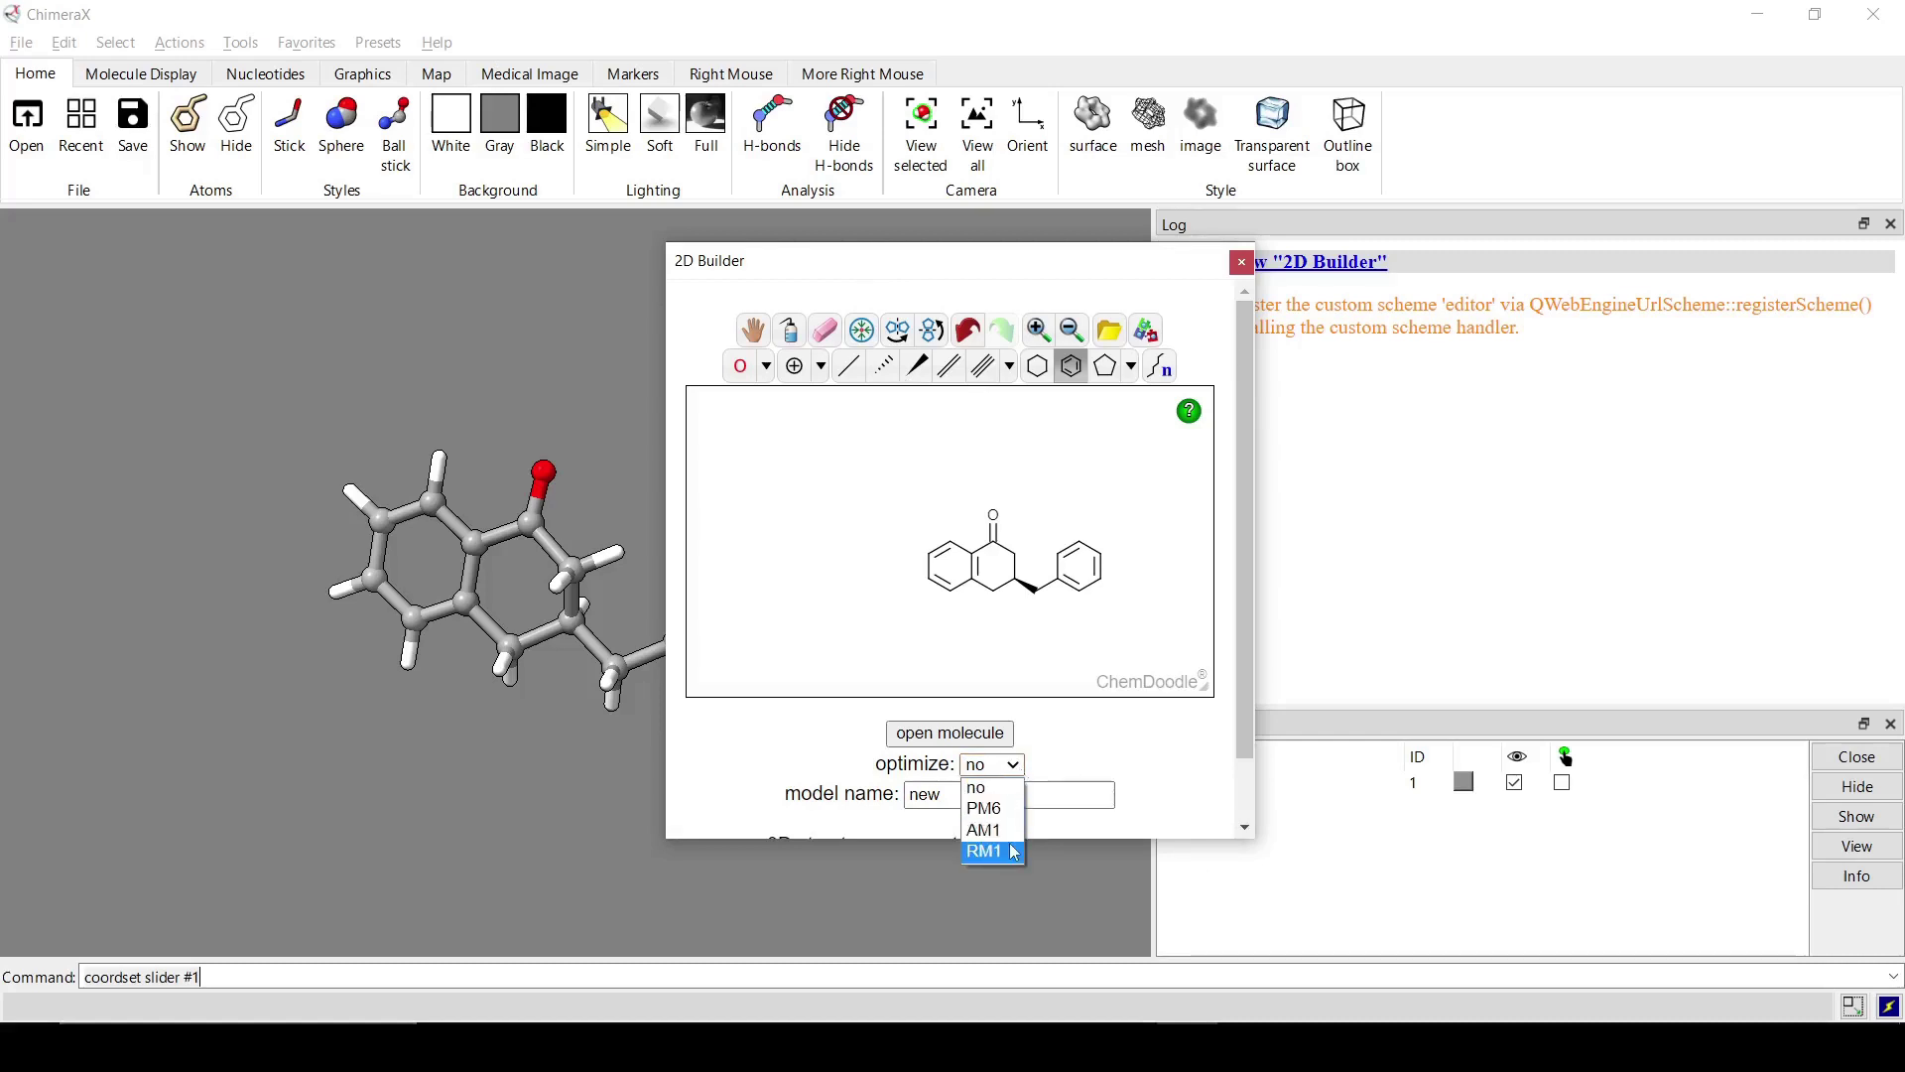
click(1080, 740)
scroll(1080, 741, down, 1)
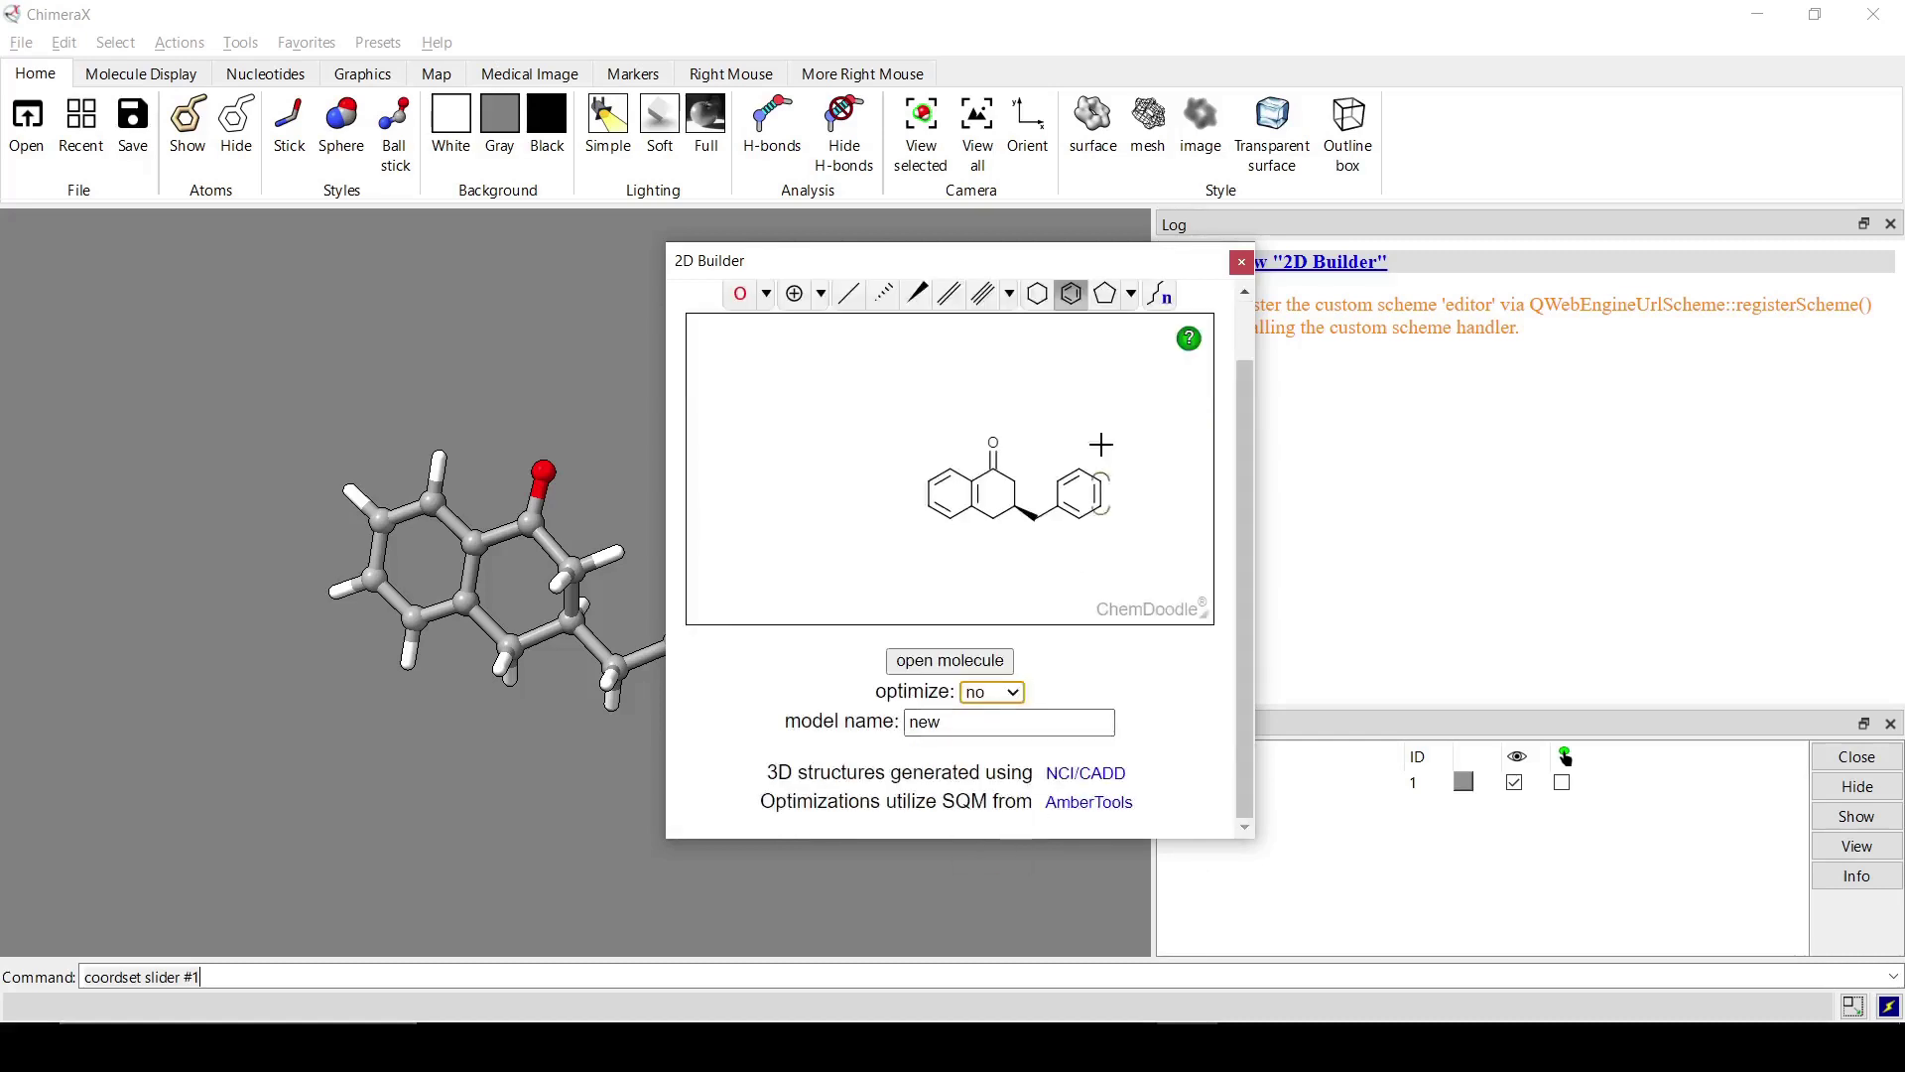
drag(1081, 261, 768, 274)
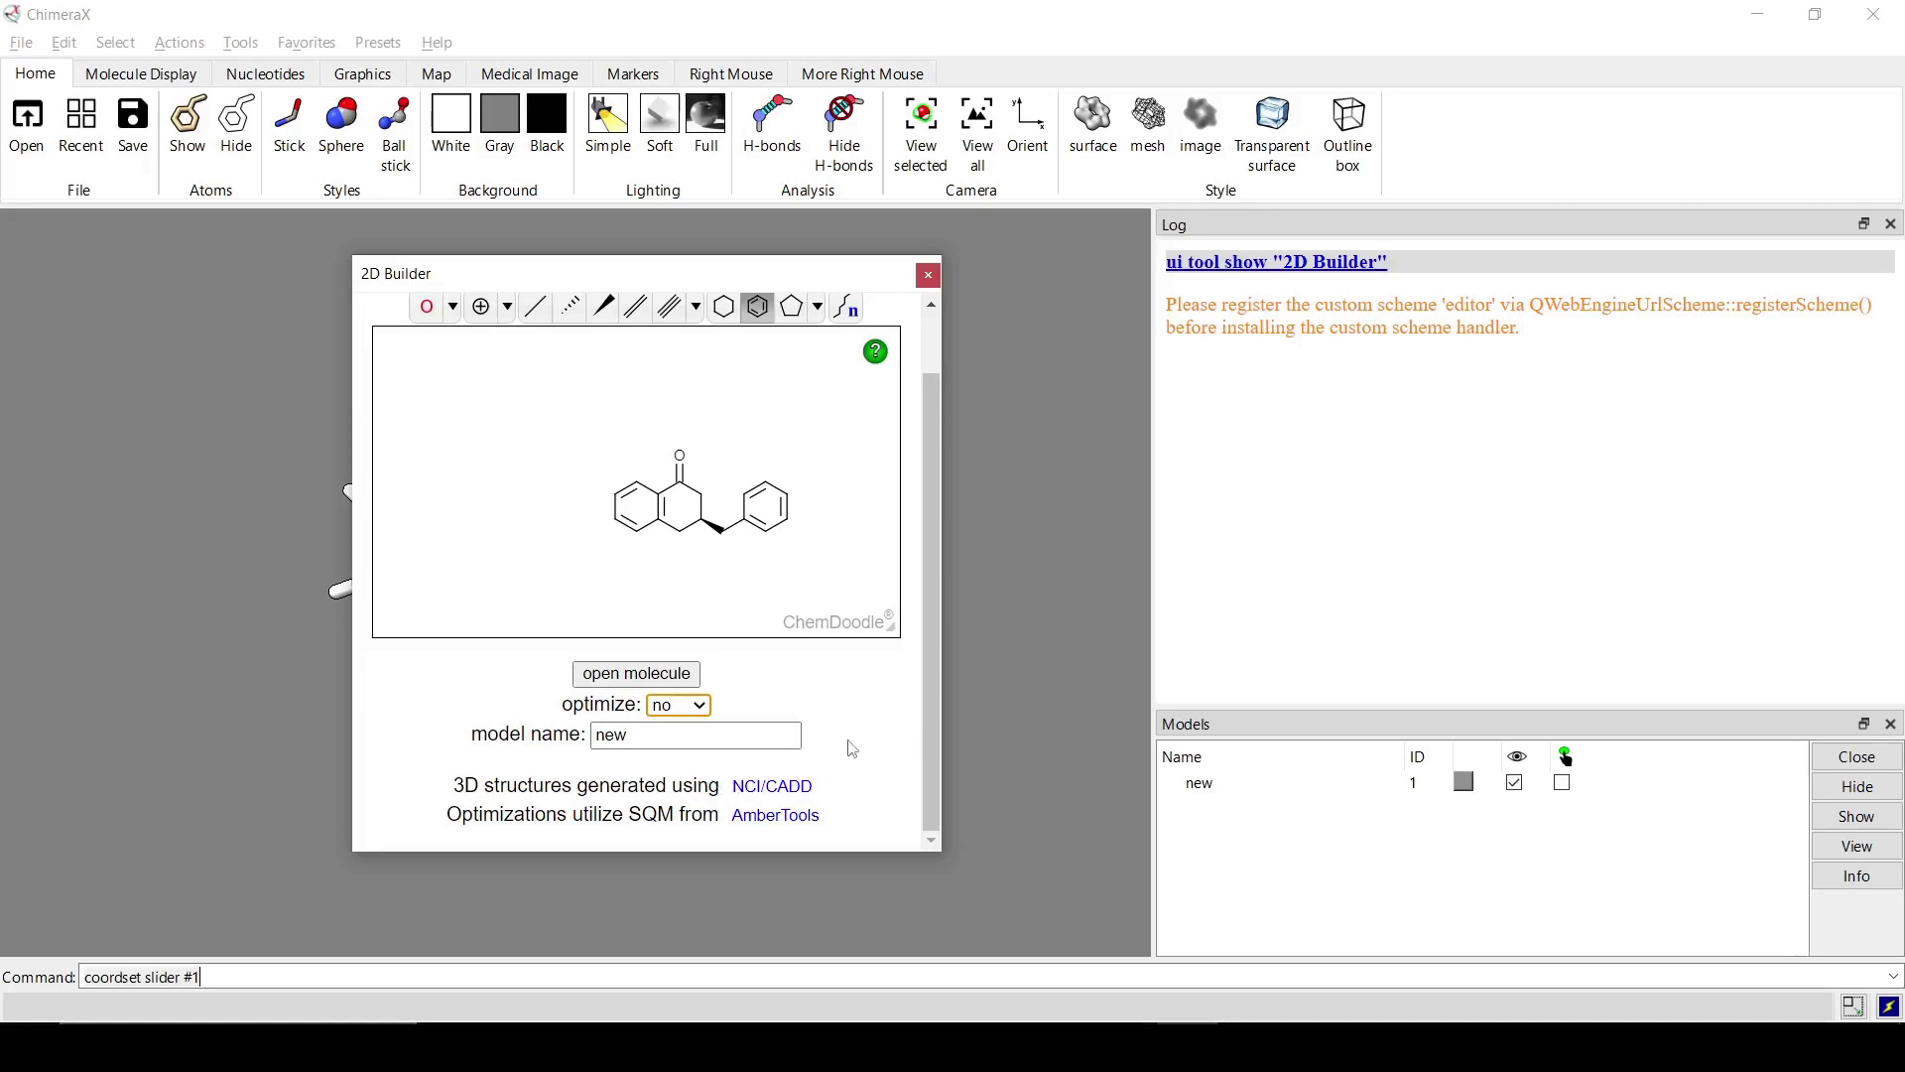
scroll(854, 749, up, 3)
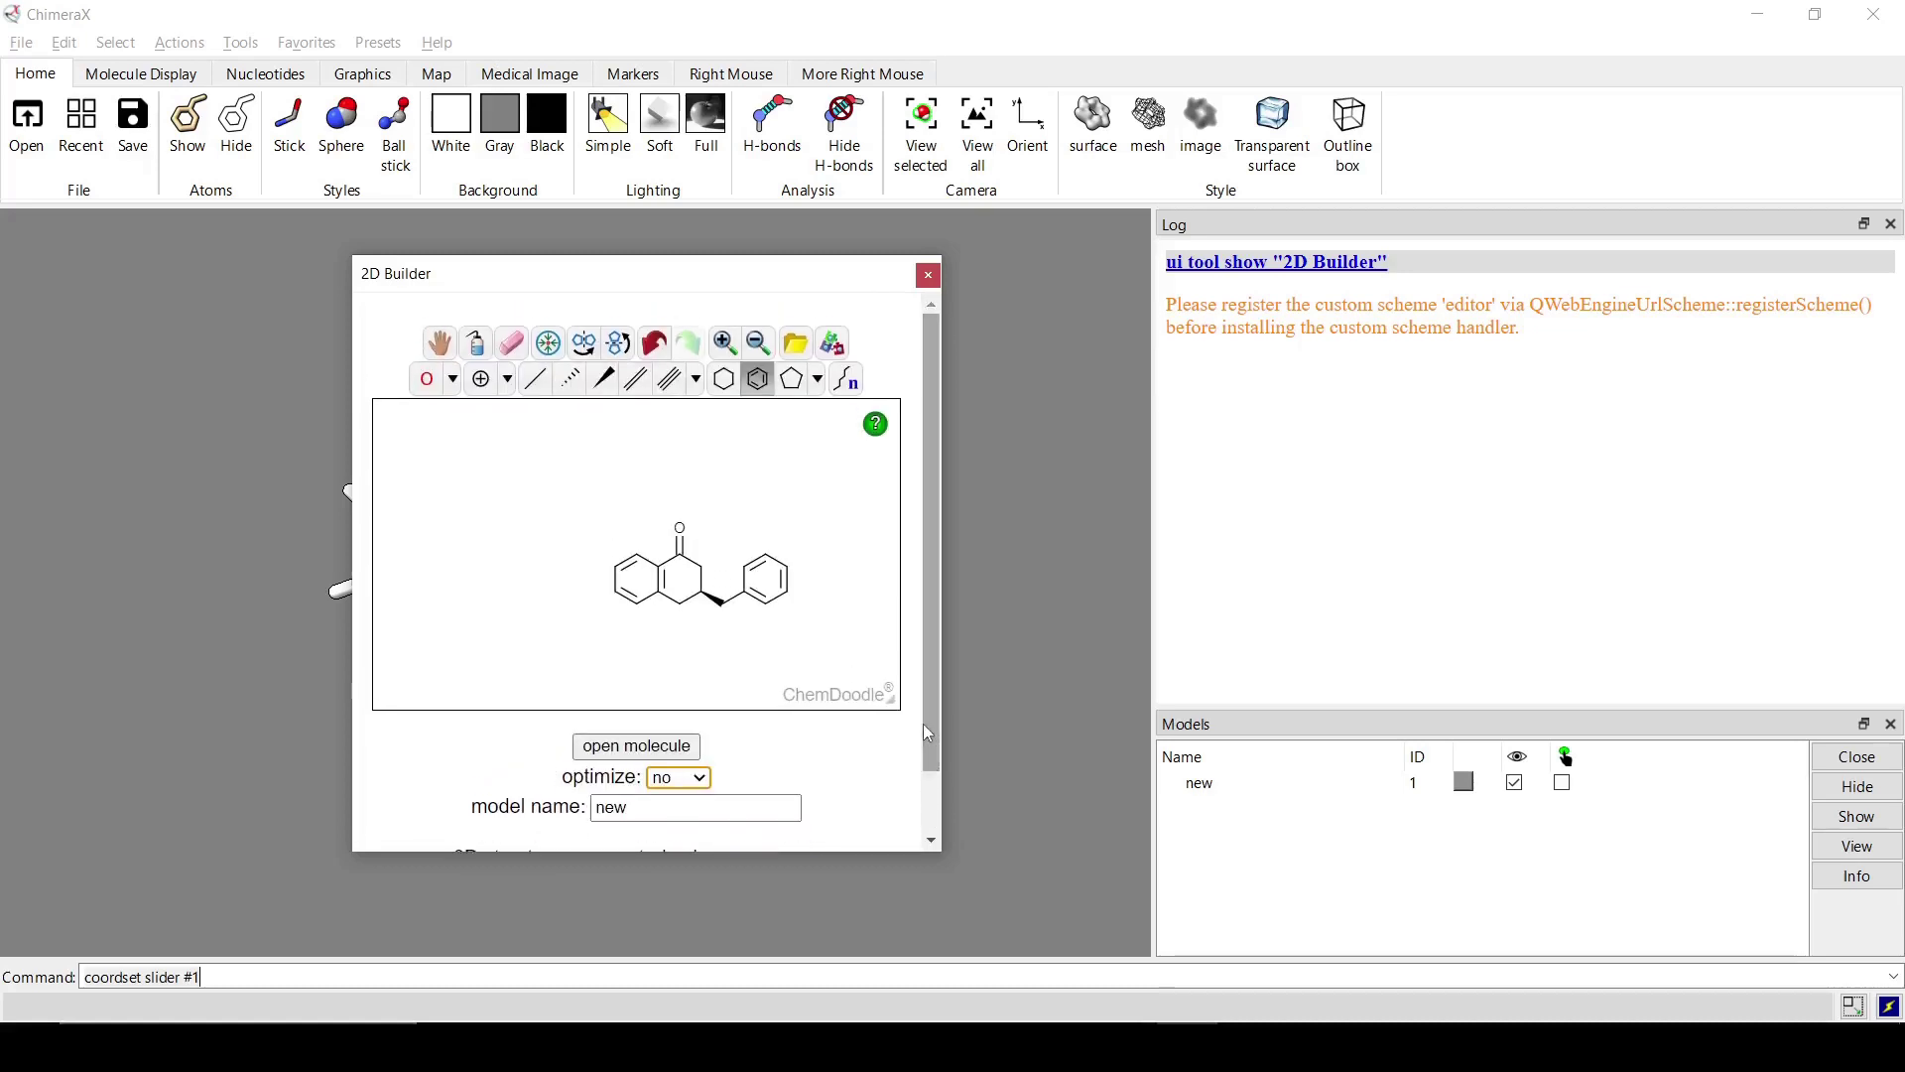
scroll(870, 733, down, 3)
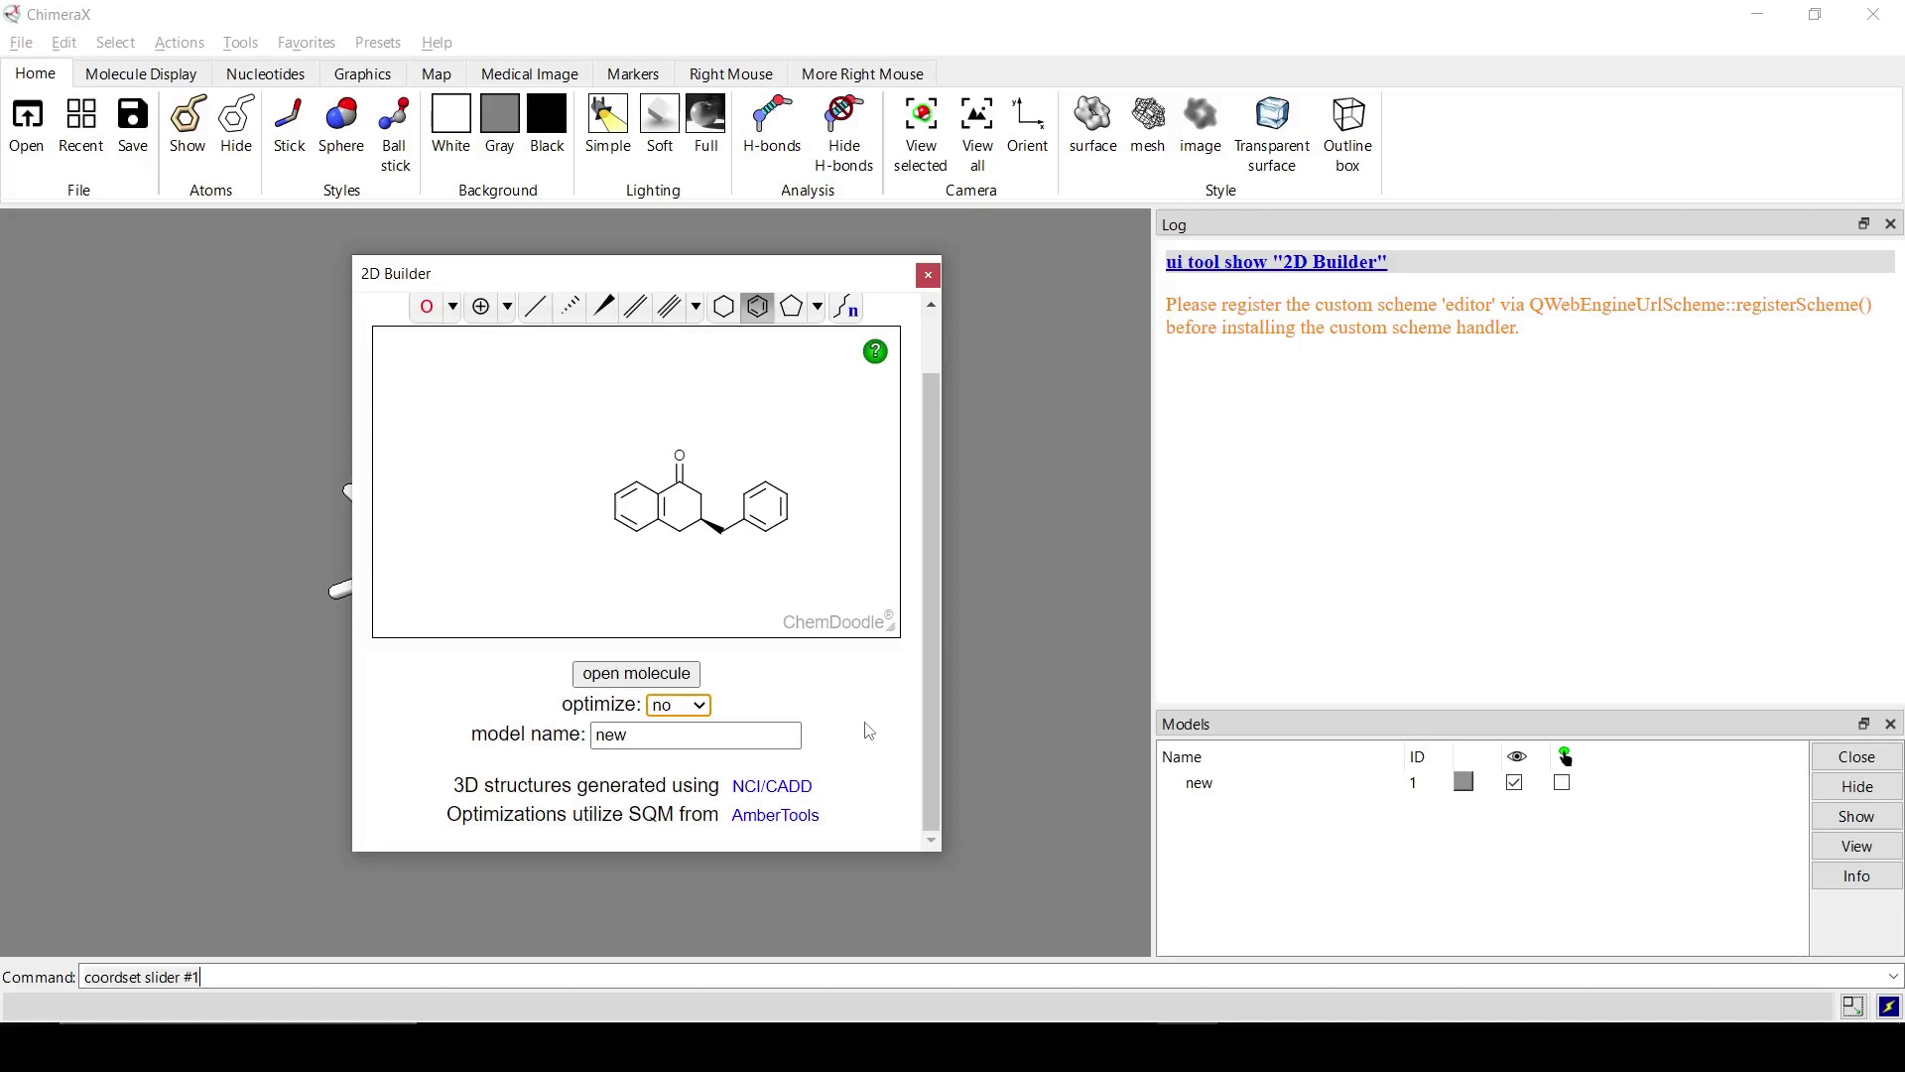
scroll(871, 732, up, 1)
scroll(871, 732, down, 1)
scroll(931, 720, up, 1)
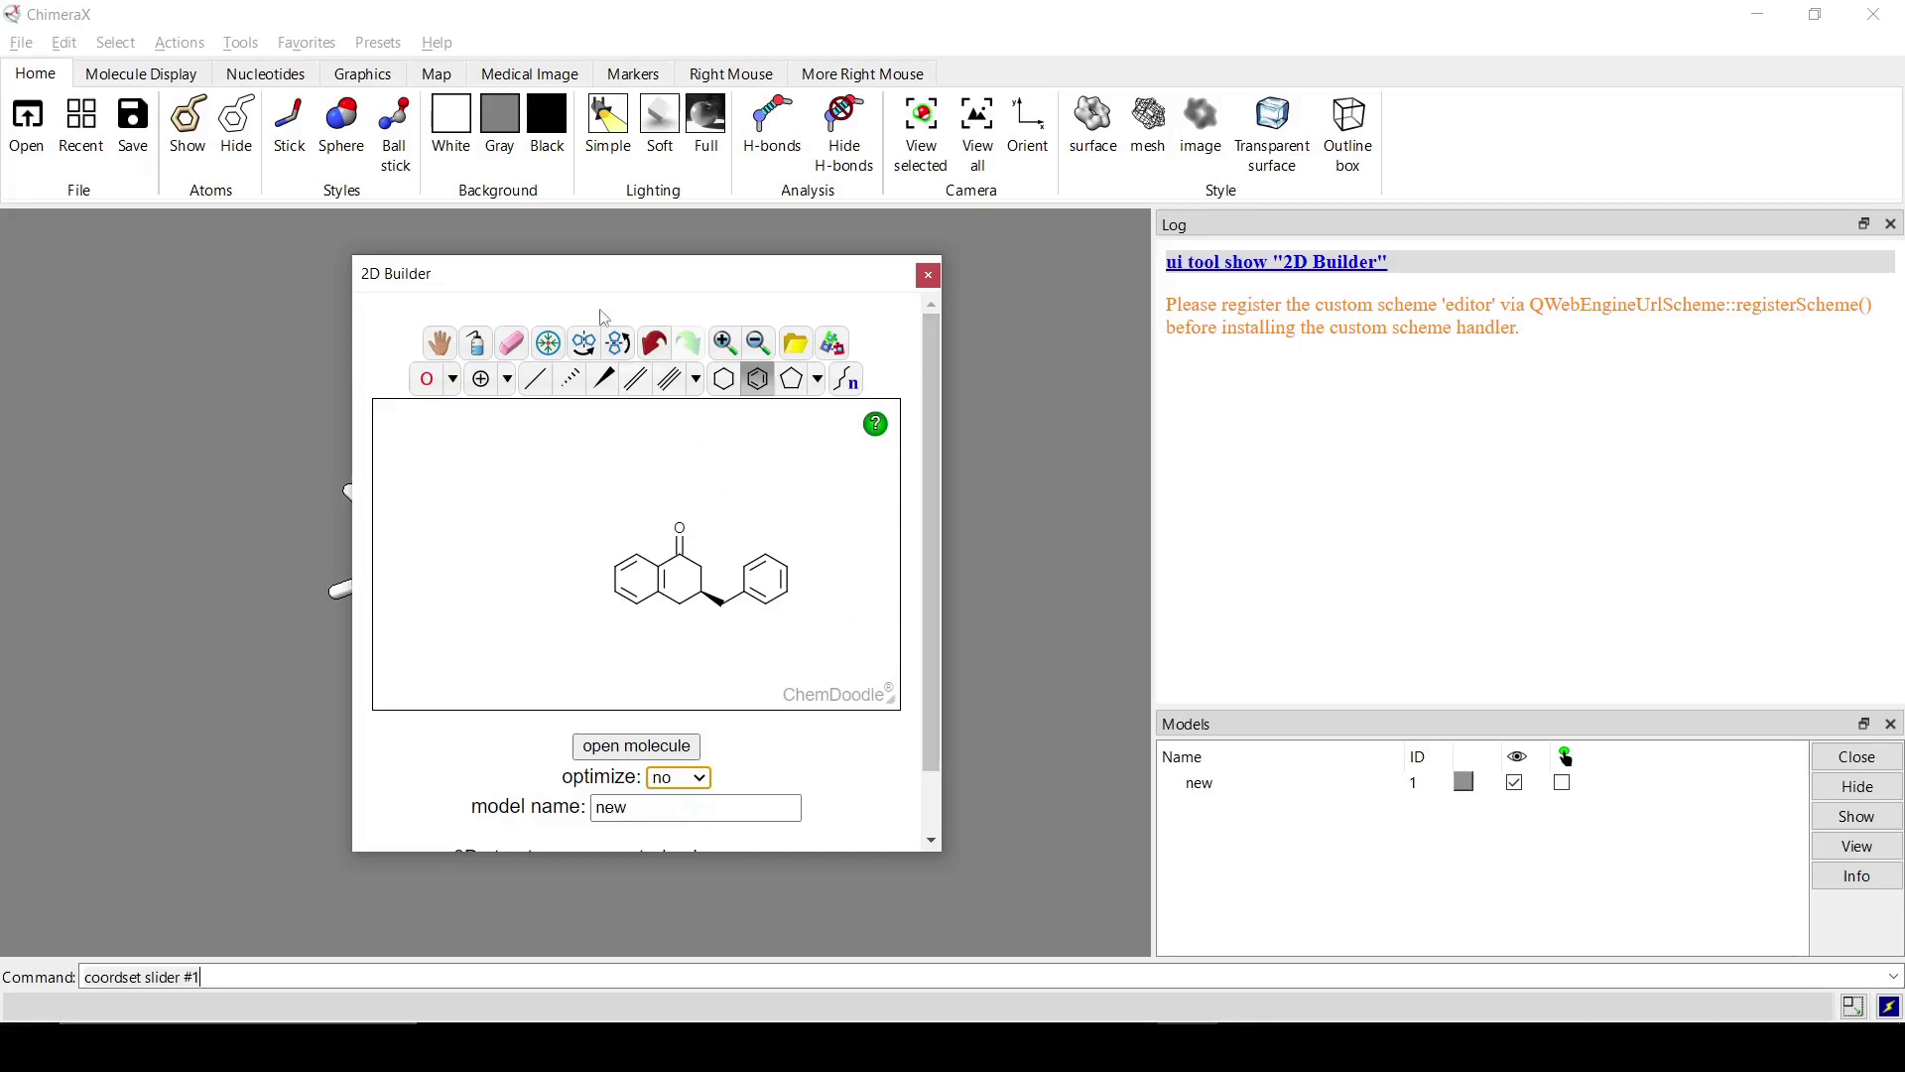
drag(601, 282, 735, 287)
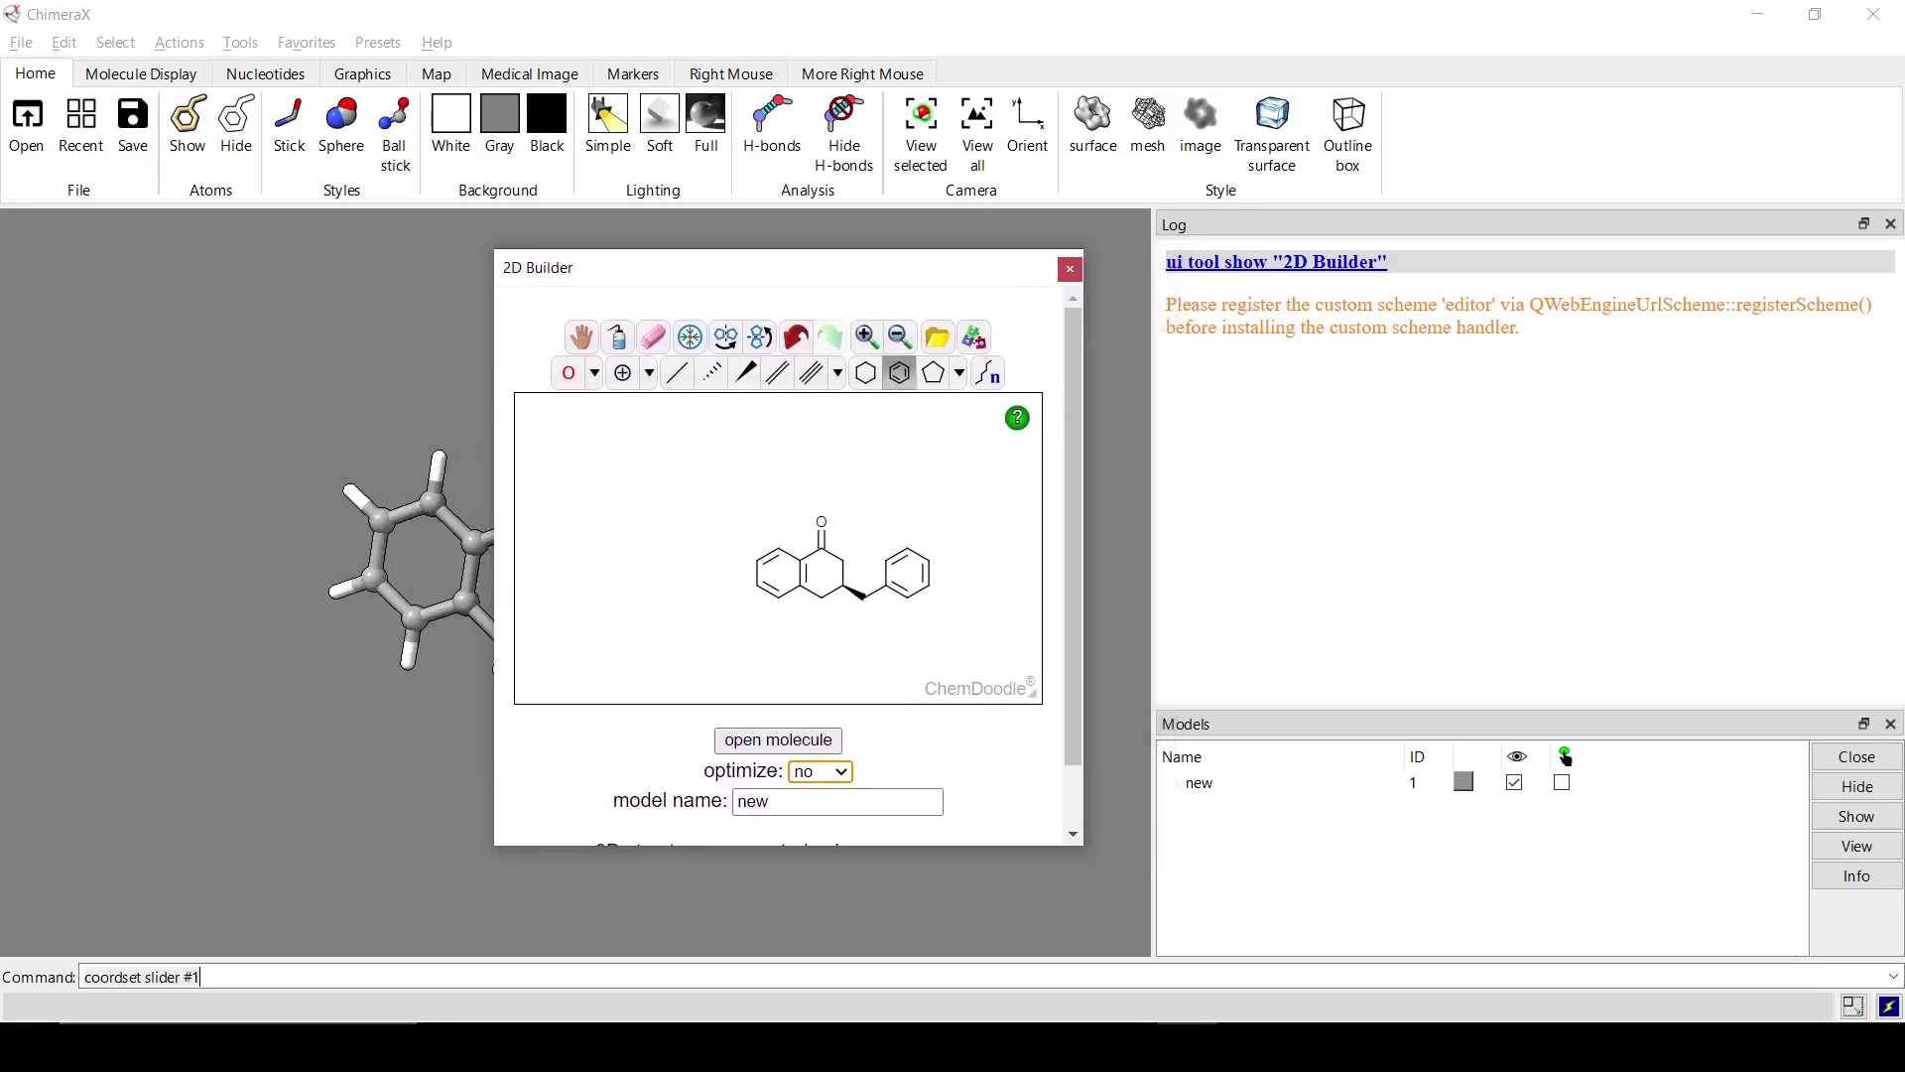
click(30, 765)
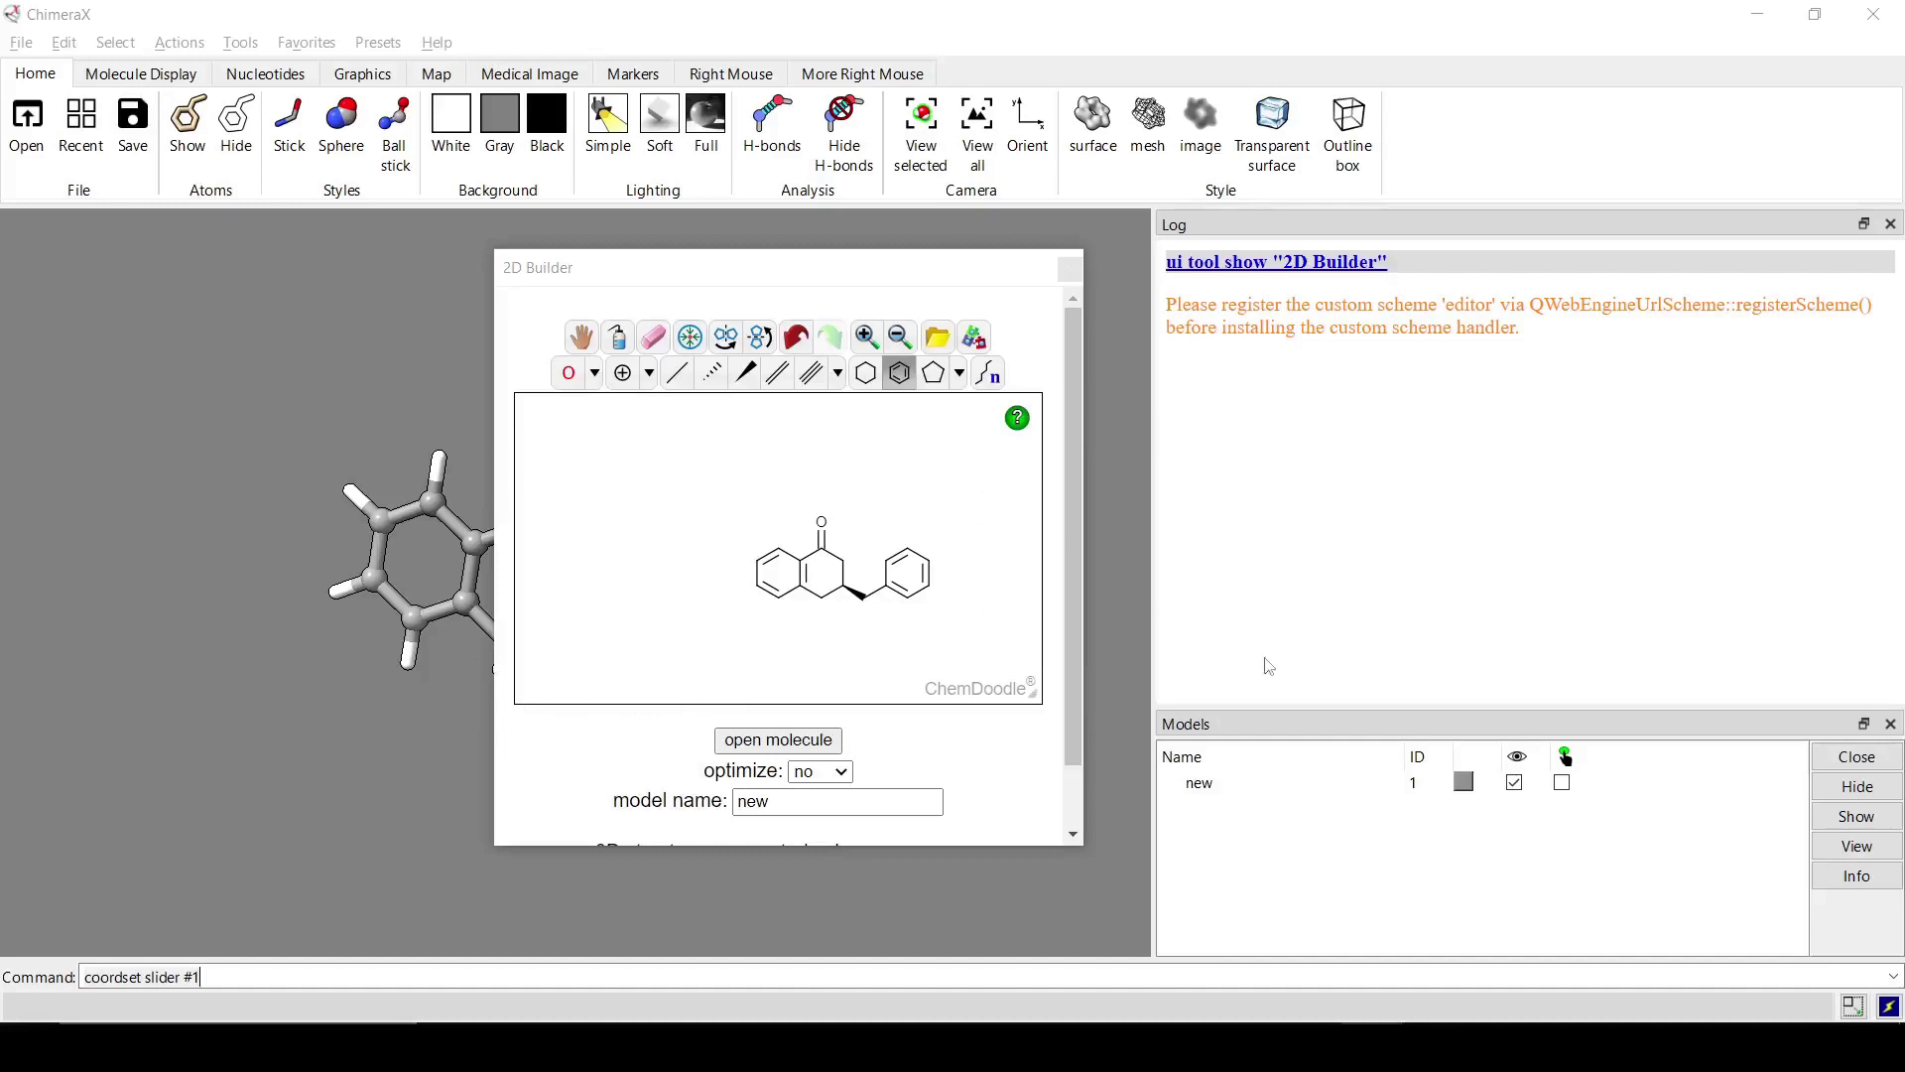
Close the 'new' model and the 2D Builder, then launch the Coordination Complex Generator
click(1831, 757)
click(1070, 269)
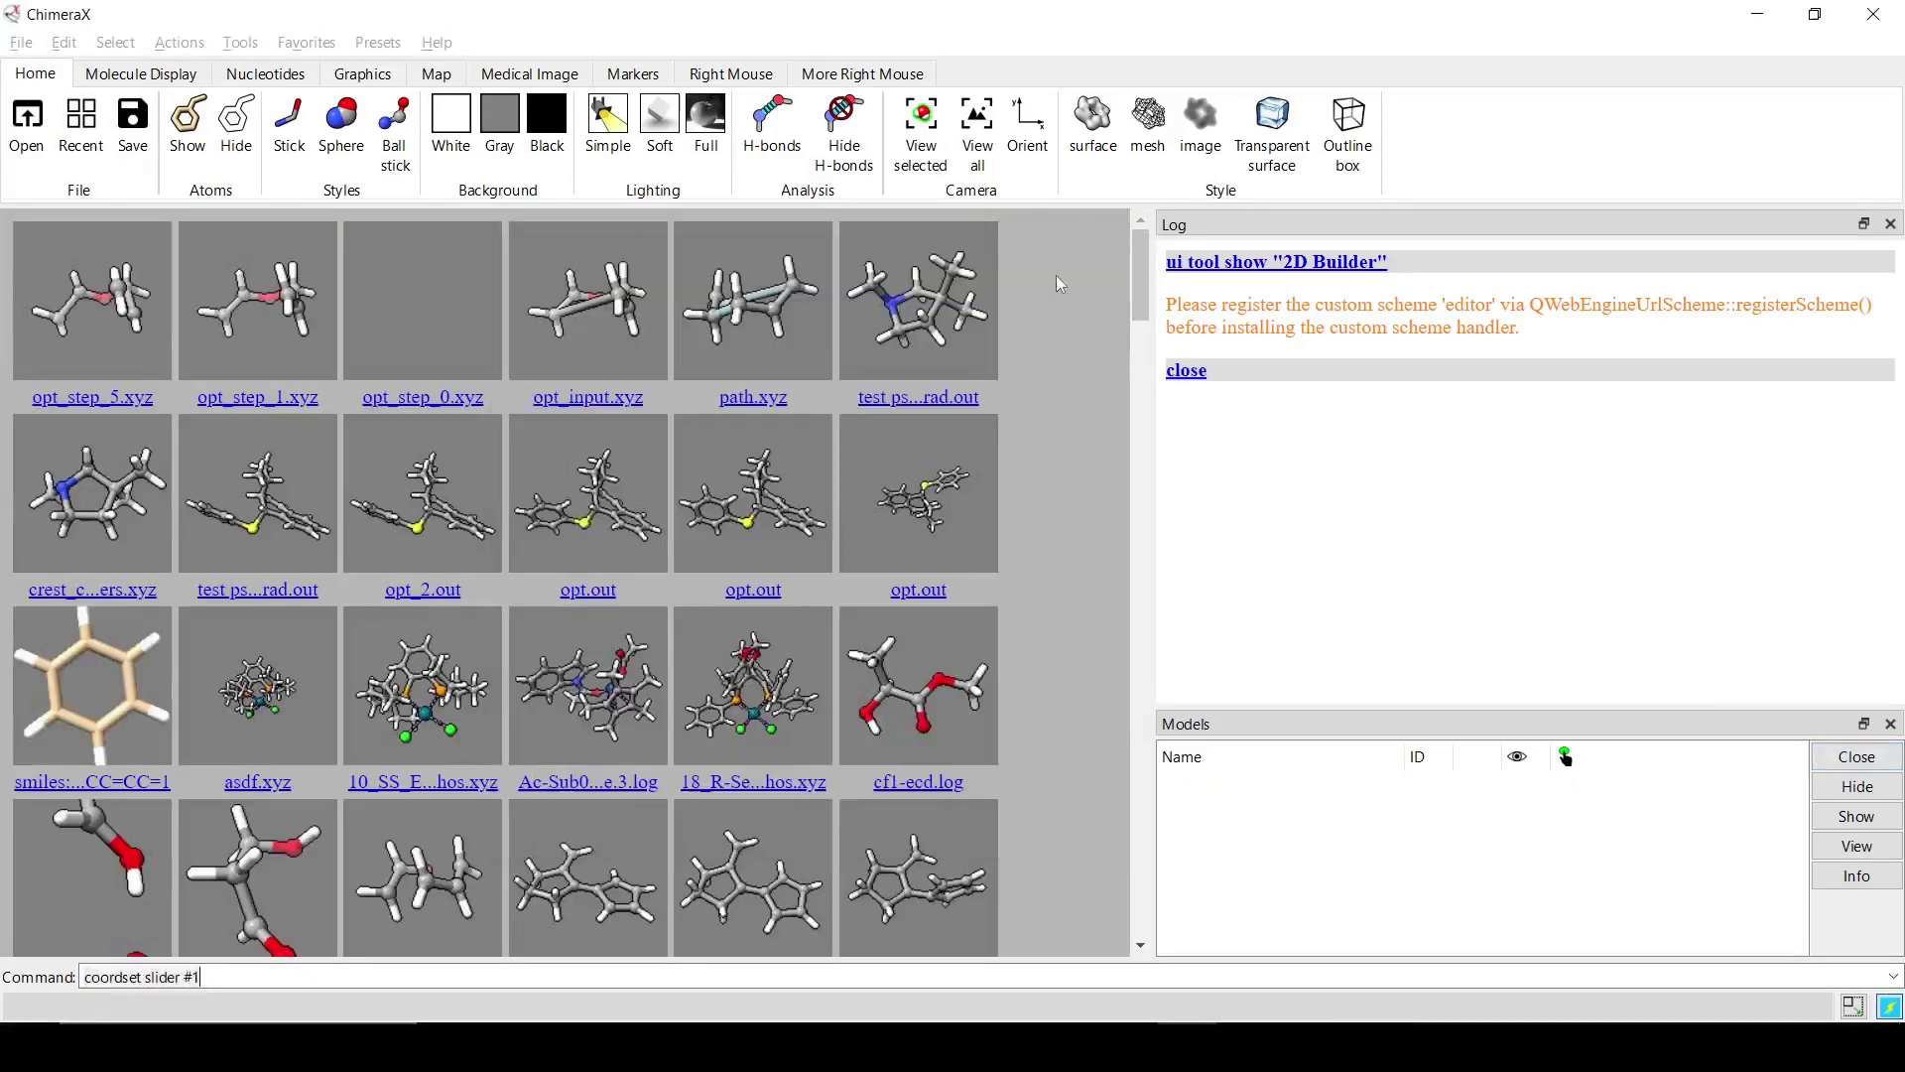
click(240, 43)
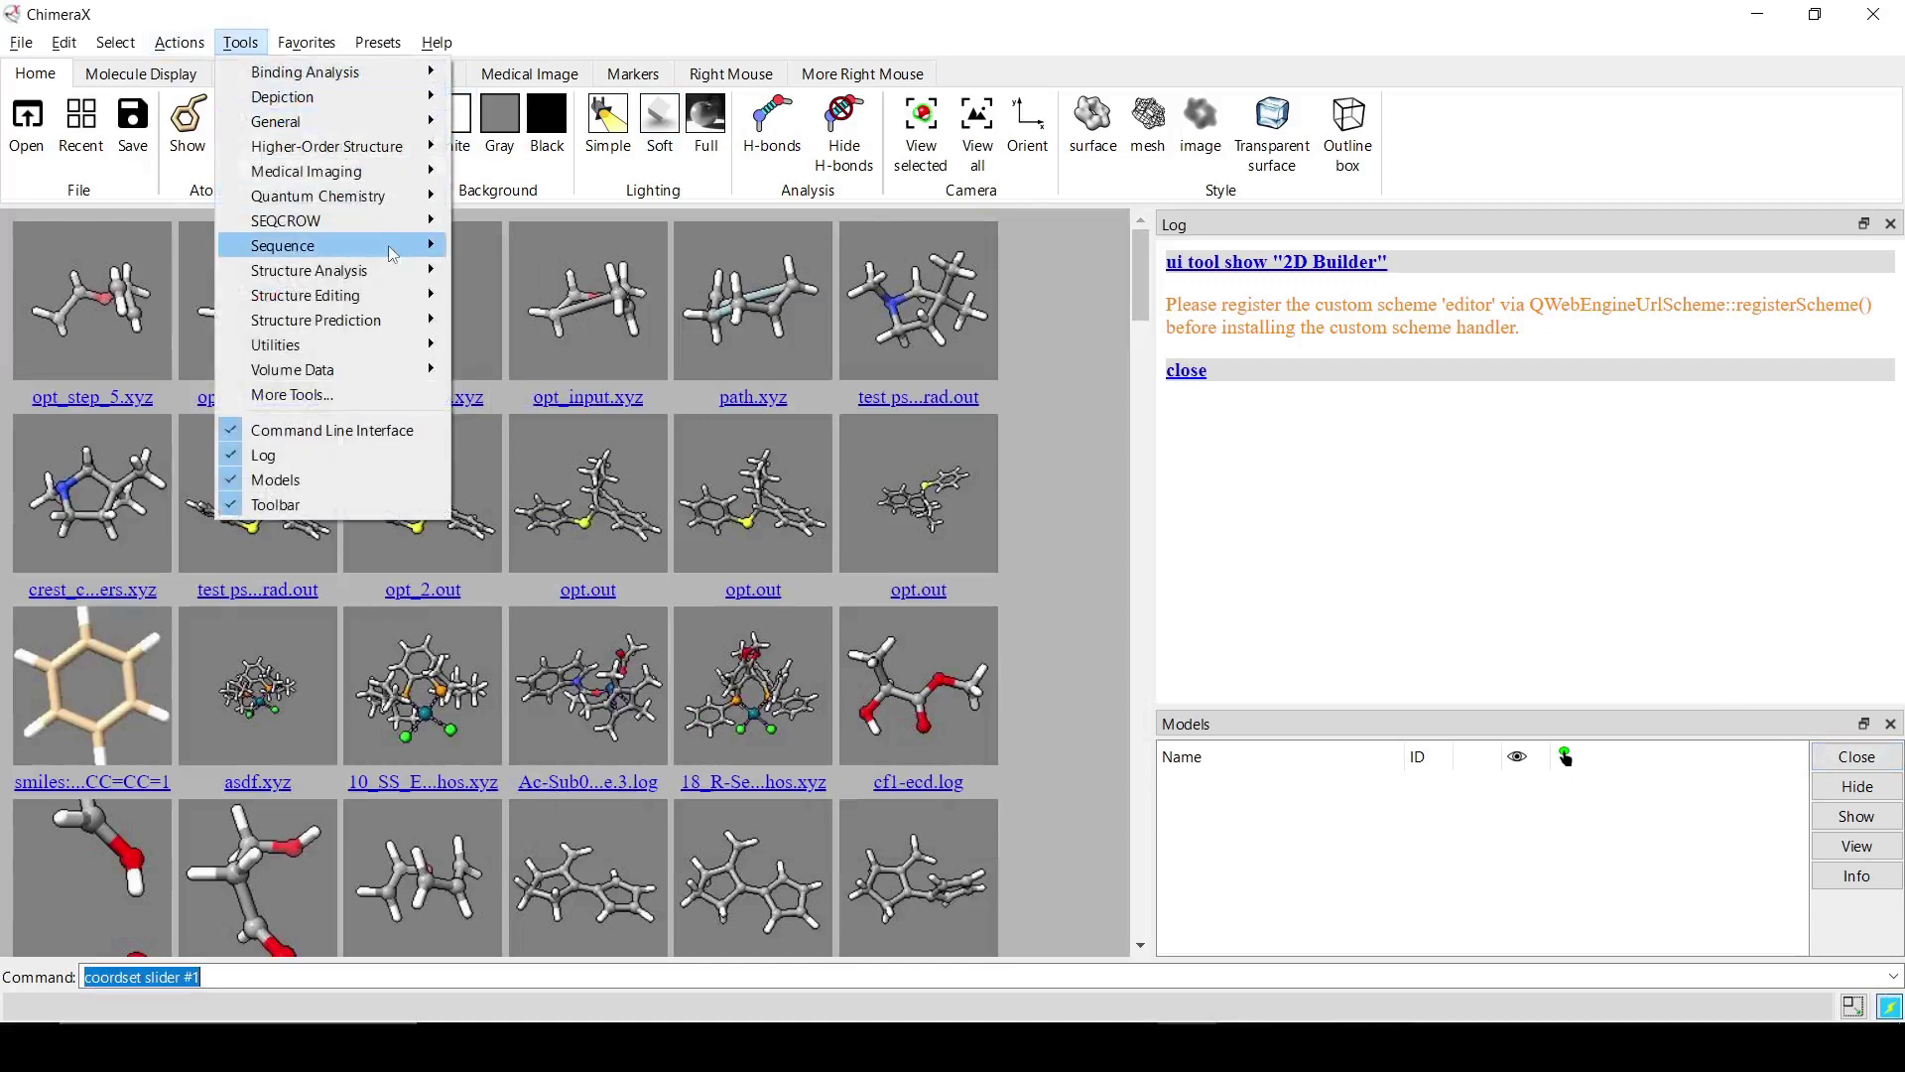
mouse_move(392, 294)
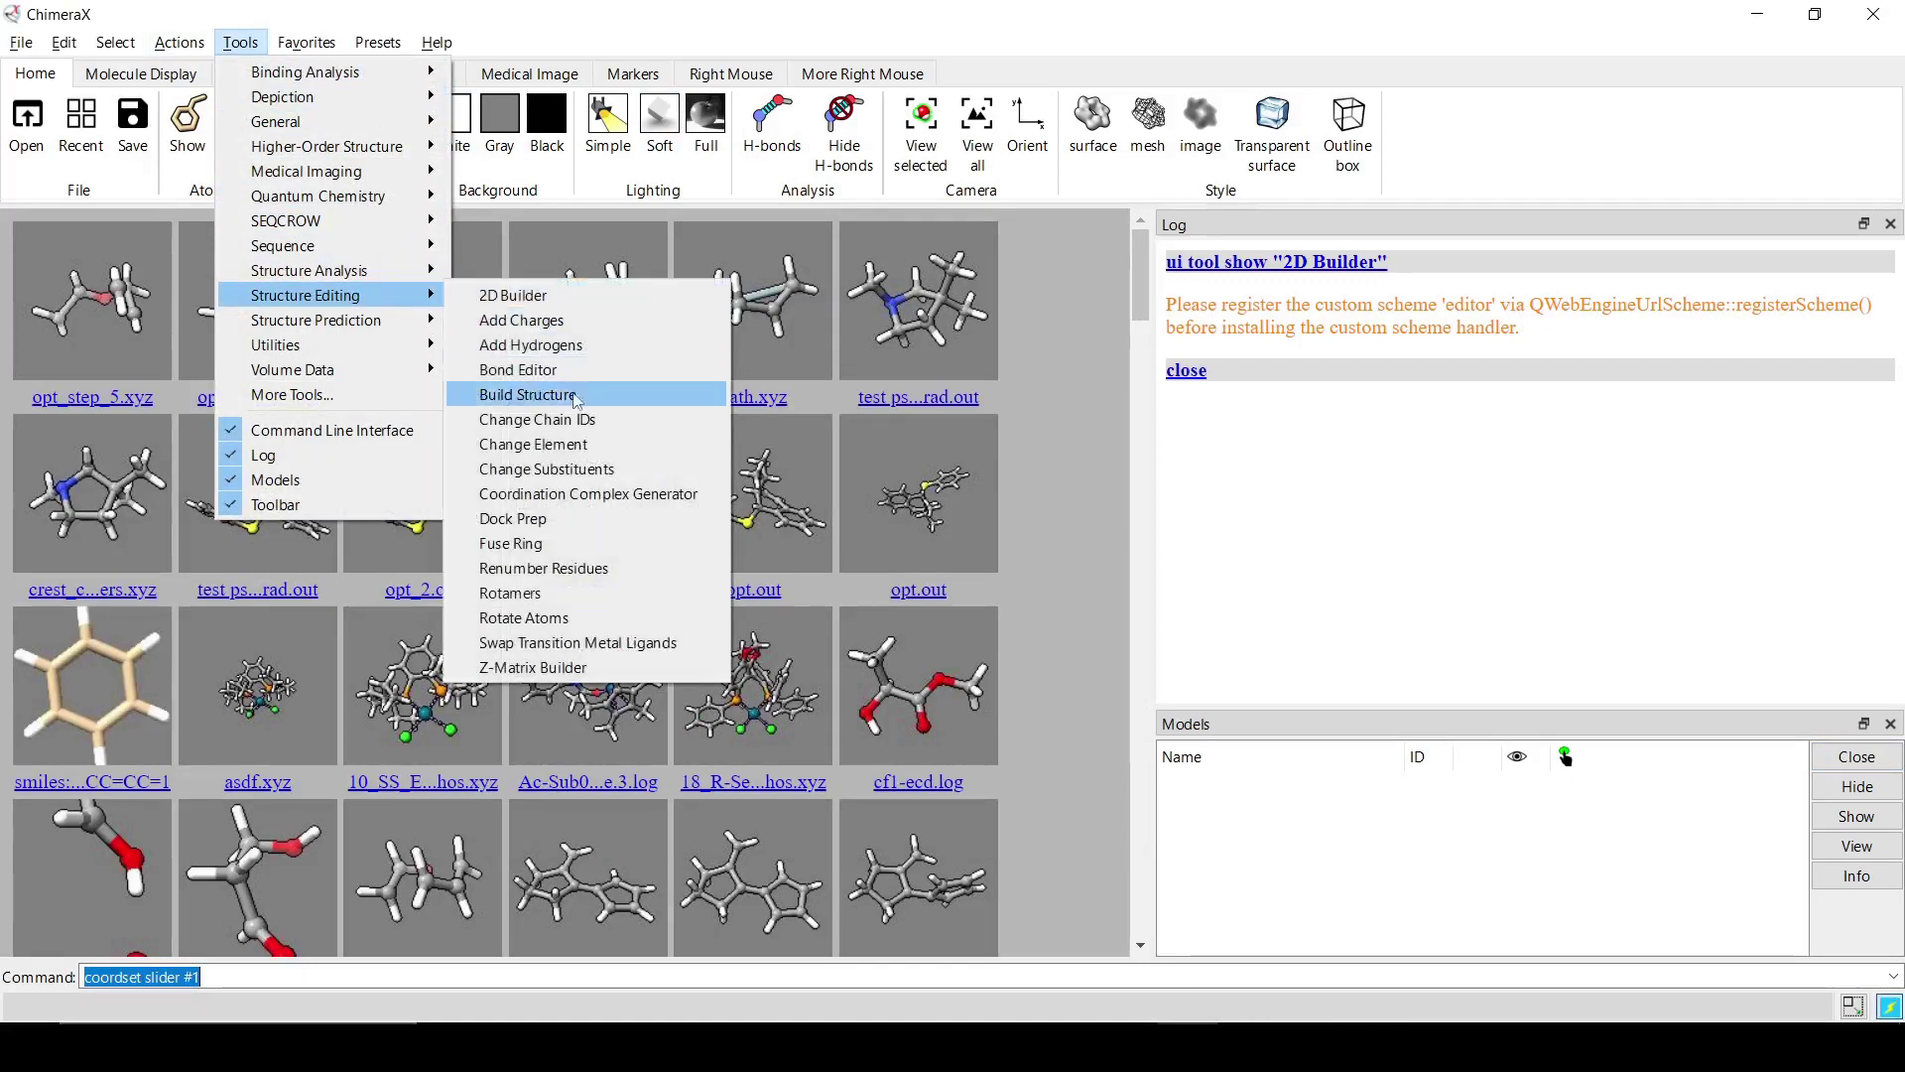
click(586, 493)
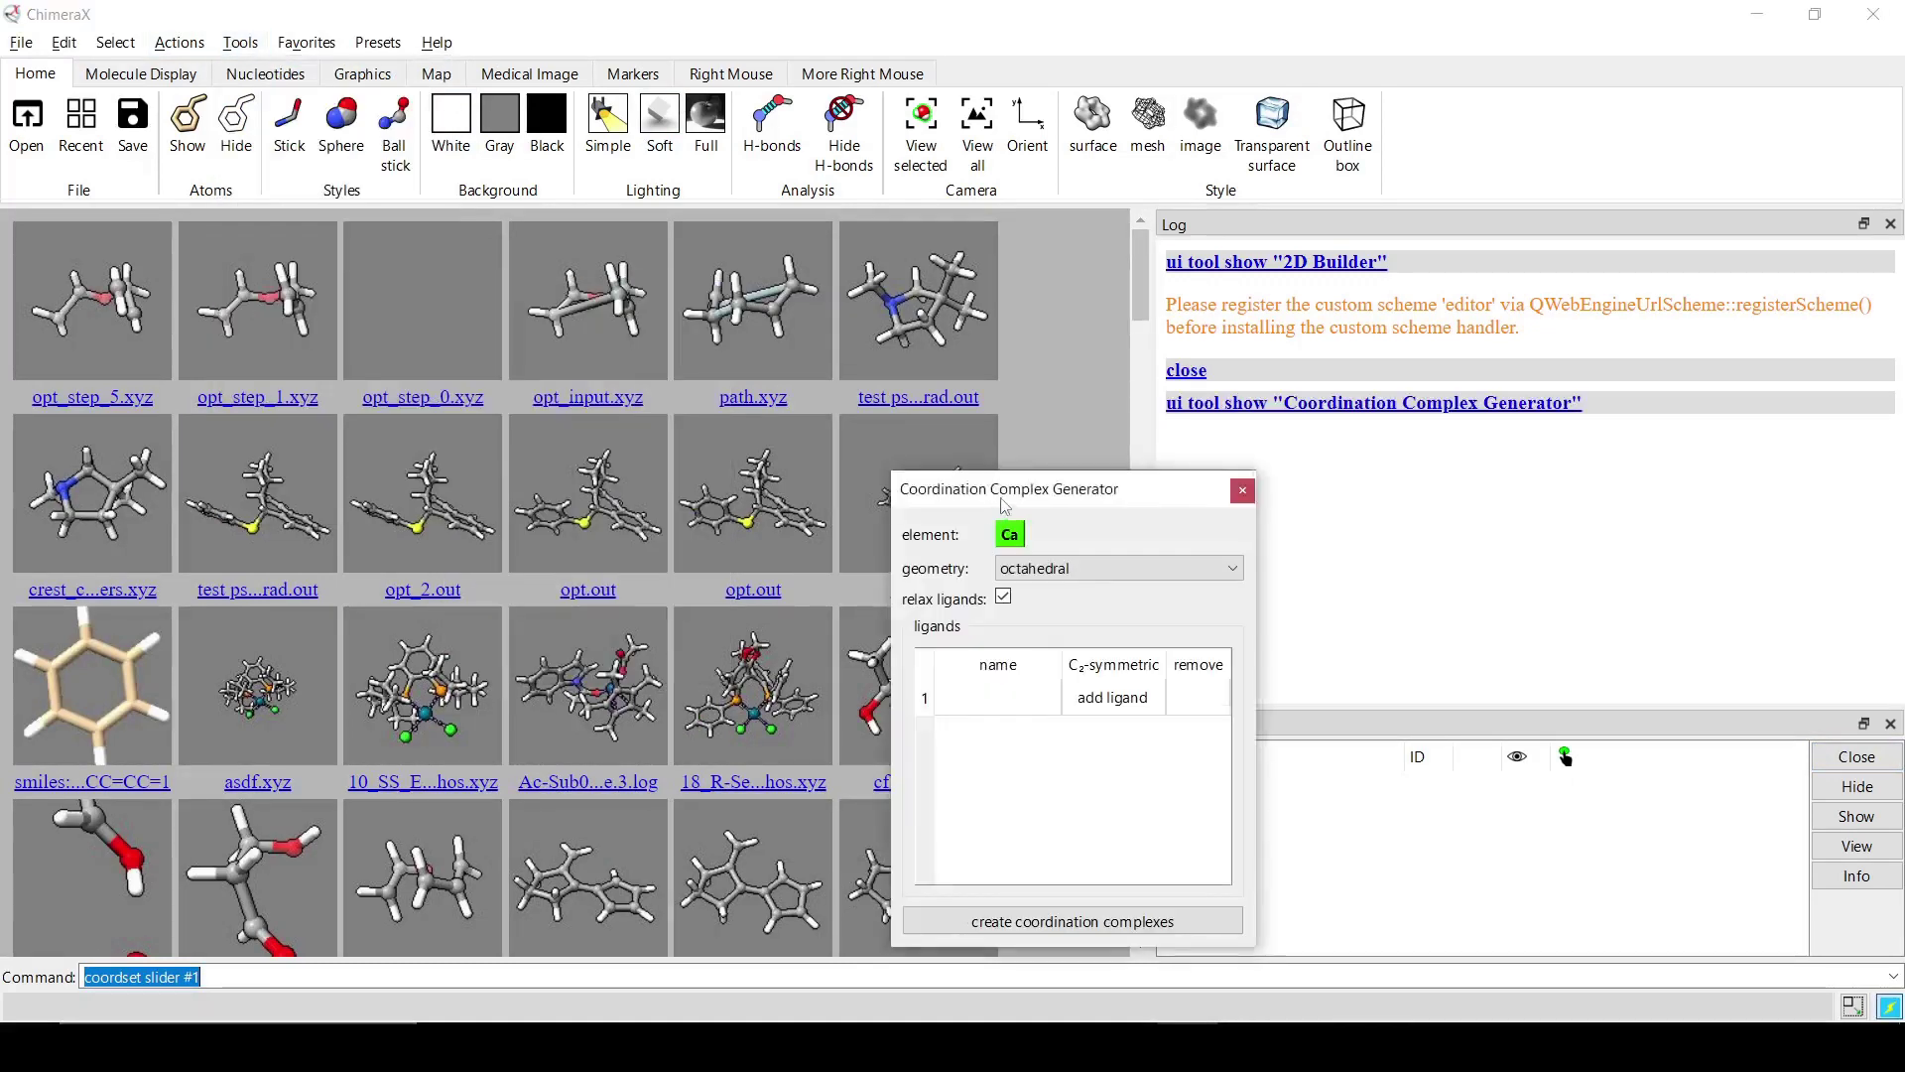
drag(993, 488, 856, 338)
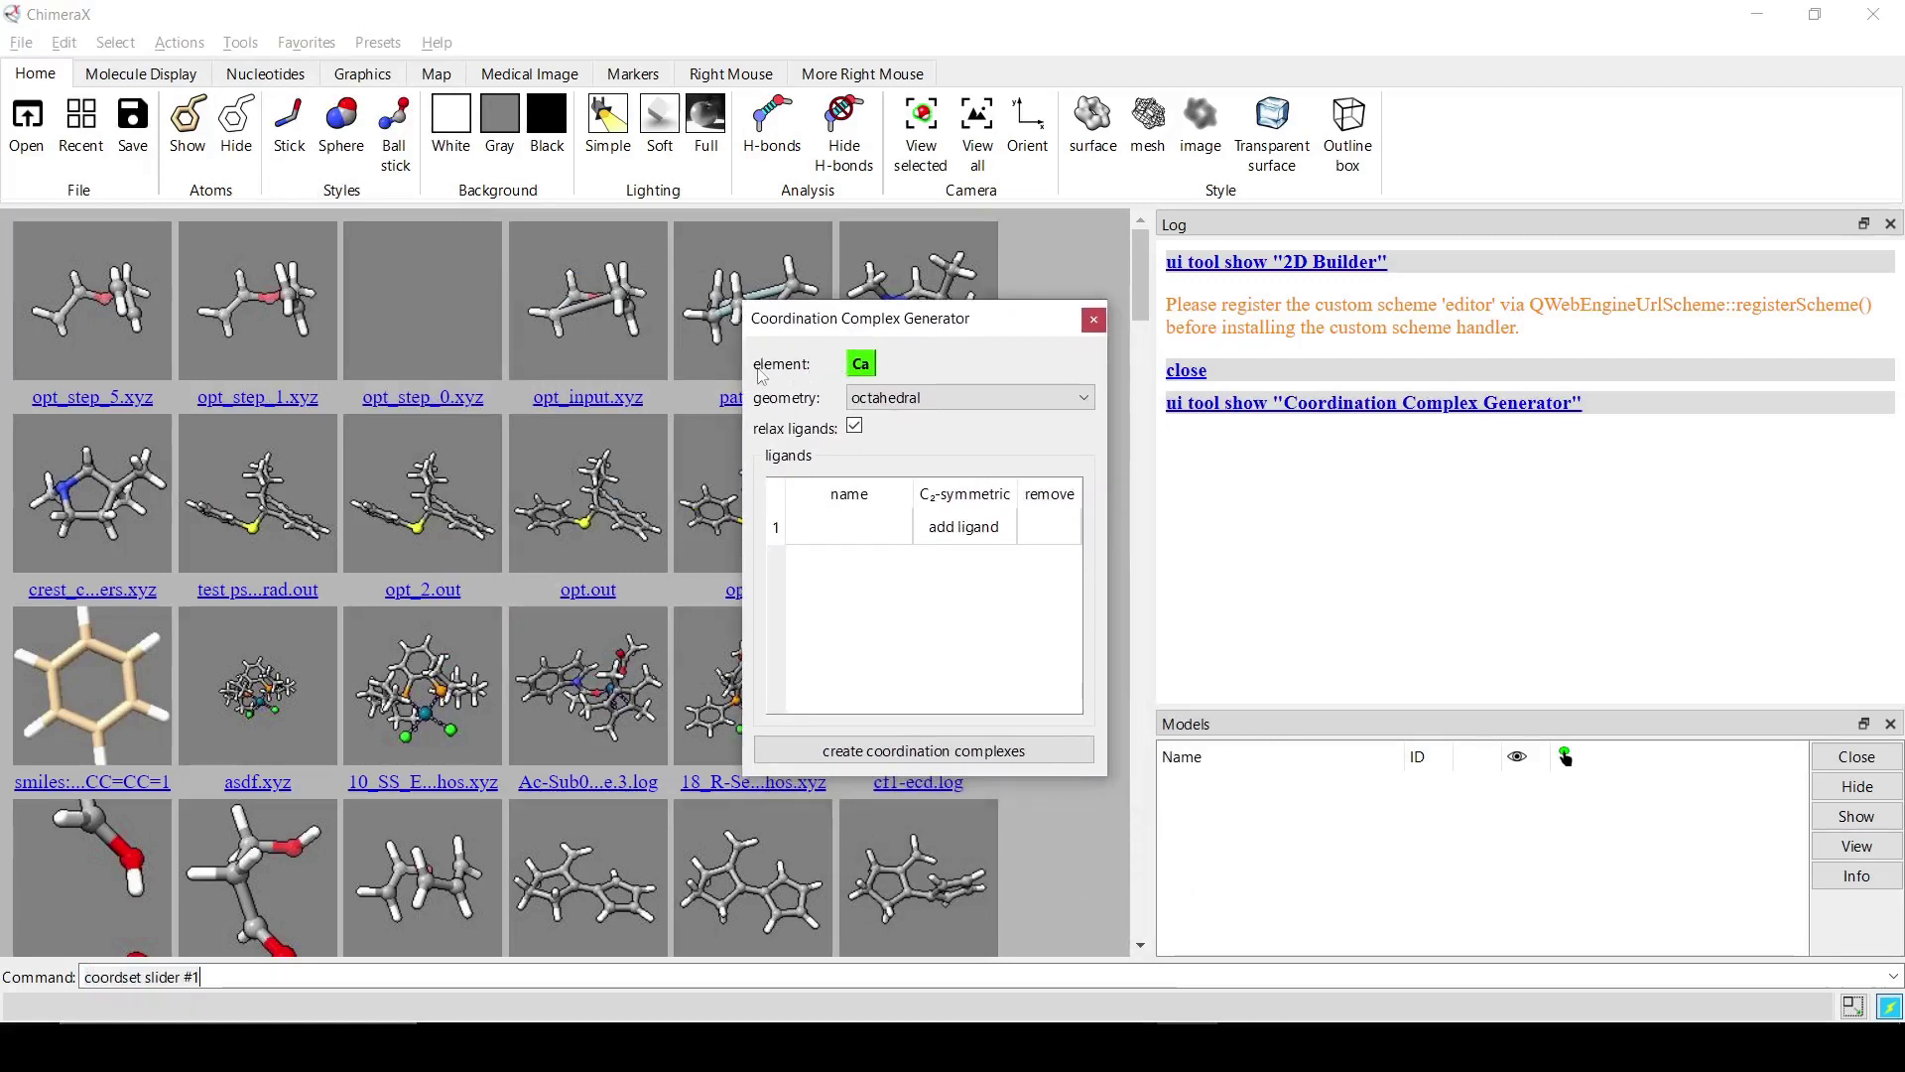
Set the central metal to Pd and keep octahedral geometry
click(863, 365)
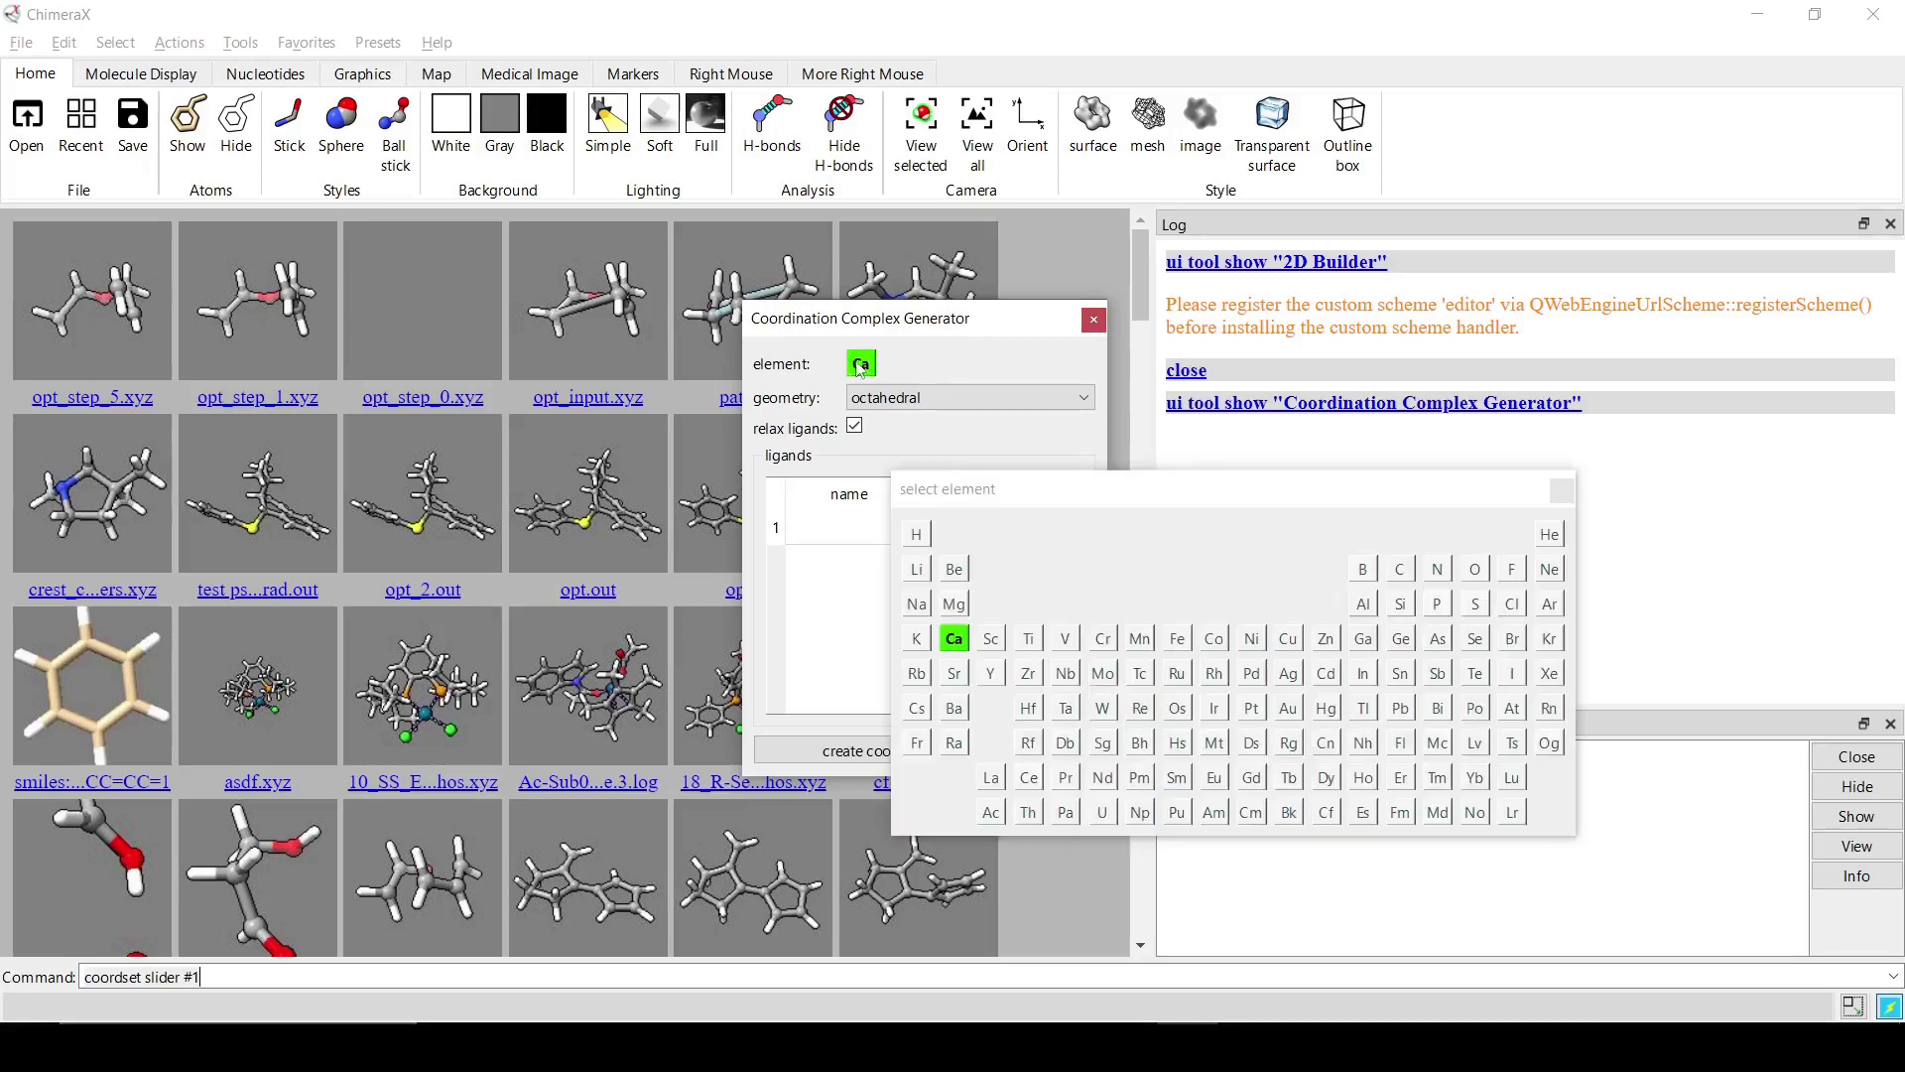
click(1253, 676)
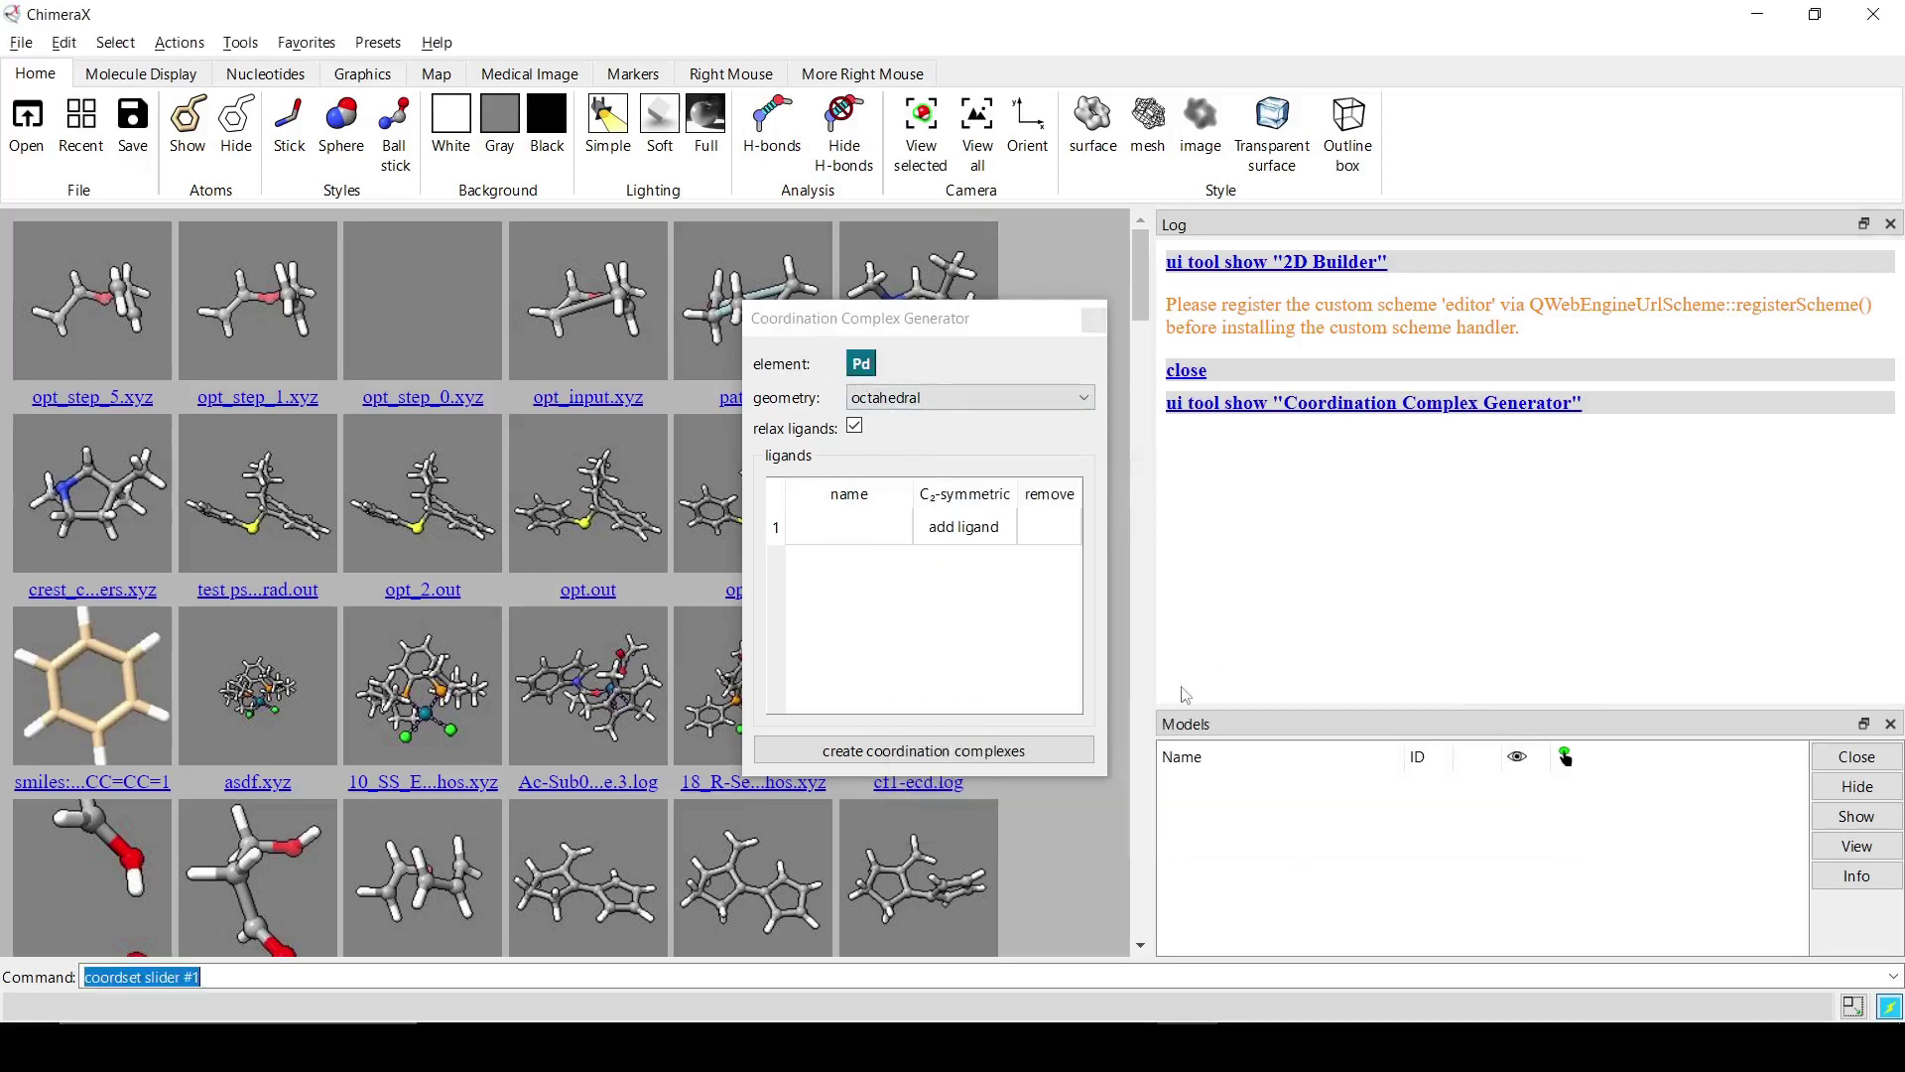
click(918, 398)
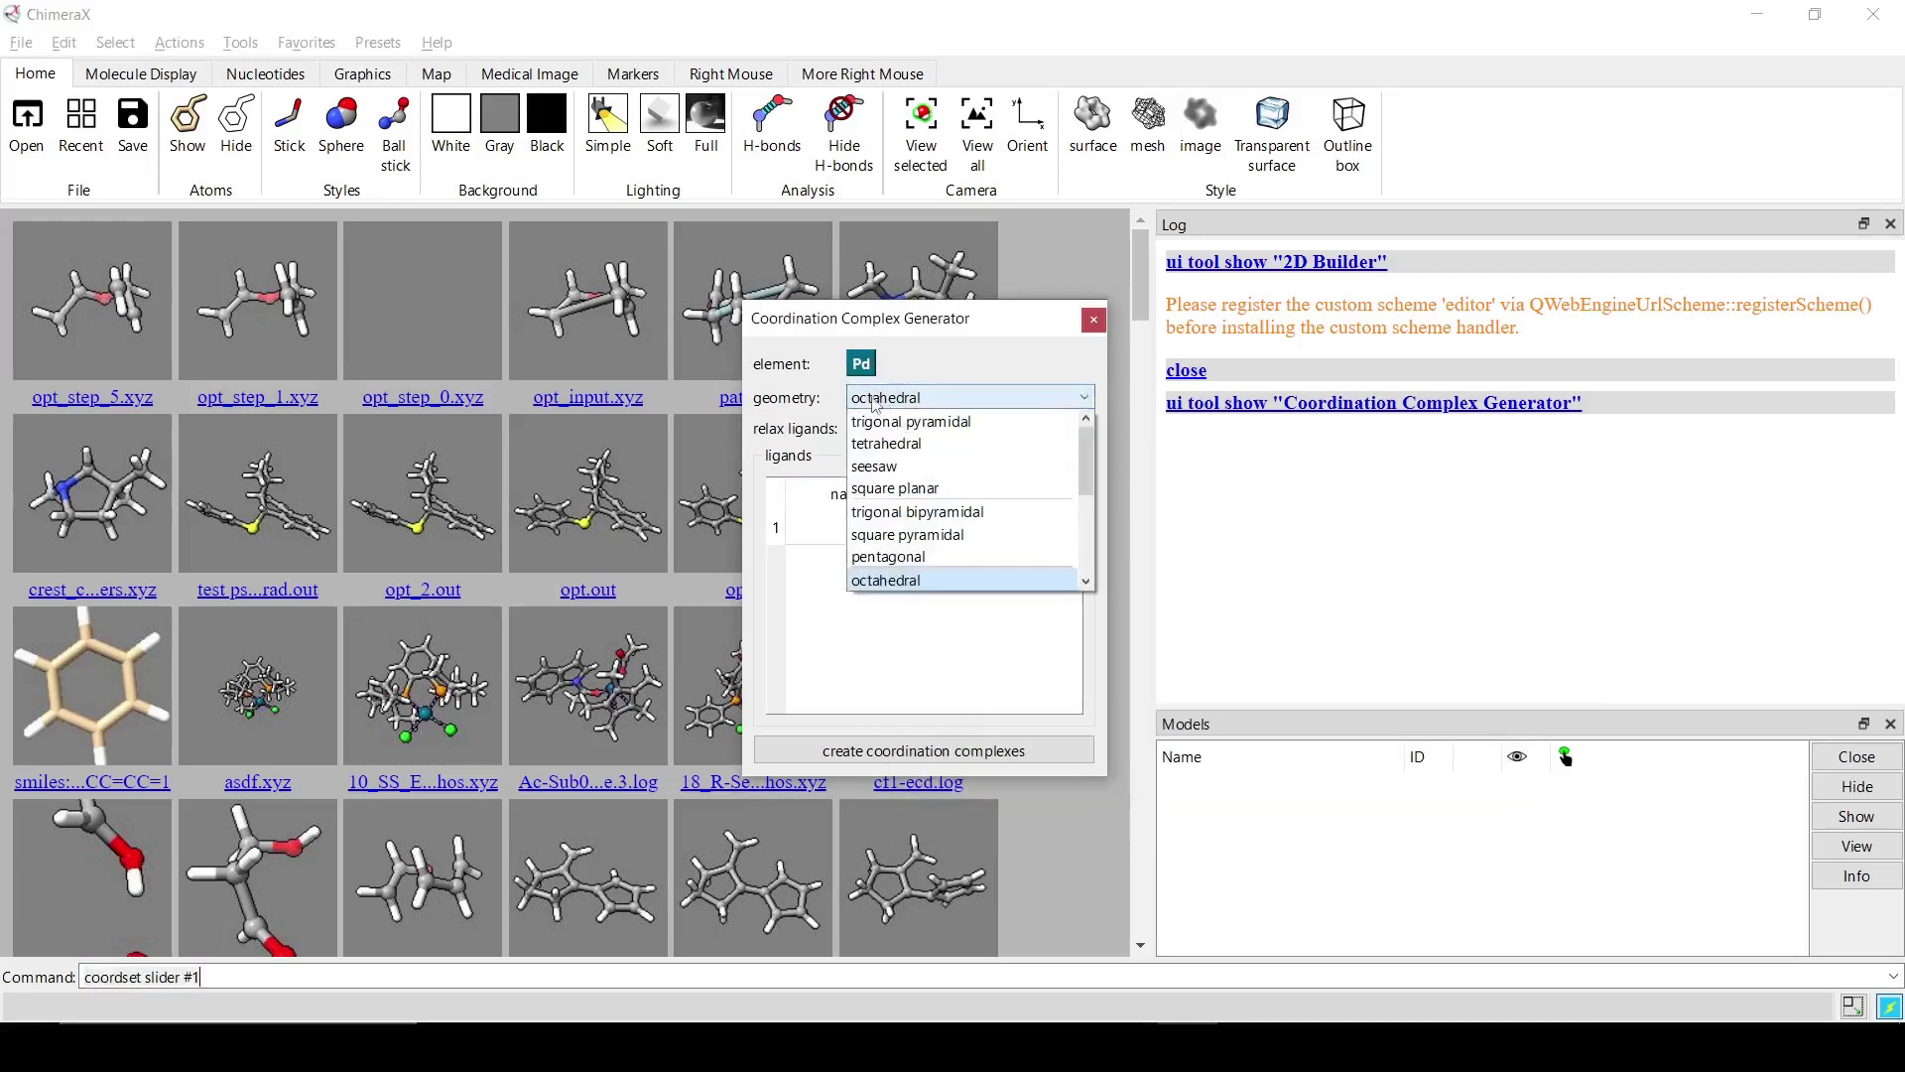
click(889, 401)
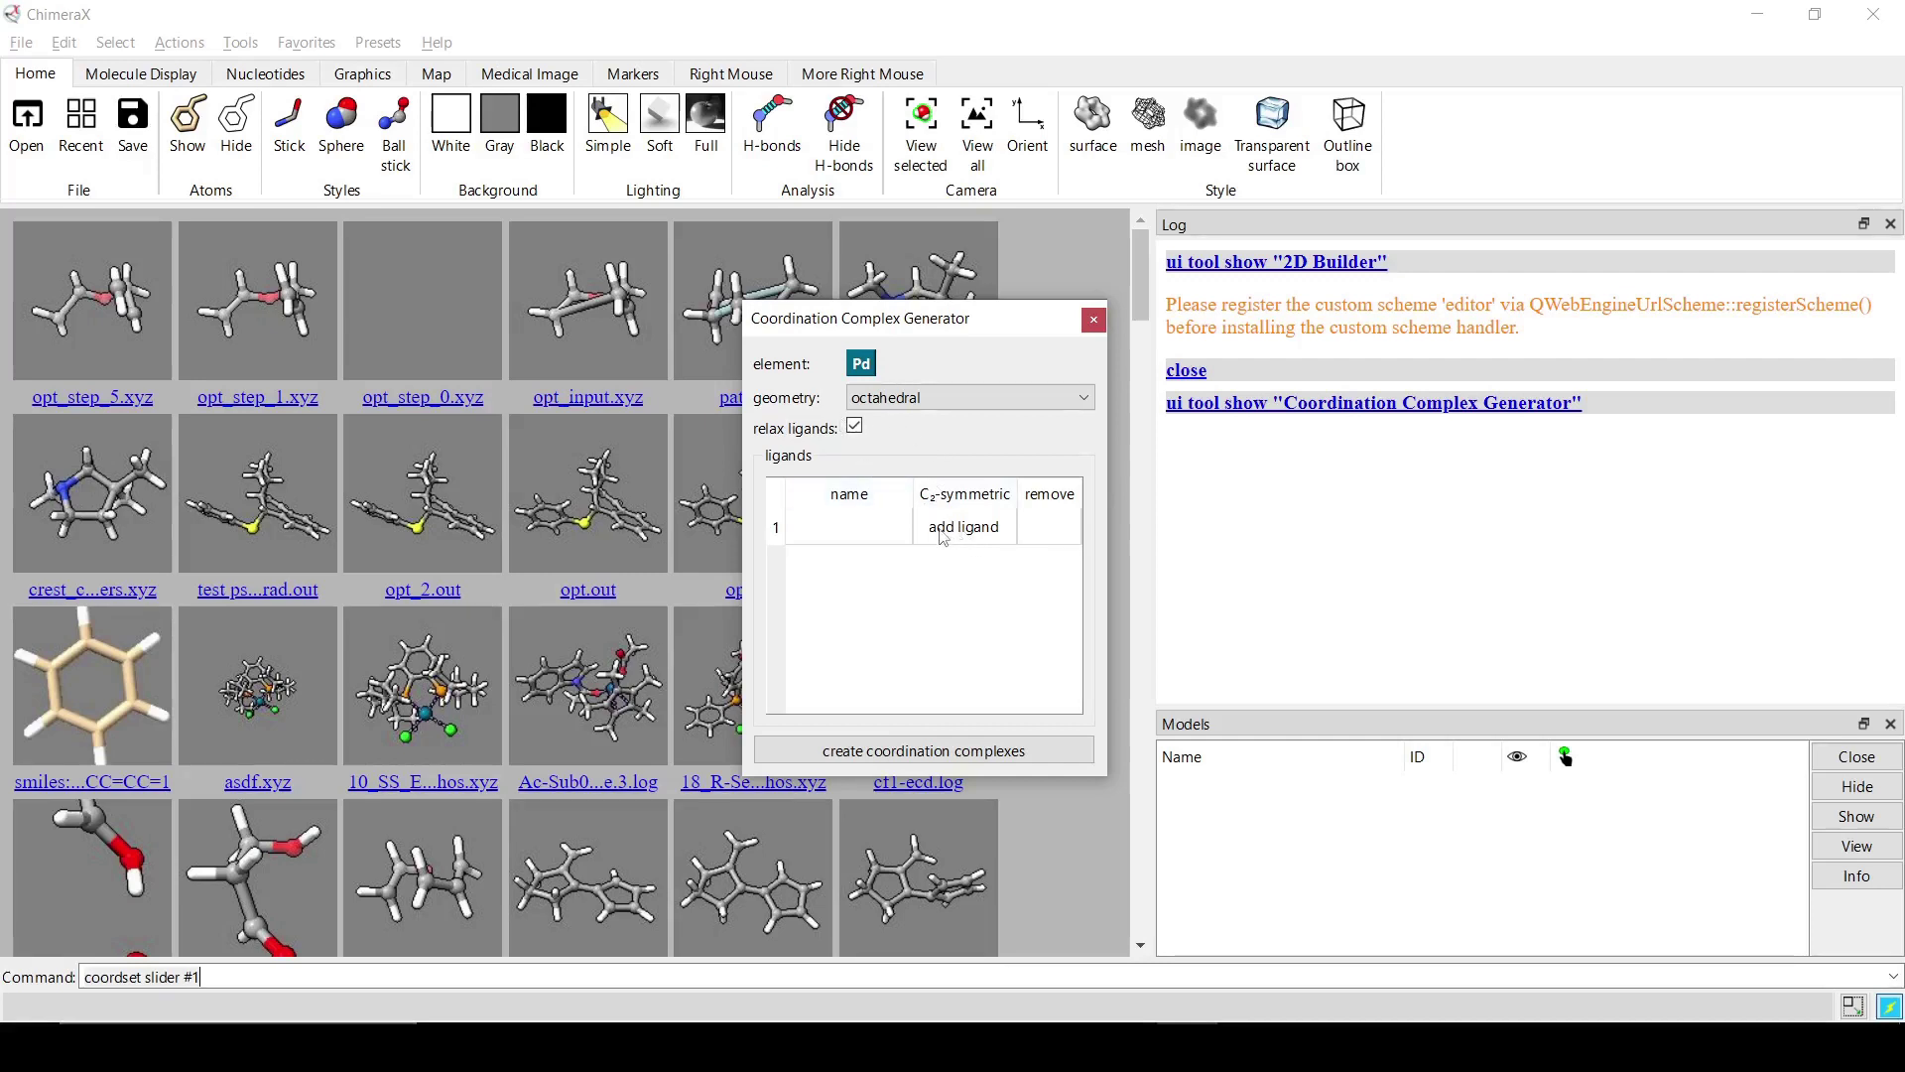
Add R-BINAP as the first ligand, filtering by coordinating elements 'P P'
click(879, 535)
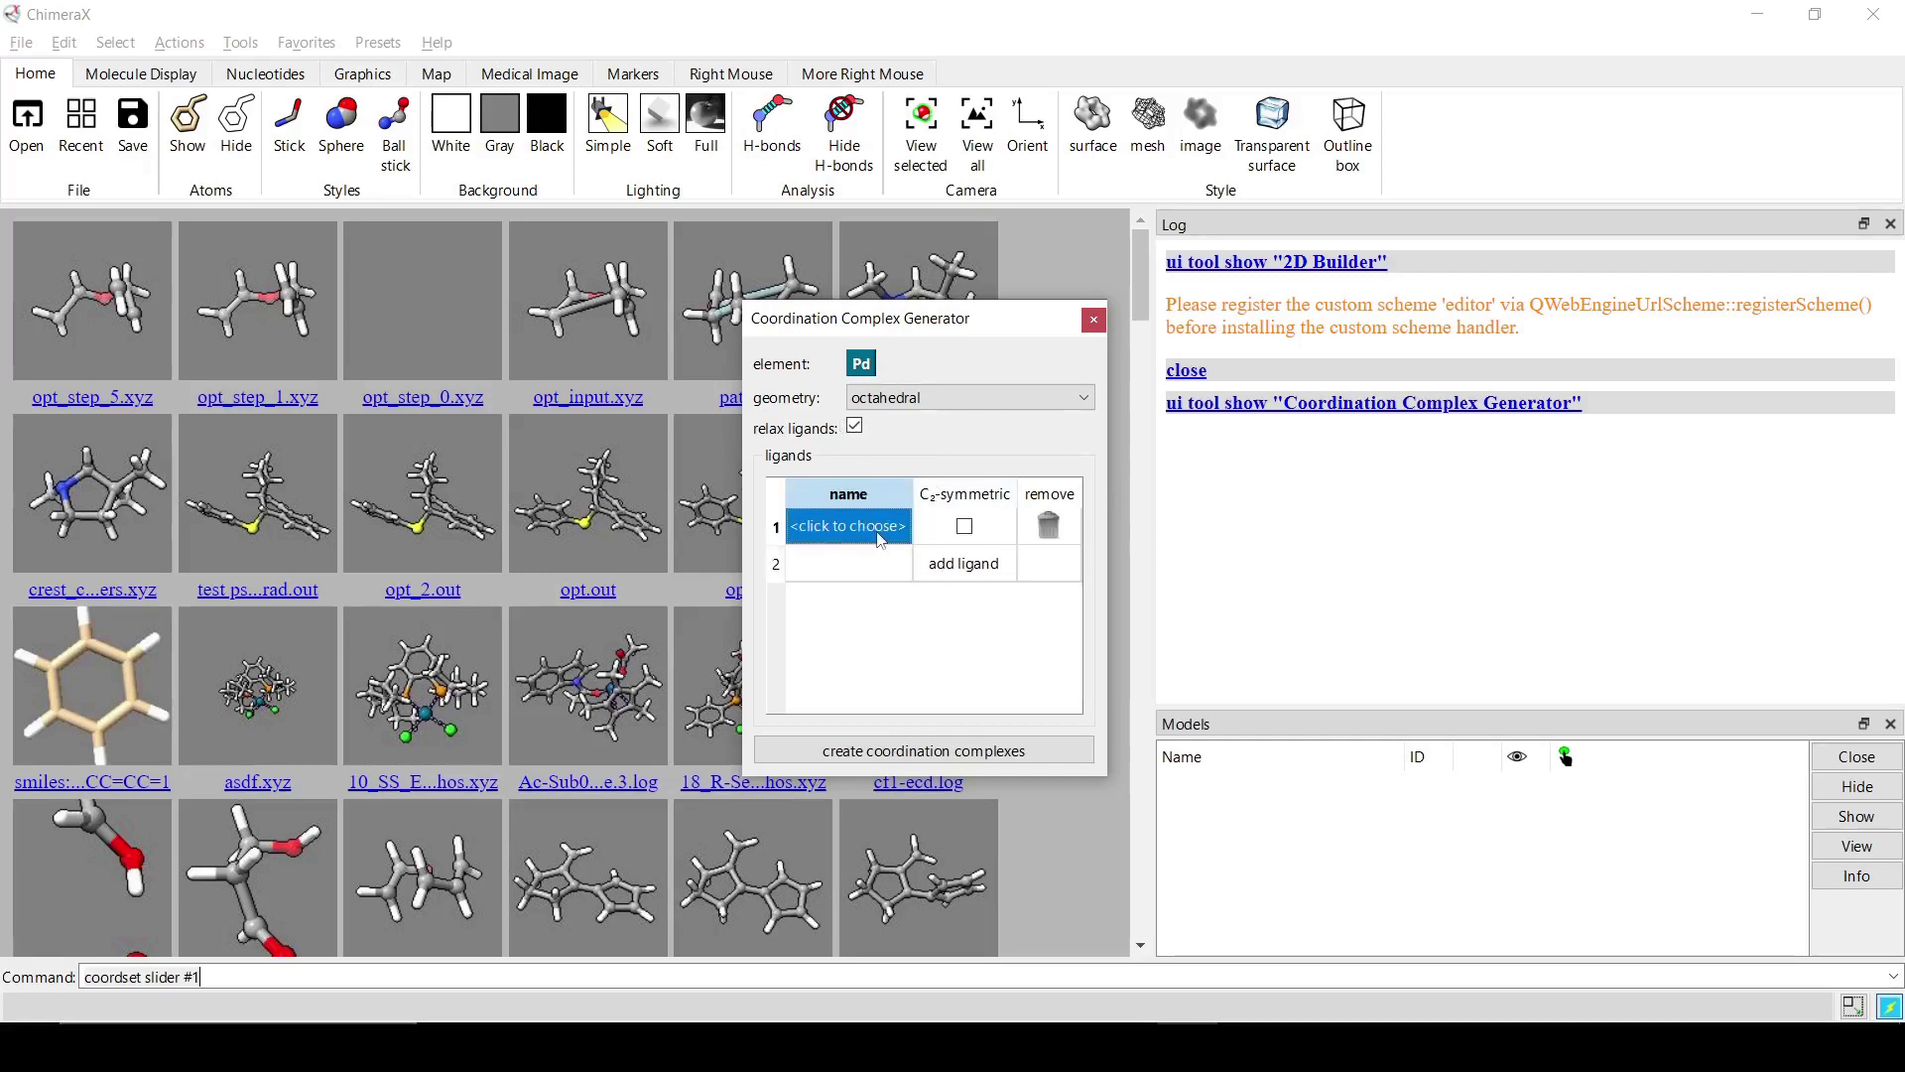
click(881, 541)
drag(1051, 496, 389, 352)
click(388, 647)
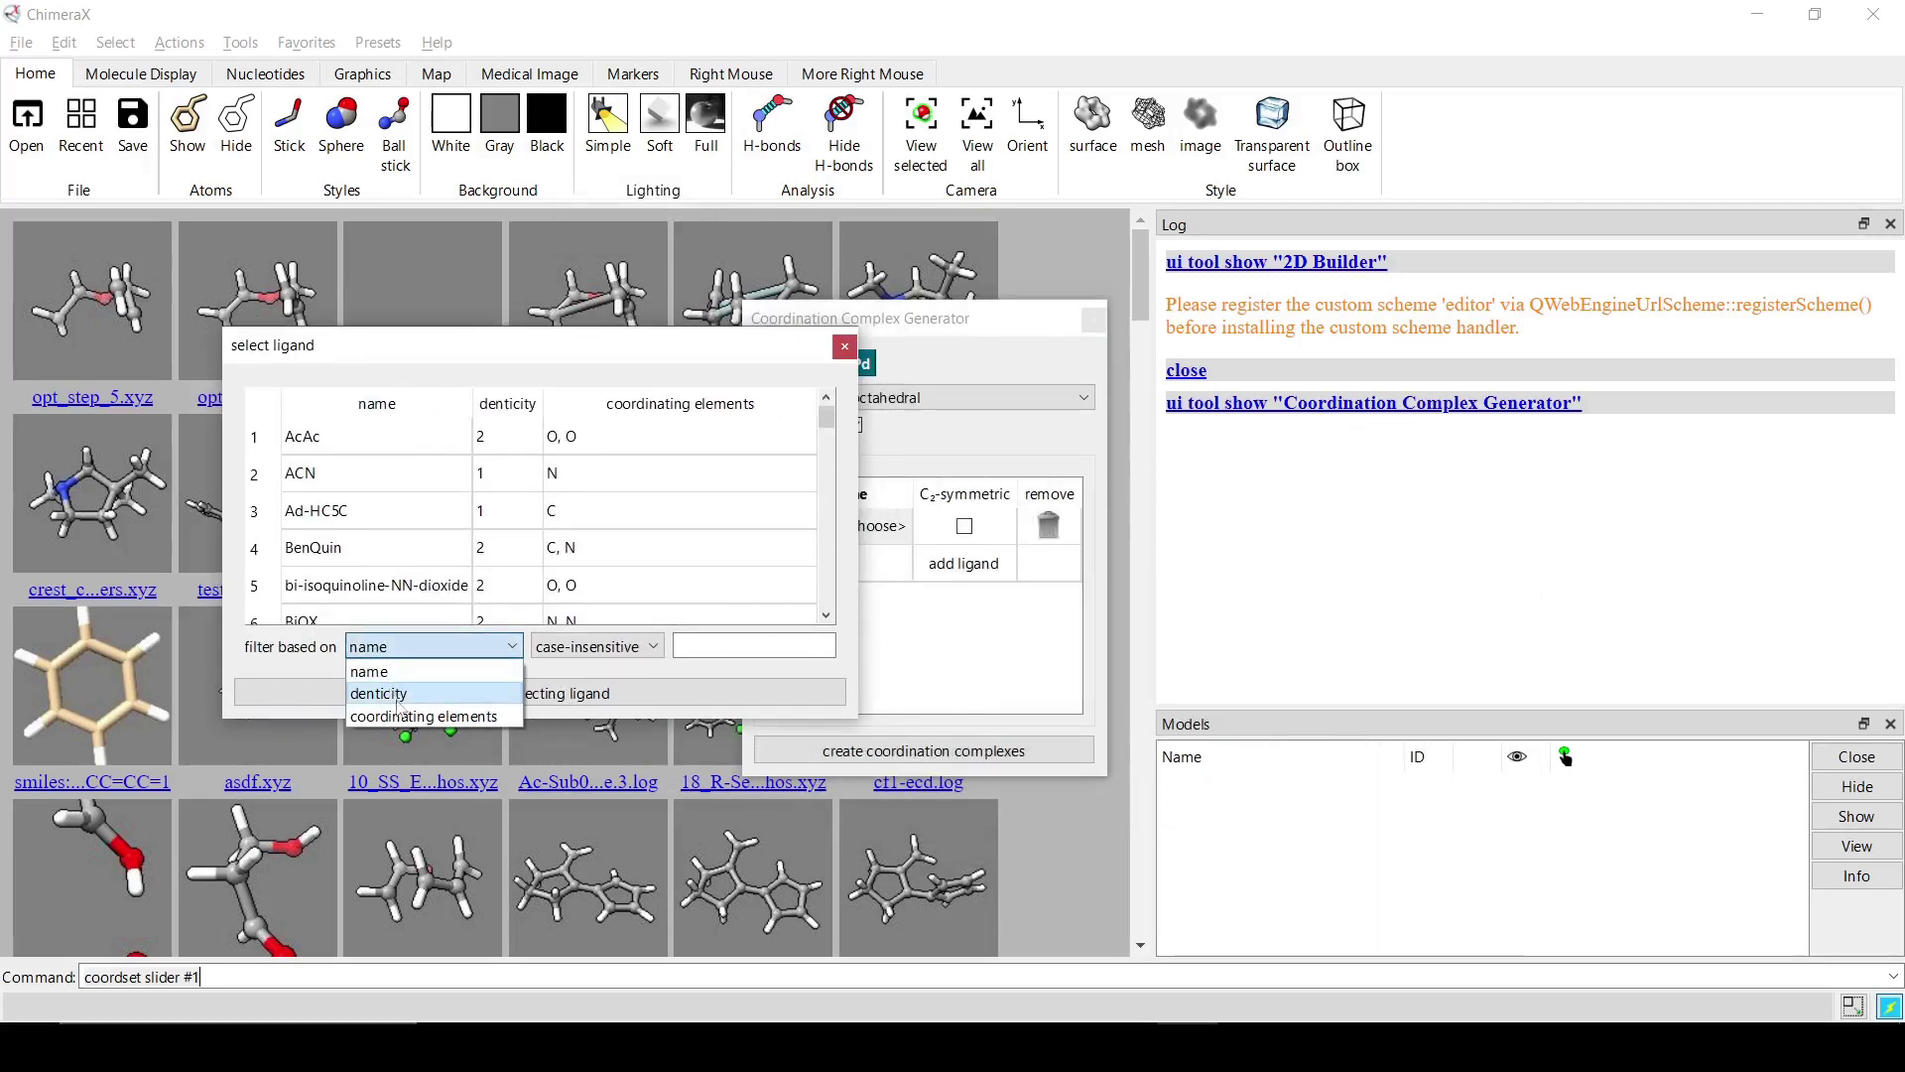
click(422, 717)
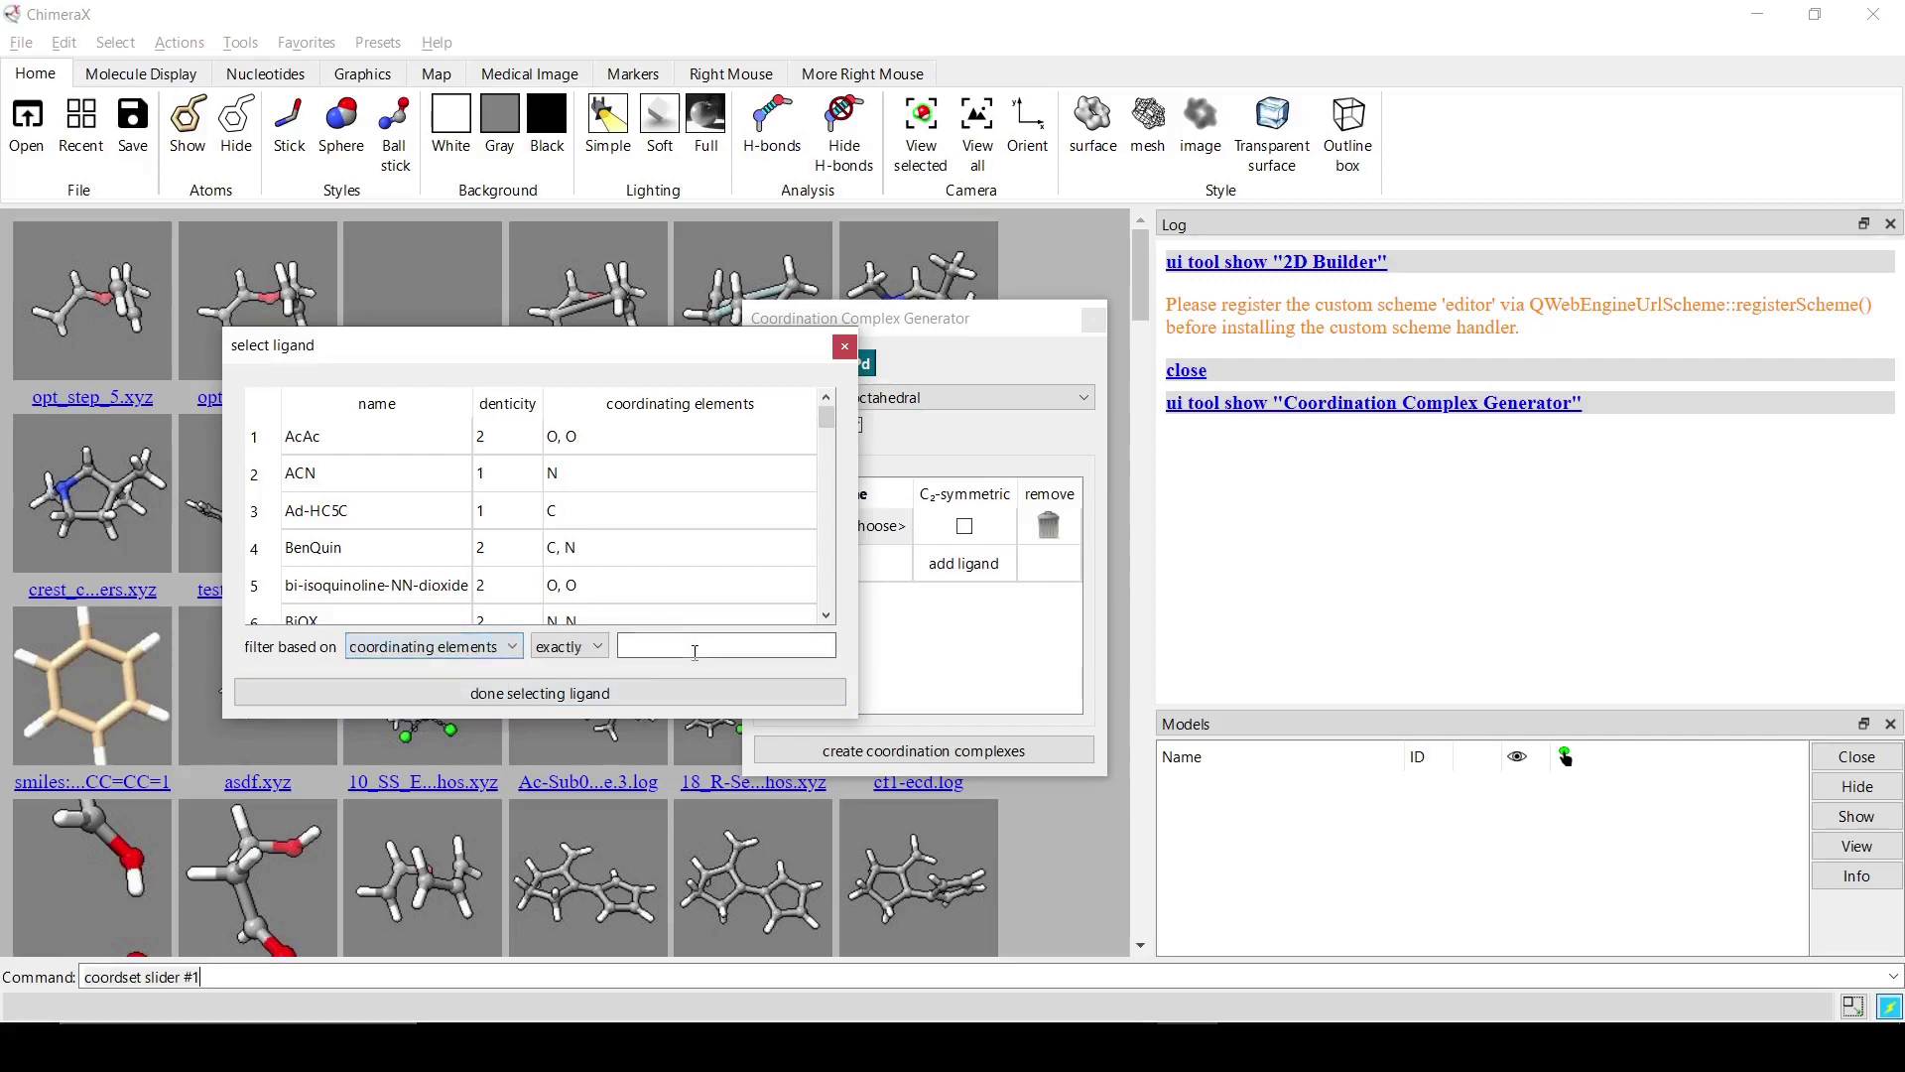
click(694, 647)
text(P P)
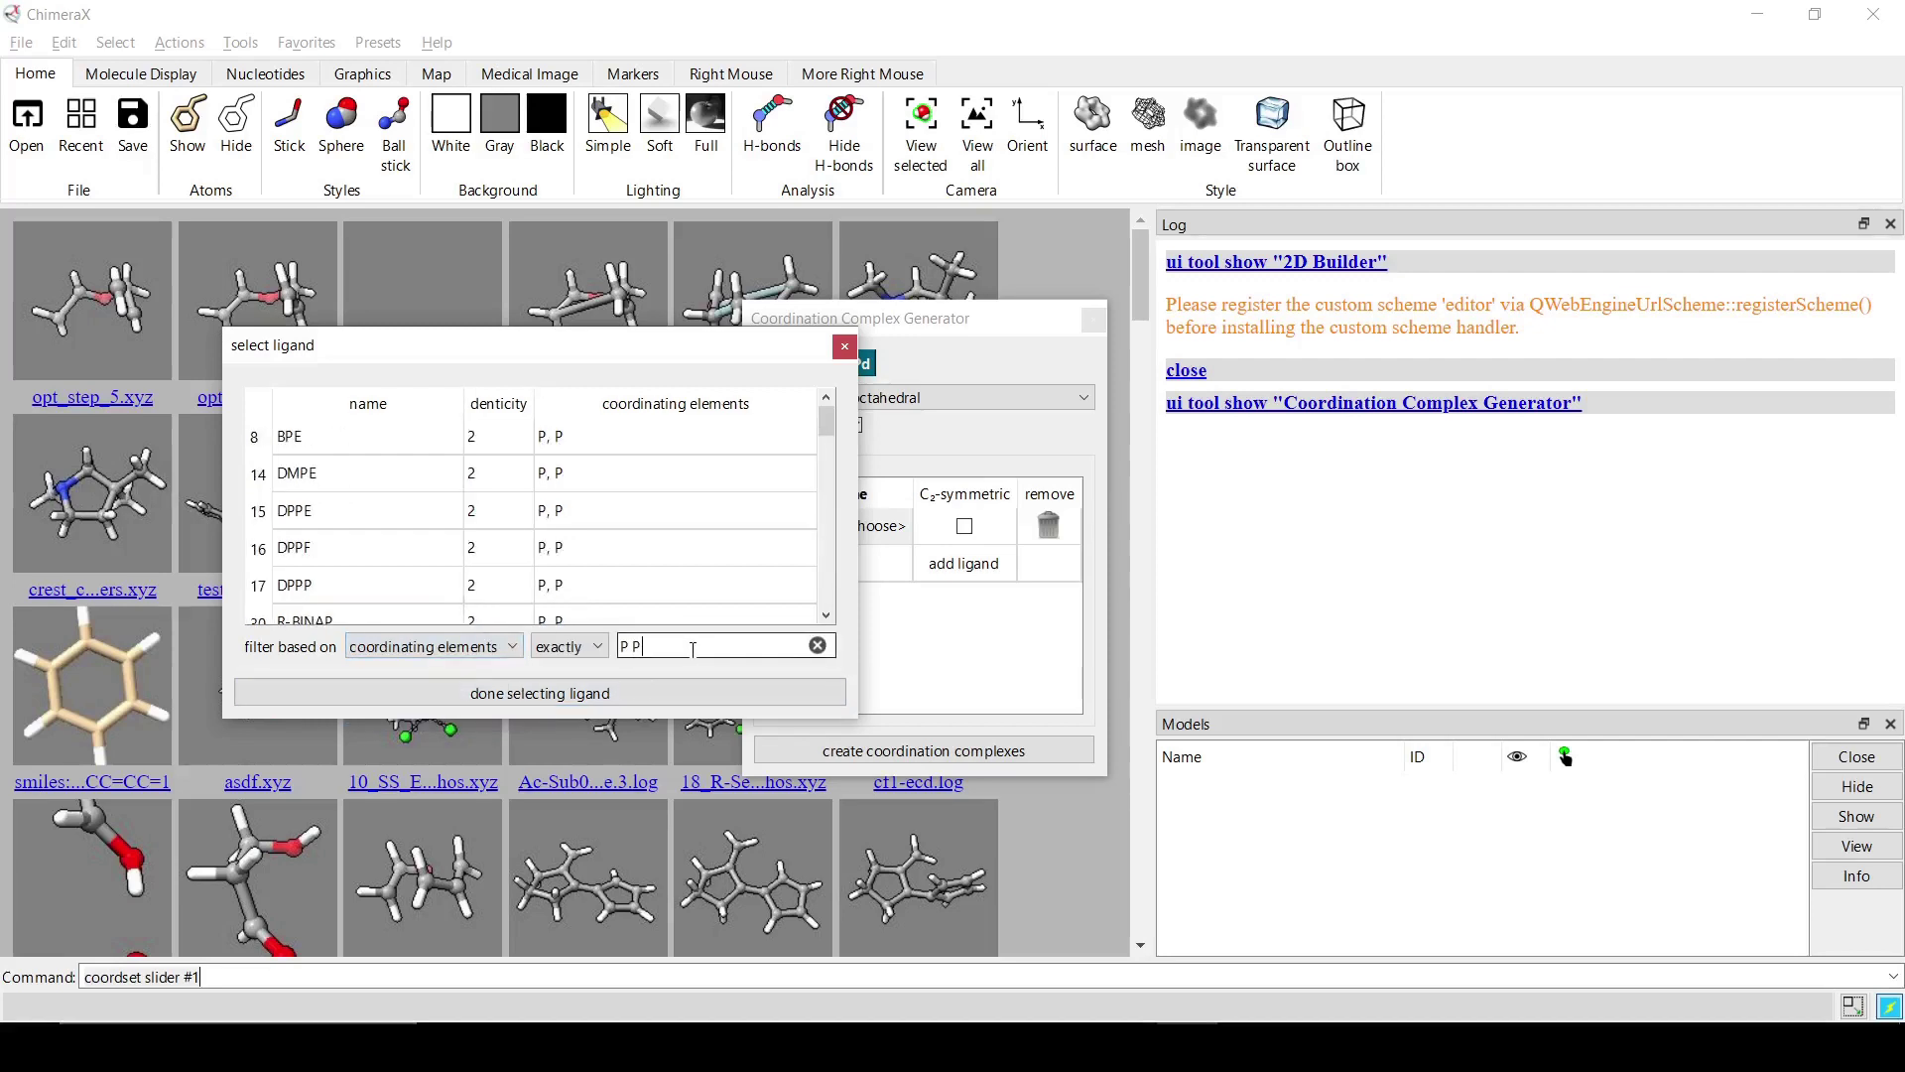
scroll(387, 557, down, 1)
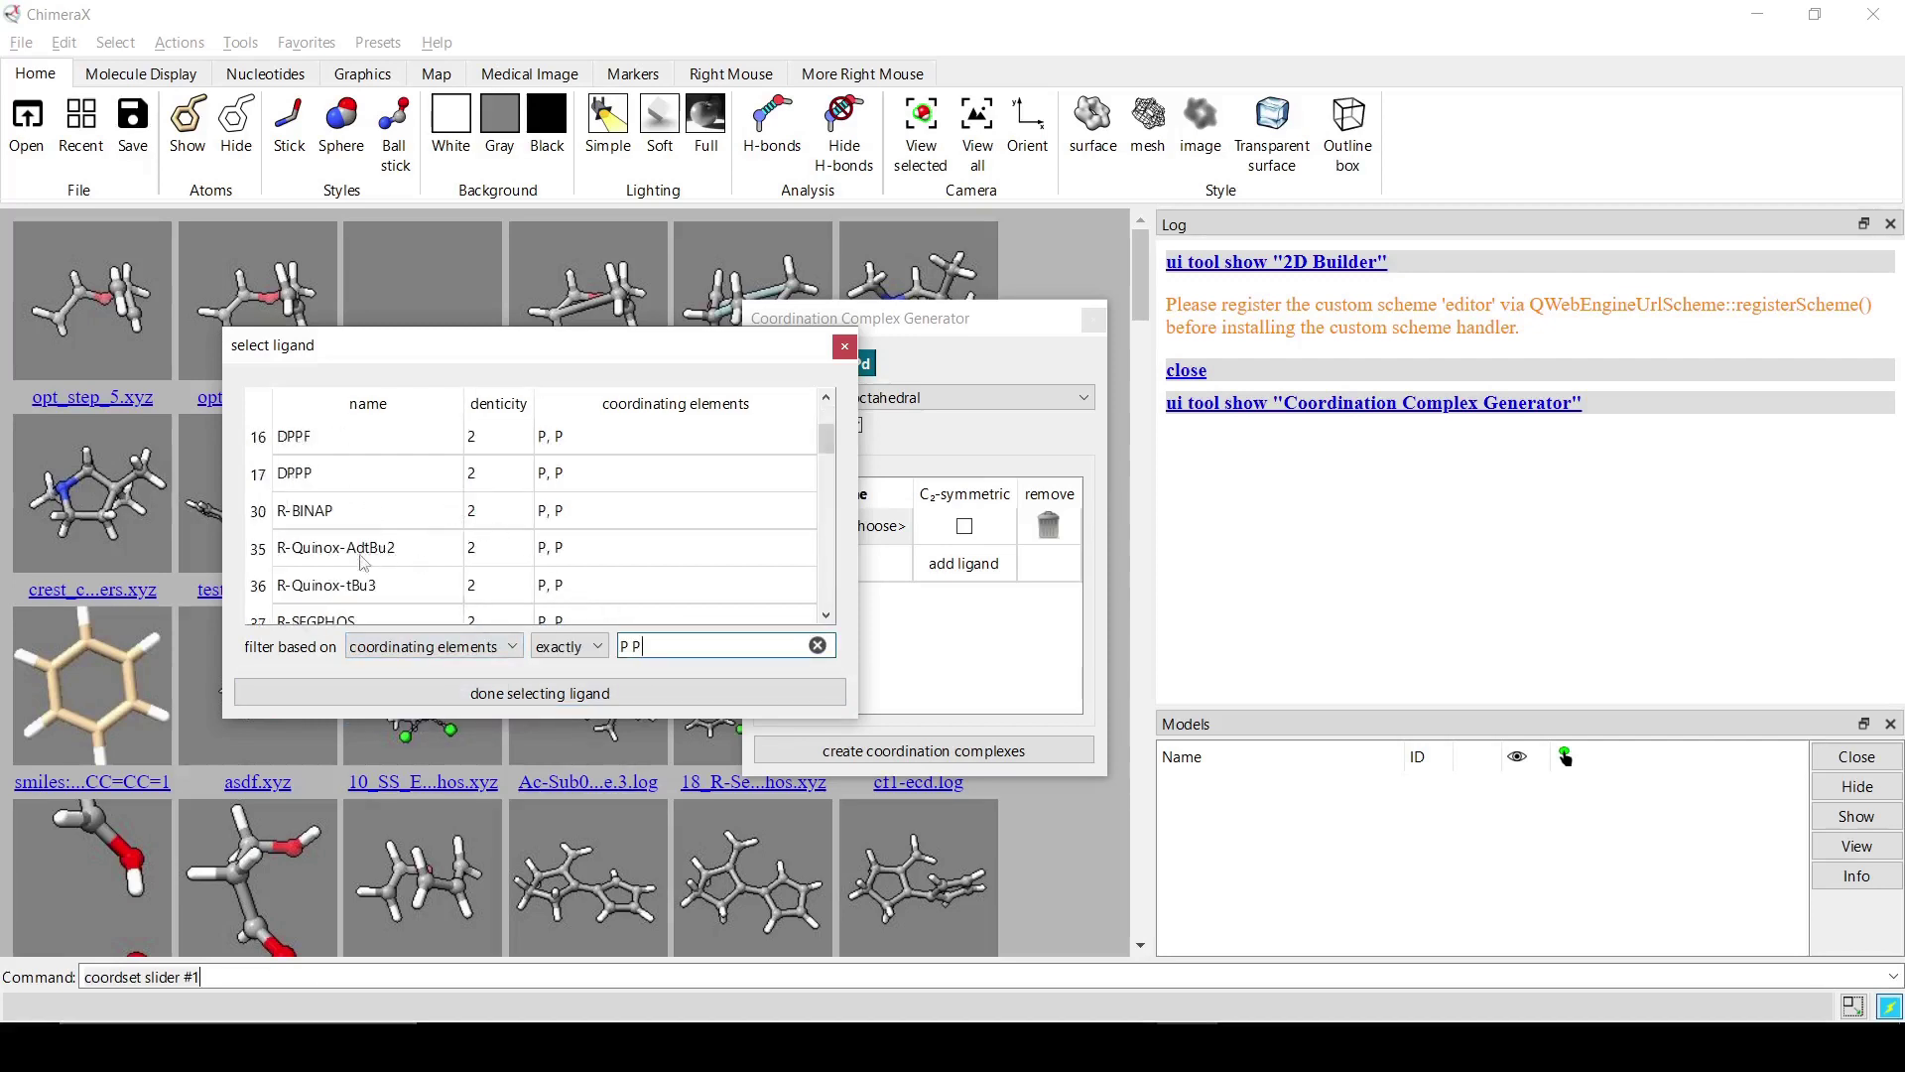
click(361, 508)
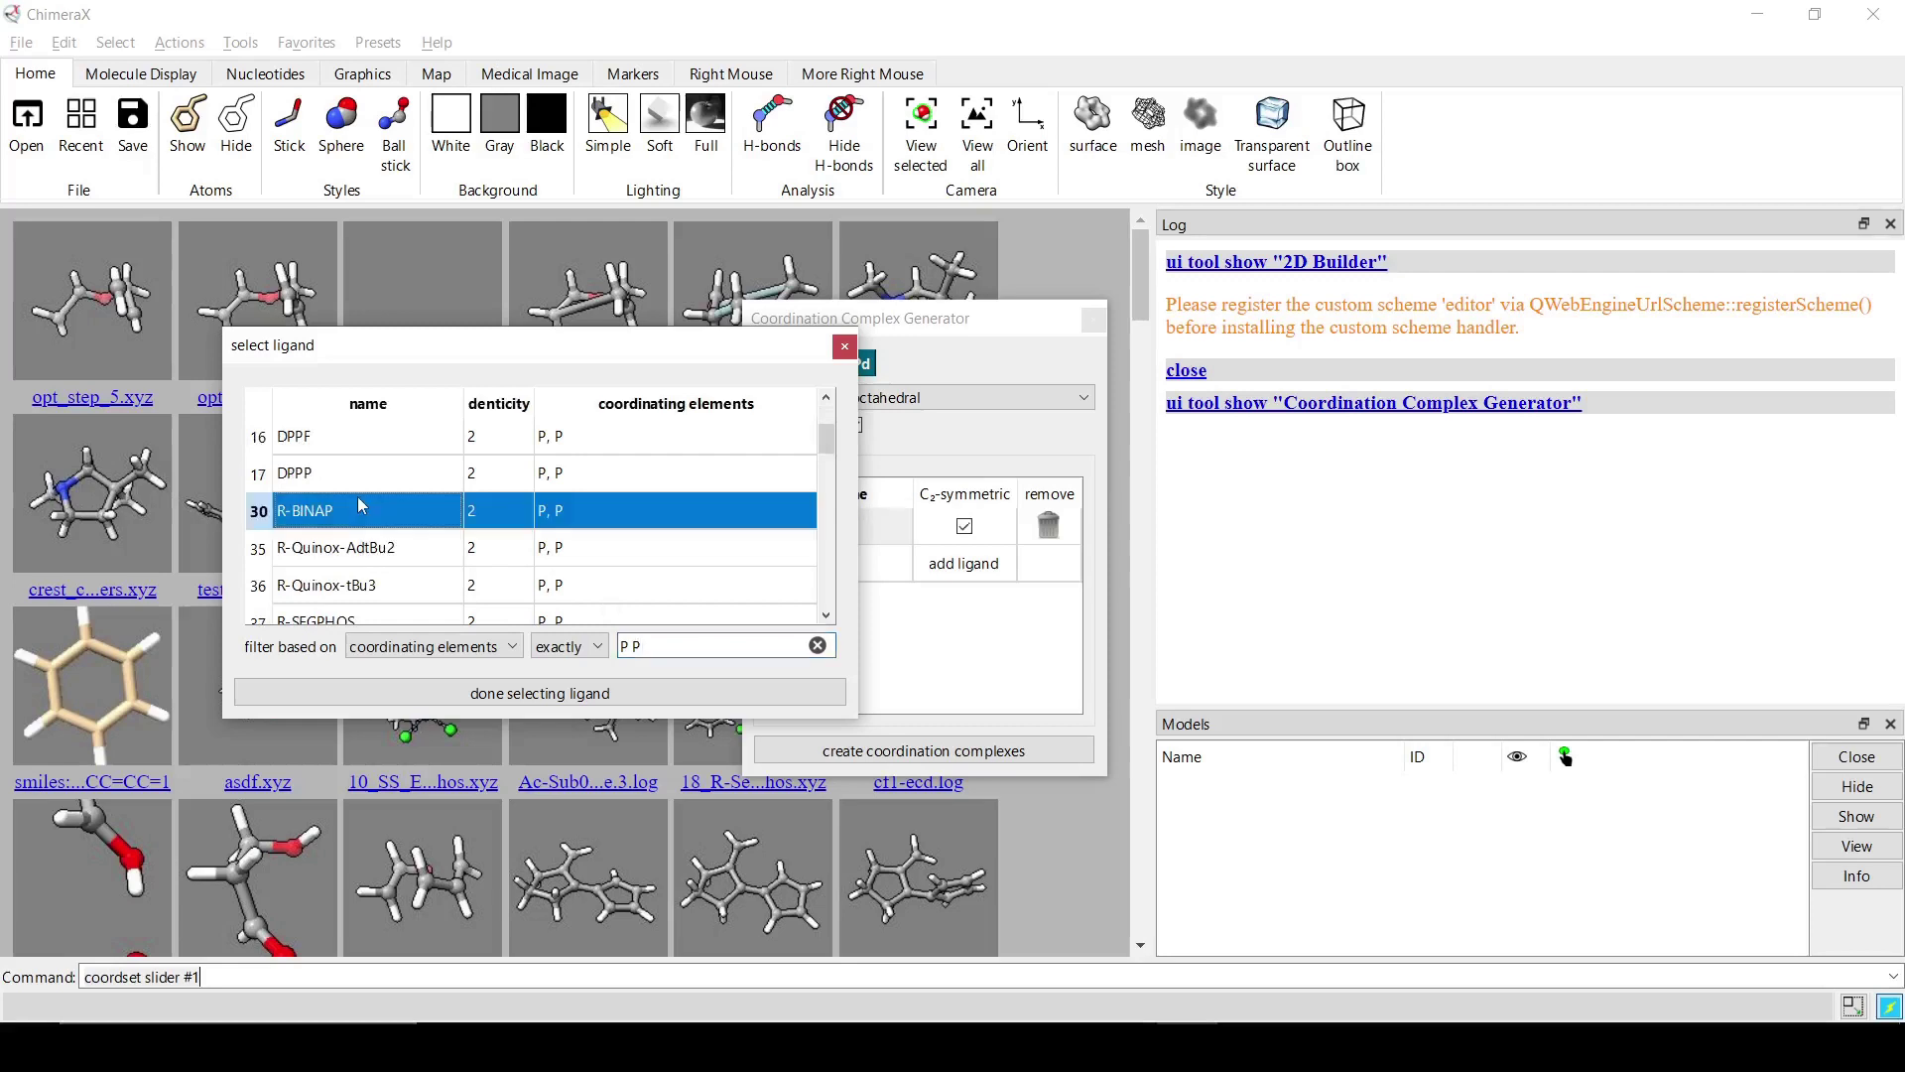
click(743, 693)
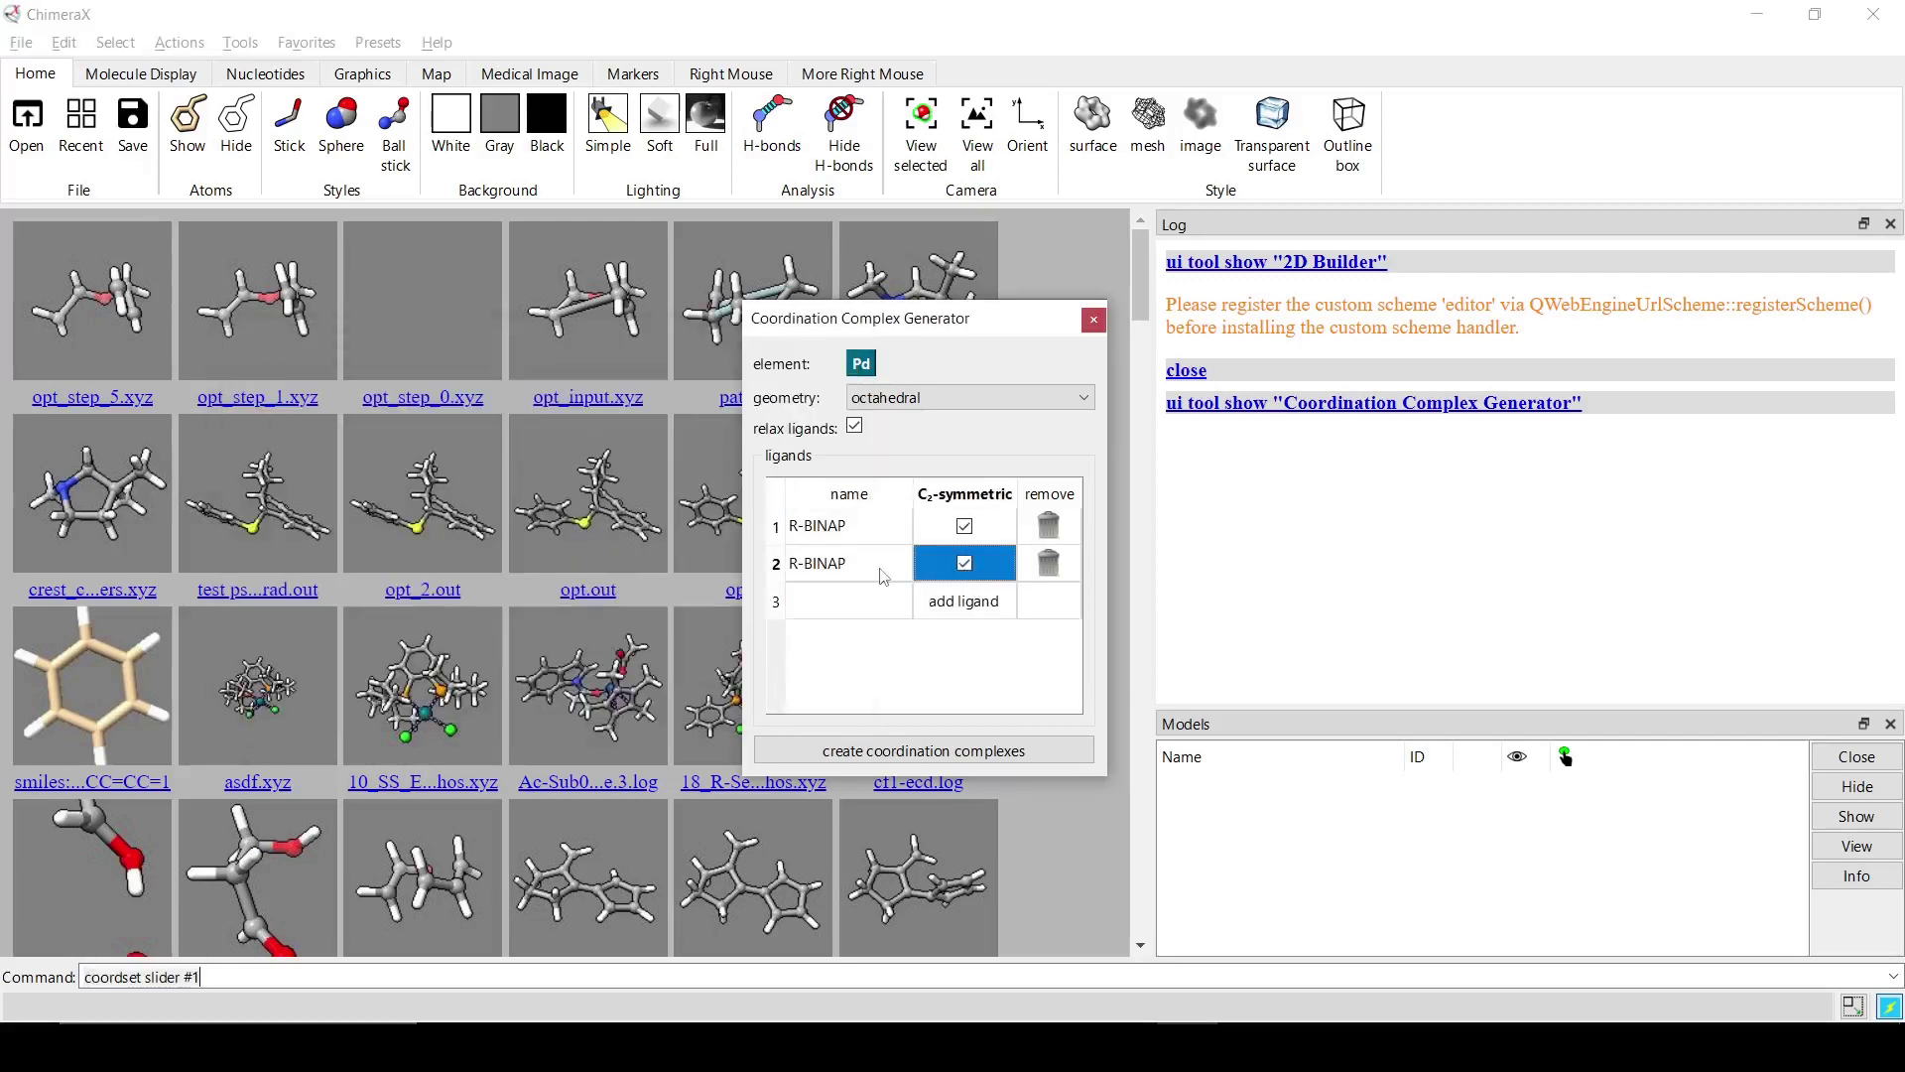
Set the second ligand to EDA using the name filter
double_click(881, 566)
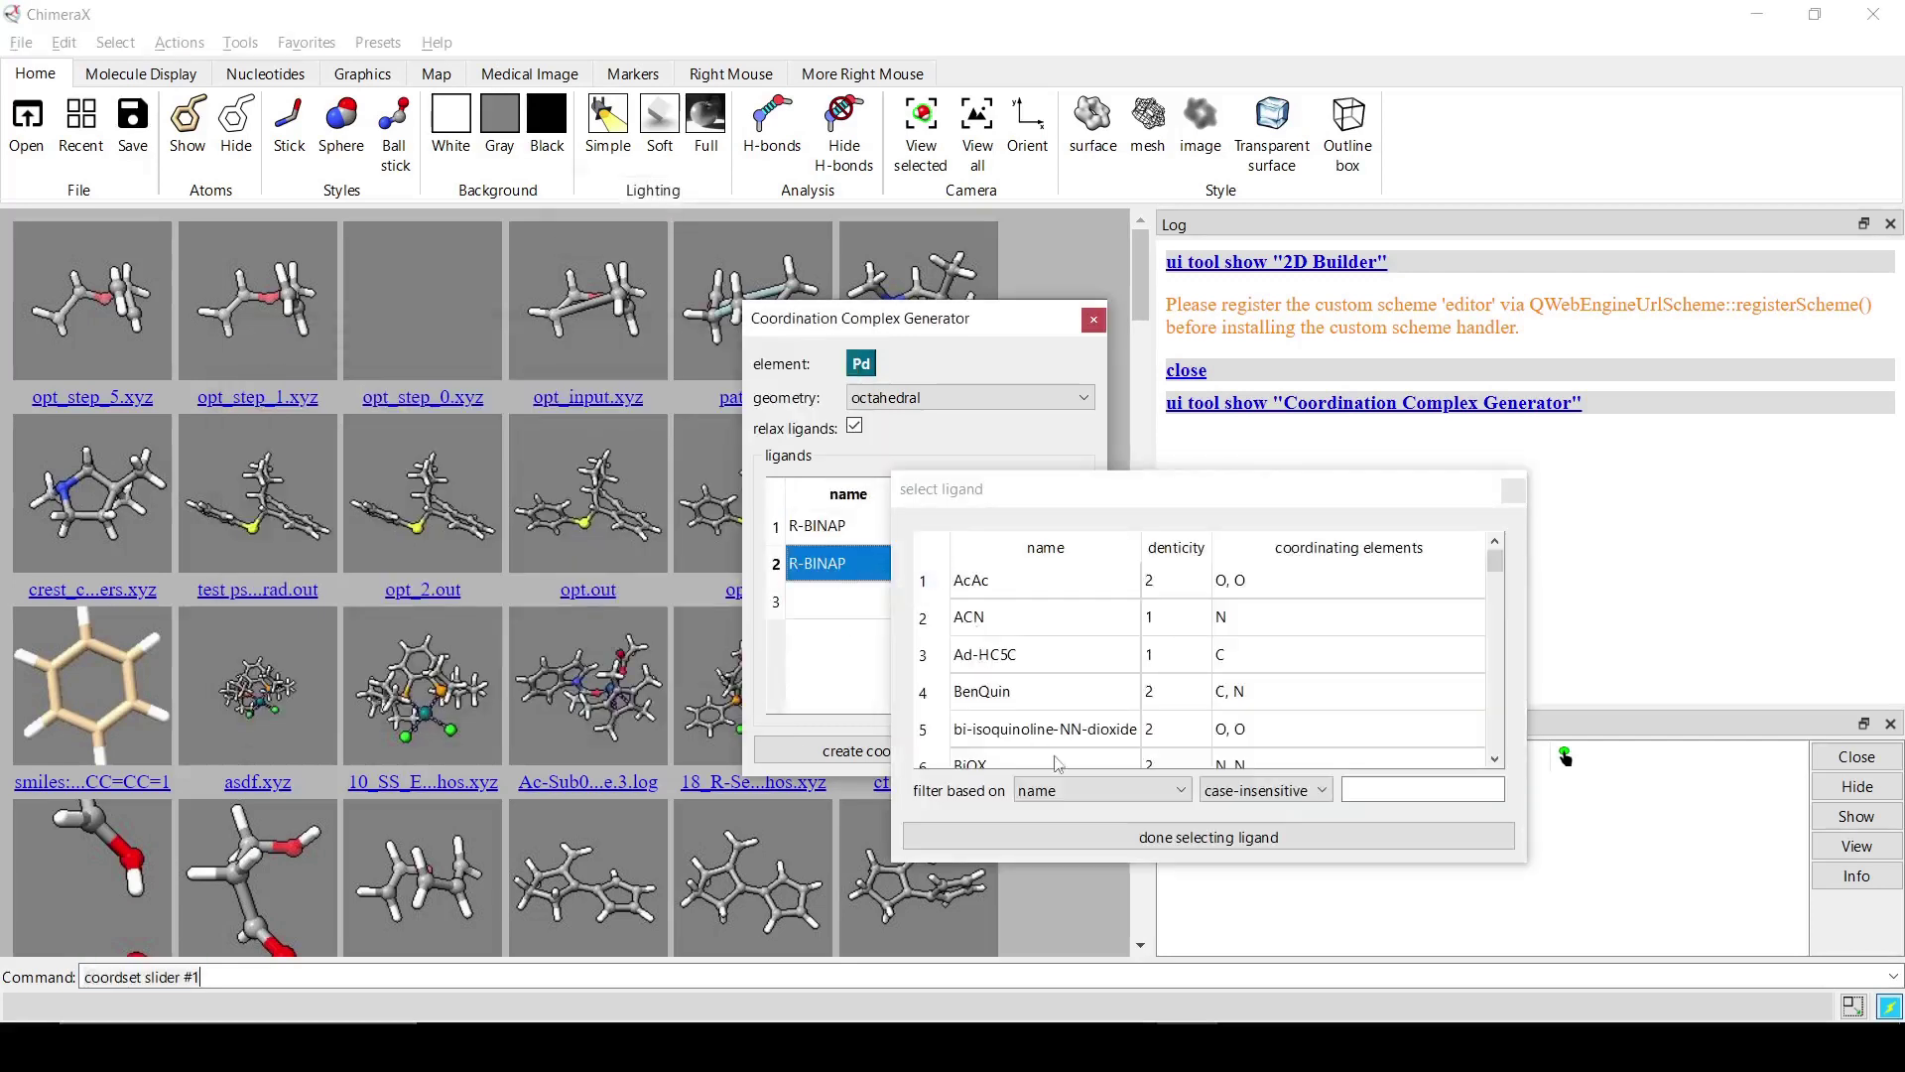
click(1382, 793)
text(EDA)
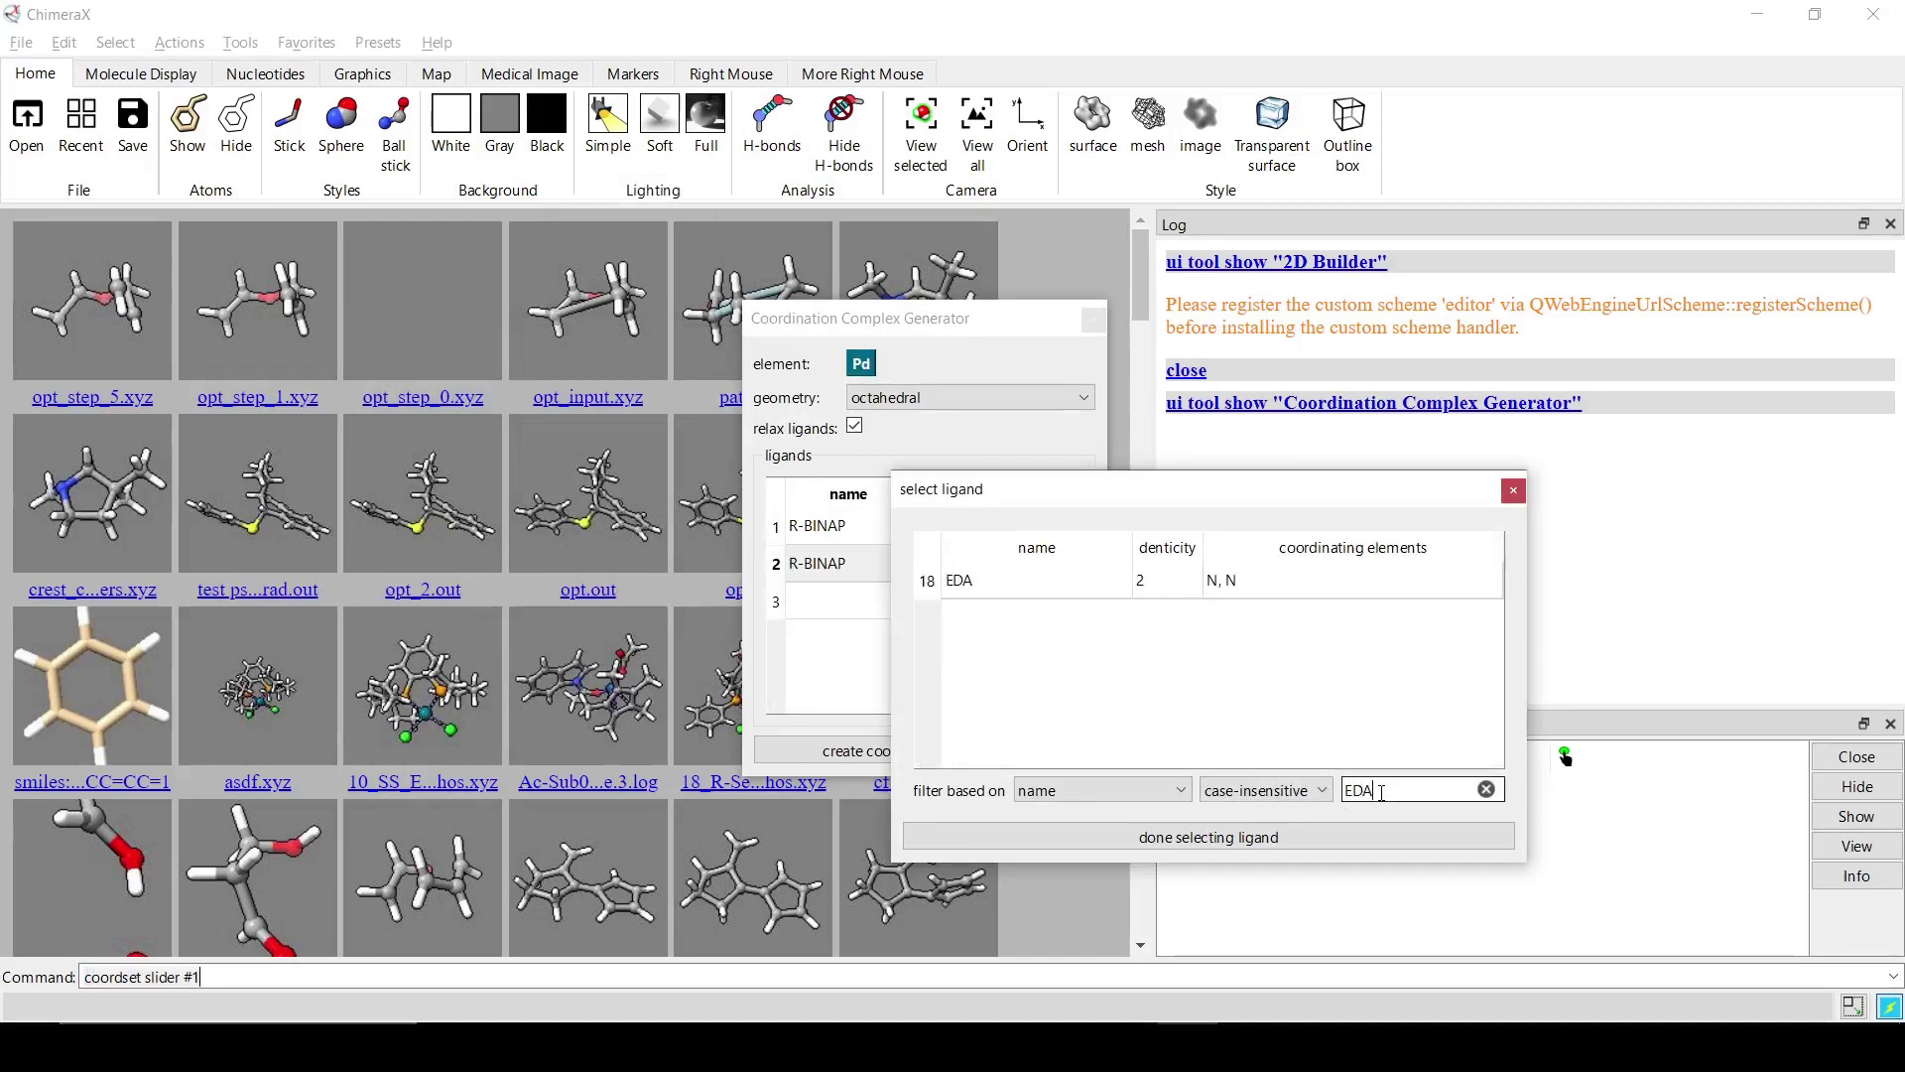
click(995, 582)
click(1022, 836)
Add a third ligand row and switch its filter between coordinating elements and name
click(964, 603)
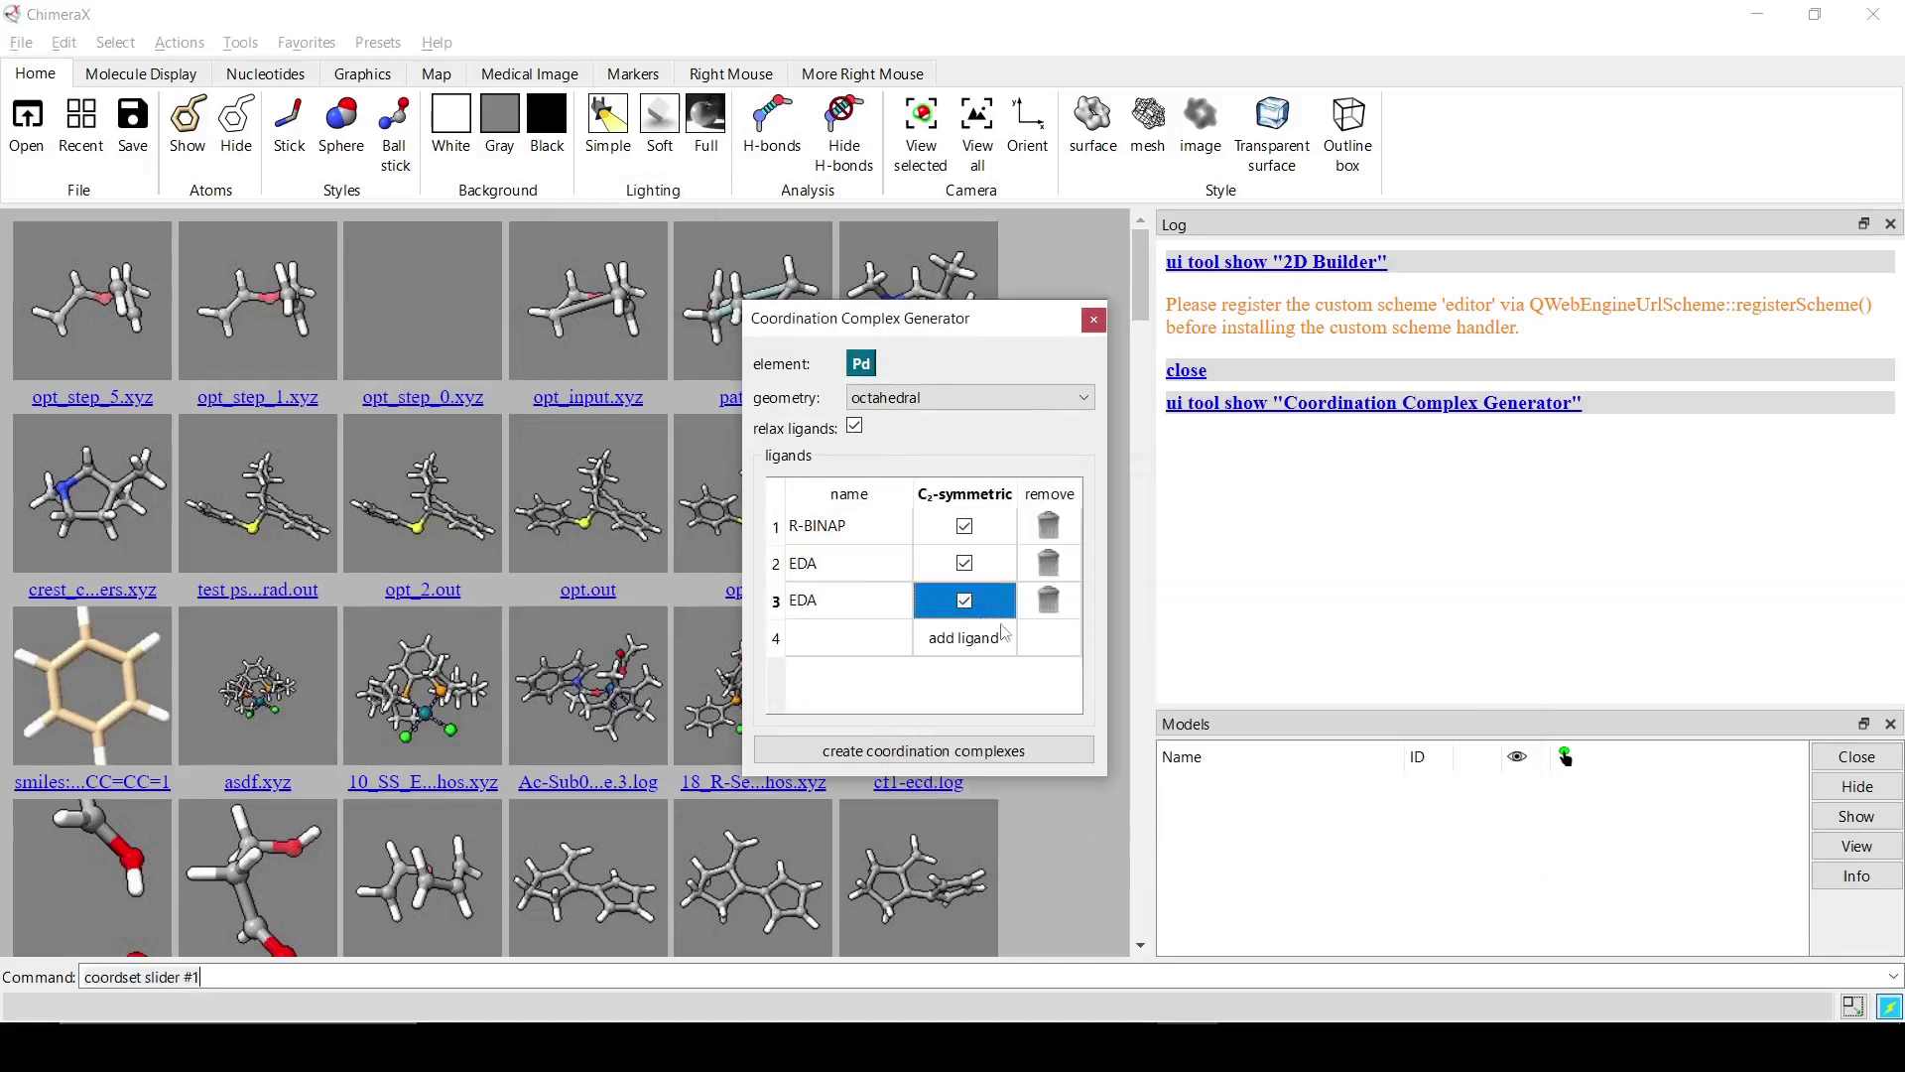
double_click(886, 610)
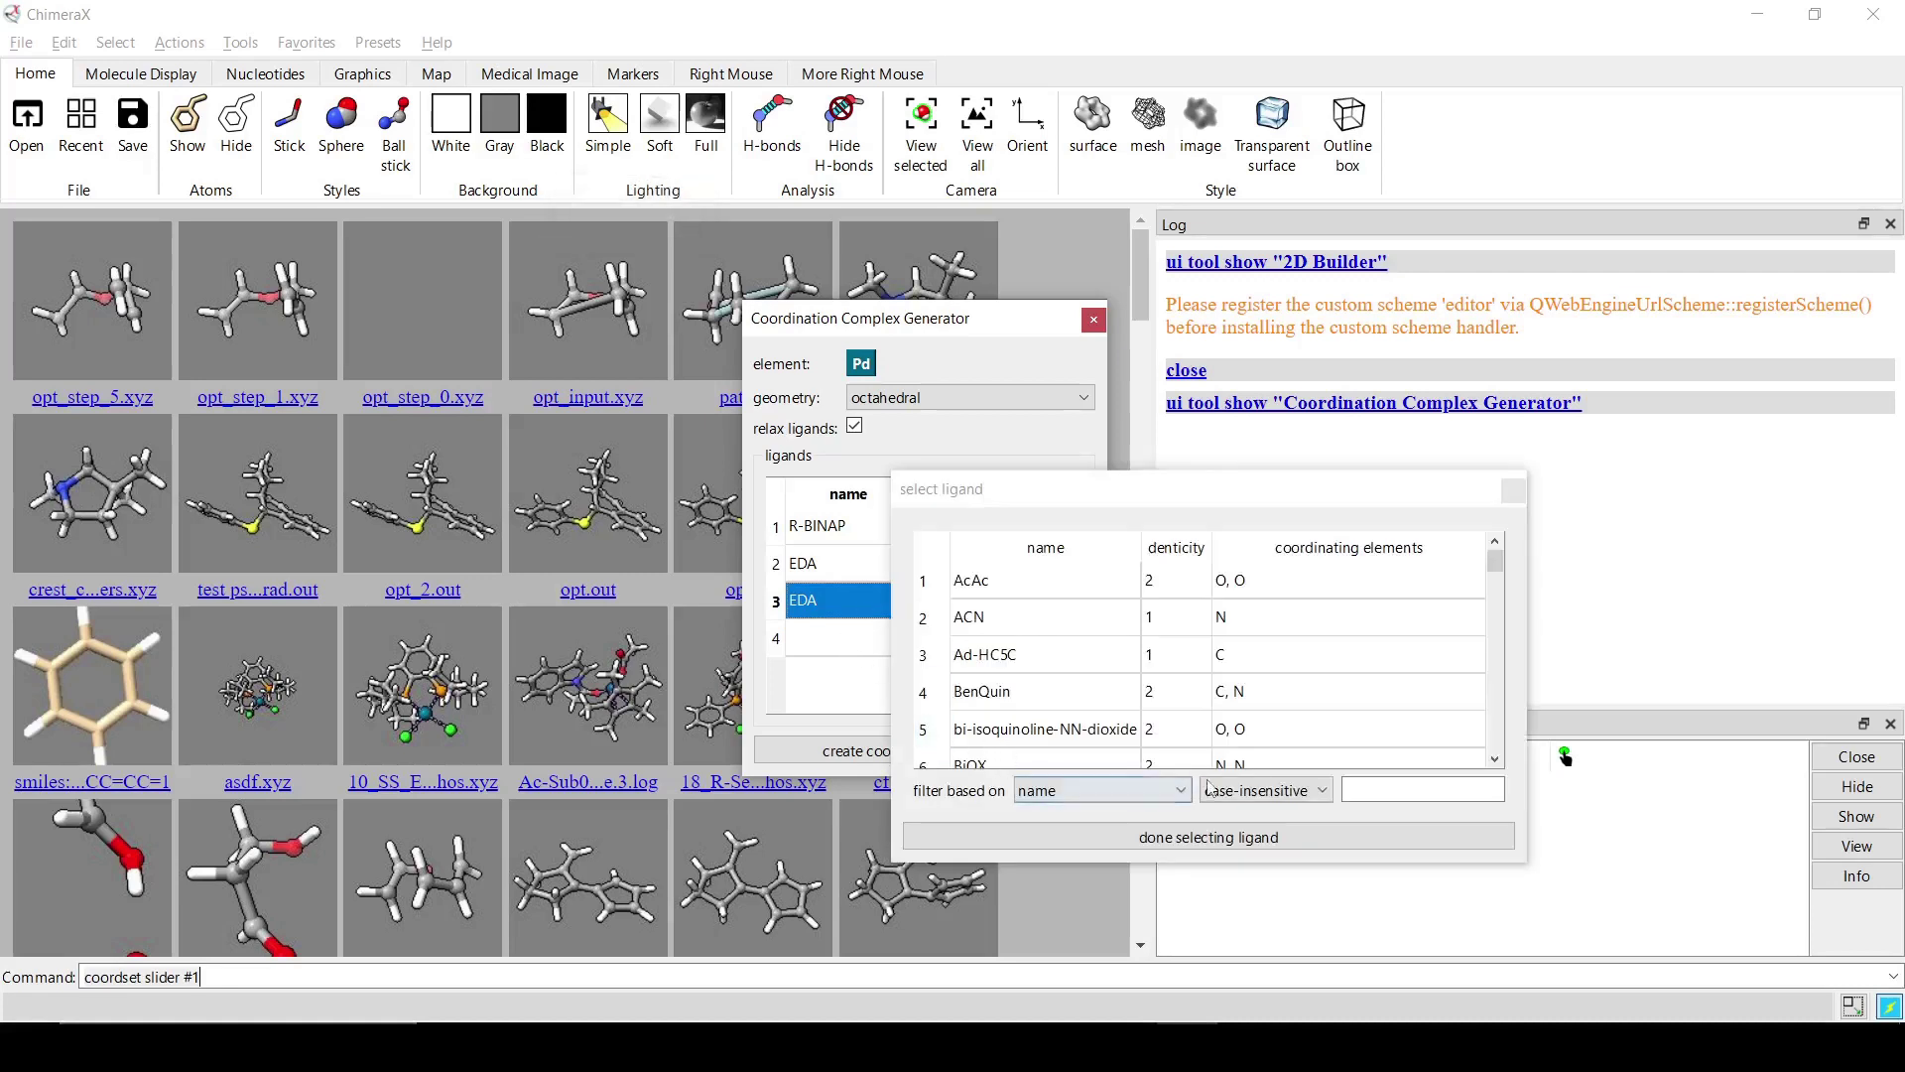
click(1102, 791)
click(1092, 859)
click(1347, 790)
click(1112, 790)
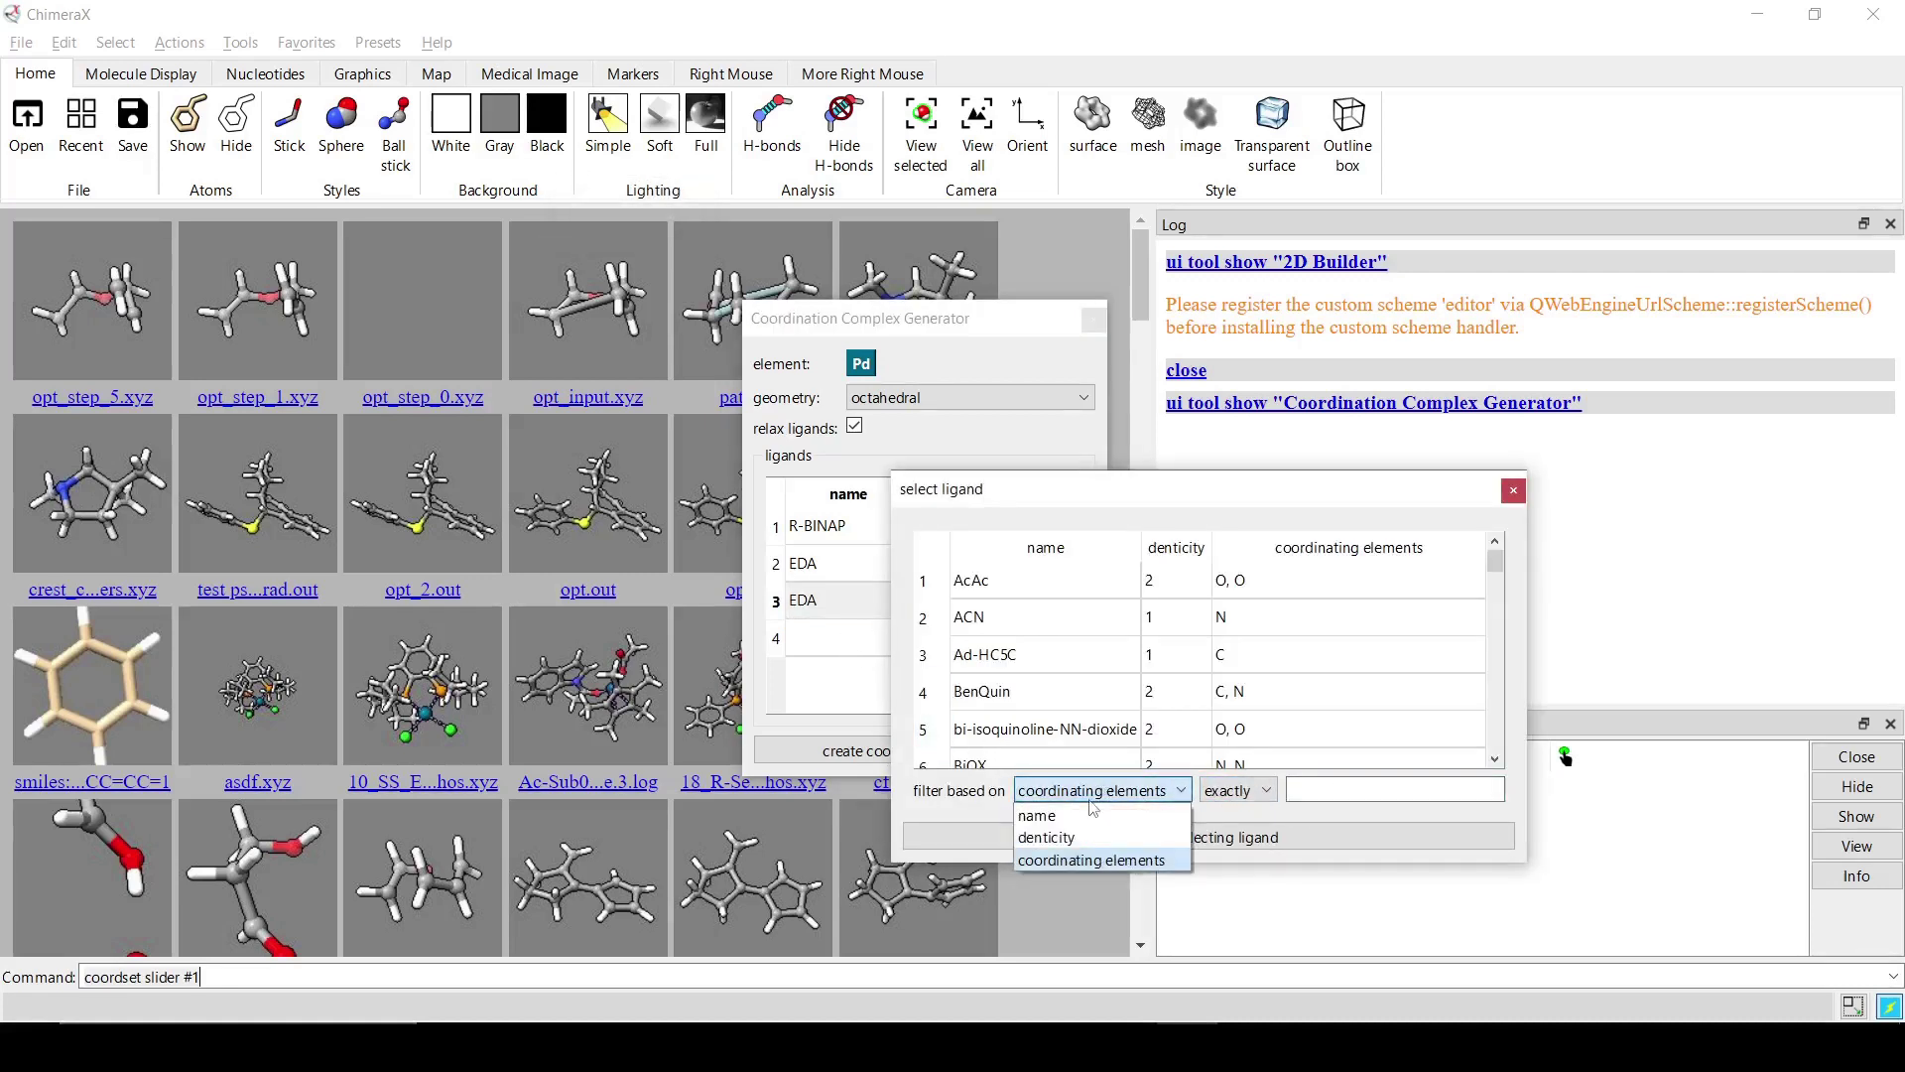
click(1120, 814)
Choose H for the third ligand and add a fourth H ligand
drag(1123, 493, 1154, 543)
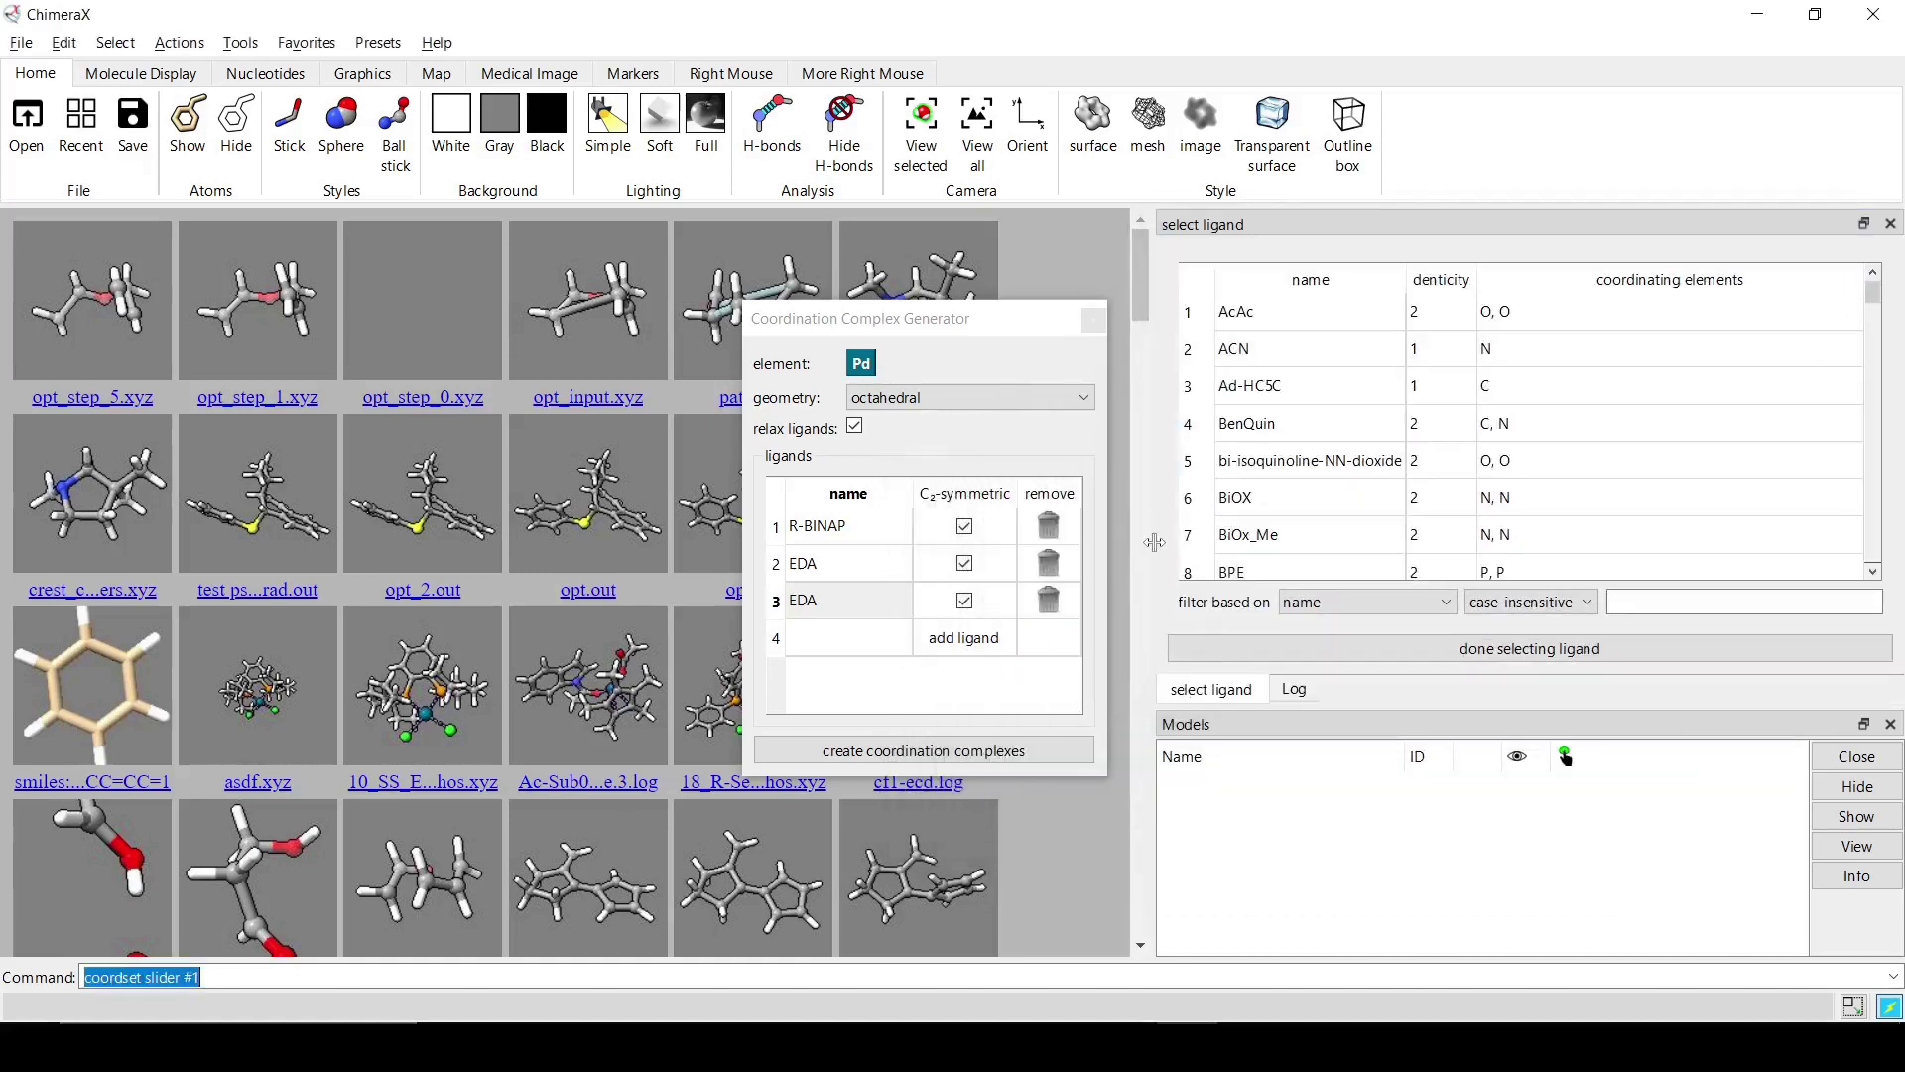
click(1863, 223)
click(1365, 794)
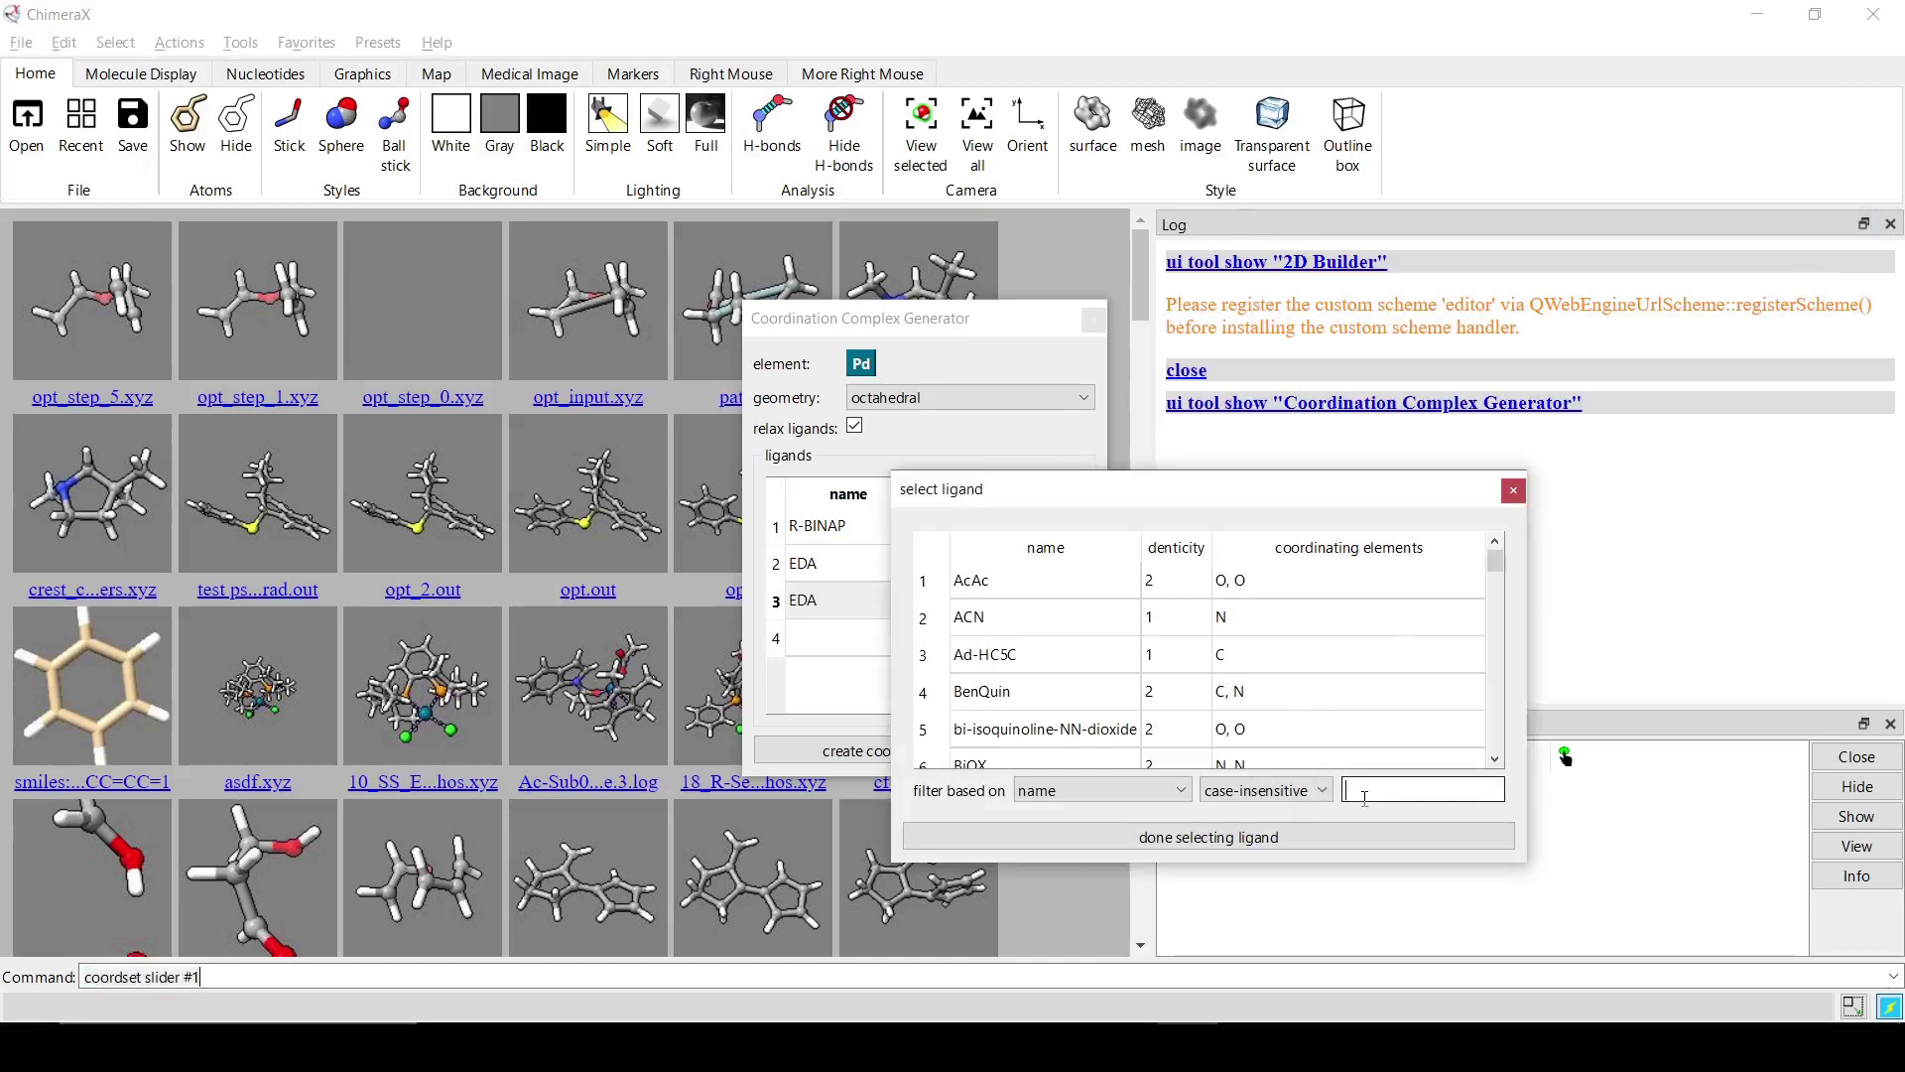
text(^H)
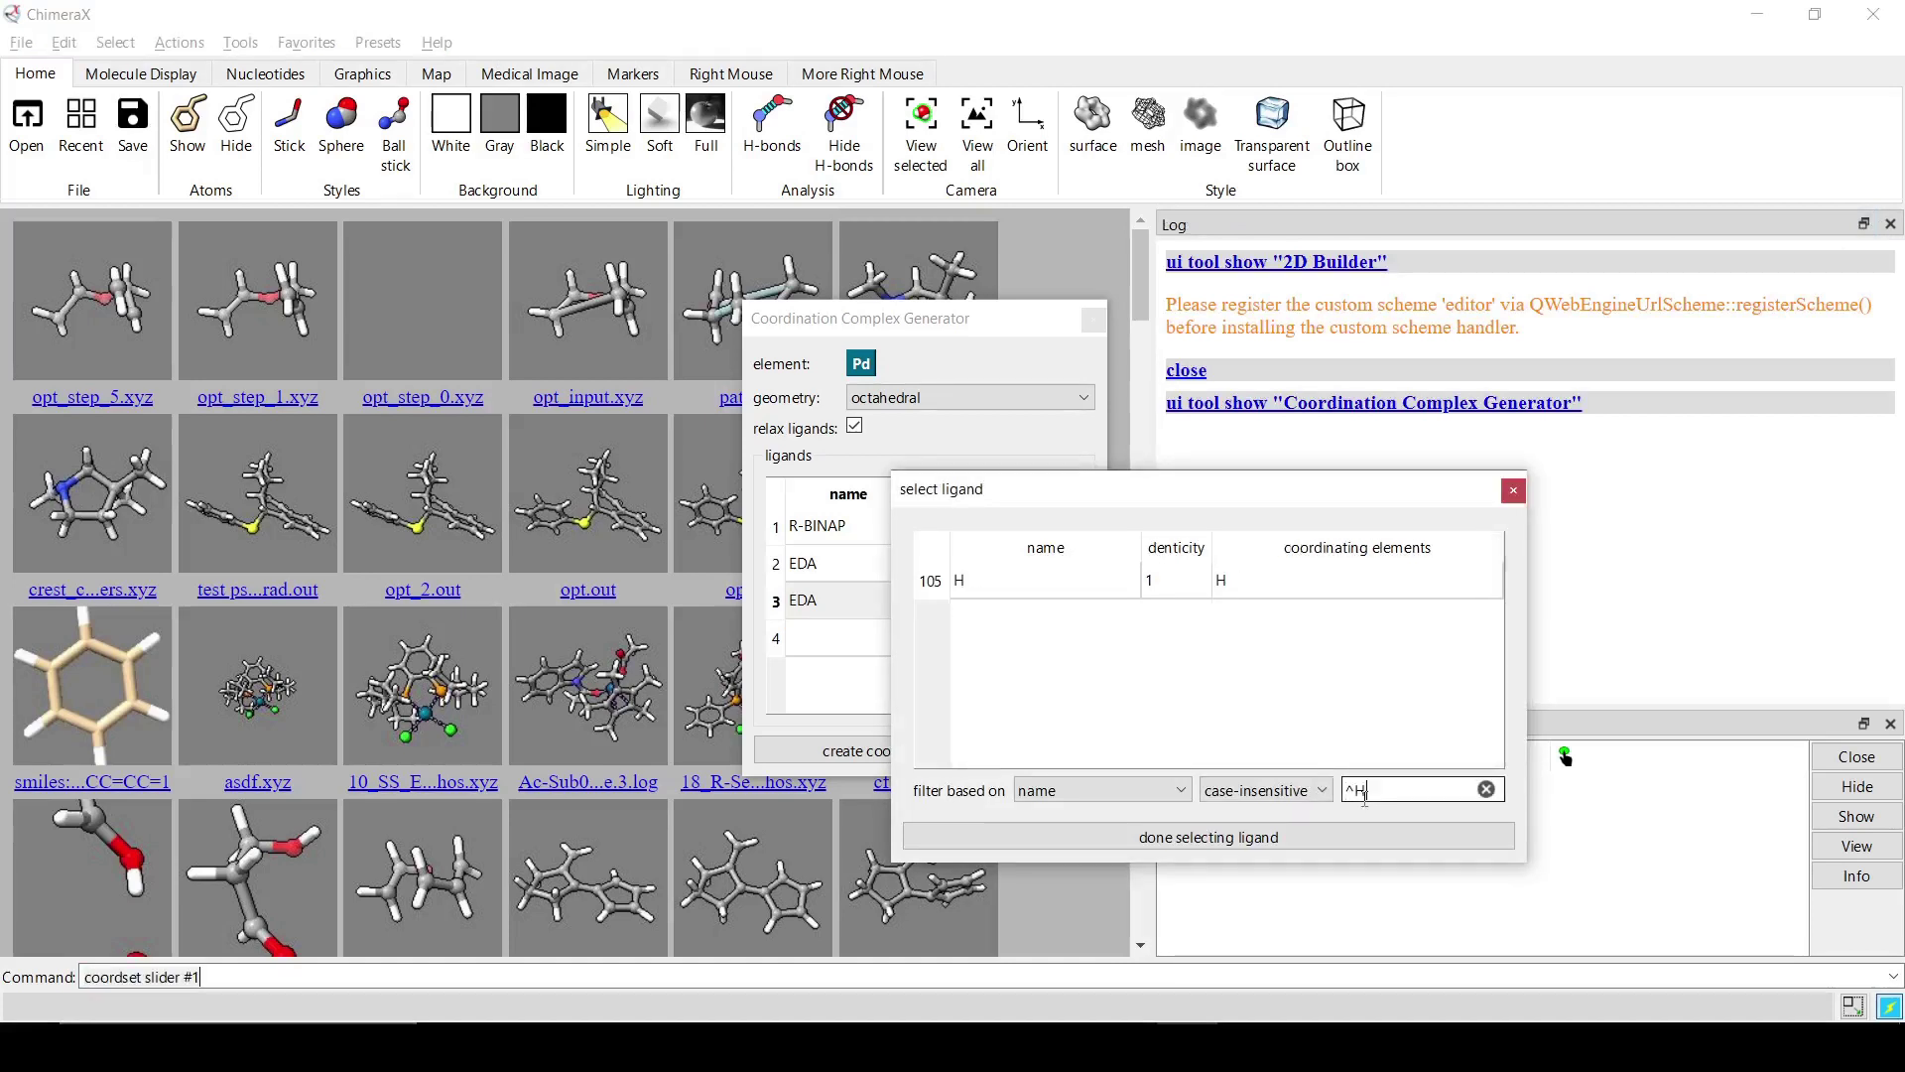
click(1016, 580)
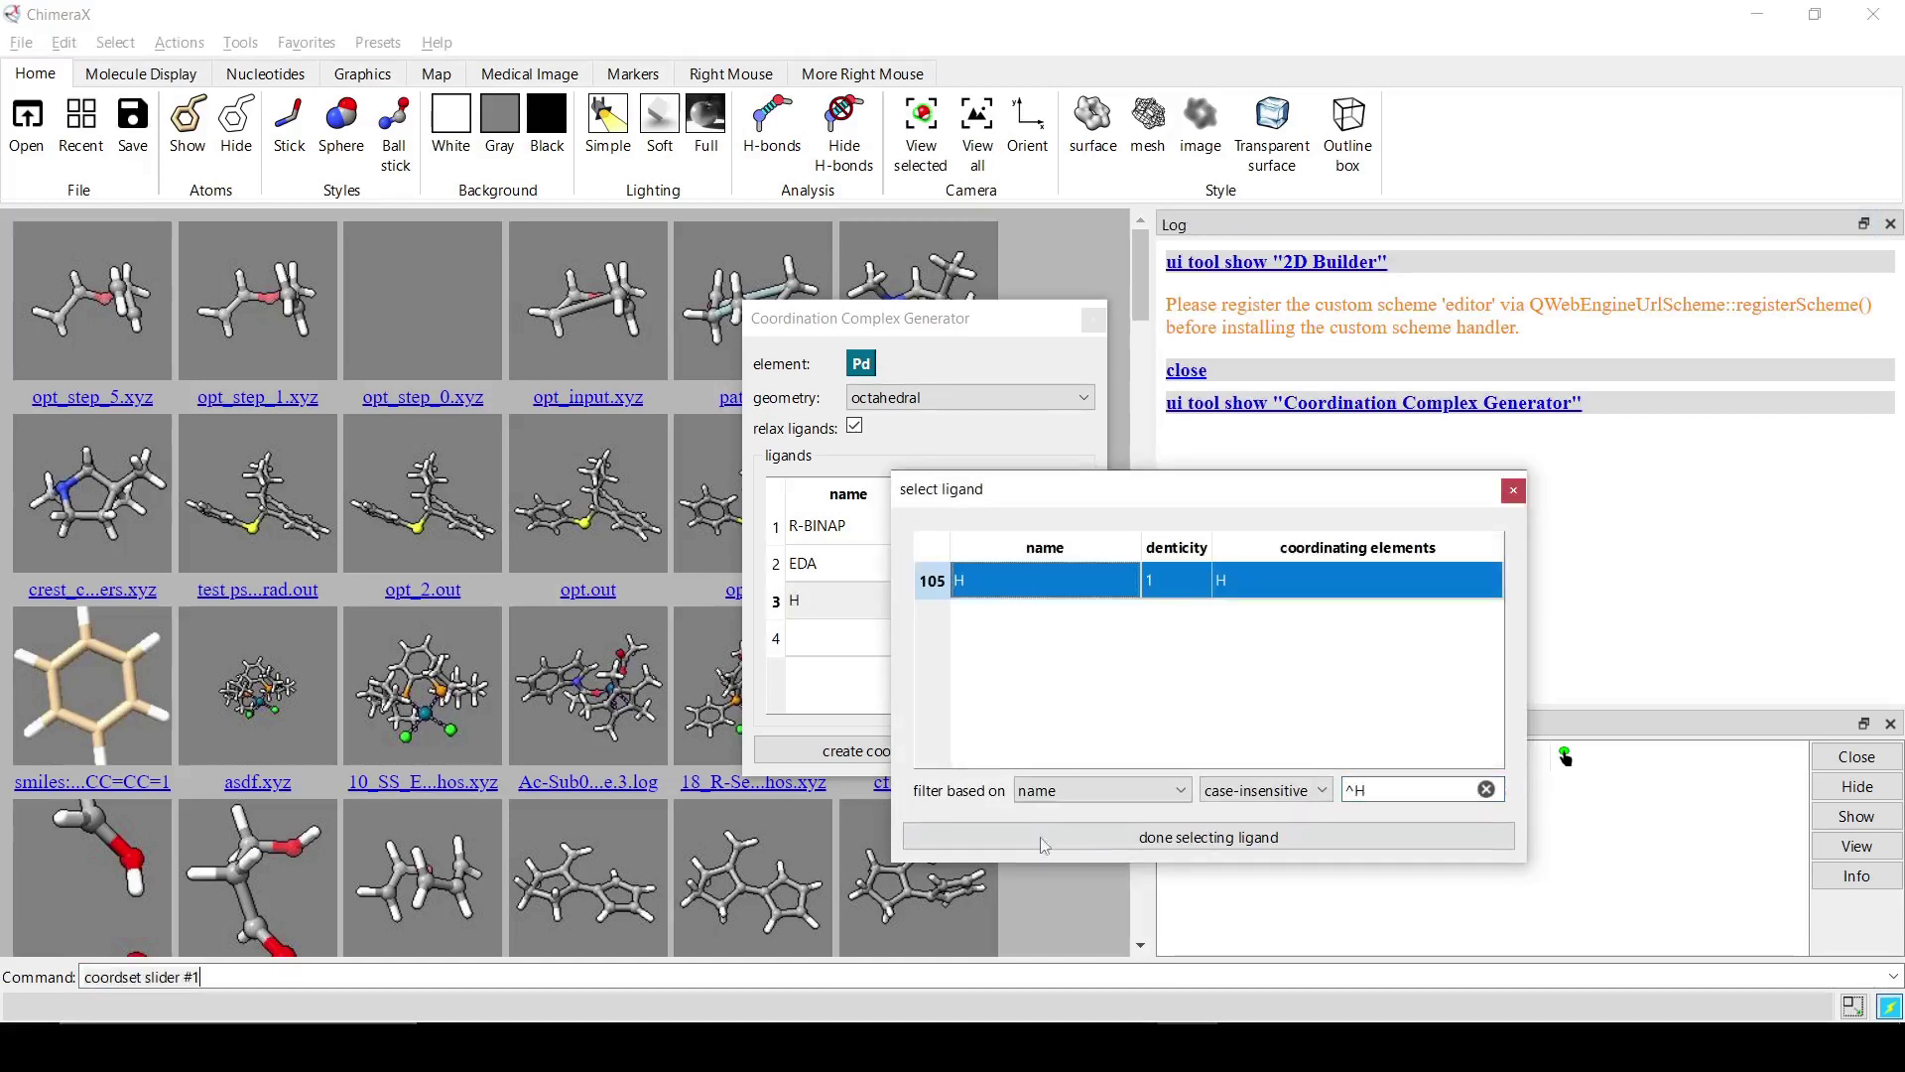
click(1333, 846)
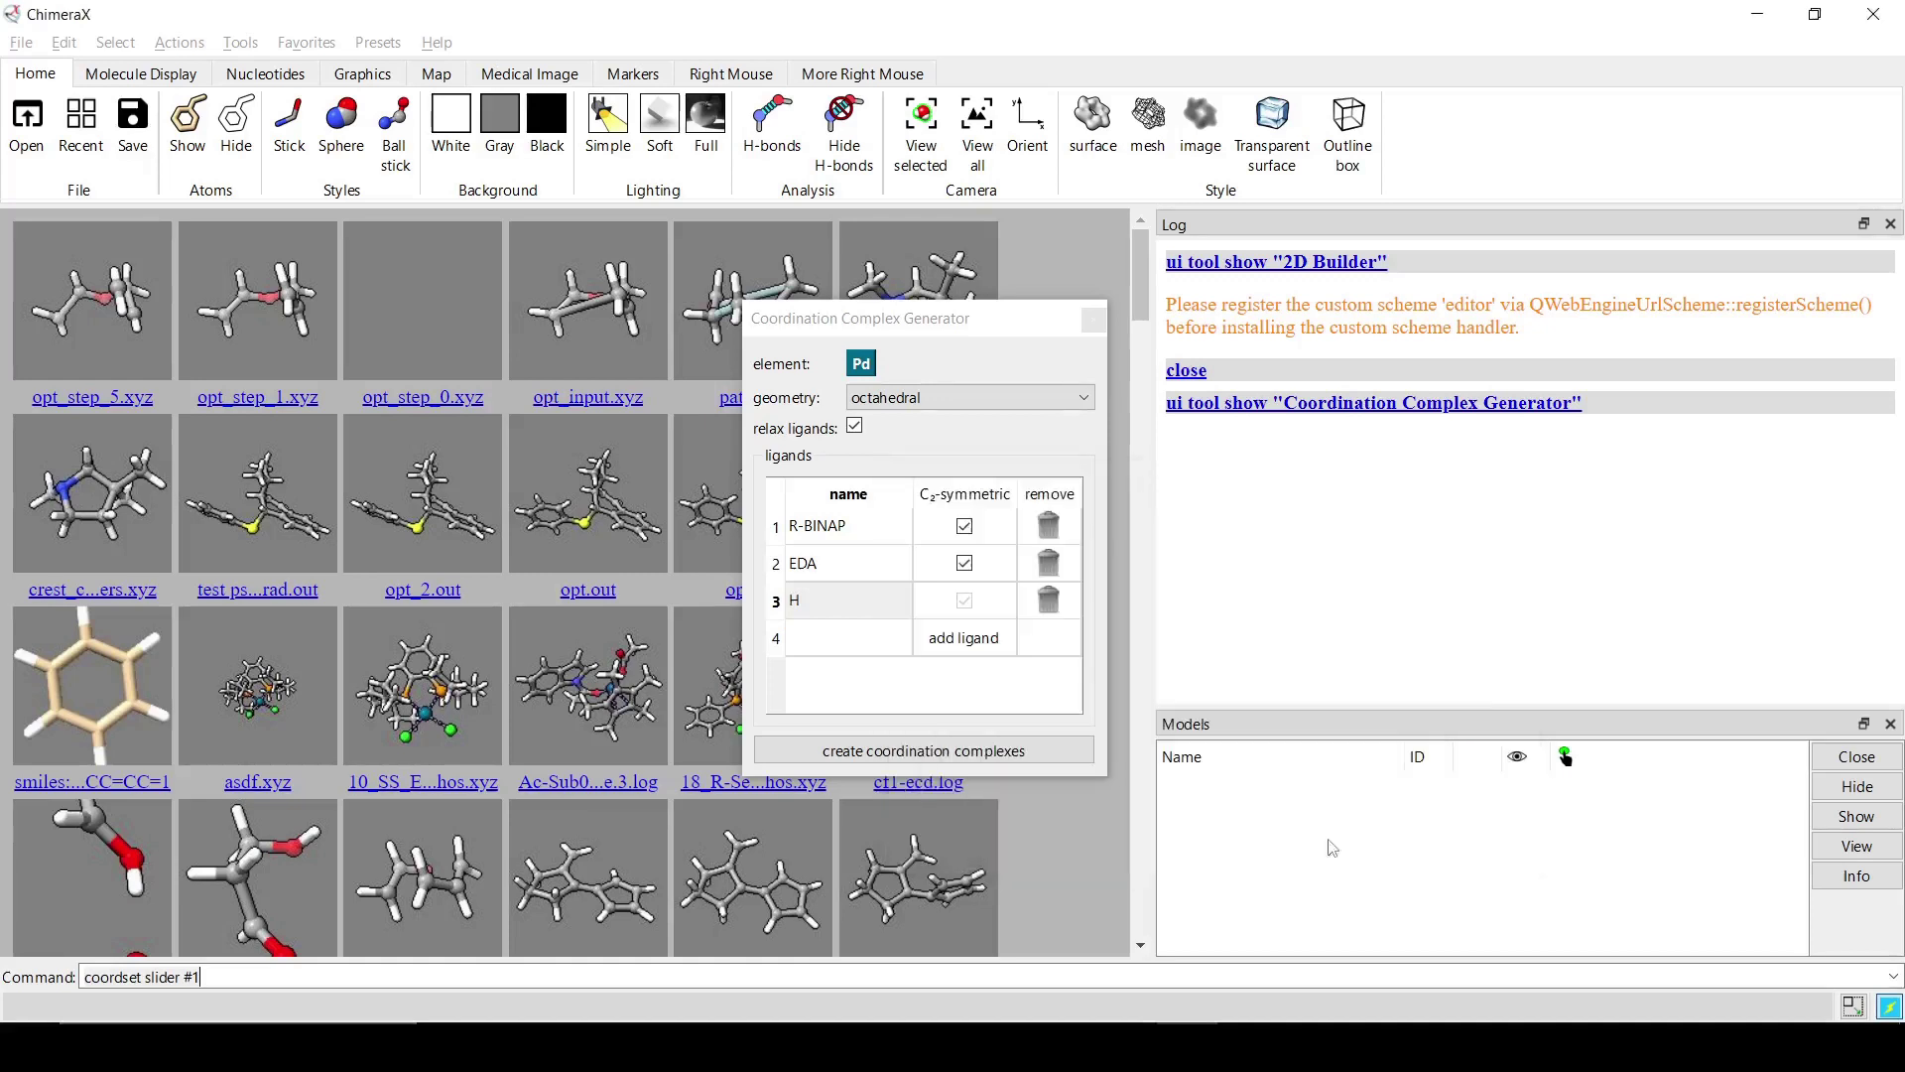
click(962, 646)
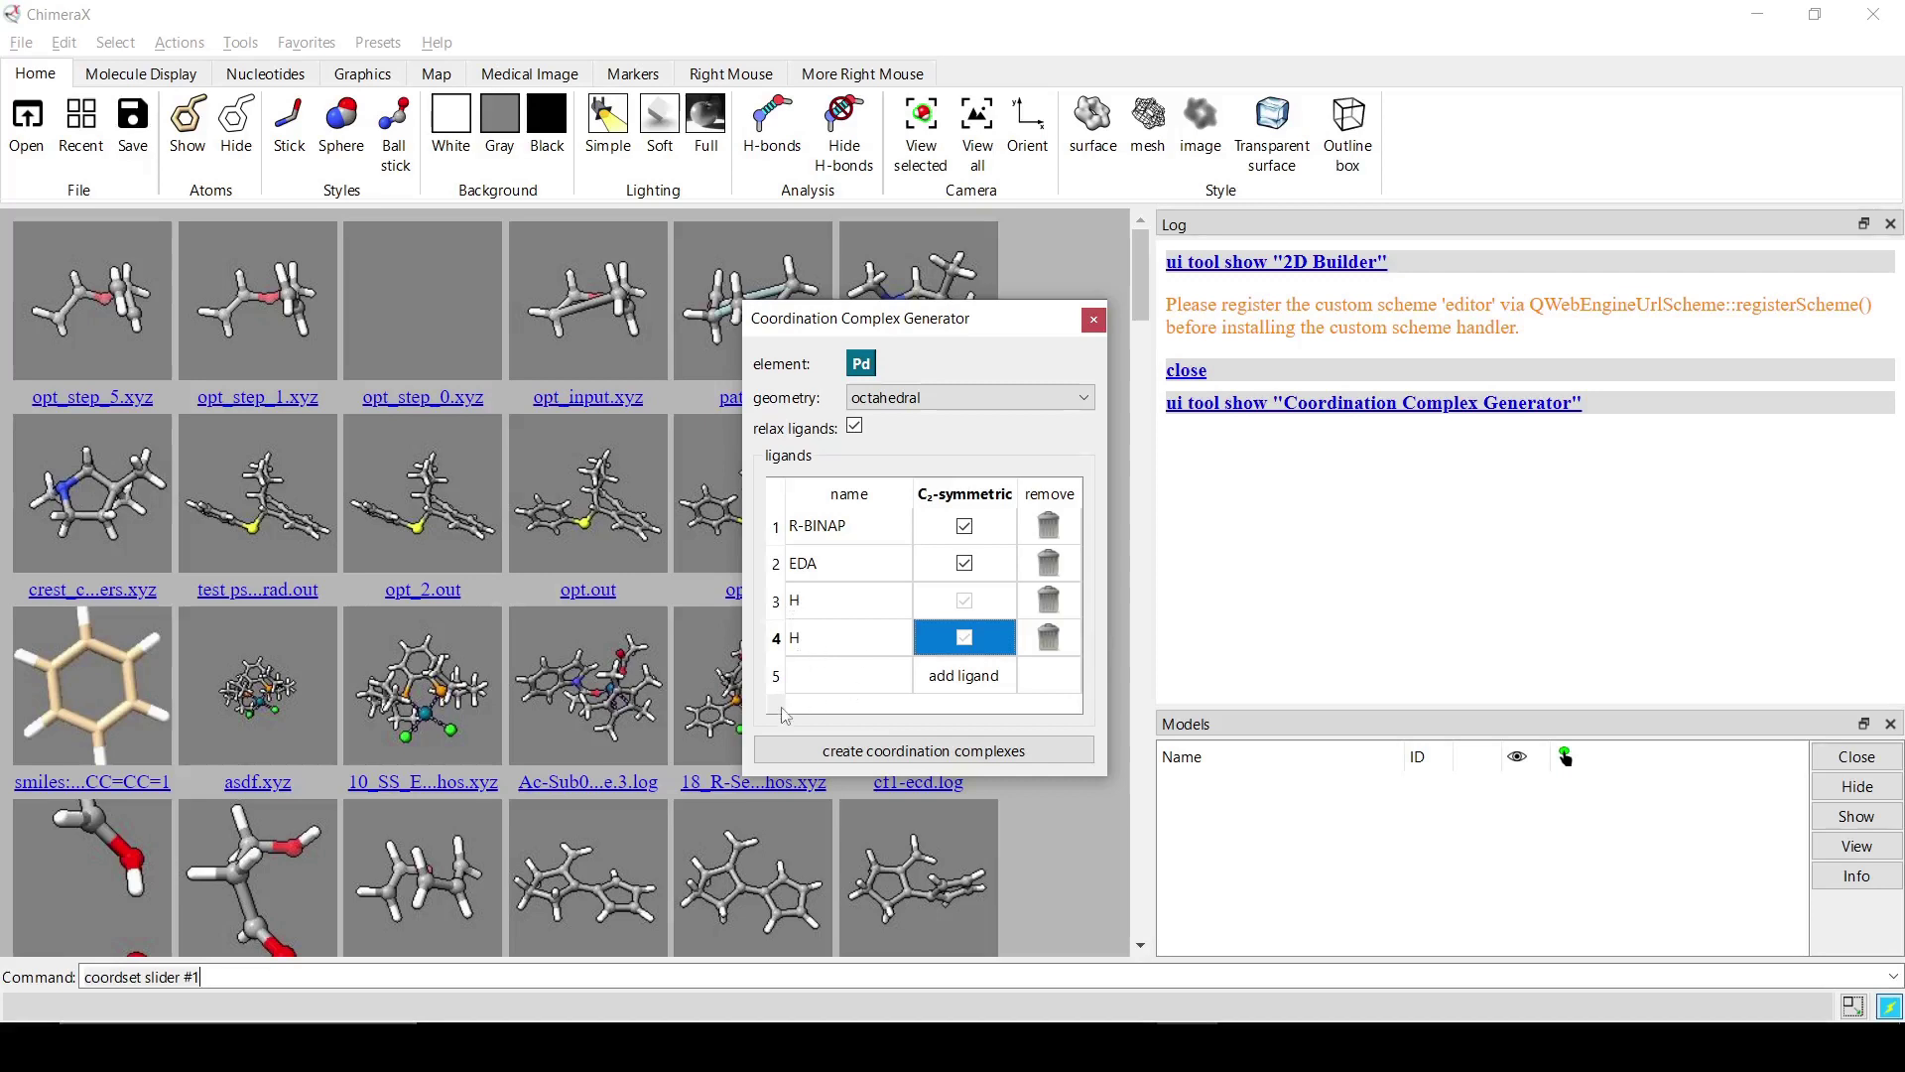
drag(889, 332, 1103, 307)
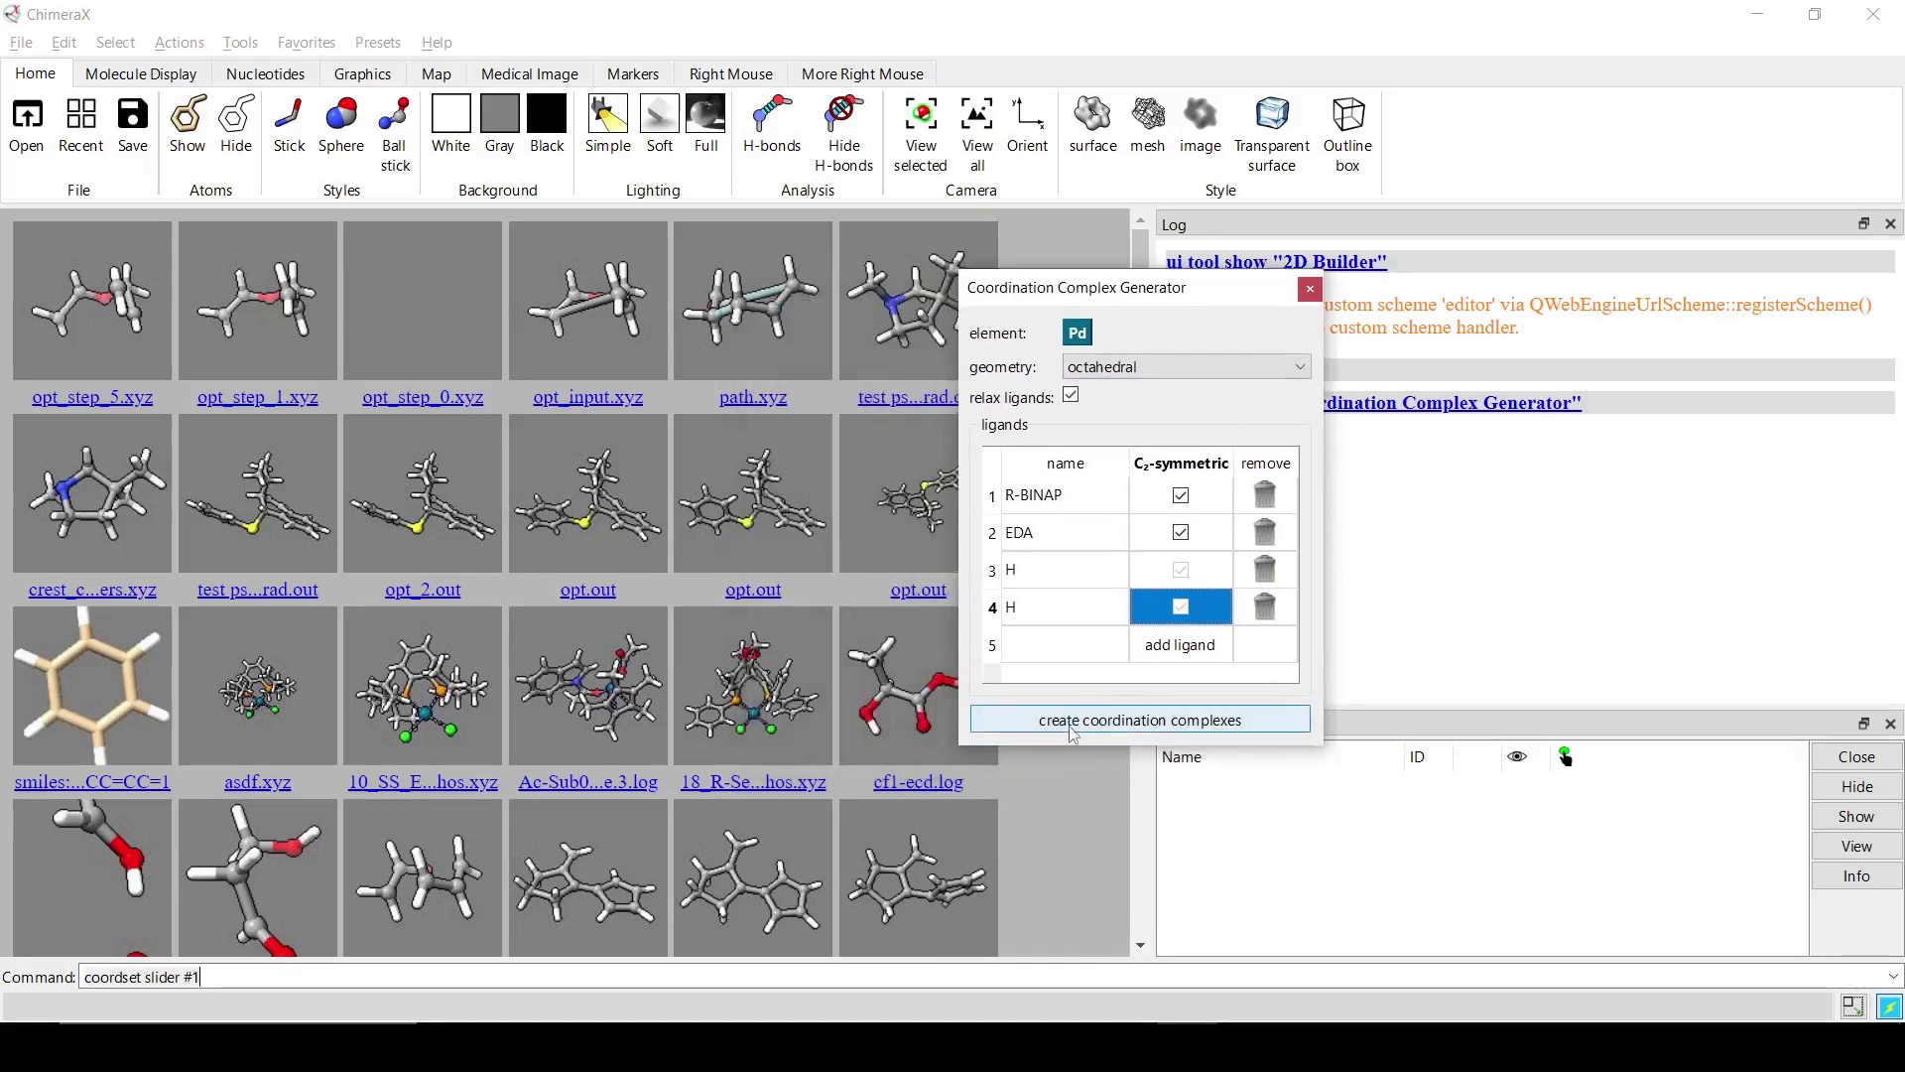
Create the coordination complexes from the chosen Pd ligand set
click(1057, 734)
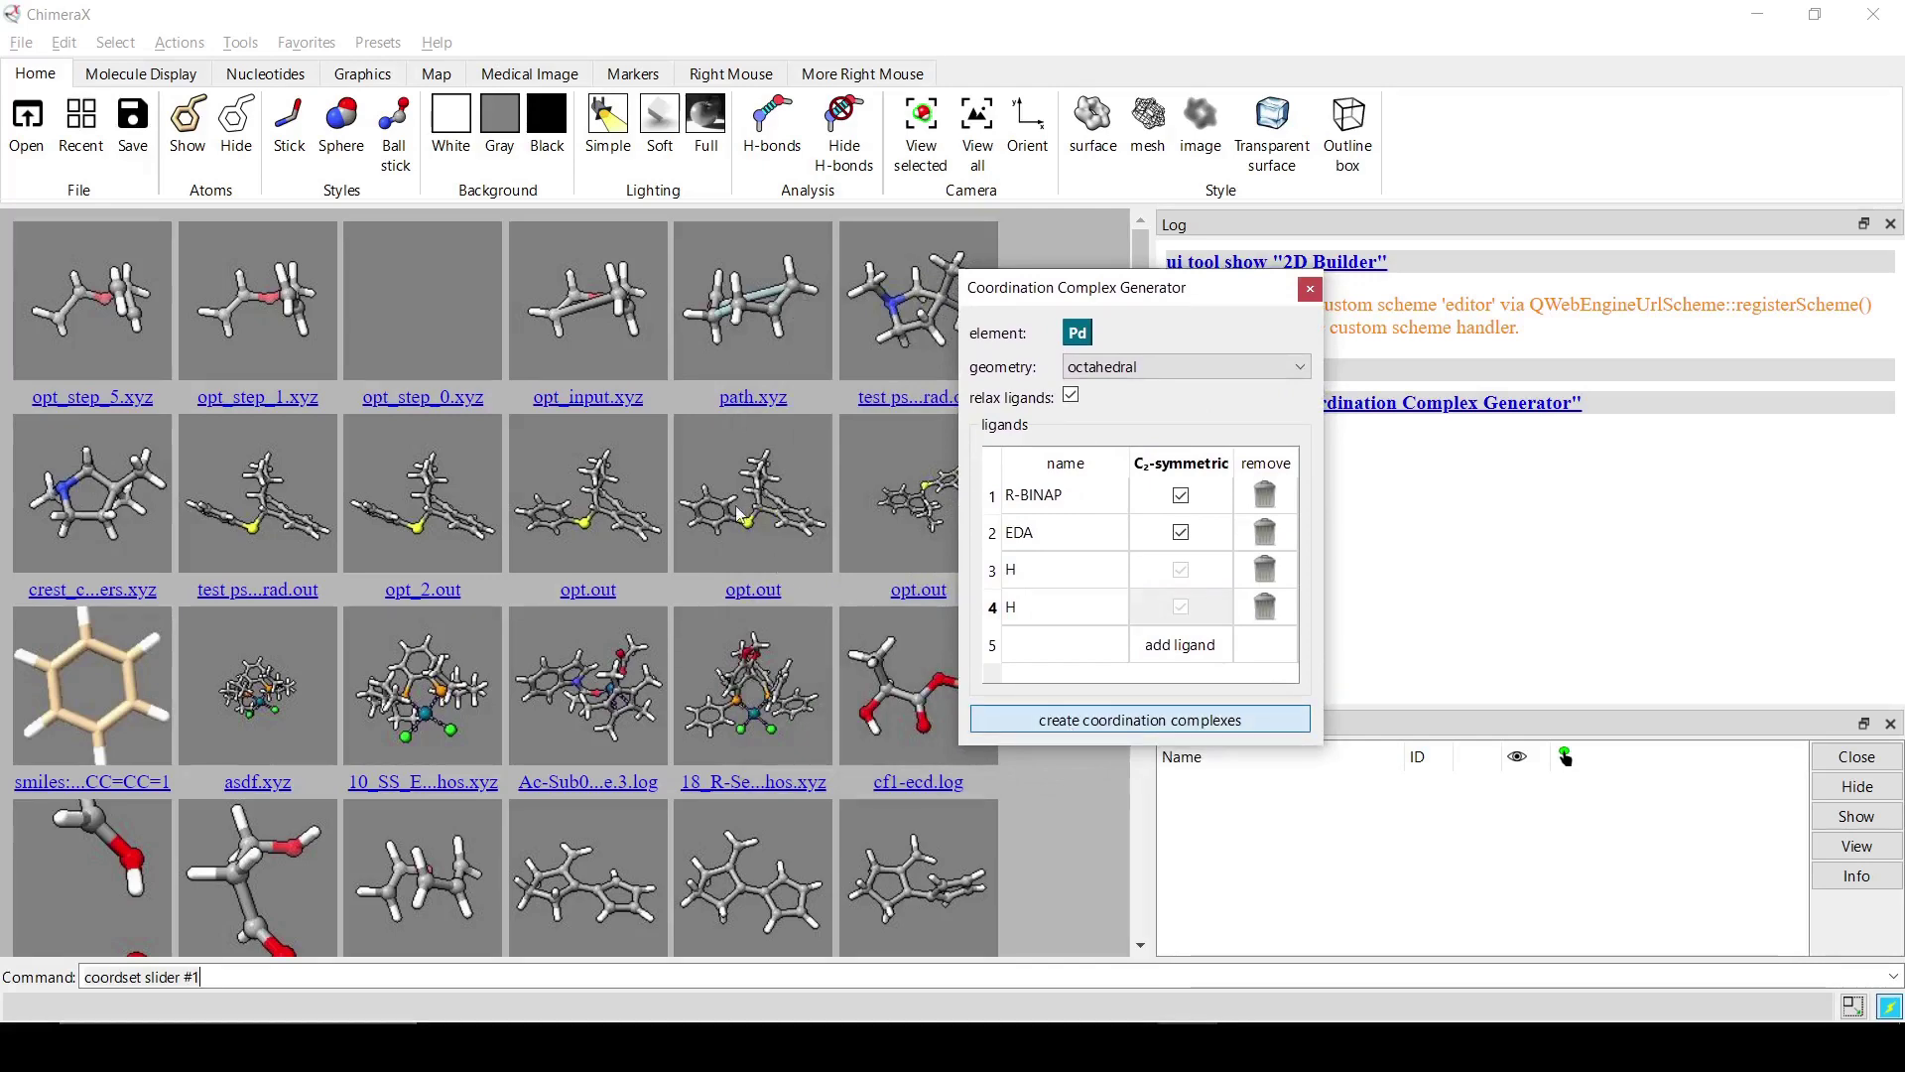
scroll(687, 529, down, 3)
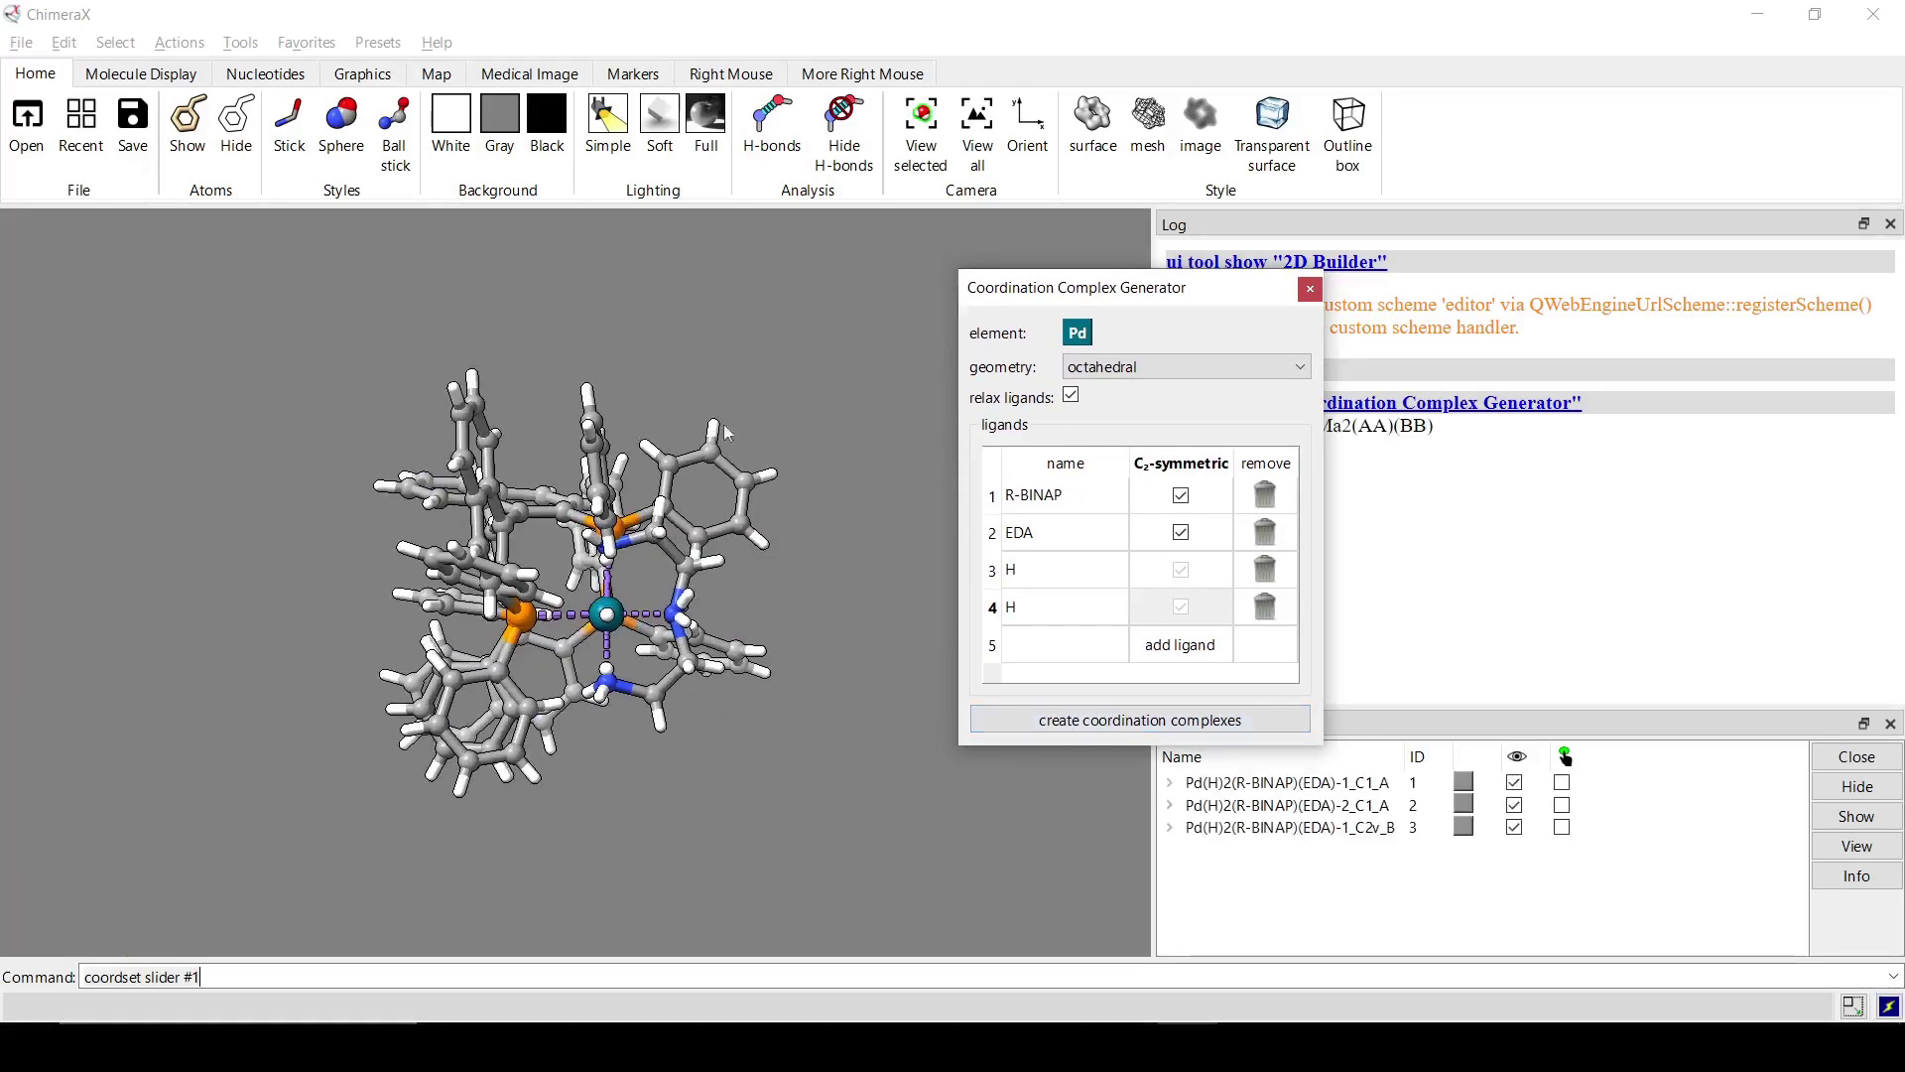
drag(984, 308, 1056, 259)
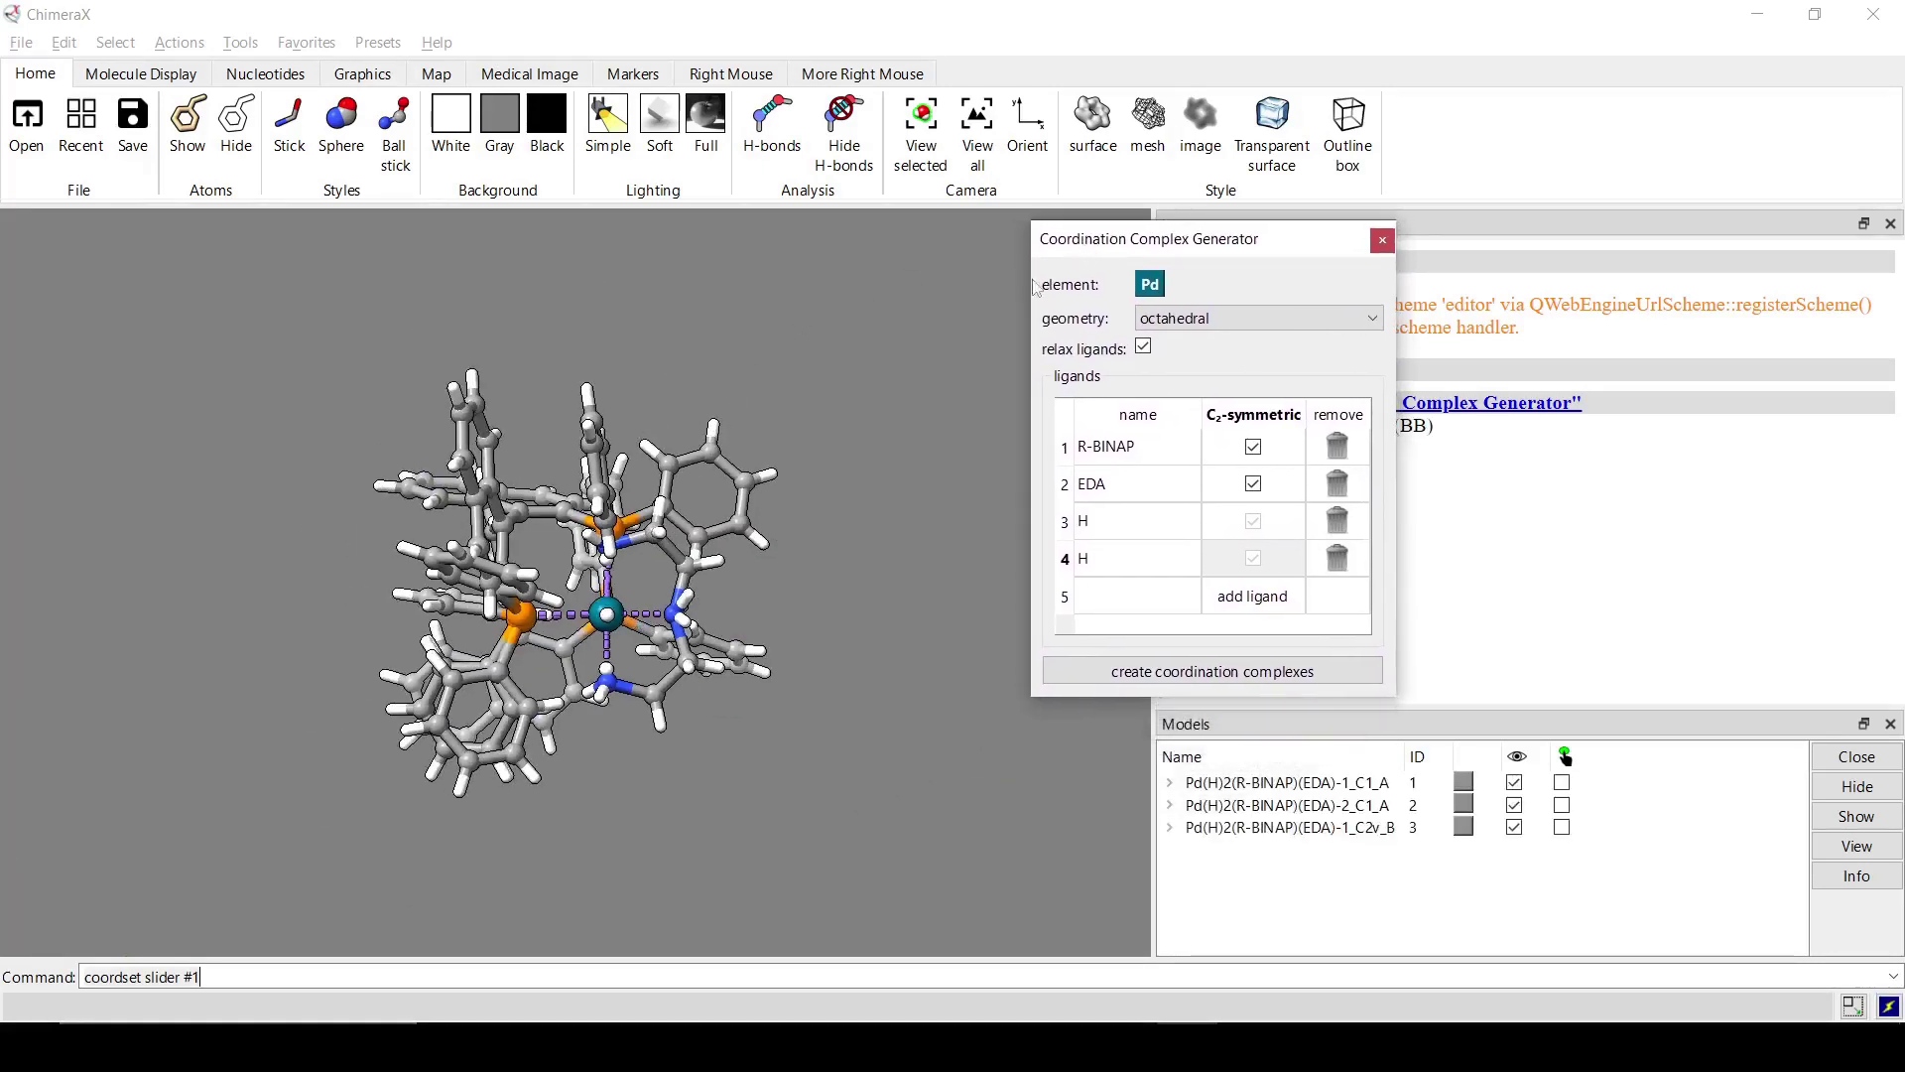
Tile the three complexes in one row with 'tile col 3' and rotate the view
click(473, 979)
text(tile)
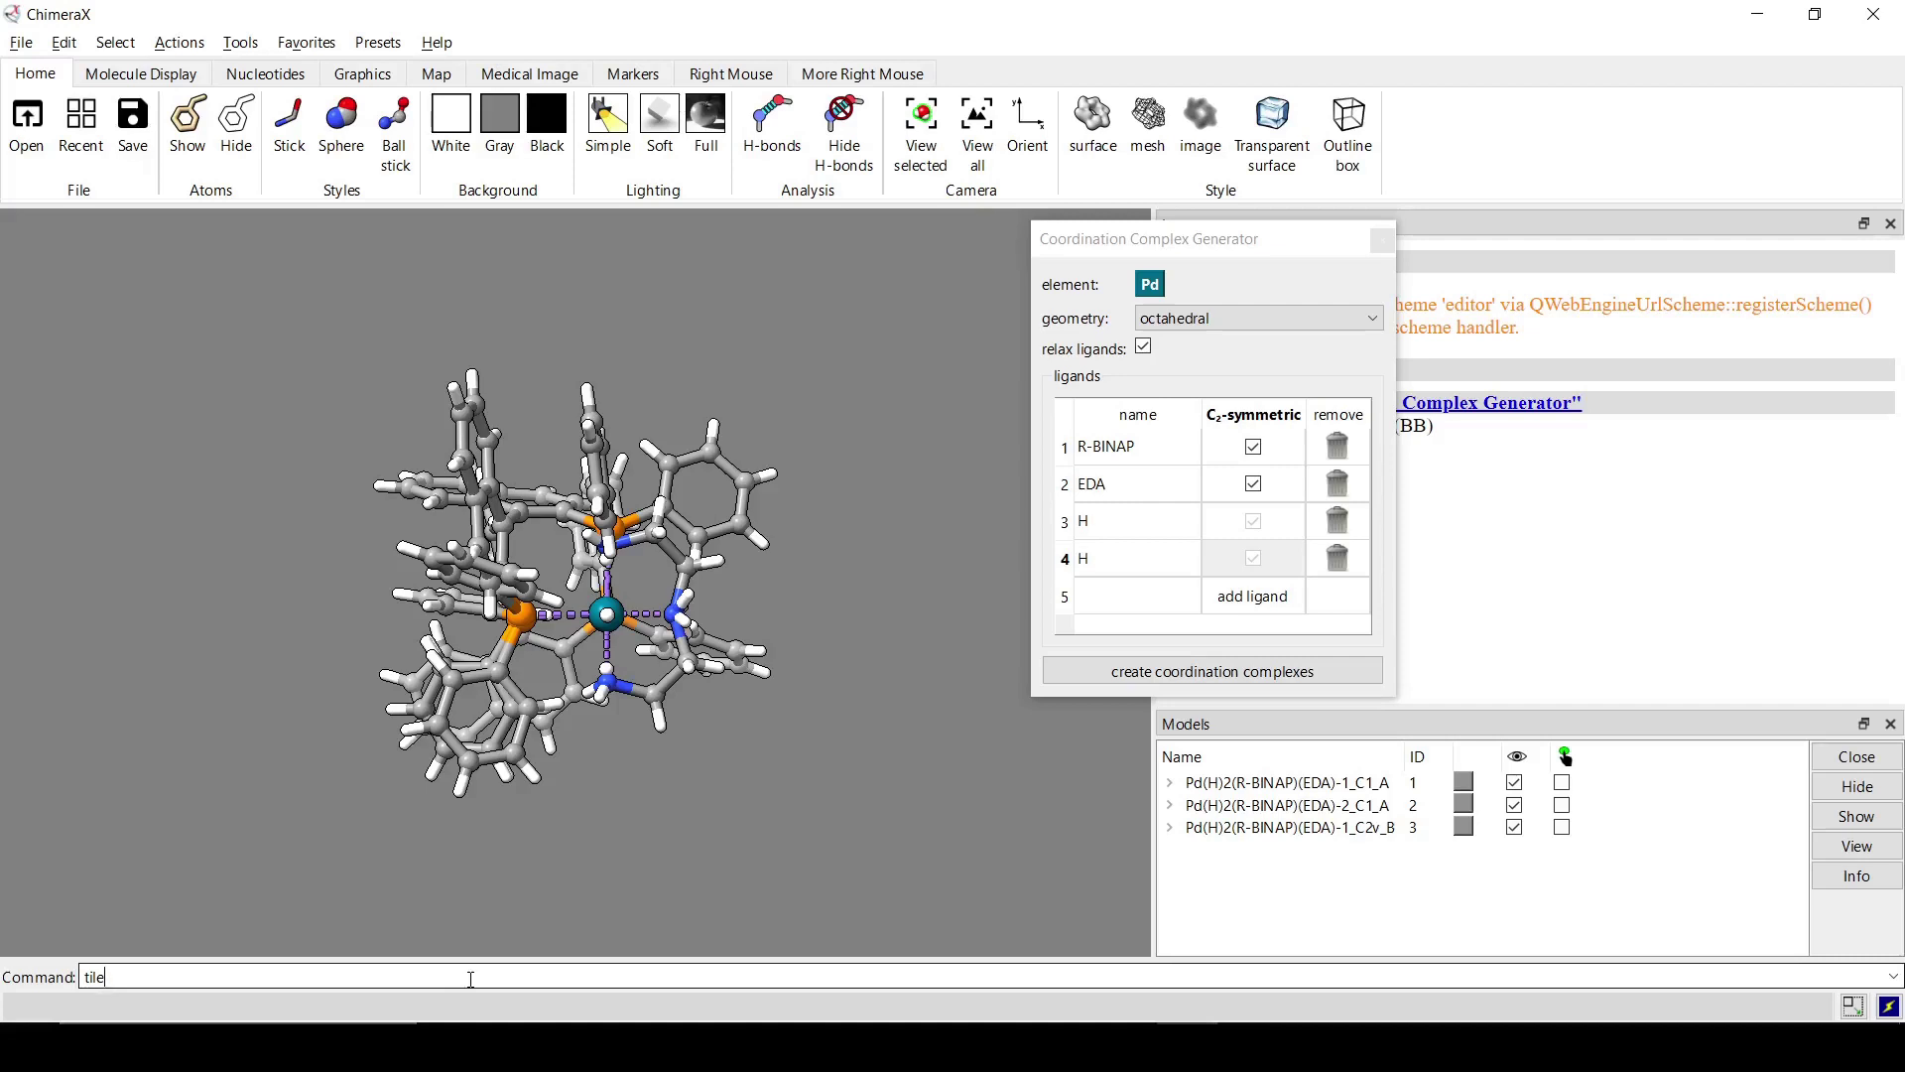
key(Return)
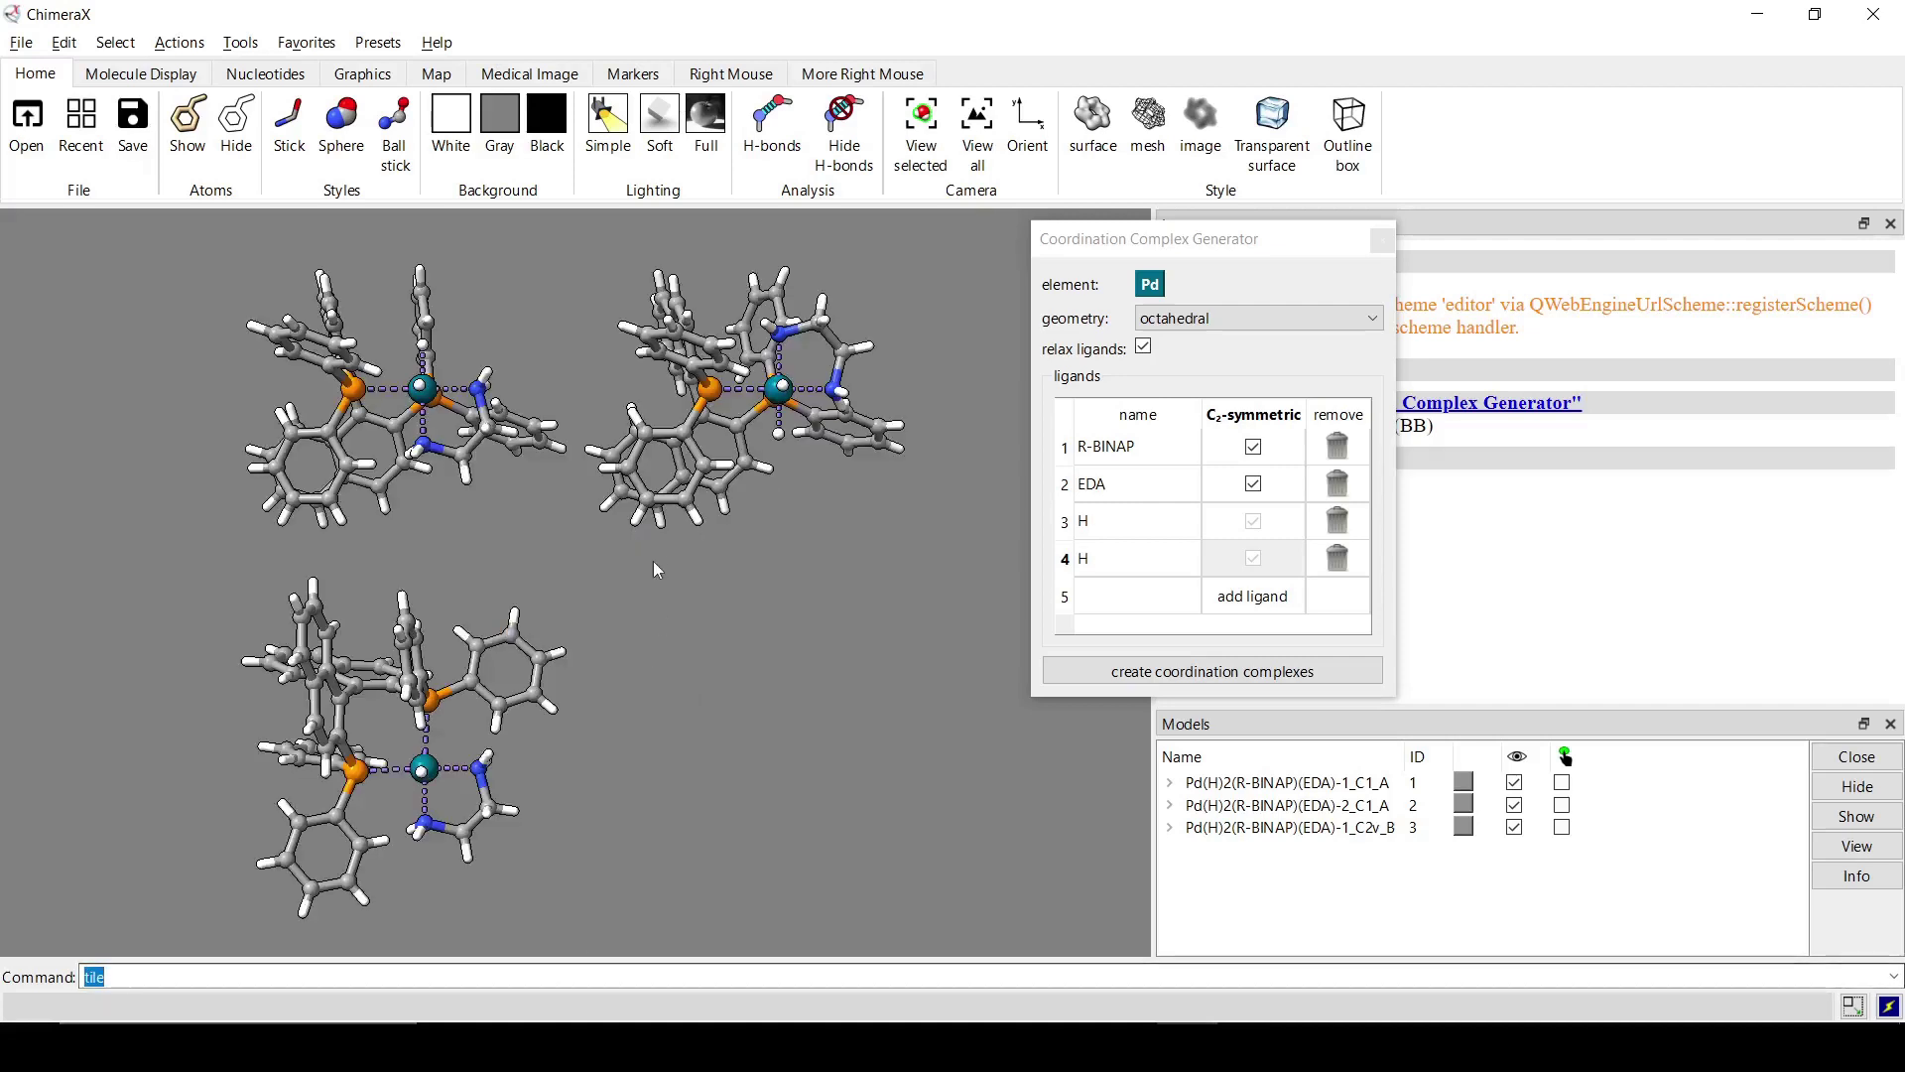
key(End)
text(col 3)
key(Return)
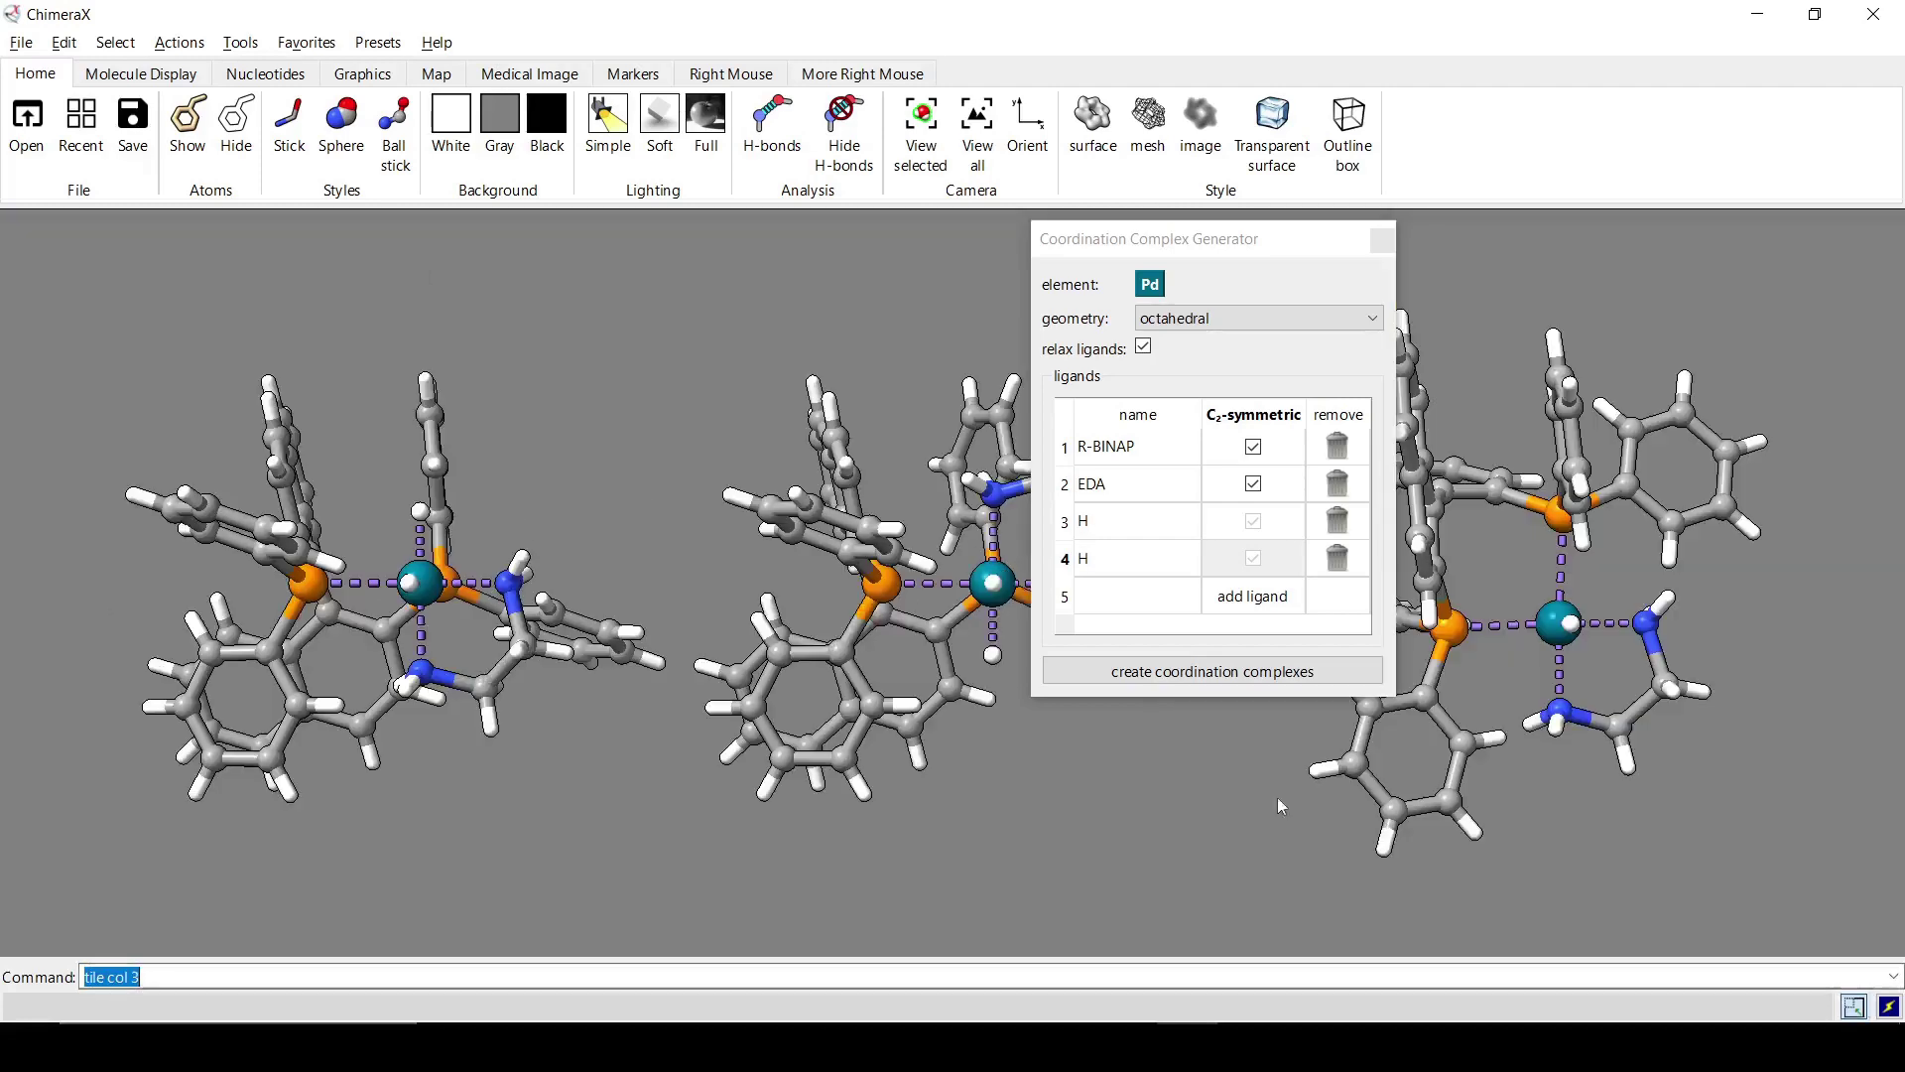
drag(1133, 772, 250, 641)
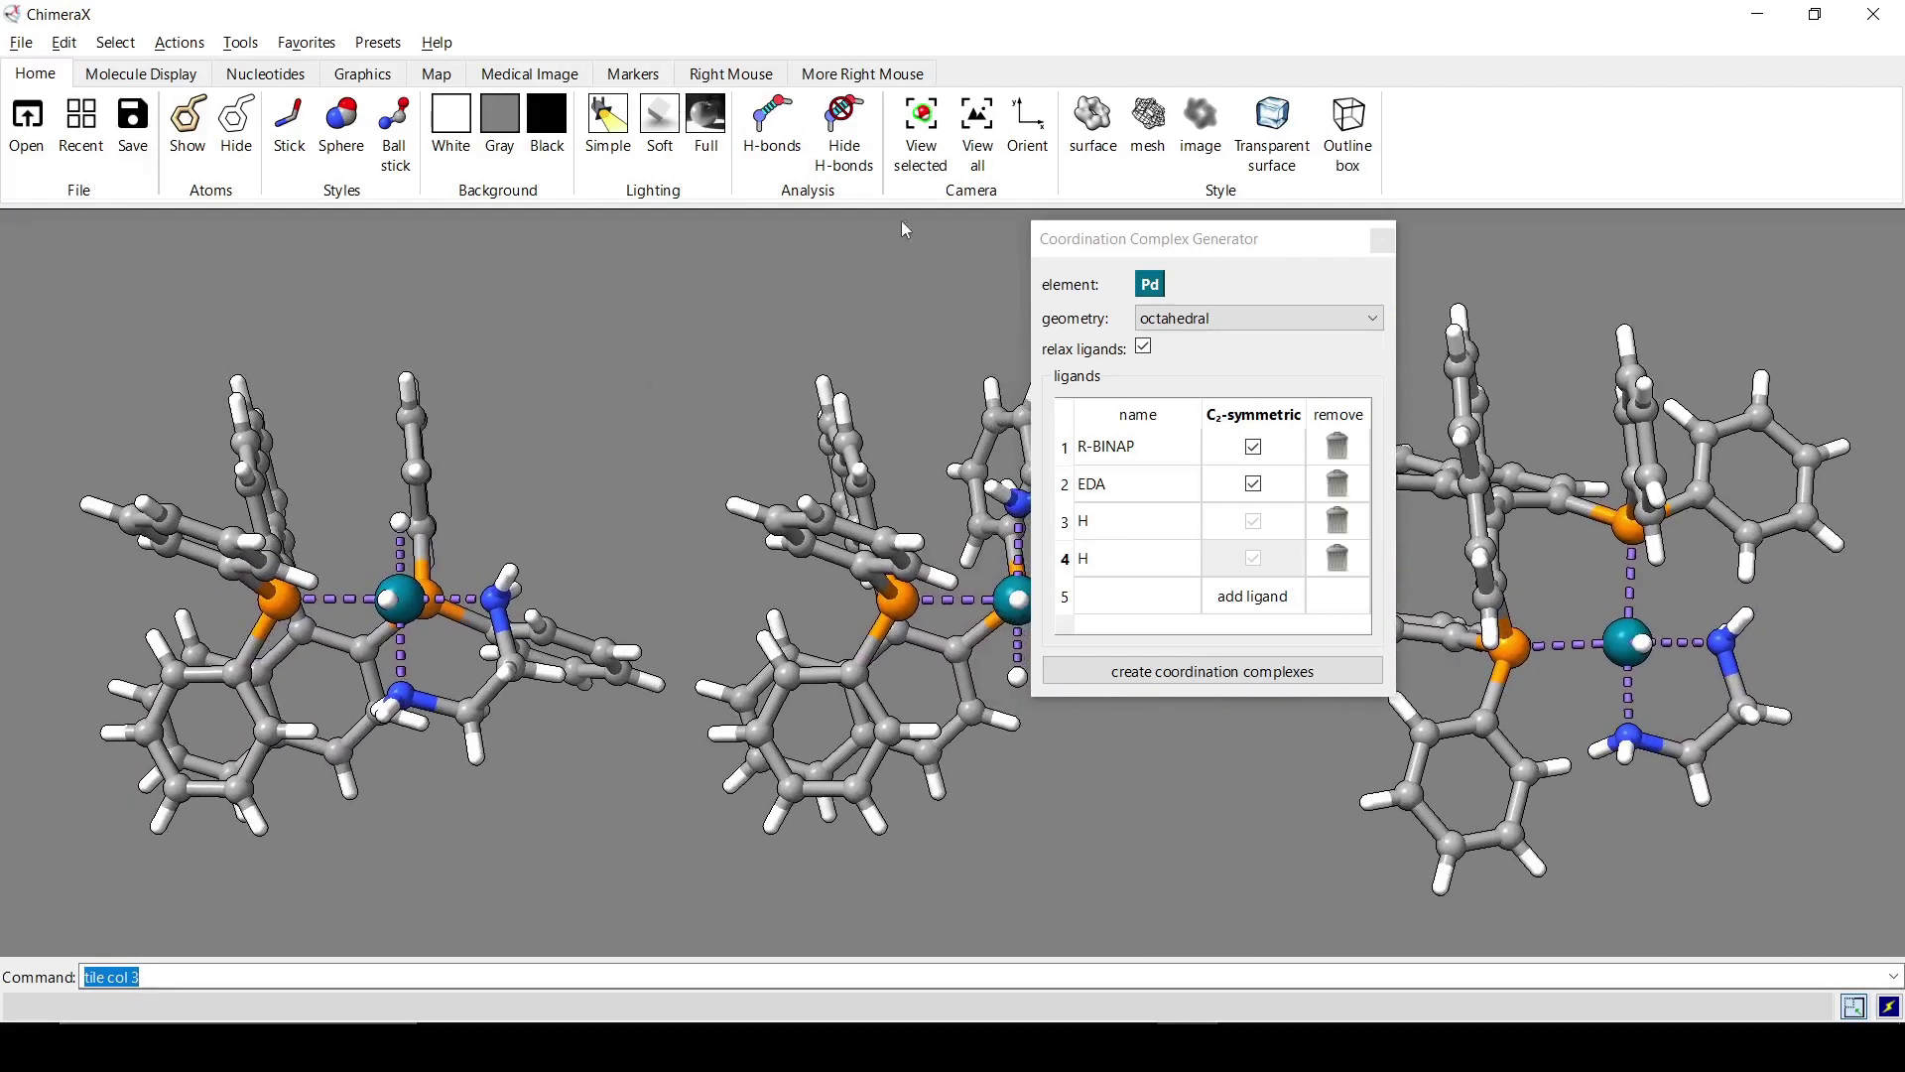
Close the Coordination Complex Generator and reopen it from Tools > Structure Editing
click(1381, 243)
drag(657, 572, 447, 348)
click(240, 42)
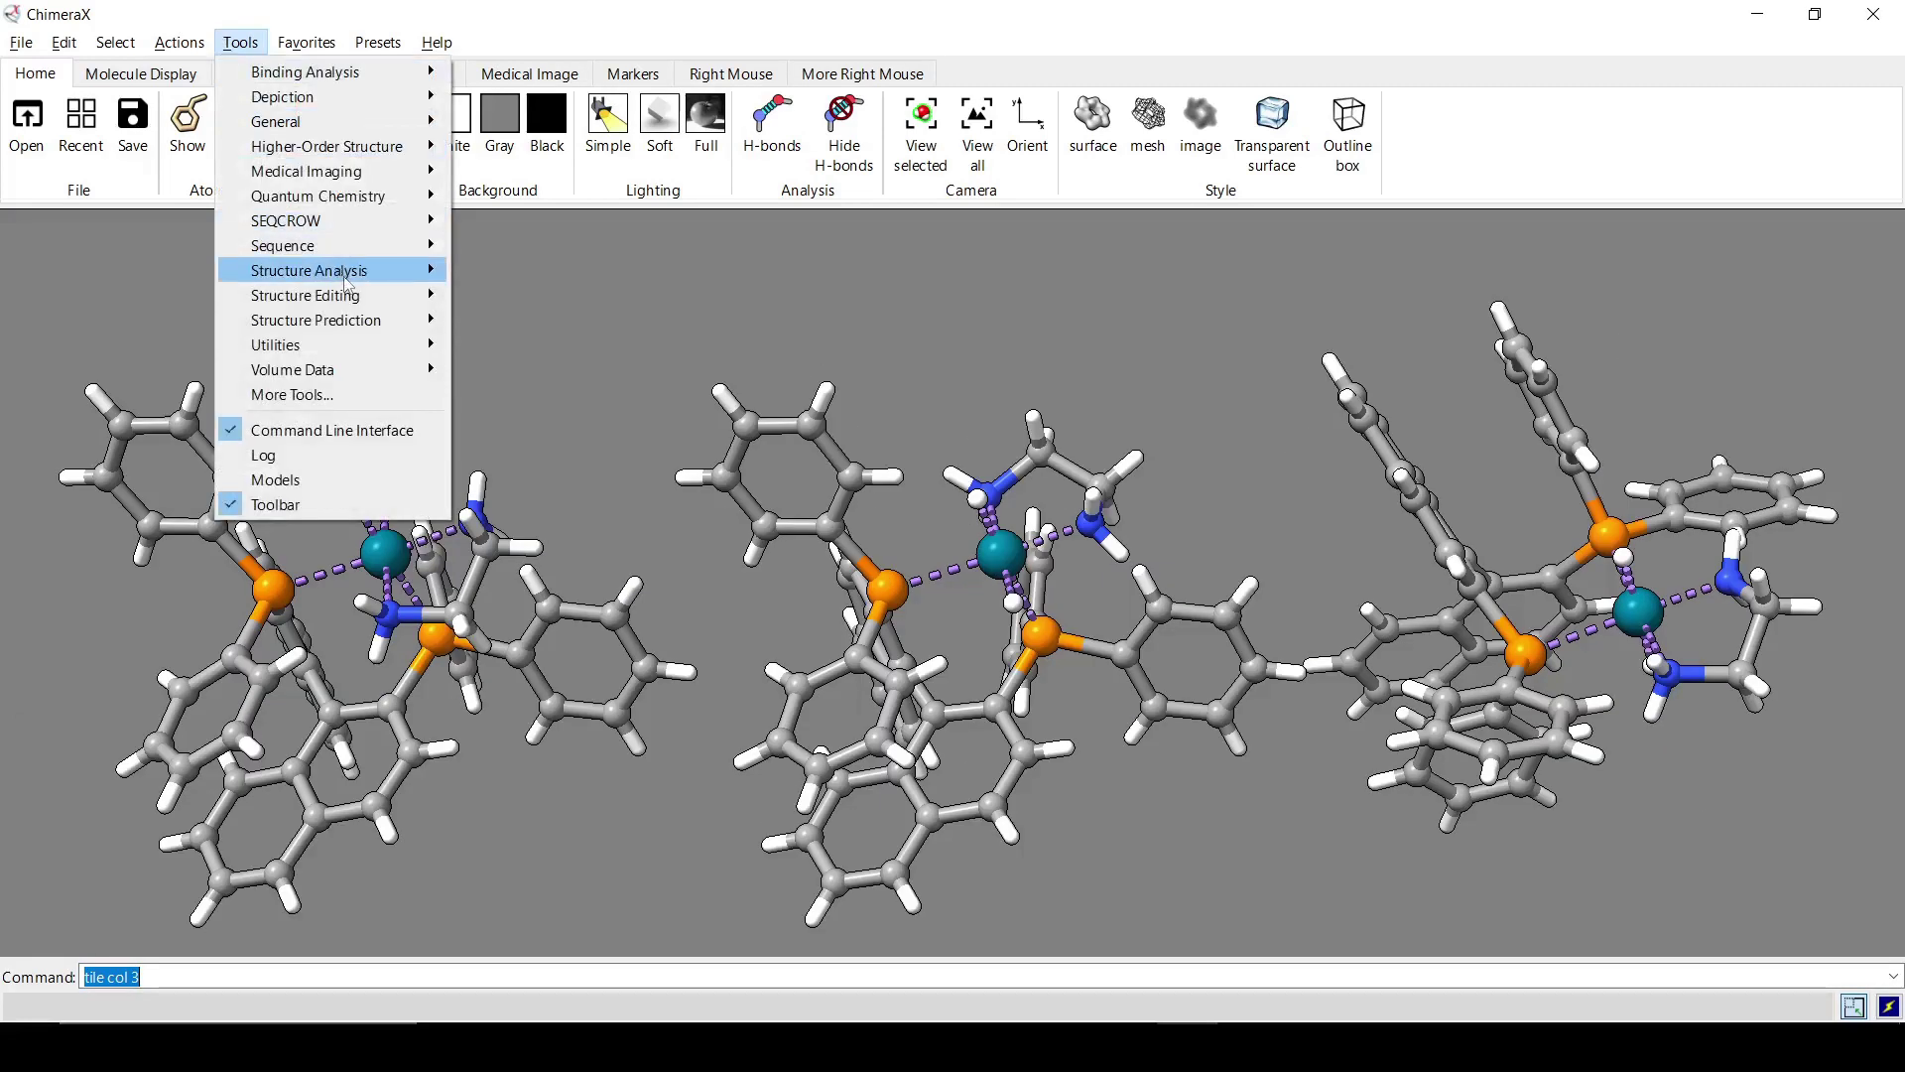
mouse_move(367, 295)
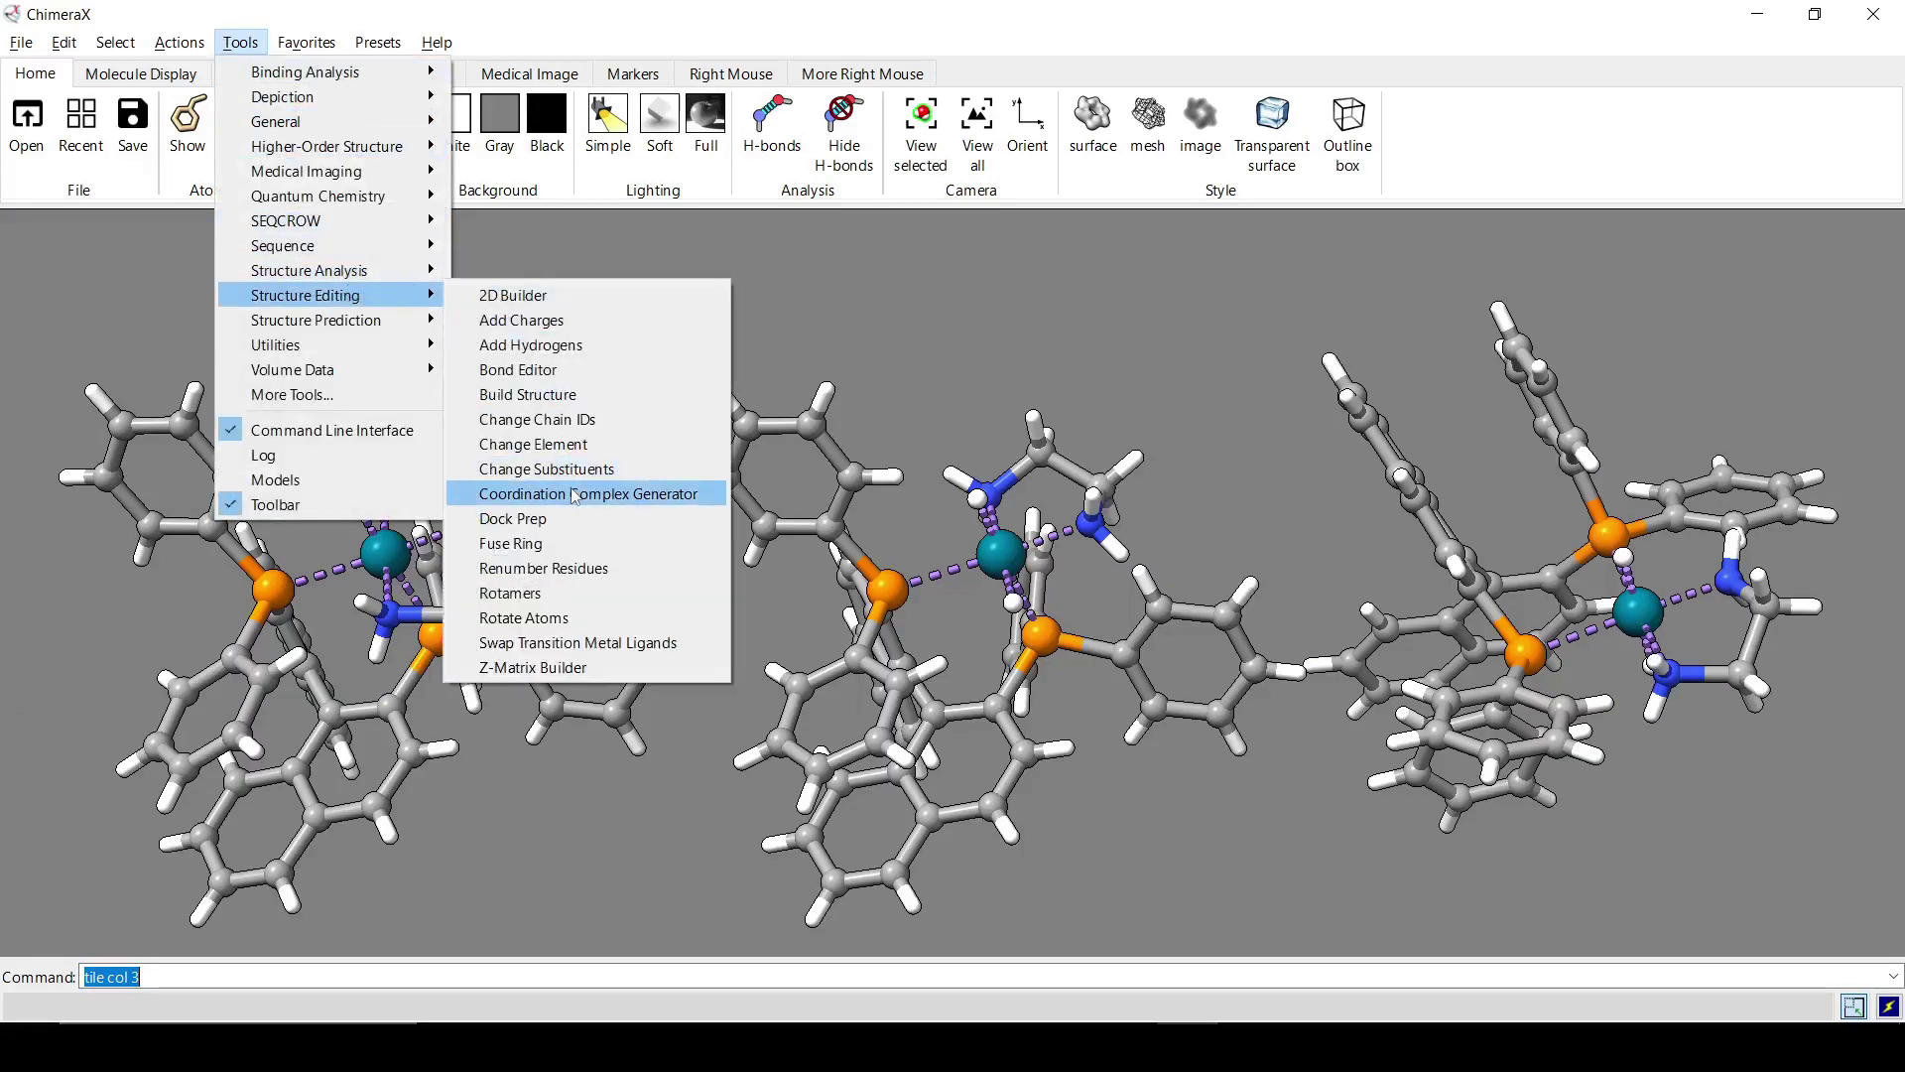
click(570, 494)
drag(1064, 501, 757, 289)
Show the generator's help page and follow the cited Inorg. Chem. article link
right_click(755, 555)
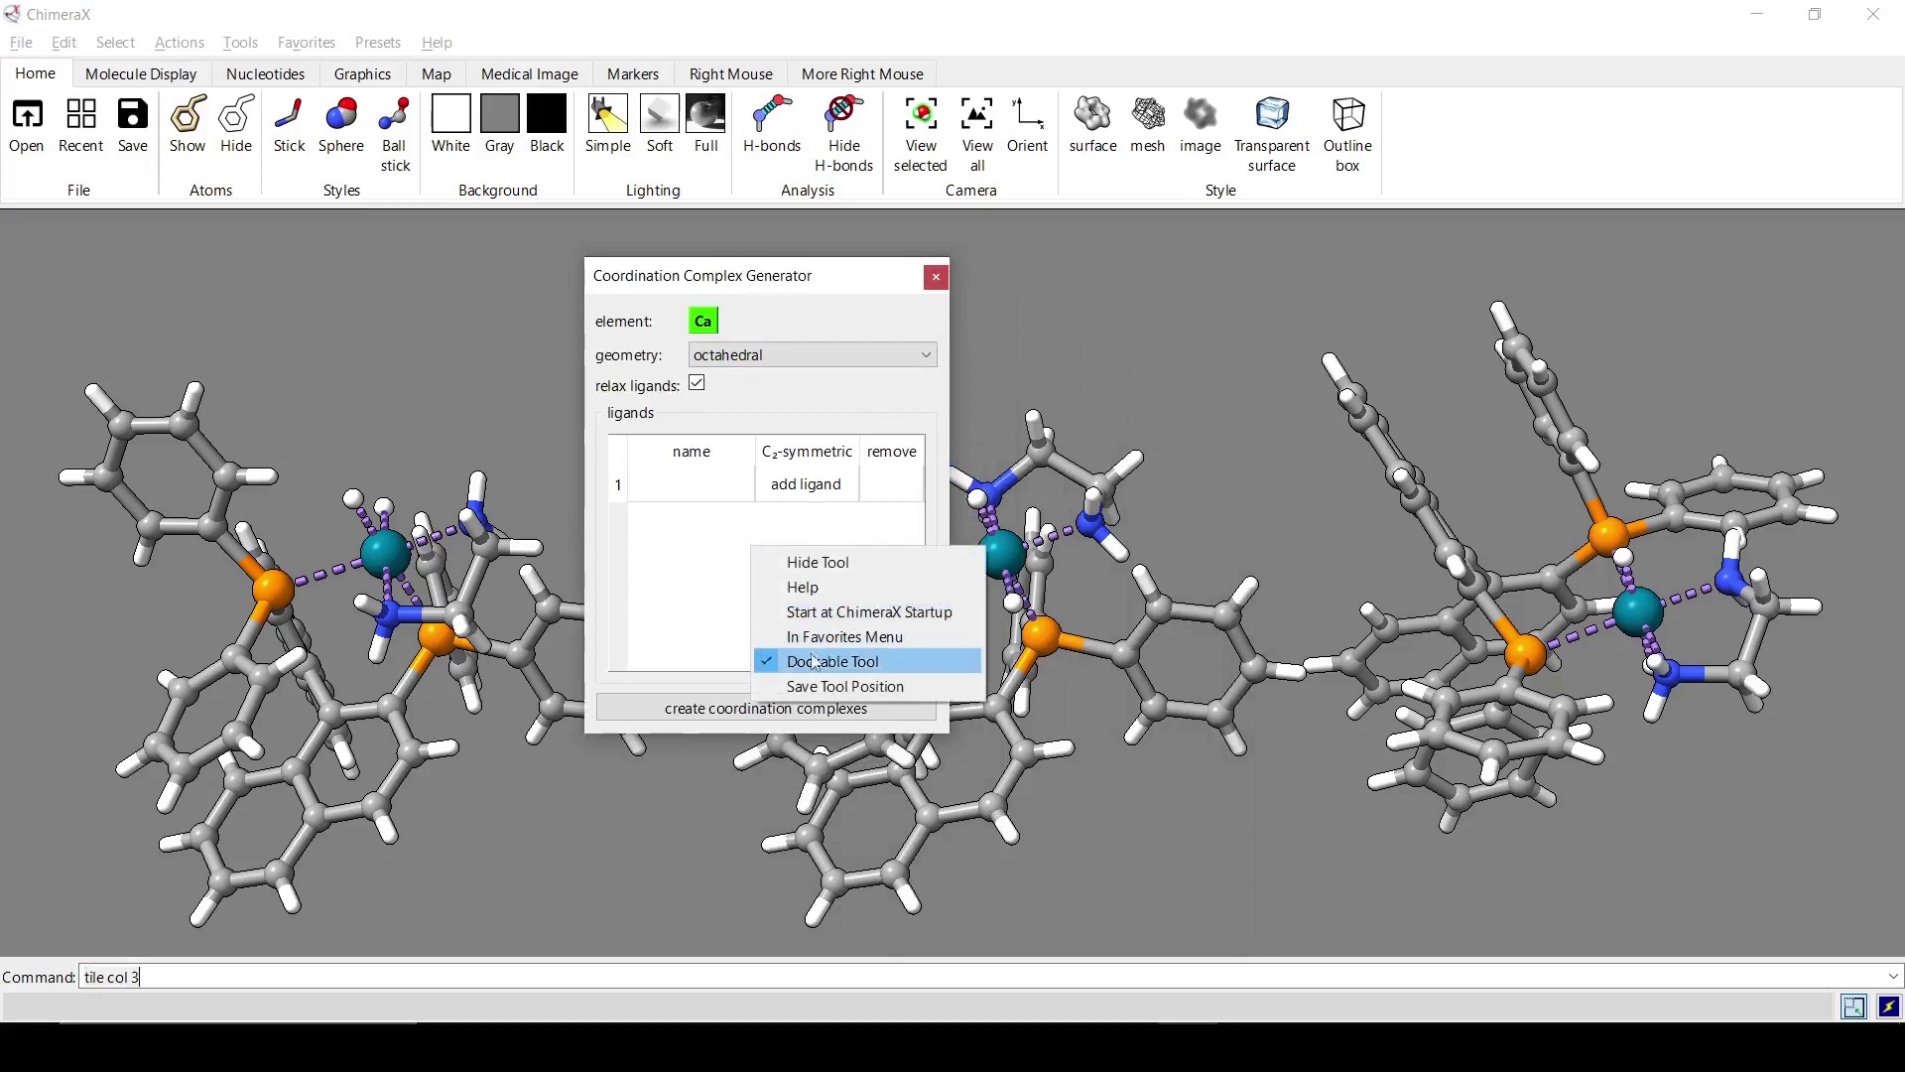
click(880, 580)
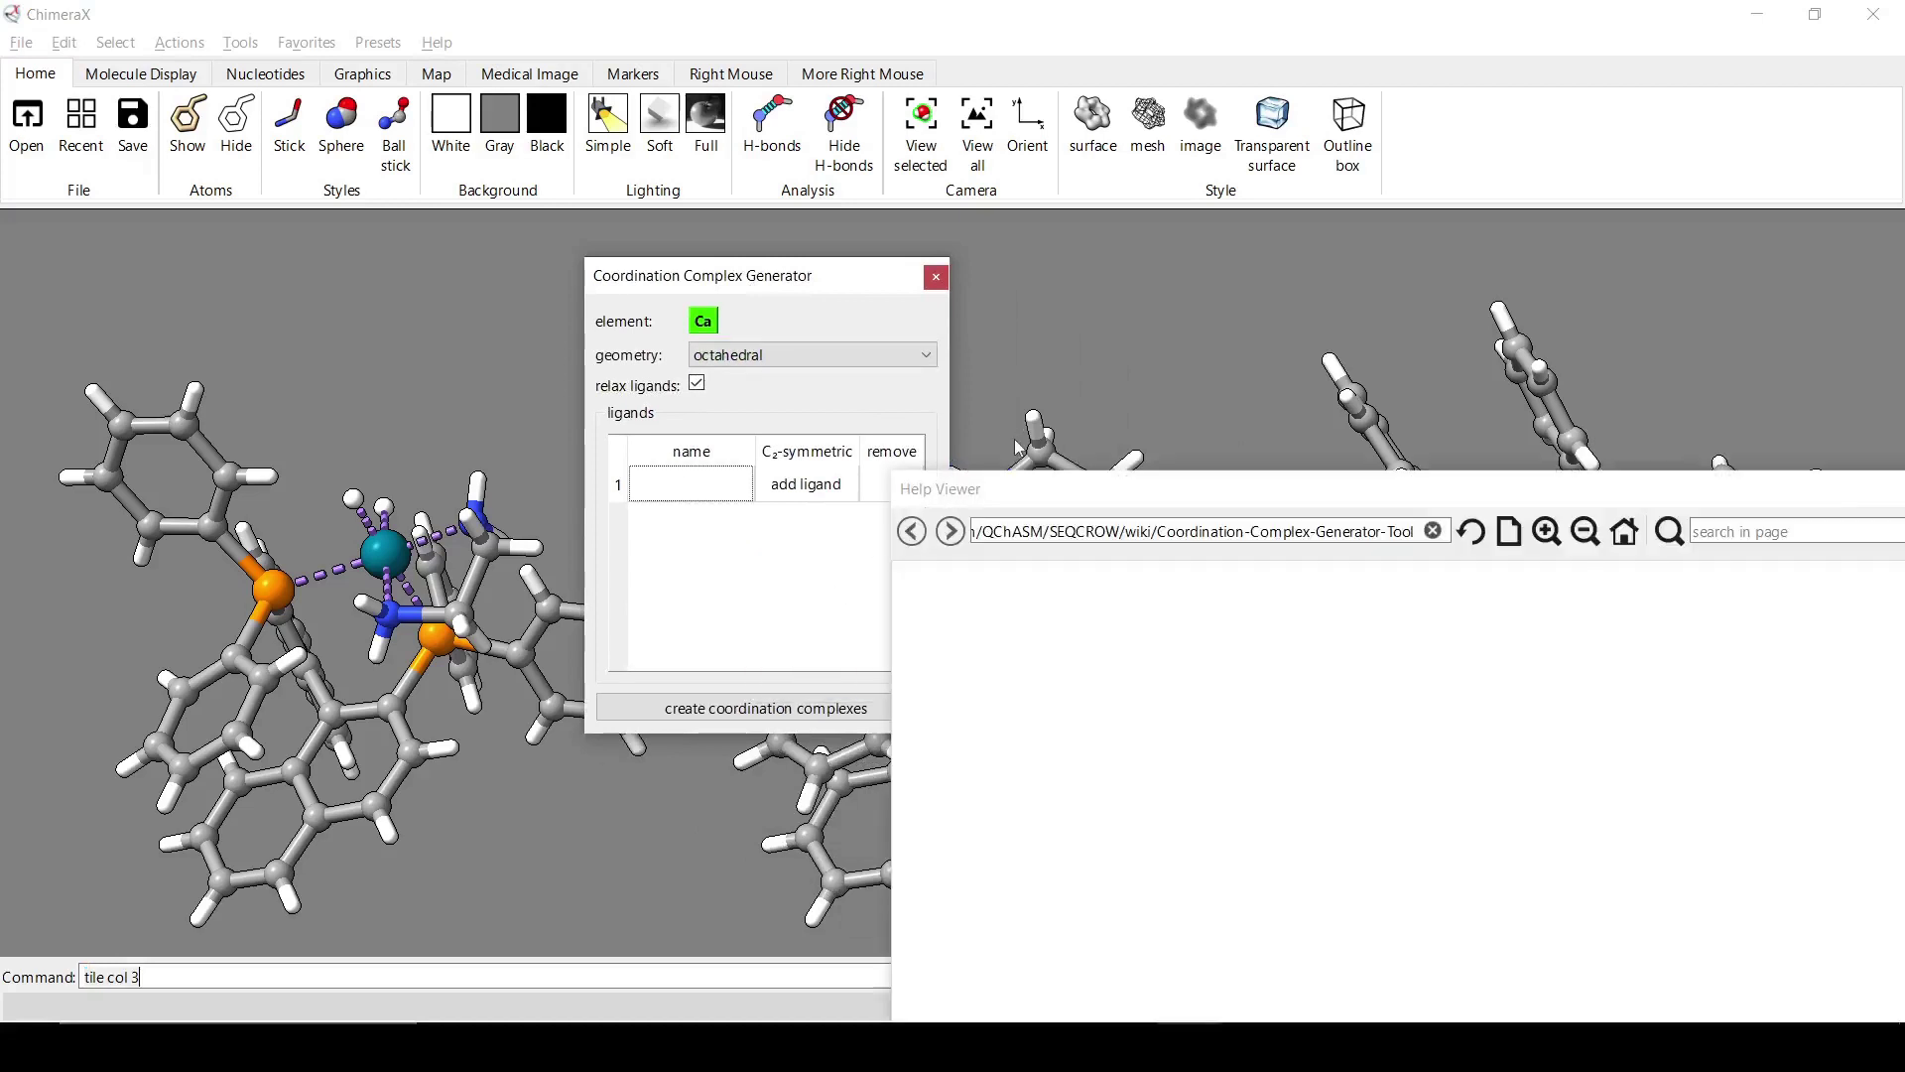
drag(1032, 488, 420, 196)
scroll(493, 711, down, 3)
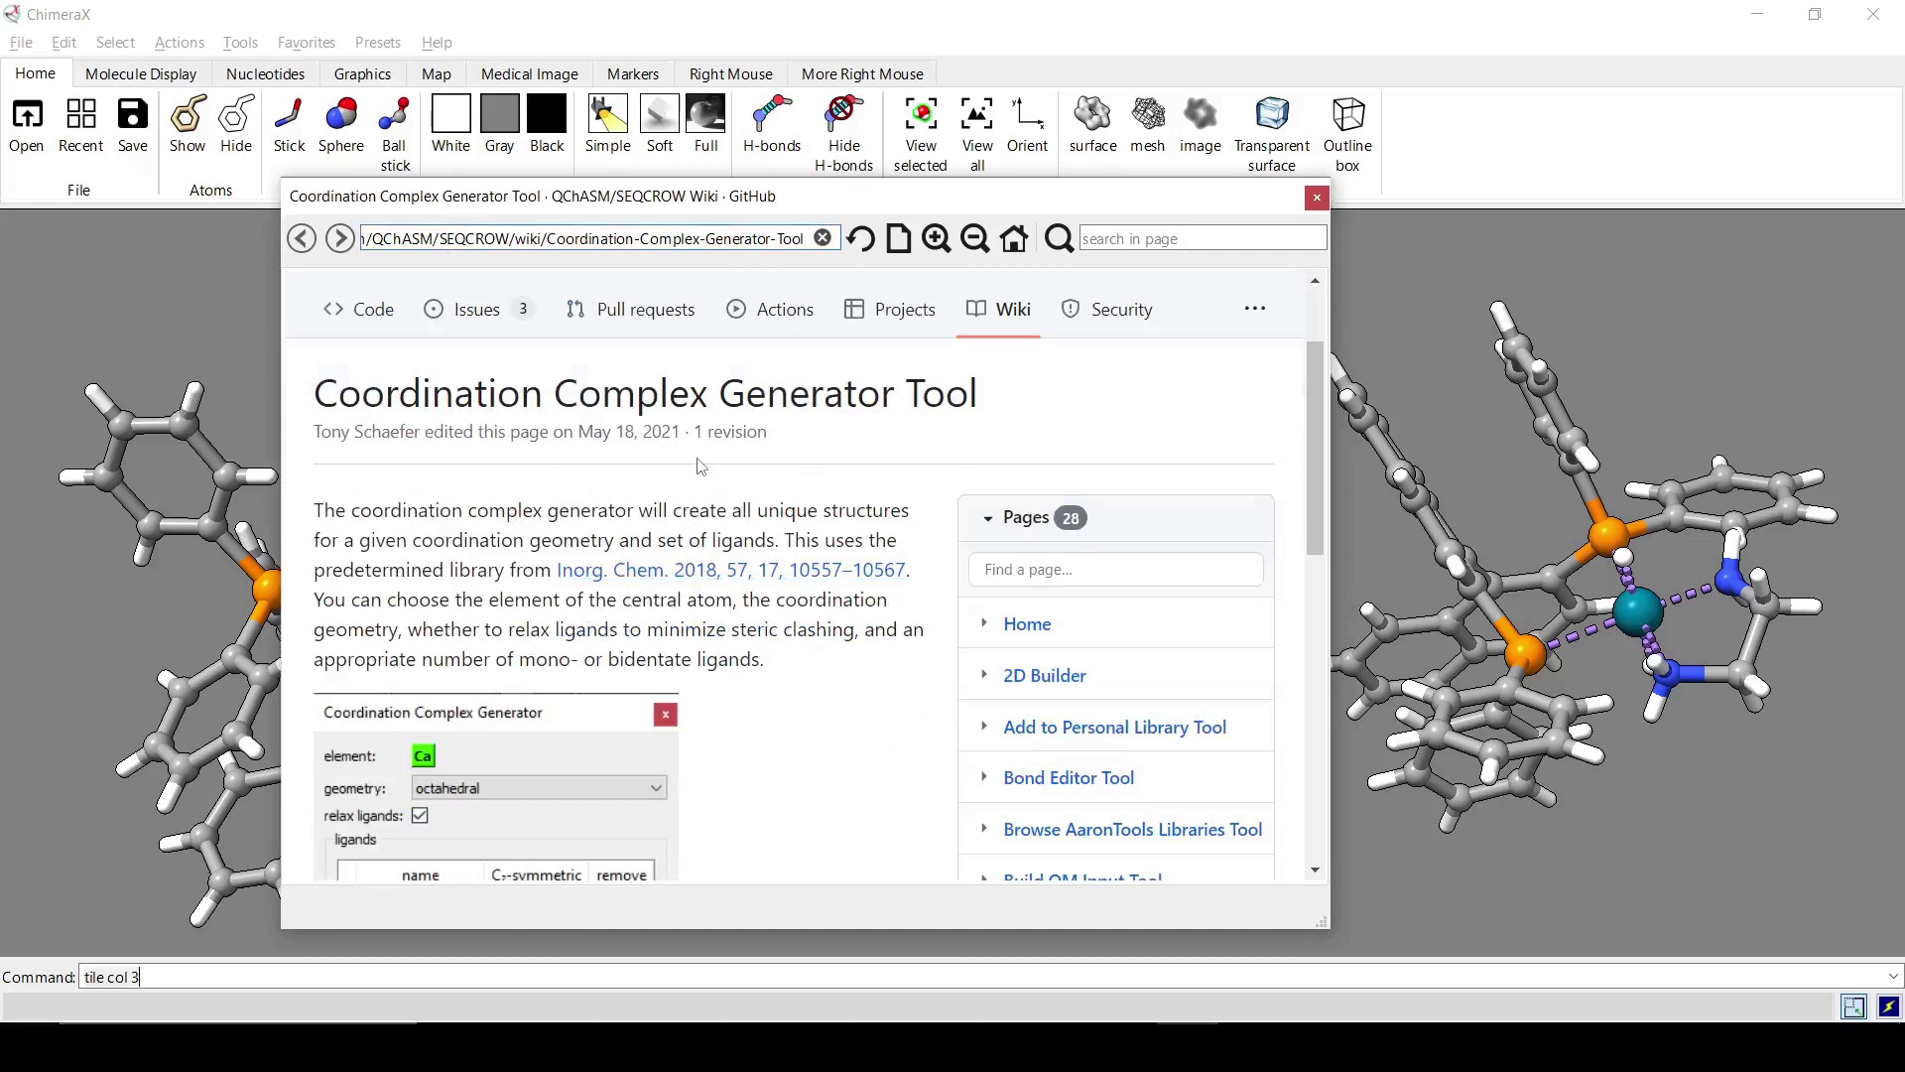
click(671, 572)
scroll(680, 590, down, 1)
scroll(681, 591, down, 6)
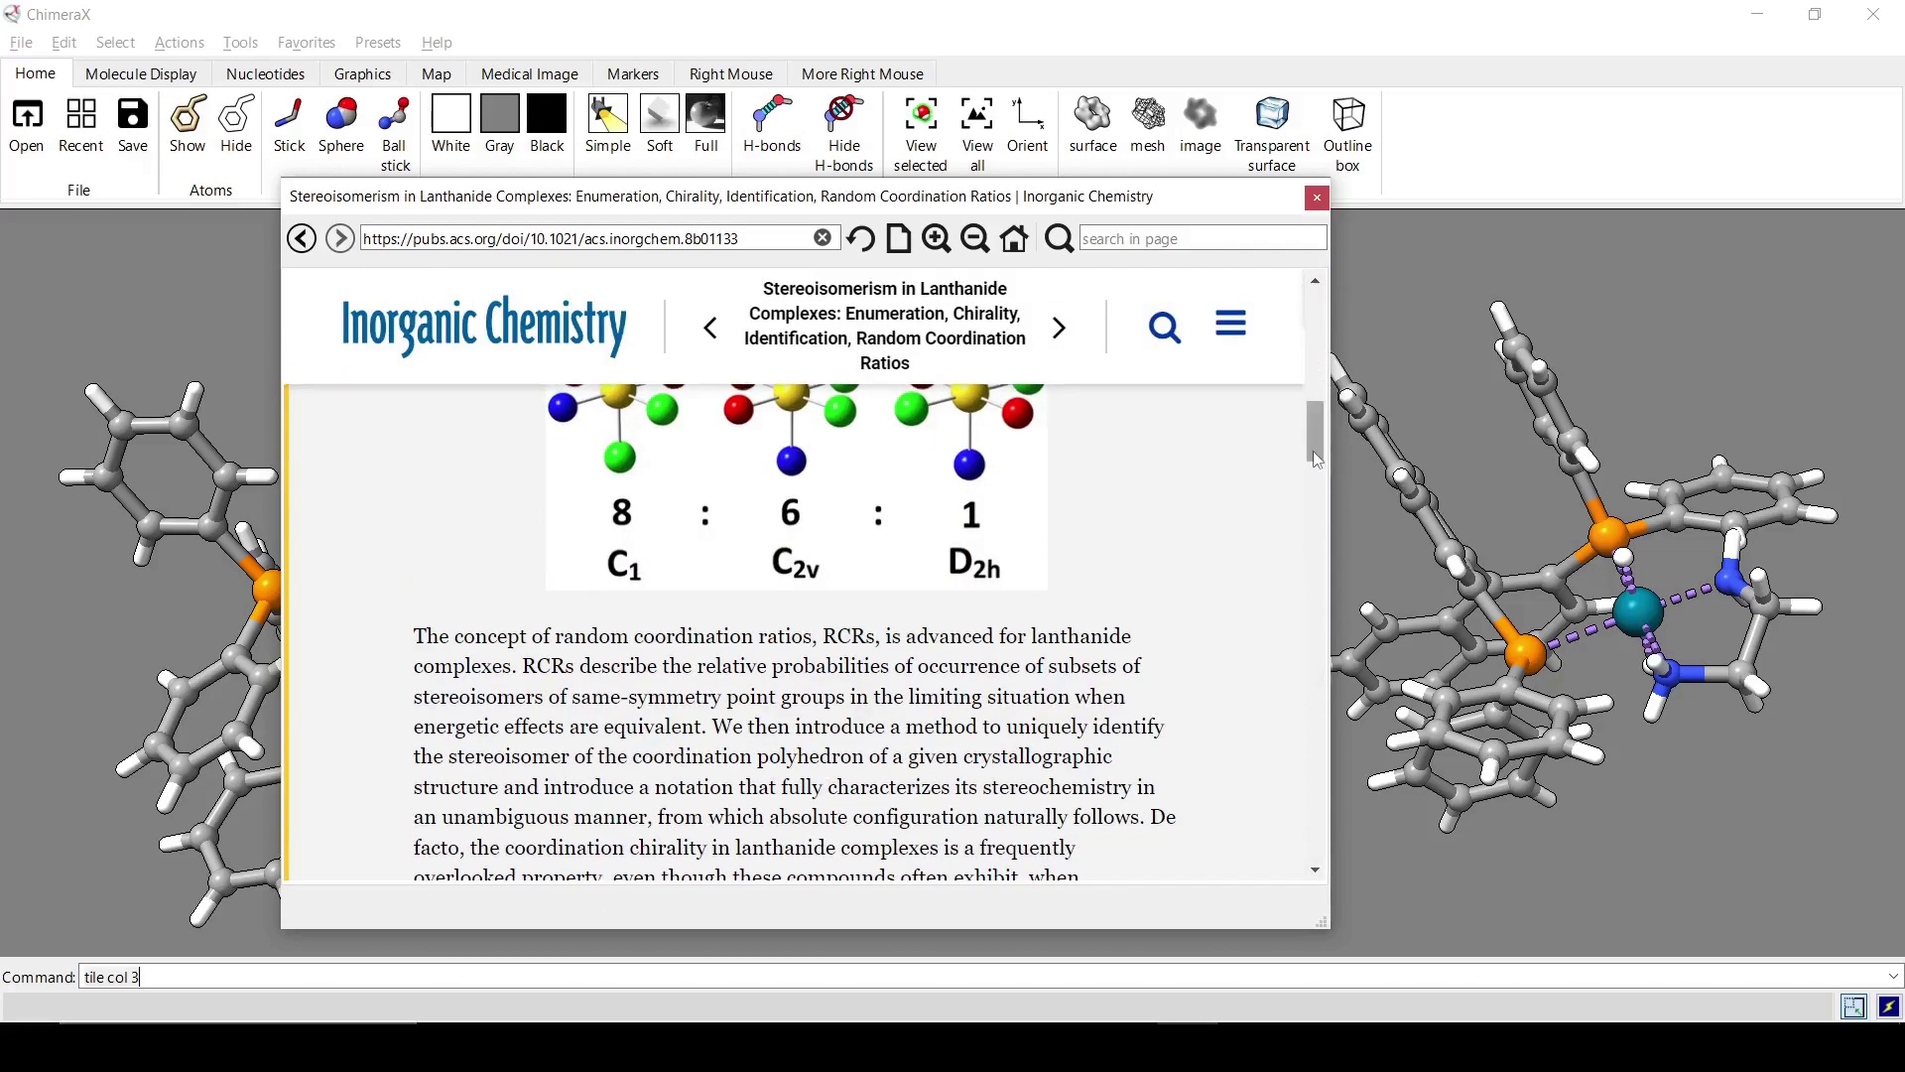
mouse_move(1313, 451)
mouse_down()
mouse_move(1313, 404)
mouse_move(1310, 433)
mouse_up()
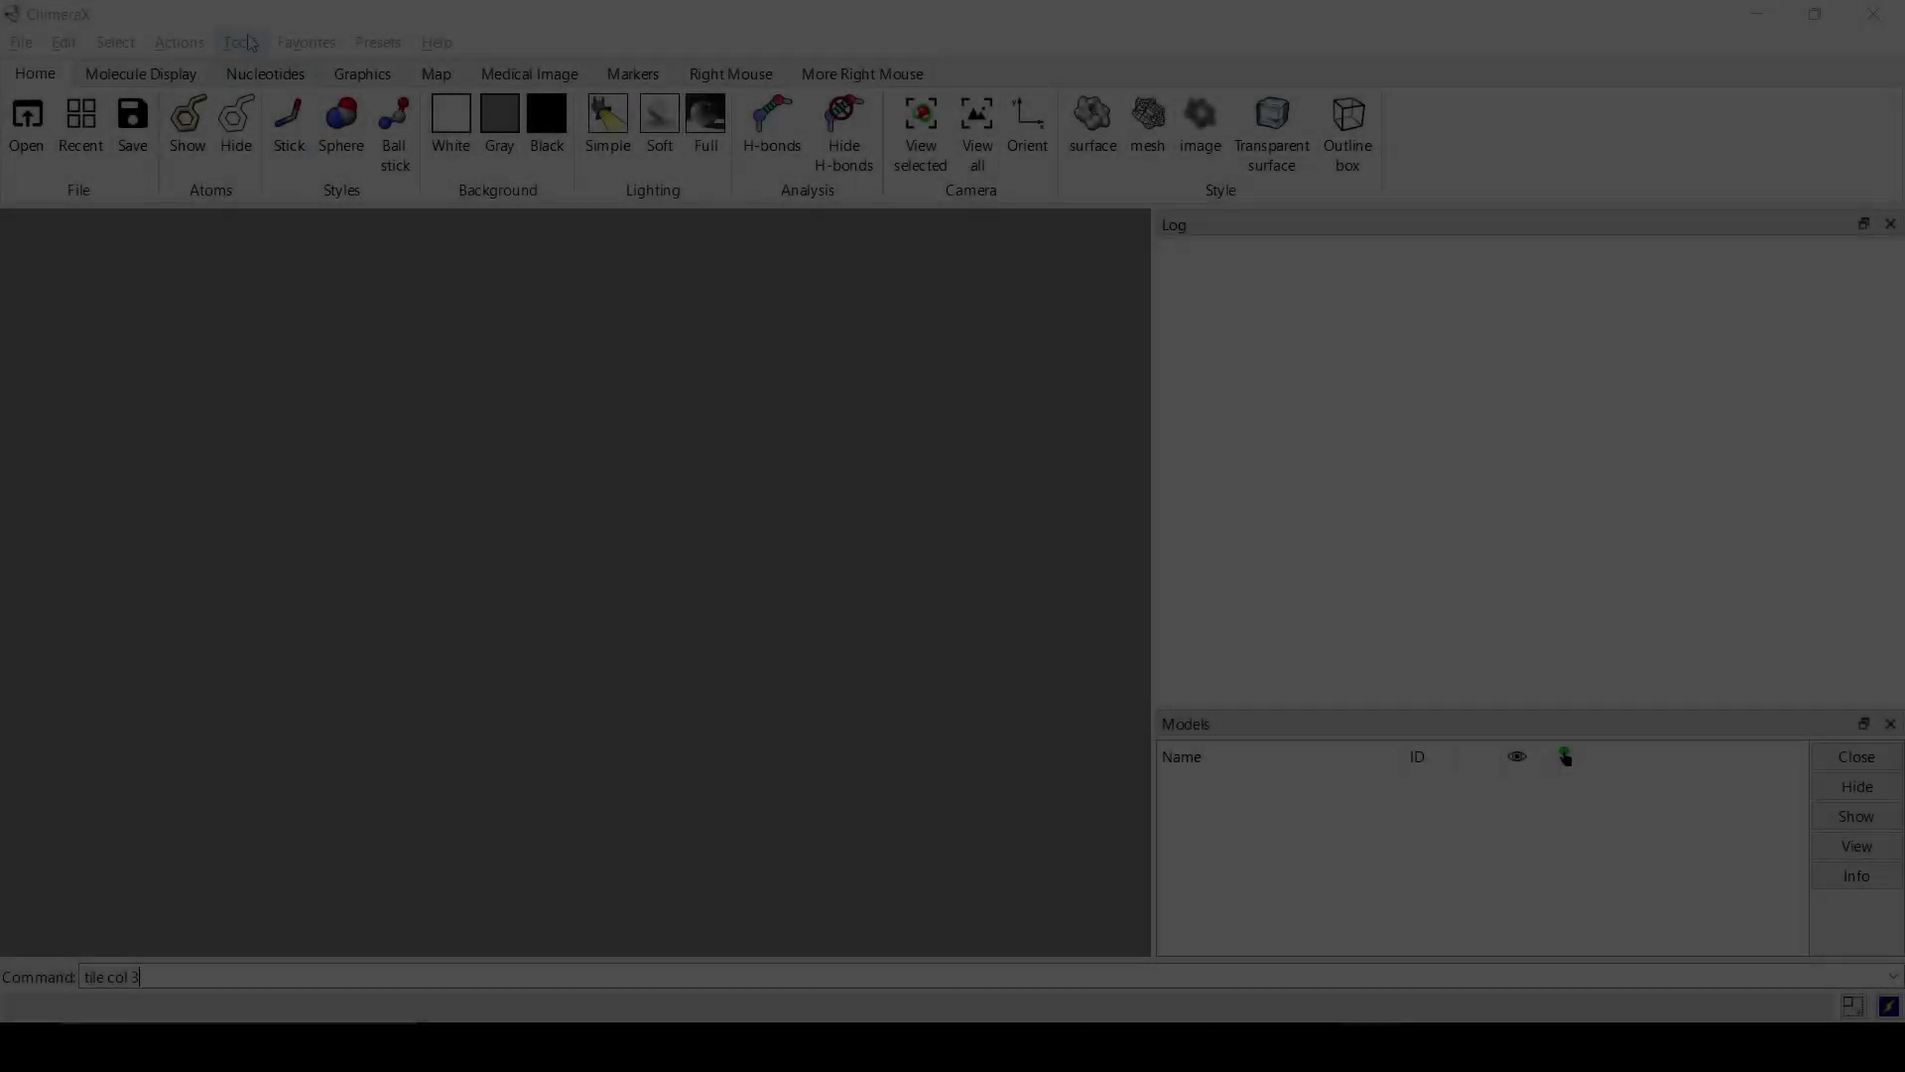
Open the Z-Matrix Builder from Tools > Structure Editing
click(240, 42)
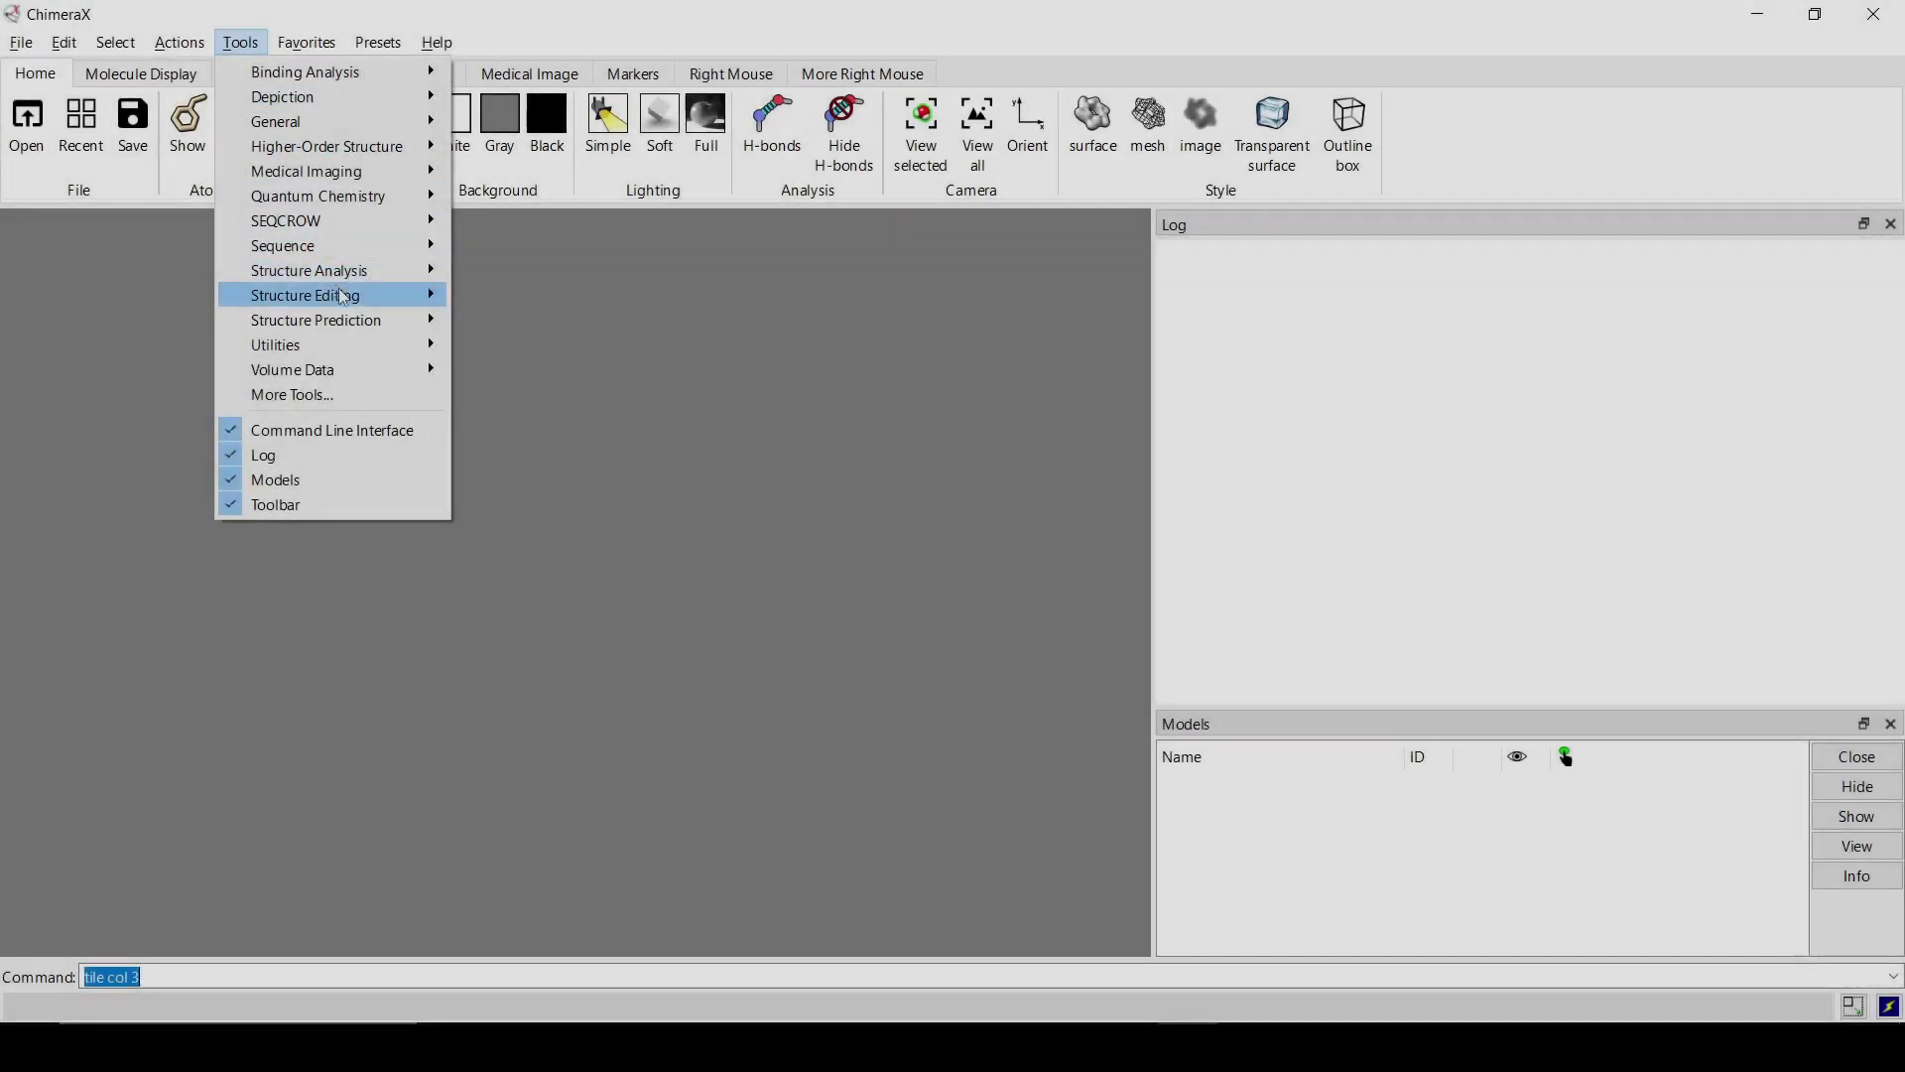
mouse_move(328, 295)
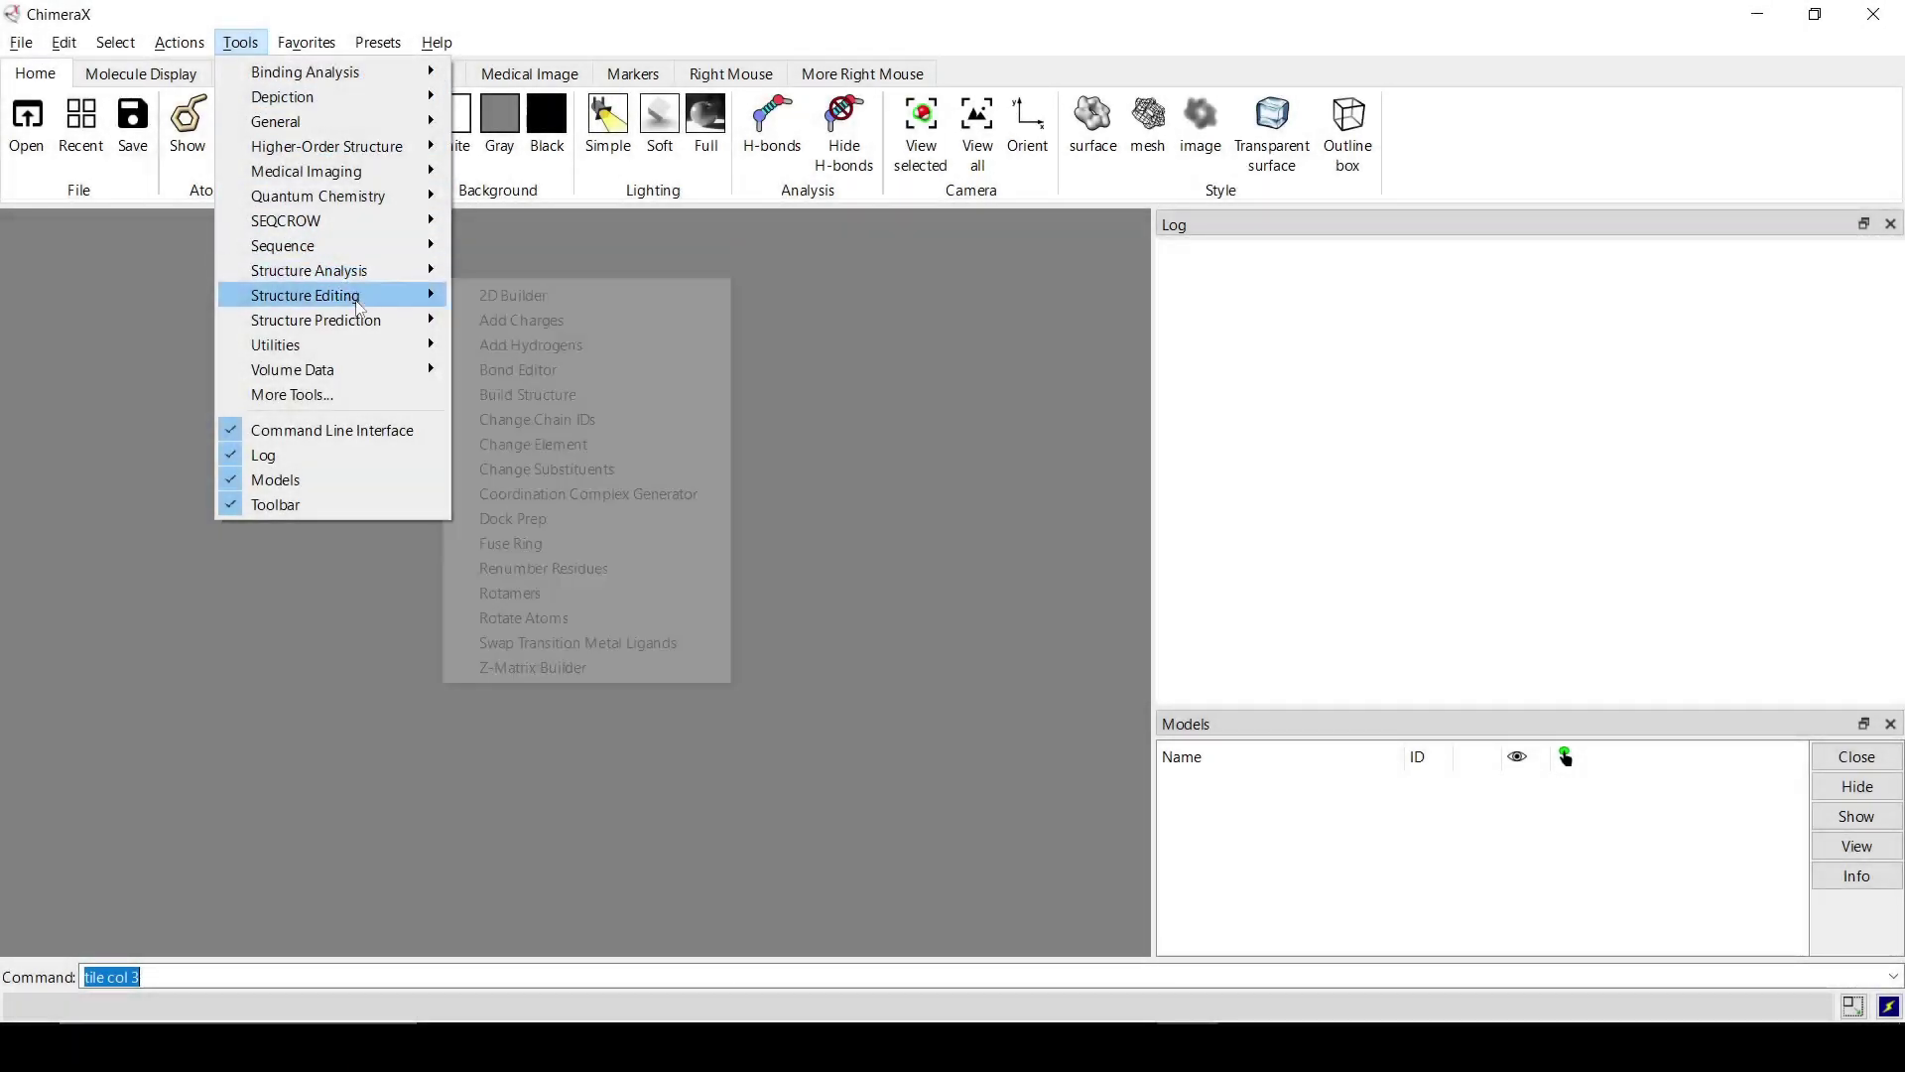
click(567, 668)
drag(1005, 486, 787, 257)
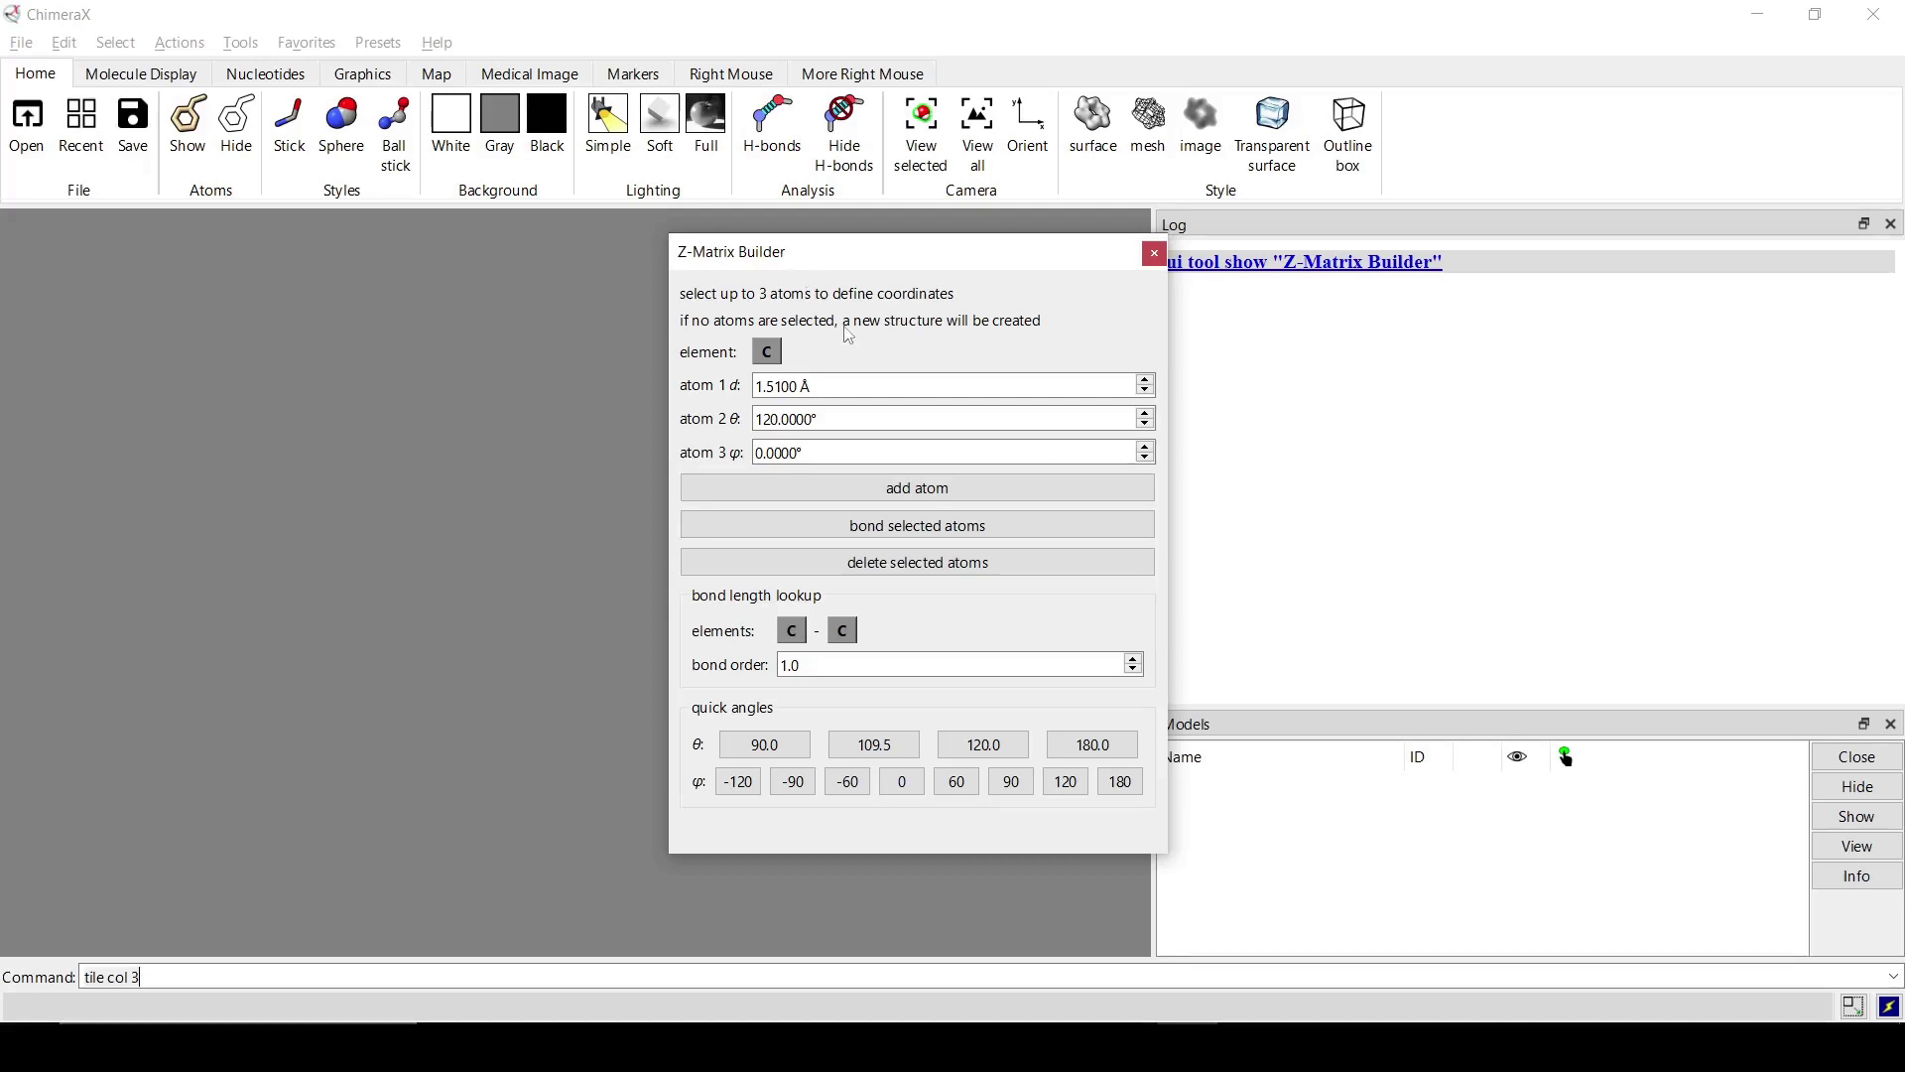
drag(766, 260, 954, 278)
Keep carbon as the element and create a new structure with one C atom
click(959, 375)
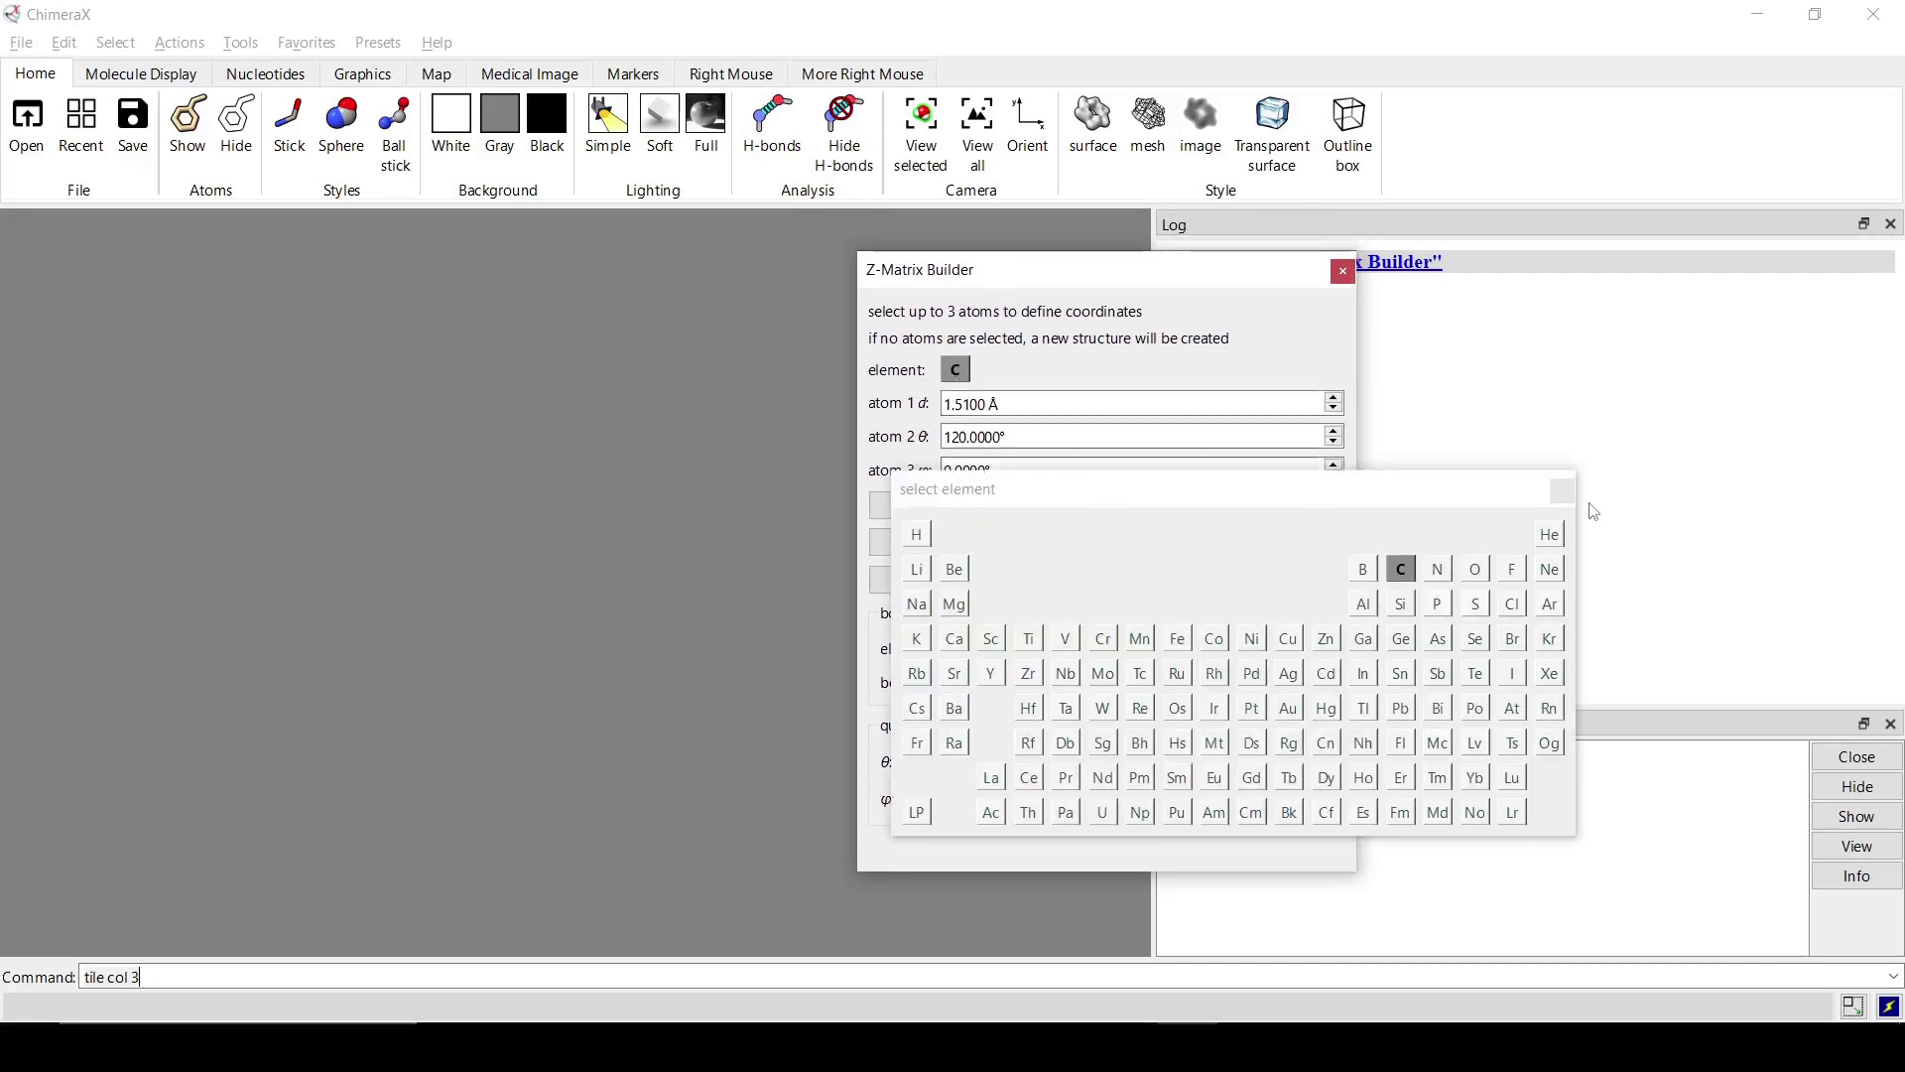
click(1178, 430)
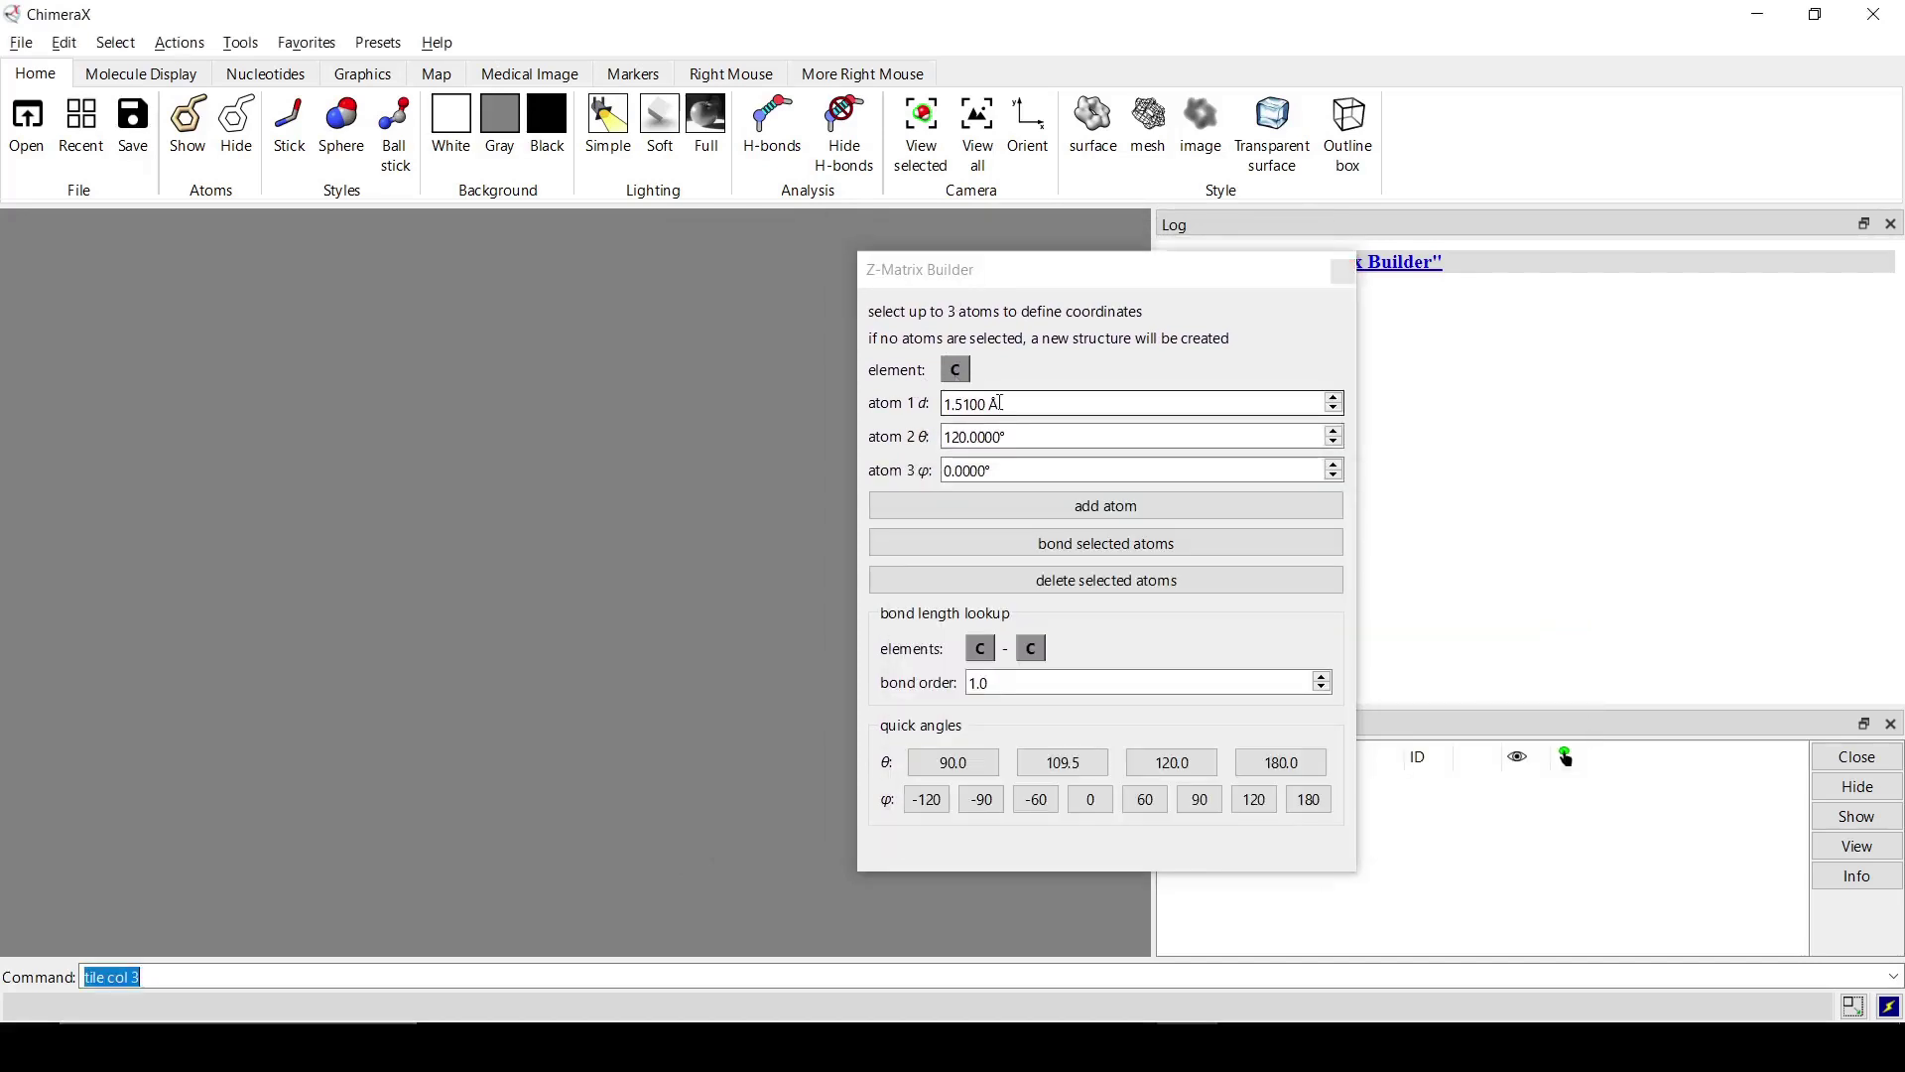
click(911, 510)
scroll(587, 516, down, 10)
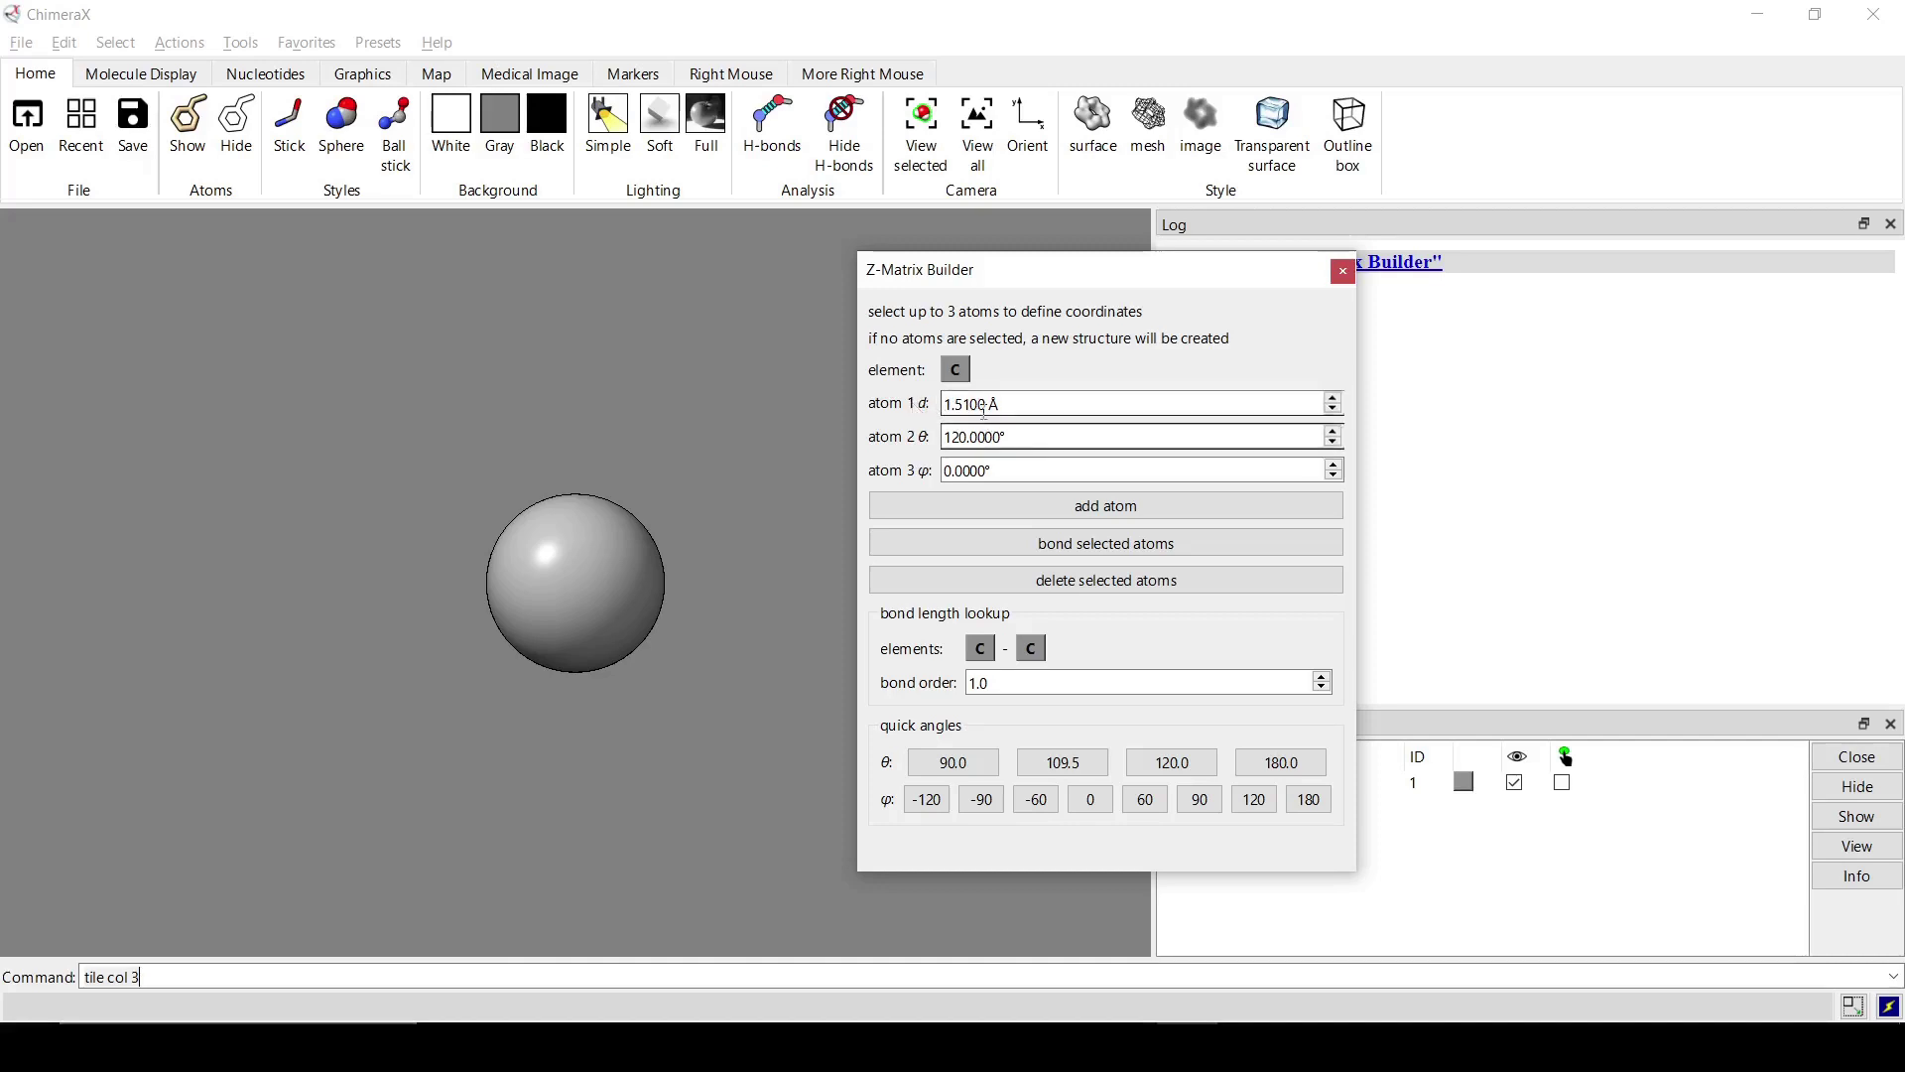
Select the carbon atom and keep carbon for the bond length lookup
ctrl+click(593, 587)
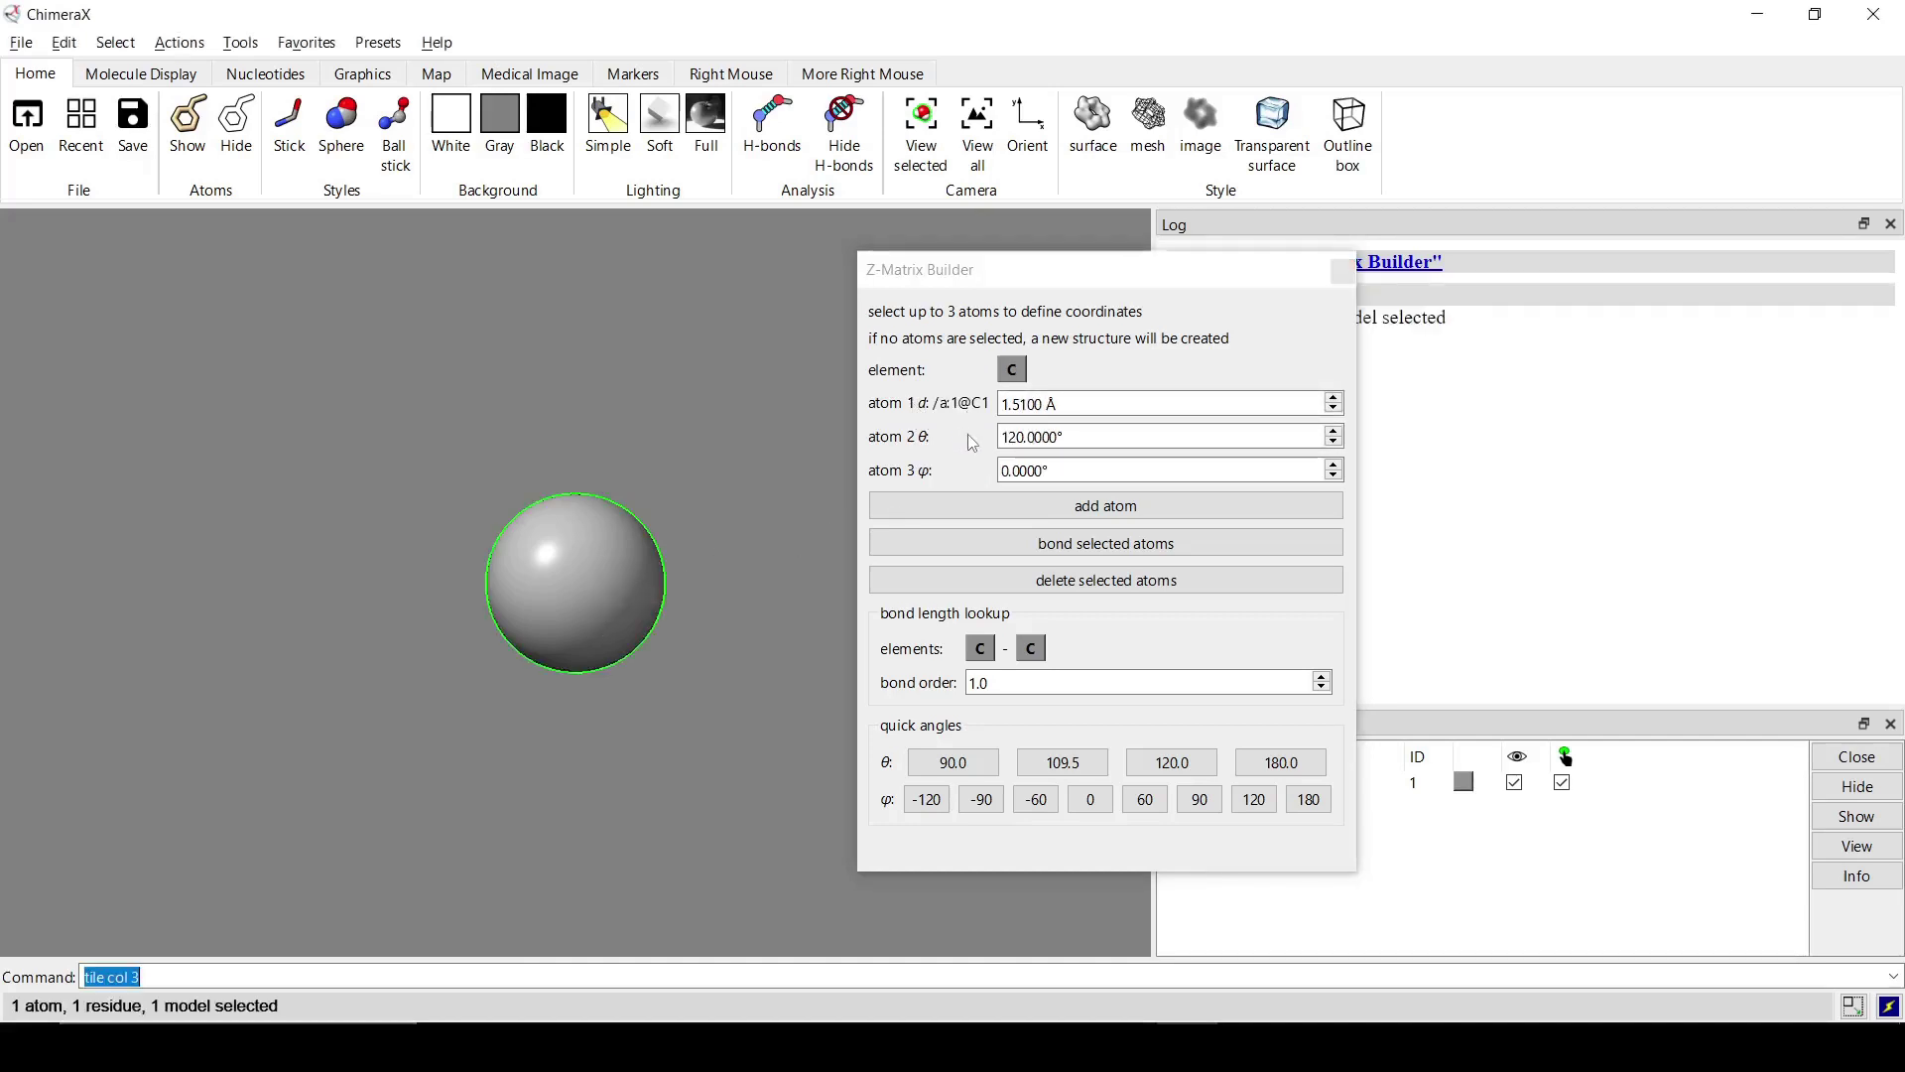
drag(929, 285, 886, 269)
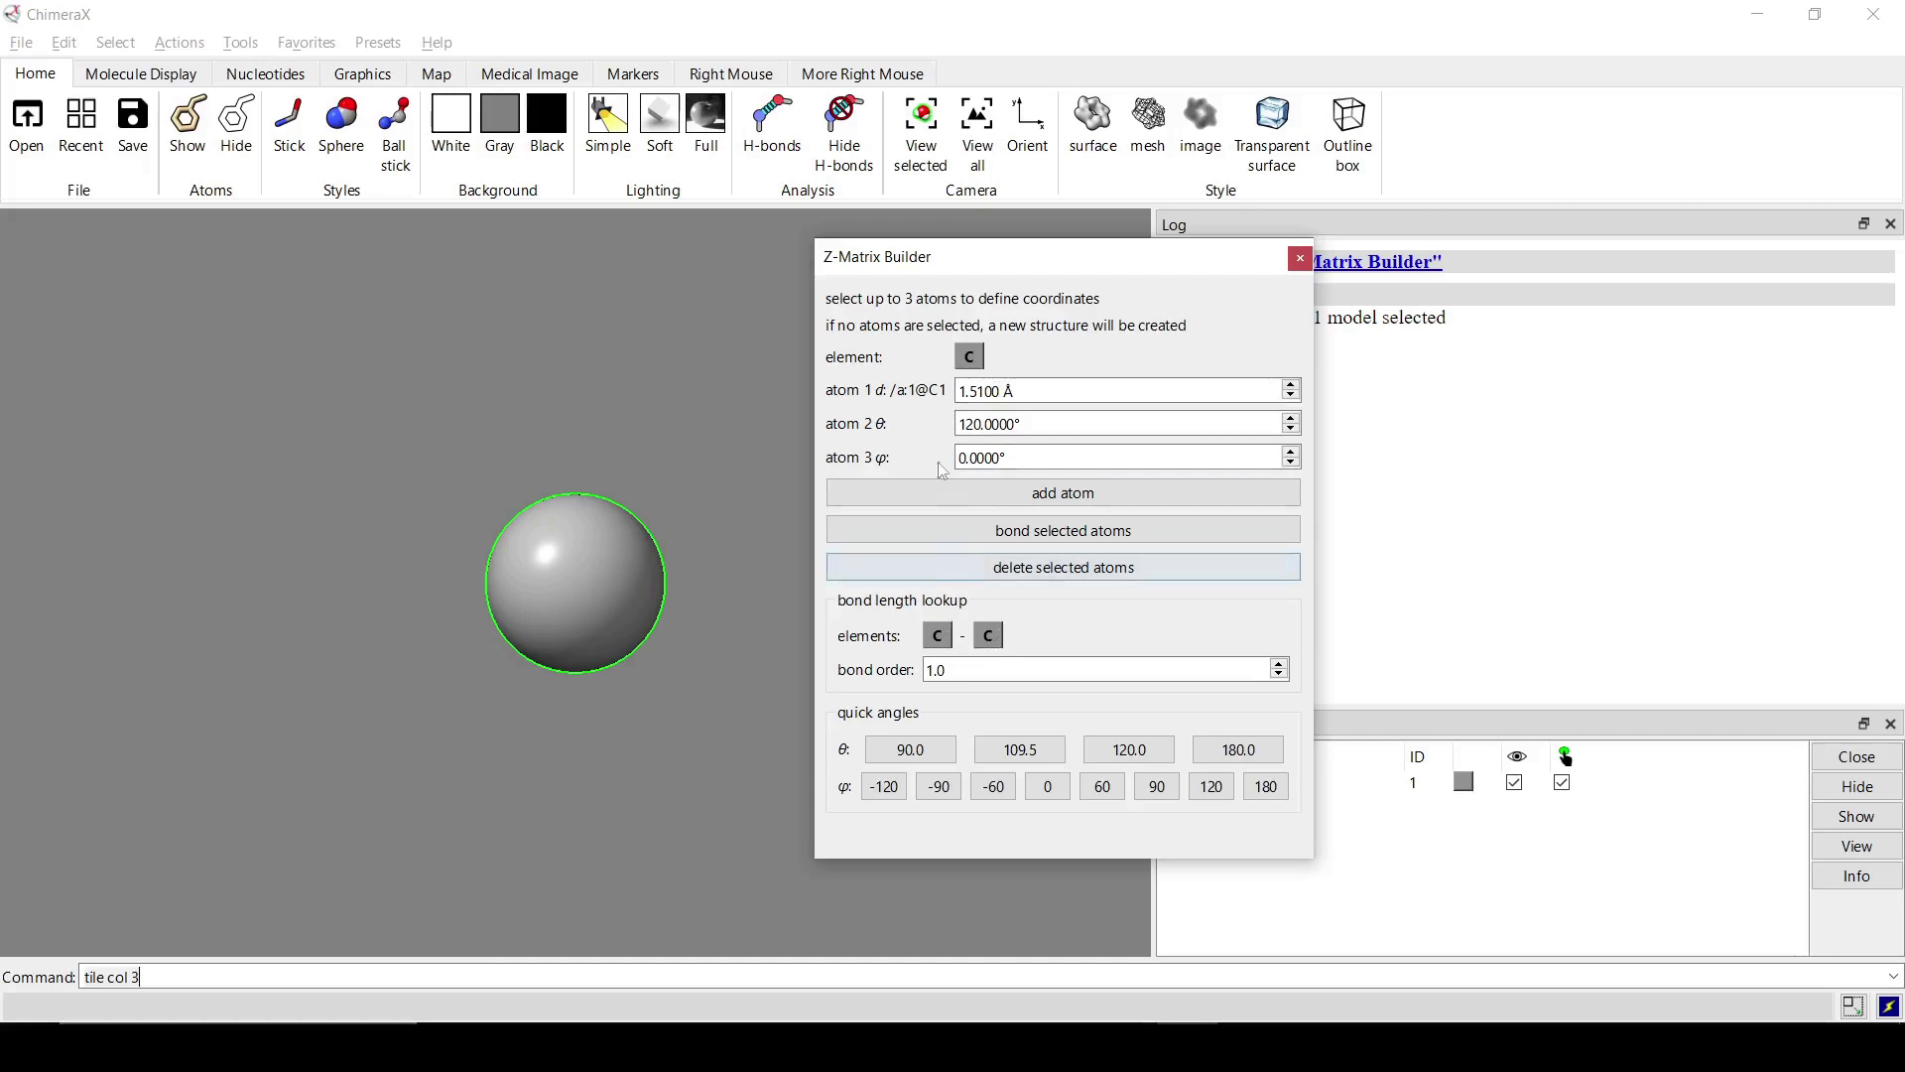
click(938, 637)
click(1566, 490)
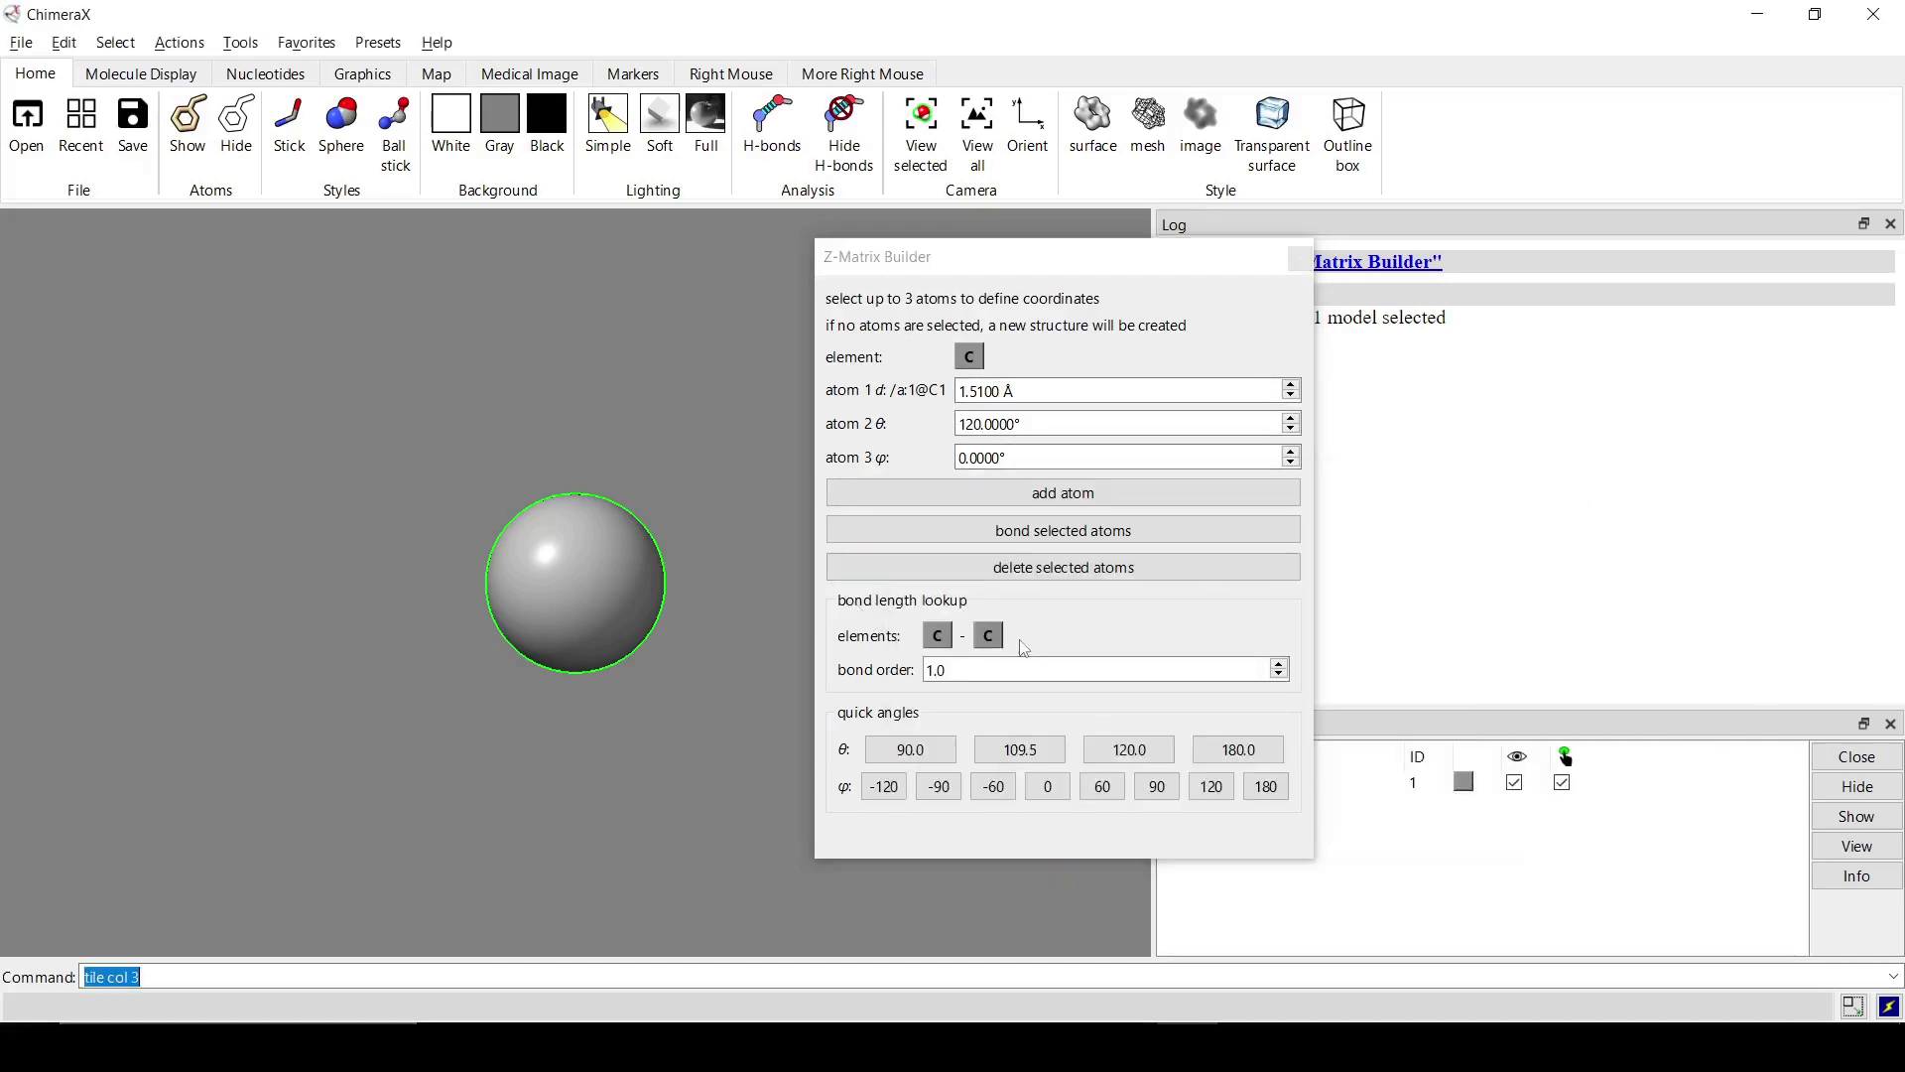
Set the lookup bond order to 1.5 (1.4250 Å) and add a bonded second carbon
click(966, 676)
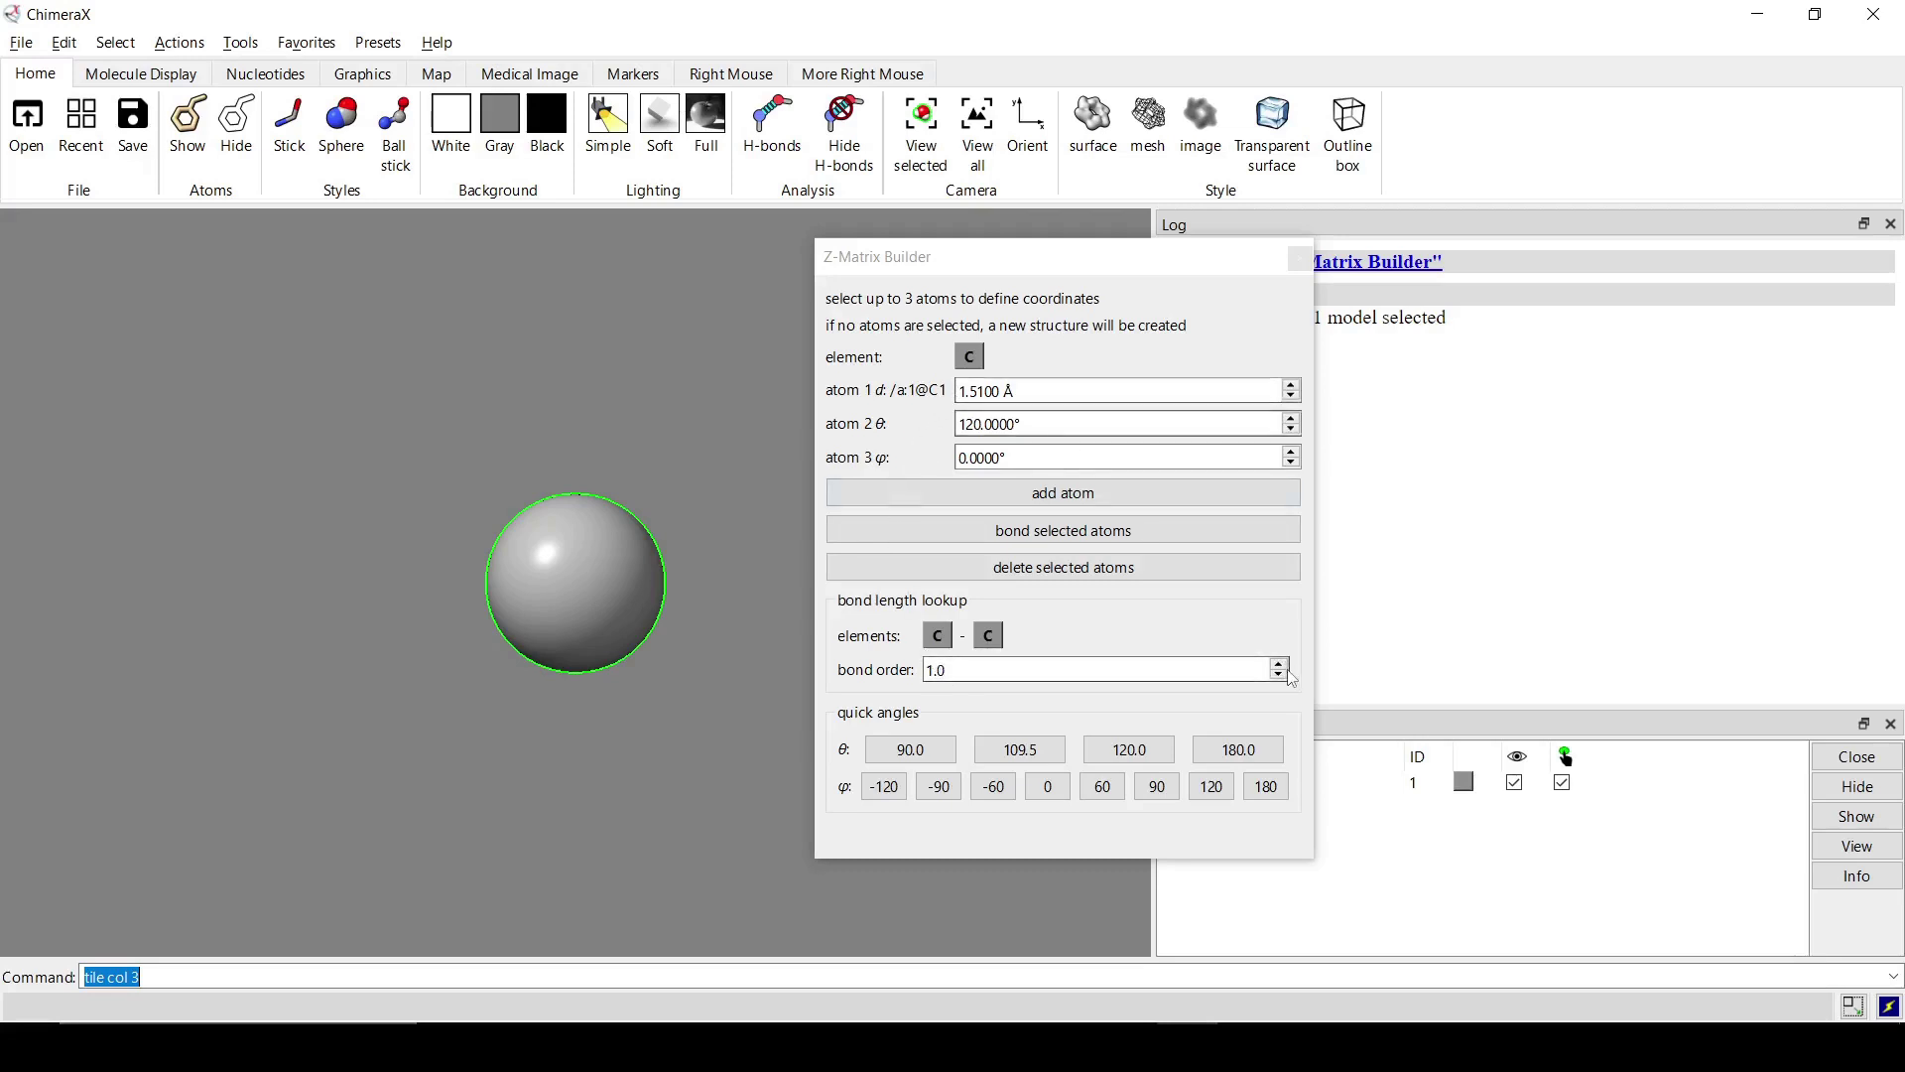
click(955, 681)
scroll(955, 681, up, 1)
click(927, 673)
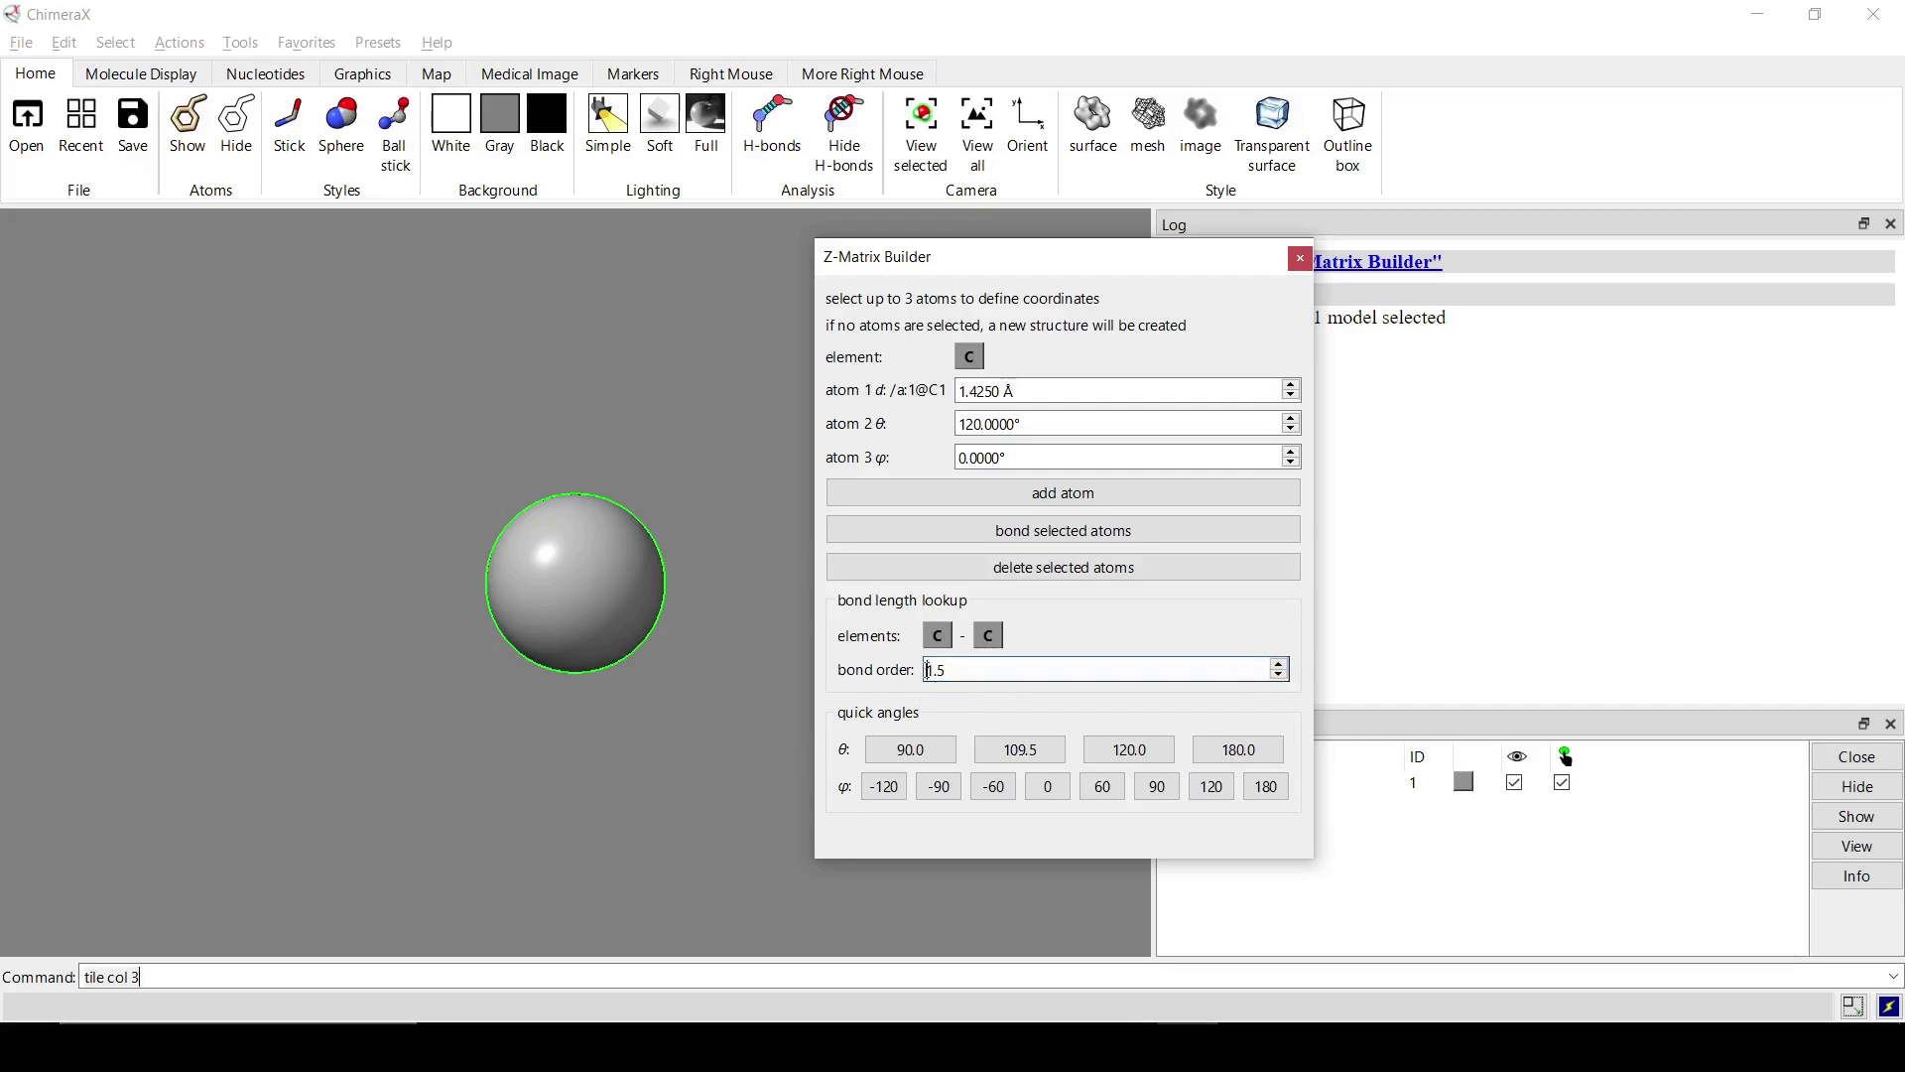
key(Up)
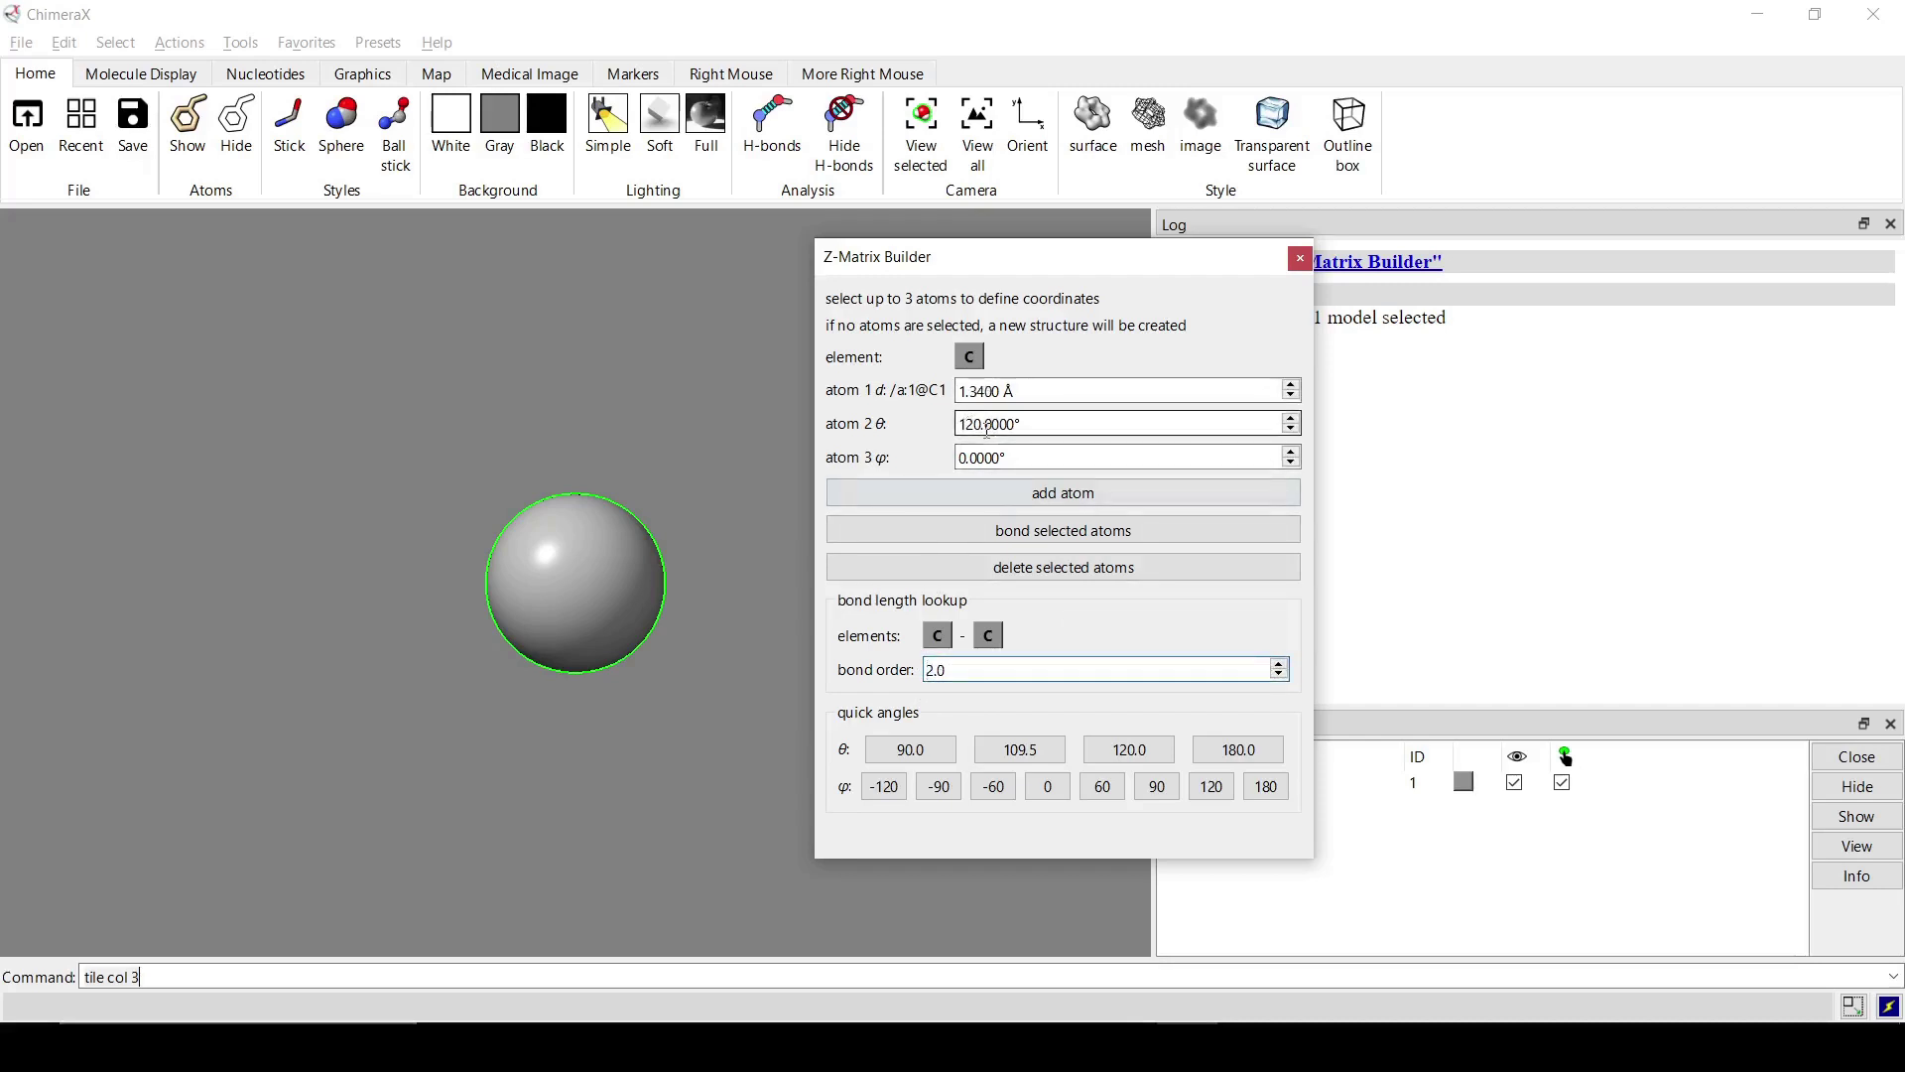
click(1279, 676)
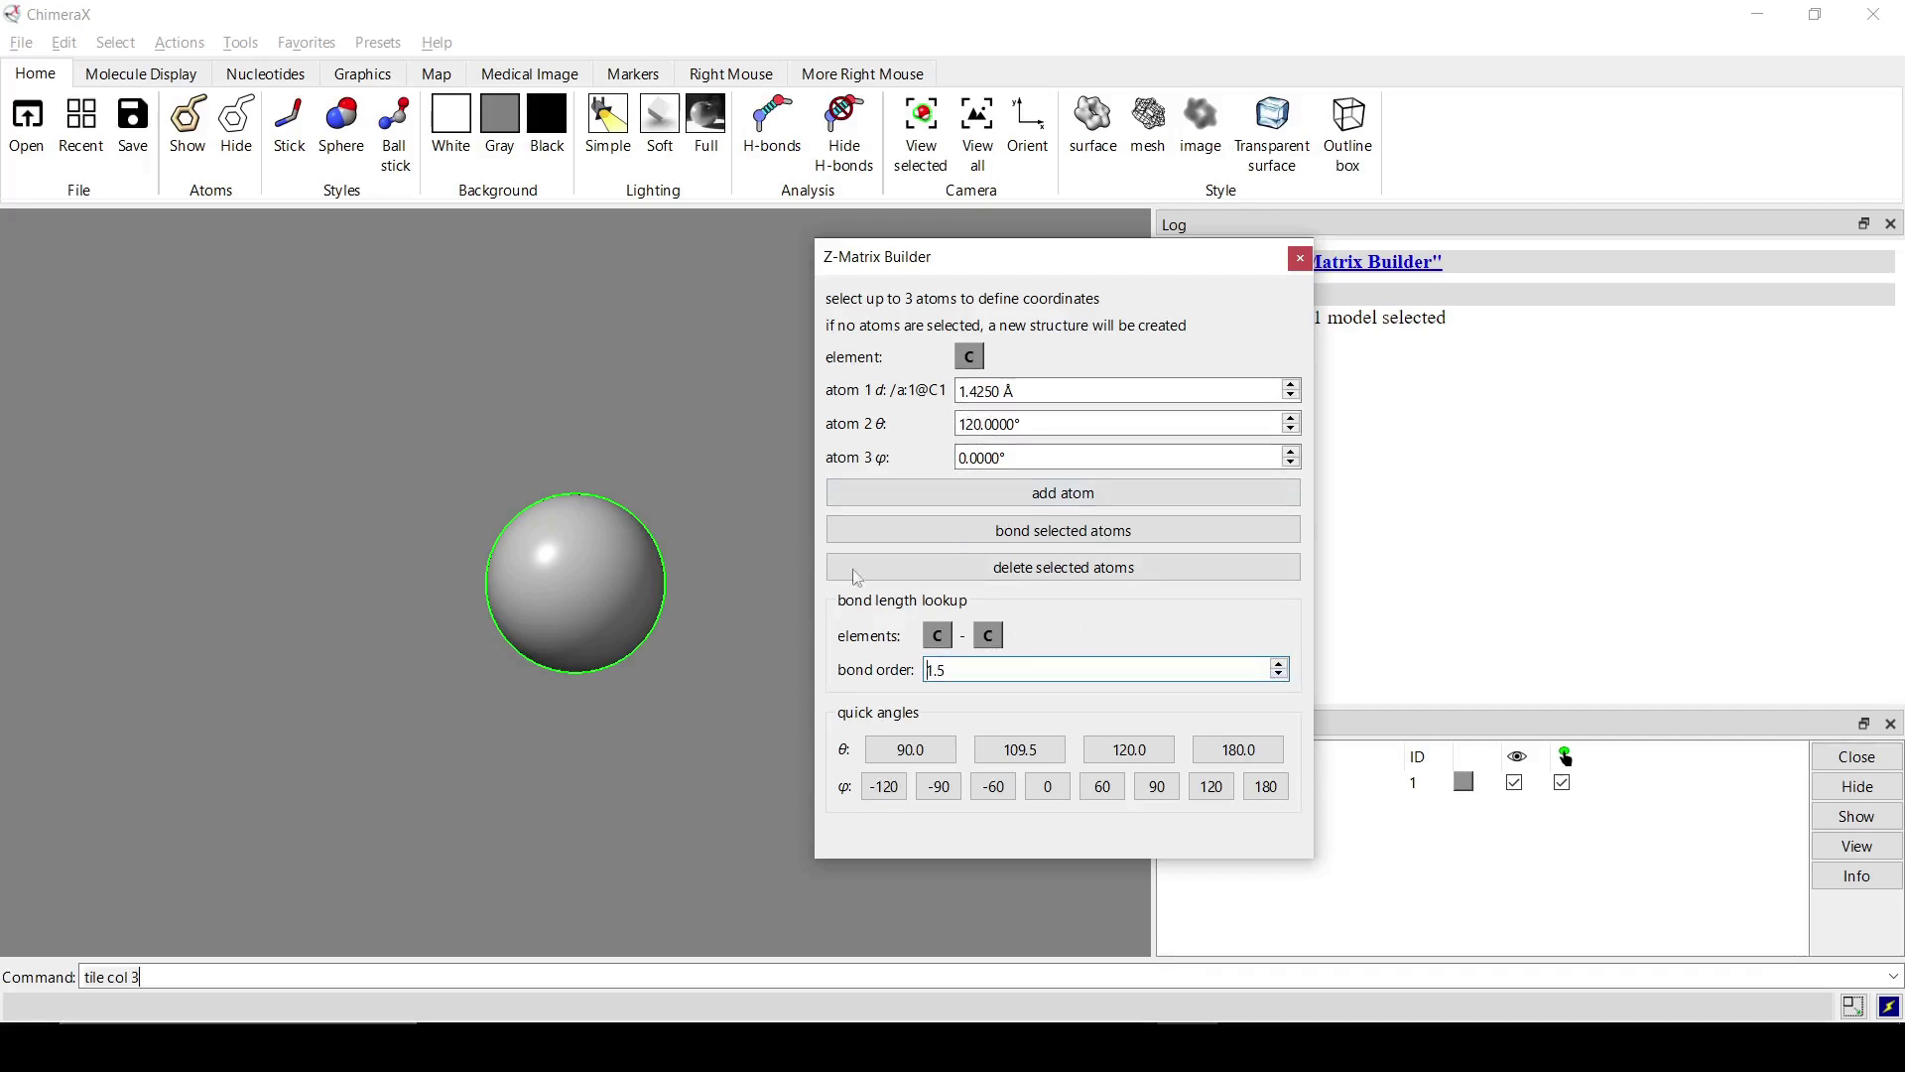
click(877, 503)
Select carbons C2 and C1 in the builder and enter a 108° bond angle θ
drag(628, 530, 659, 705)
mouse_move(588, 601)
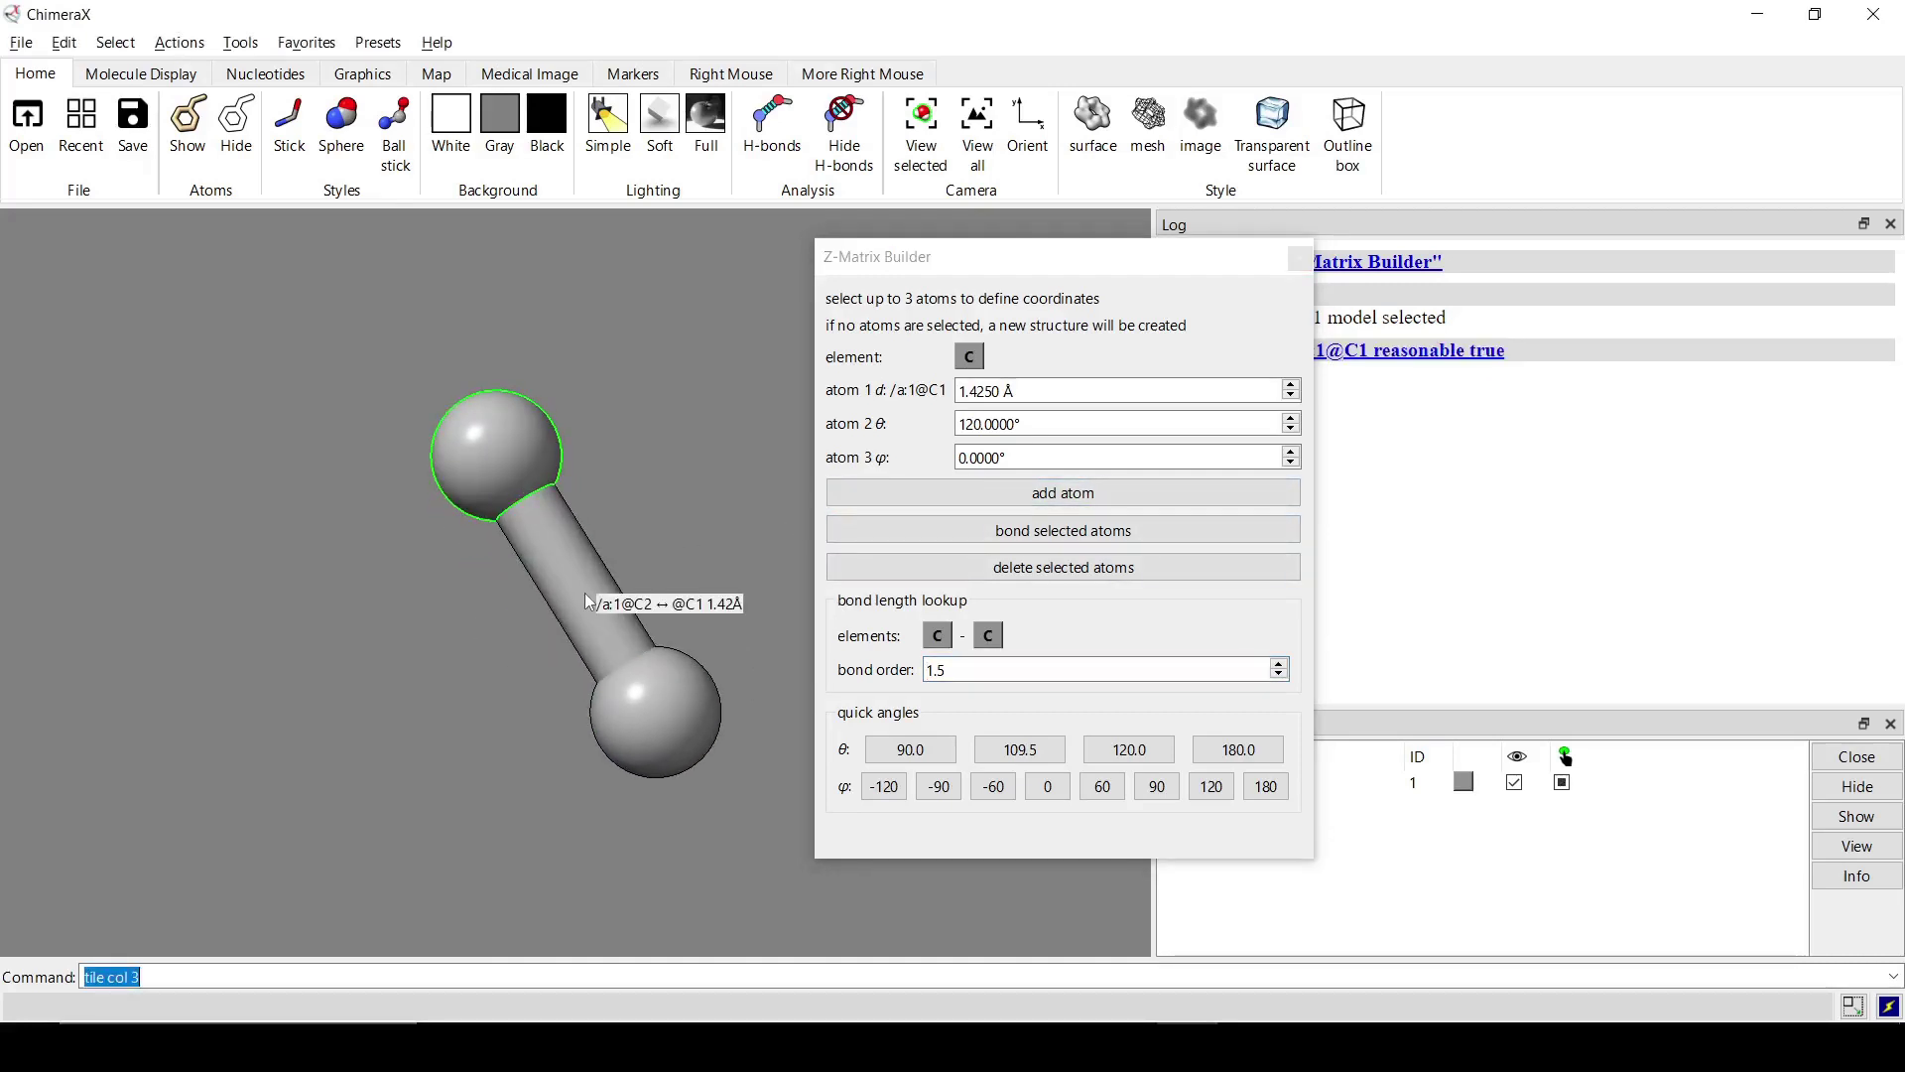
ctrl+shift+click(676, 711)
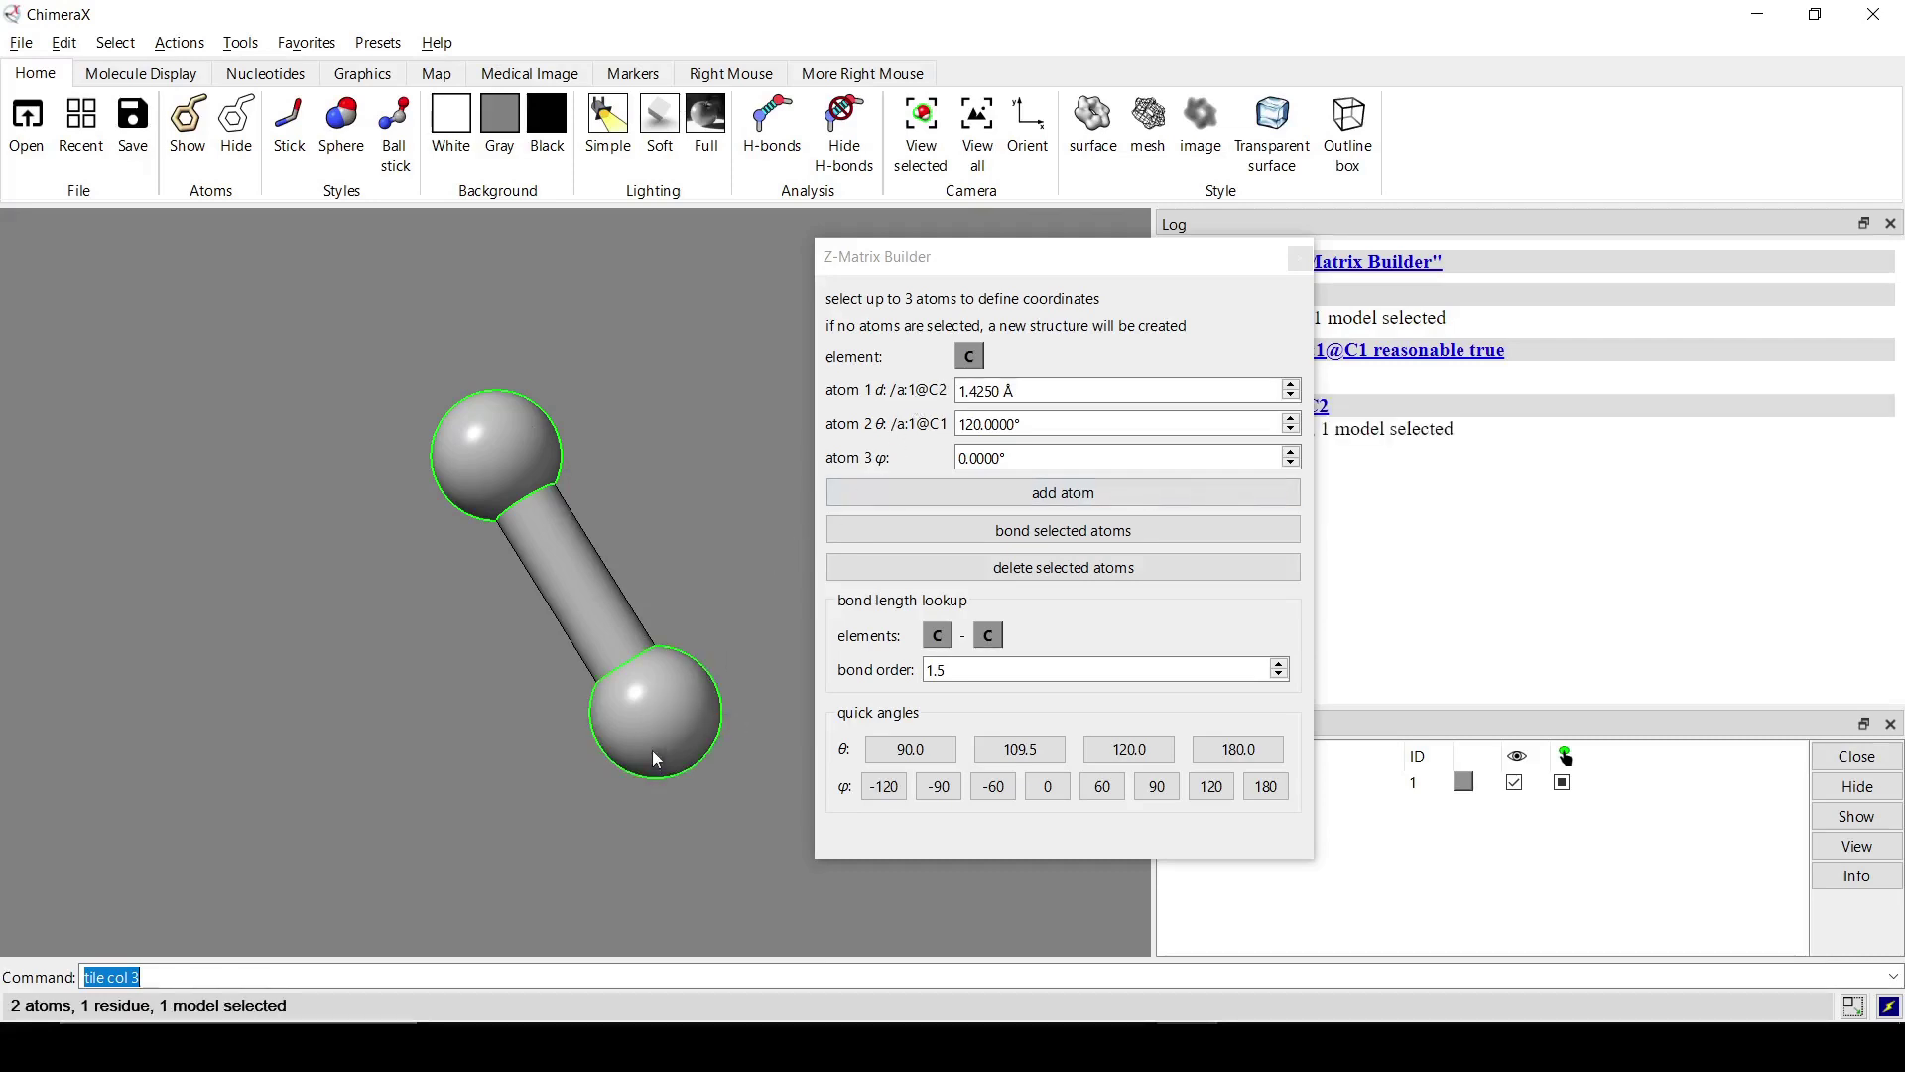
mouse_move(653, 738)
drag(999, 266, 1186, 270)
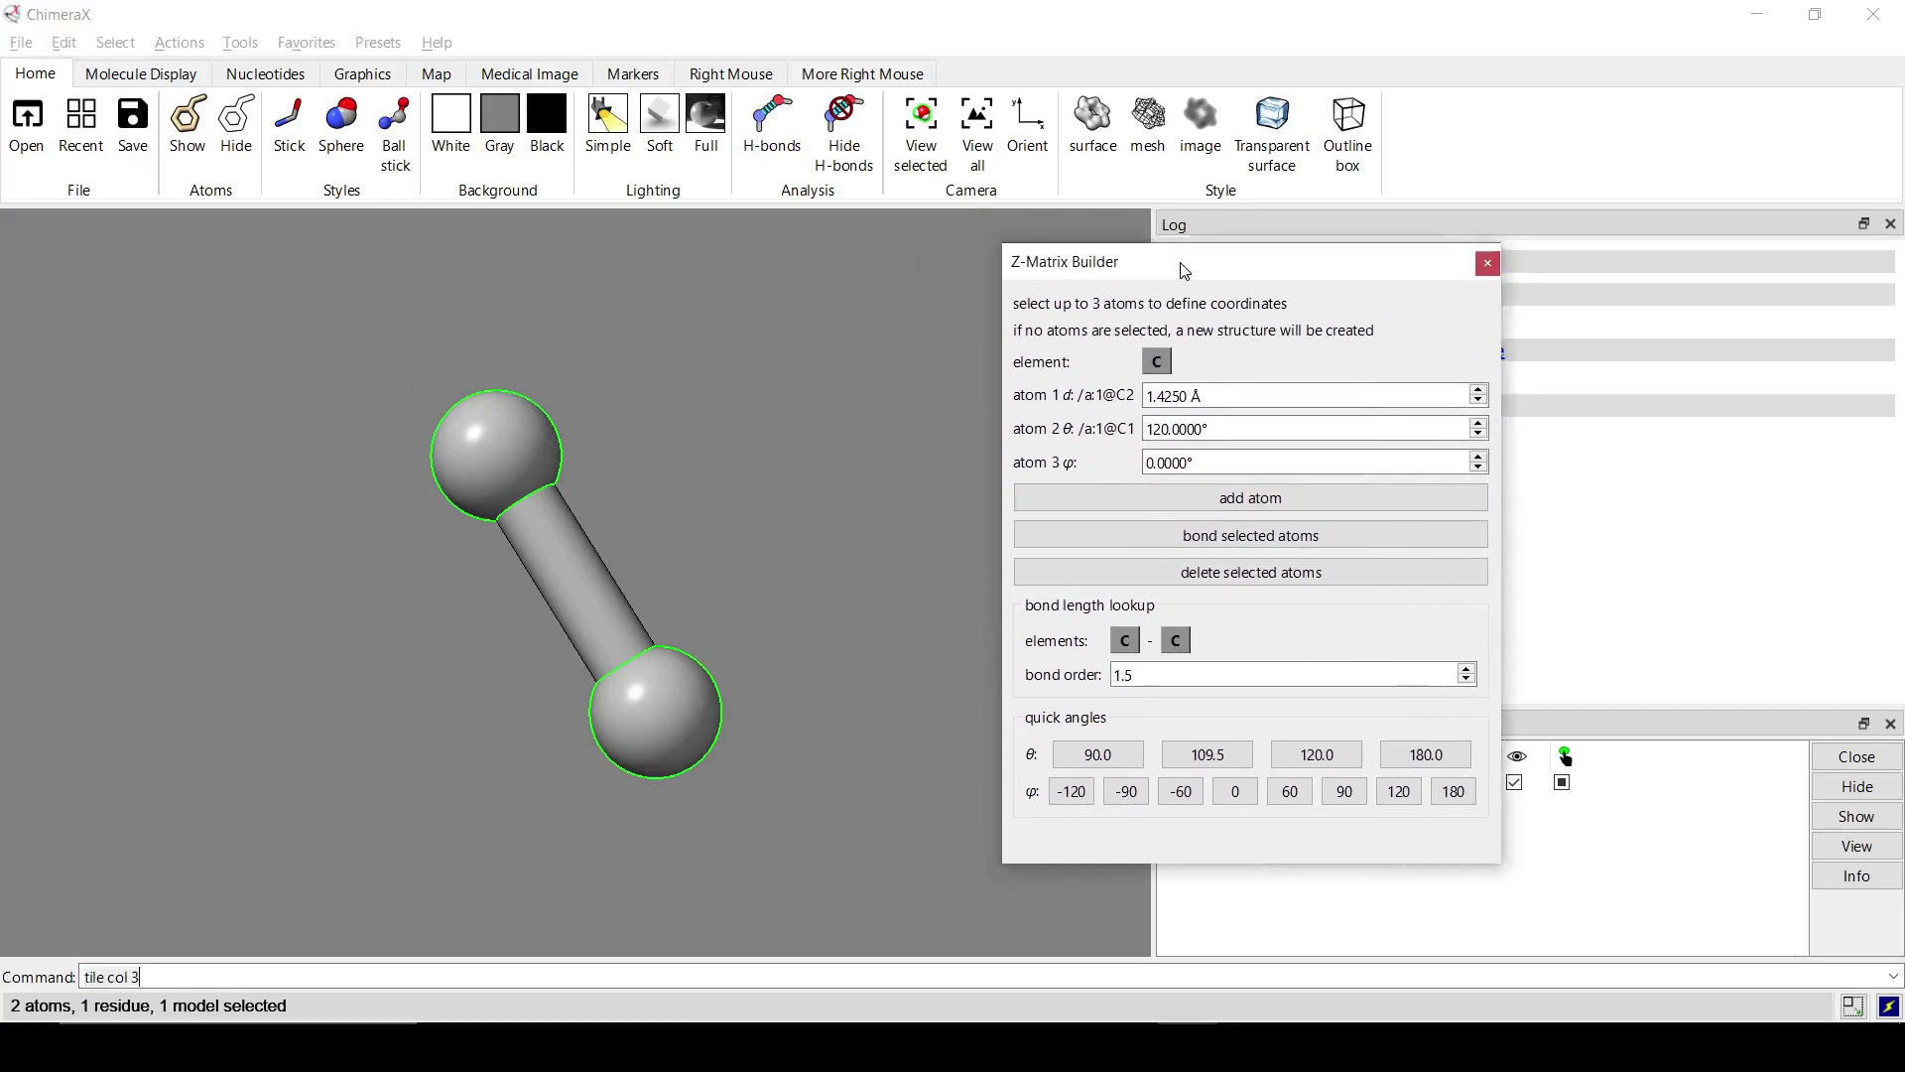
click(639, 504)
key(Return)
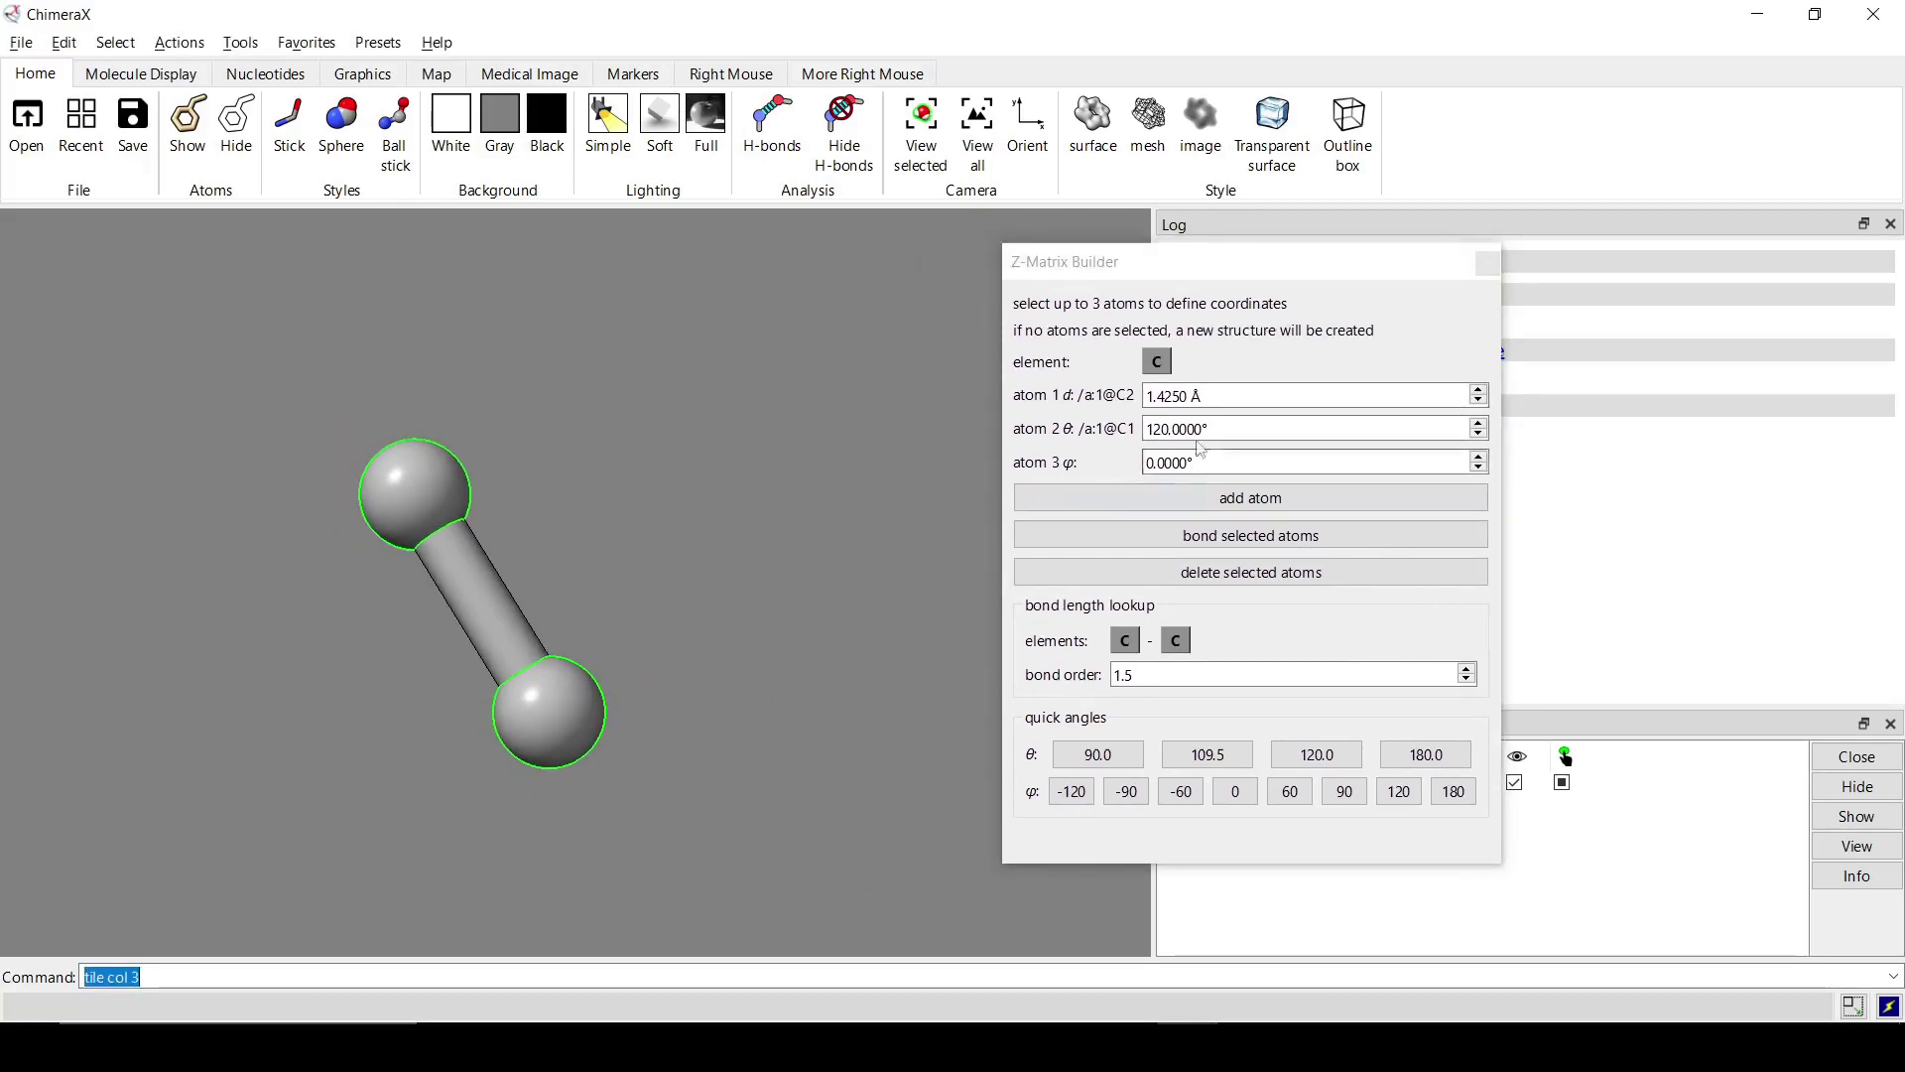
drag(1219, 428, 1111, 444)
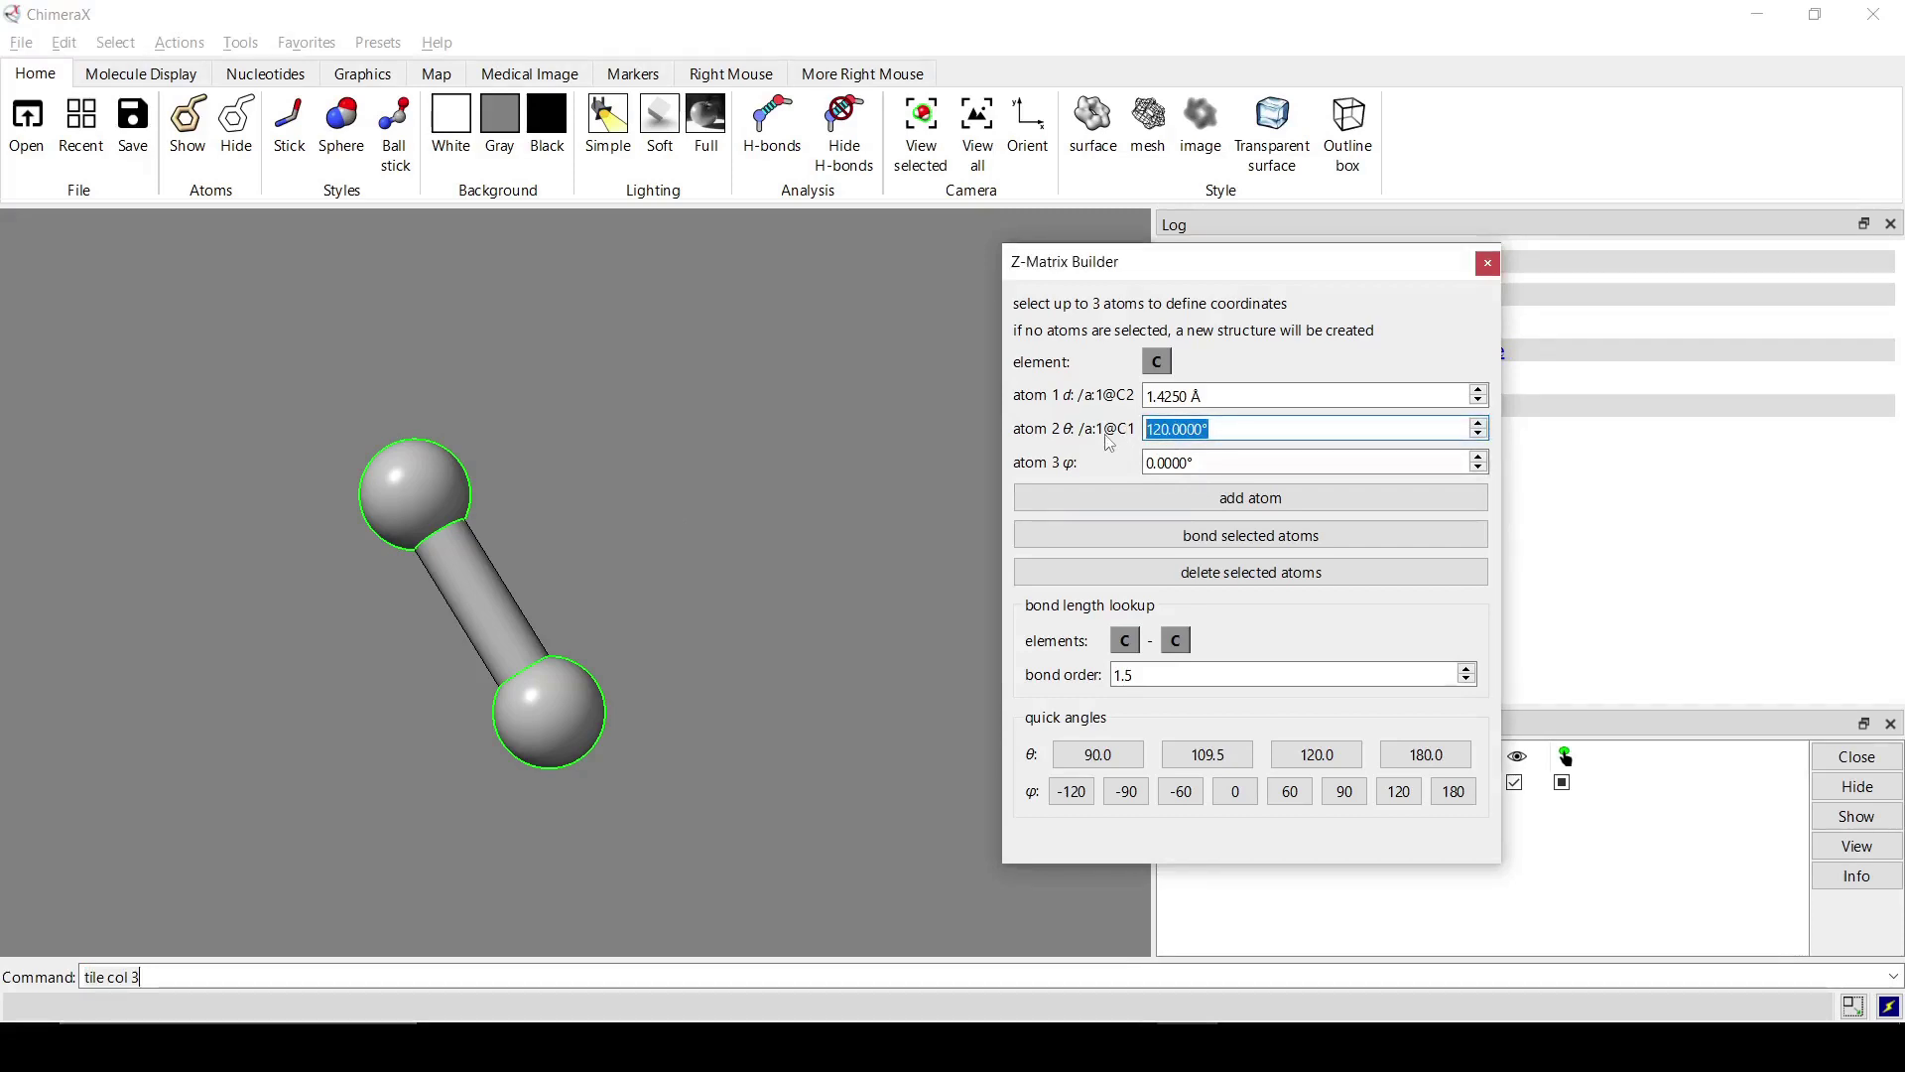
text(108)
key(Return)
click(1239, 469)
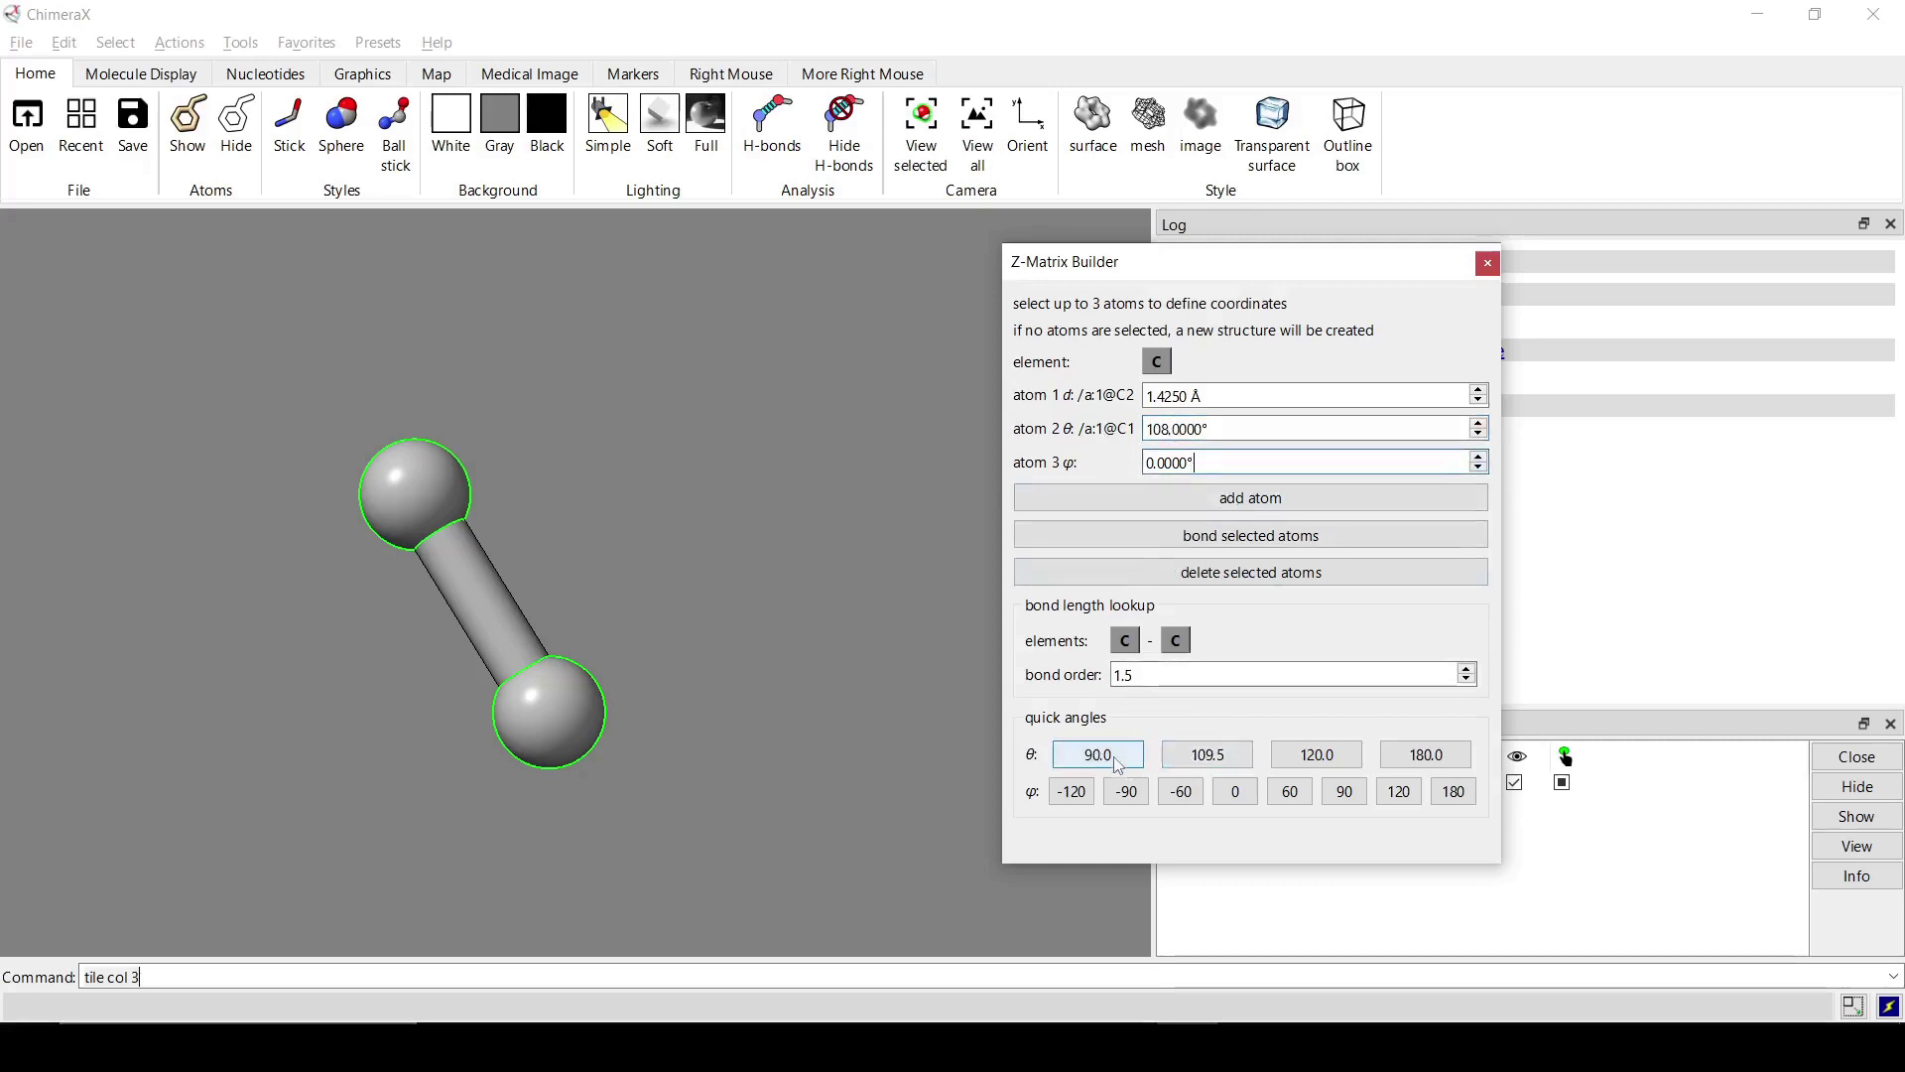
Try the preset bond angles (90°, 109.5°, 120°, 180°), then re-enter 108° for θ
click(1207, 756)
click(1316, 757)
click(1414, 754)
click(1097, 756)
click(1234, 756)
click(1292, 760)
drag(1212, 429, 1132, 432)
text(108)
key(Return)
Add carbons C3, C4 and C5 to the chain at 108° angles
click(1175, 501)
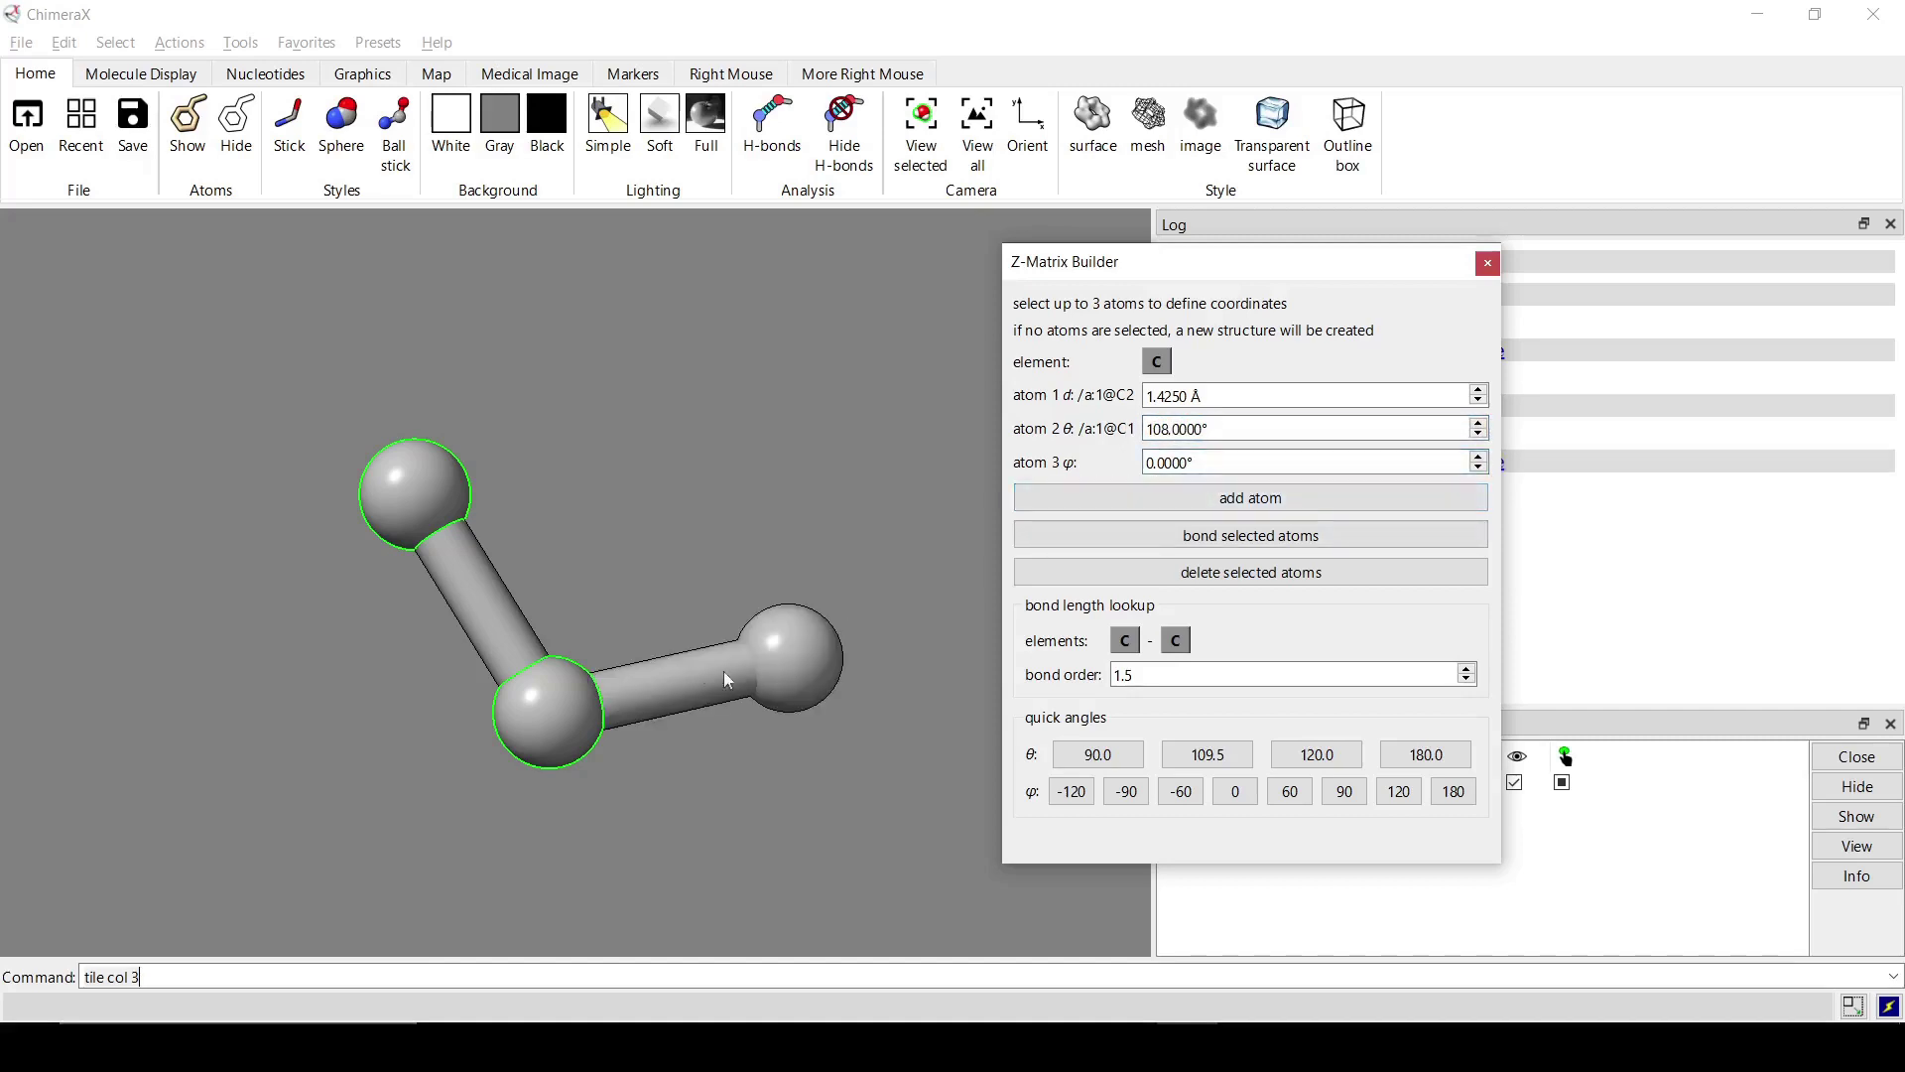
drag(697, 665, 579, 687)
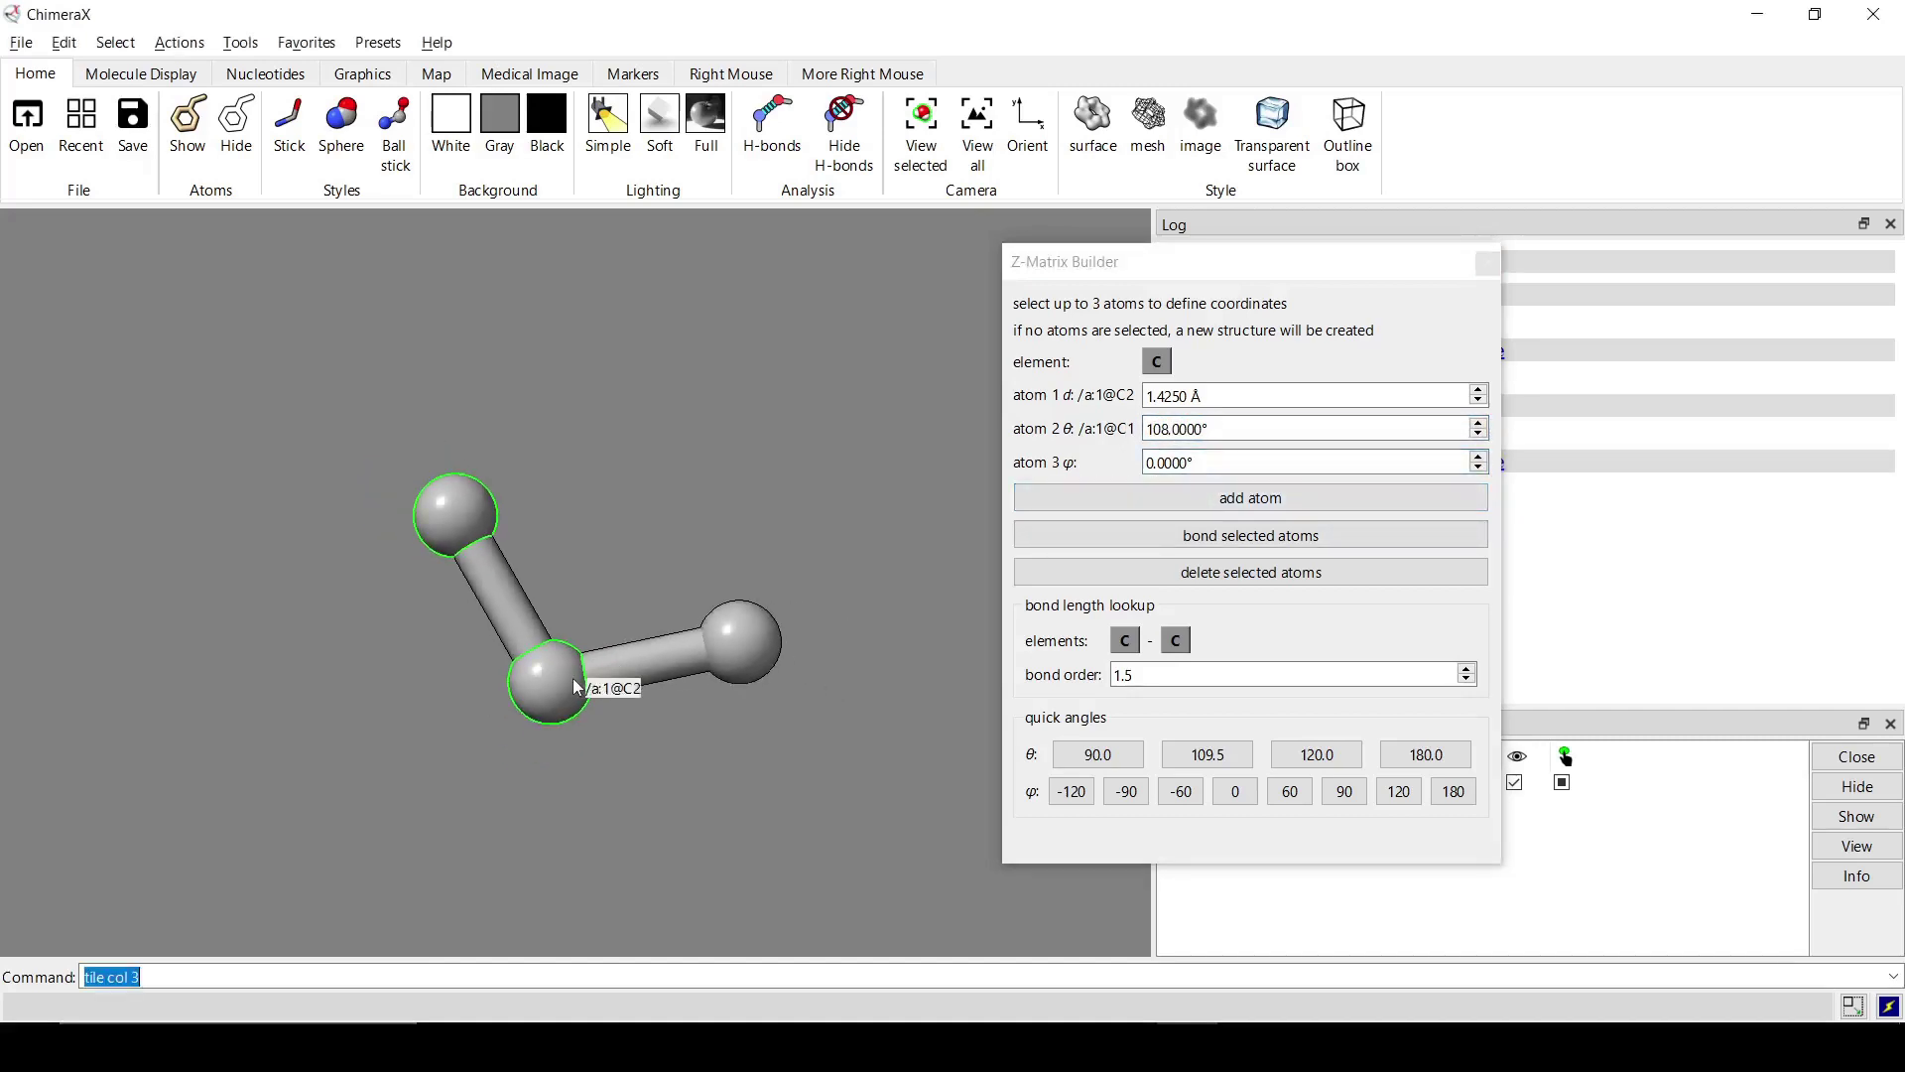
ctrl+shift+click(747, 651)
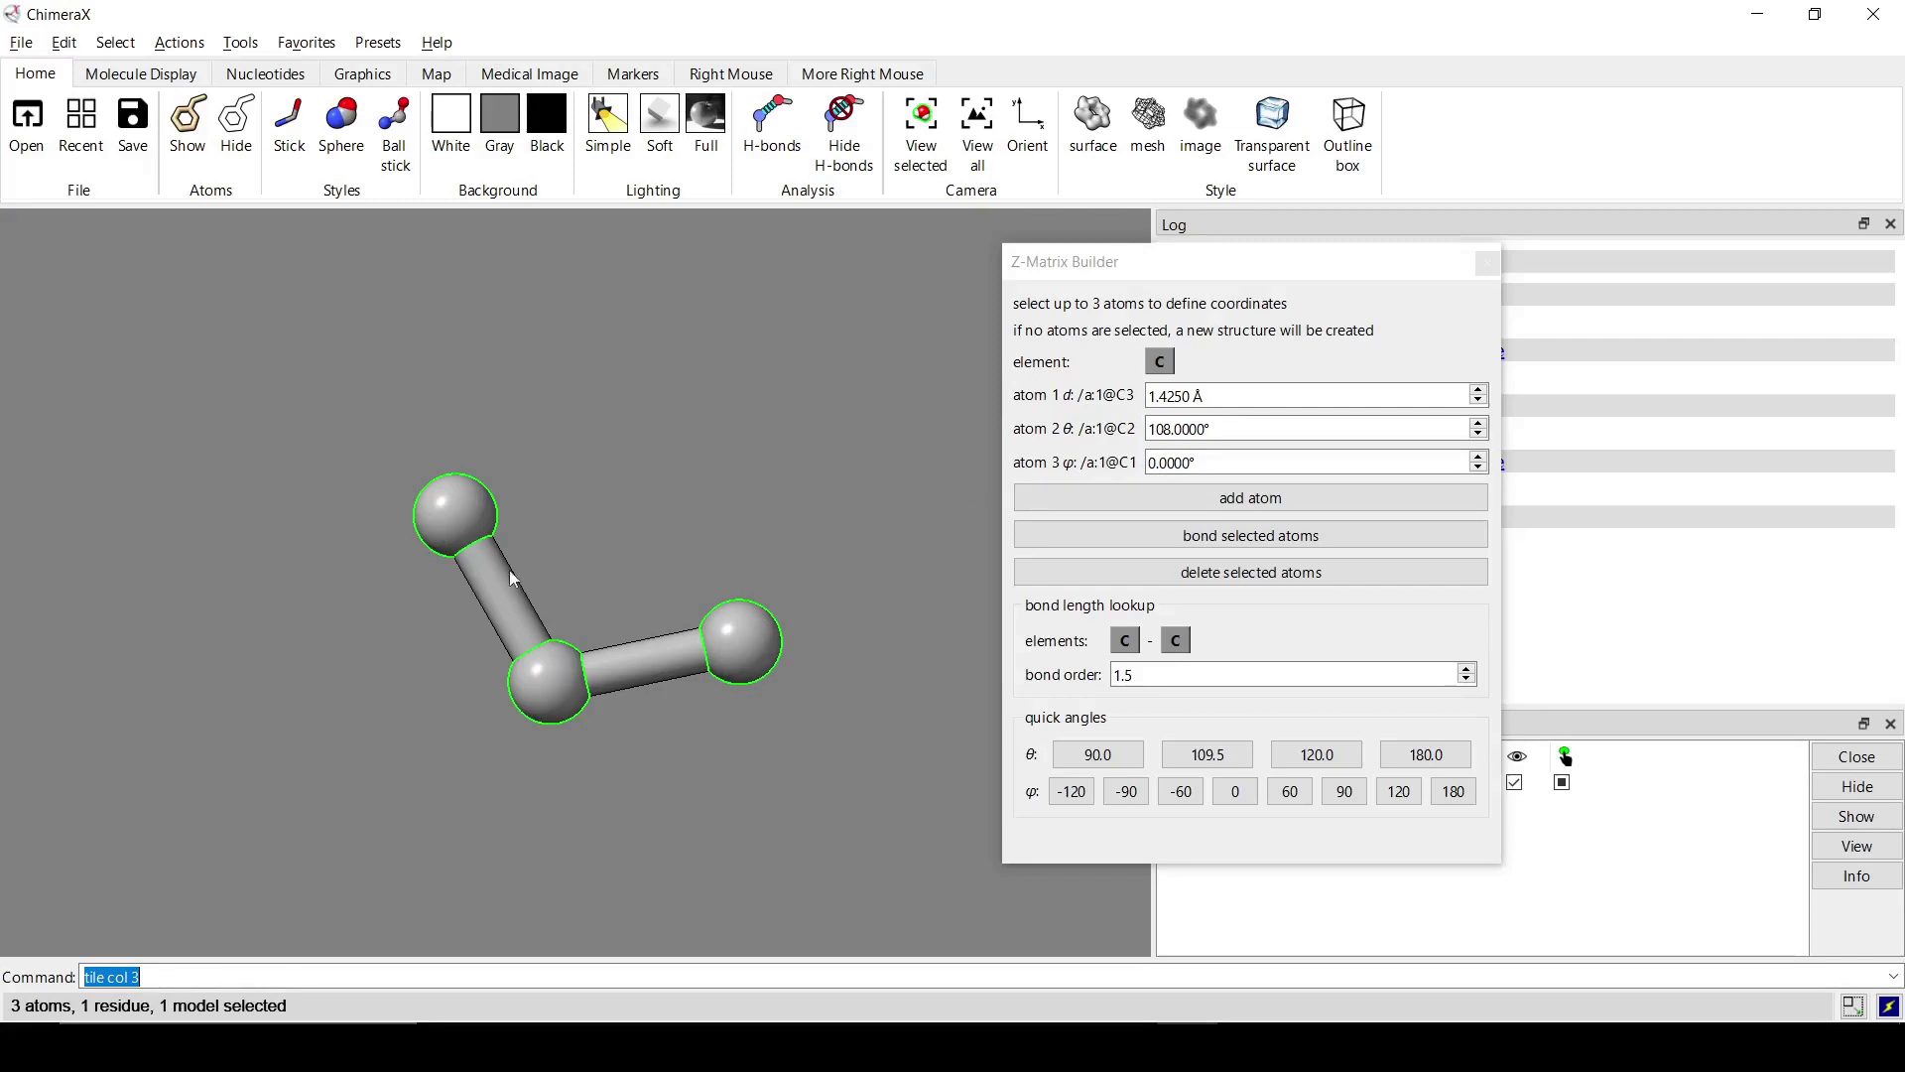
mouse_move(829, 654)
mouse_down()
mouse_move(621, 677)
mouse_move(834, 670)
mouse_up()
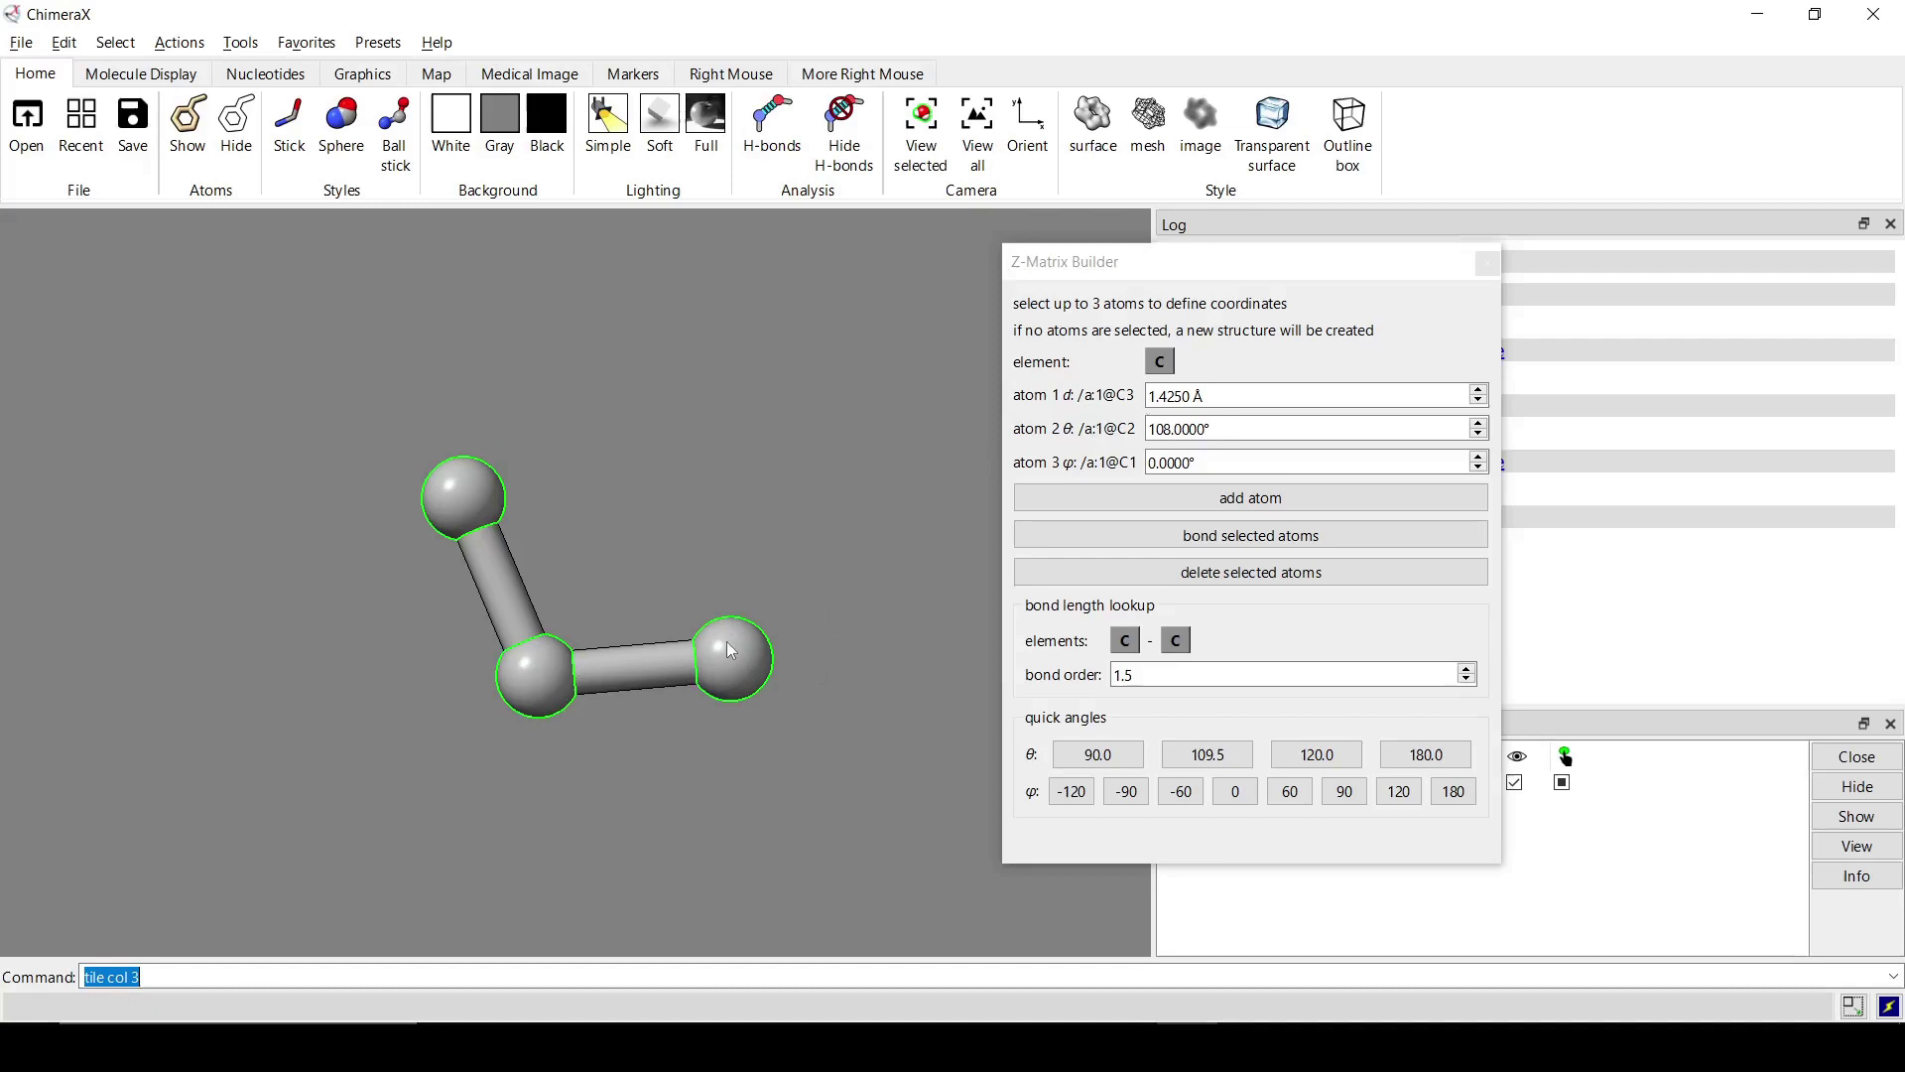
click(1101, 508)
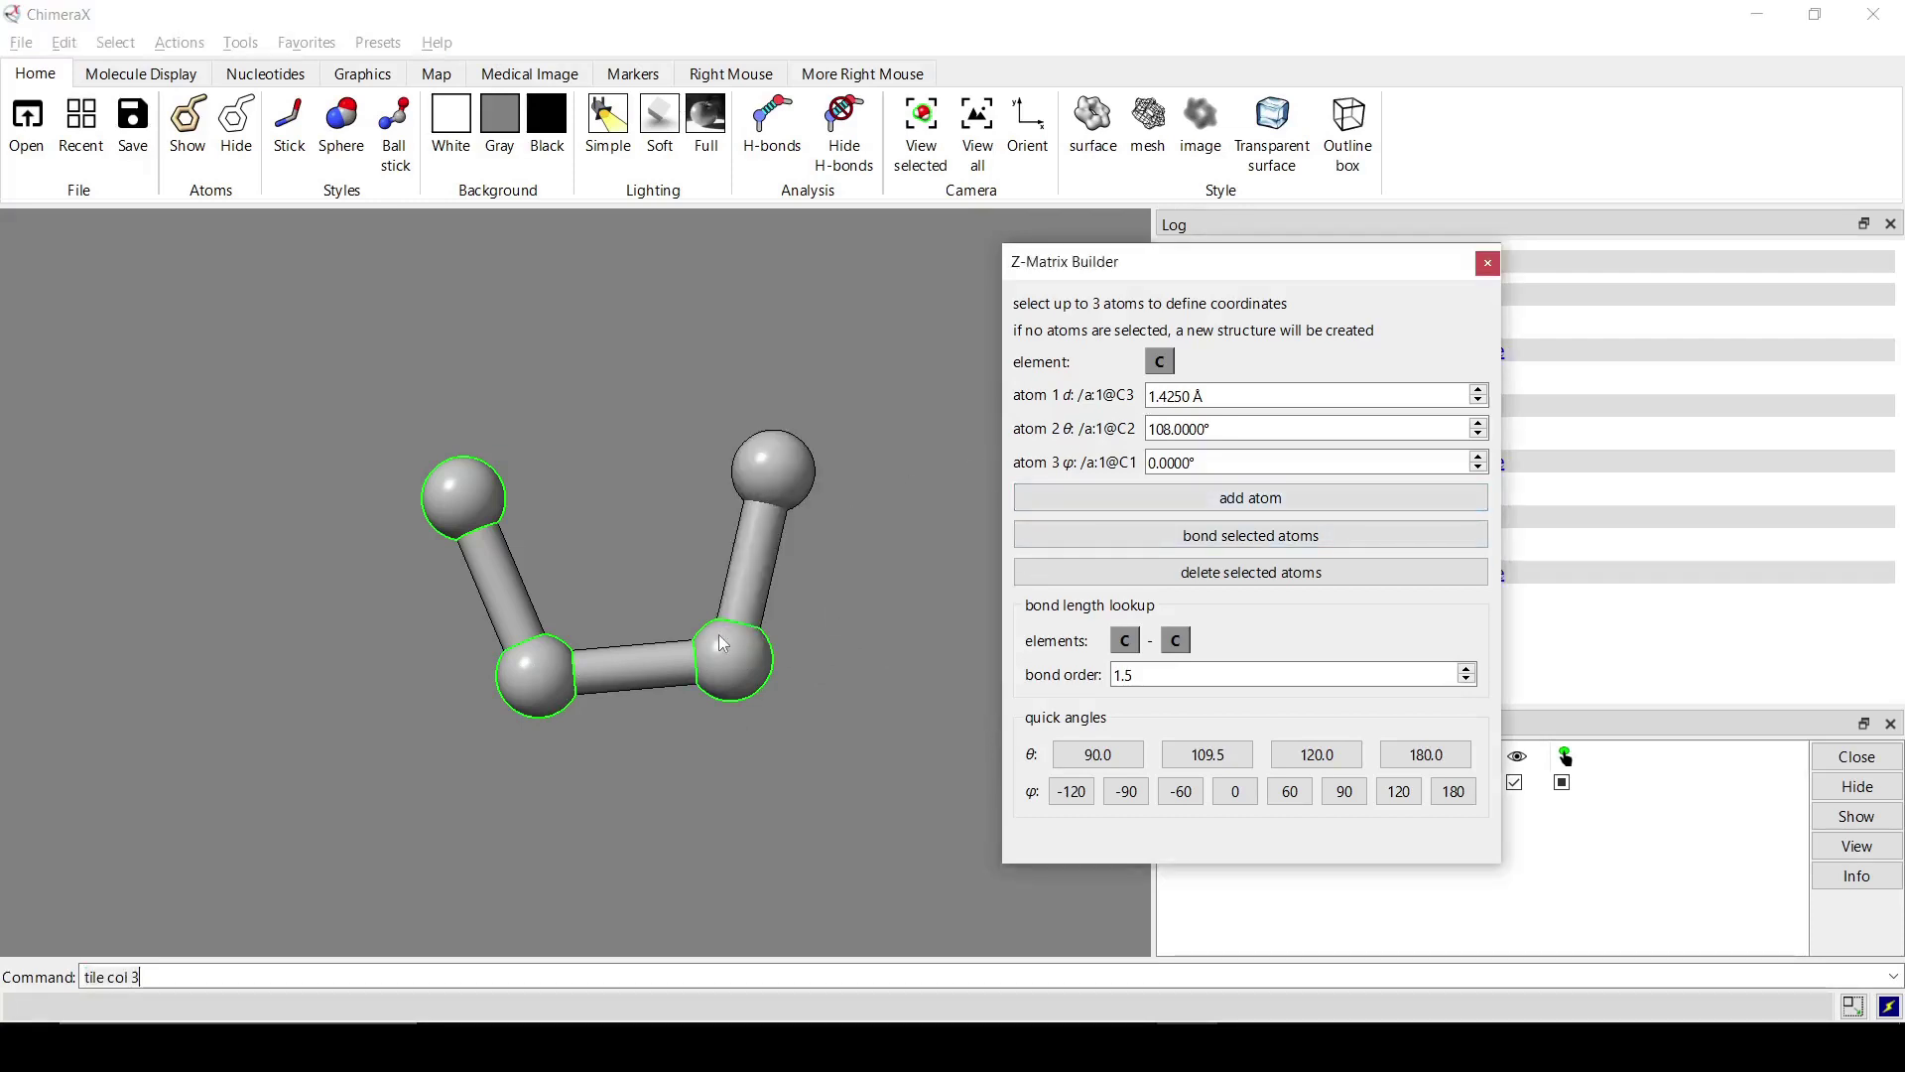
click(714, 598)
click(1059, 506)
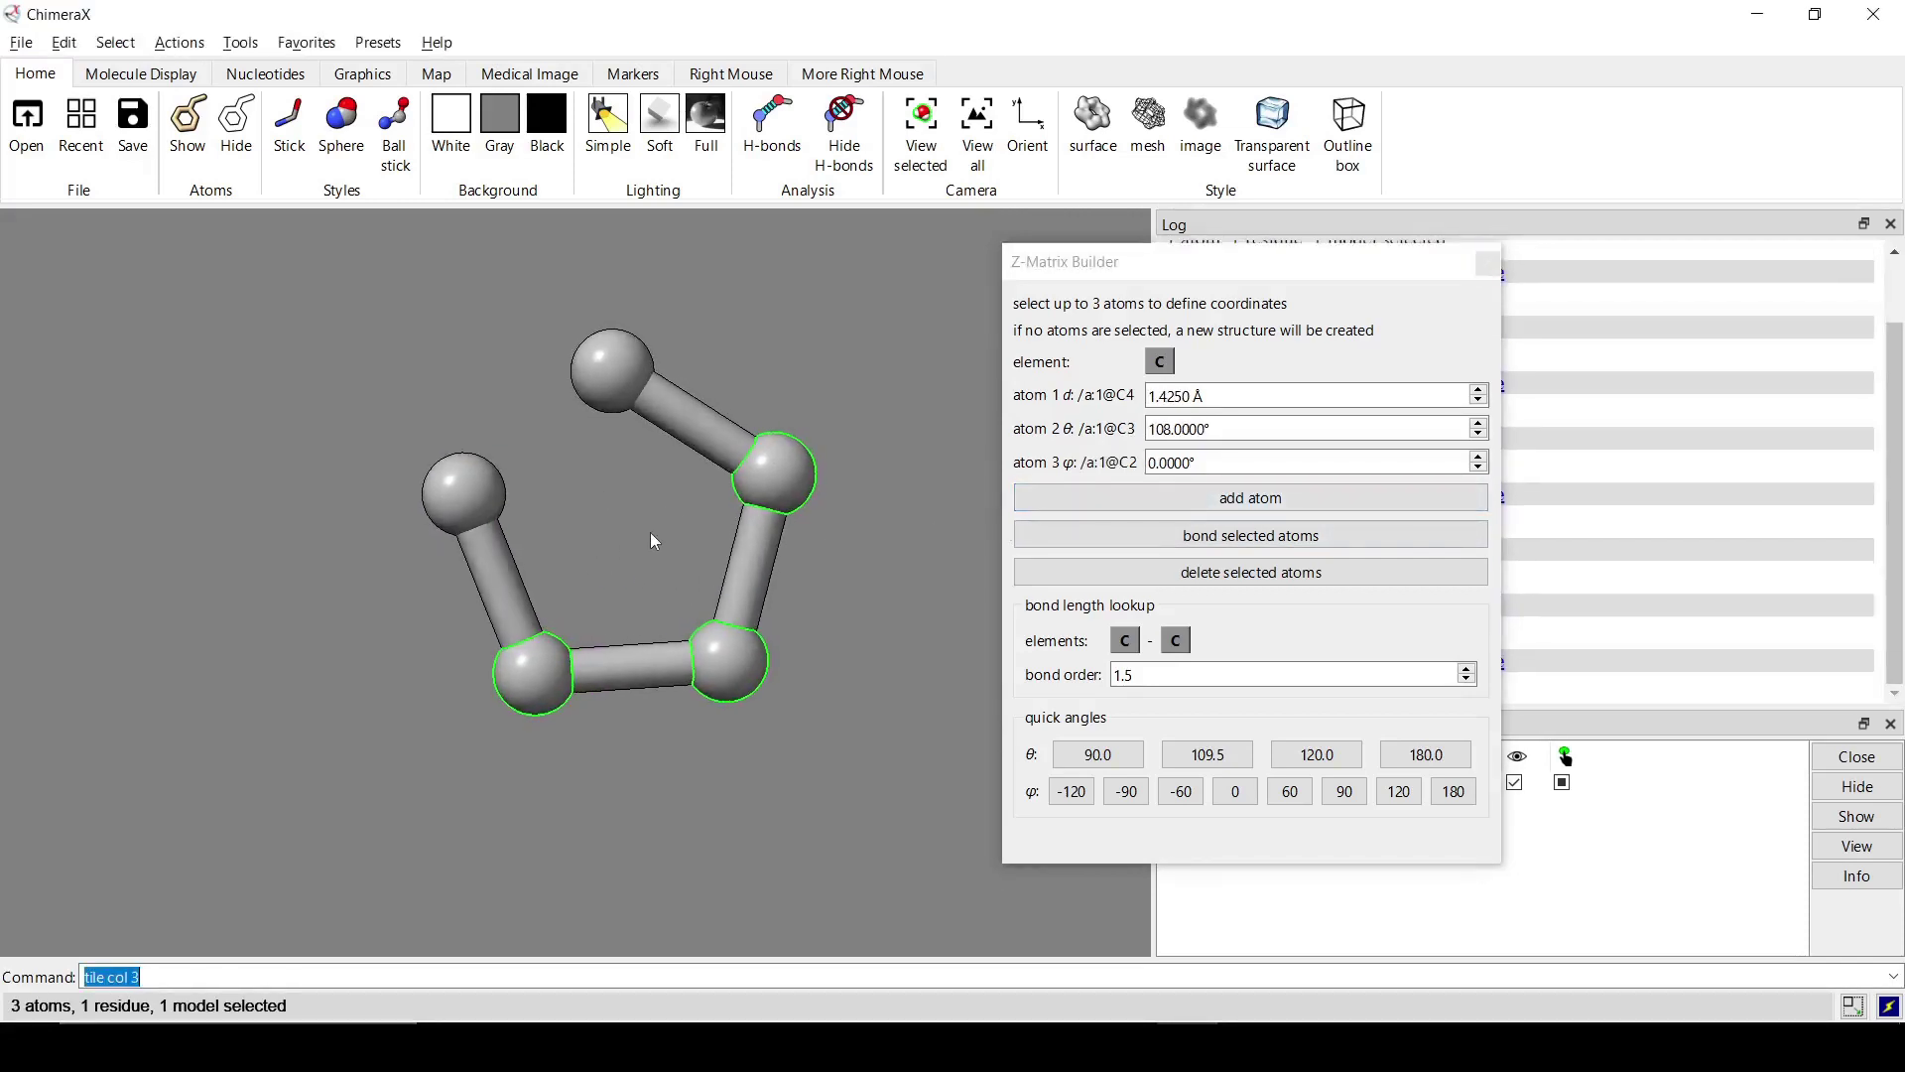
Bond the two end carbons to close the five-membered ring, then clear the selection
ctrl+click(492, 494)
ctrl+shift+click(616, 372)
click(1058, 531)
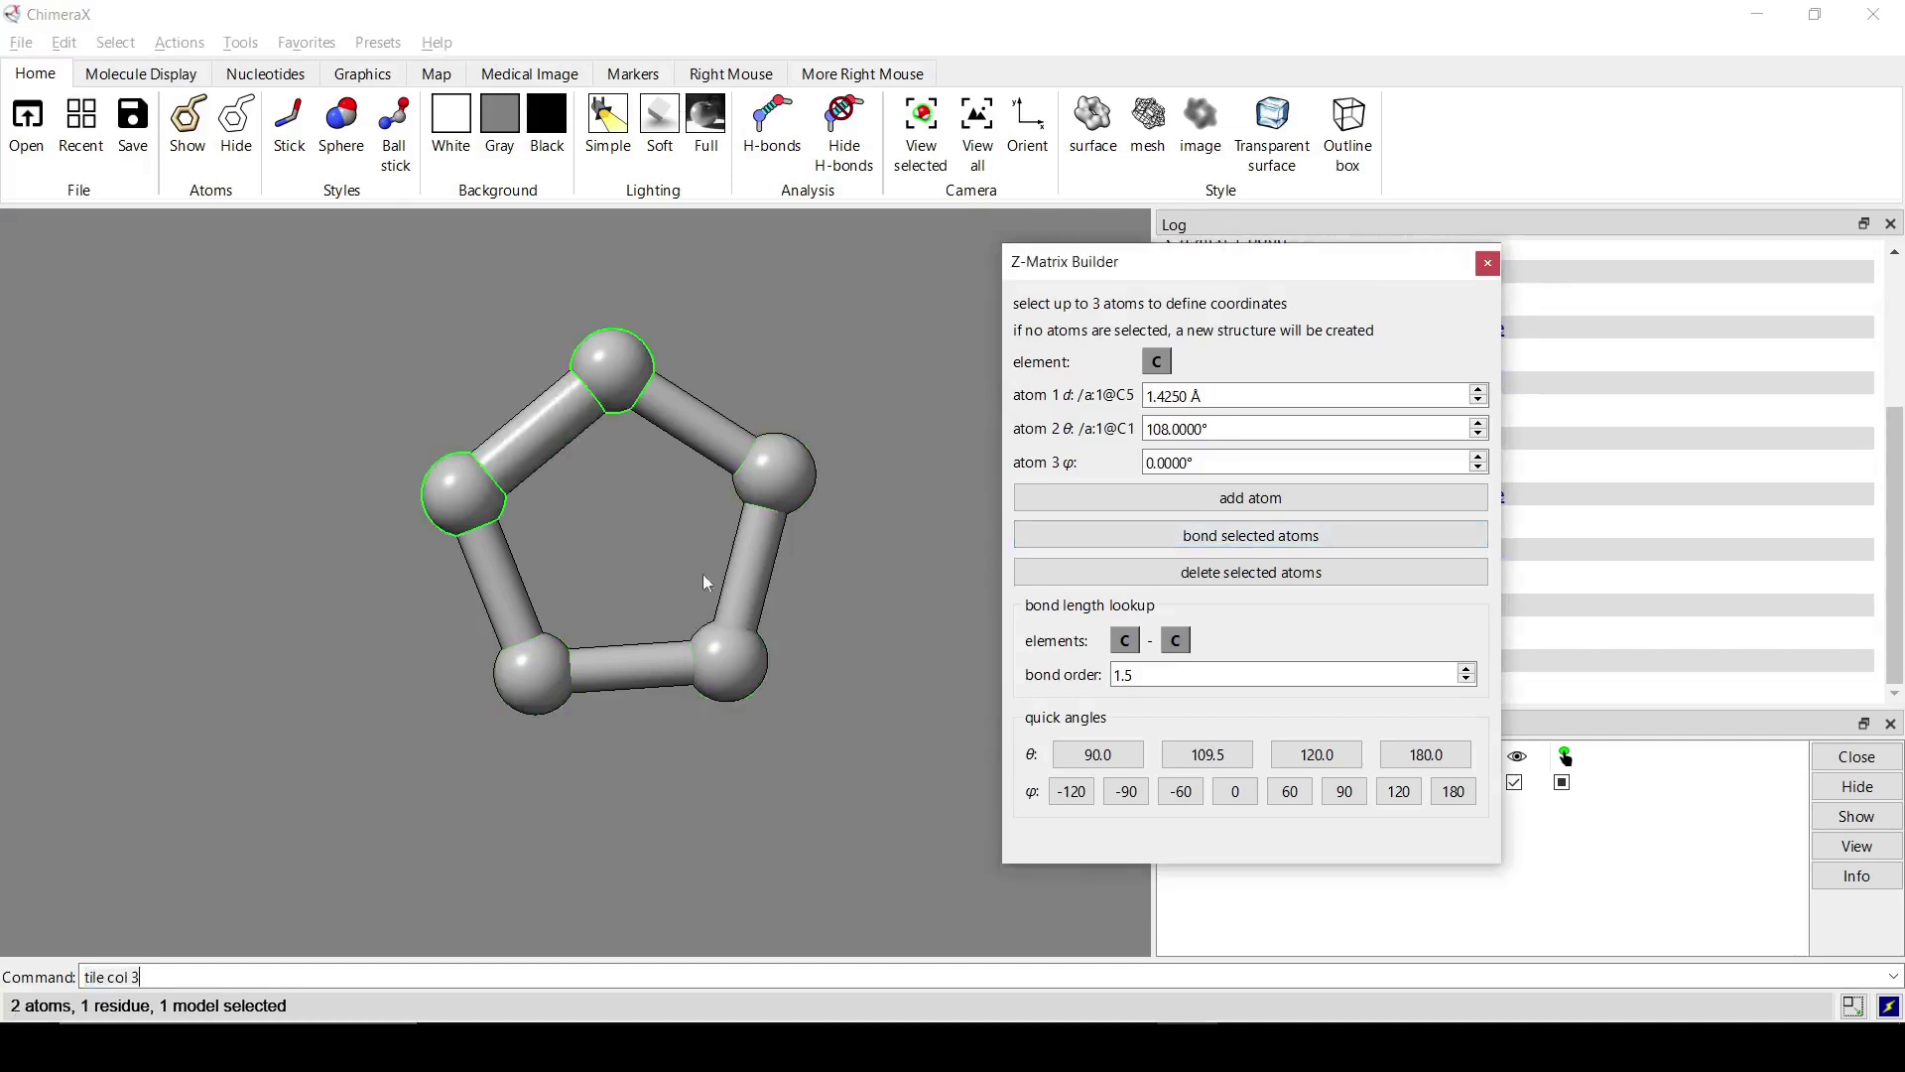
ctrl+click(627, 534)
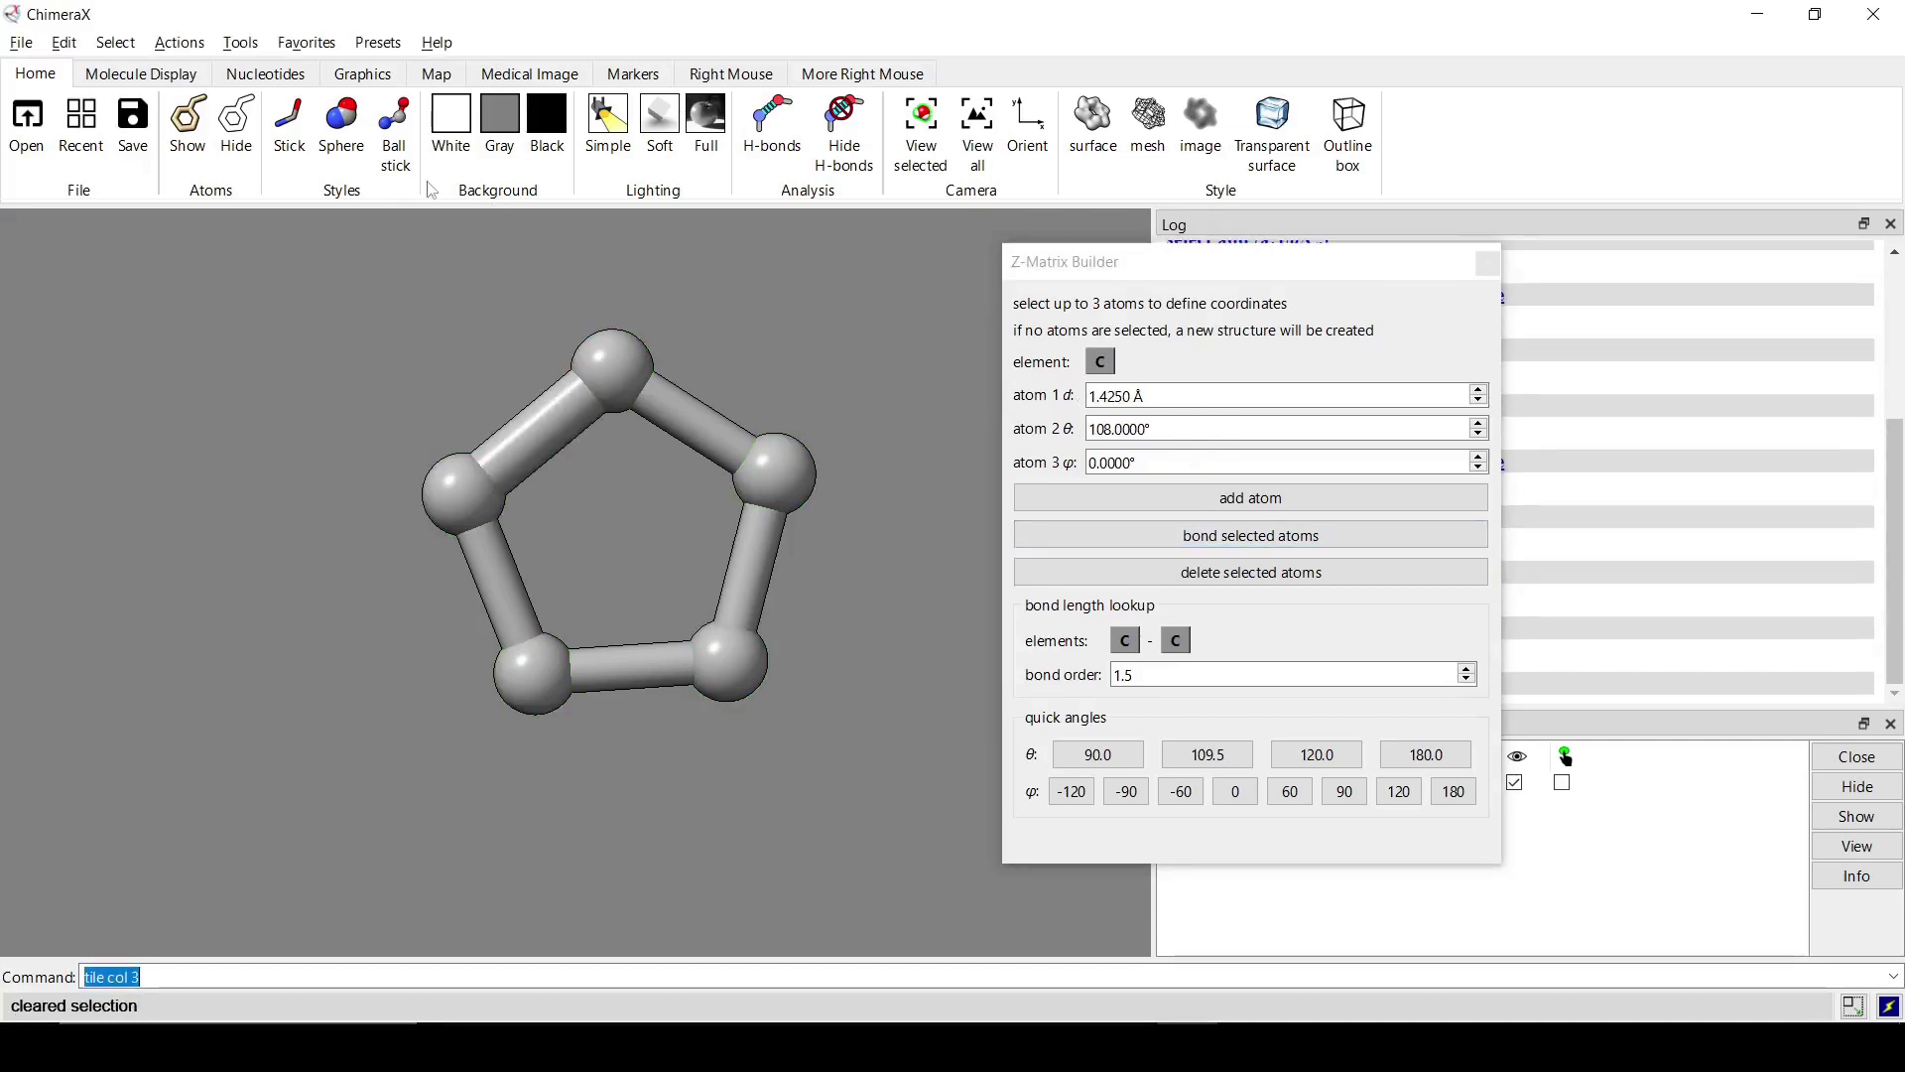
Apply the SEQCROW display preset and shift the ring lower in the view
click(378, 43)
mouse_move(427, 192)
click(616, 198)
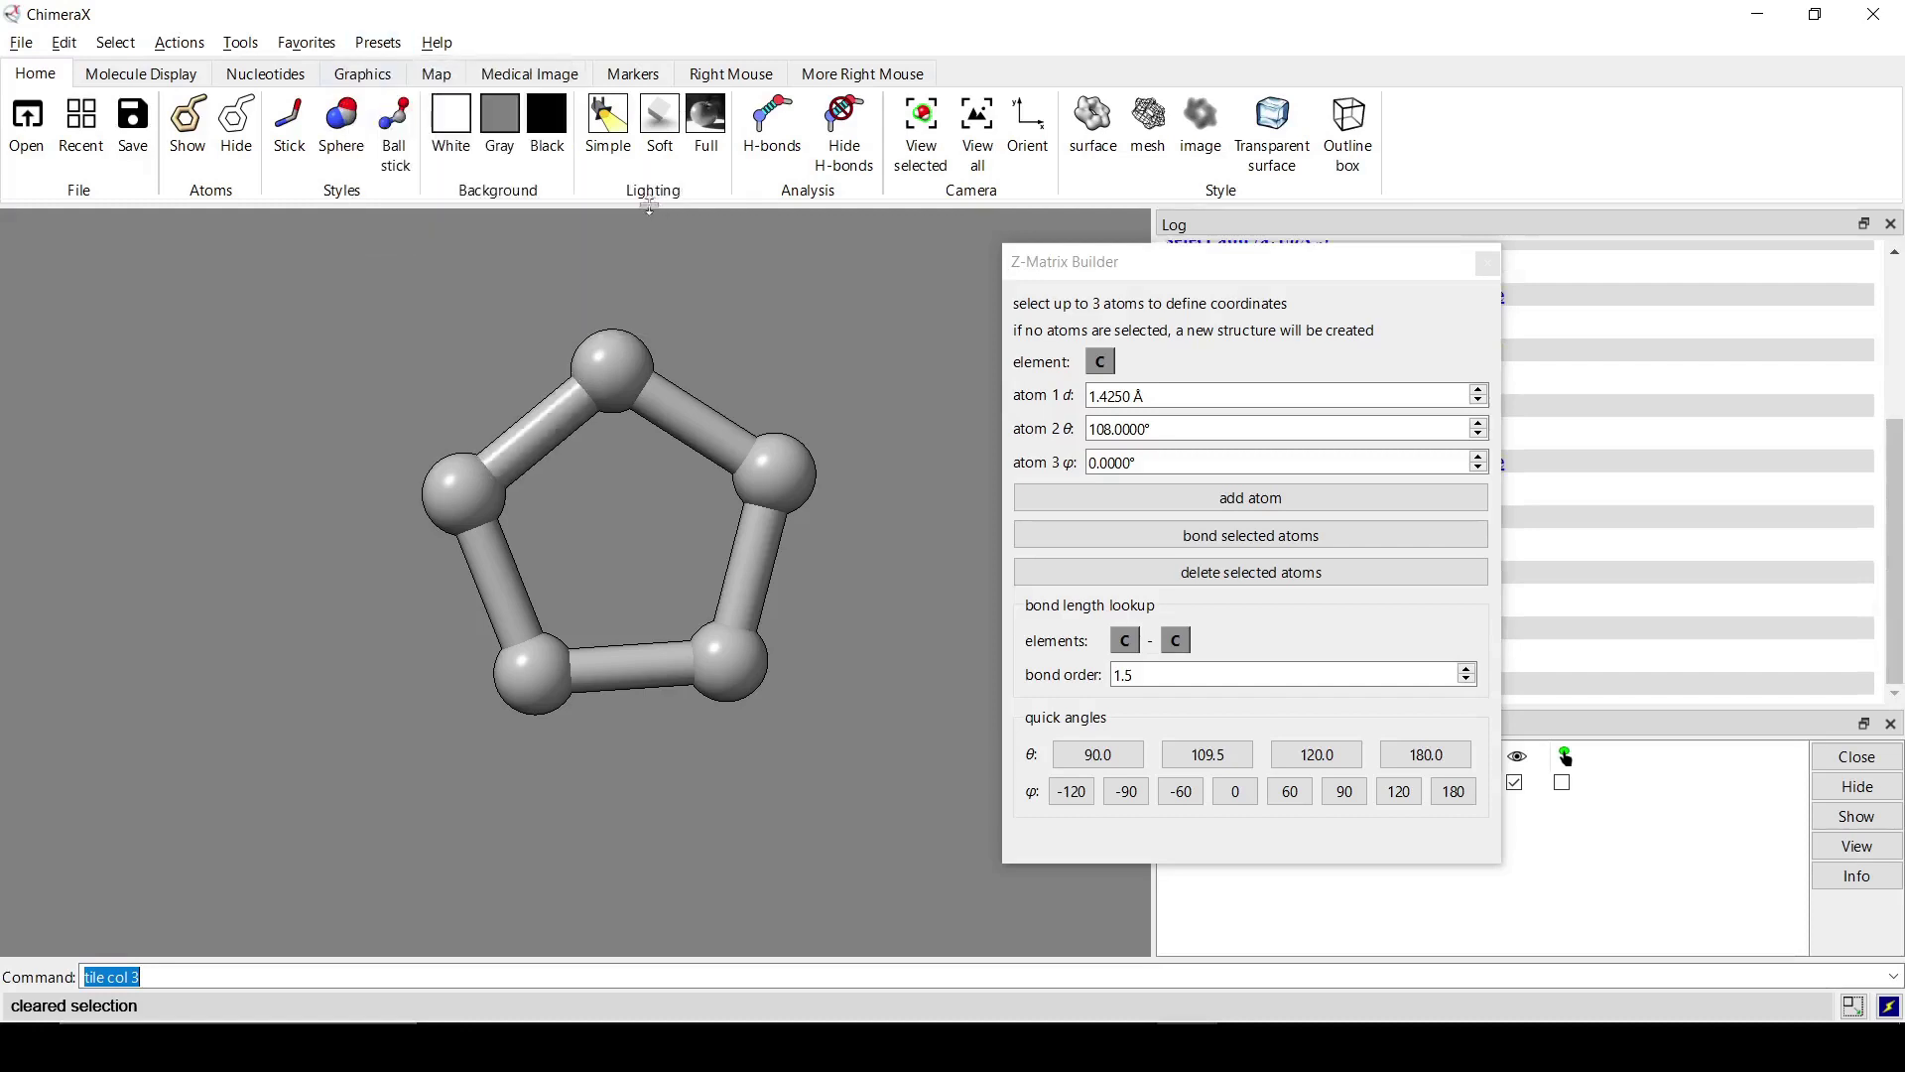
scroll(533, 486, down, 2)
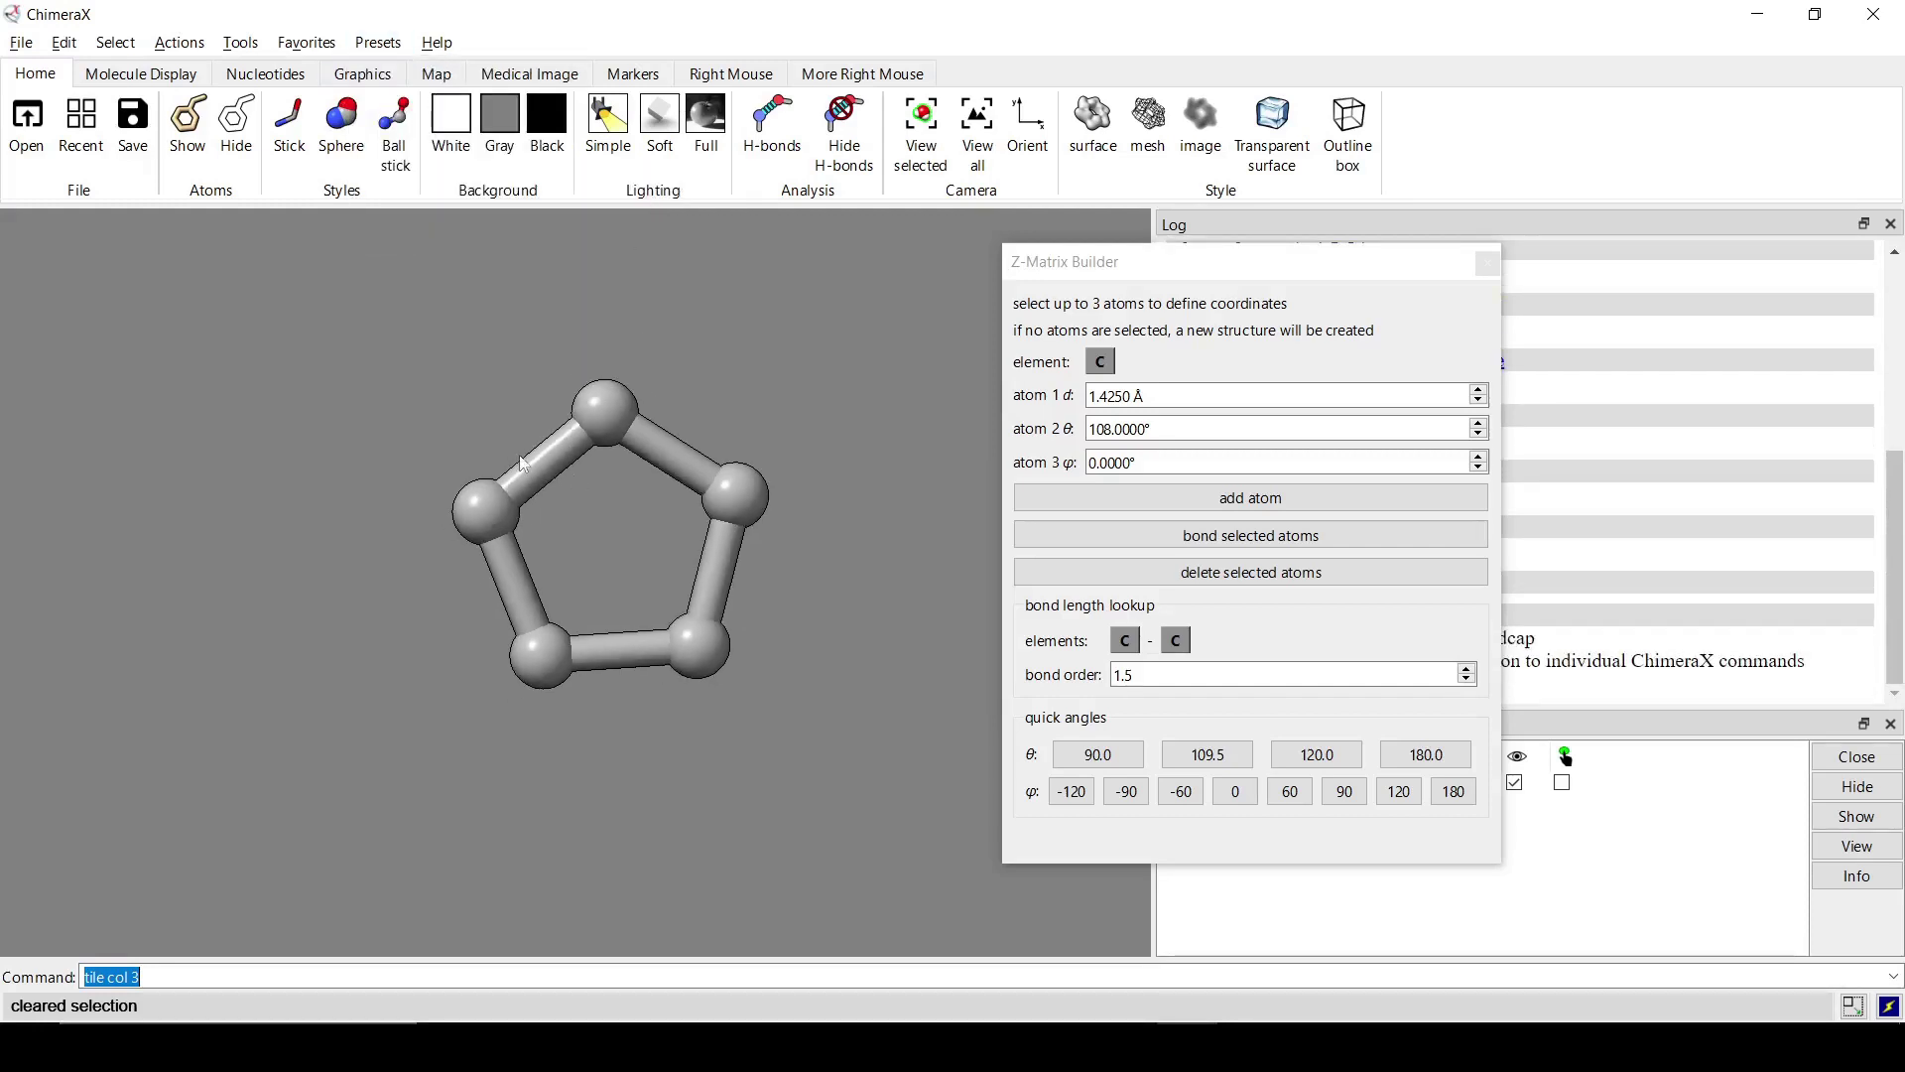
drag(525, 467, 575, 632)
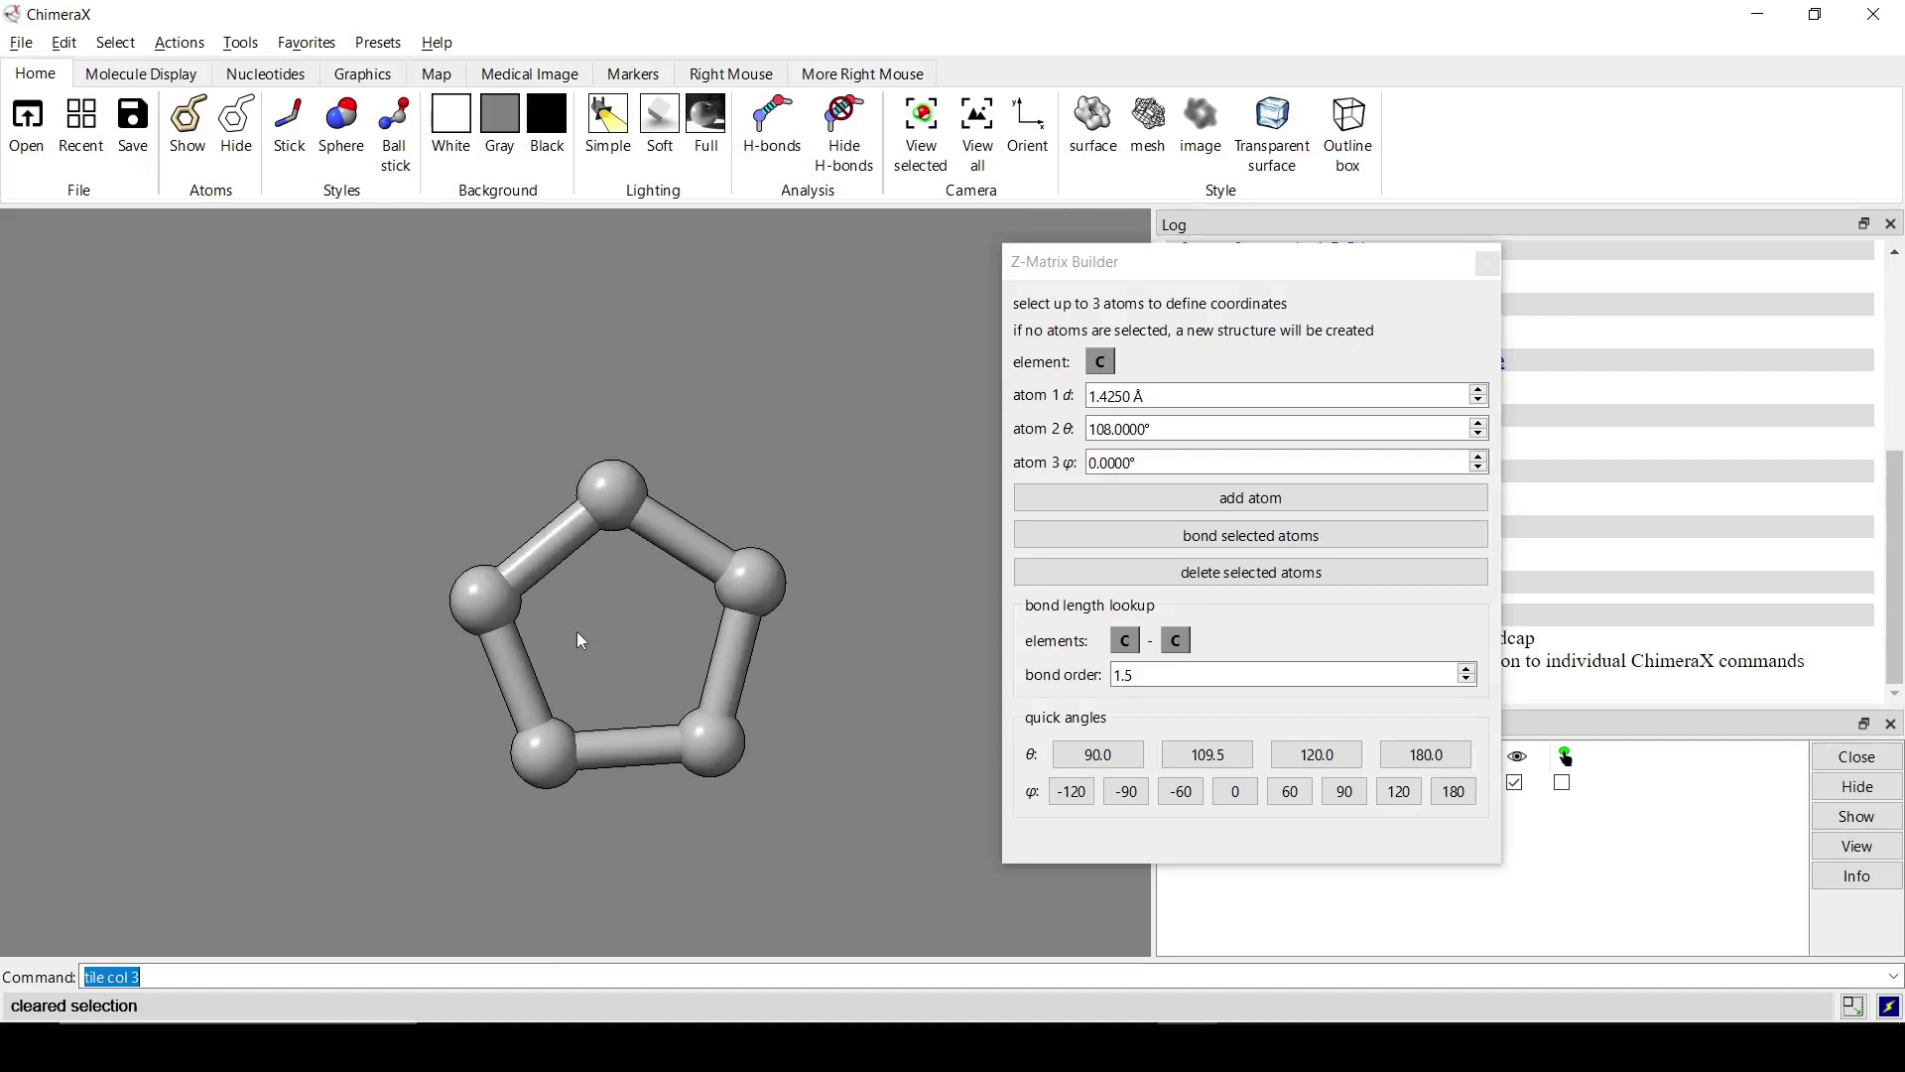
Set the new atom to hydrogen, bonded to carbon with bond order 1.0
click(1116, 367)
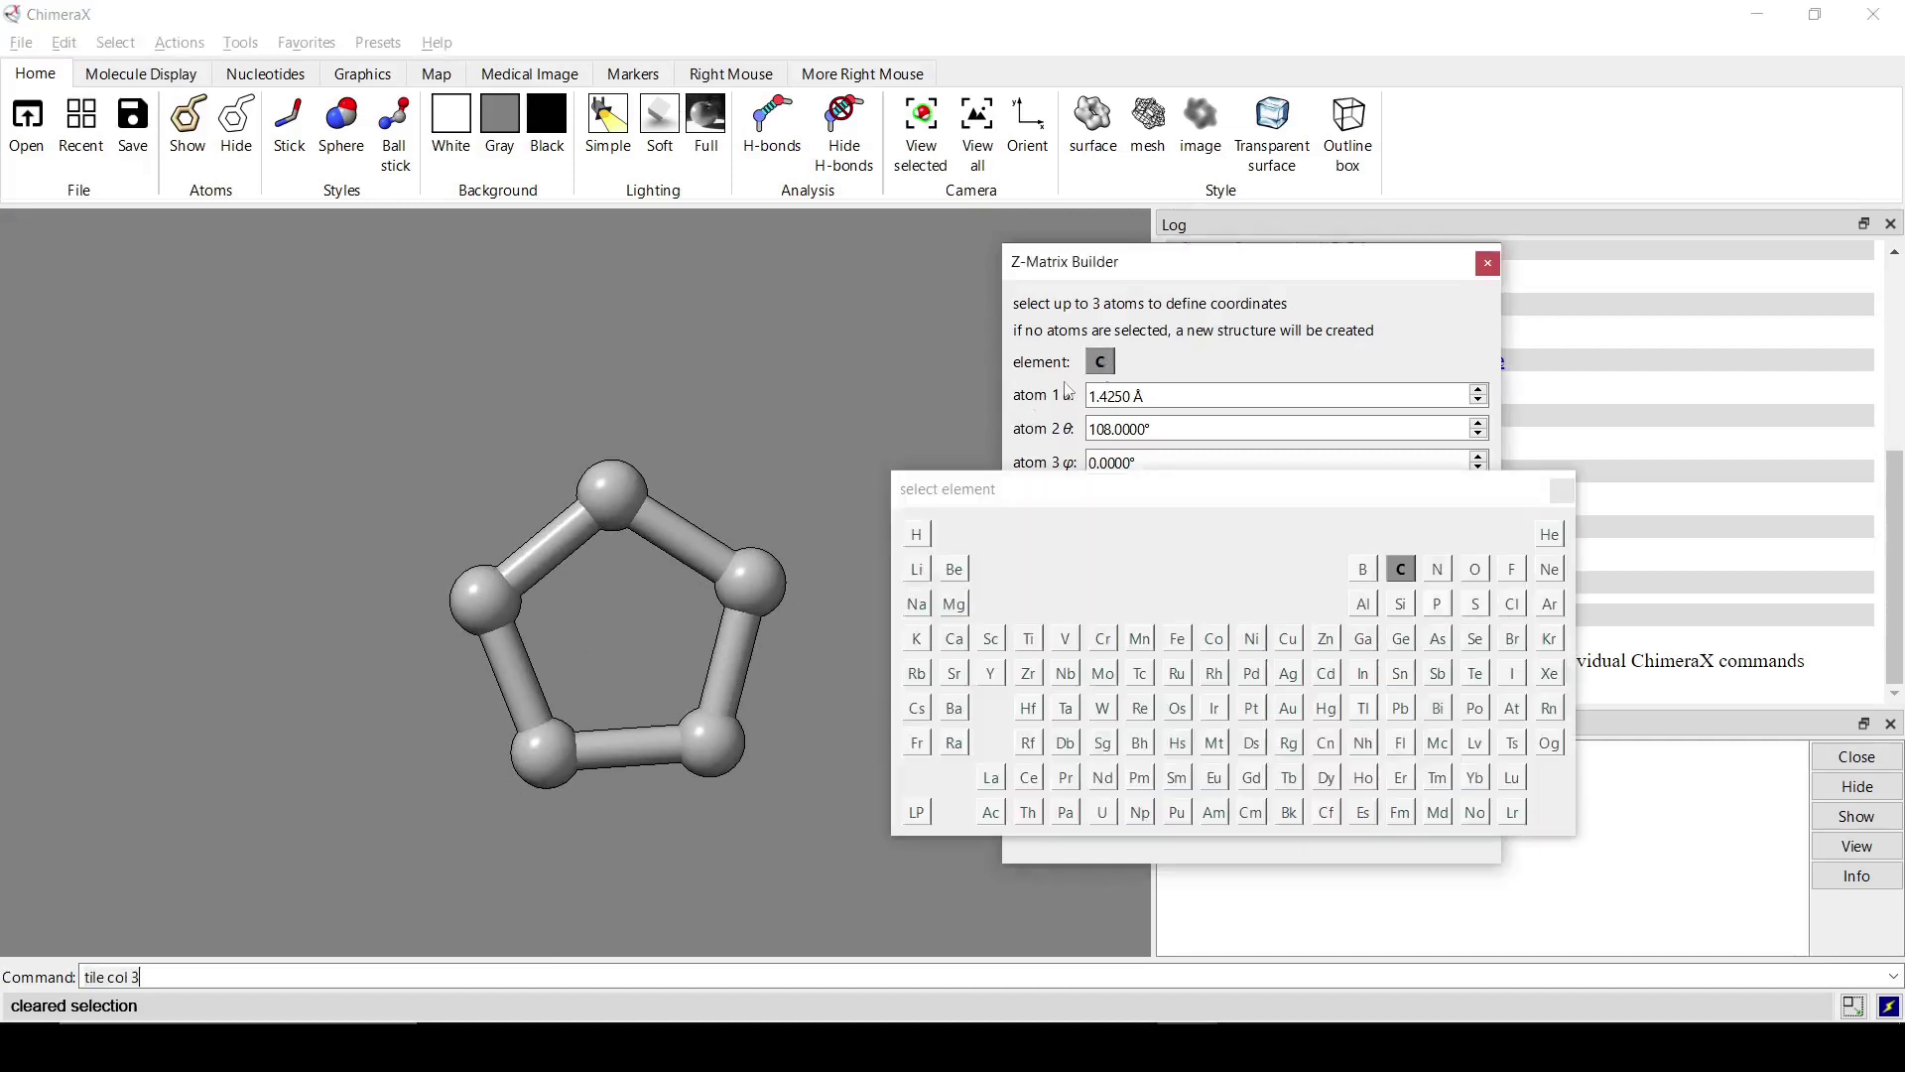
click(909, 526)
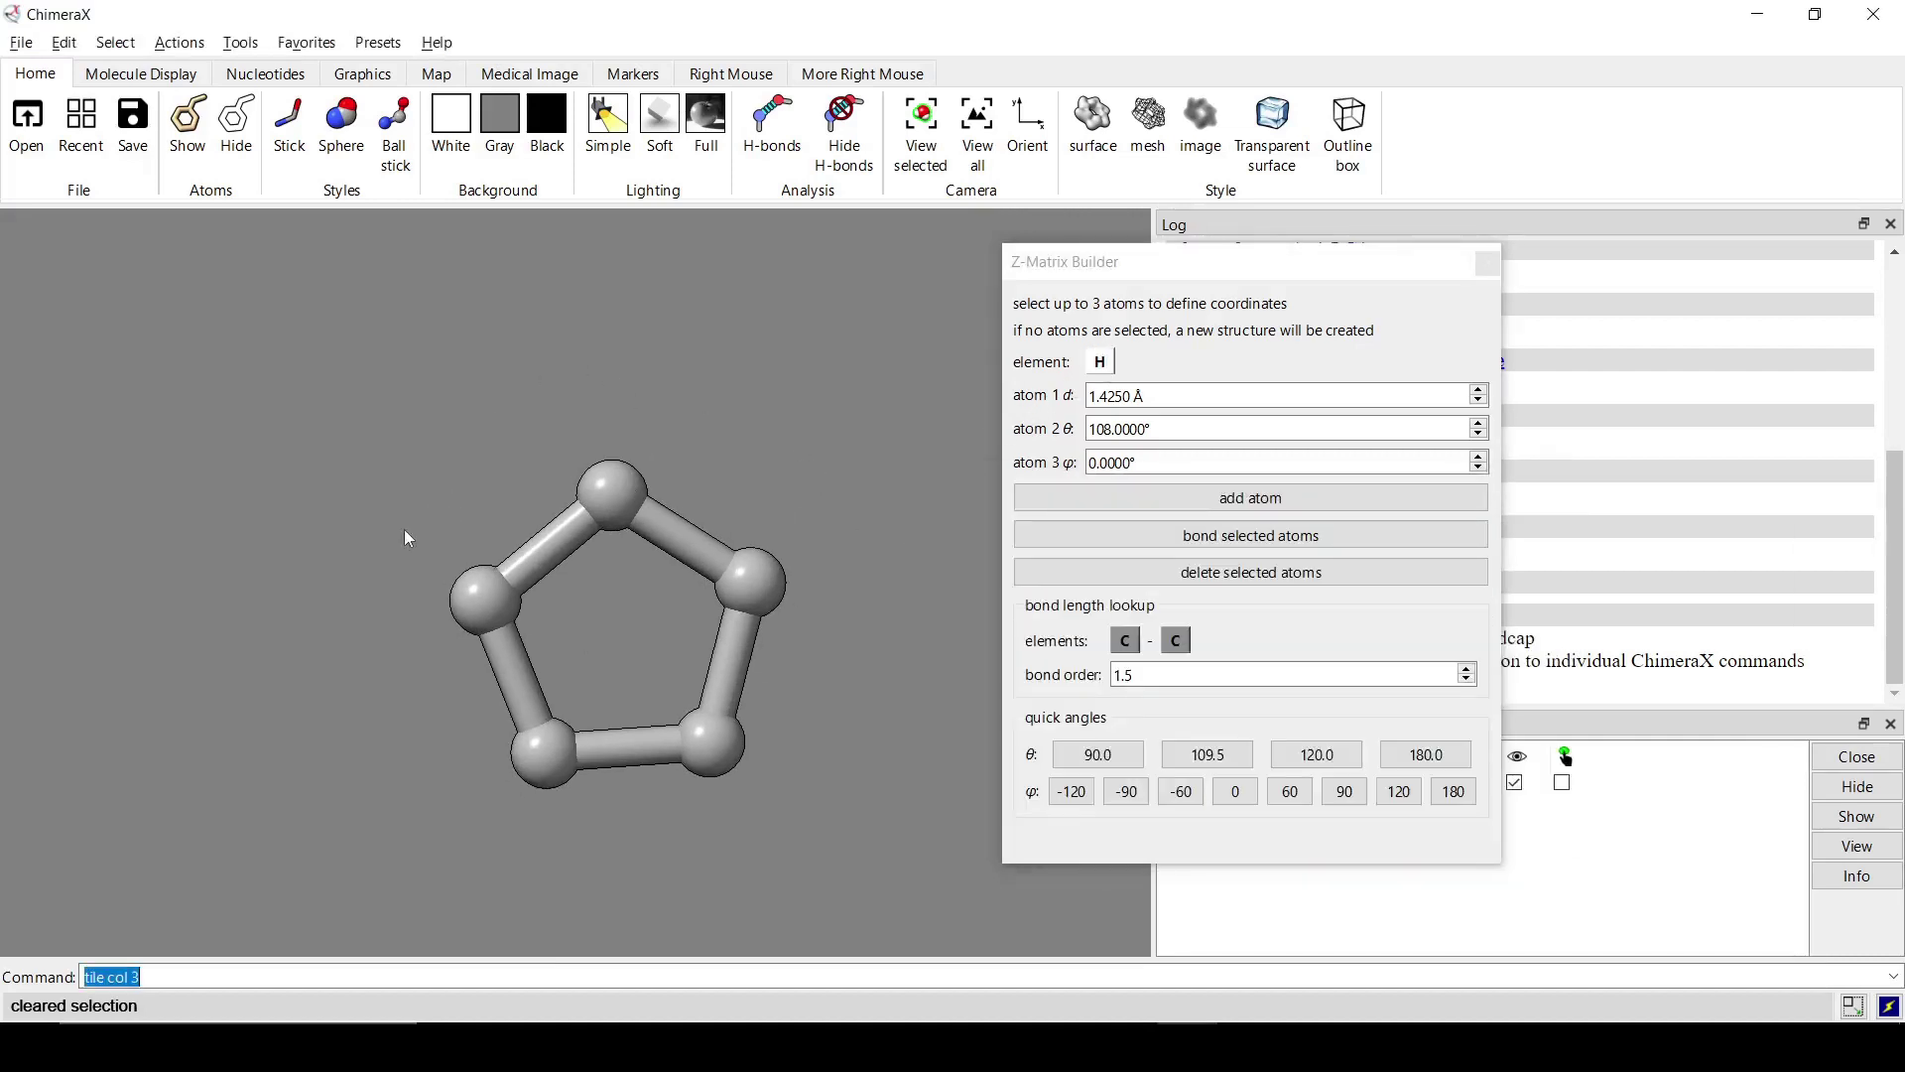
click(1127, 641)
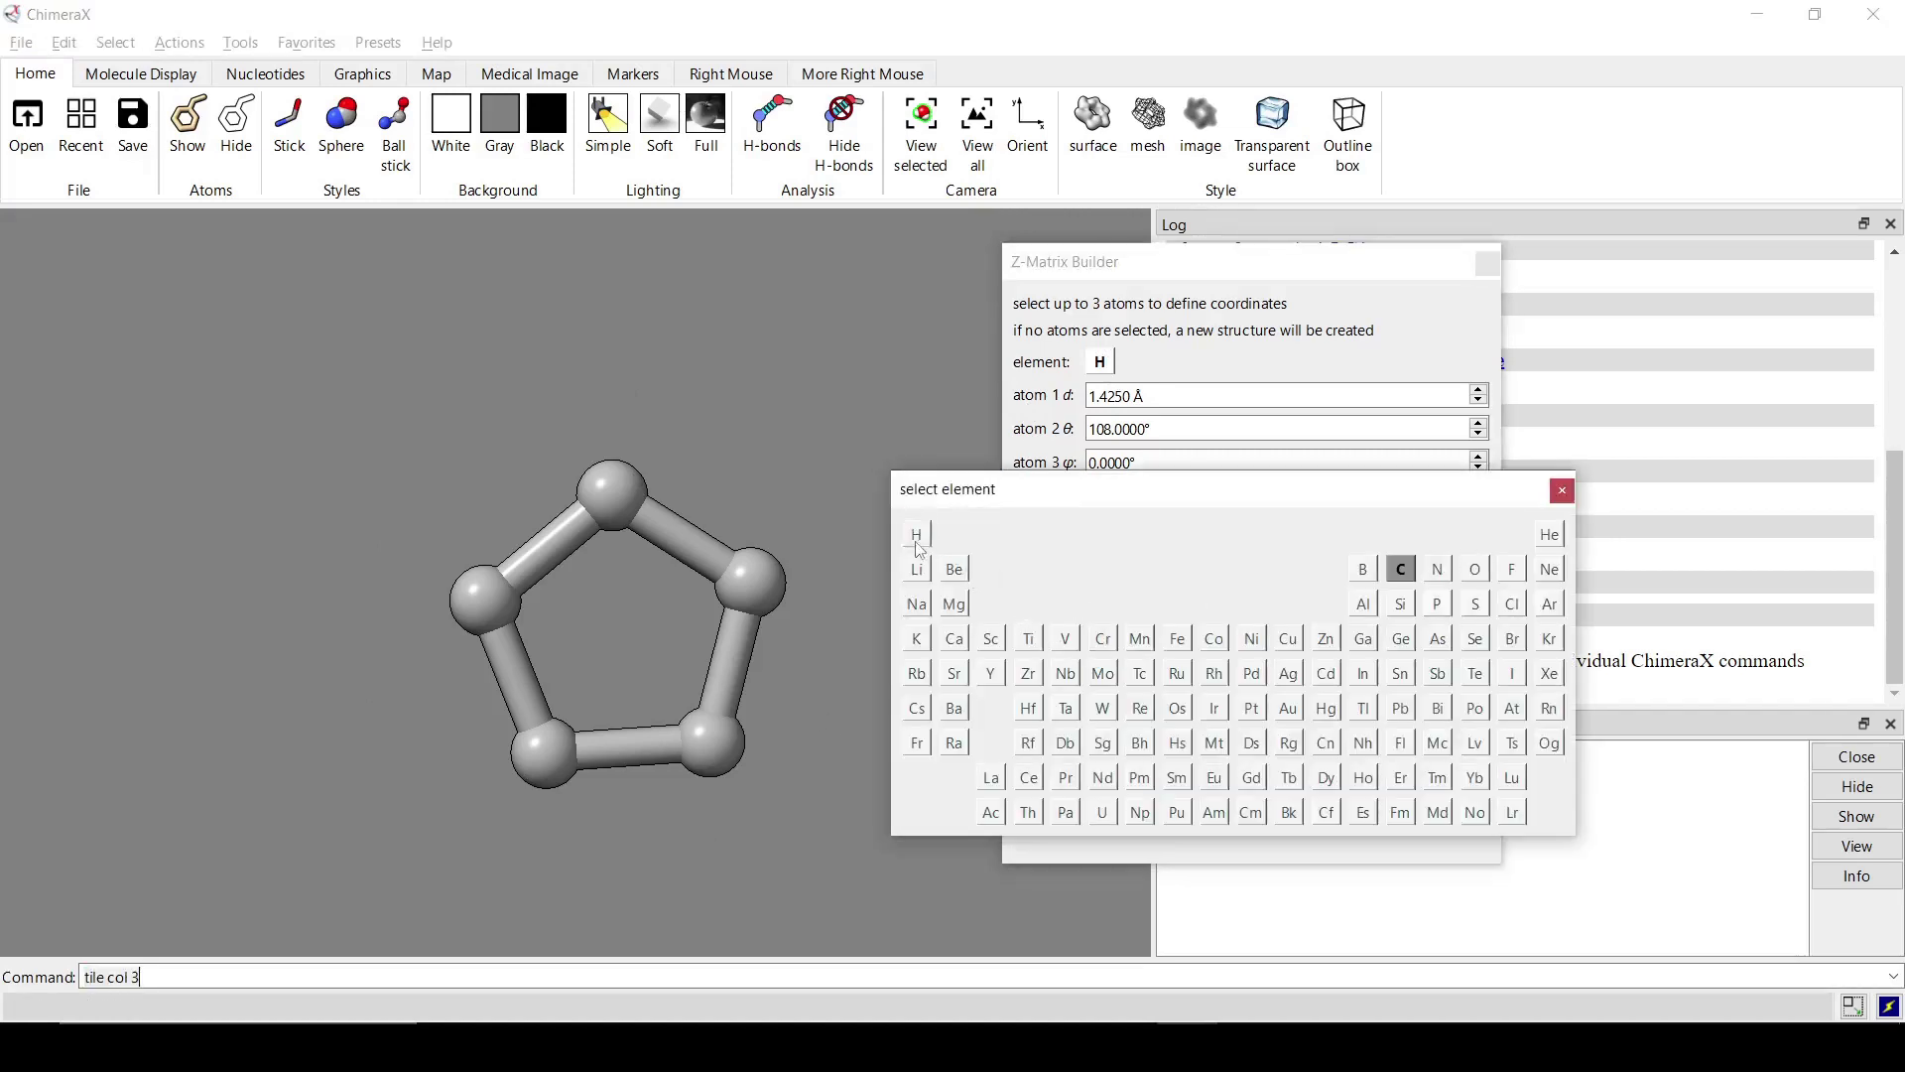
click(914, 545)
click(1204, 674)
click(1206, 673)
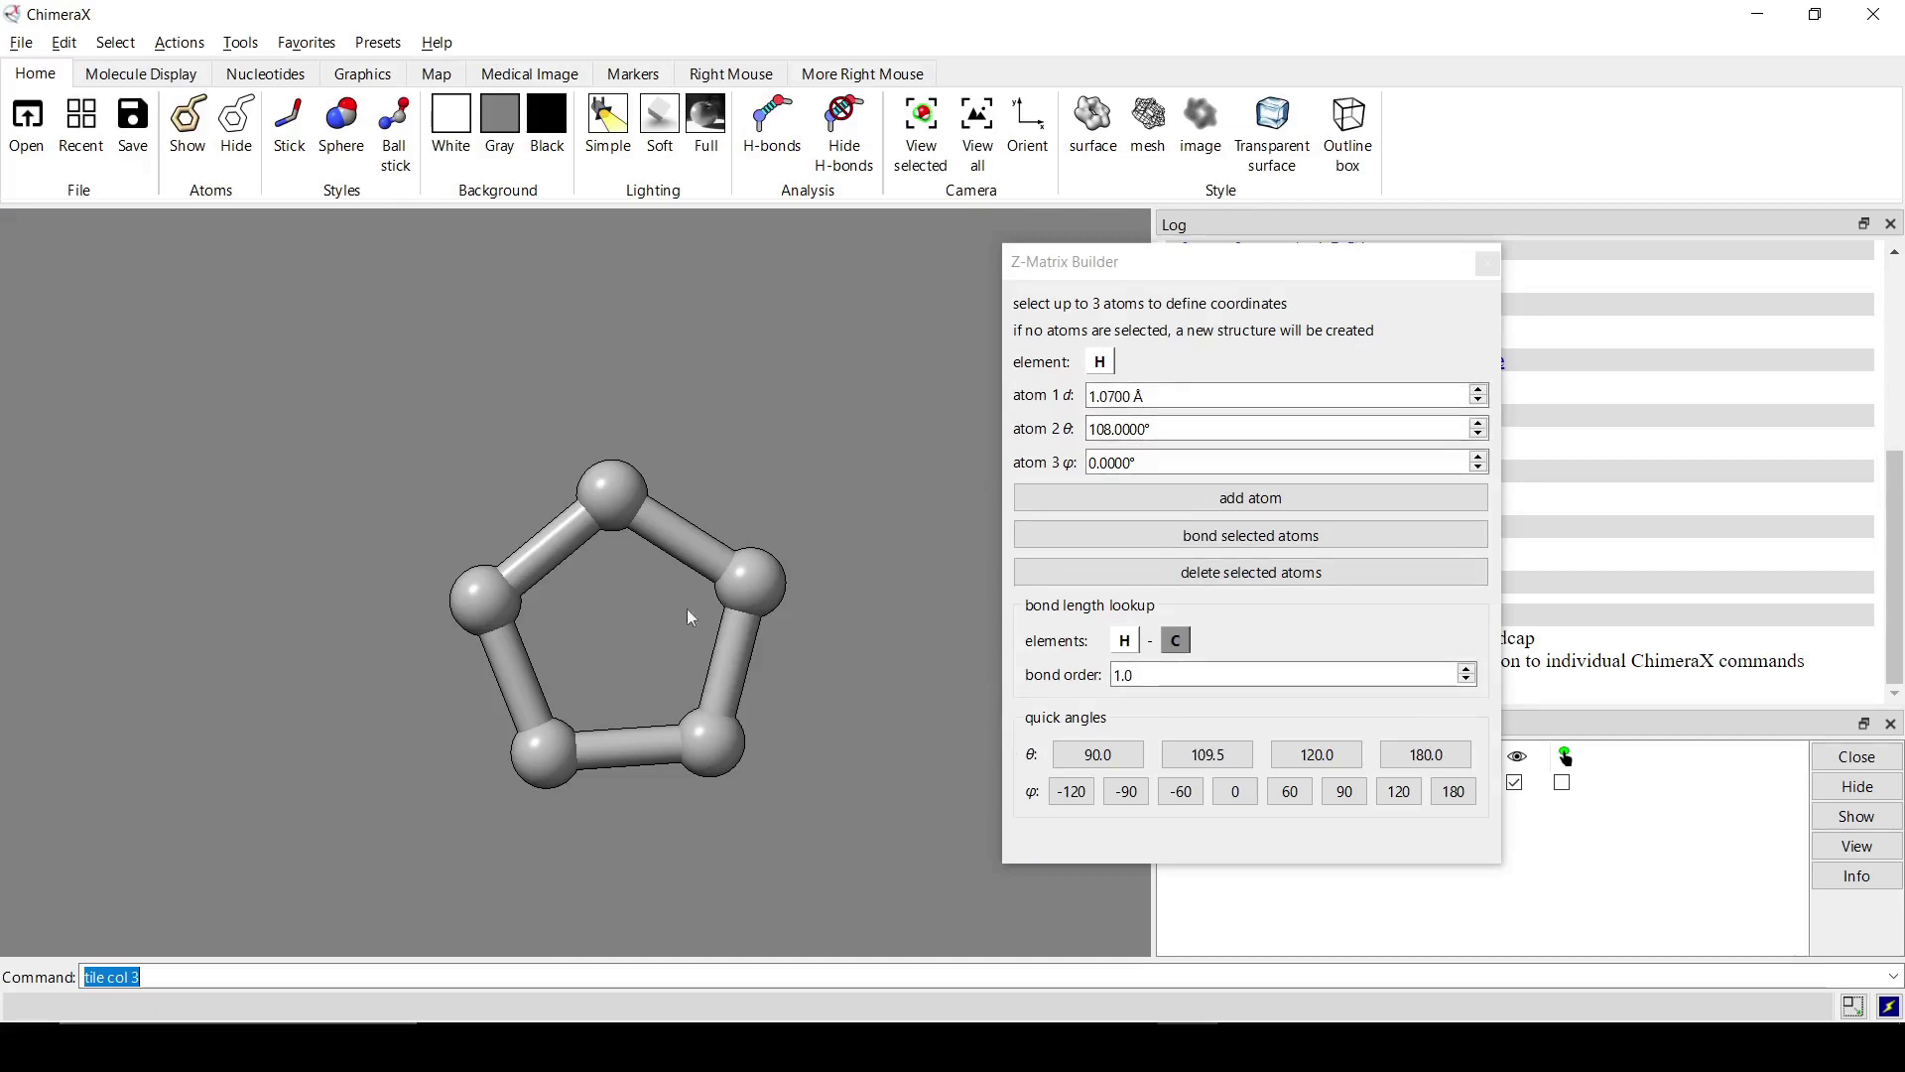
Reference three ring carbons, set θ to 126° and φ to 180°, and add the first hydrogen
ctrl+click(623, 506)
ctrl+shift+click(754, 582)
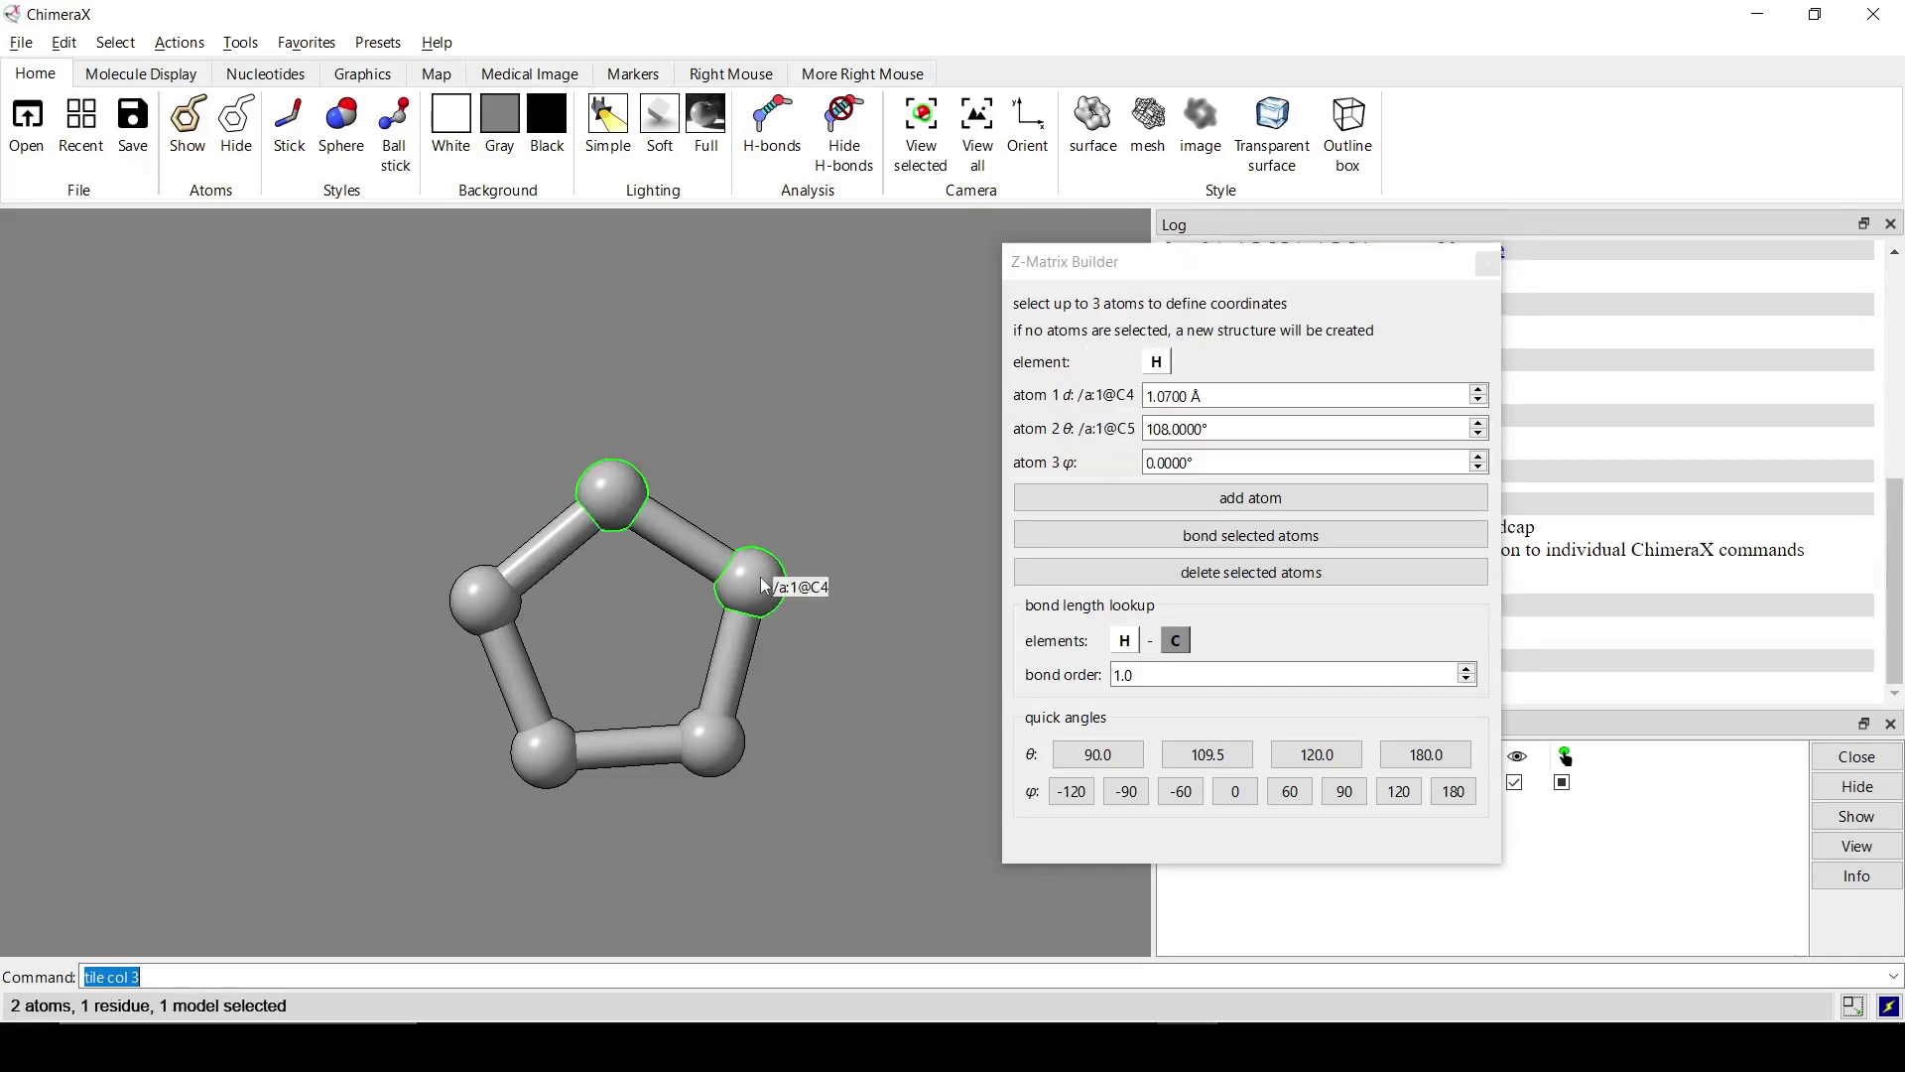
ctrl+shift+click(718, 762)
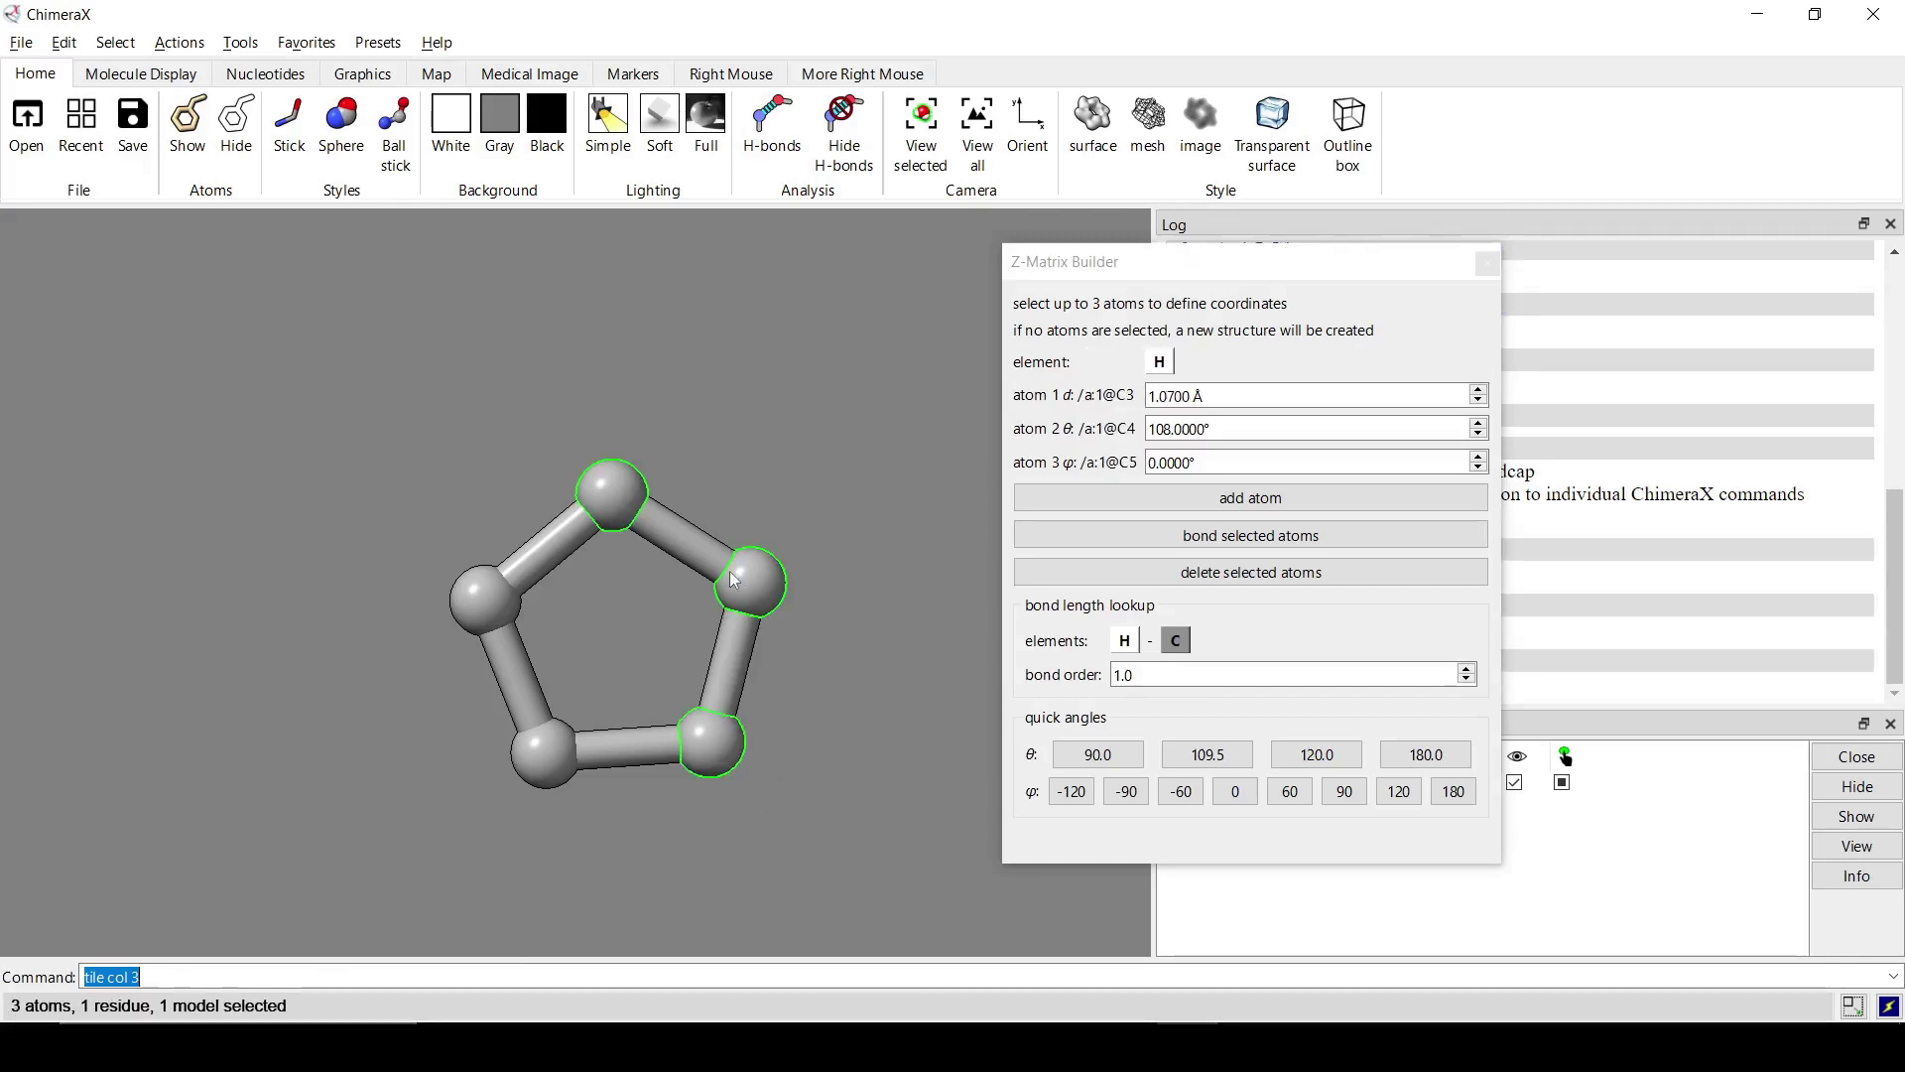
drag(1213, 430, 1142, 434)
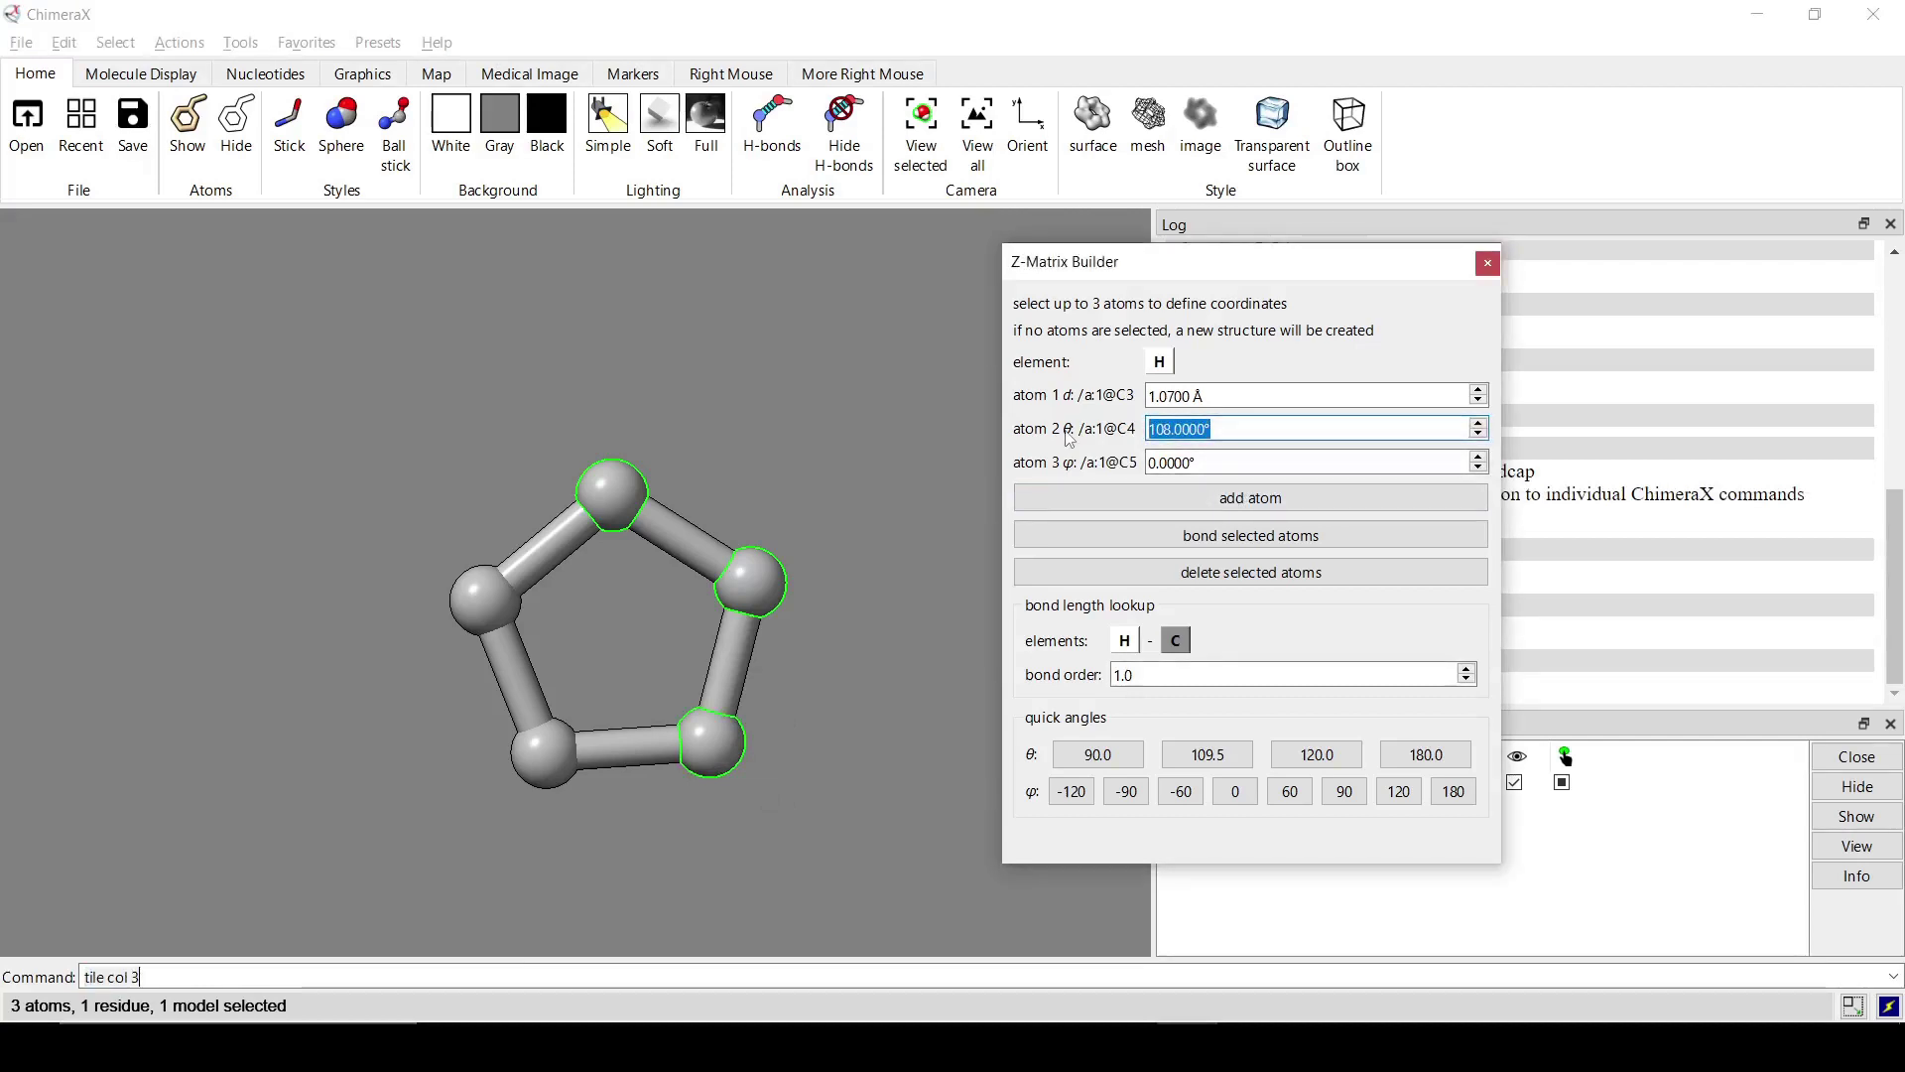
text(126)
click(1244, 468)
drag(1225, 467, 1144, 454)
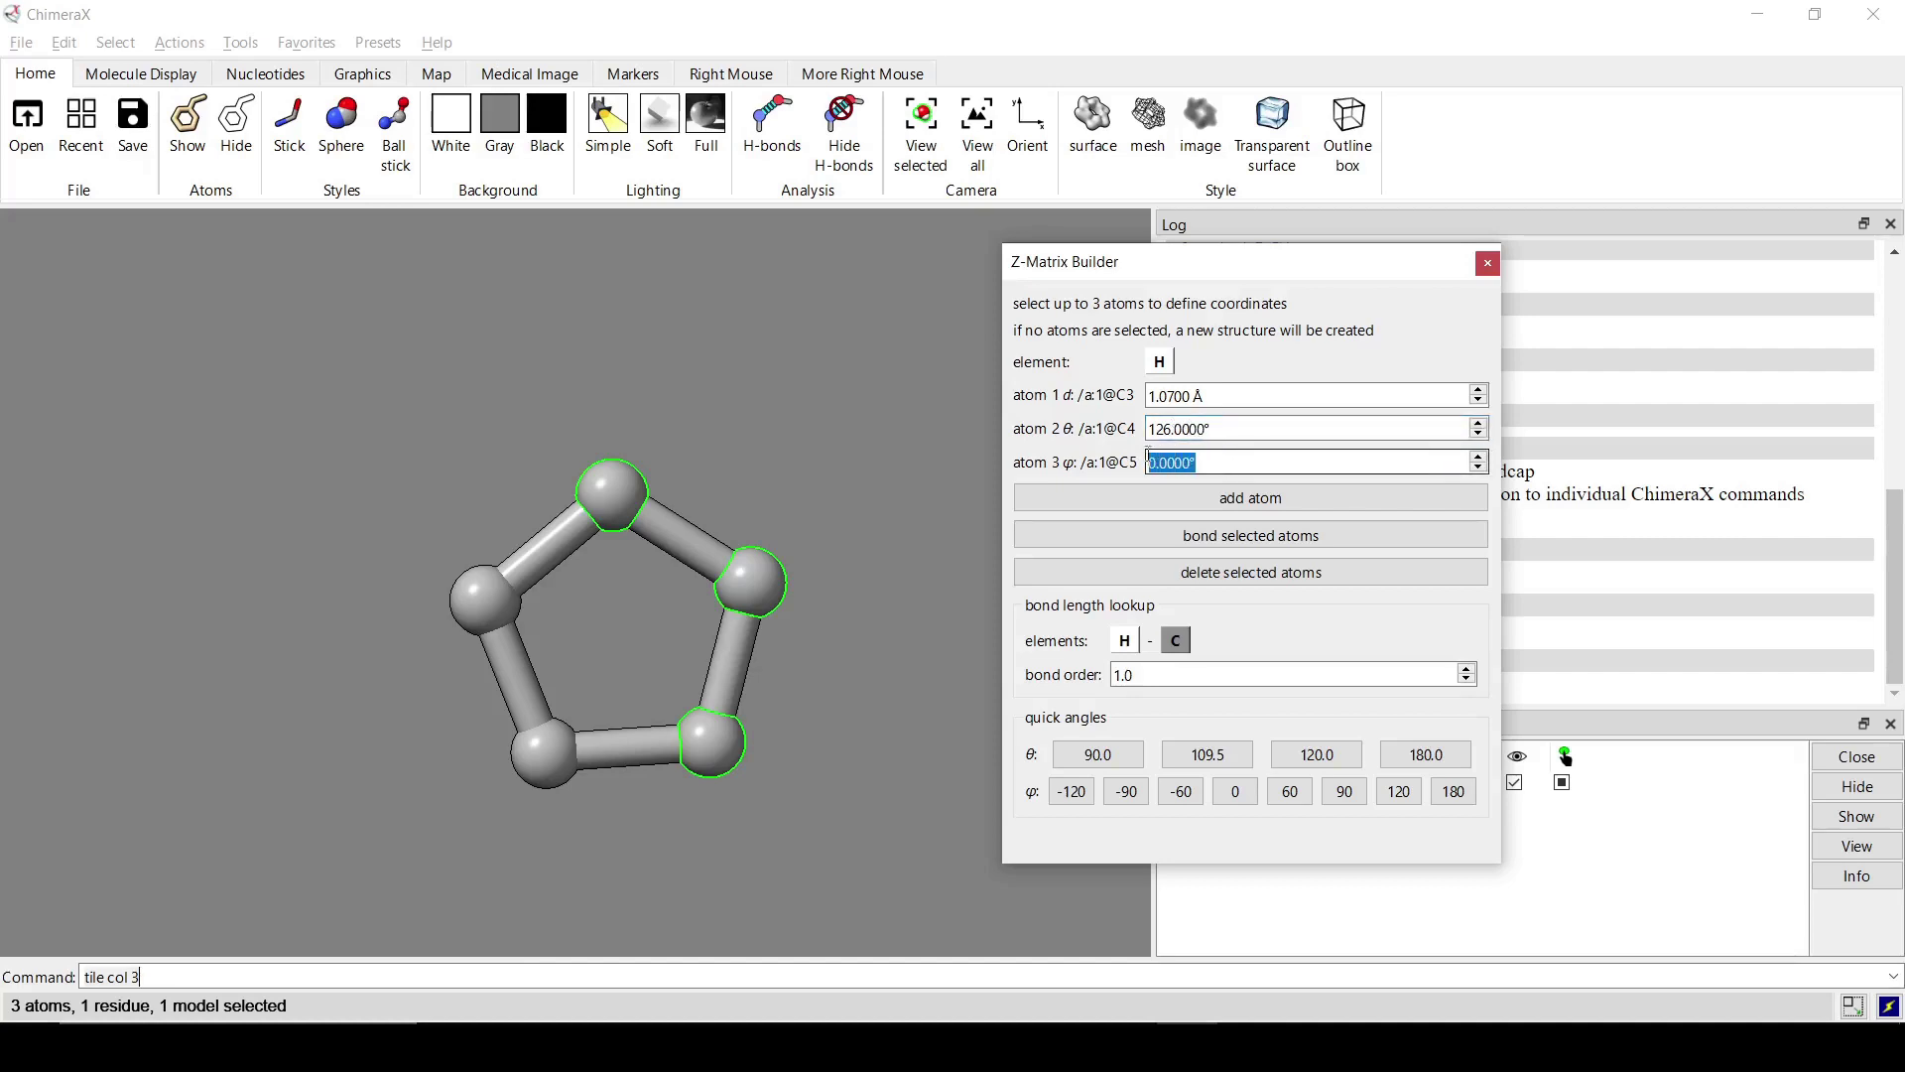
click(1451, 791)
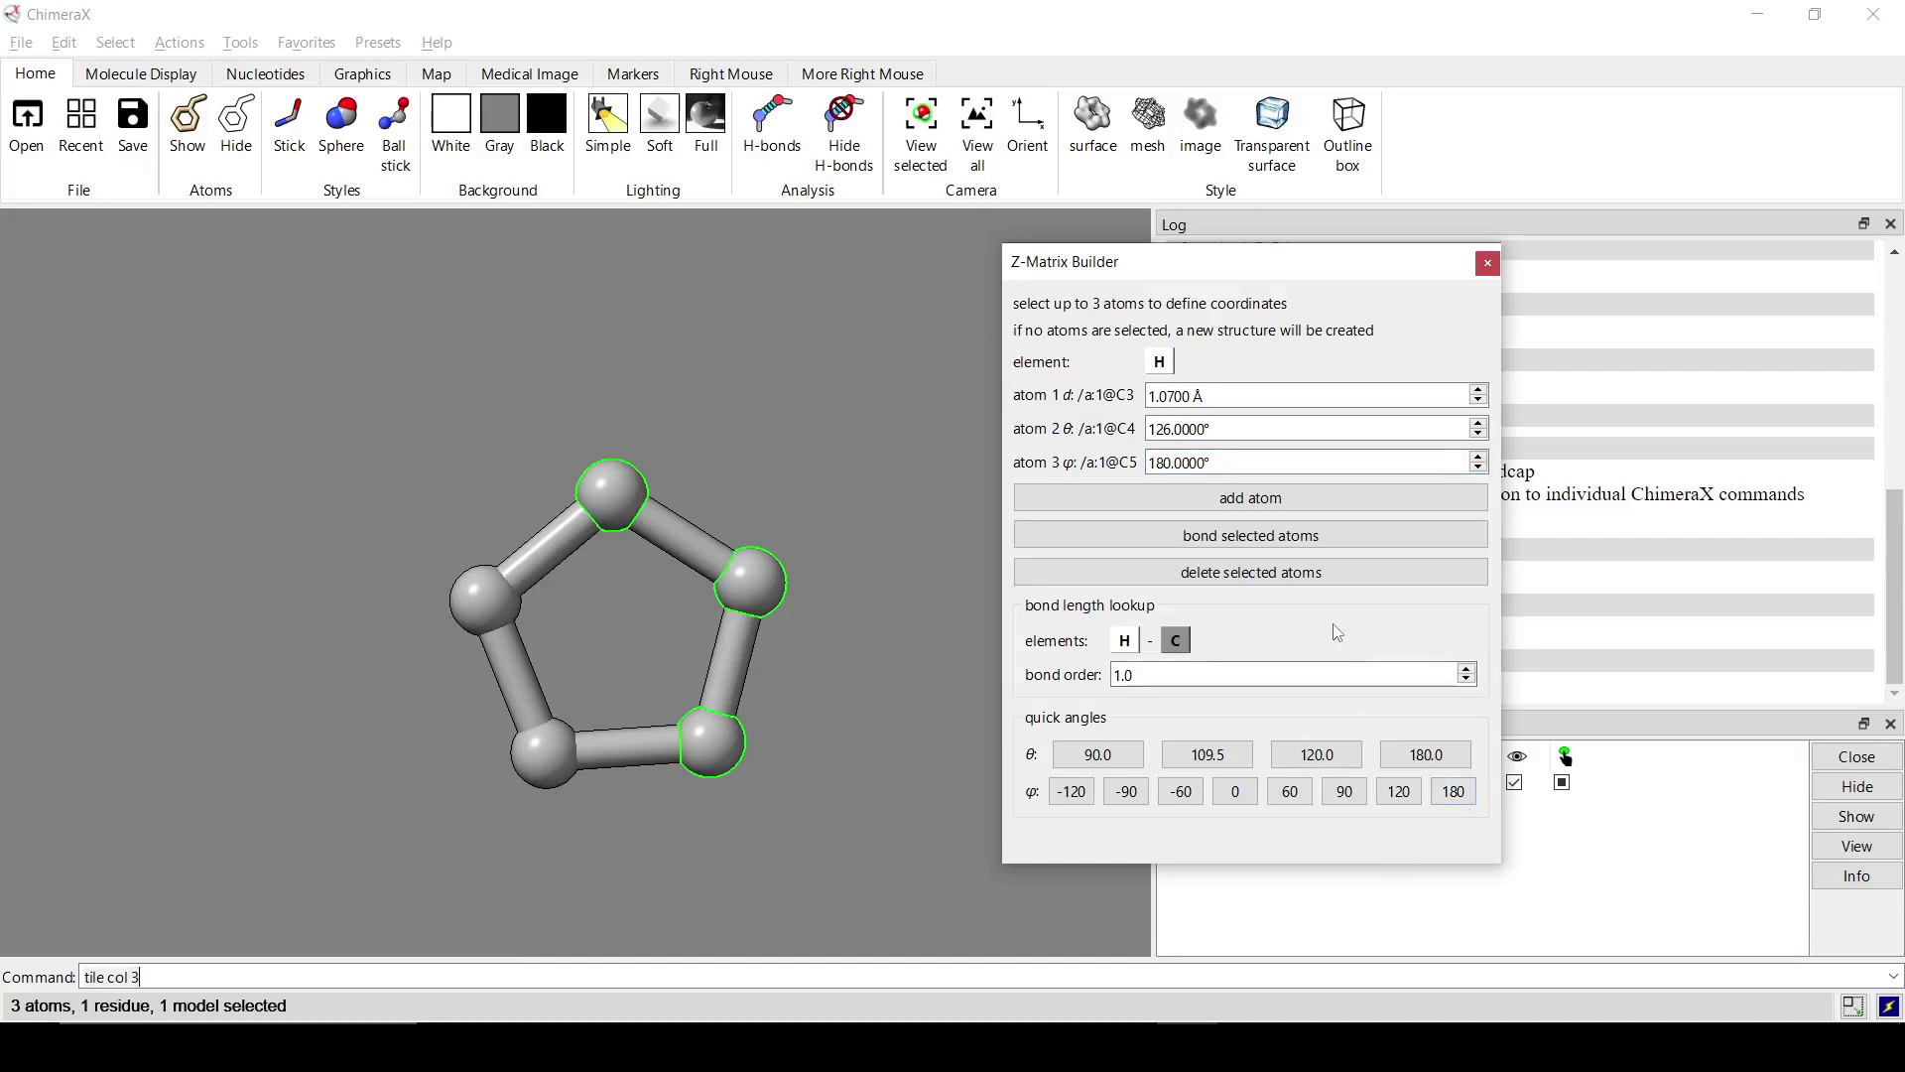
click(1292, 498)
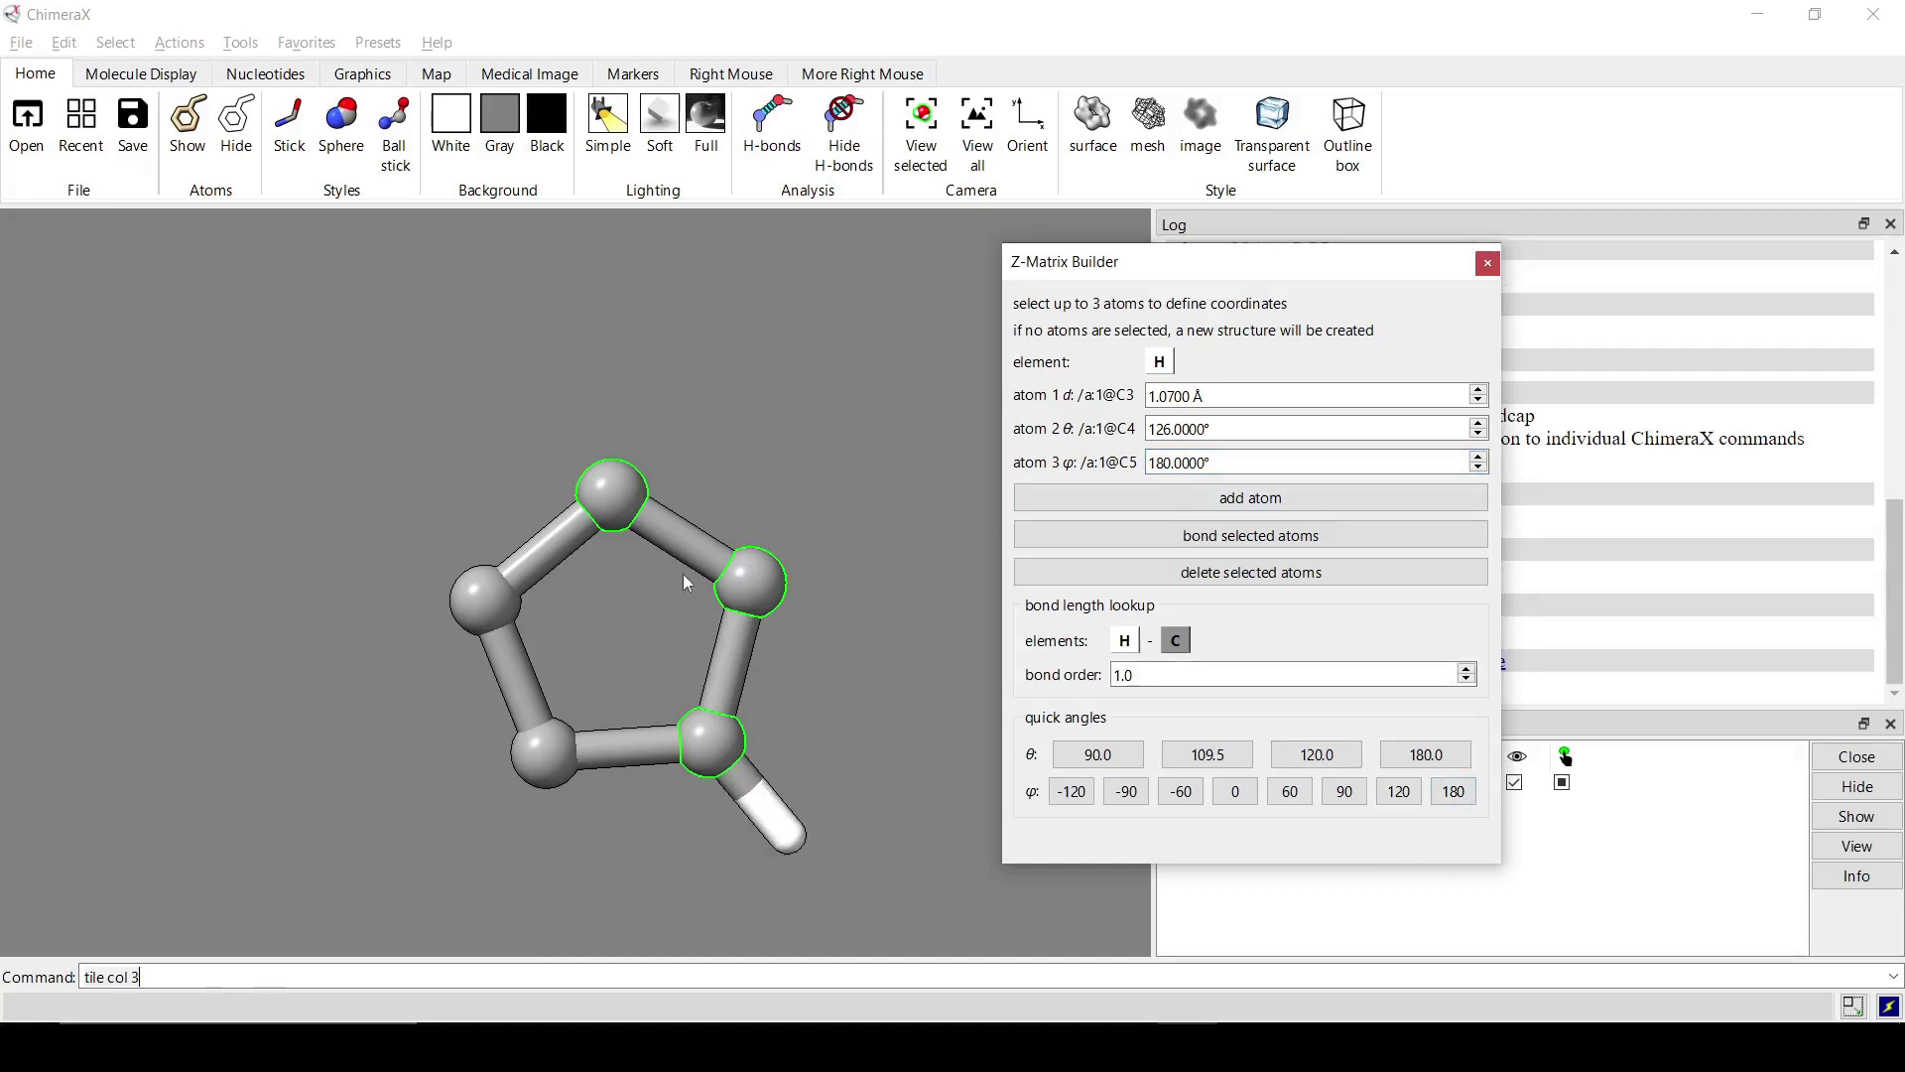
Shift the three reference atoms around the ring, adding a hydrogen to each remaining carbon
ctrl+shift+click(650, 509)
ctrl+shift+click(546, 759)
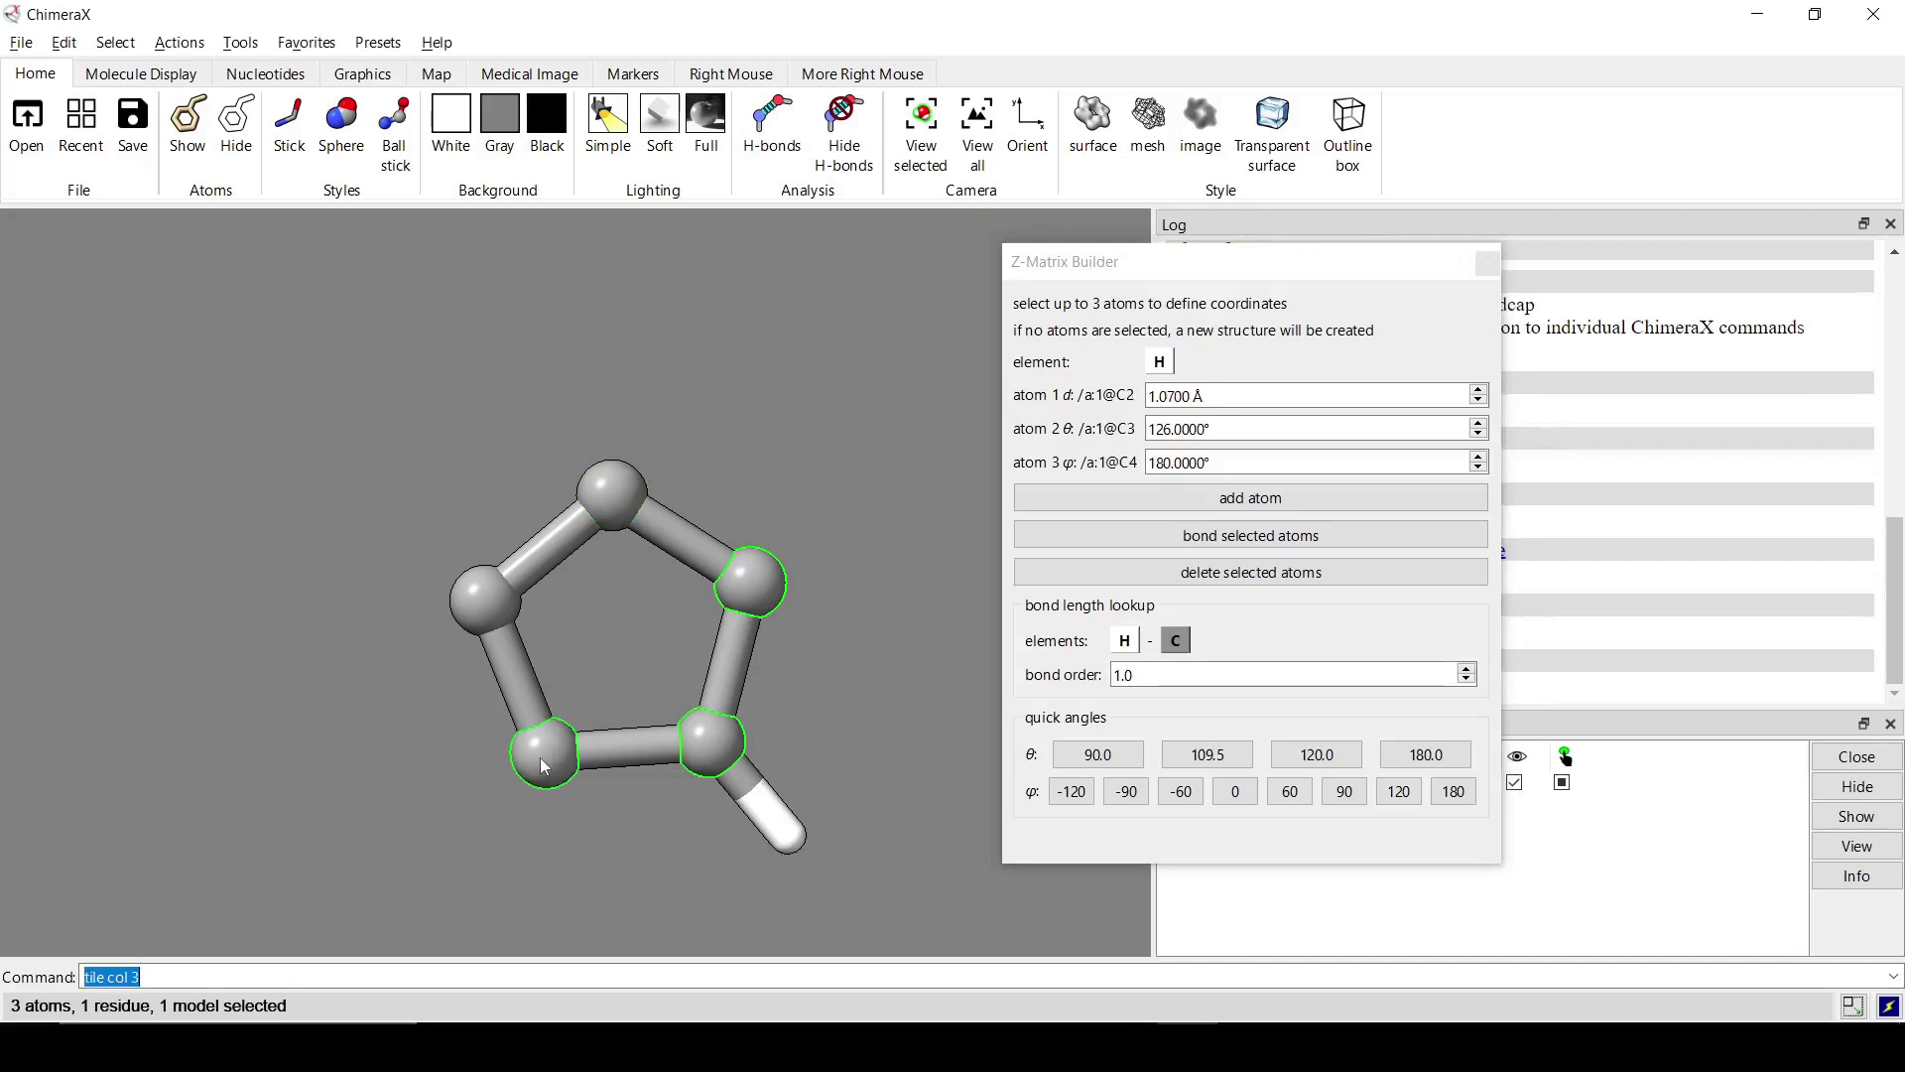
click(1094, 498)
ctrl+shift+click(751, 583)
ctrl+shift+click(482, 598)
click(1230, 499)
ctrl+shift+click(707, 742)
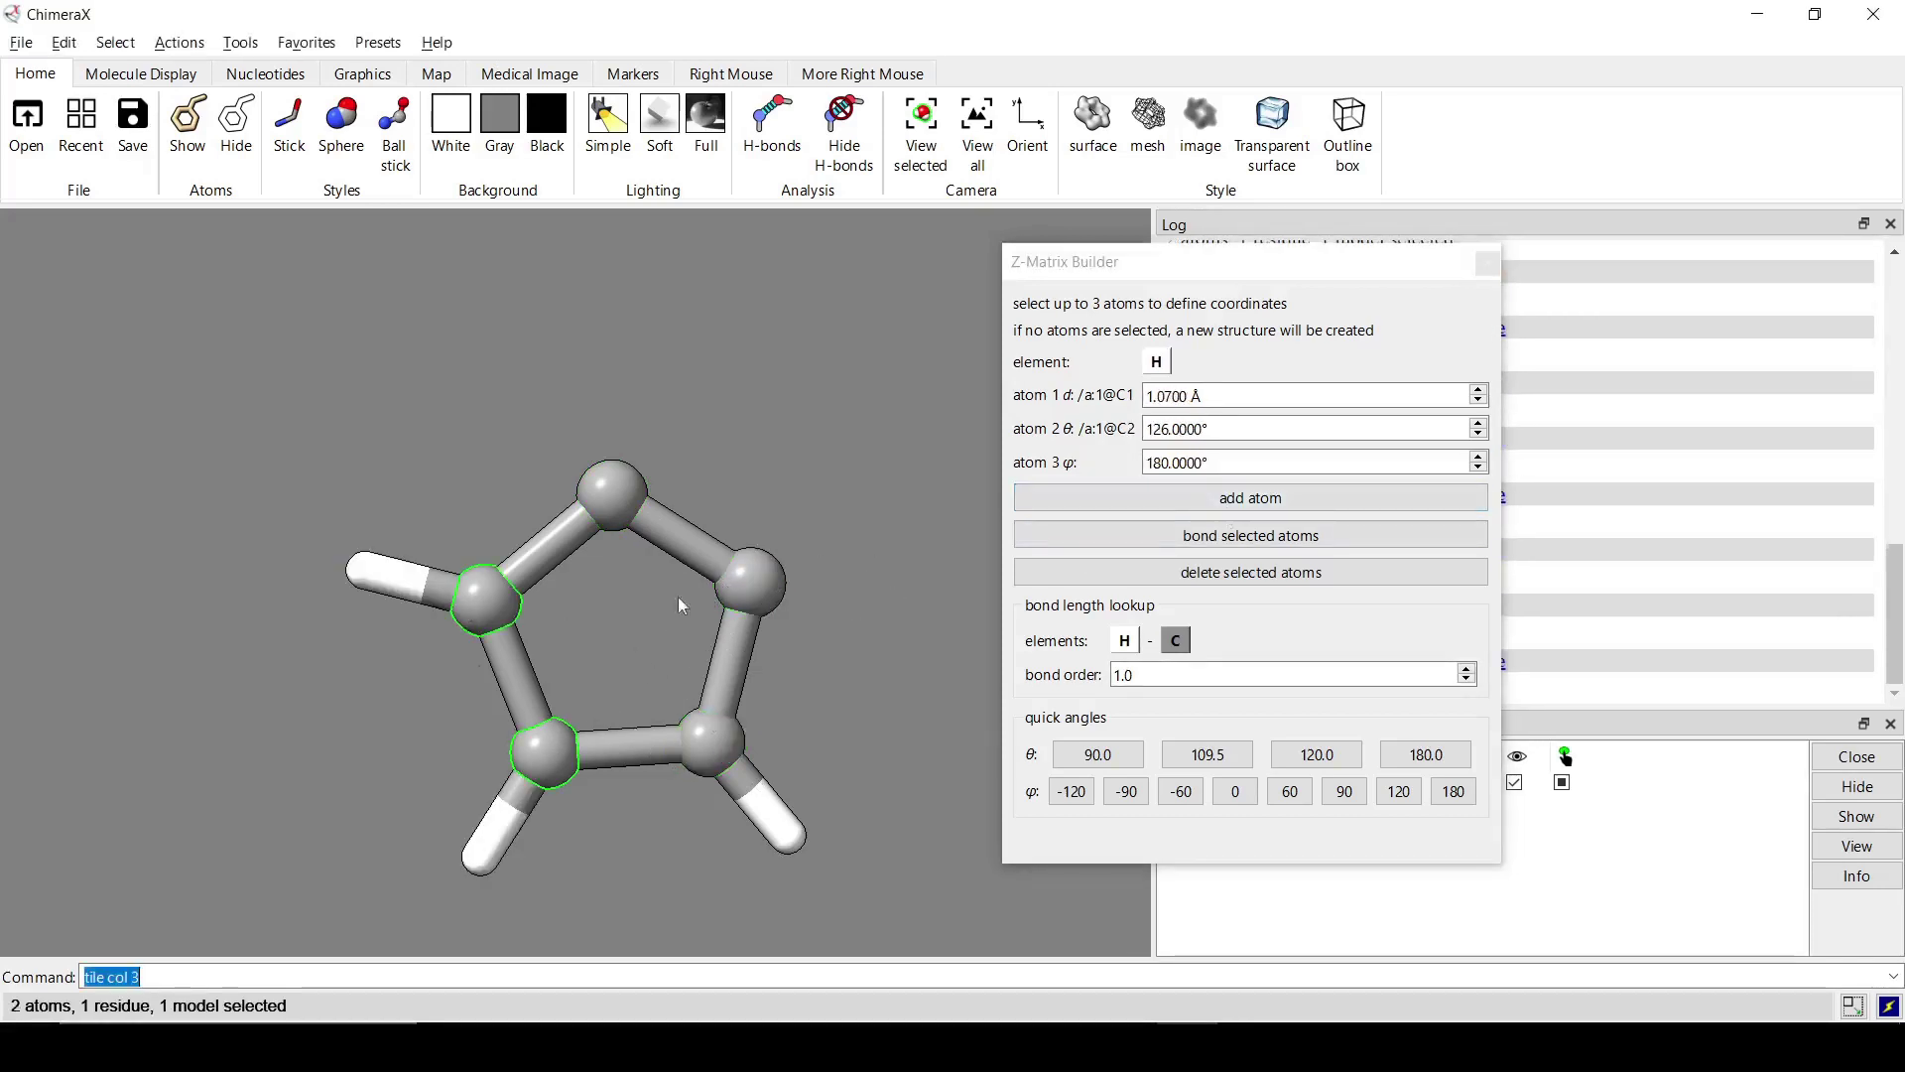
ctrl+shift+click(595, 510)
click(1231, 499)
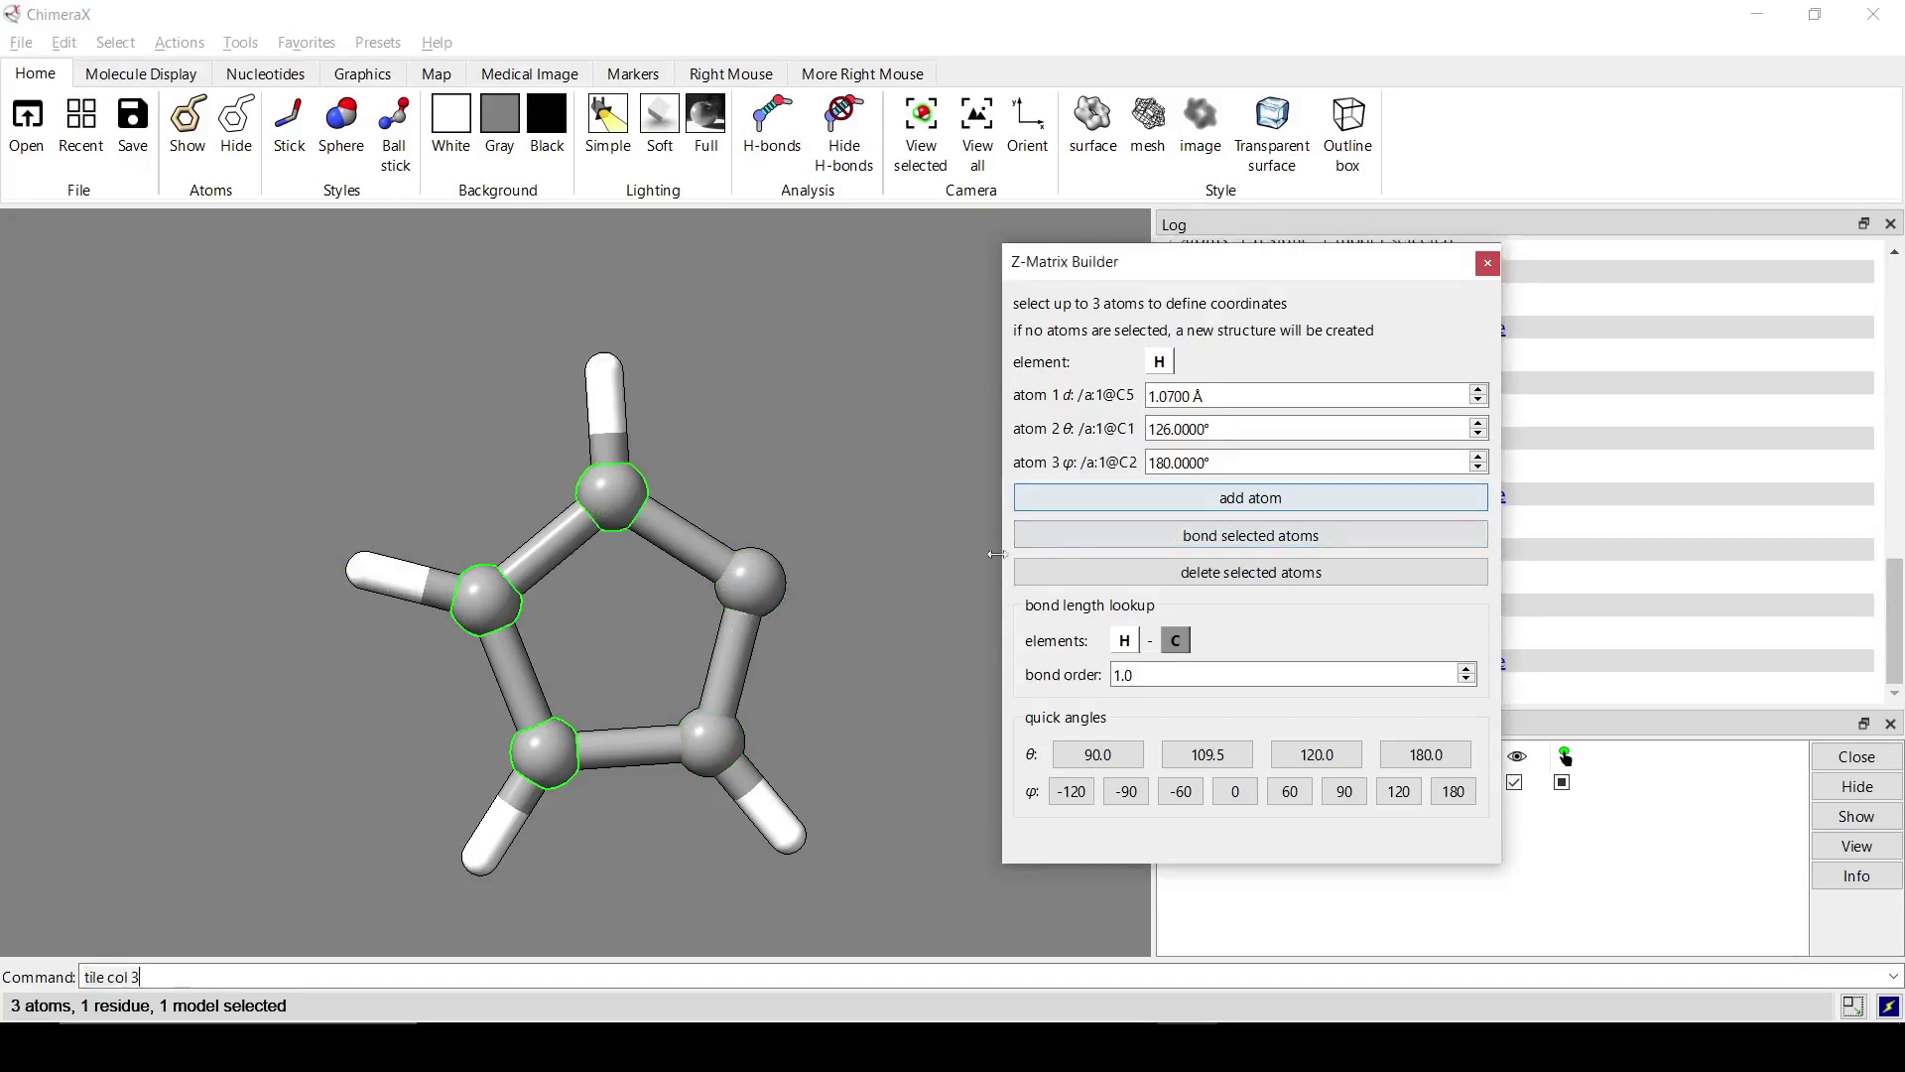
ctrl+shift+click(529, 764)
ctrl+shift+click(751, 583)
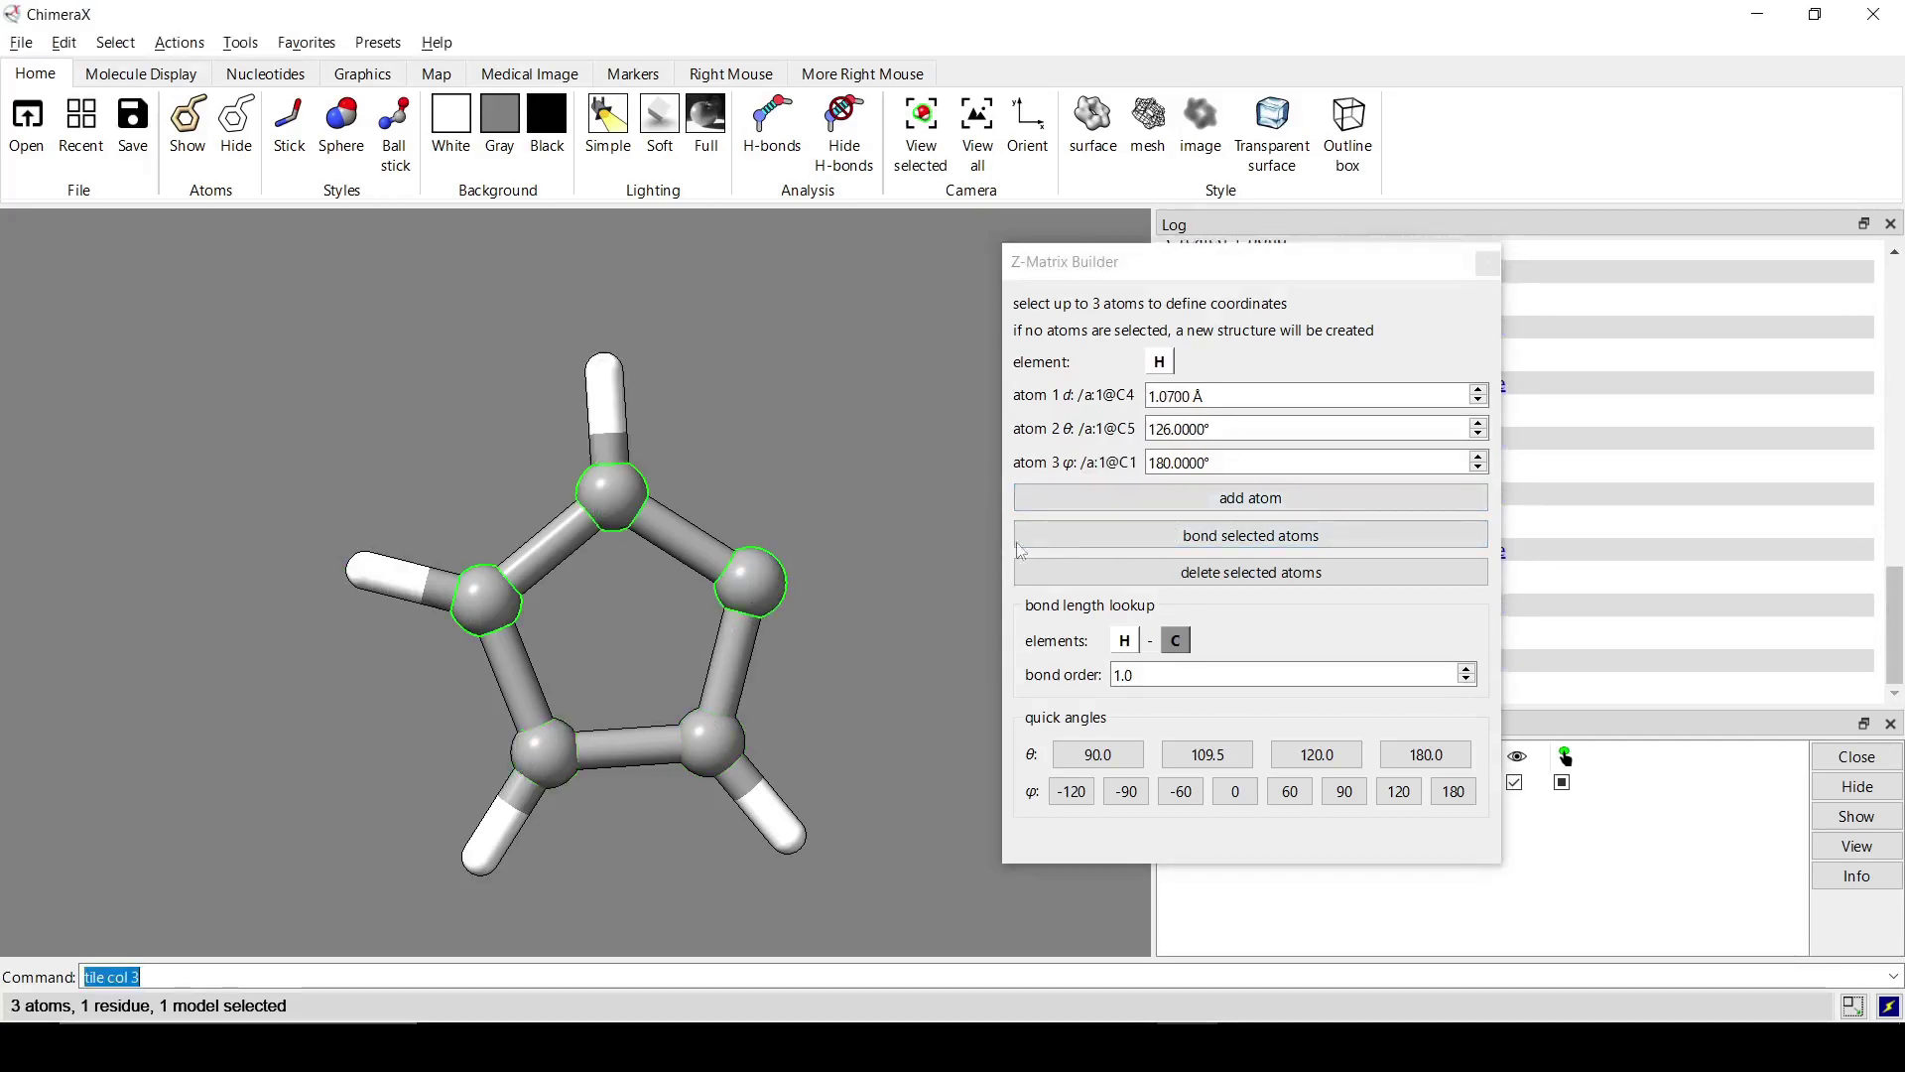
click(1096, 504)
scroll(800, 619, down, 5)
Run pointGroup #1 on the C5H5 ring to find its D5h symmetry
ctrl+click(789, 640)
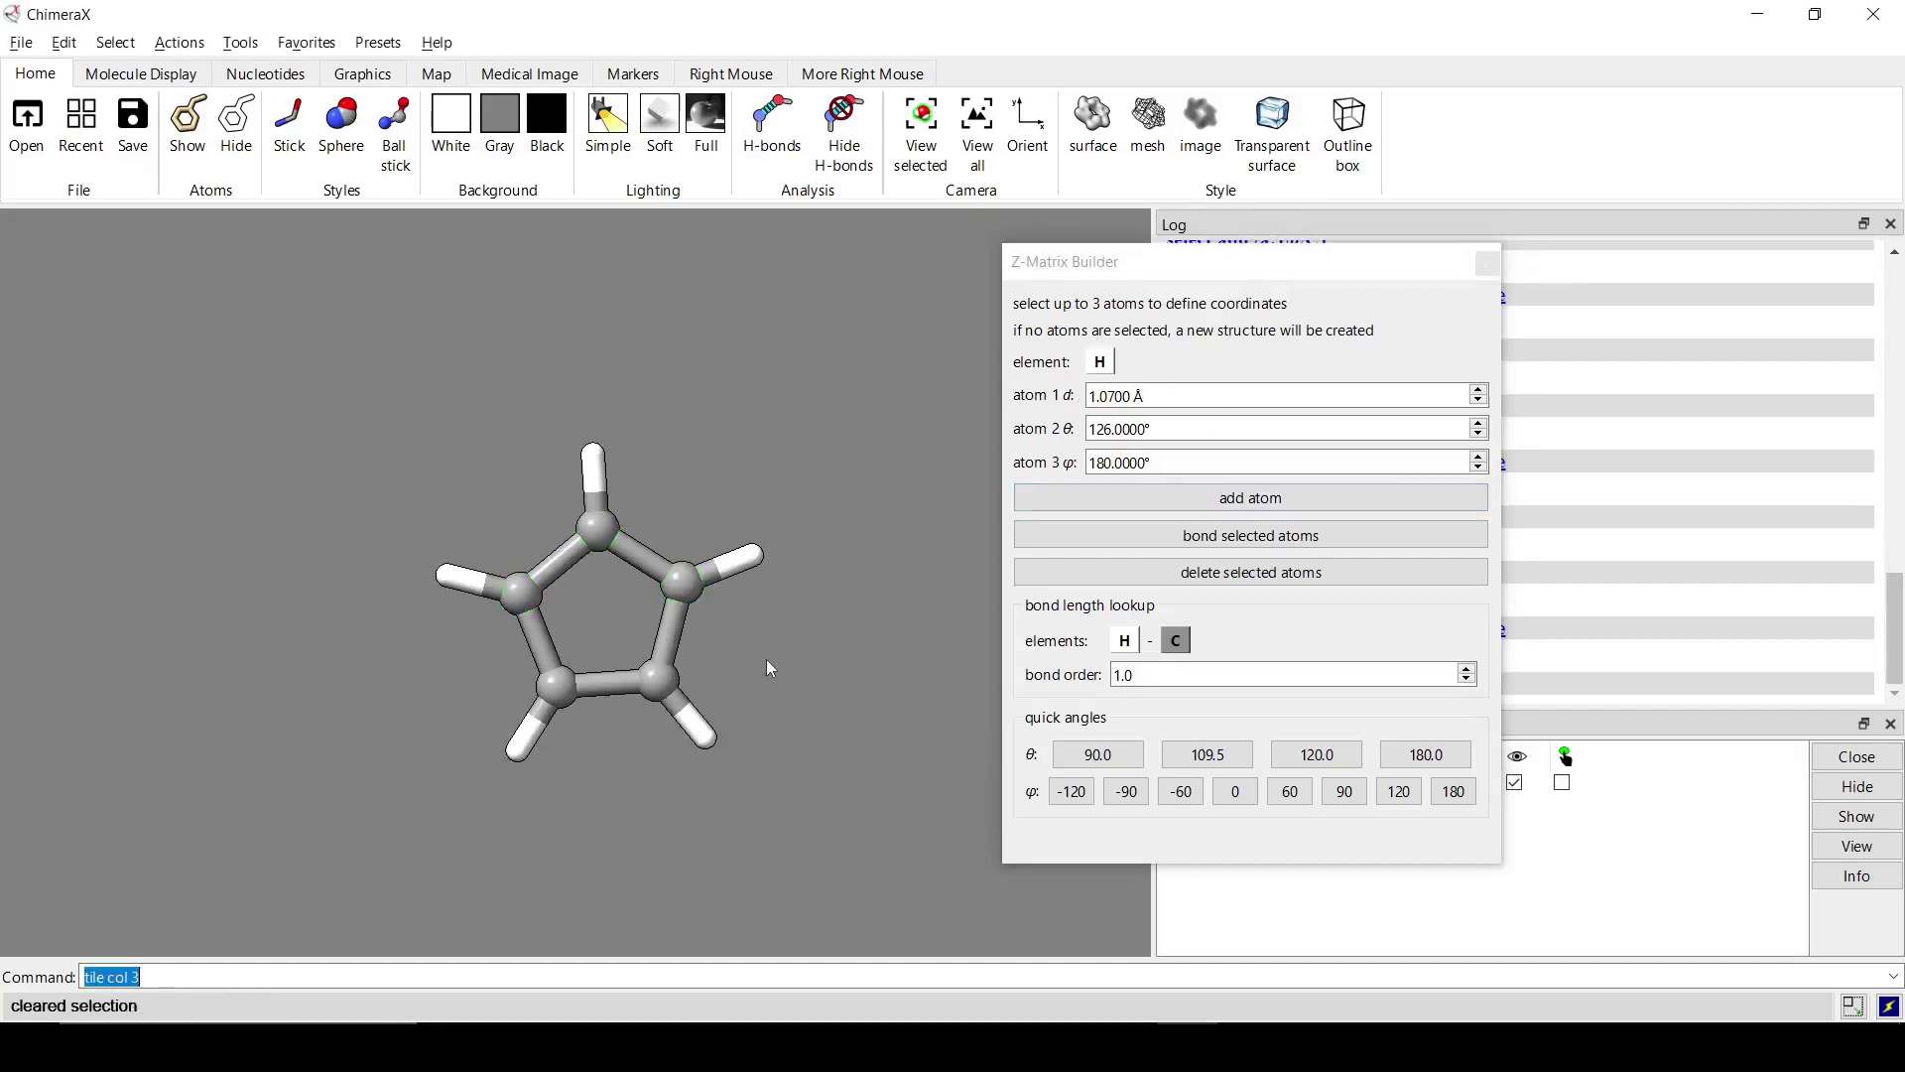
drag(1202, 279, 0, 377)
triple_click(130, 976)
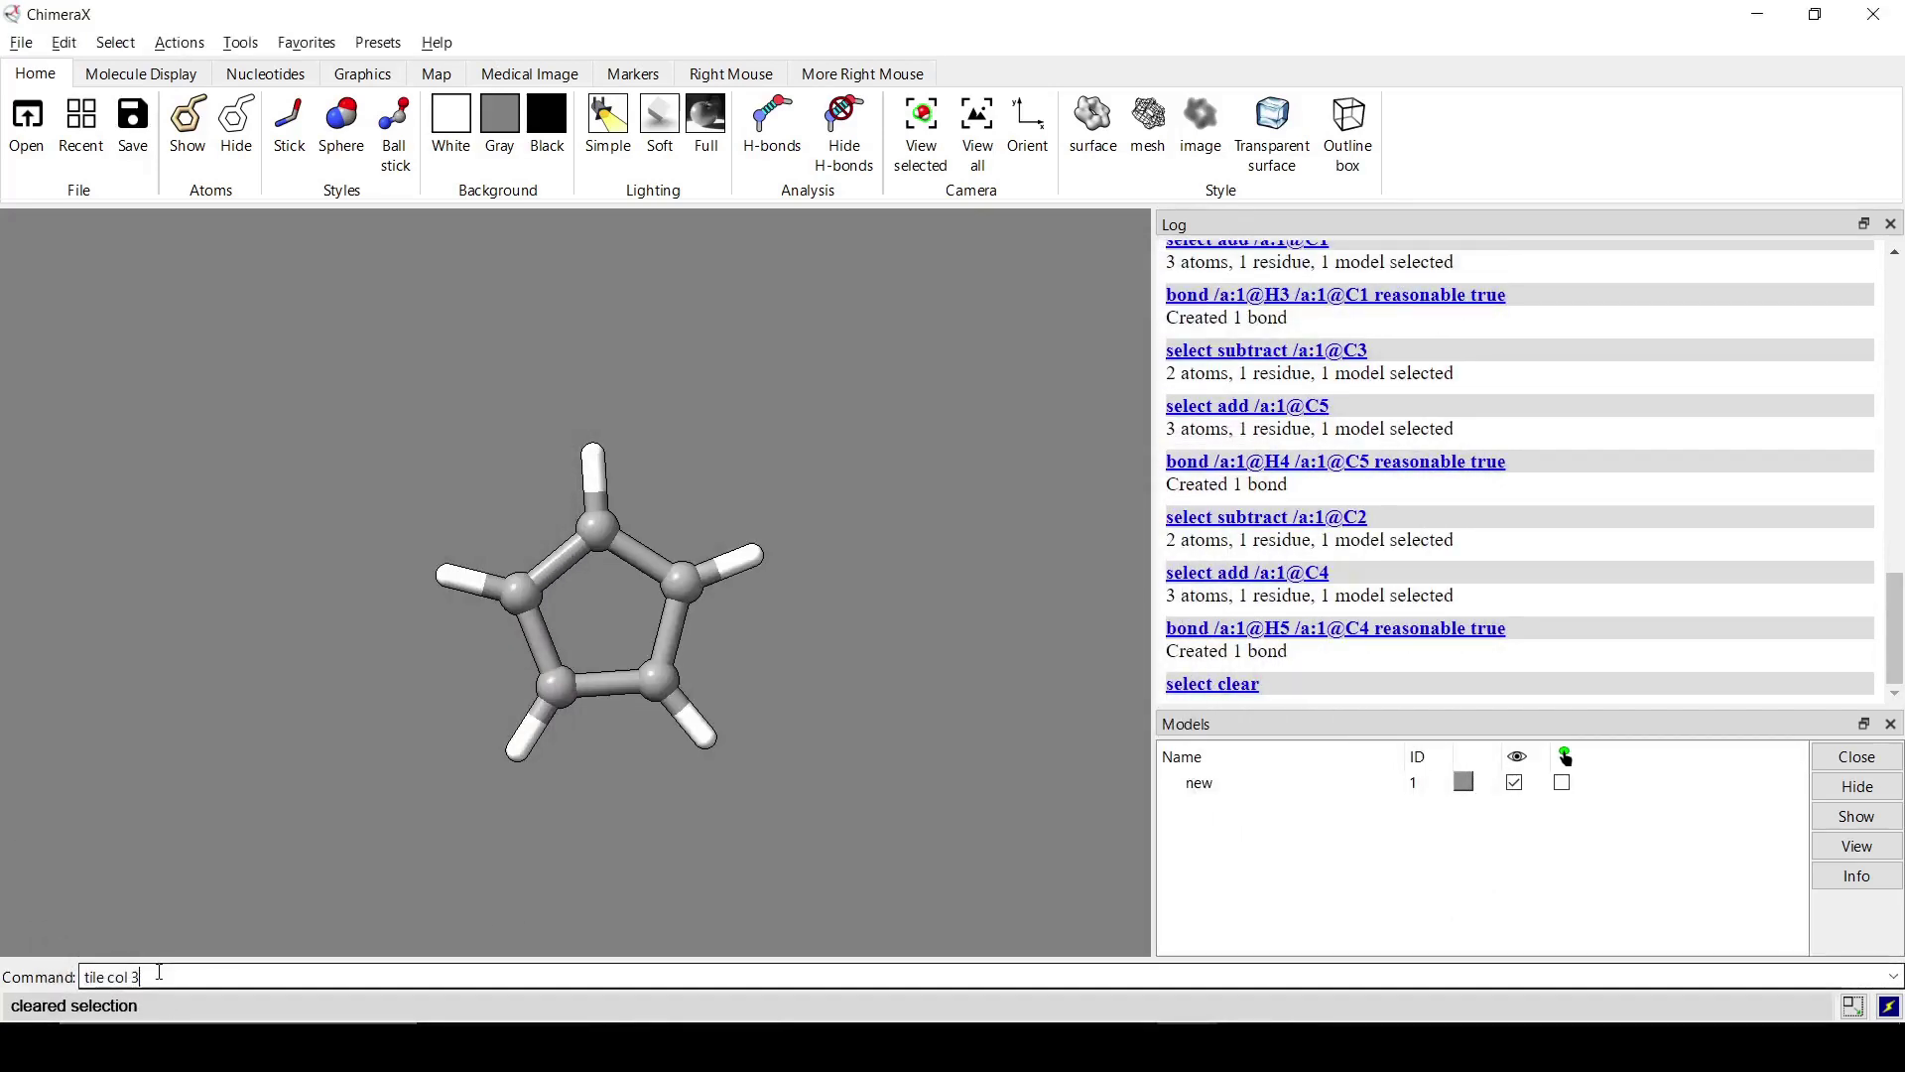
text(pointG)
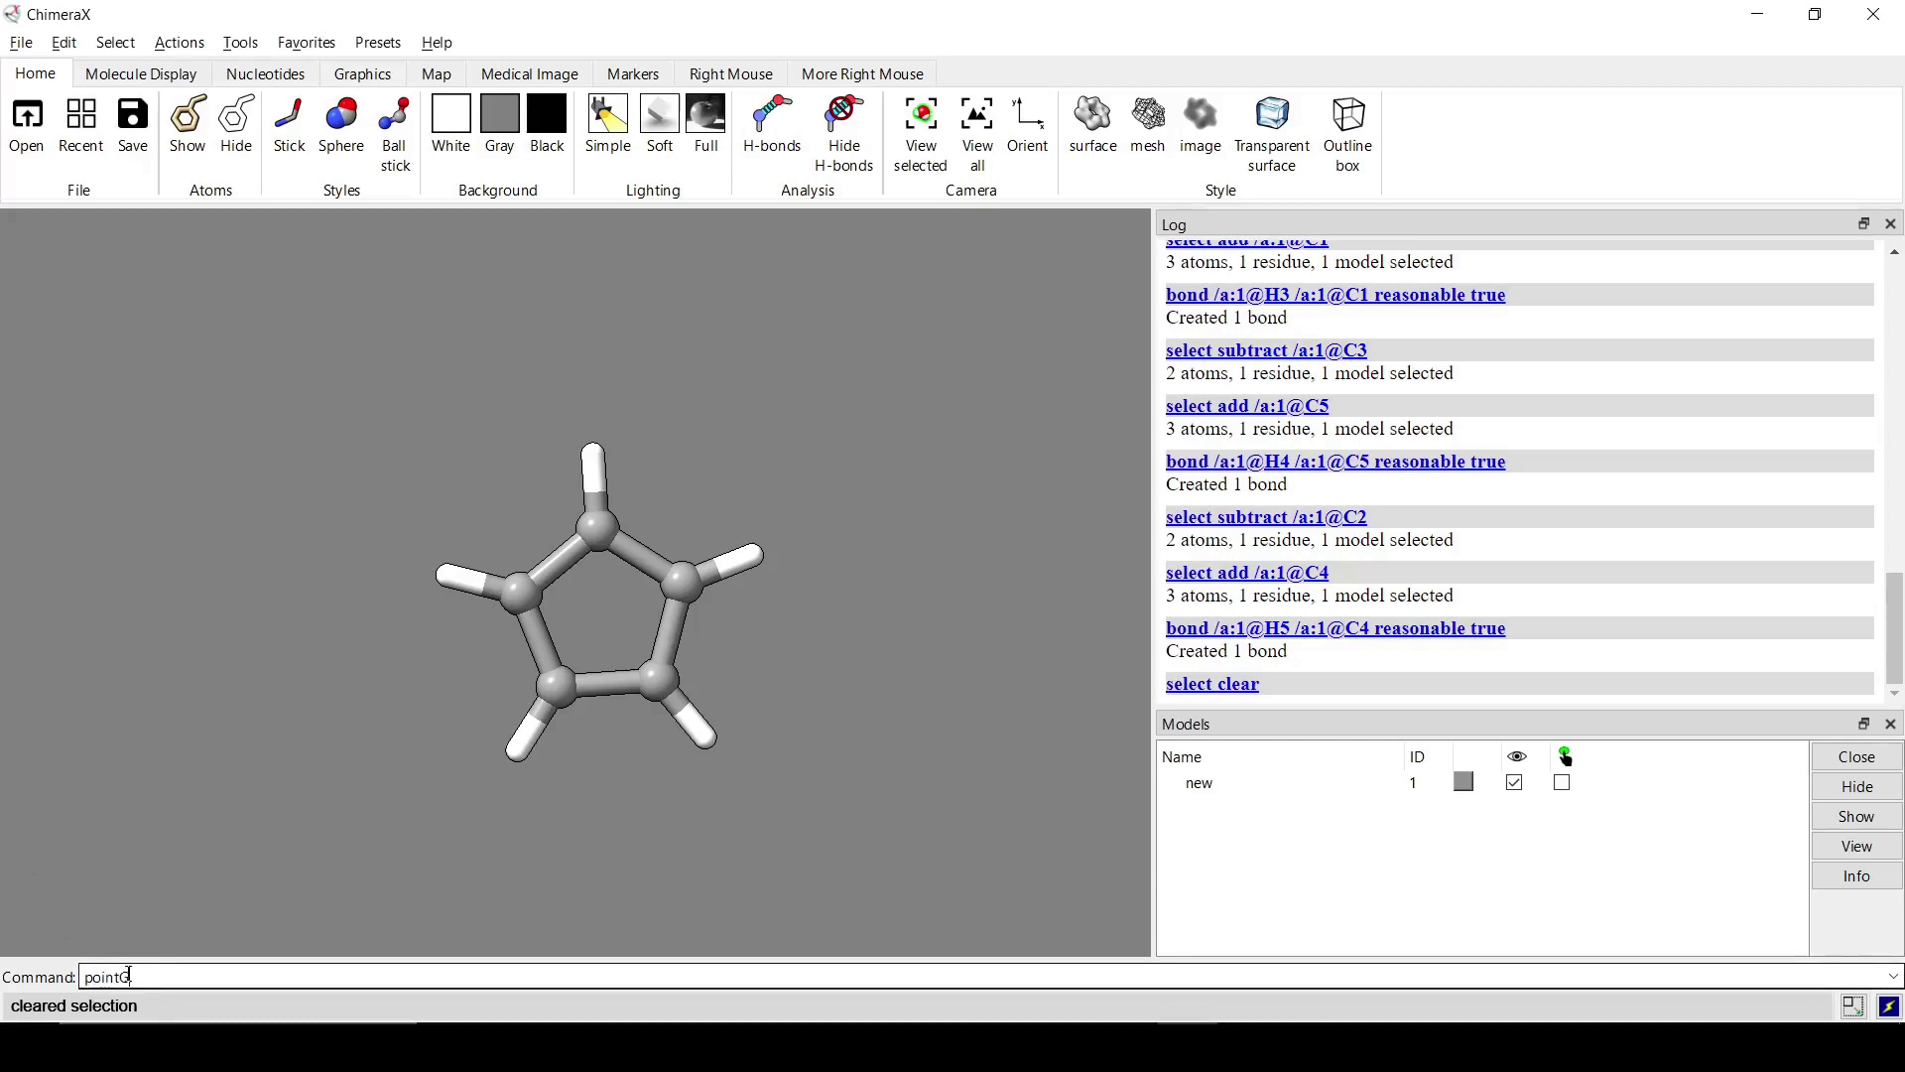
text(roup)
key(BackSpace)
key(BackSpace)
key(BackSpace)
text(roup)
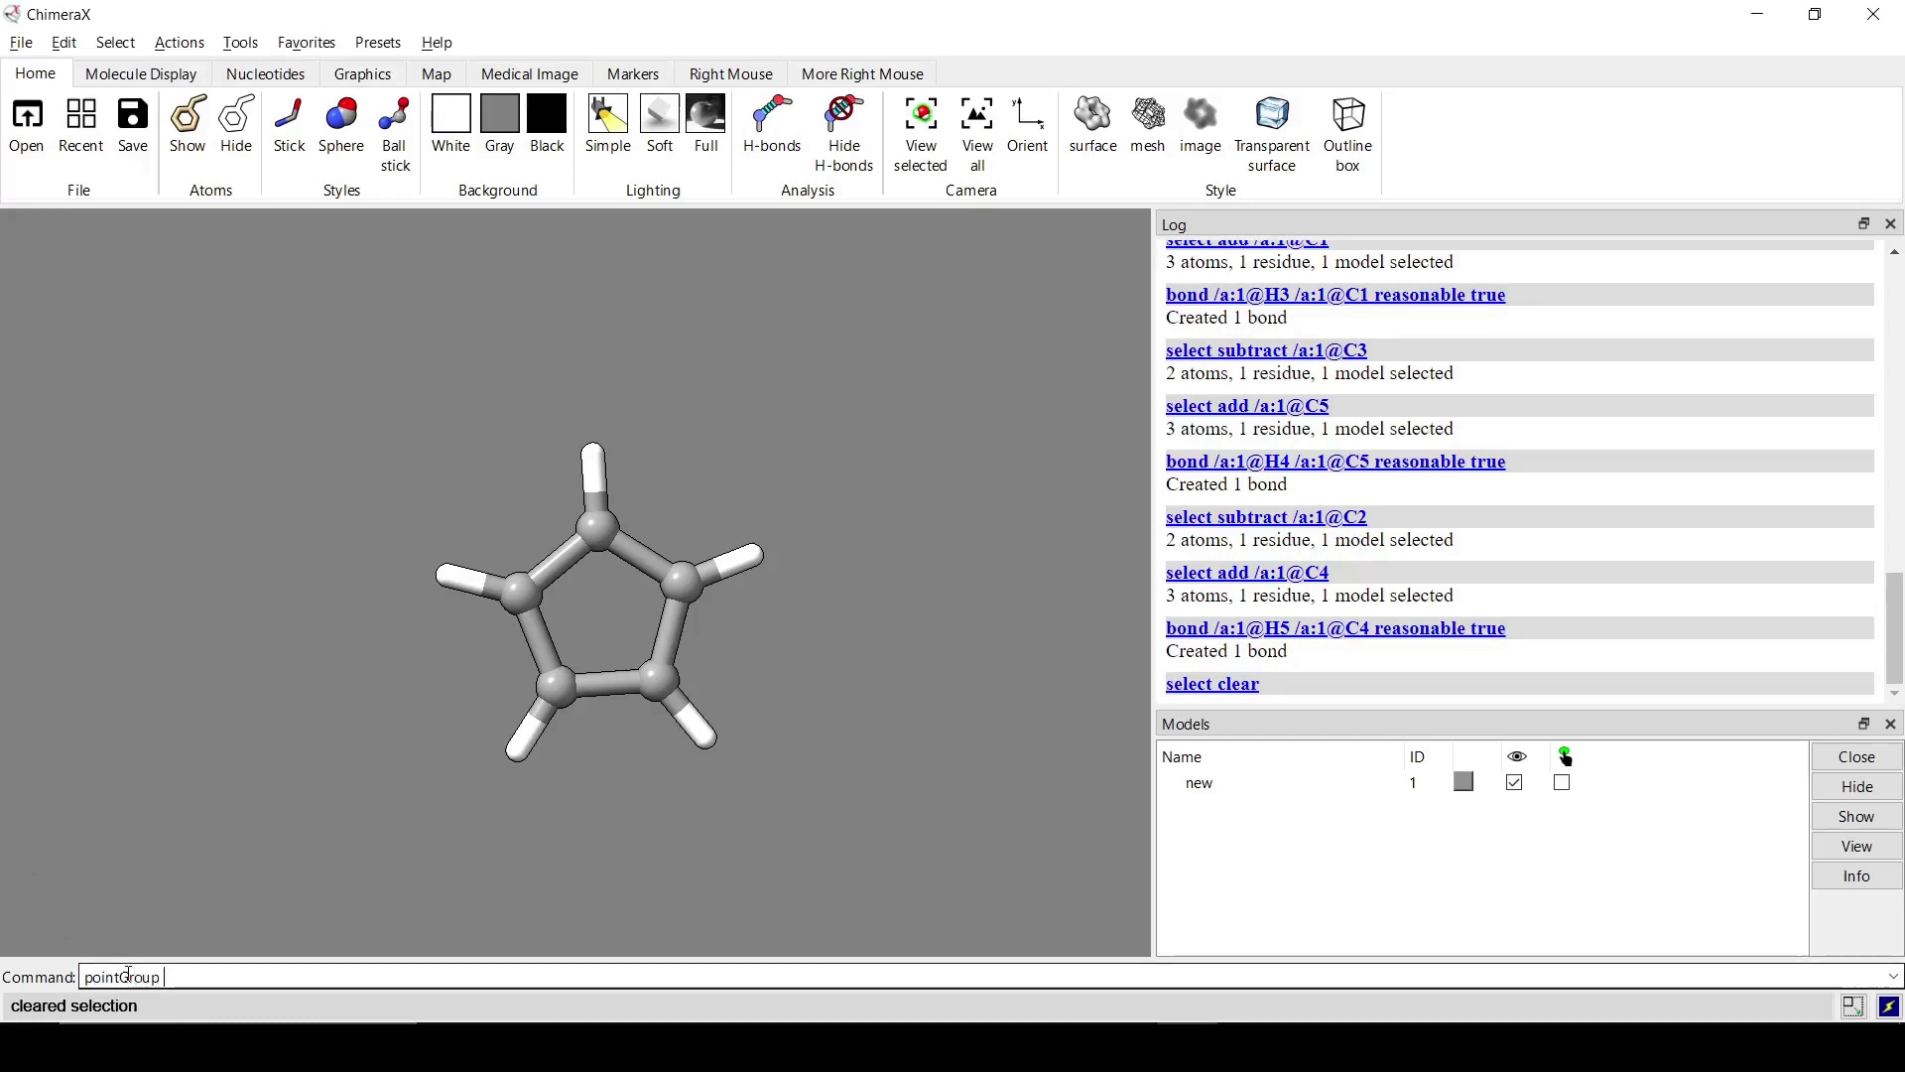
text( #1)
key(Return)
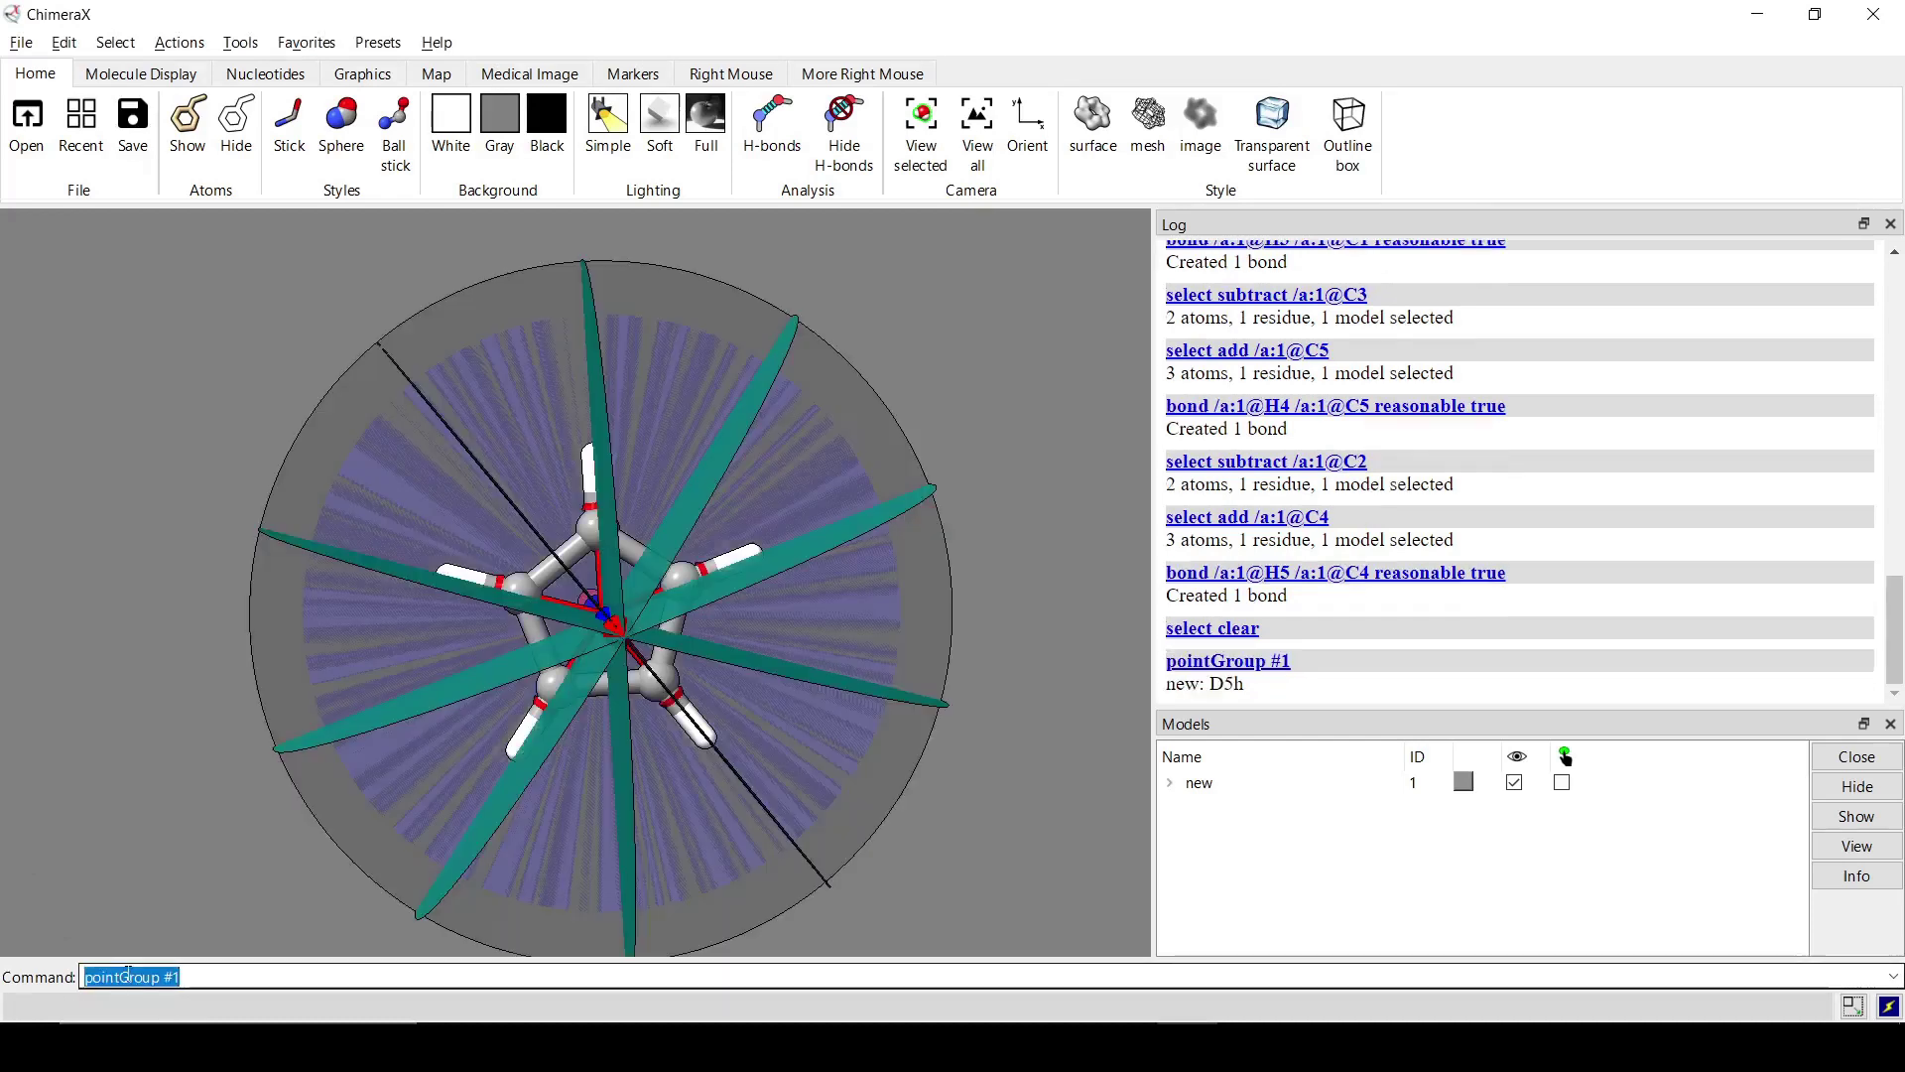
drag(652, 736, 625, 633)
drag(0, 347, 1225, 251)
mouse_move(694, 447)
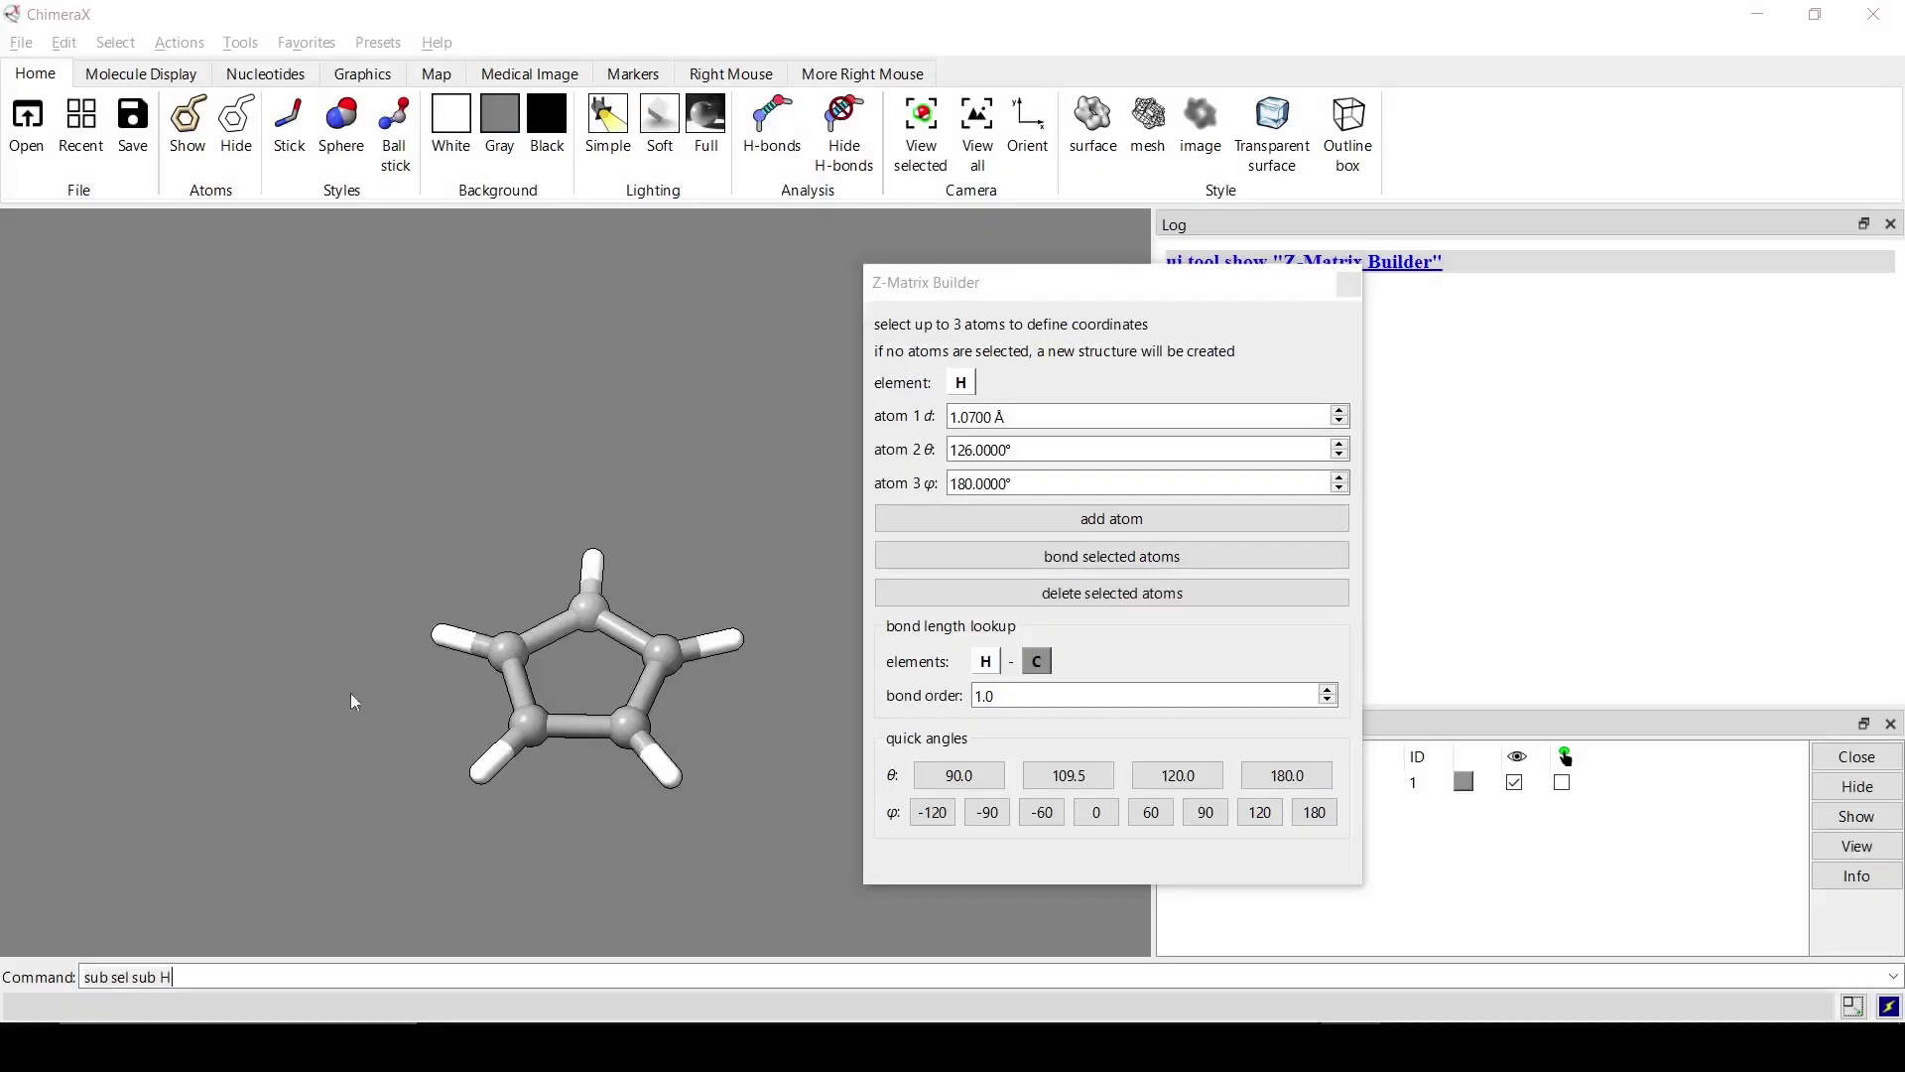
Open Change Element from Tools > Structure Editing, select the right-hand hydrogen, and keep tetrahedral geometry
click(240, 43)
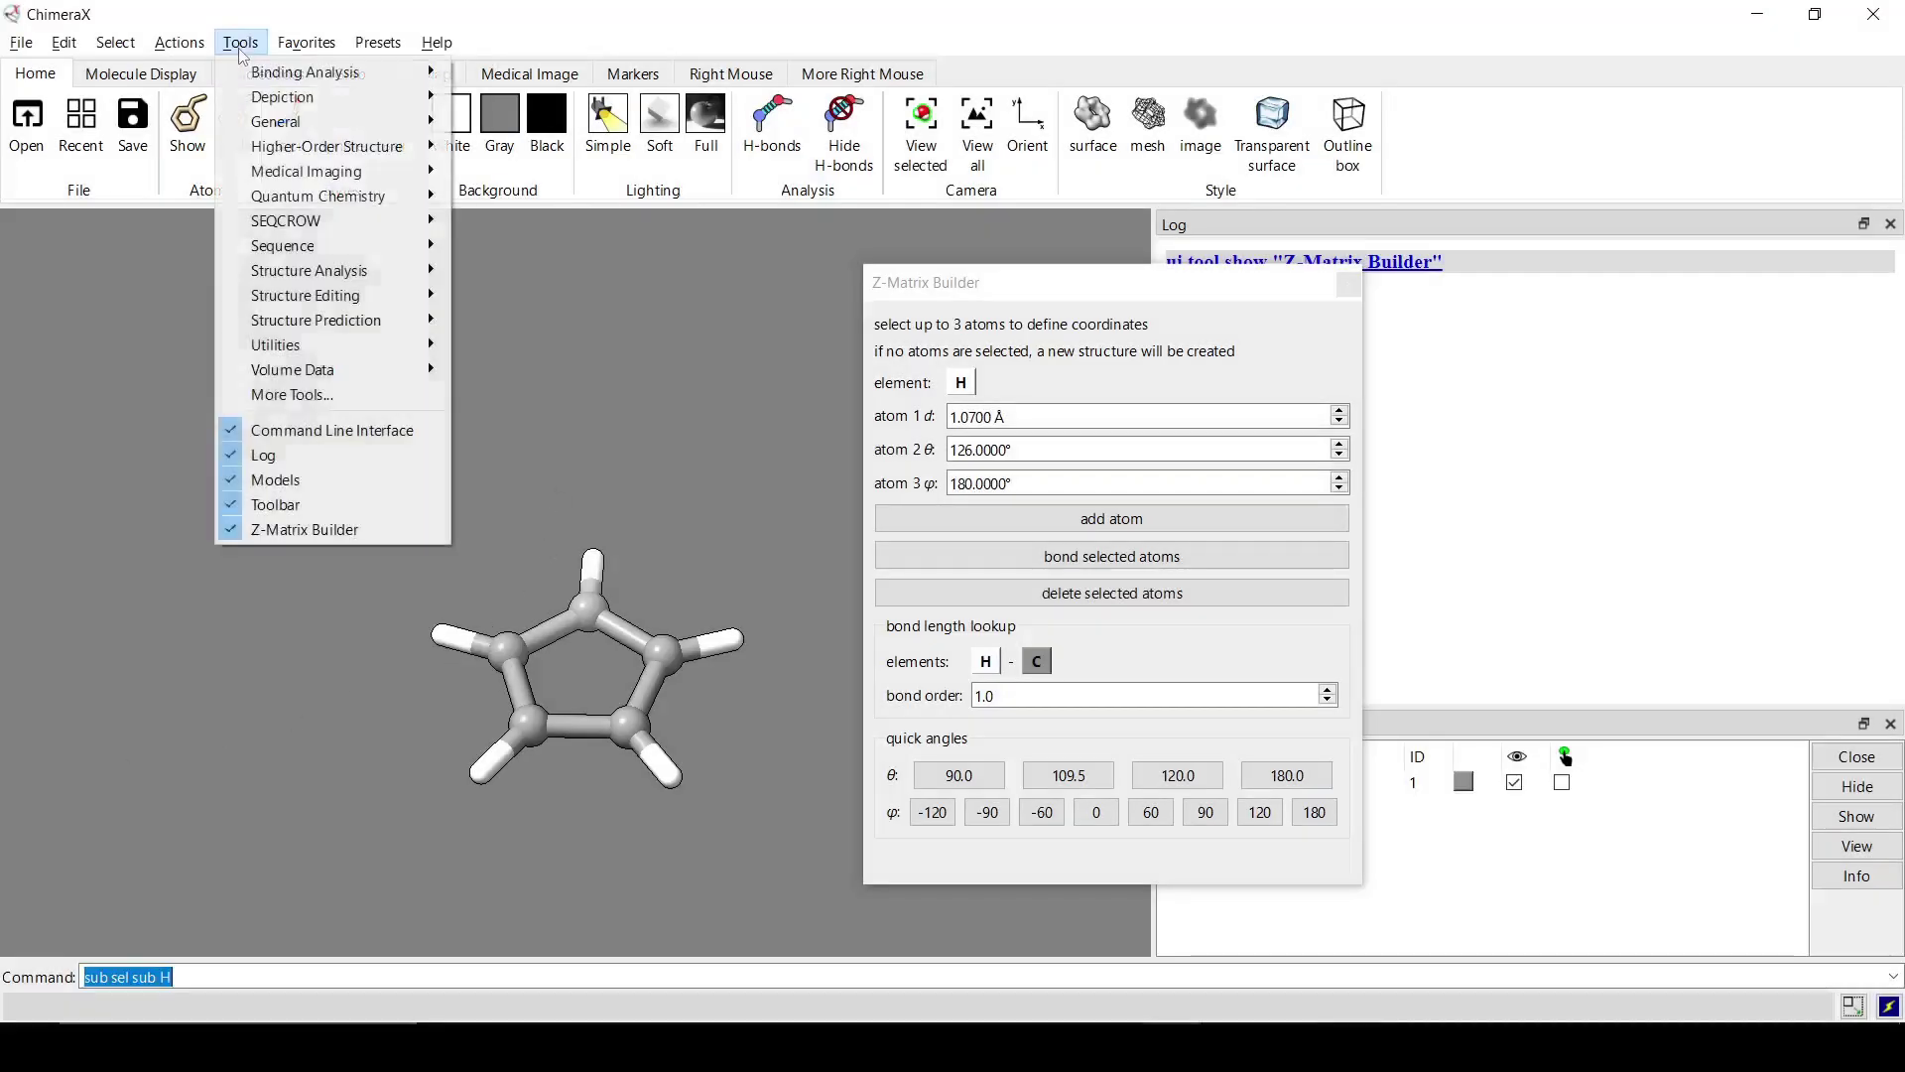
mouse_move(343, 303)
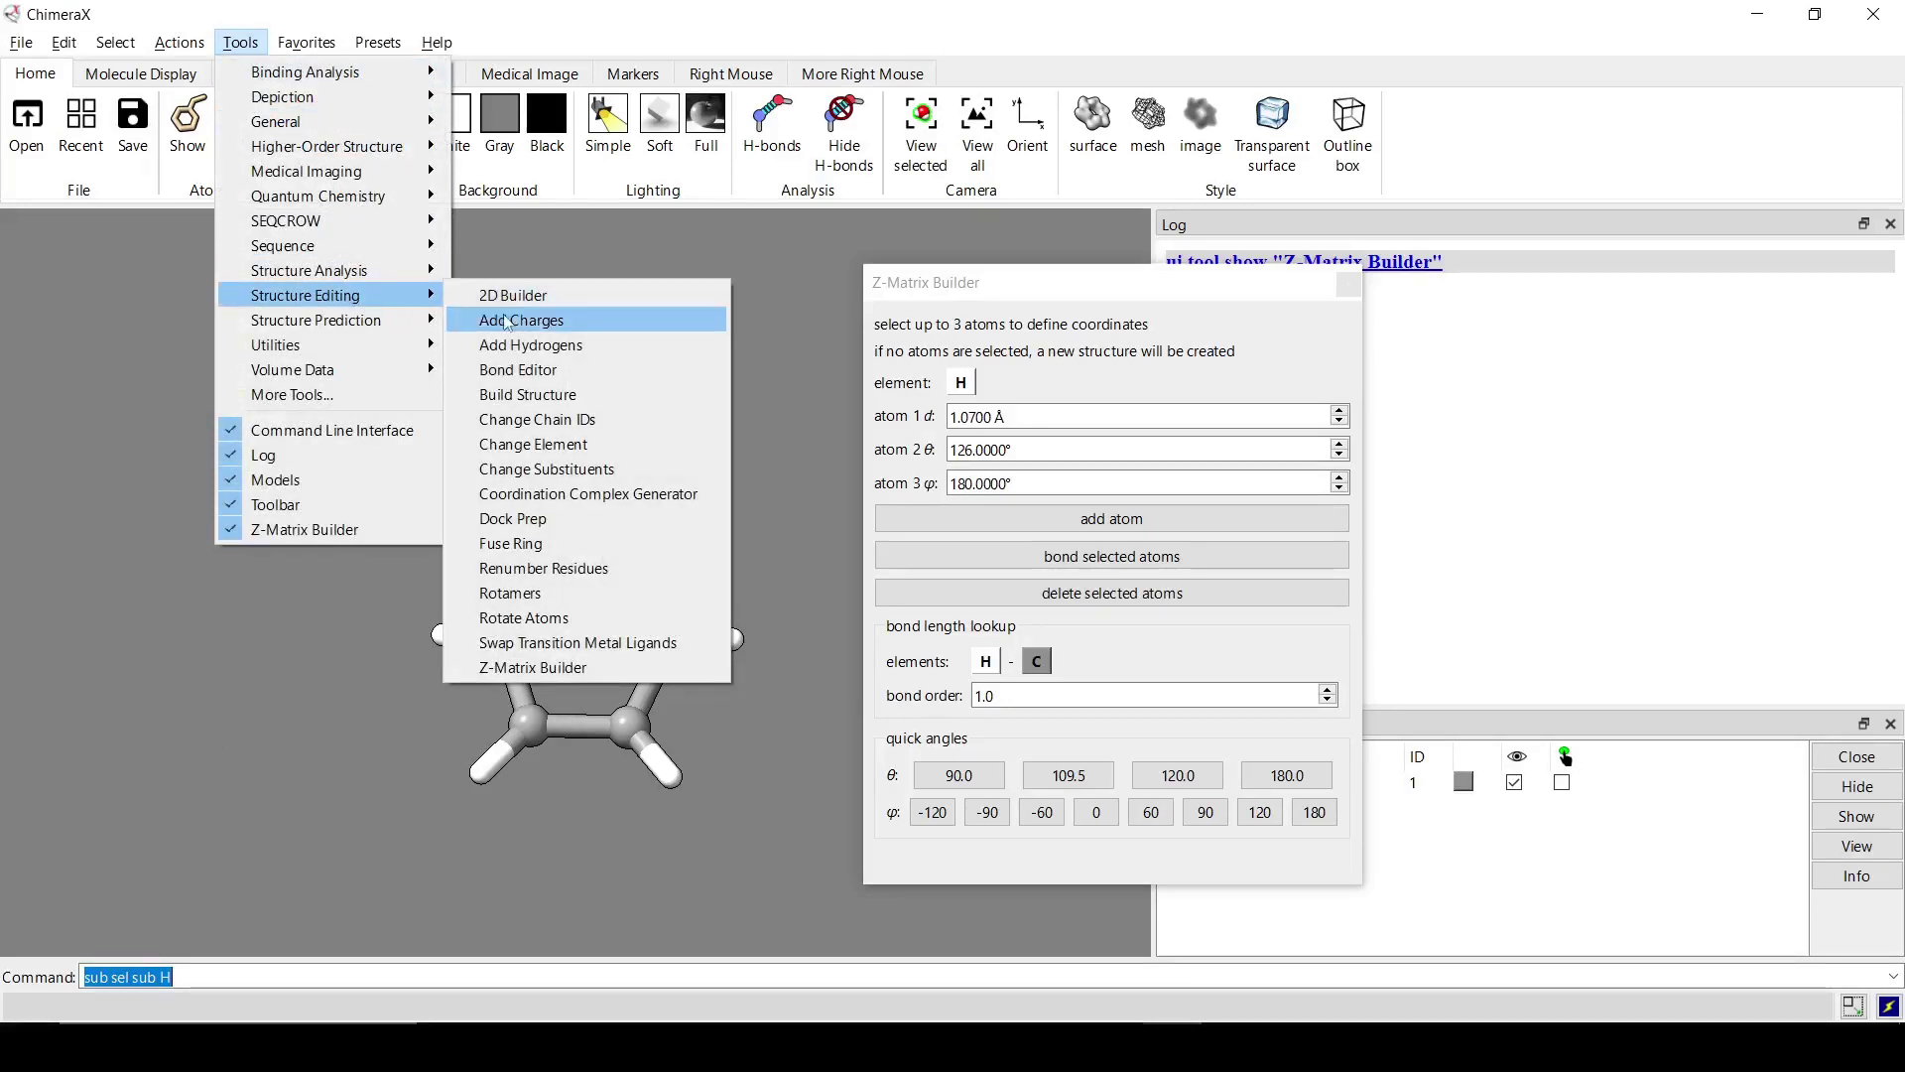
click(588, 447)
click(240, 43)
mouse_move(398, 307)
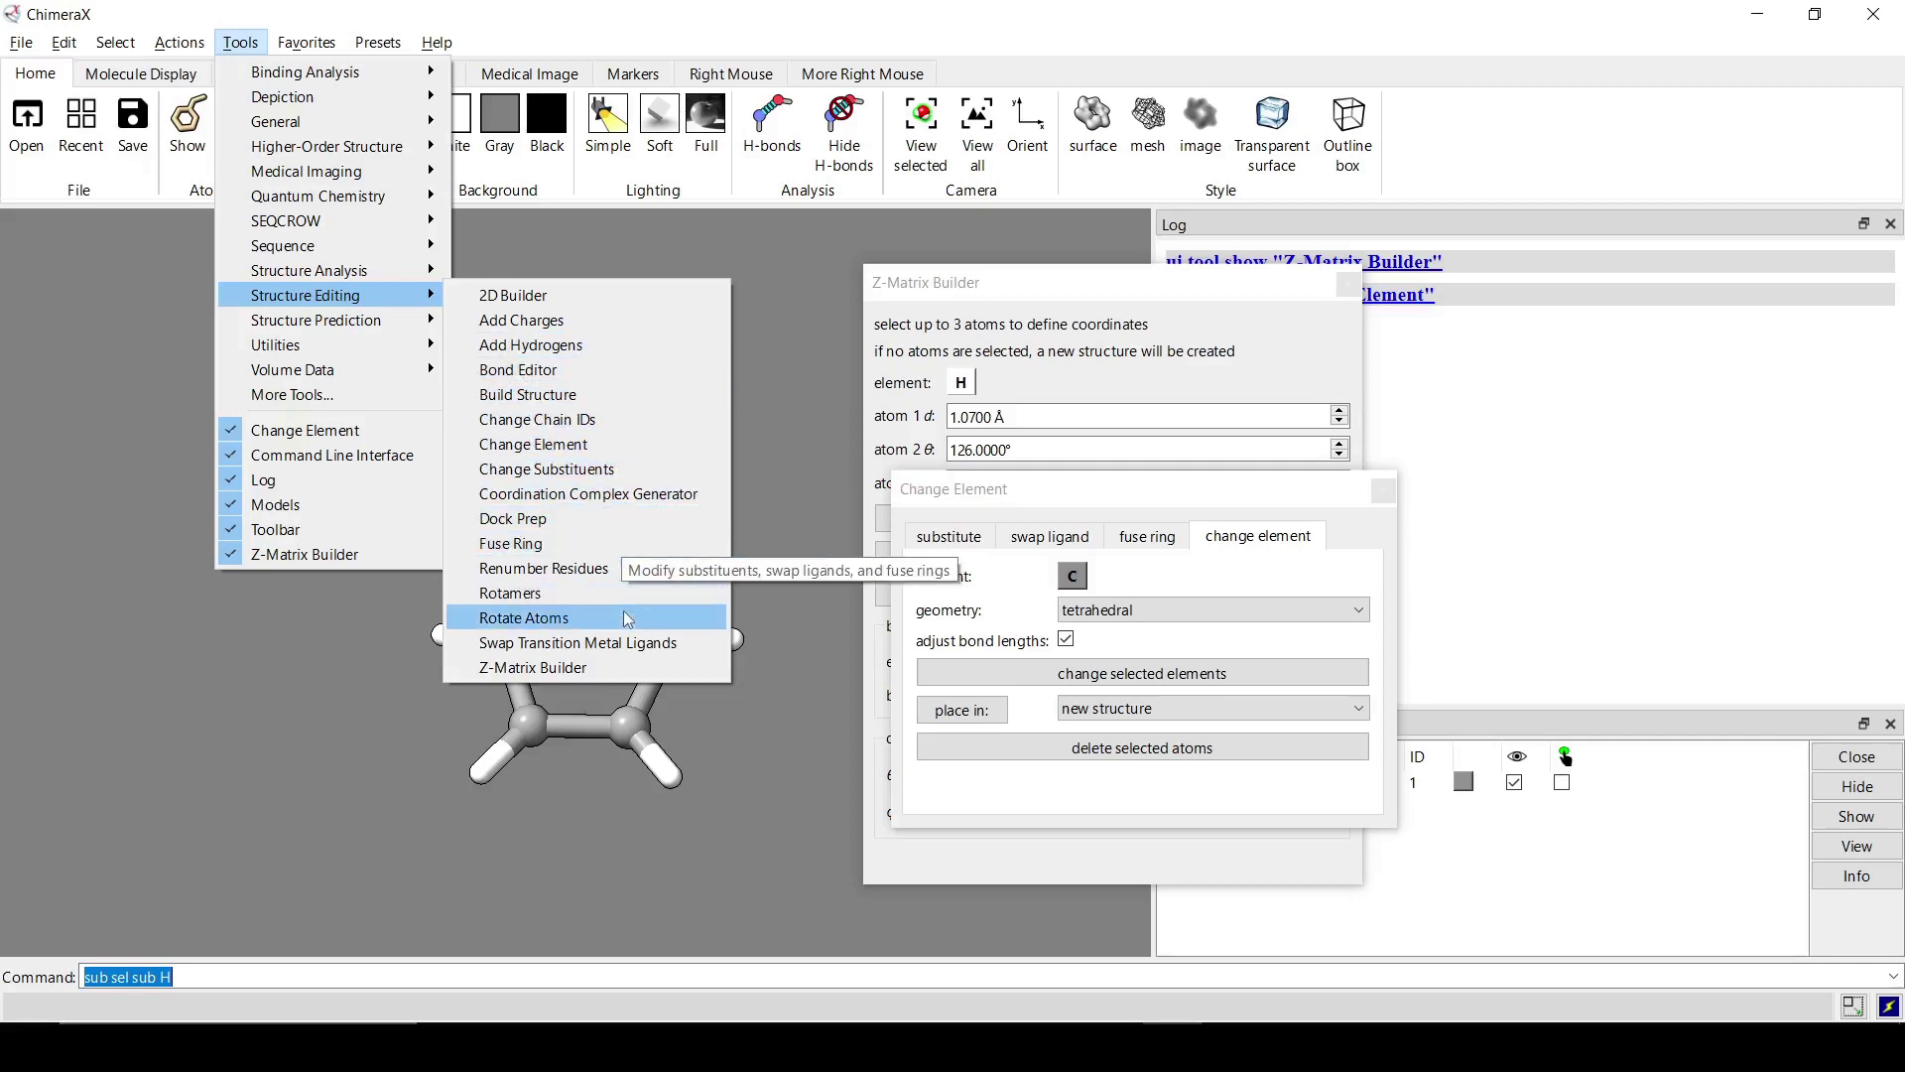
click(1013, 493)
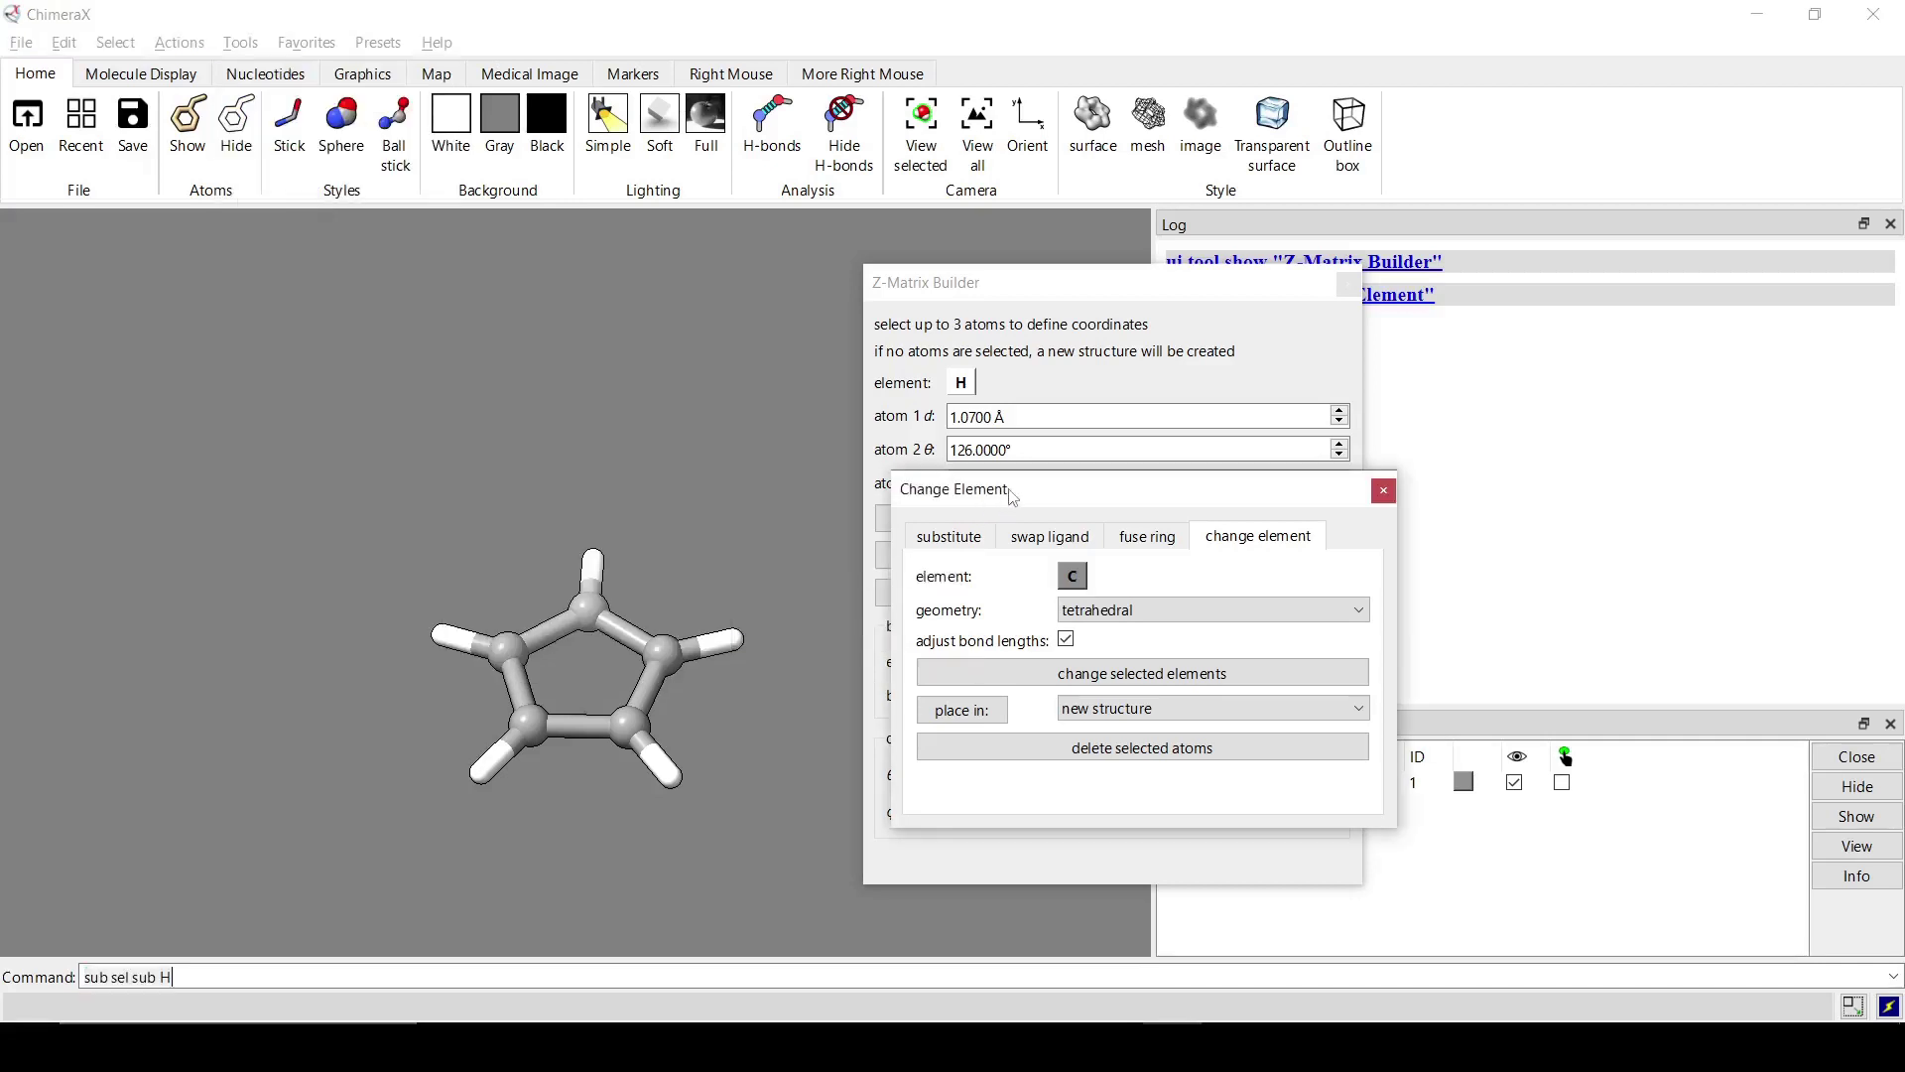
drag(1010, 493, 1000, 379)
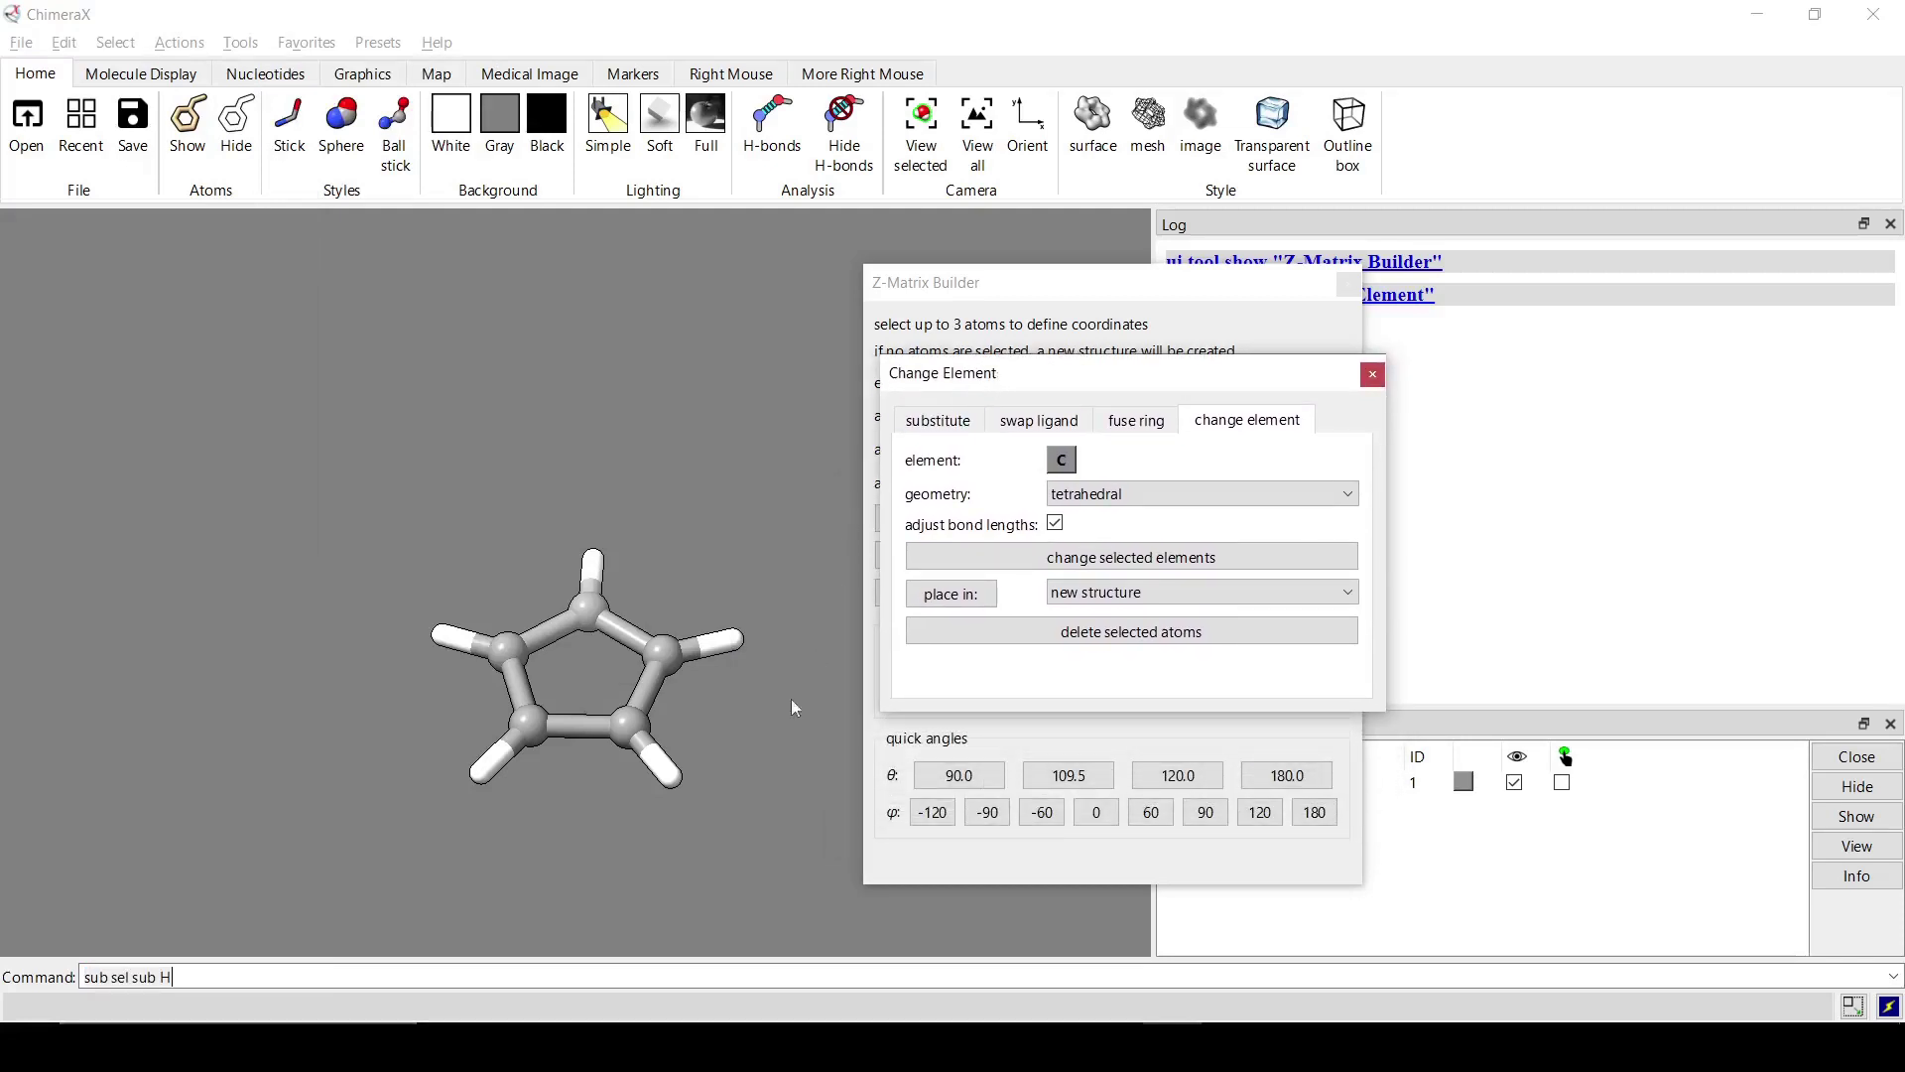
ctrl+click(738, 640)
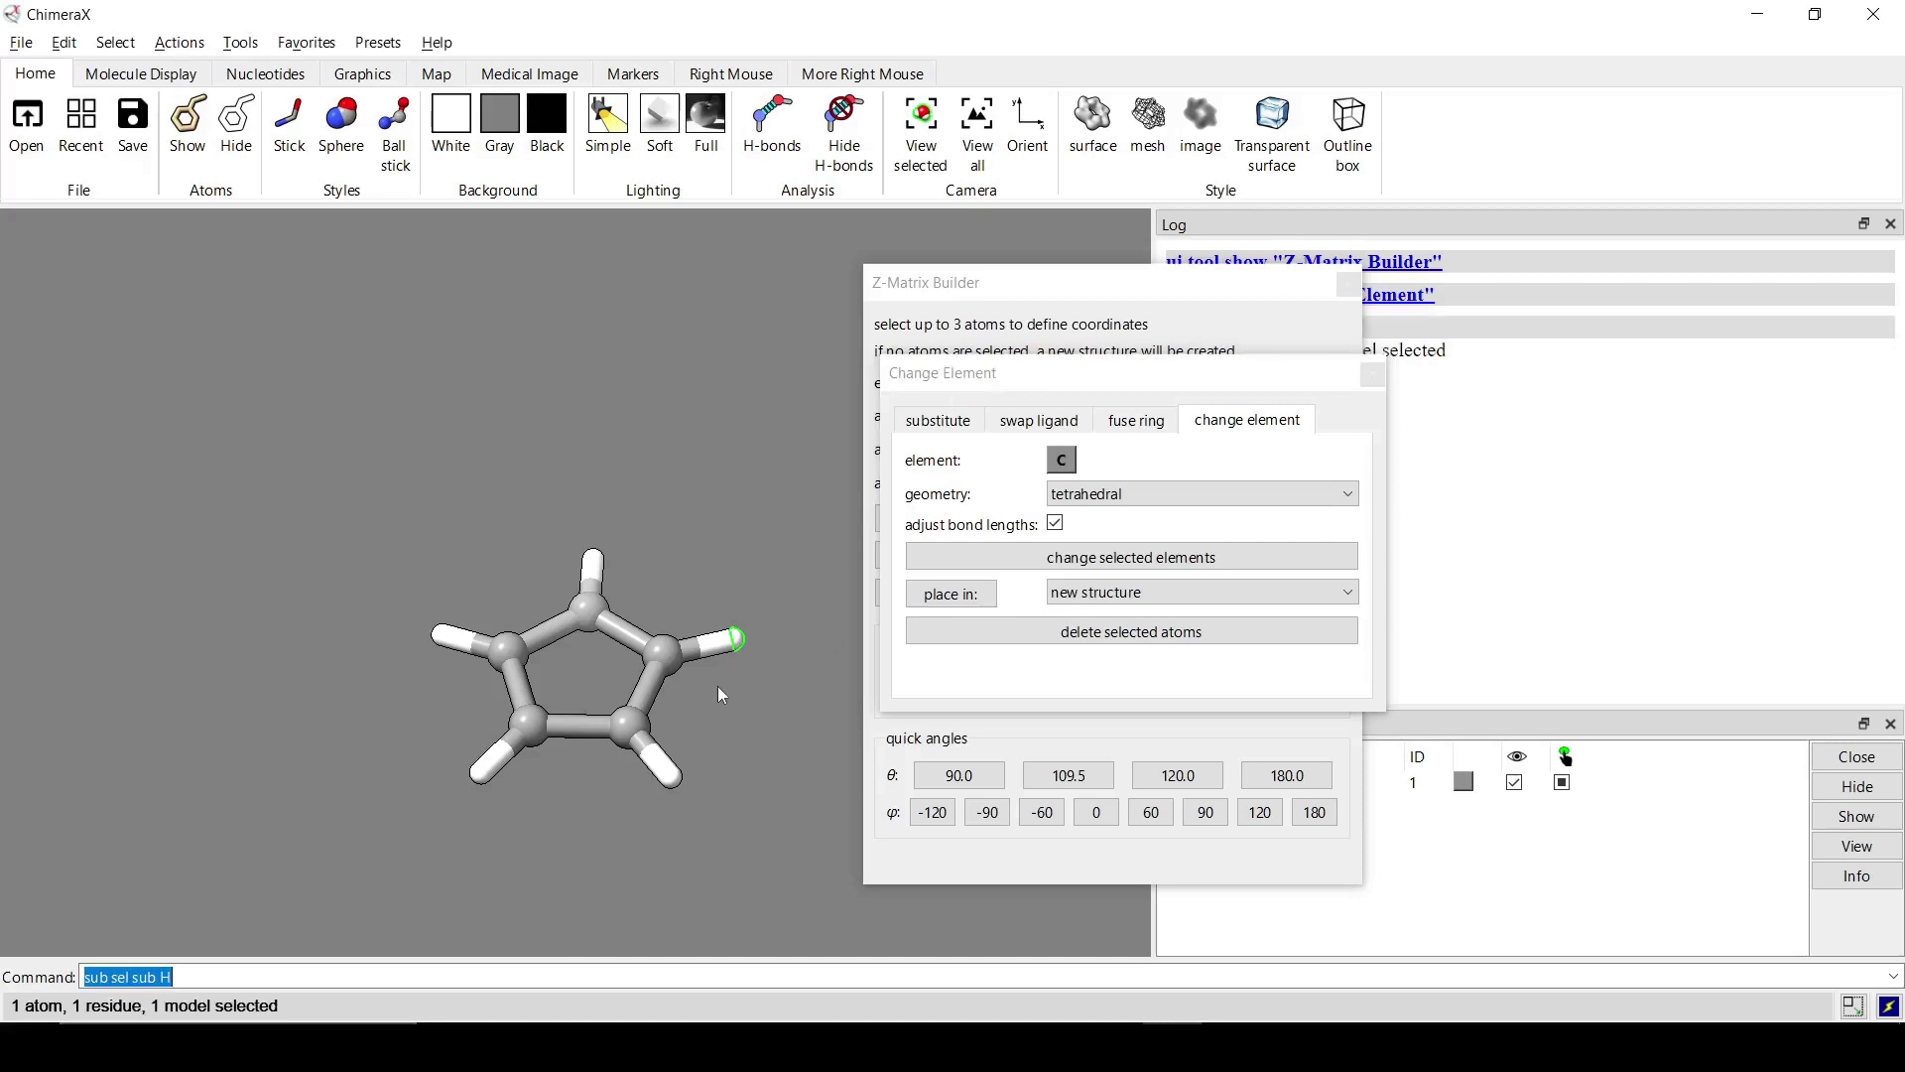
click(1091, 499)
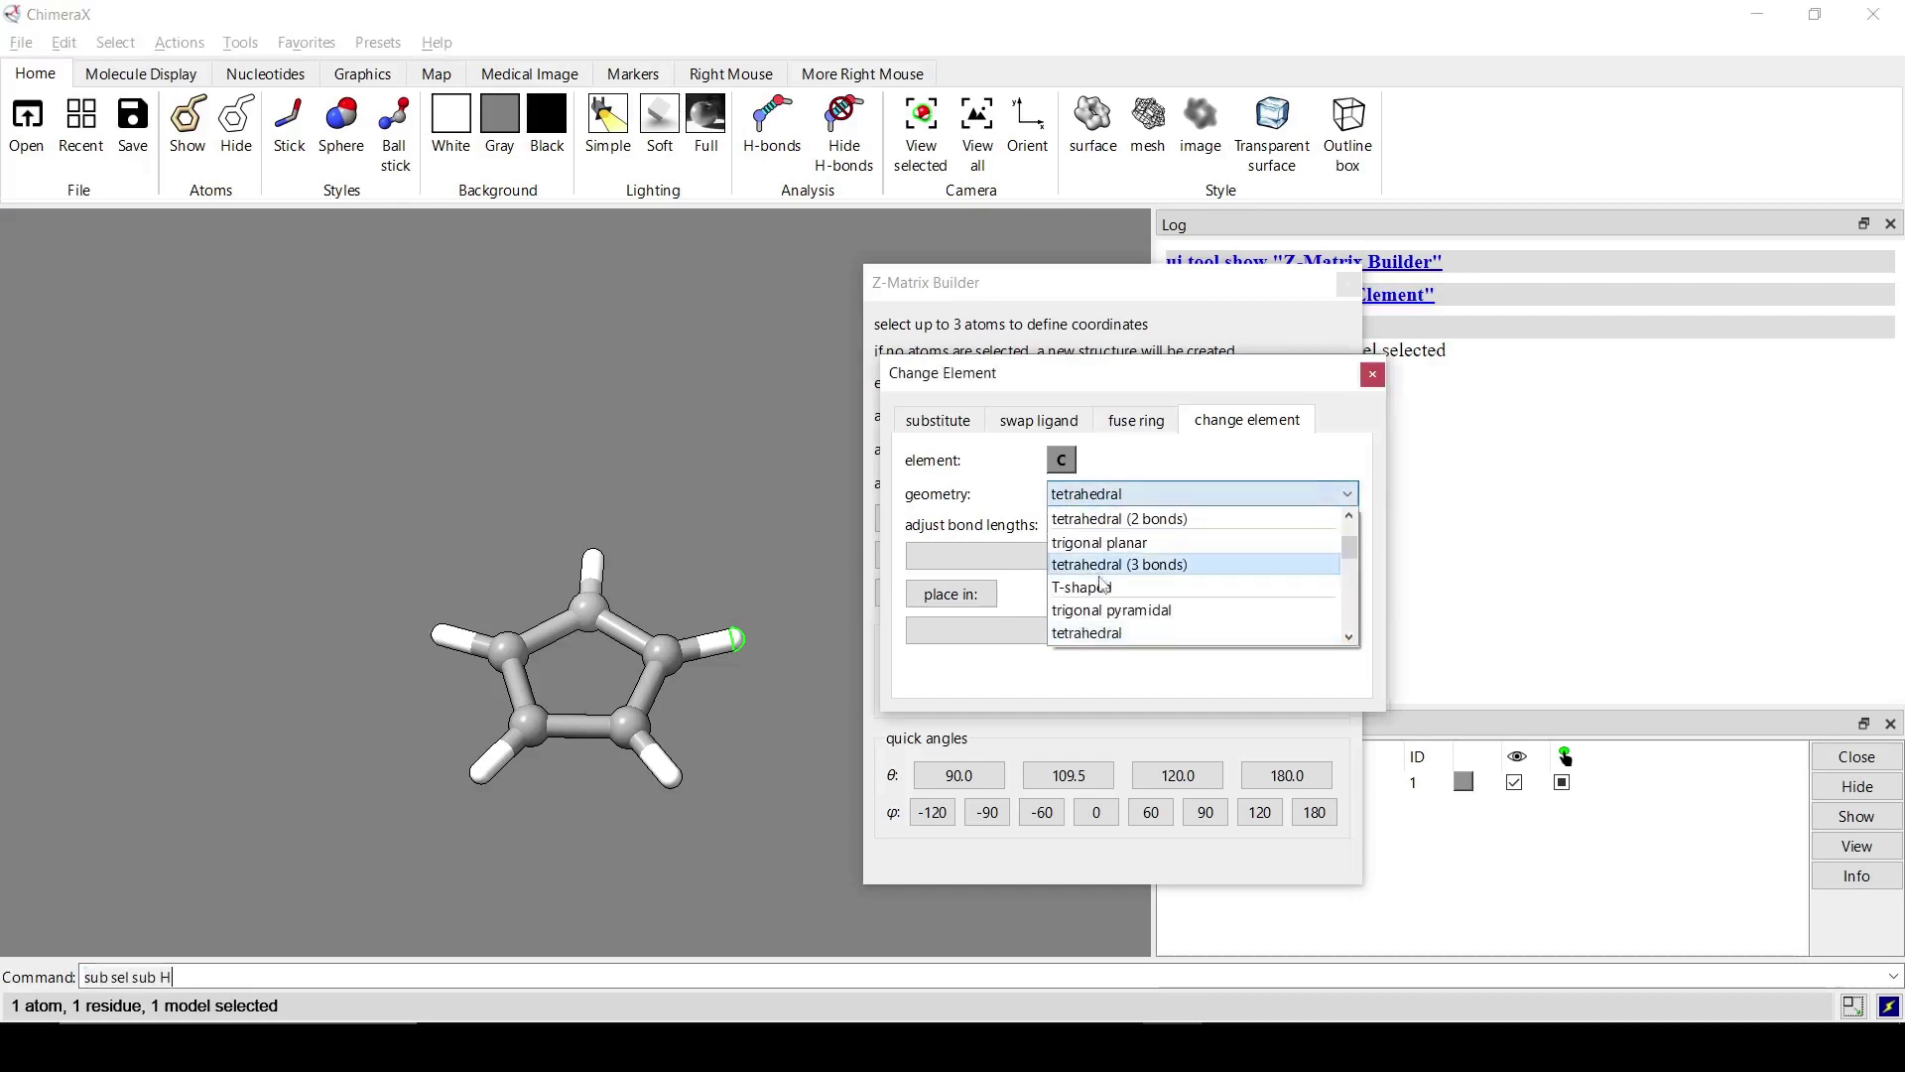
click(1088, 499)
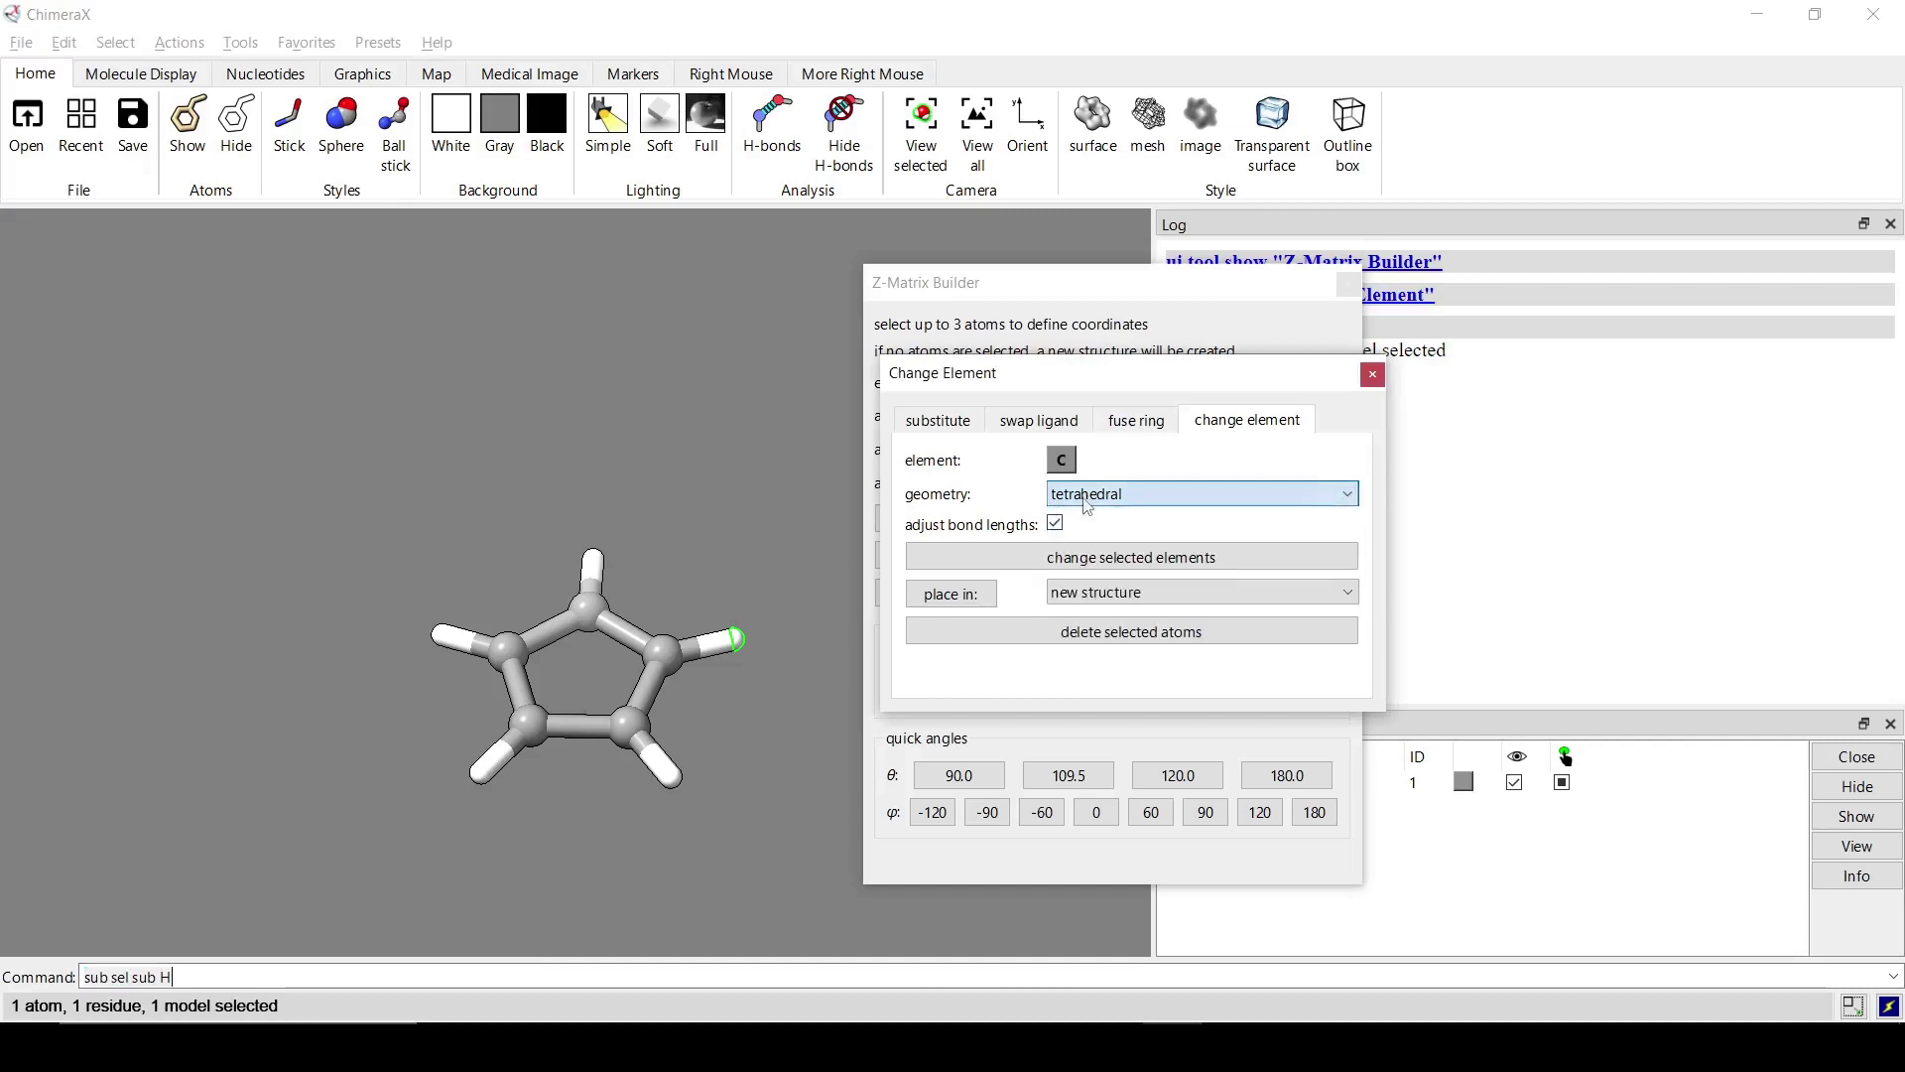
Convert the right-hand hydrogen into a tetrahedral methyl carbon
click(969, 559)
drag(721, 700, 712, 650)
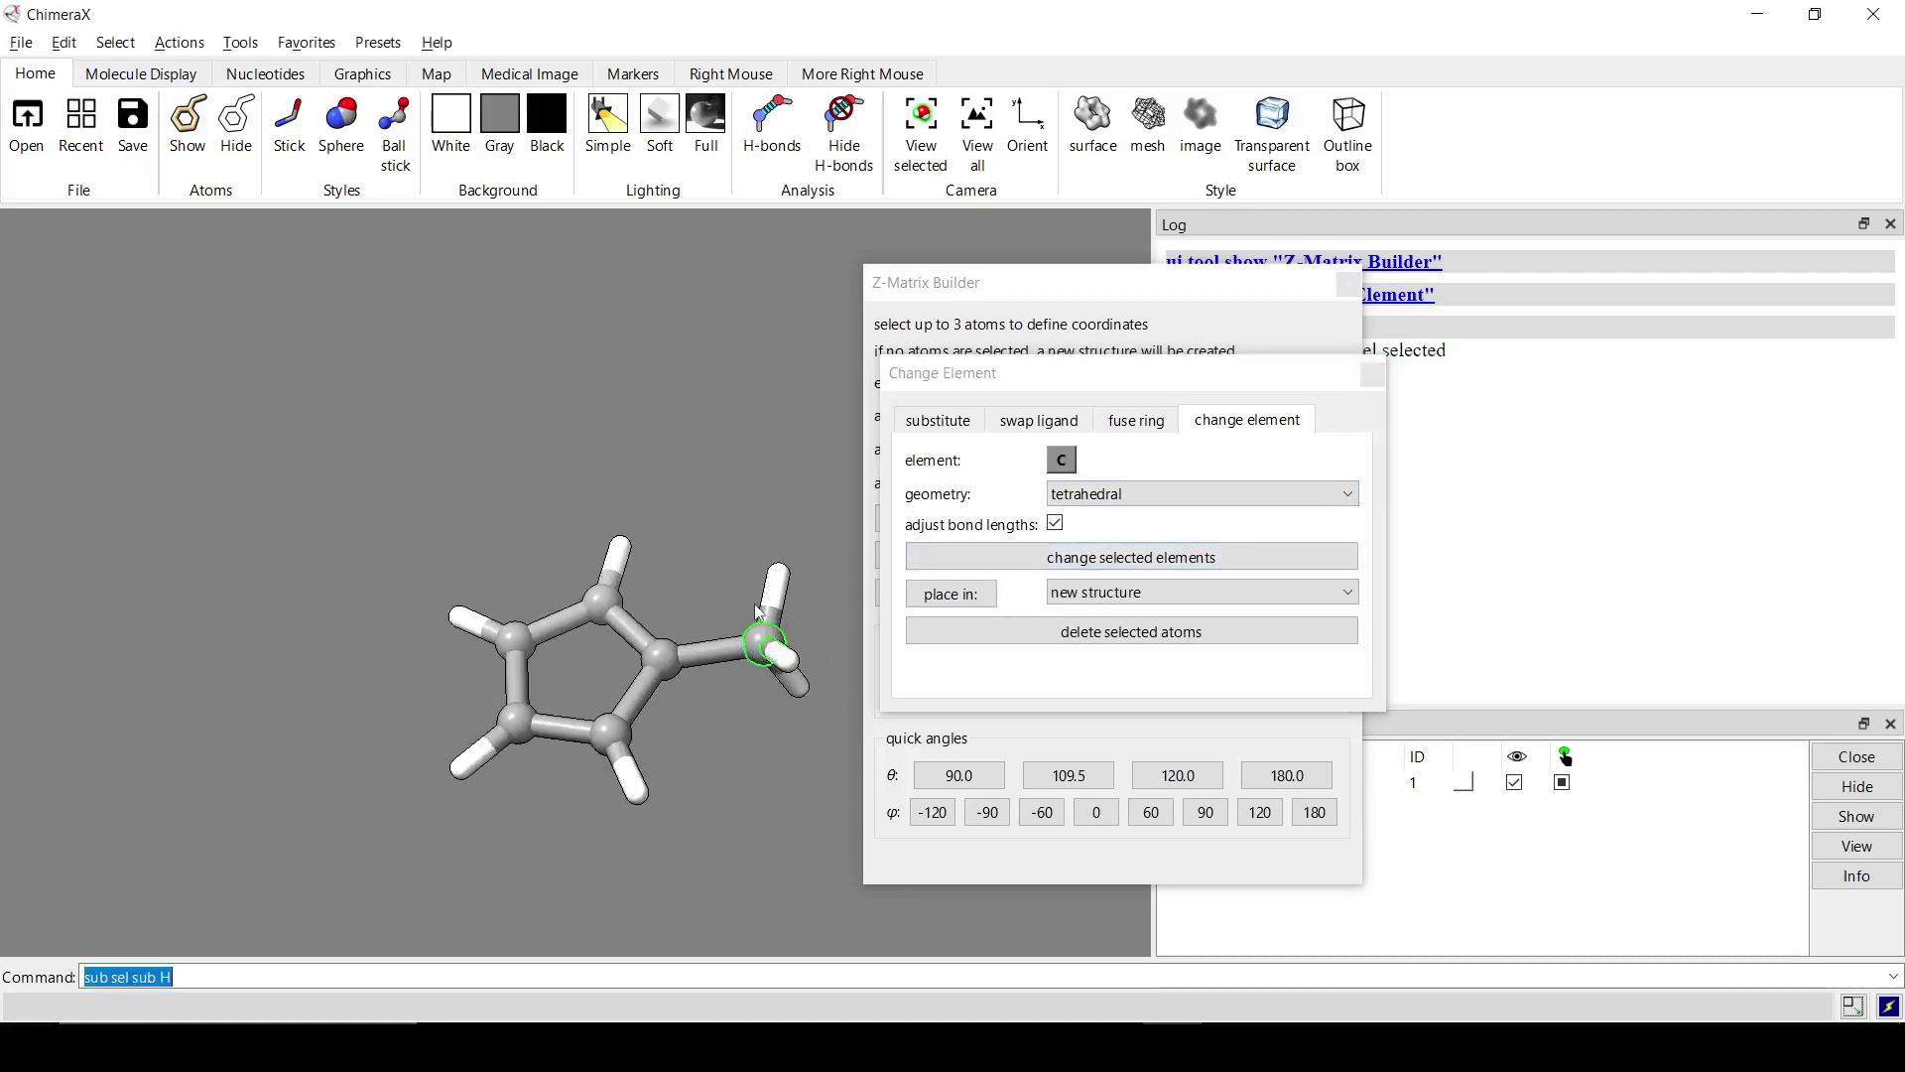
mouse_move(744, 606)
mouse_down()
mouse_move(749, 678)
mouse_move(743, 615)
mouse_up()
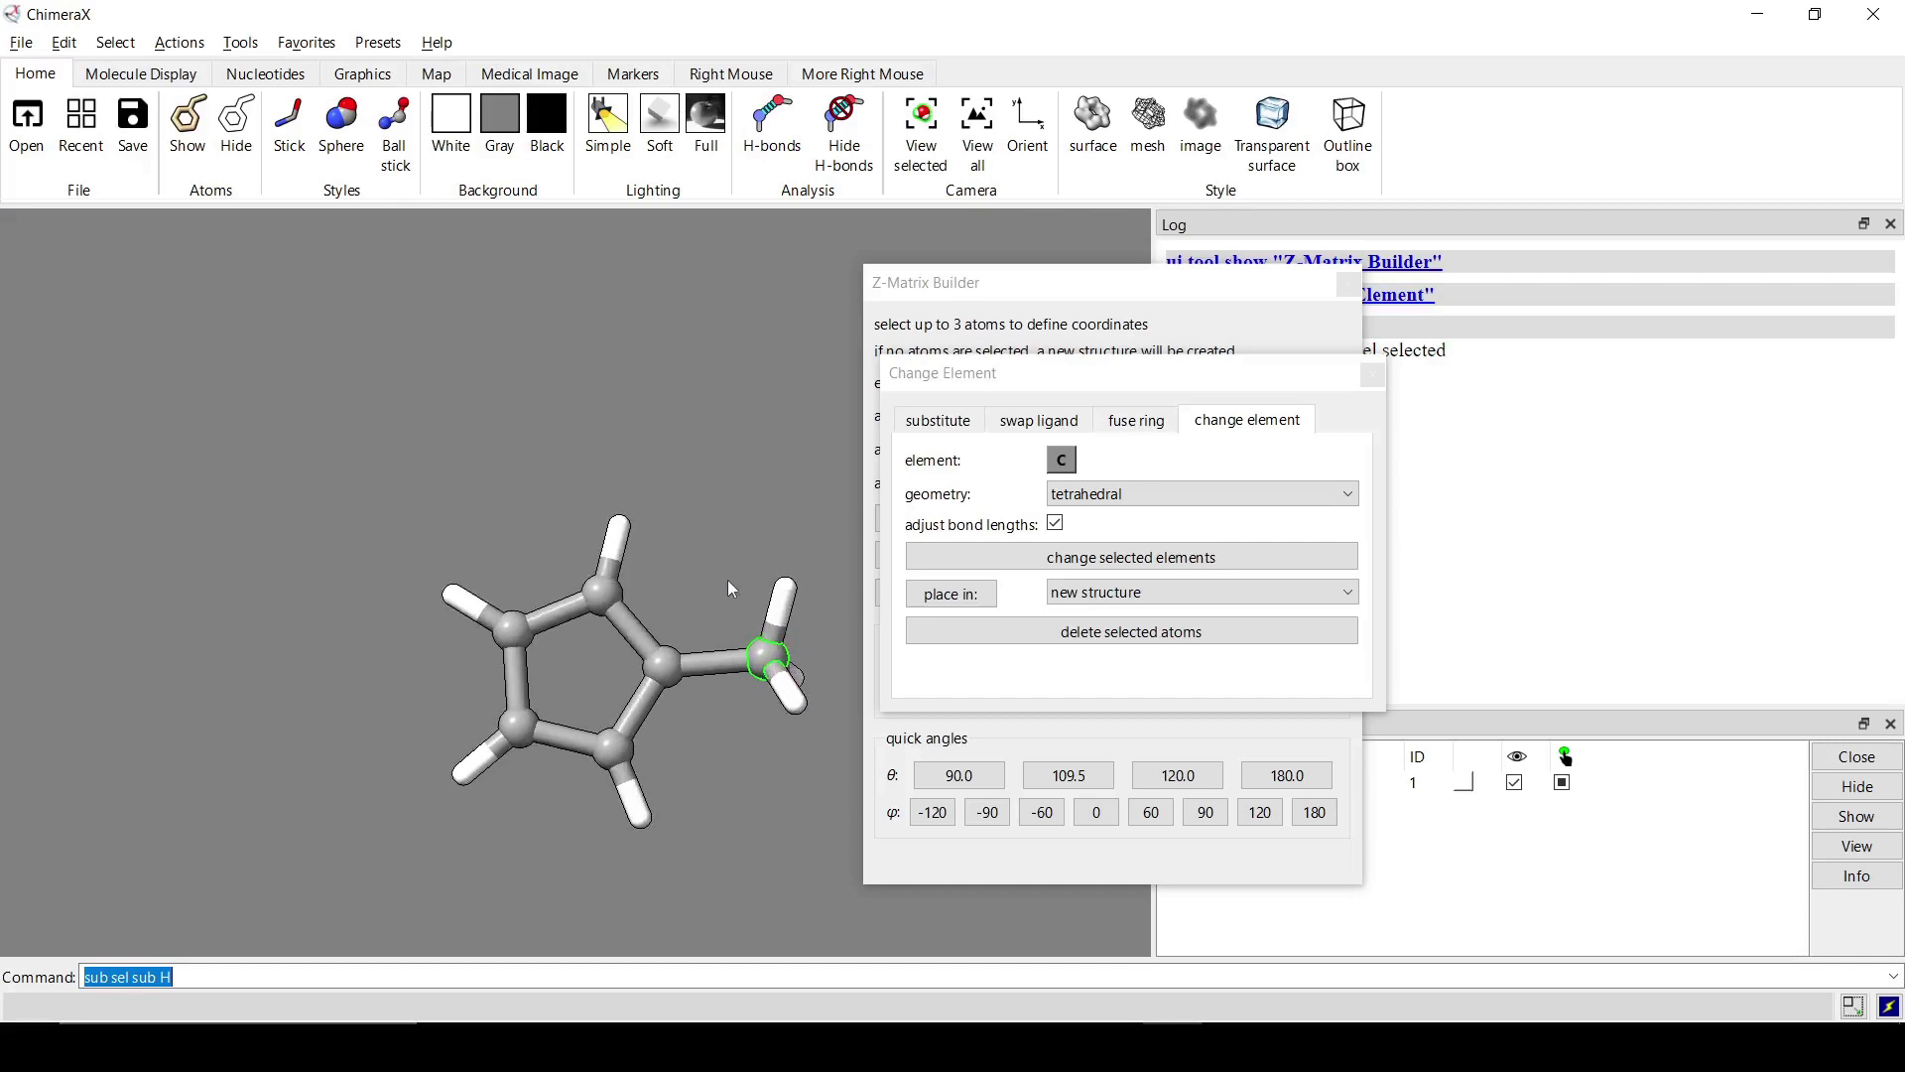
ctrl+click(726, 604)
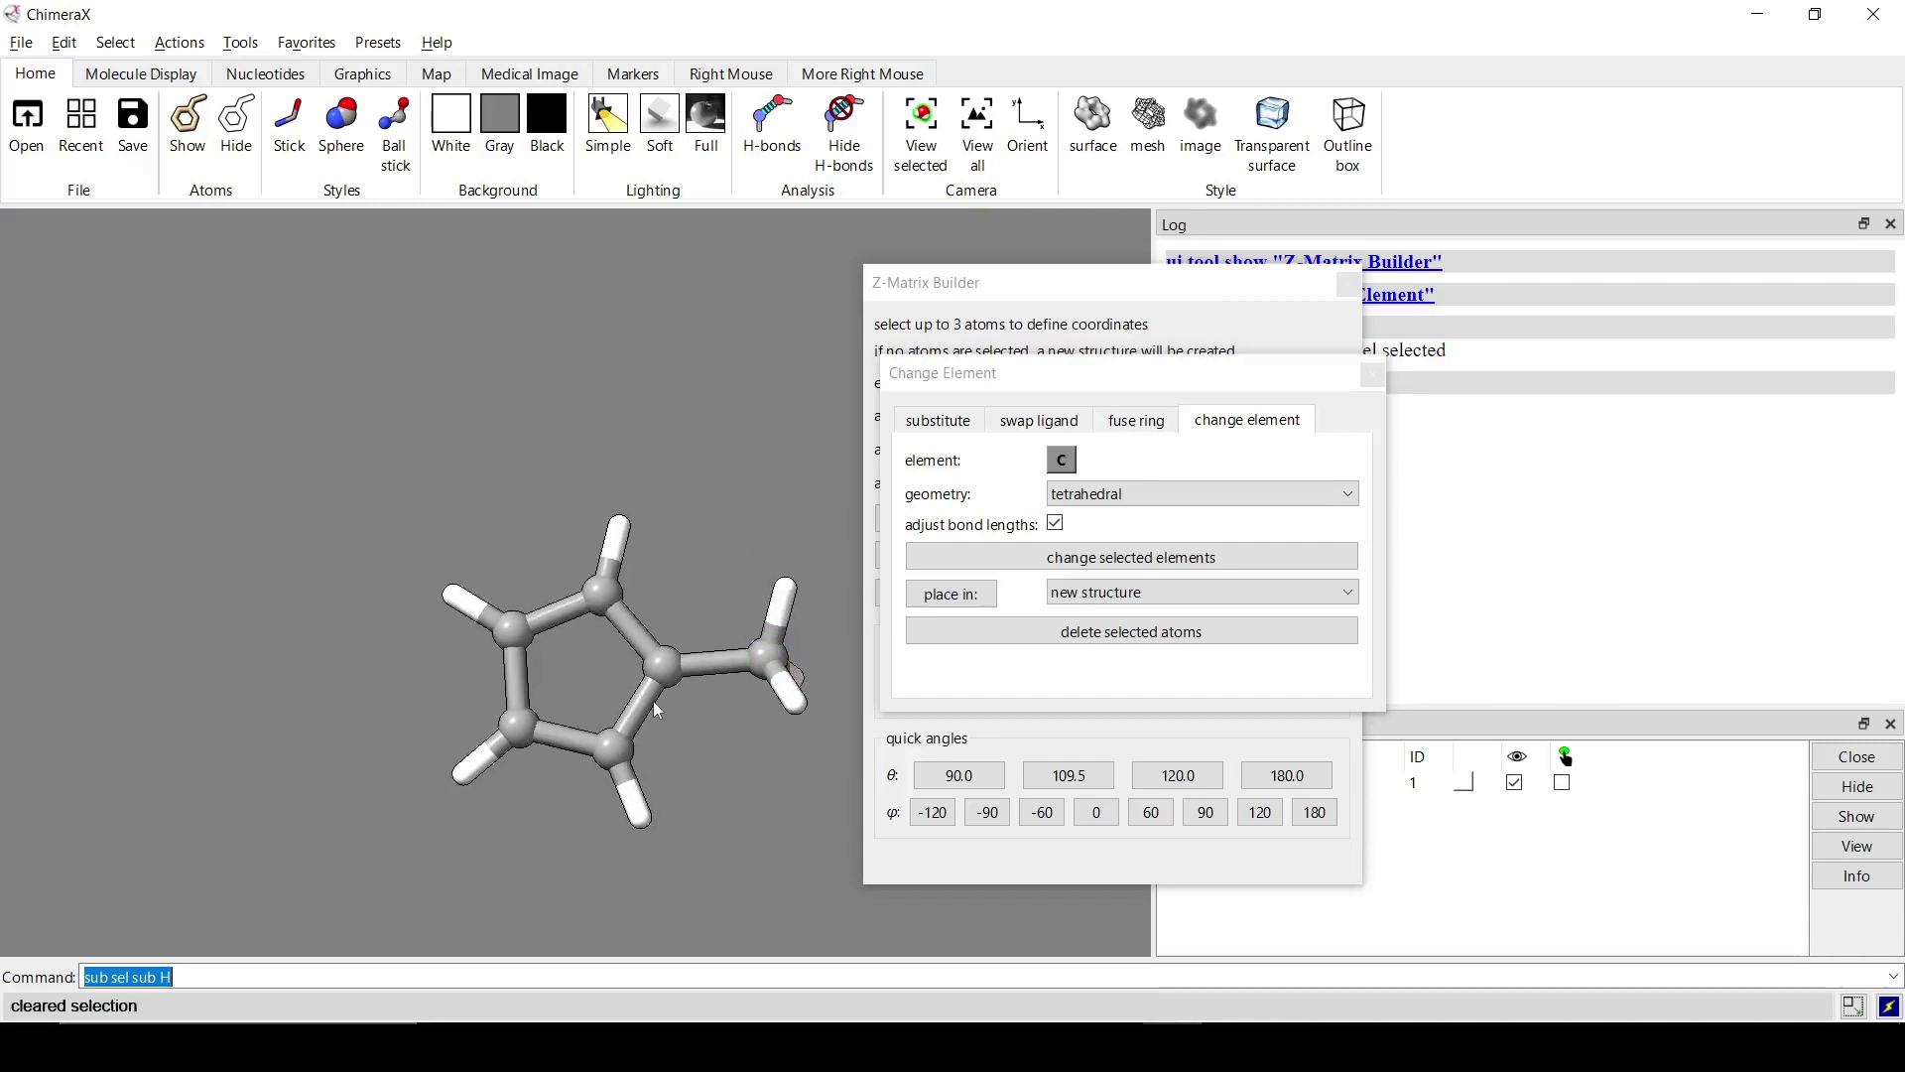
drag(653, 700, 657, 625)
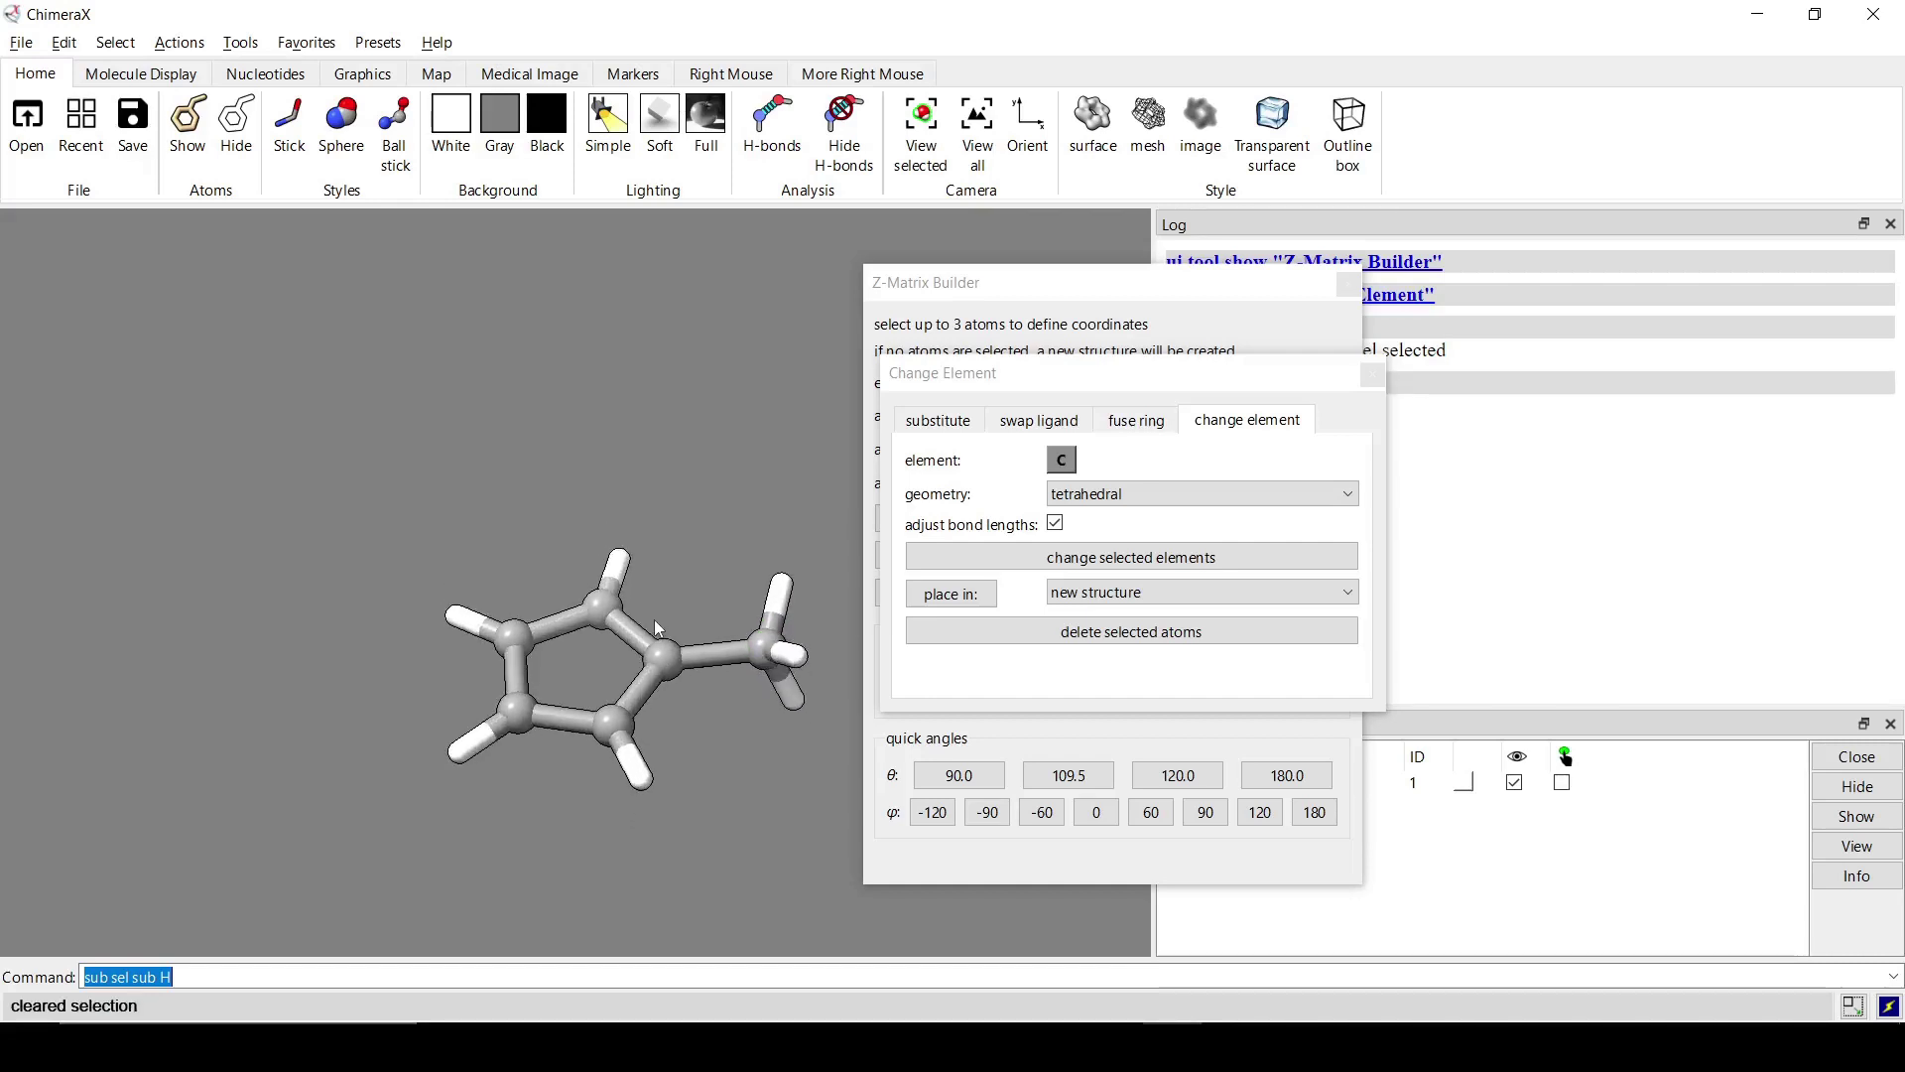
Change the chosen ring atom to Fe in model #1, leaving geometry unchanged
click(1095, 593)
click(1097, 641)
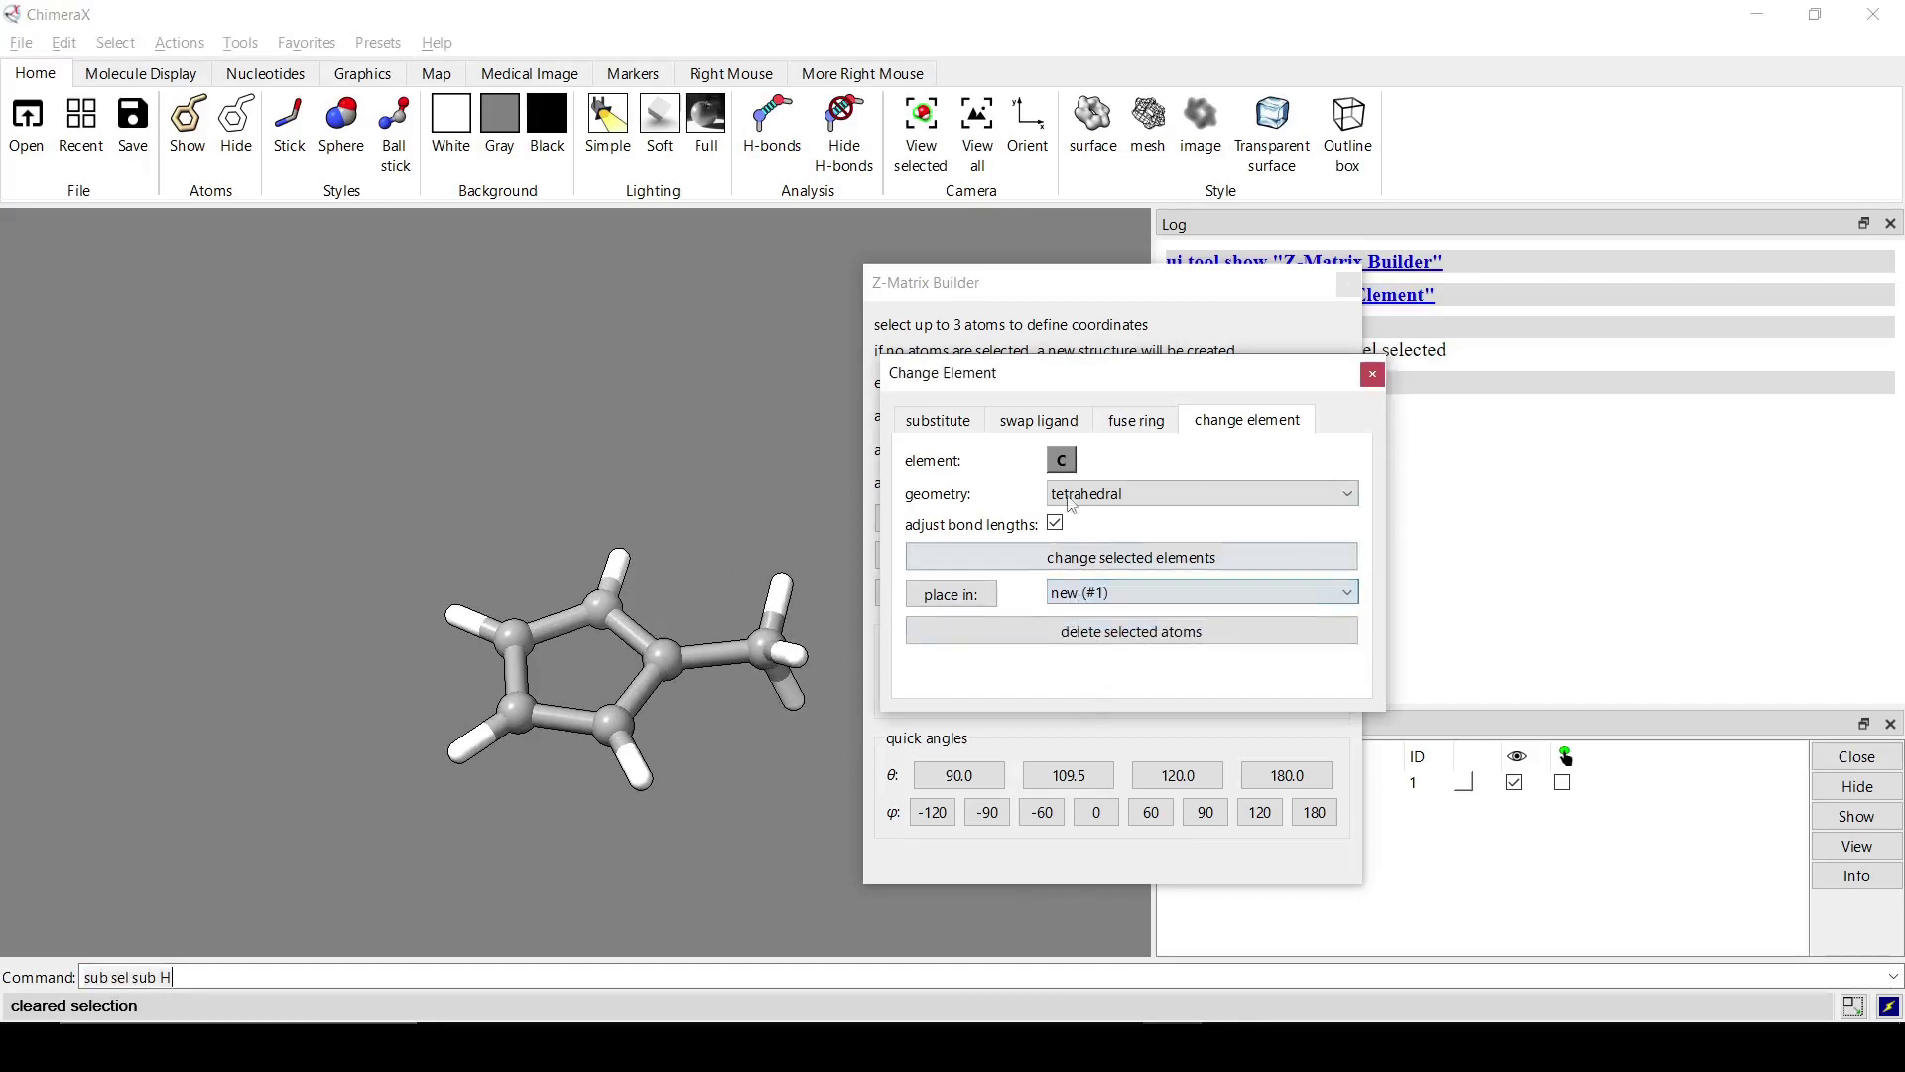
click(1061, 461)
click(1178, 639)
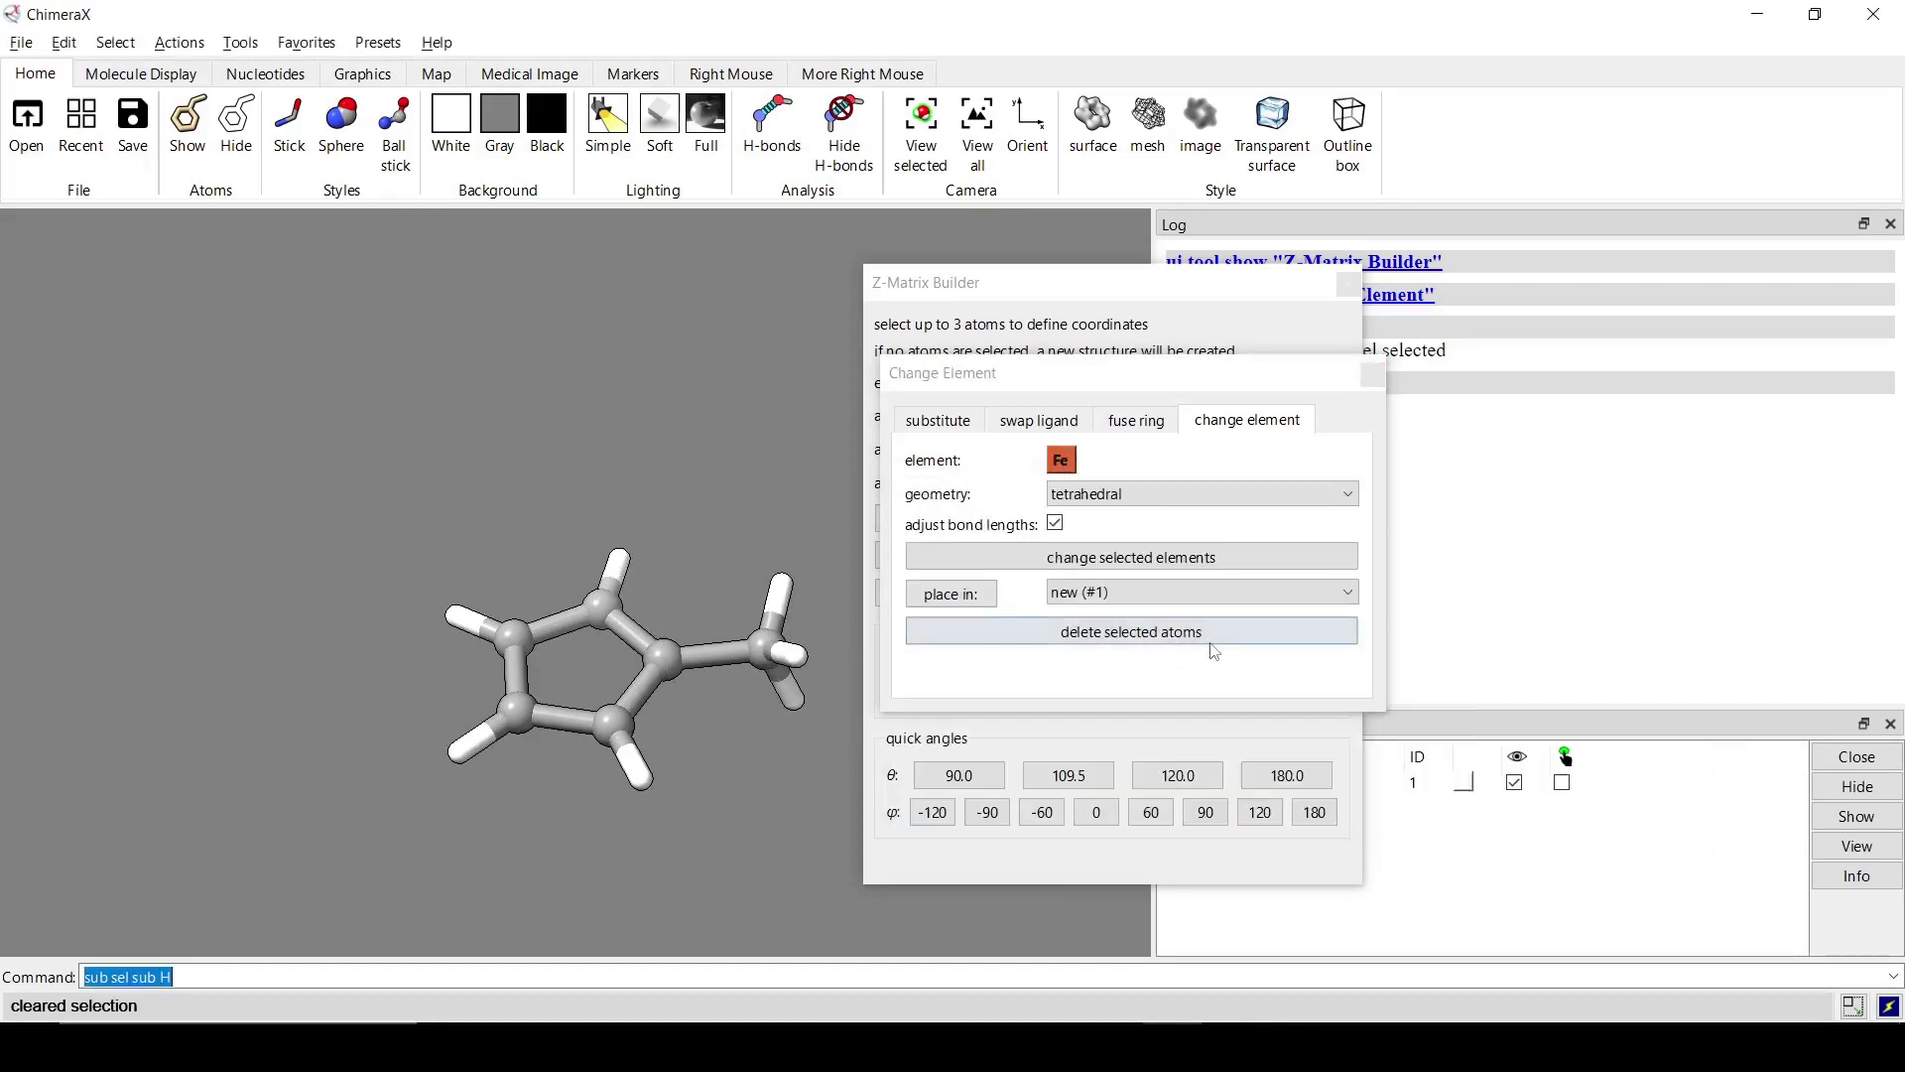
click(1137, 494)
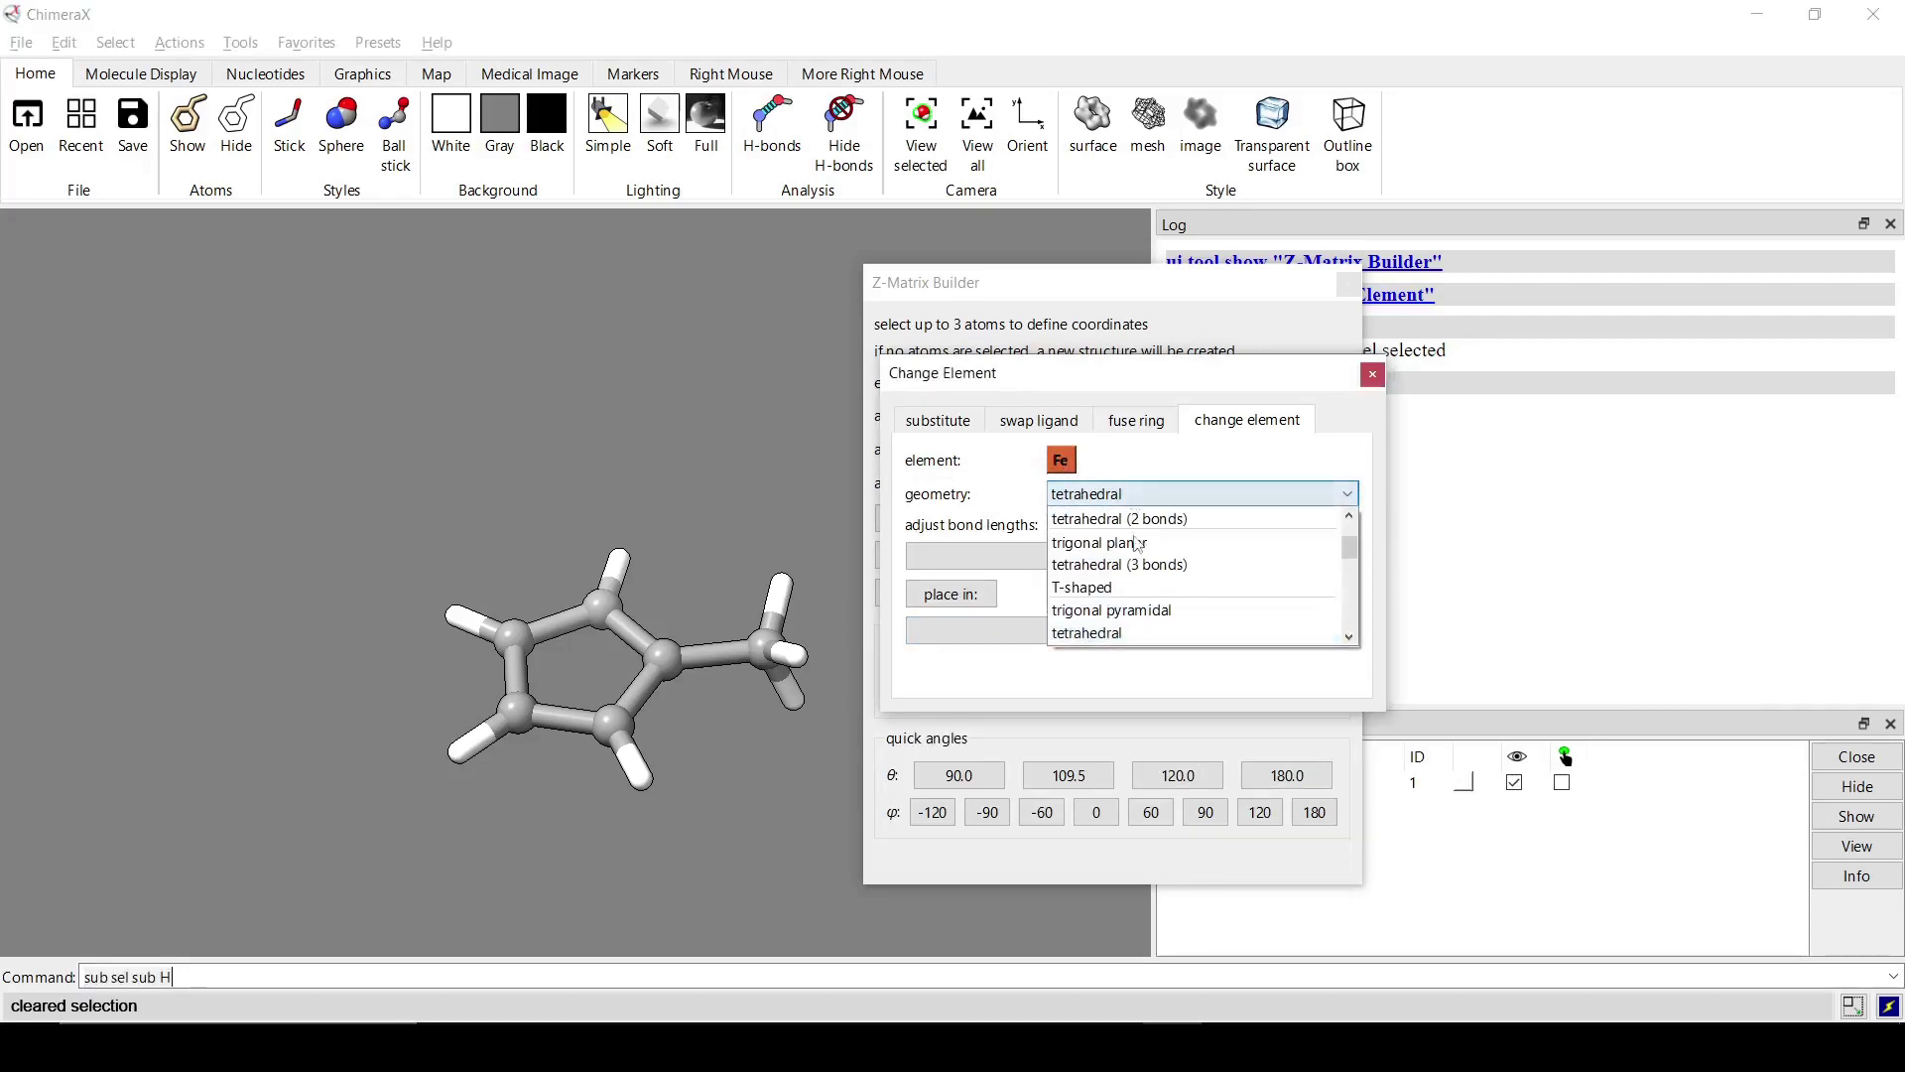
scroll(1136, 551, up, 2)
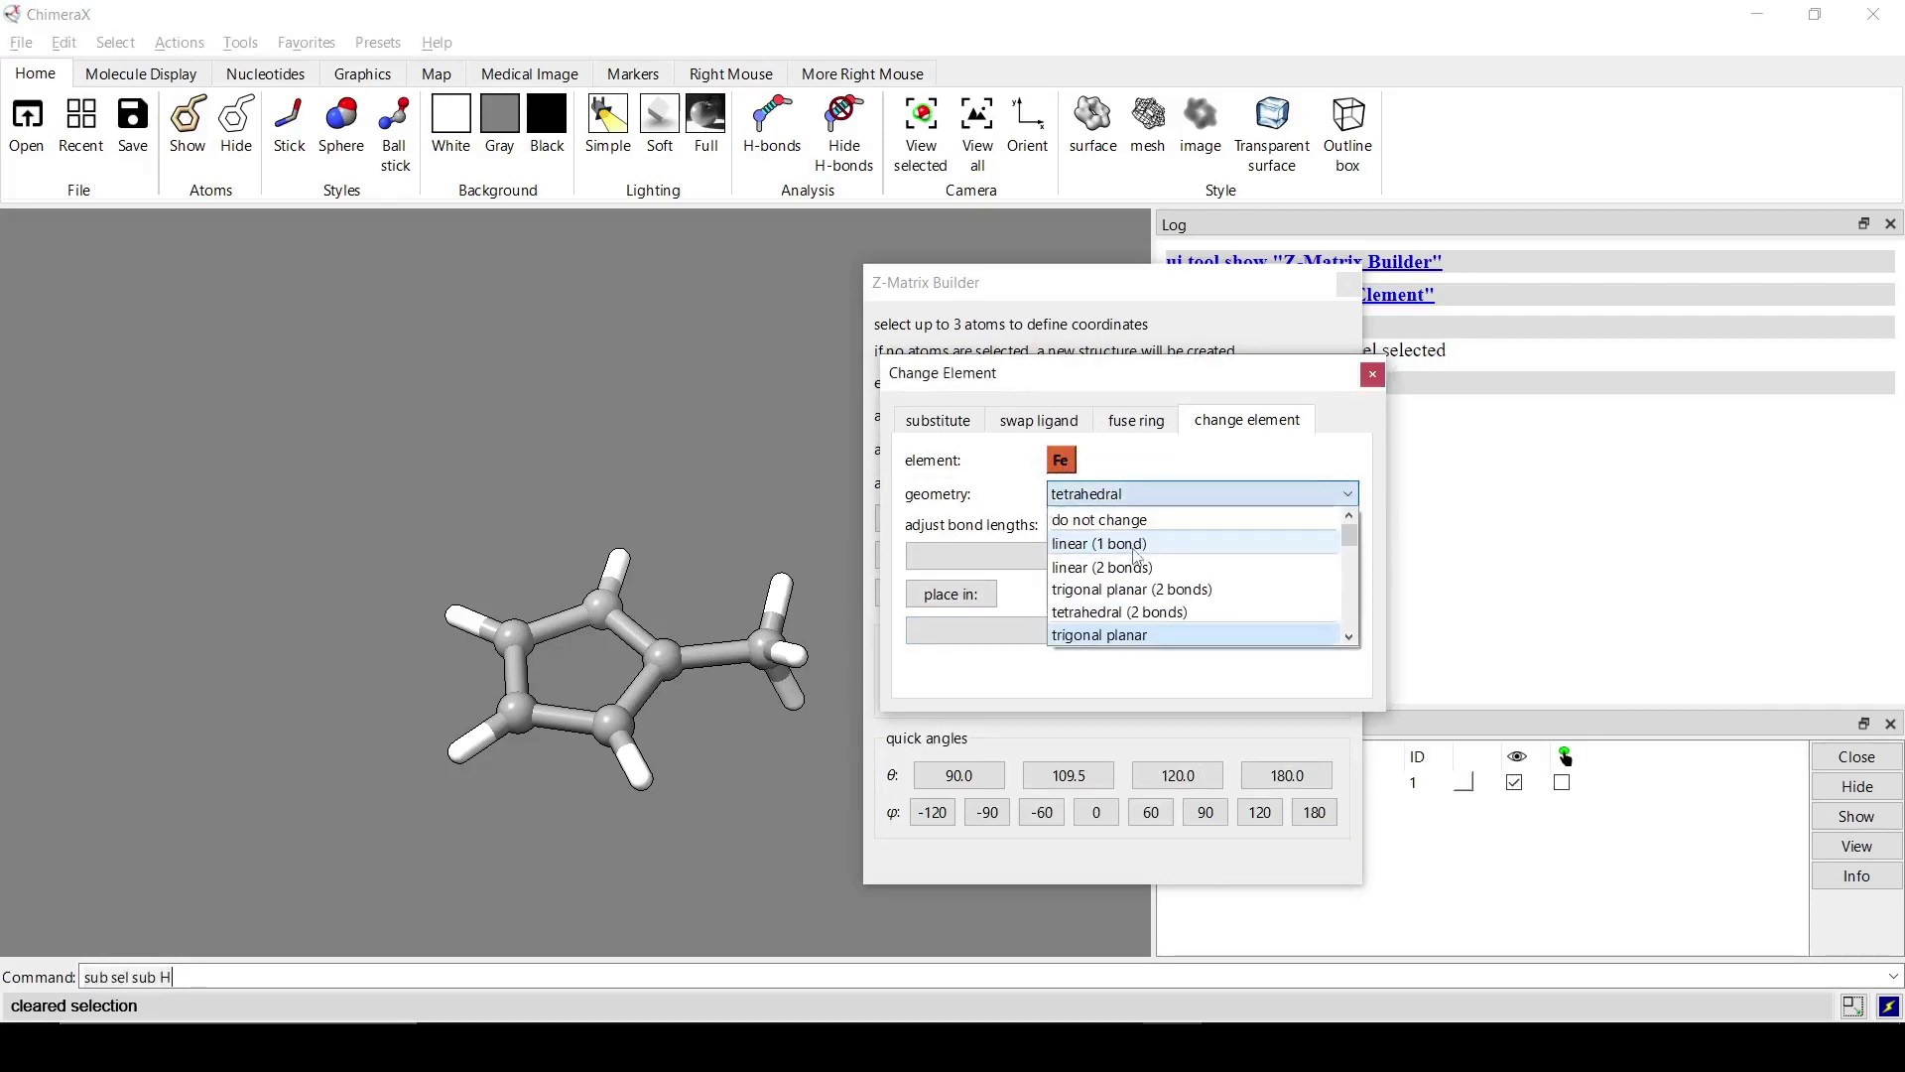
click(1092, 521)
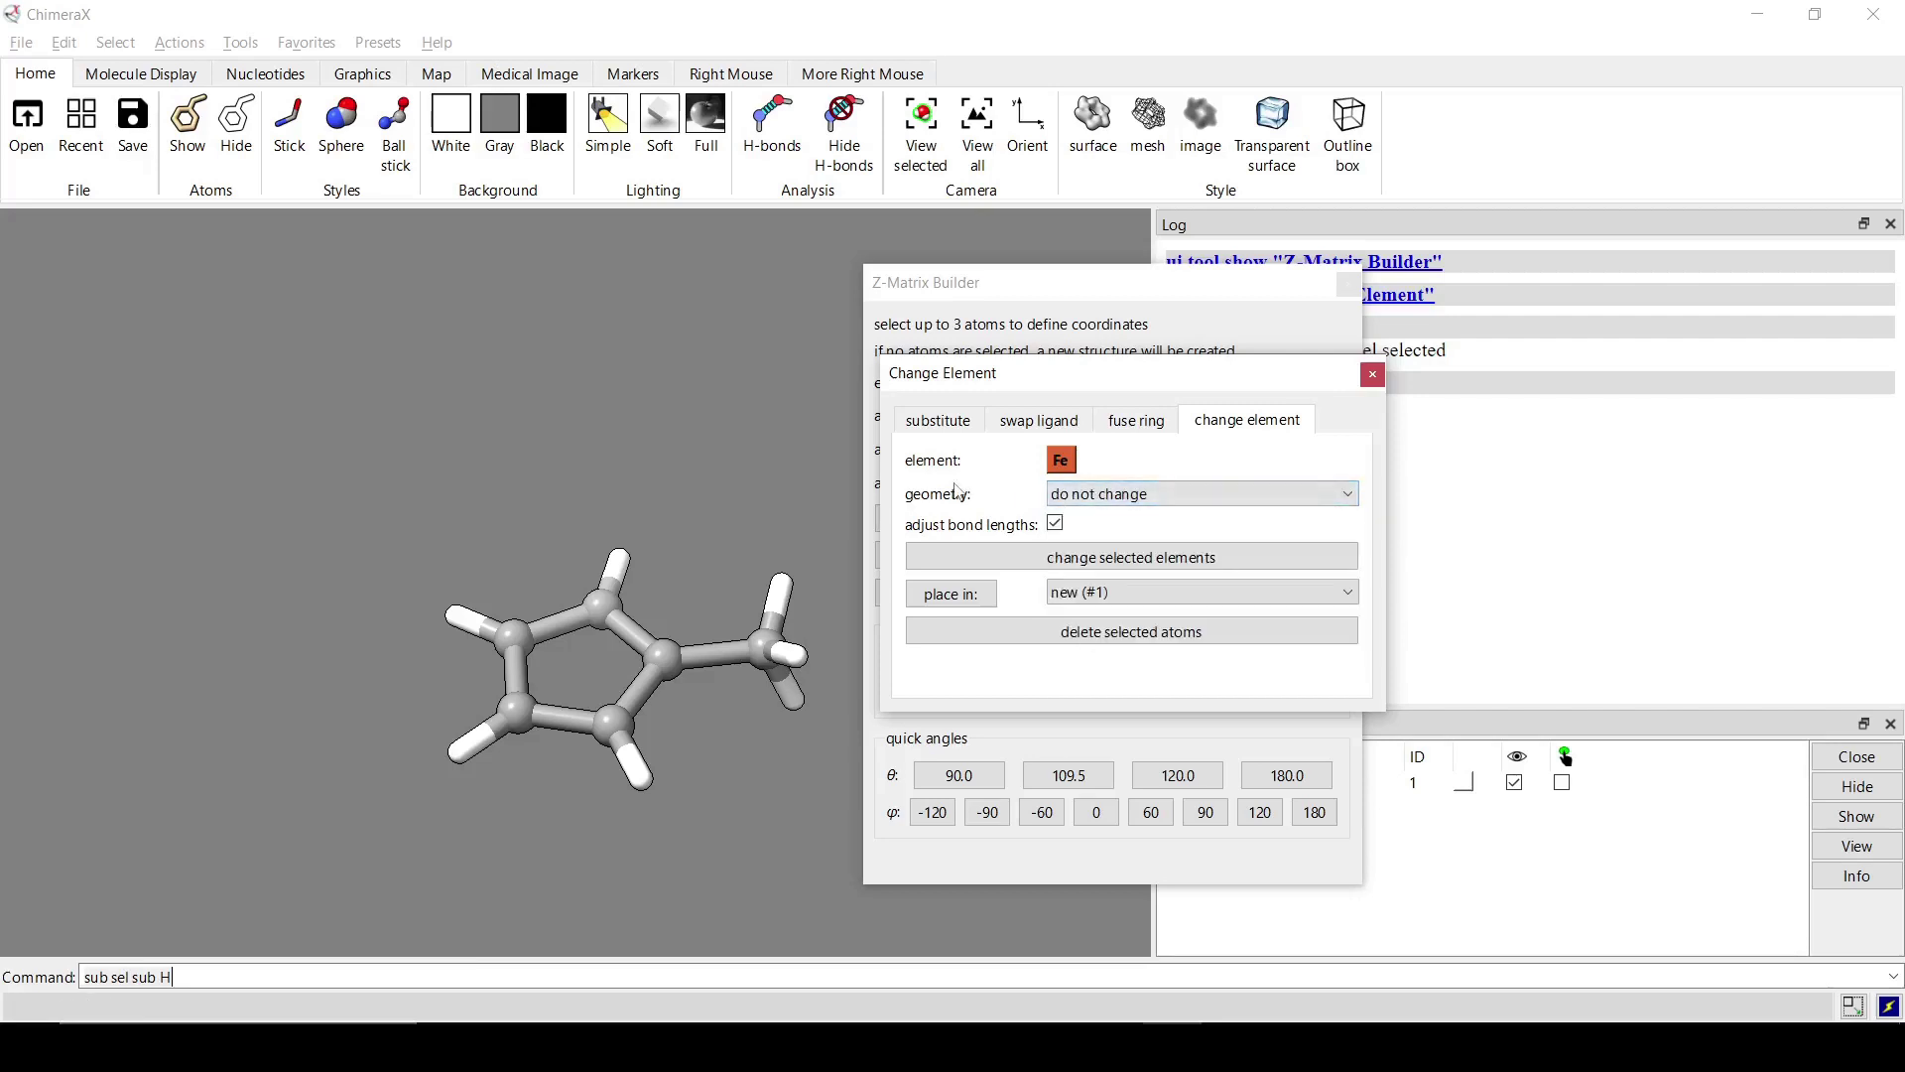
click(955, 595)
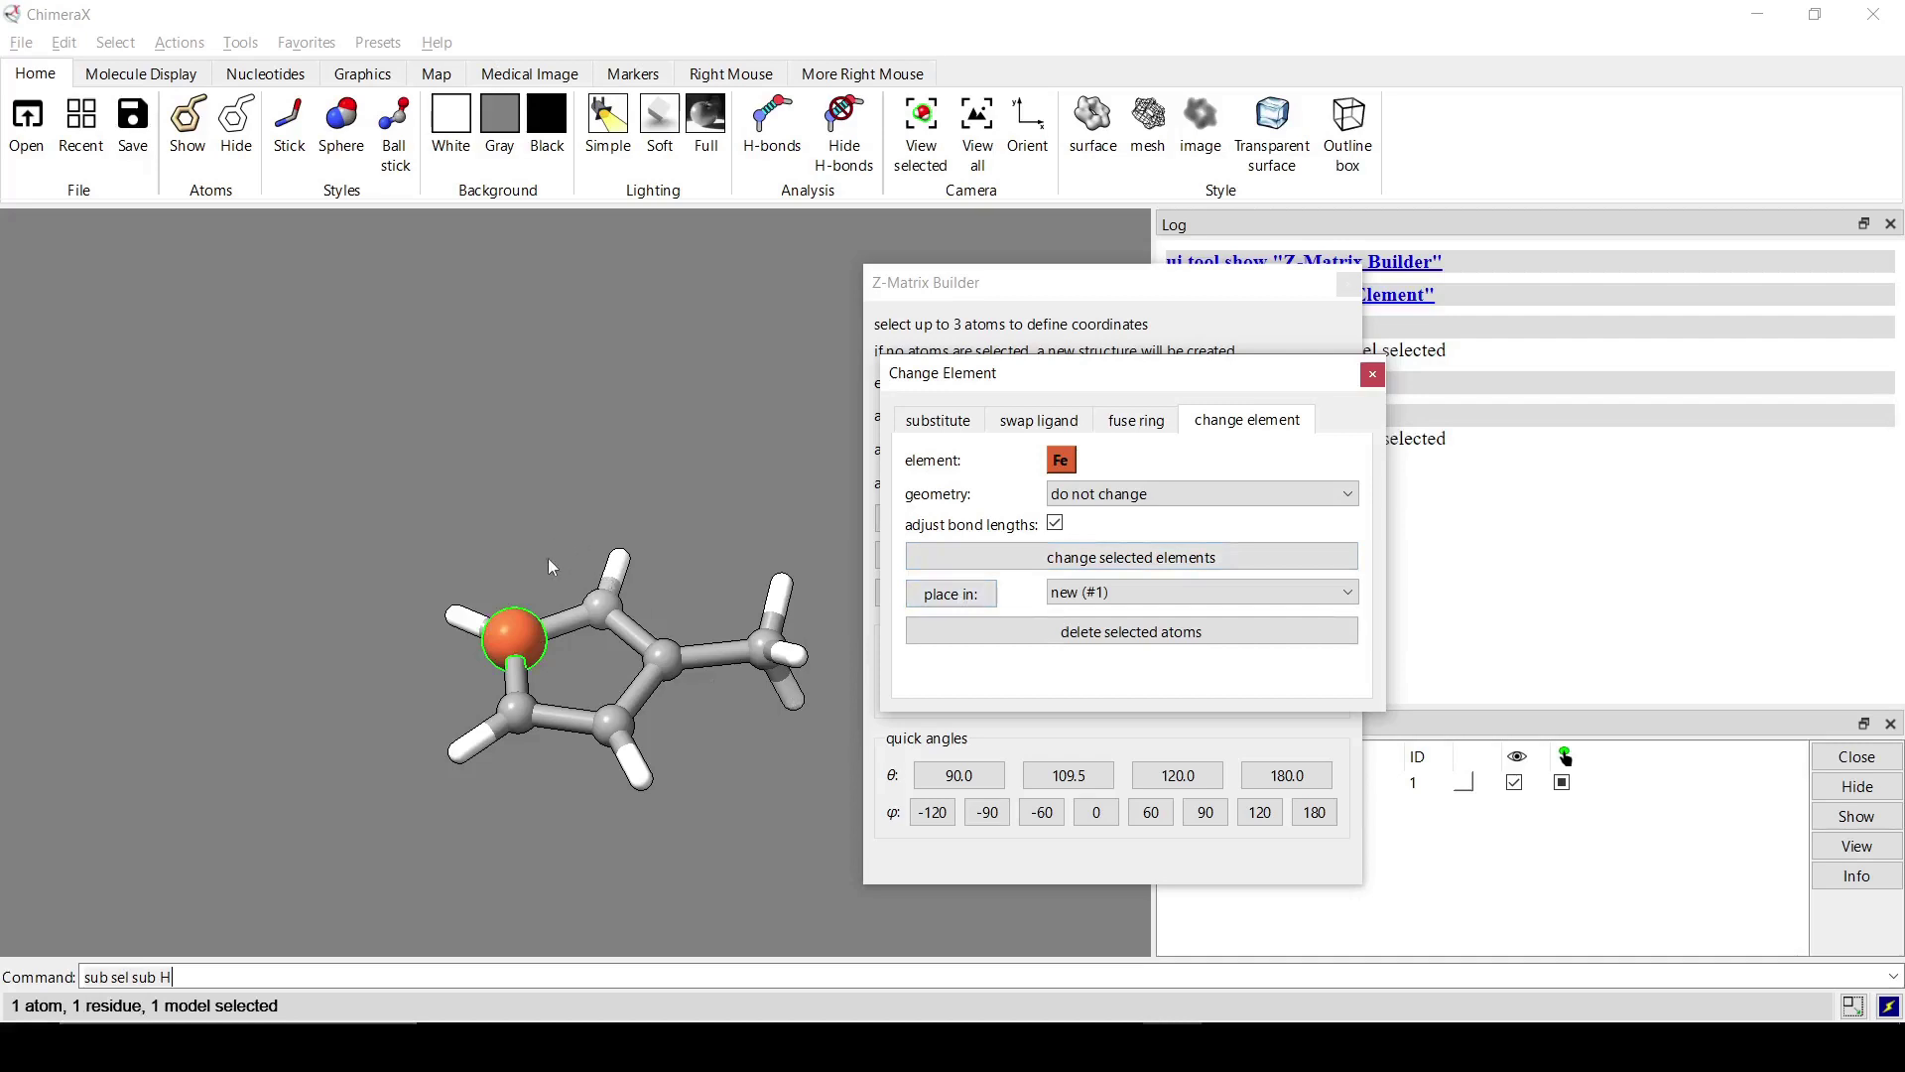
Set right-mouse to move atoms and drag the Fe above the ring's centre
click(732, 73)
drag(659, 651, 682, 560)
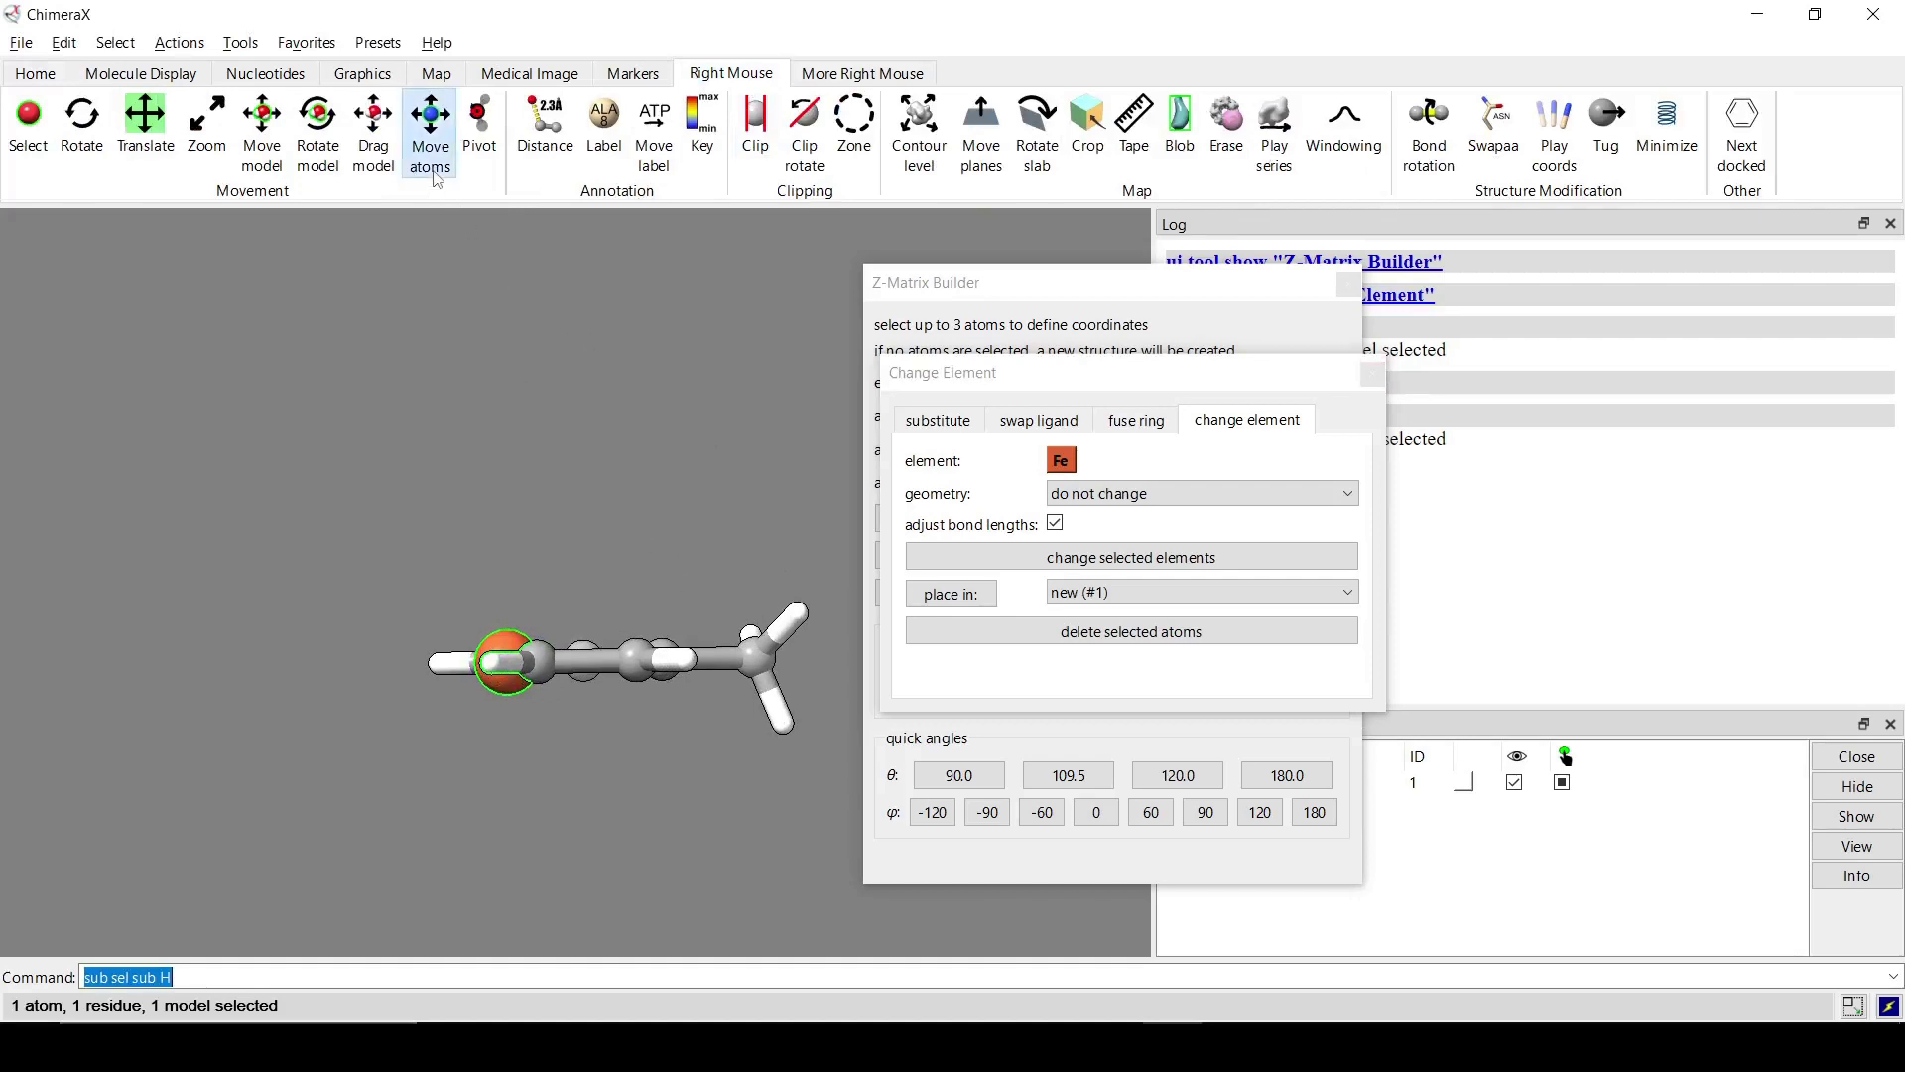
click(429, 134)
right_drag(504, 650, 599, 519)
drag(595, 496, 662, 451)
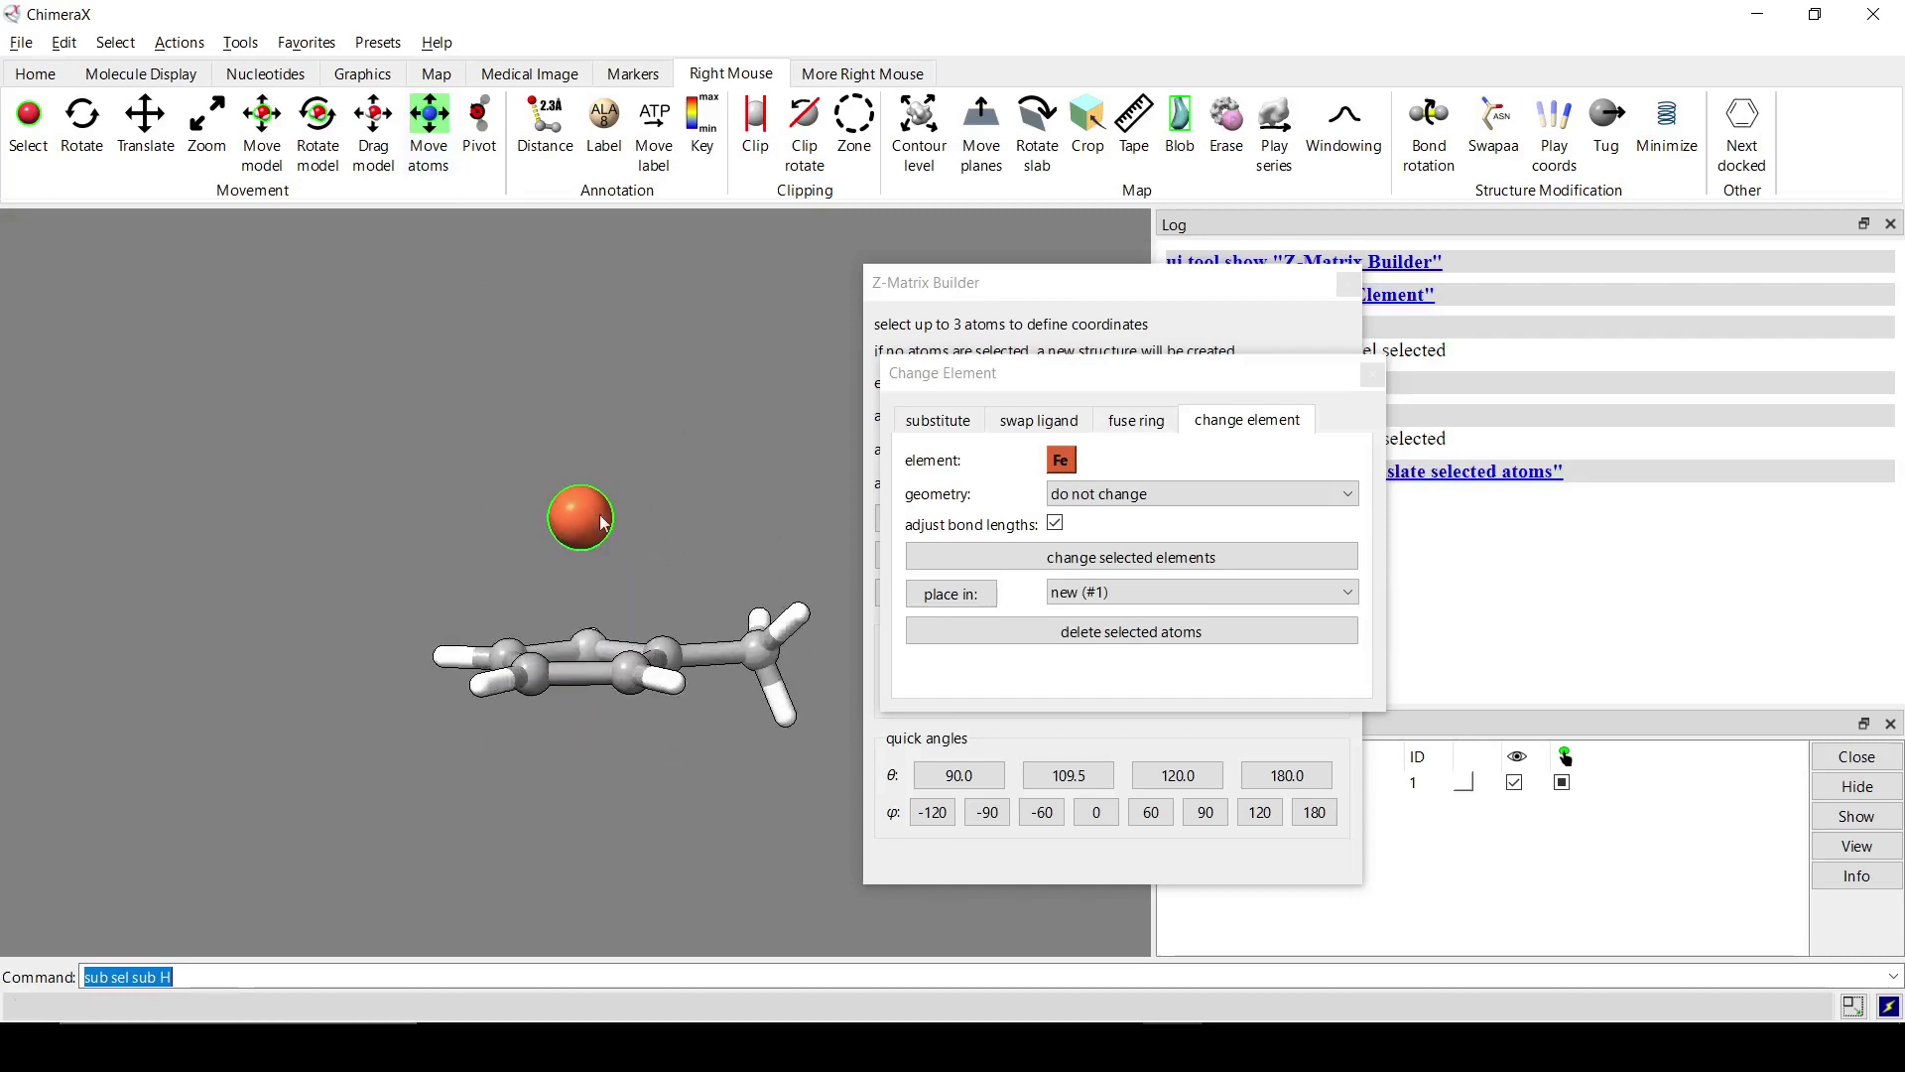
ctrl+click(664, 506)
mouse_move(664, 506)
mouse_down()
mouse_move(670, 713)
mouse_move(669, 474)
mouse_up()
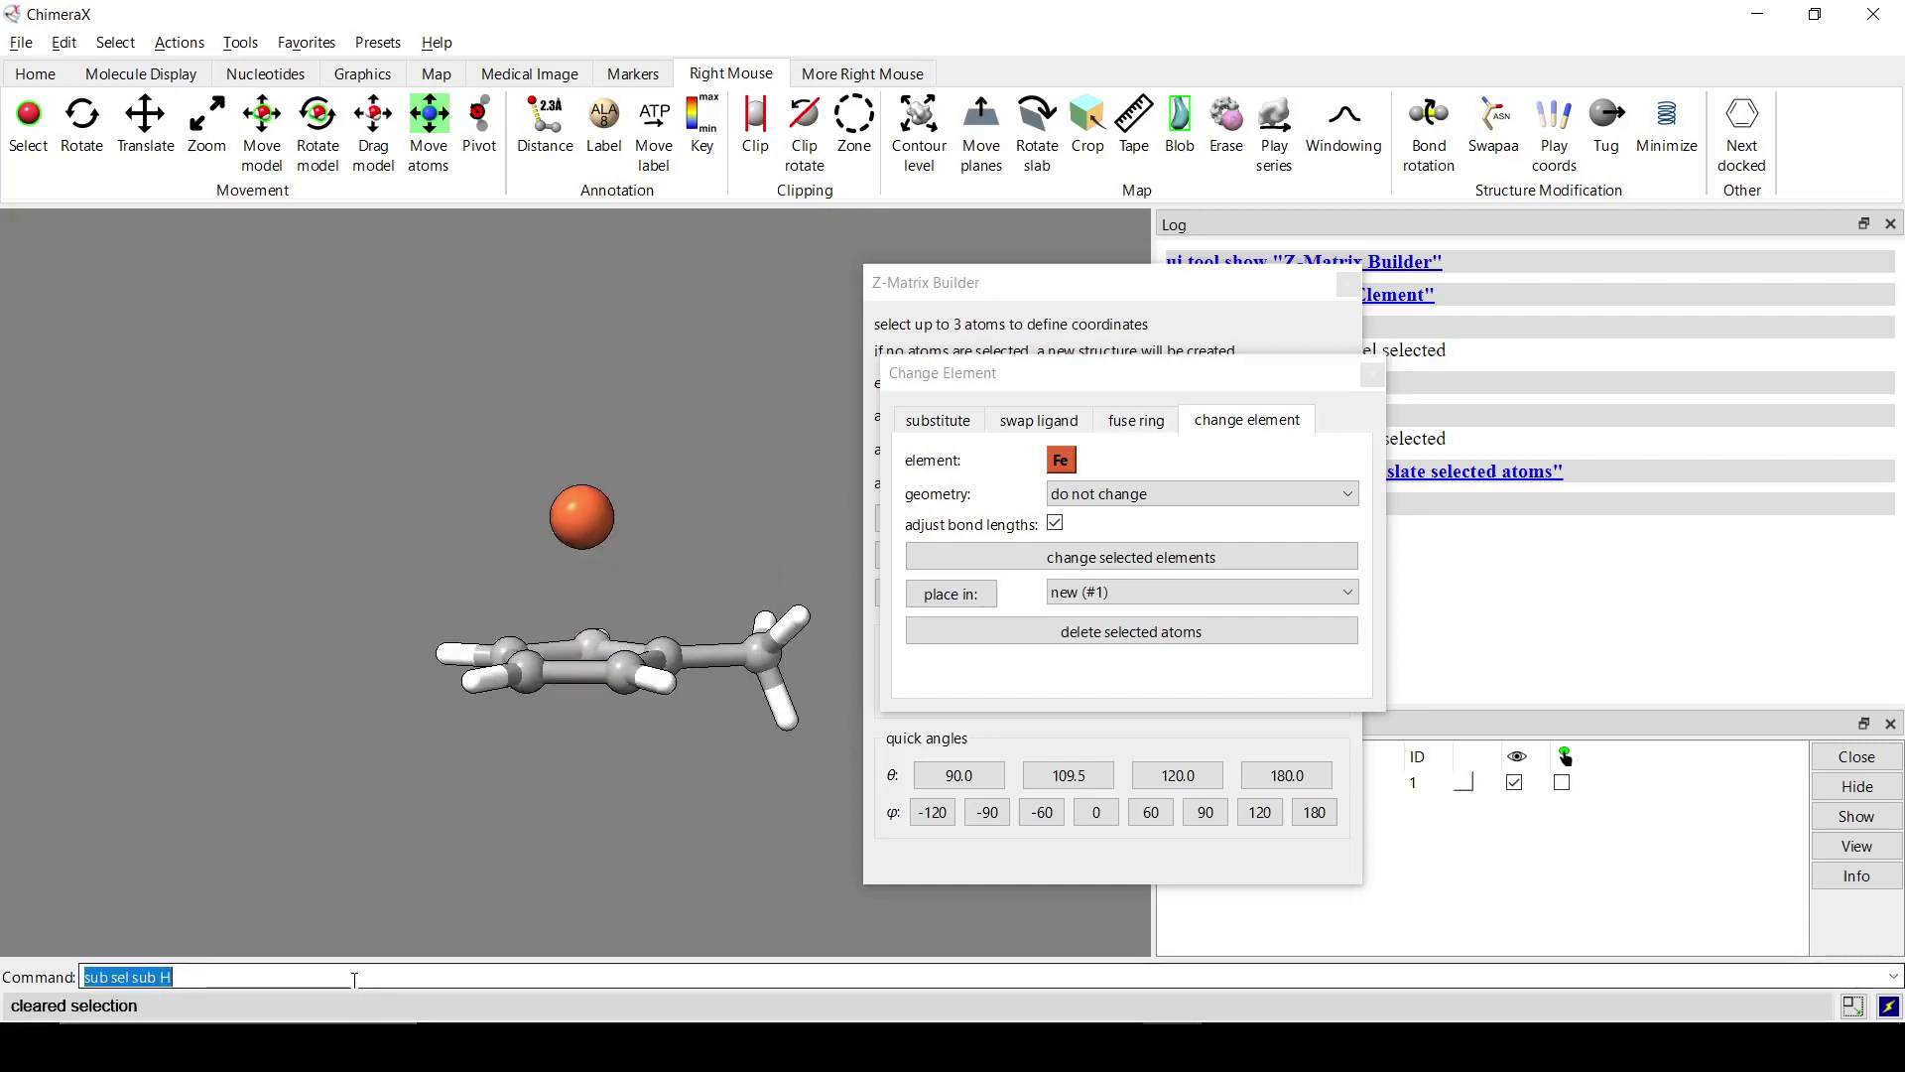
Duplicate model #1 as model #2 with combine #1 and hide the original
text(combine)
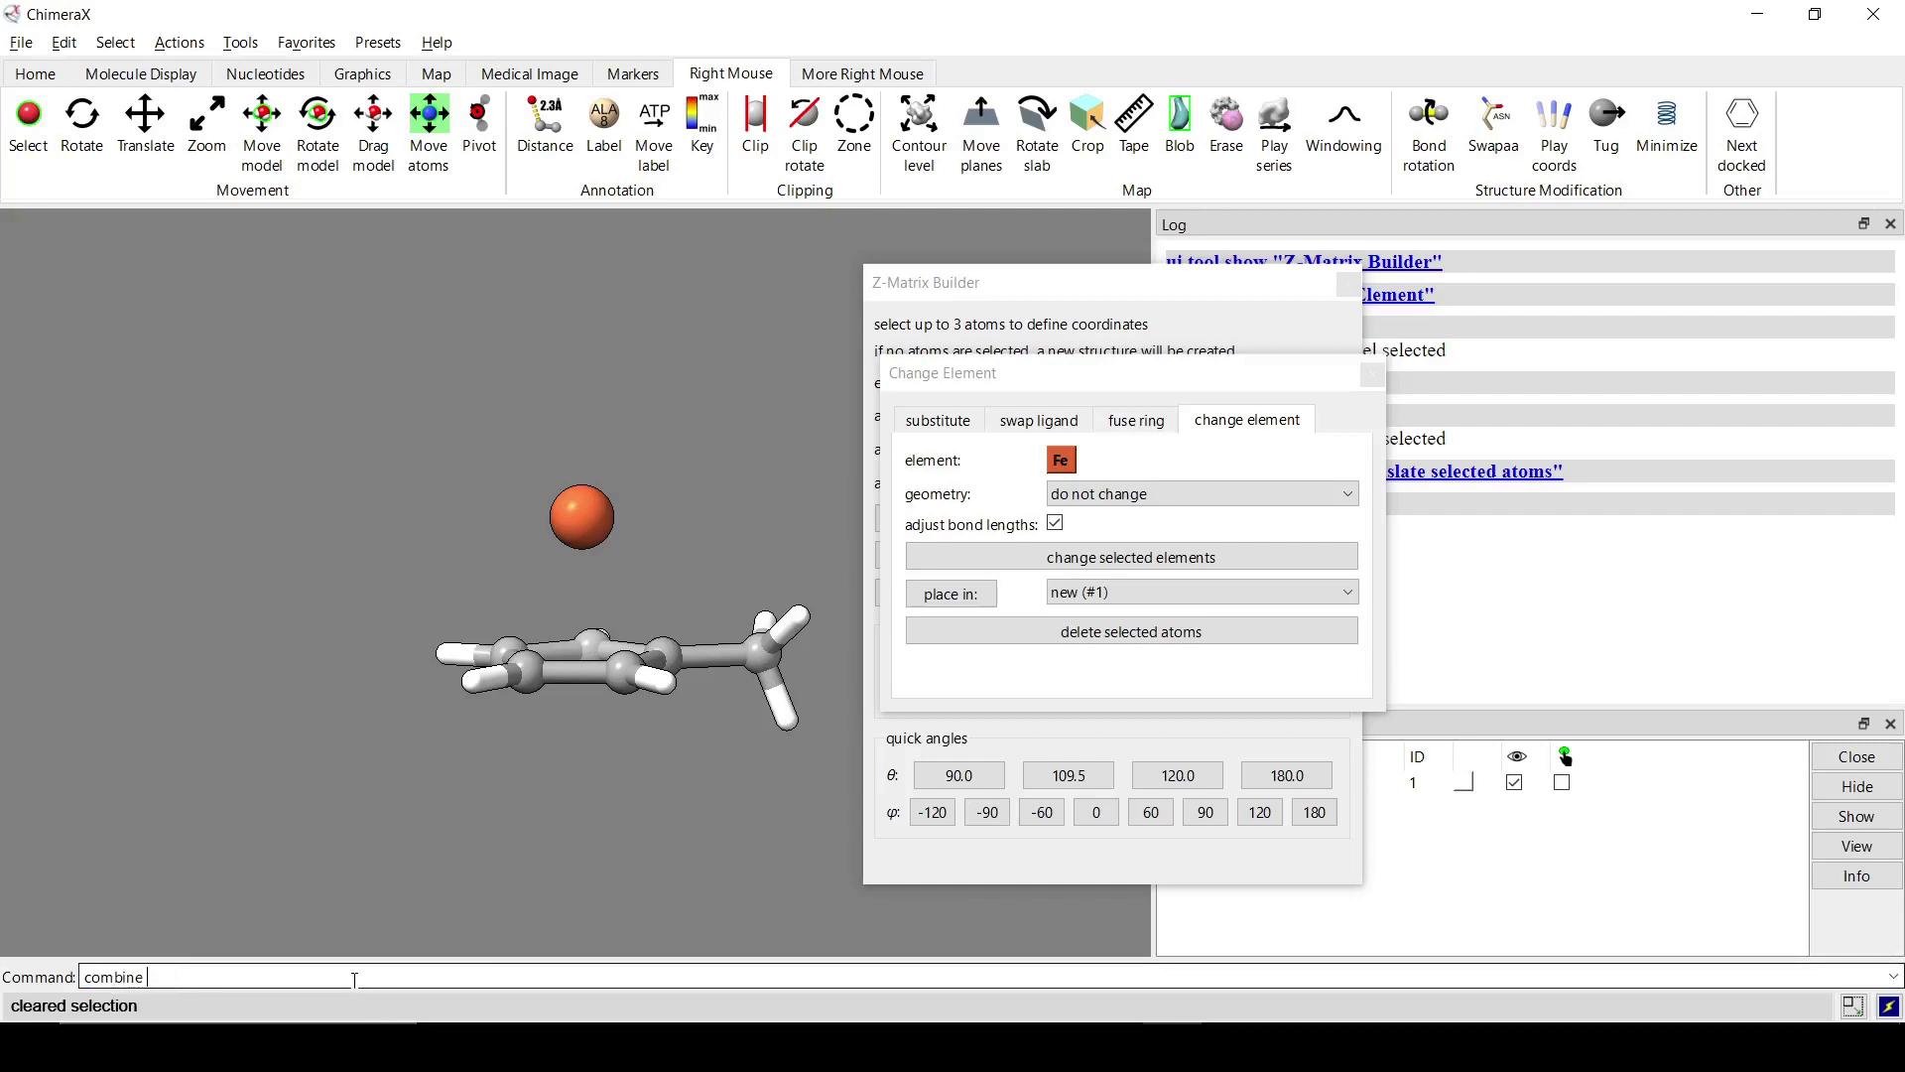
text( #)
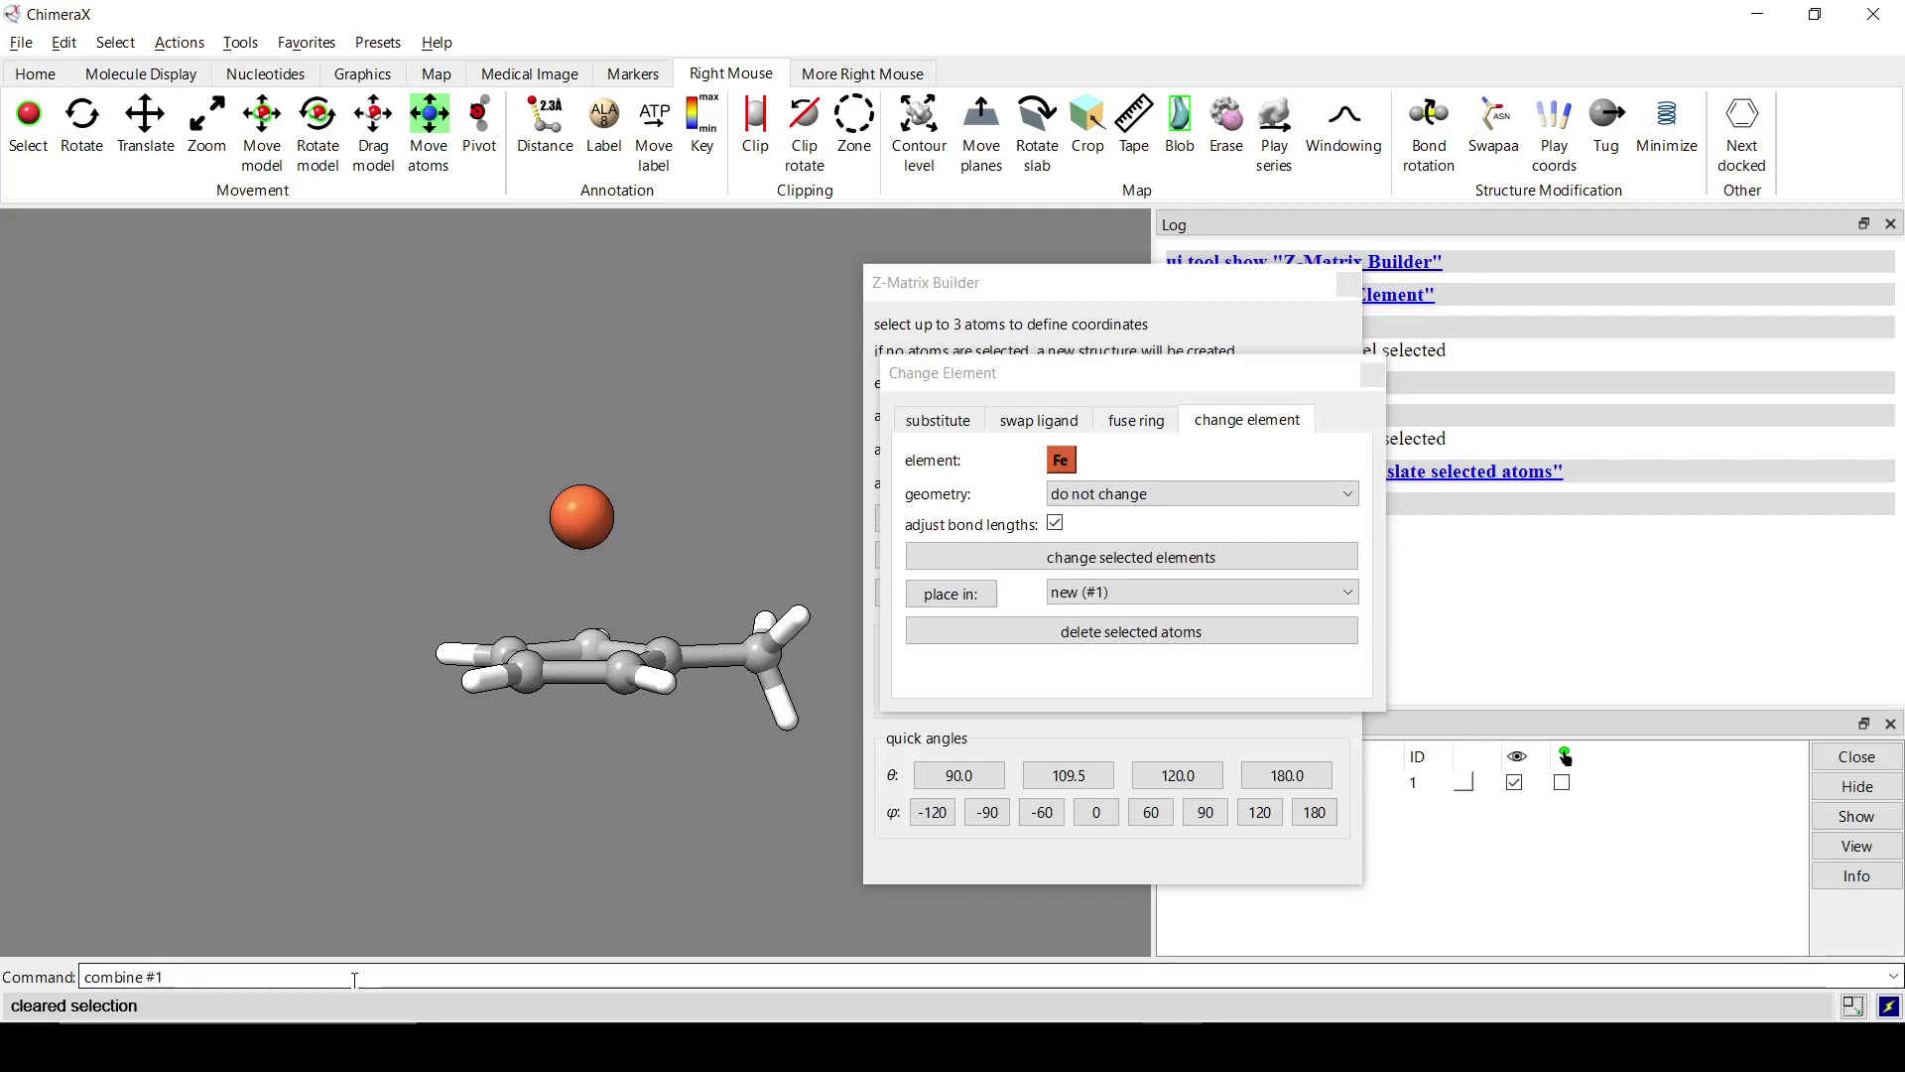
text(1)
key(Return)
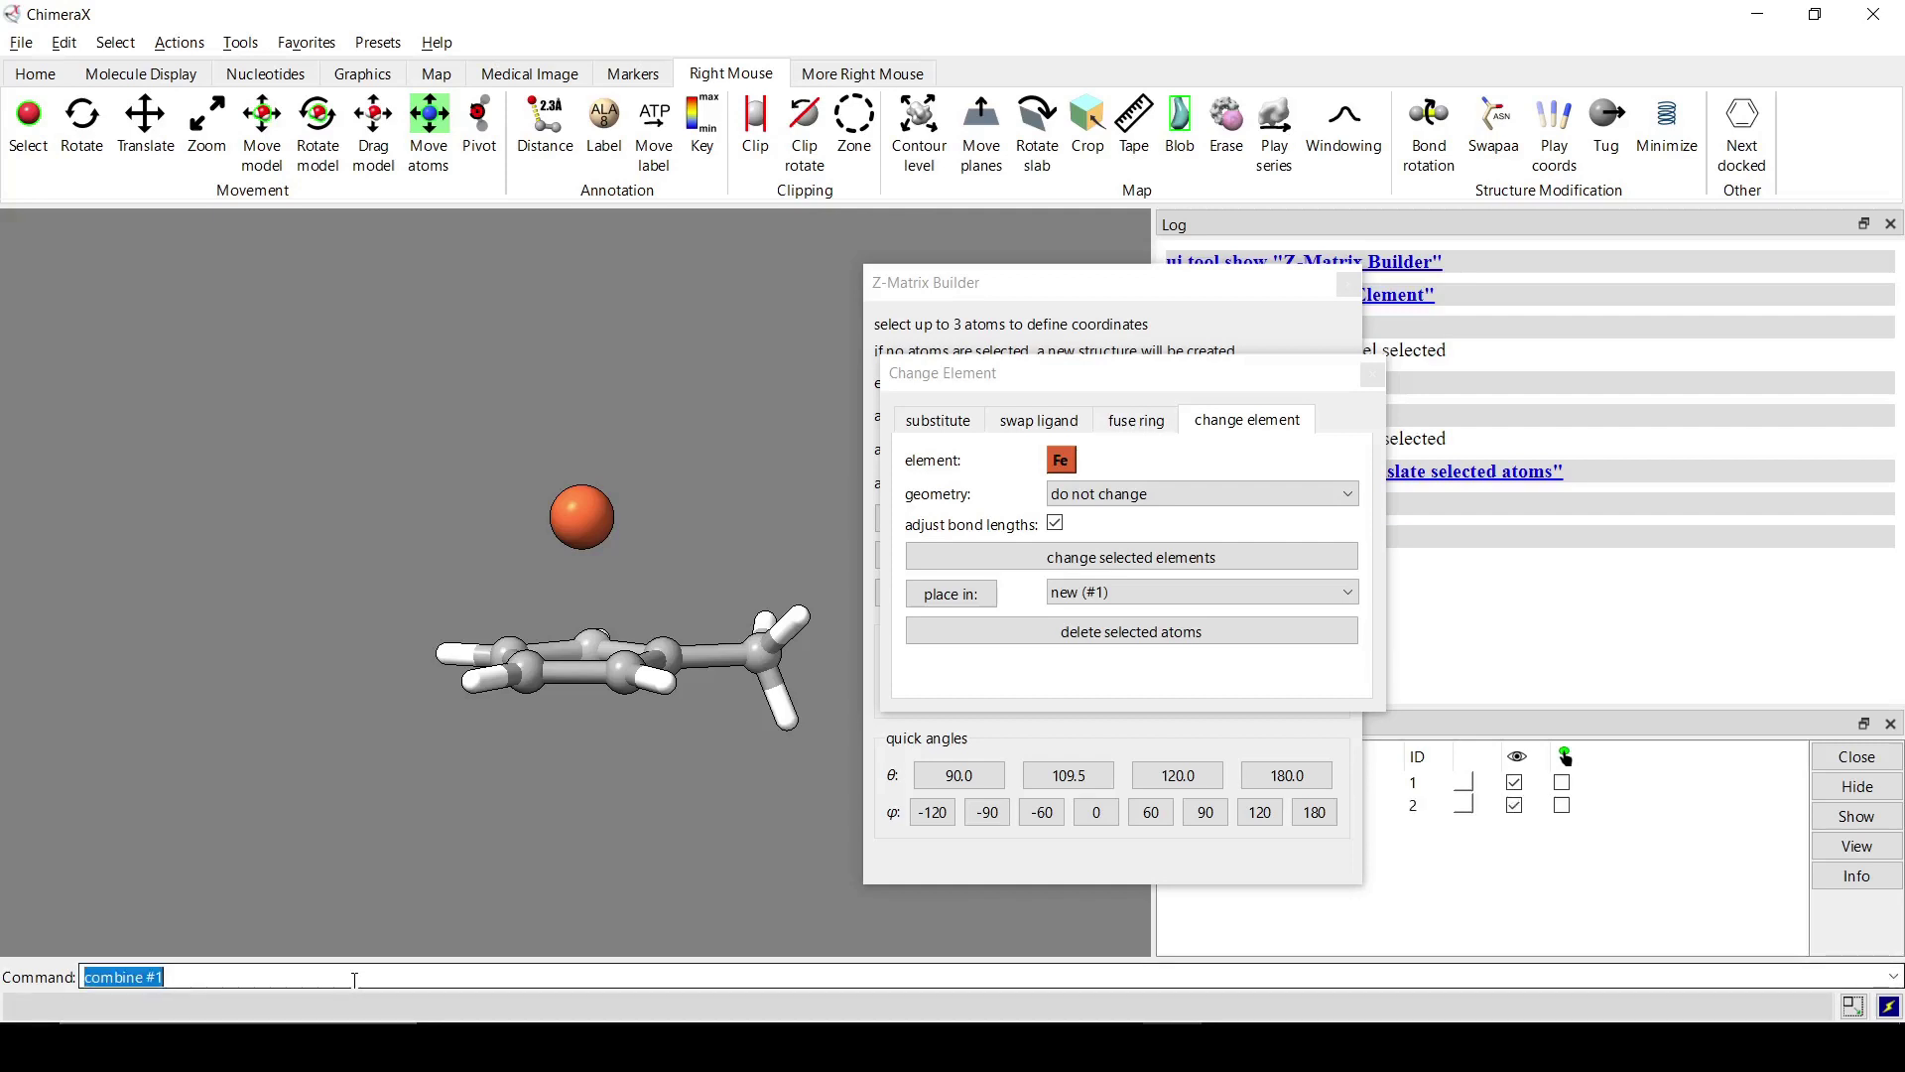
click(1514, 782)
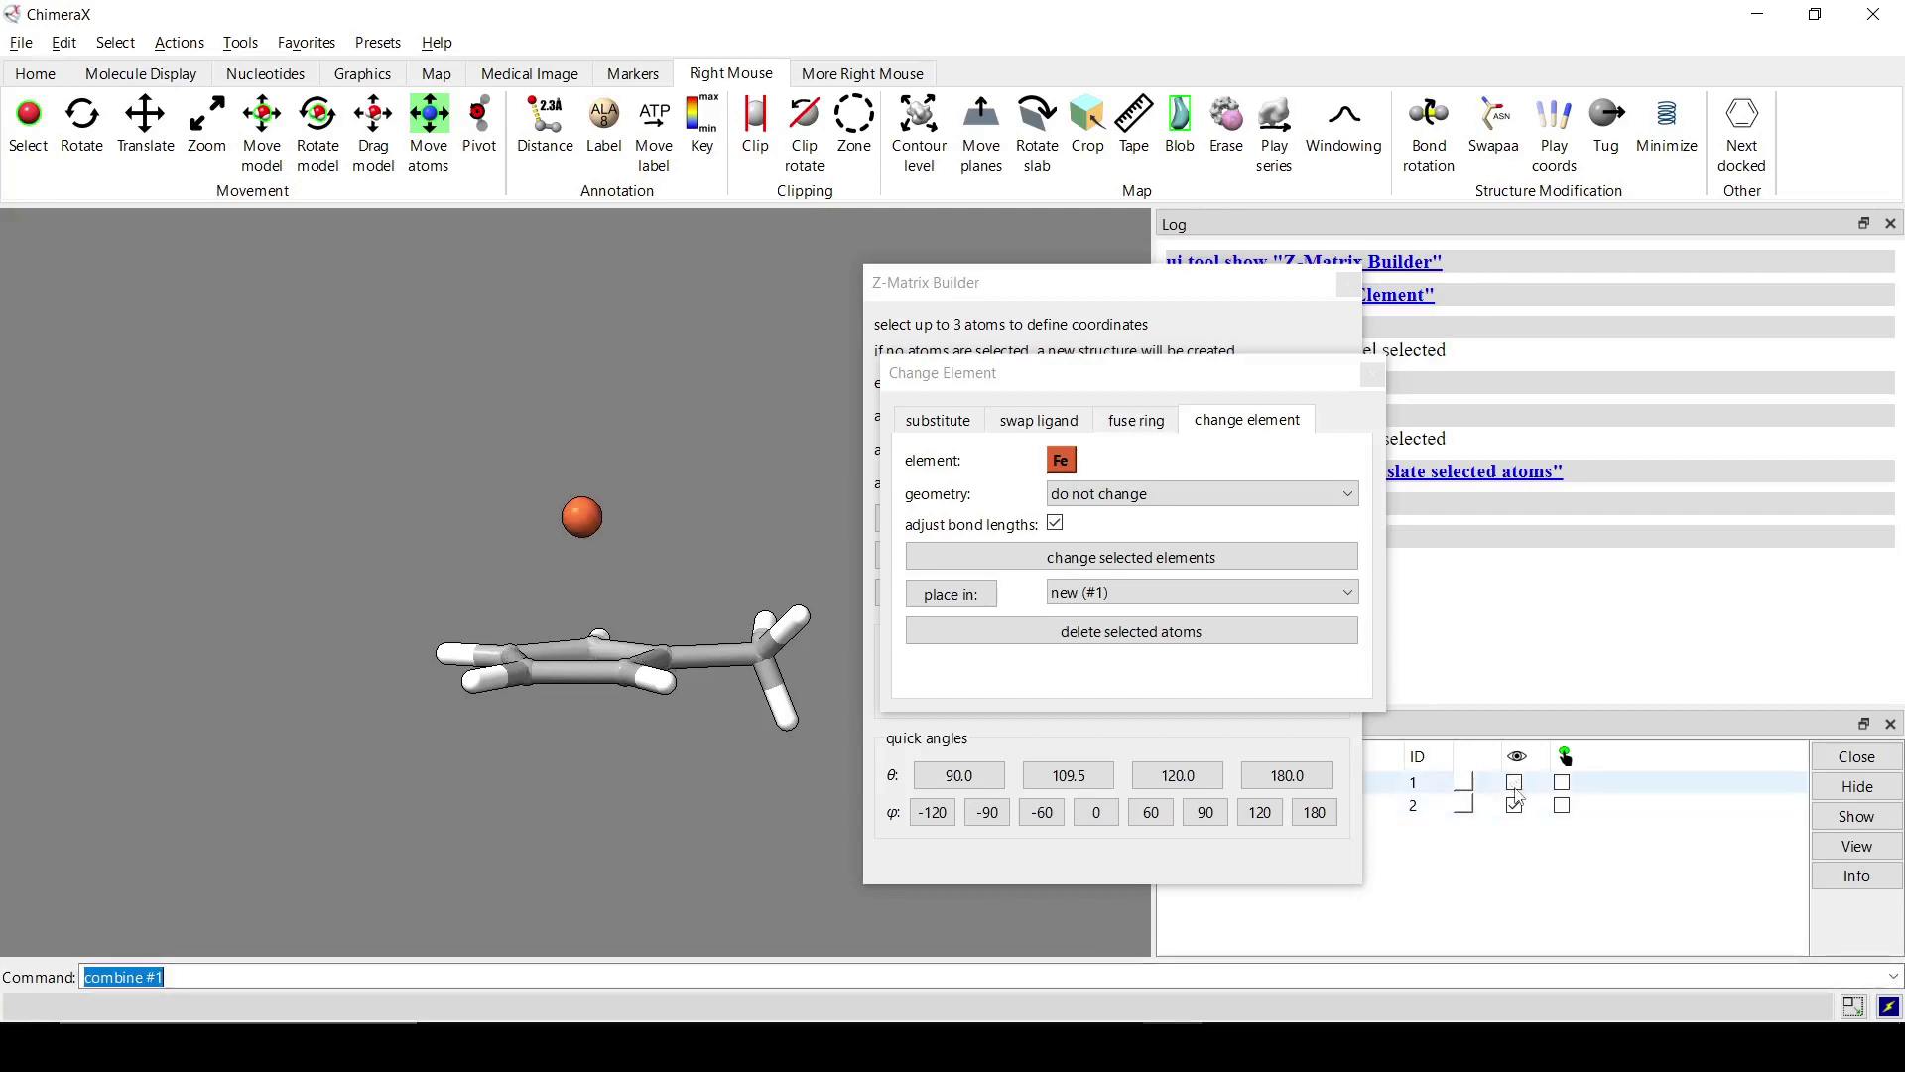
click(1466, 806)
click(1241, 250)
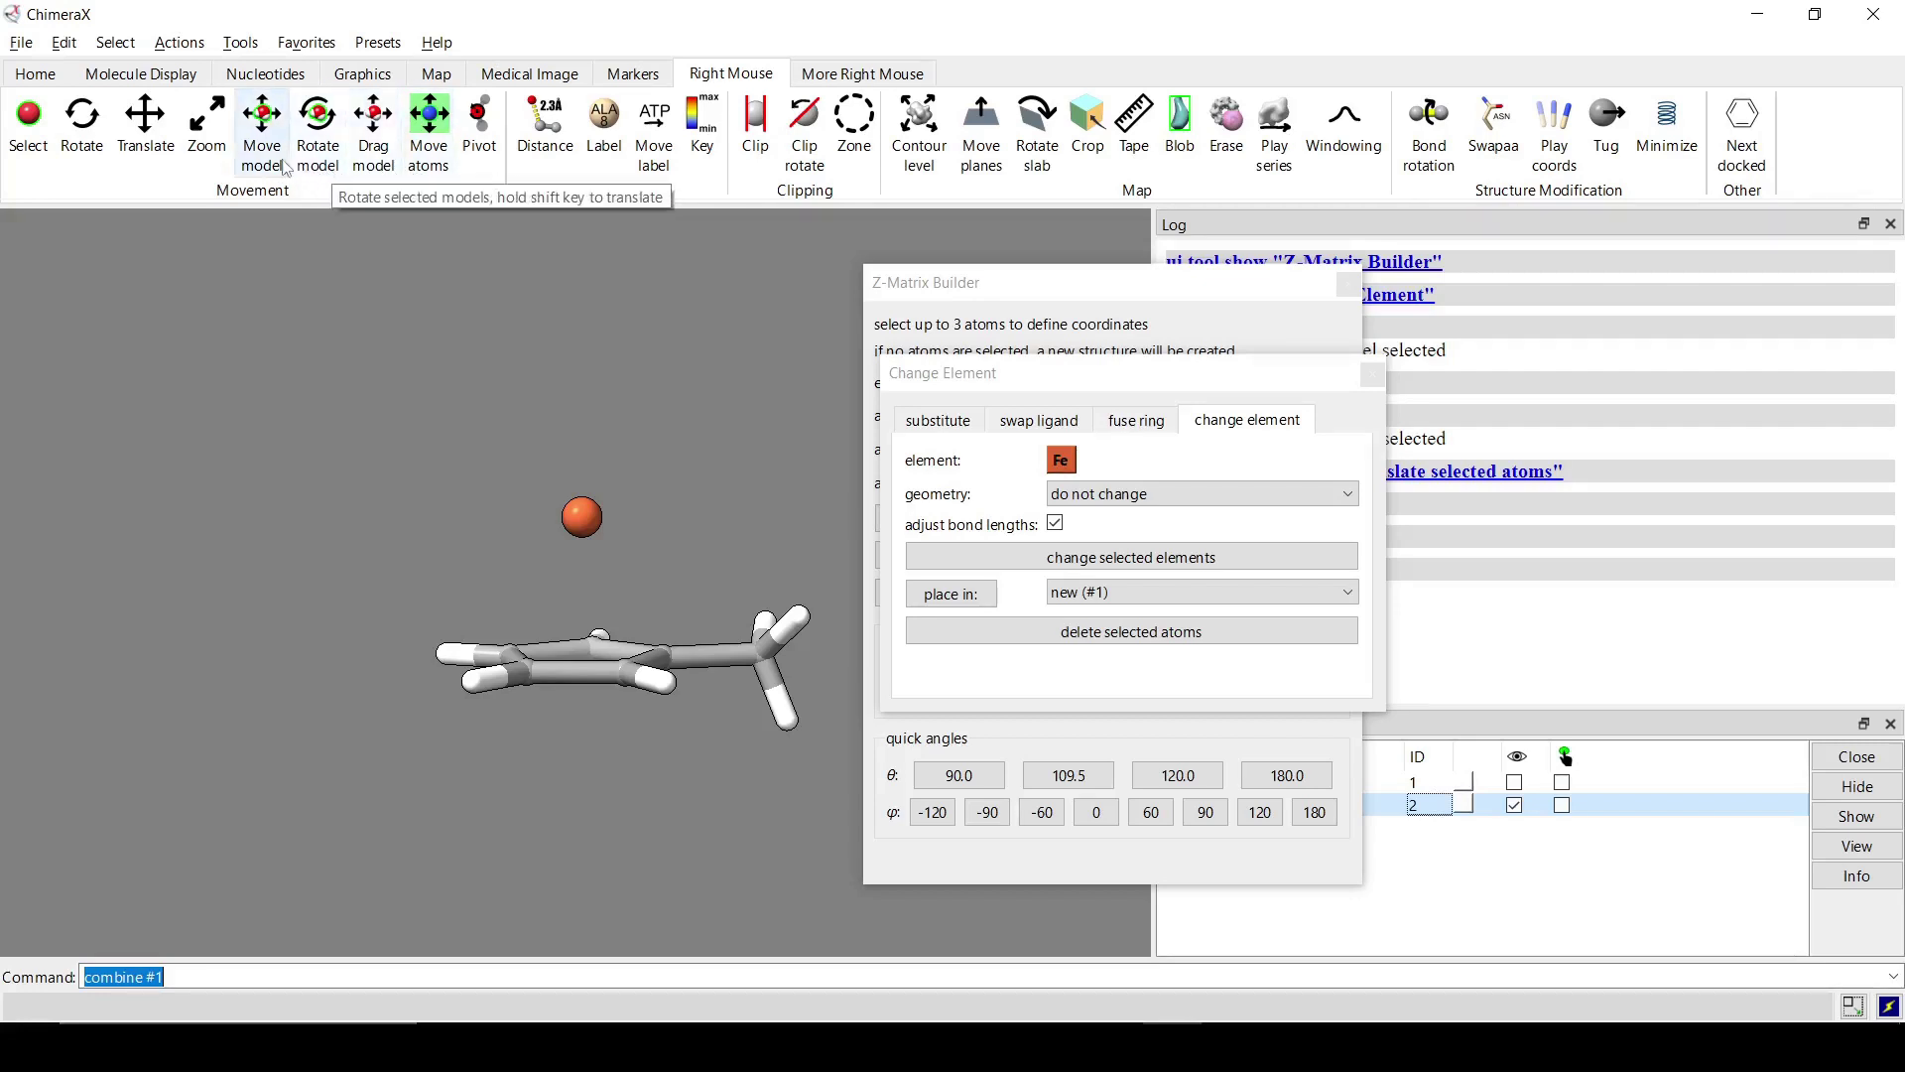
Move the copied ring model up so it stacks above the original
click(282, 167)
ctrl+click(525, 673)
right_drag(525, 673, 528, 385)
click(1514, 783)
drag(603, 431, 610, 367)
Delete the copy's Fe atom with delete sel, then combine #1 and #2 into model #3
ctrl+click(594, 329)
text(dele)
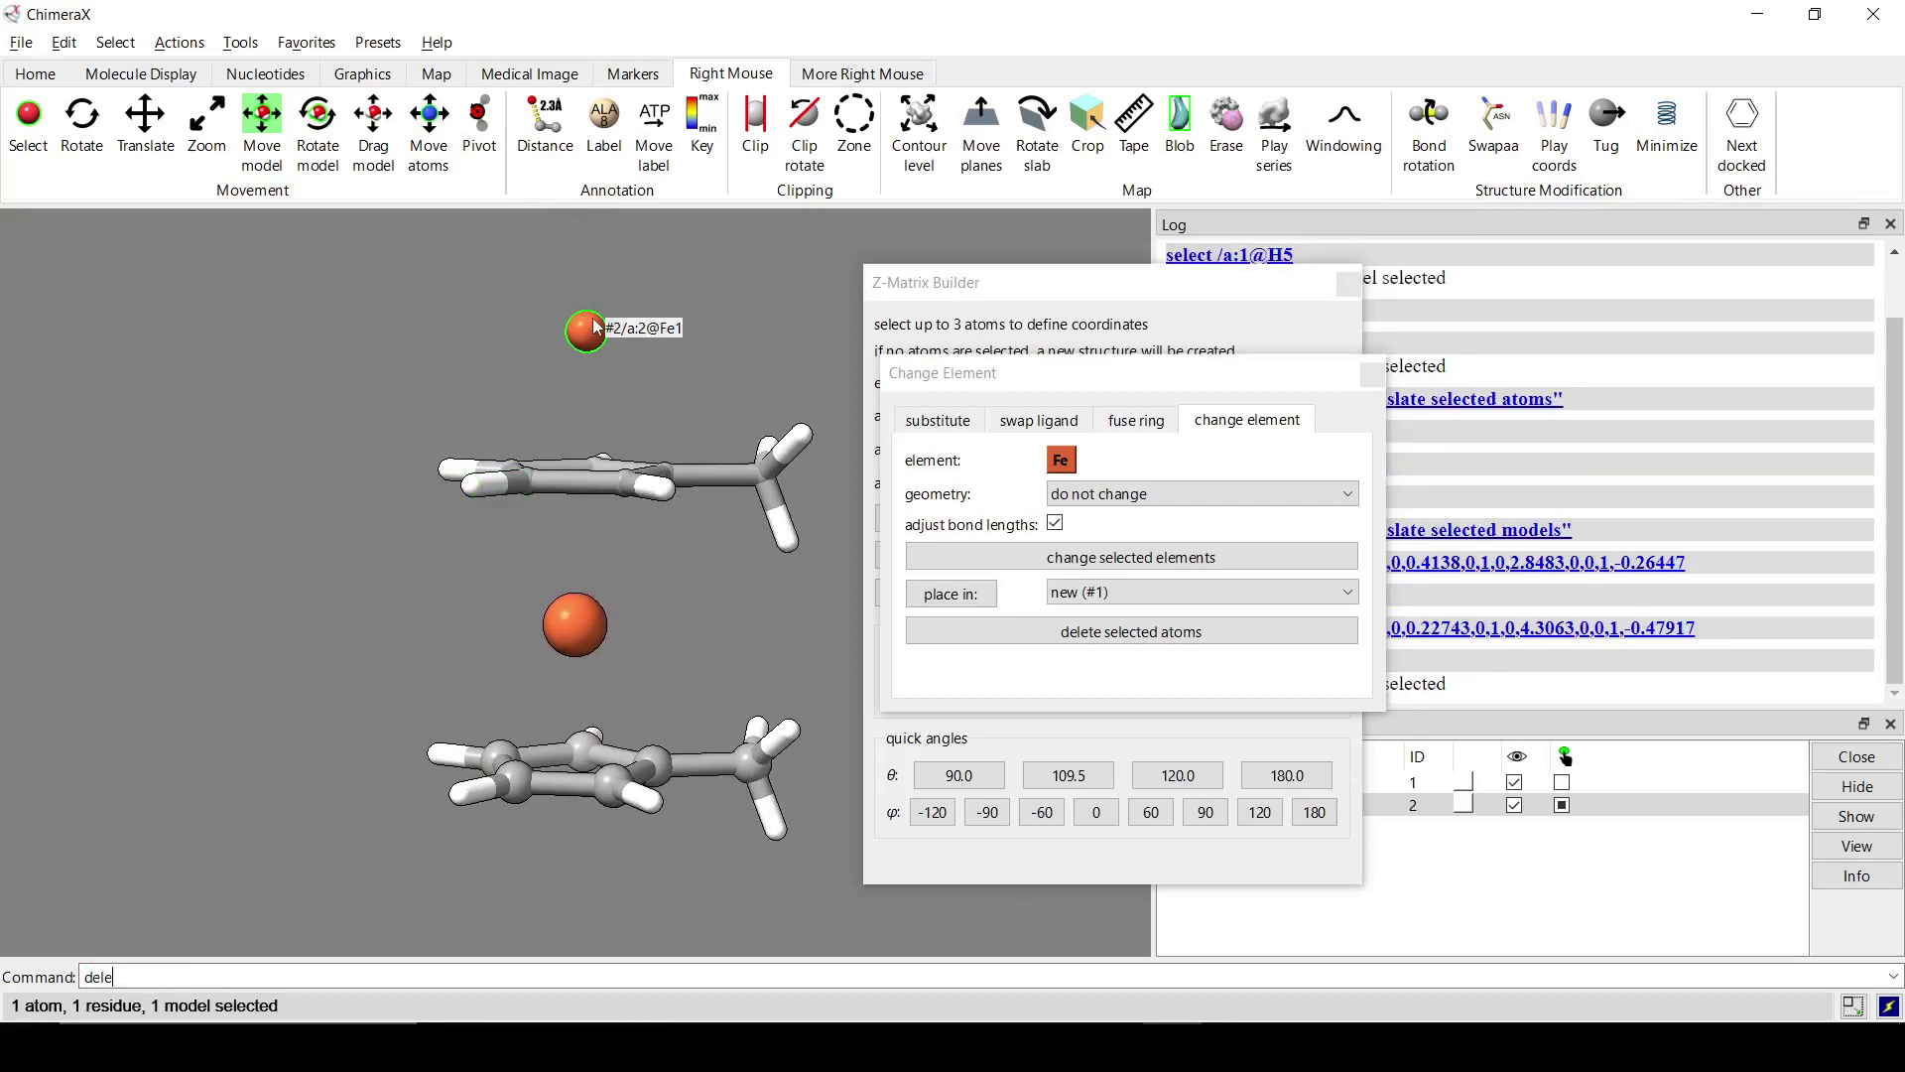
text(te sel)
key(Return)
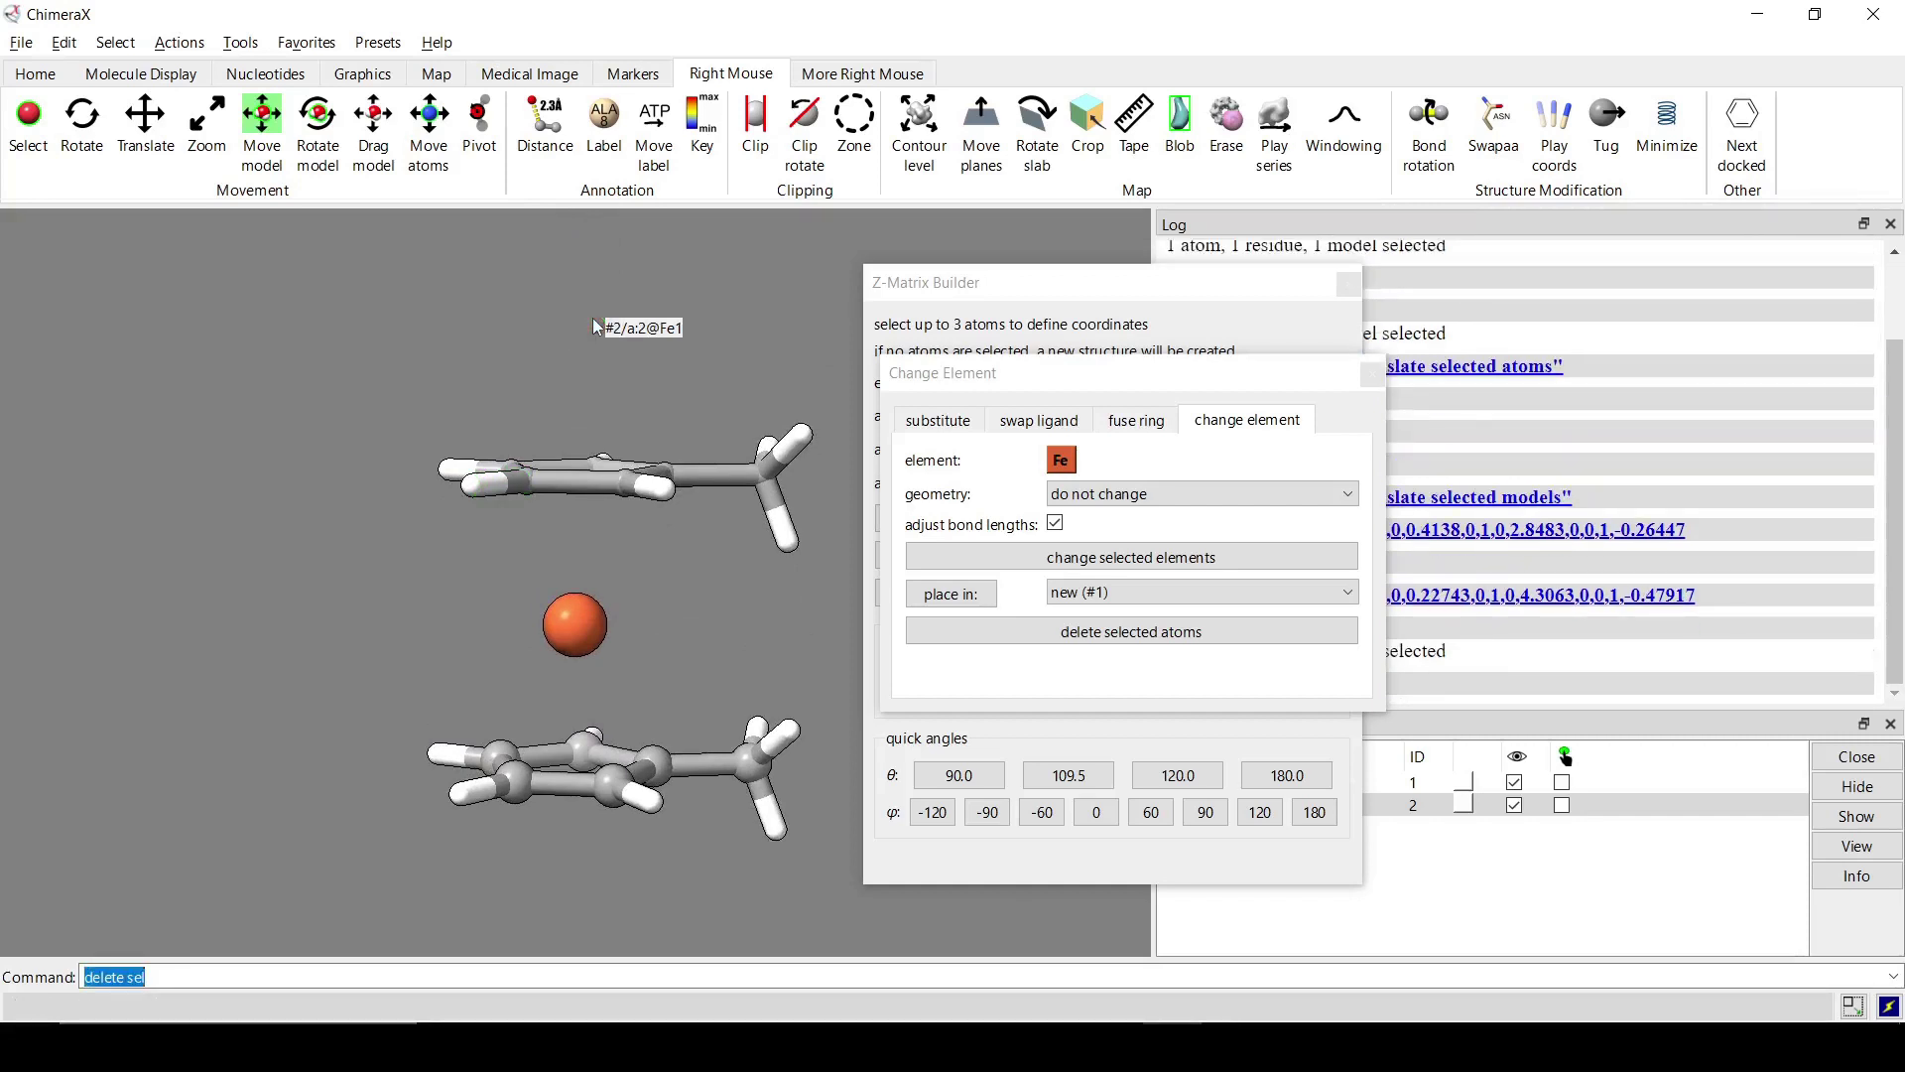
text(som)
key(BackSpace)
key(BackSpace)
key(BackSpace)
key(BackSpace)
text(combine #1 #2)
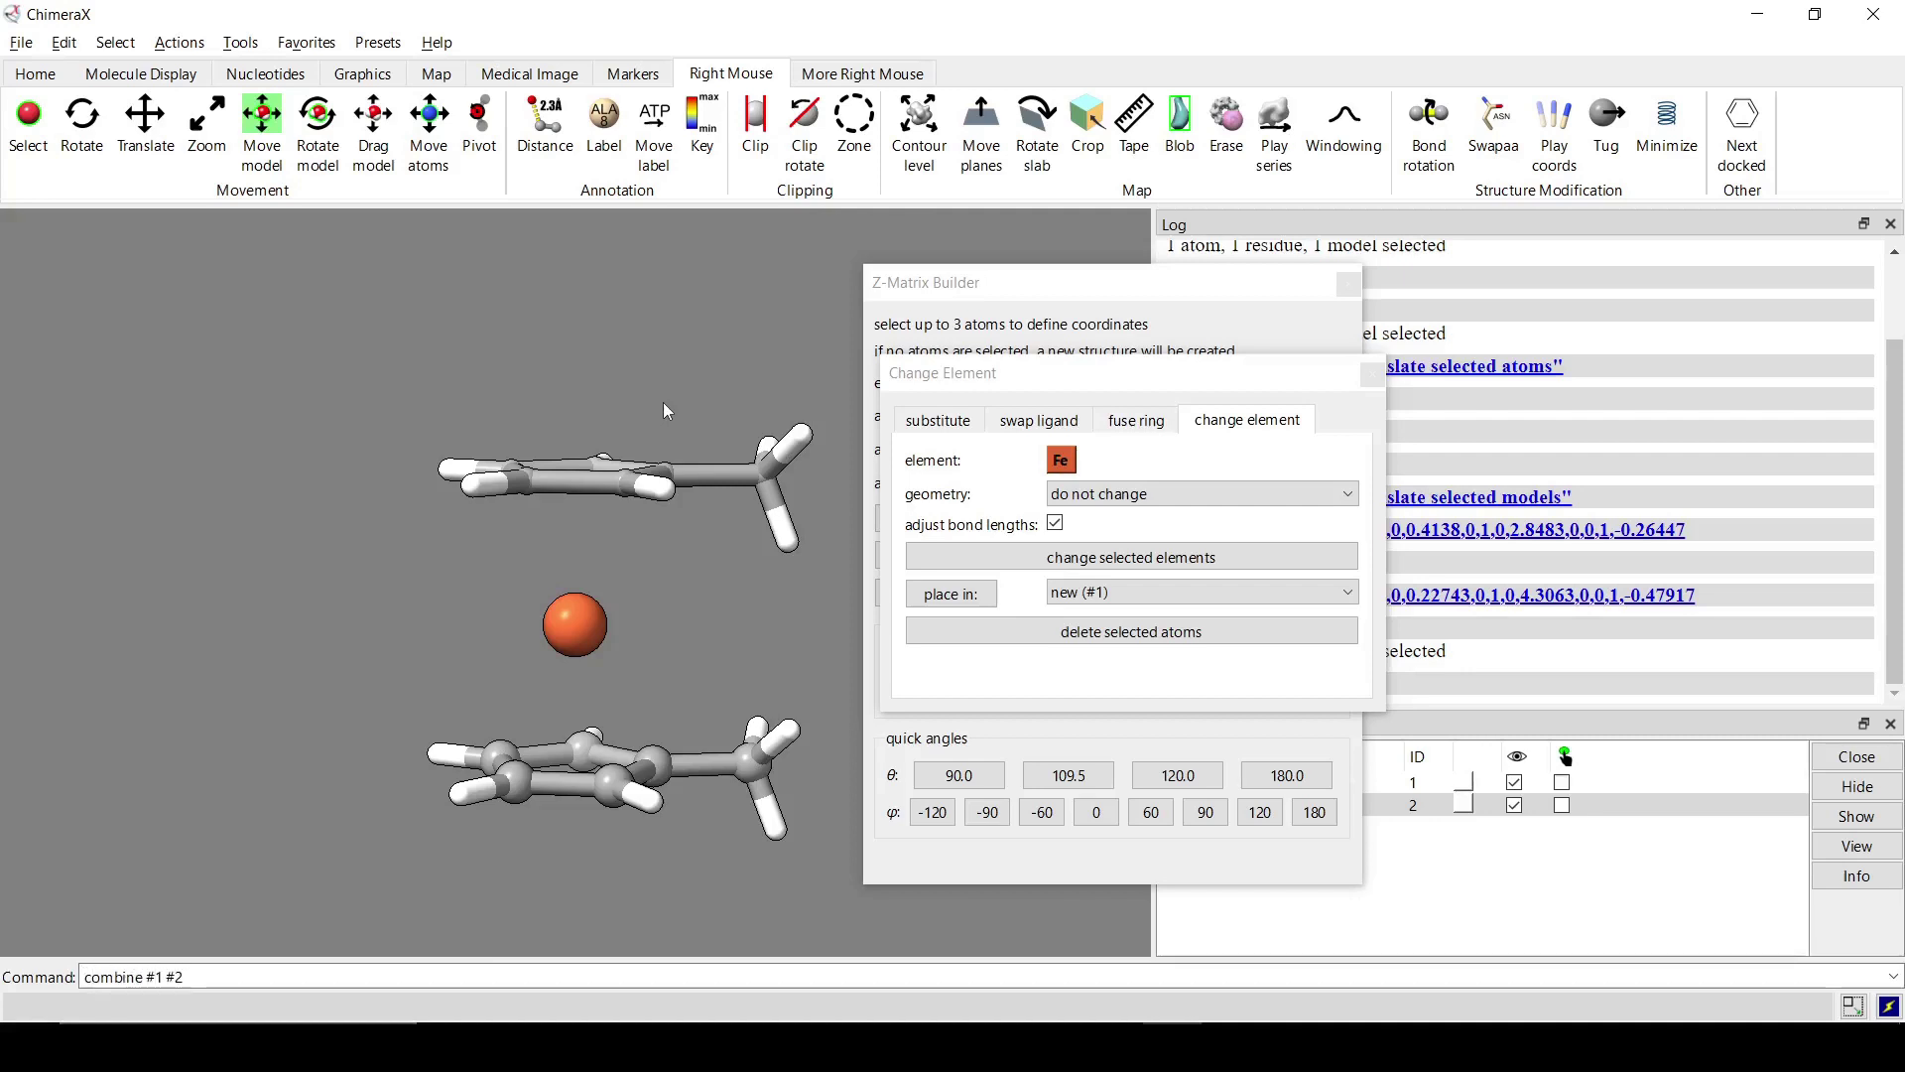
key(Return)
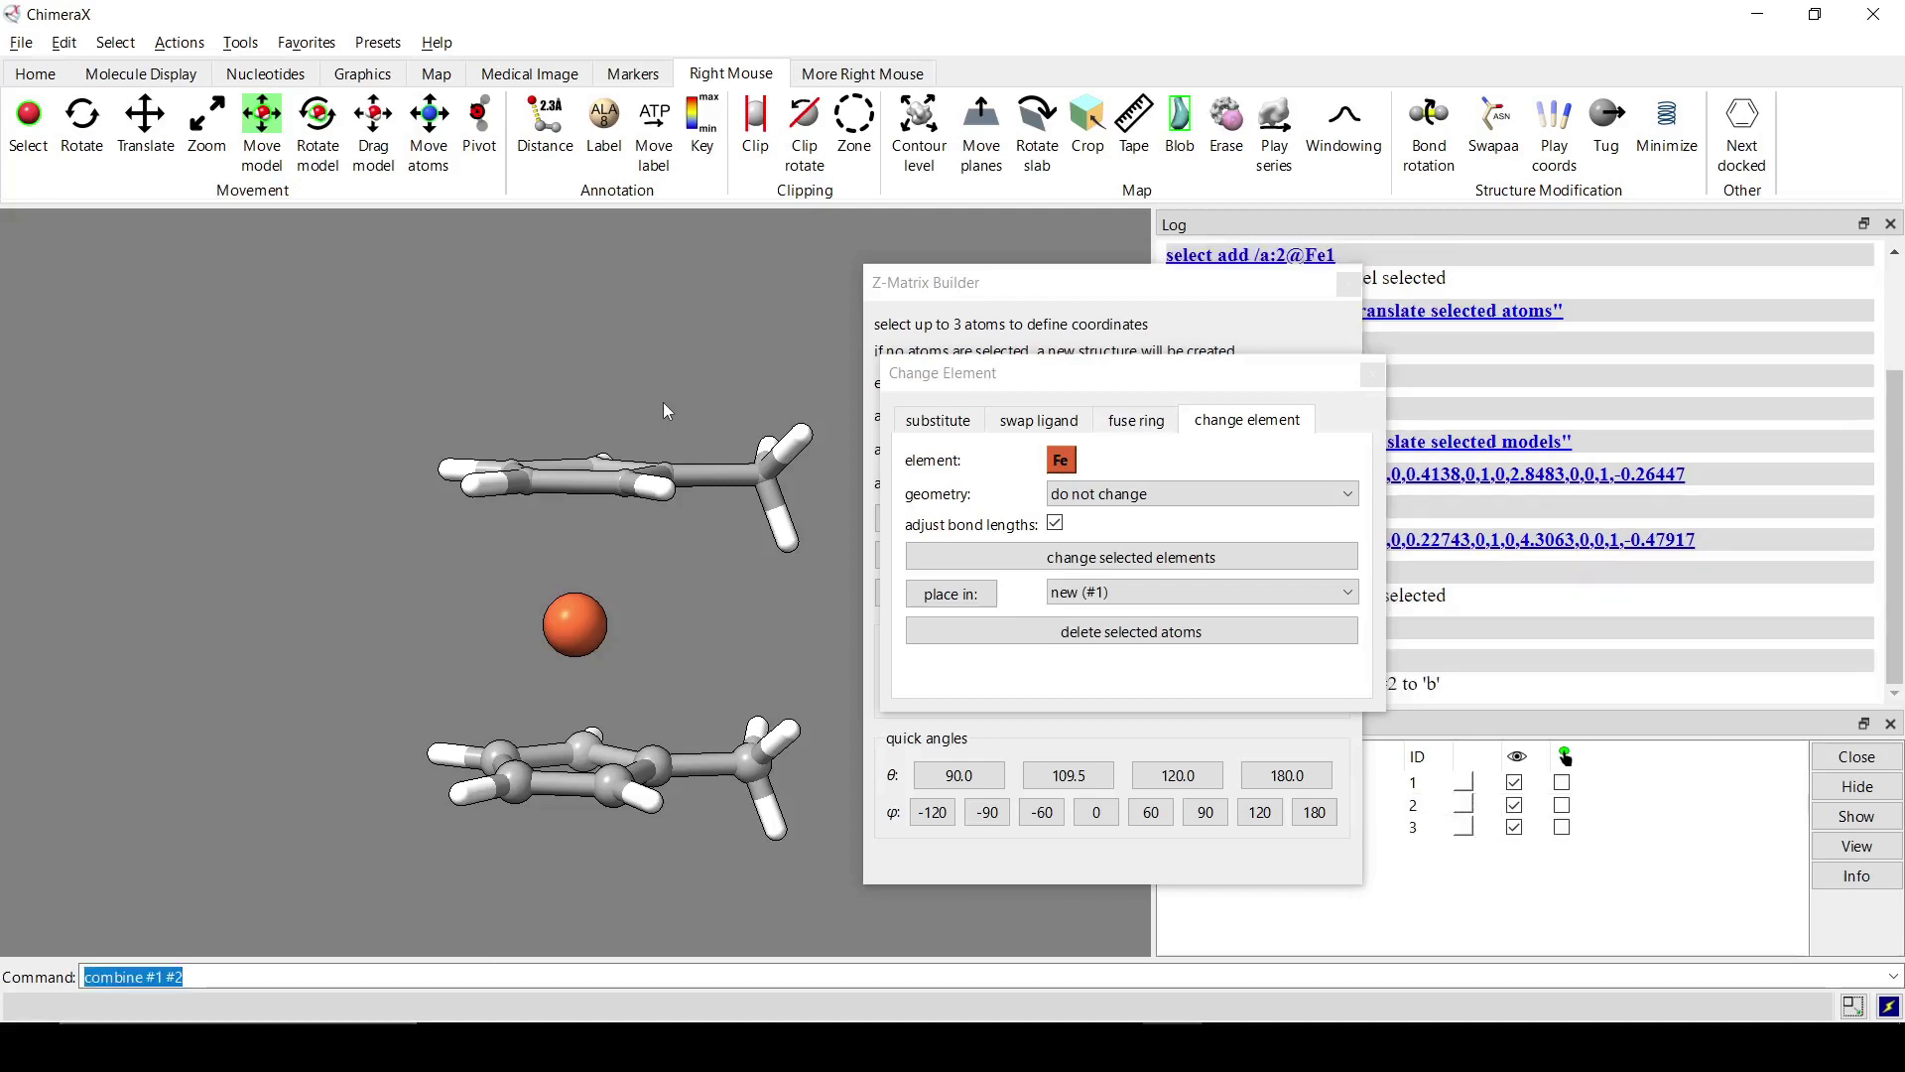
Hide models 1 and 2 and apply the SEQCROW Ball-Stick-Endcap preset to the sandwich
click(1514, 805)
click(1511, 786)
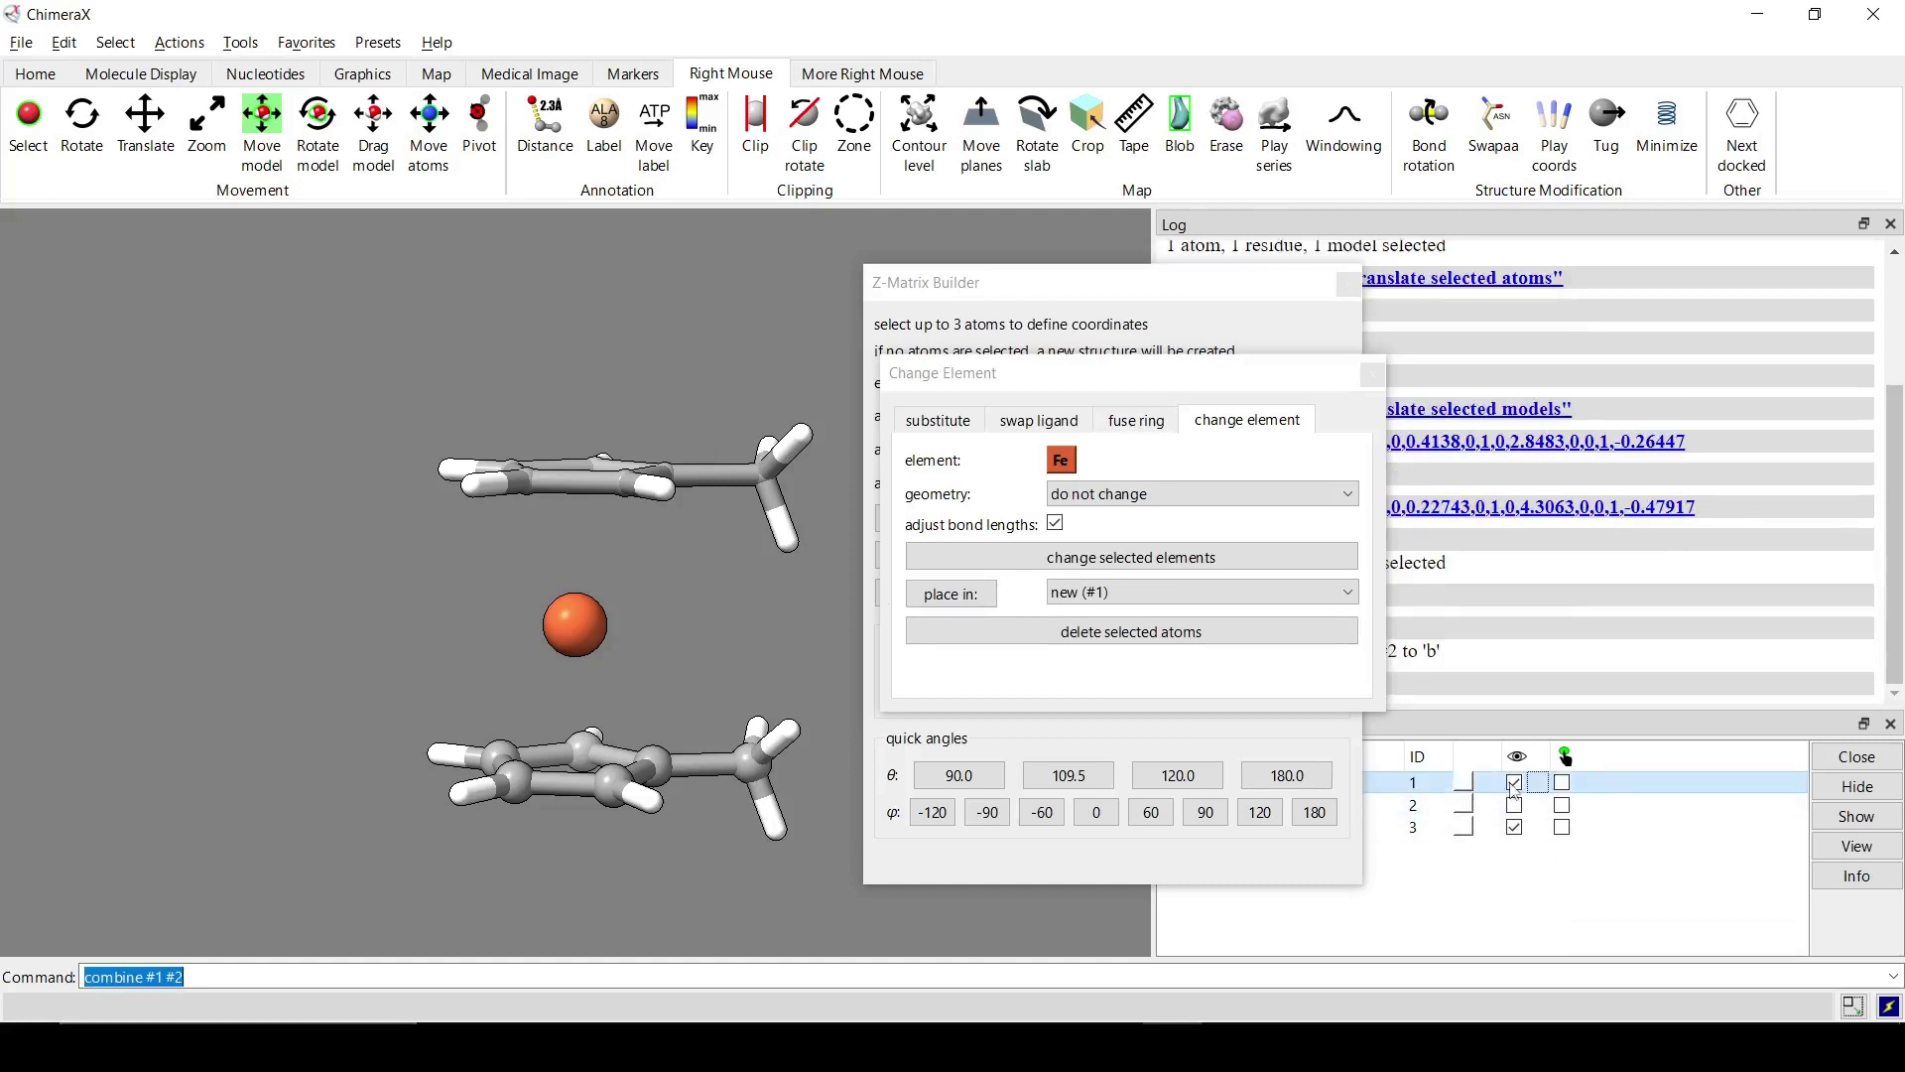
click(1514, 784)
drag(570, 539, 477, 282)
click(377, 42)
mouse_move(466, 196)
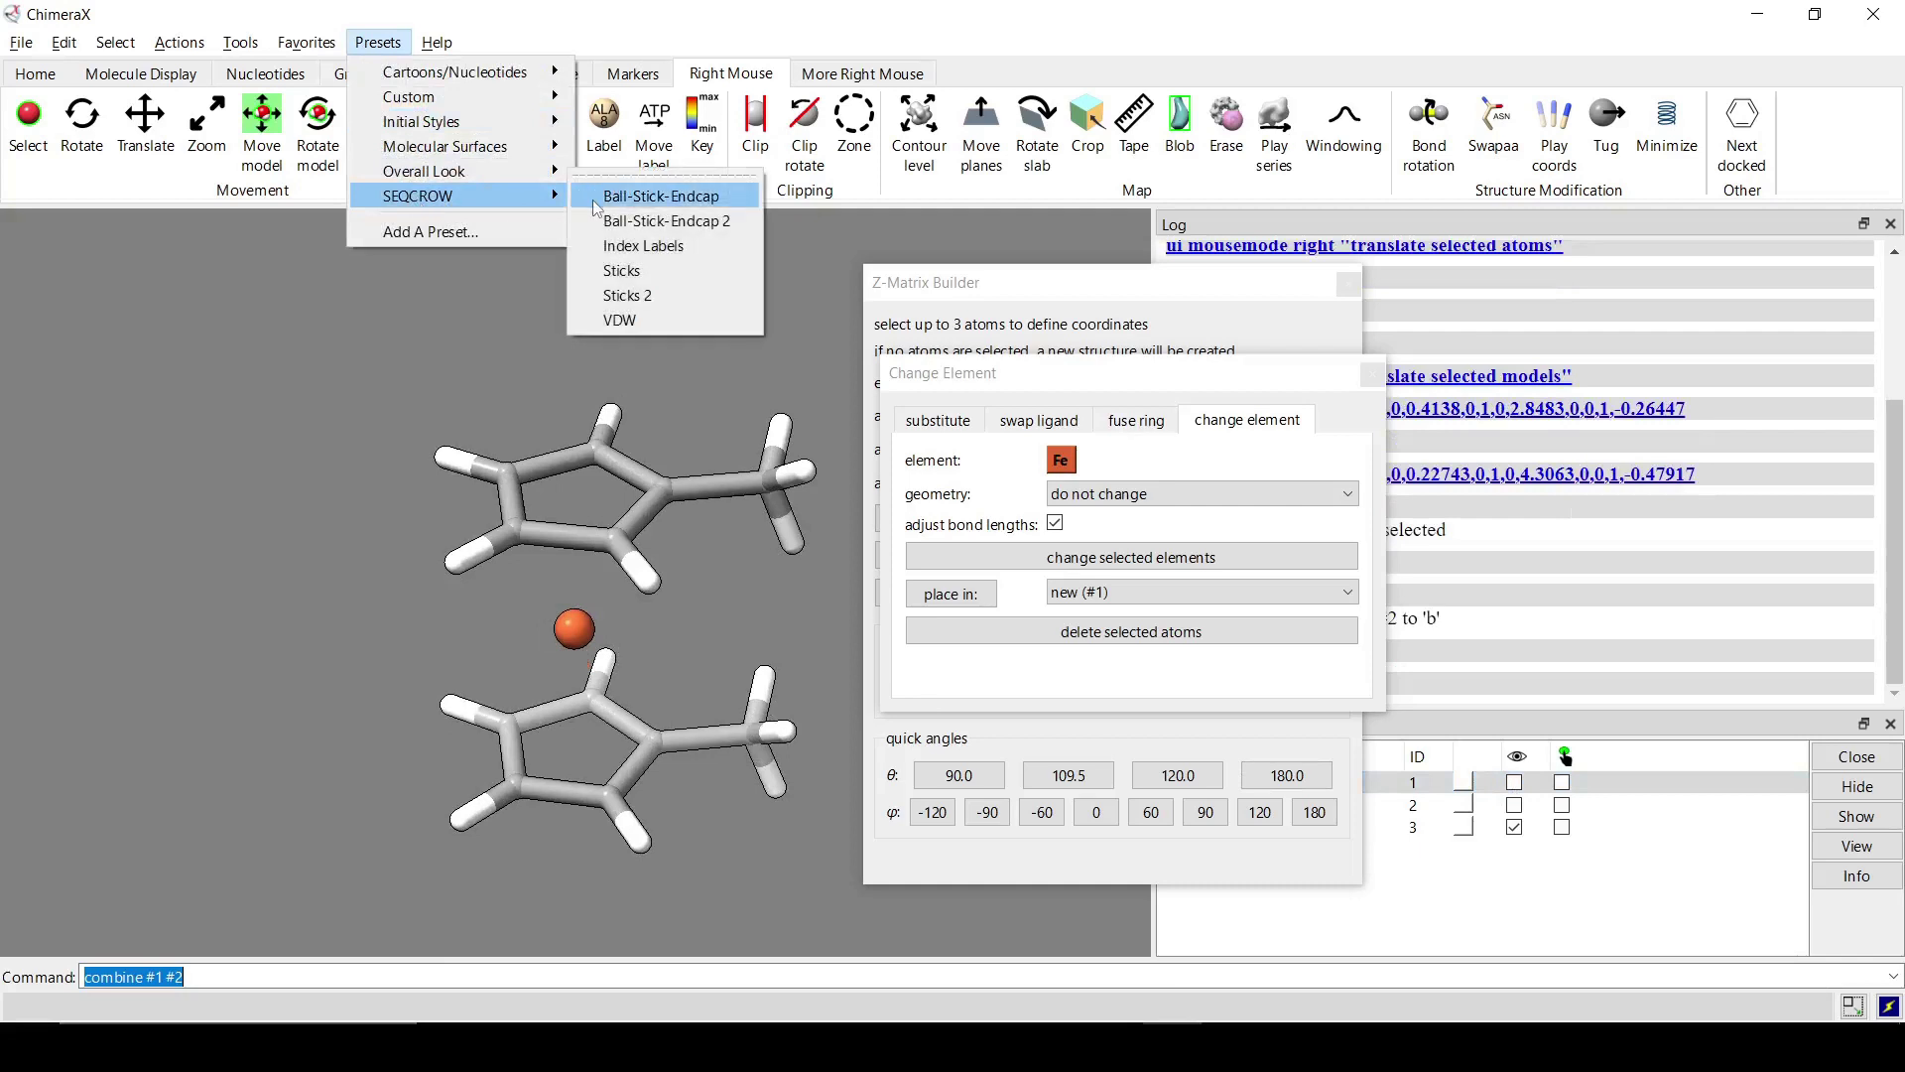
click(597, 197)
drag(540, 683, 561, 526)
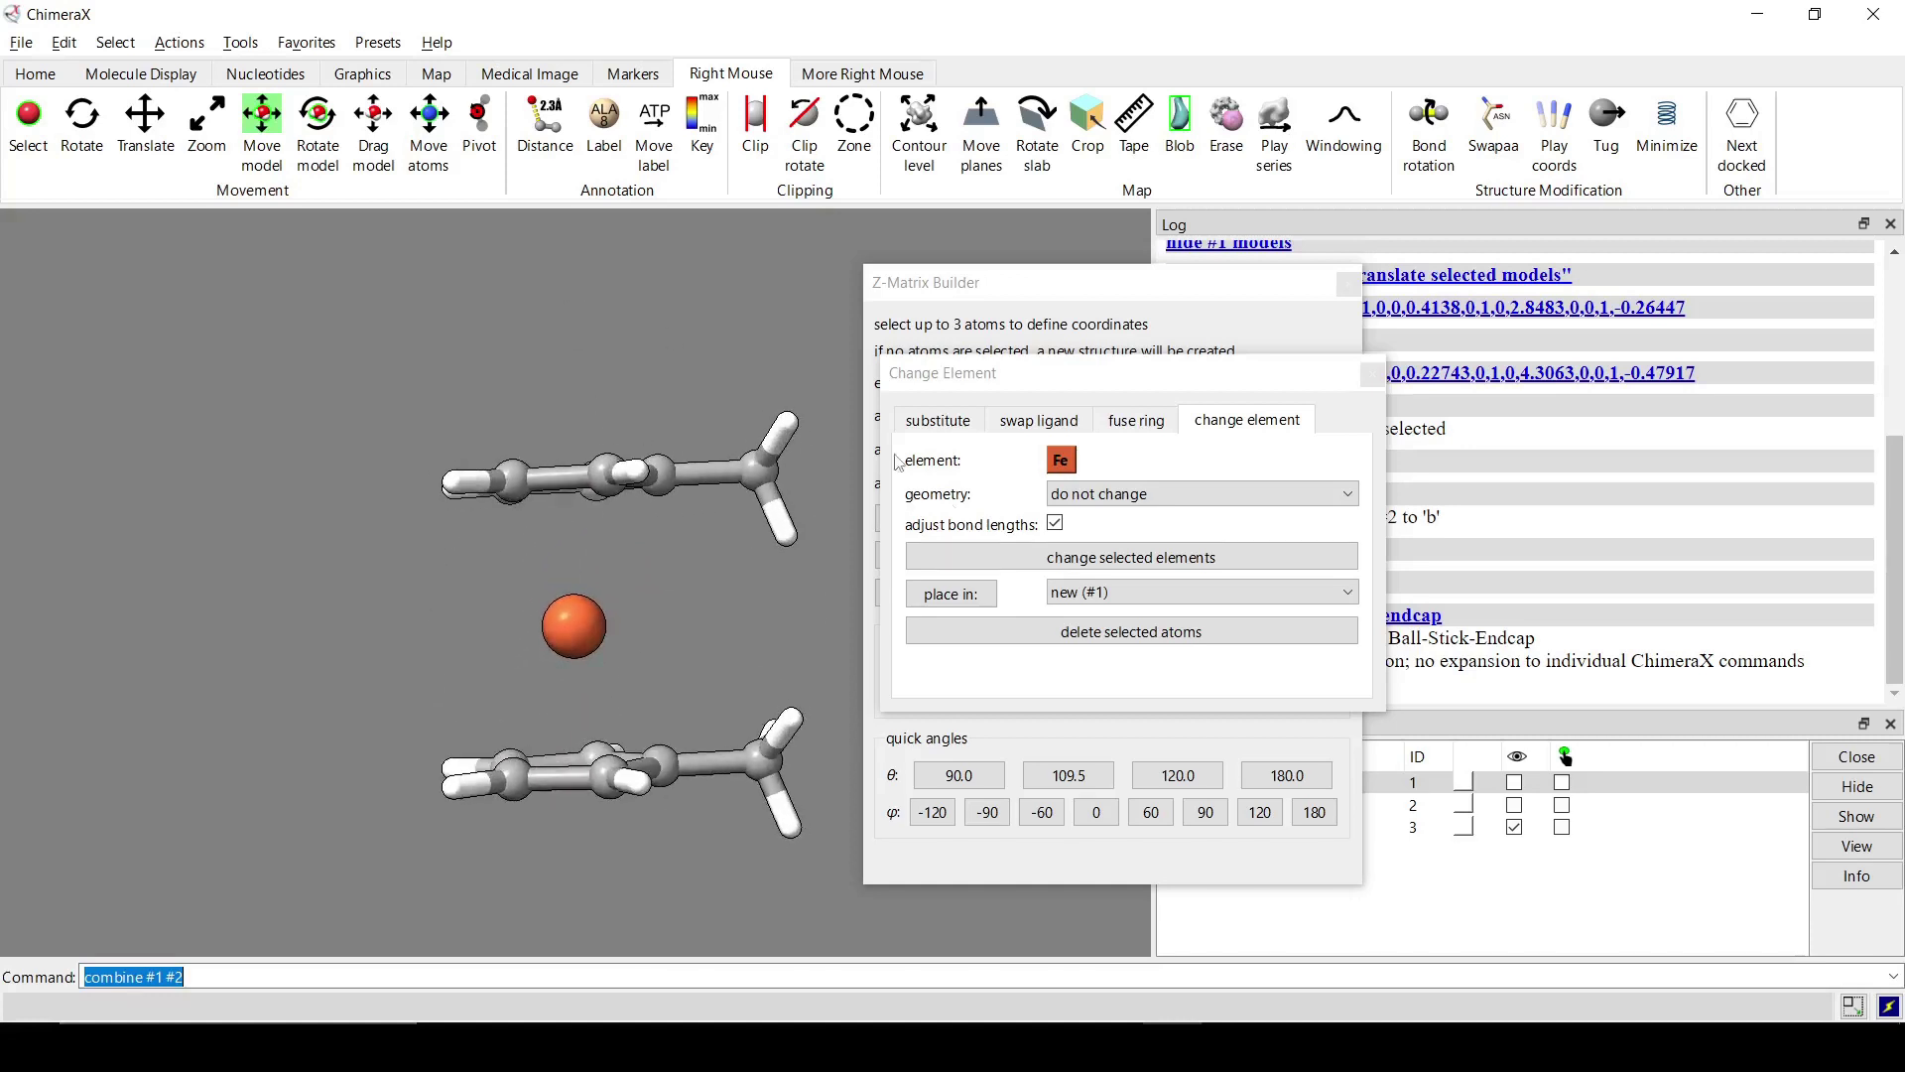
Close models 1 and 2 in the Models panel and close the Z-Matrix Builder
click(1588, 805)
shift+click(1588, 782)
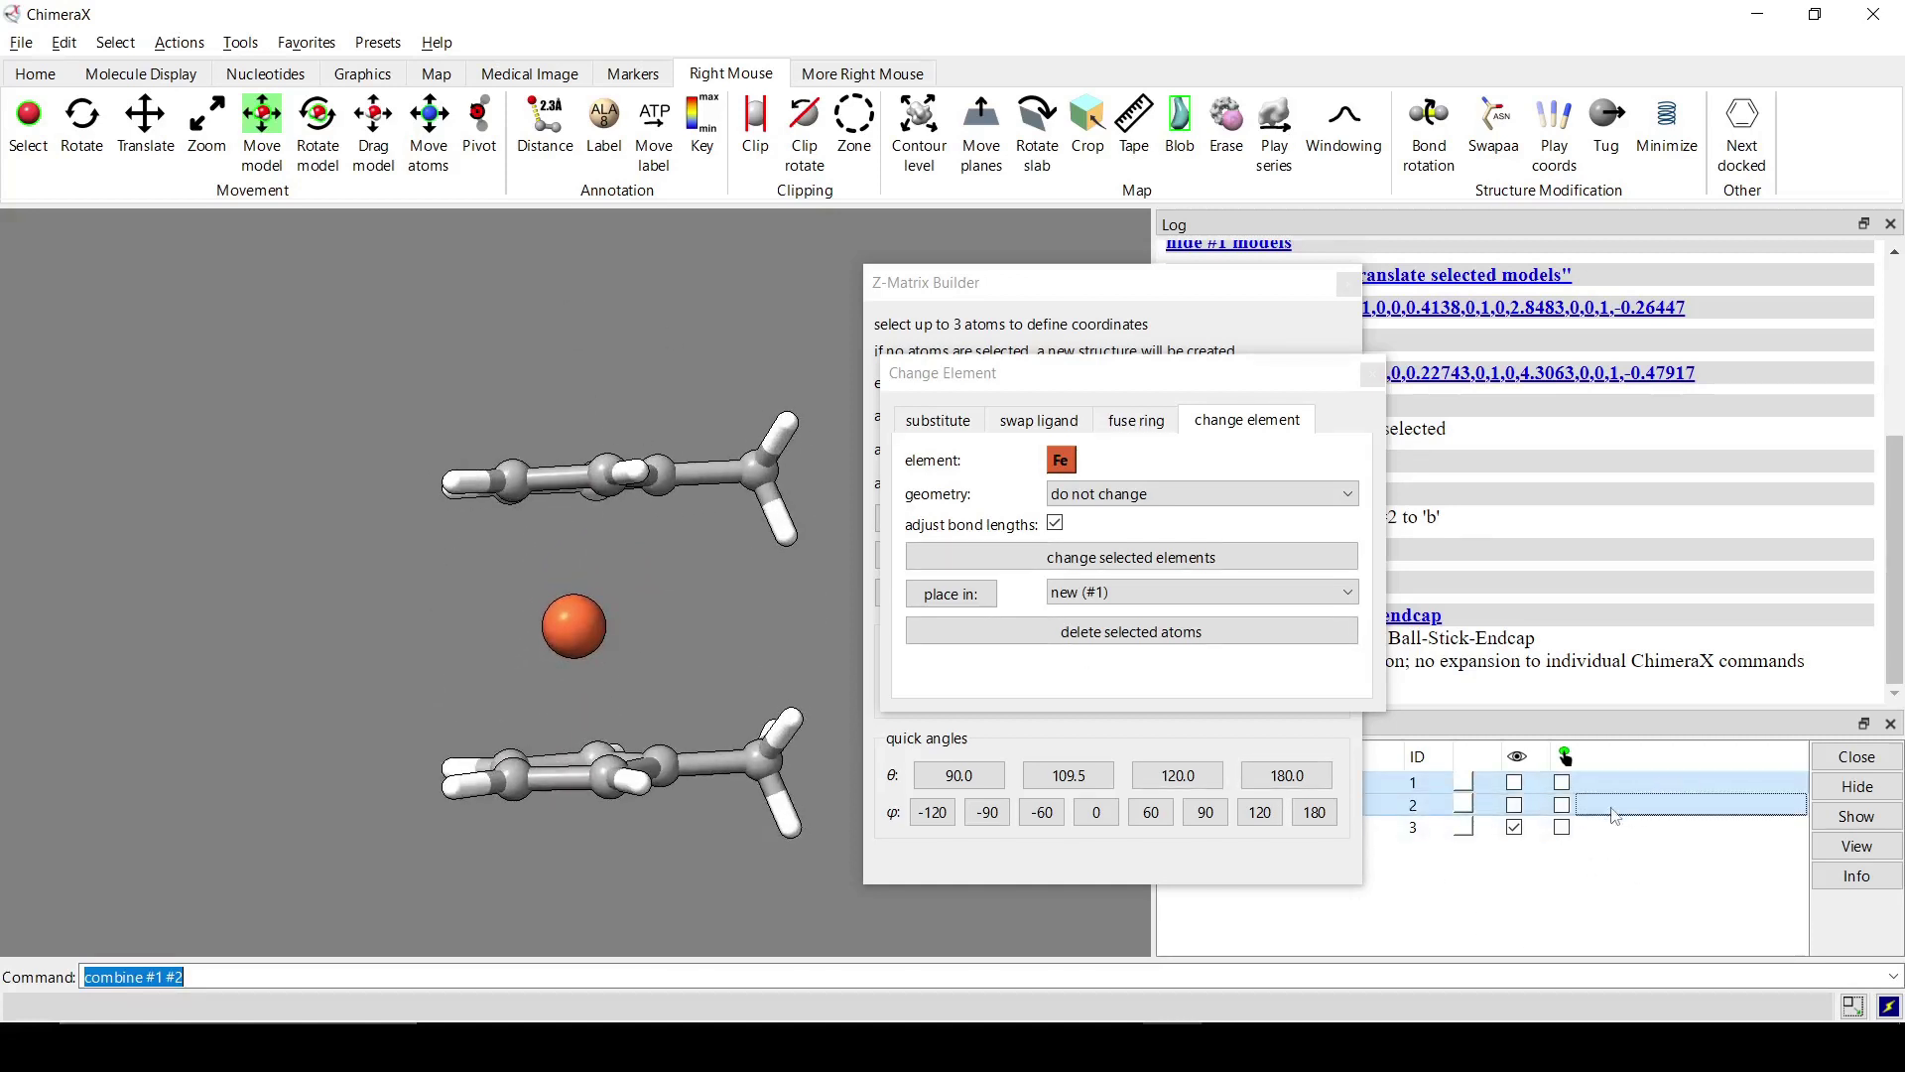
click(1856, 756)
click(1200, 760)
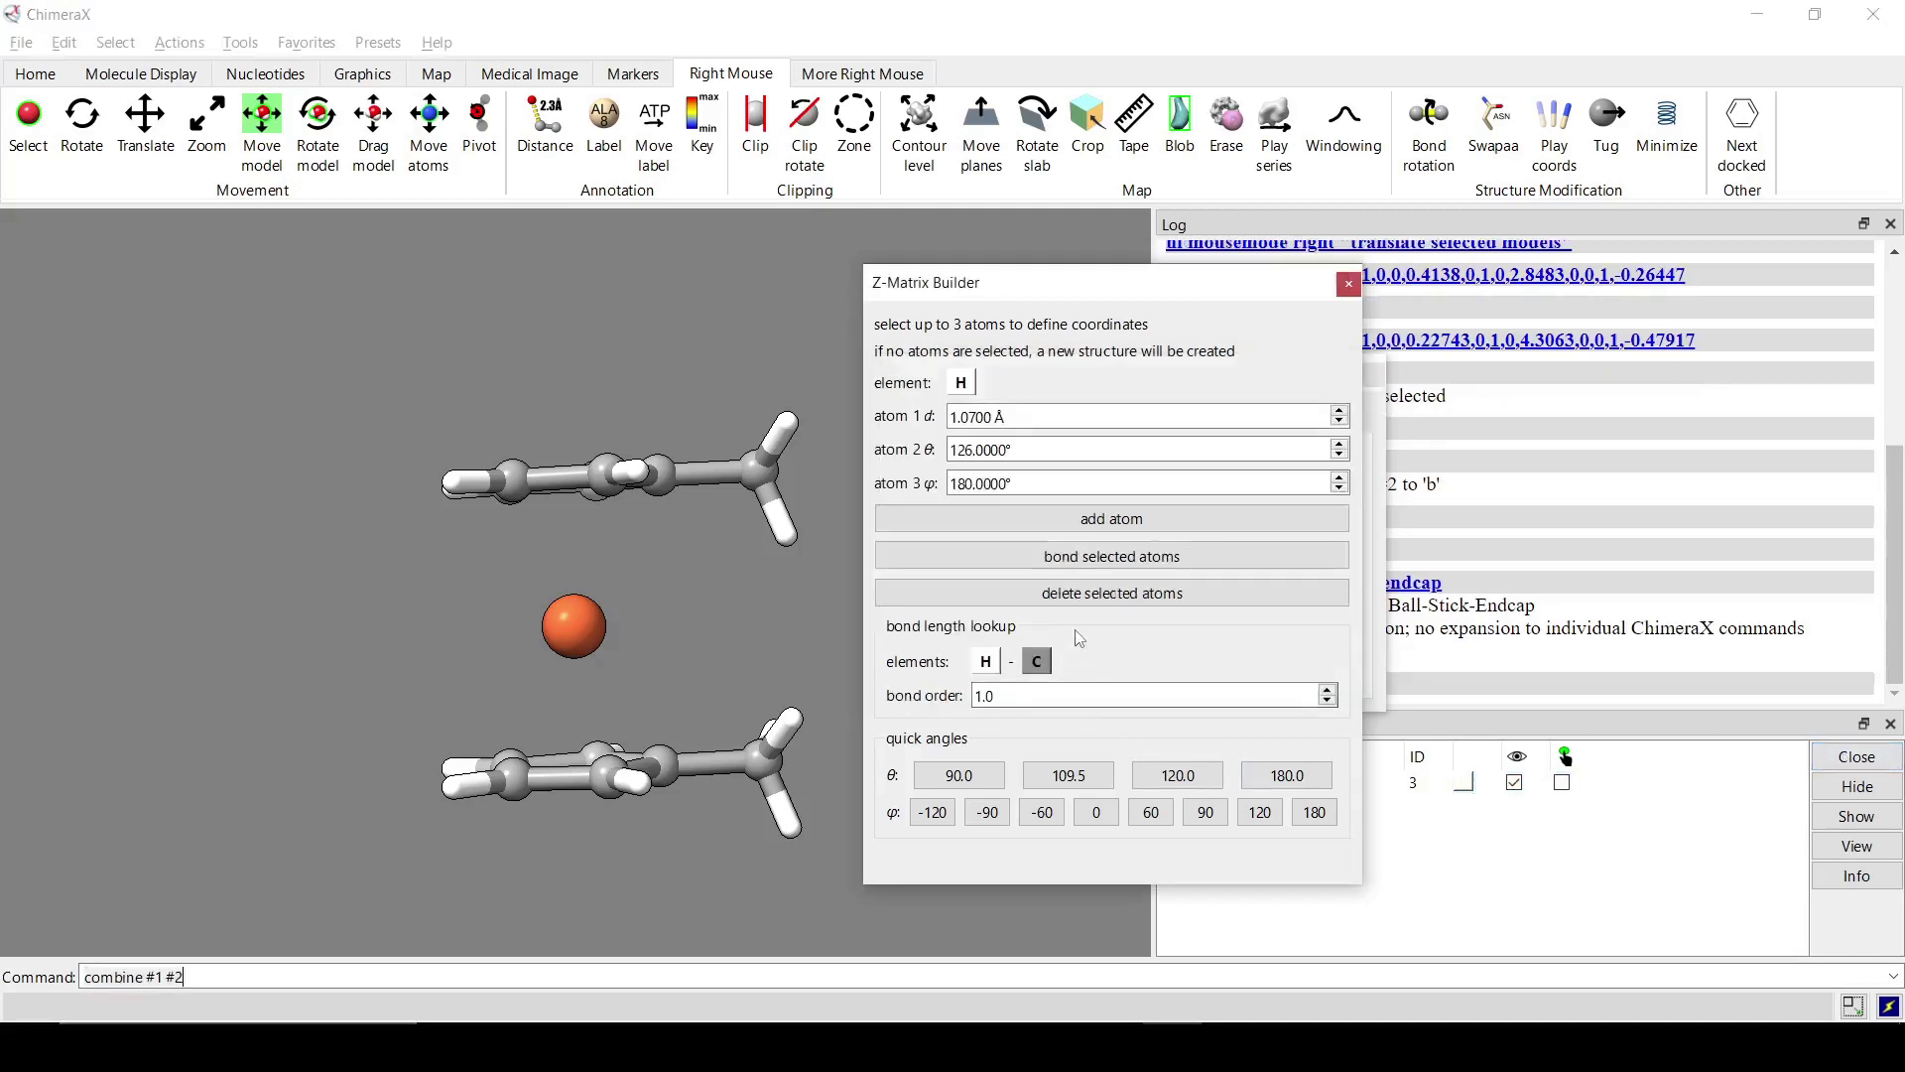
click(1380, 684)
click(1349, 284)
click(1349, 284)
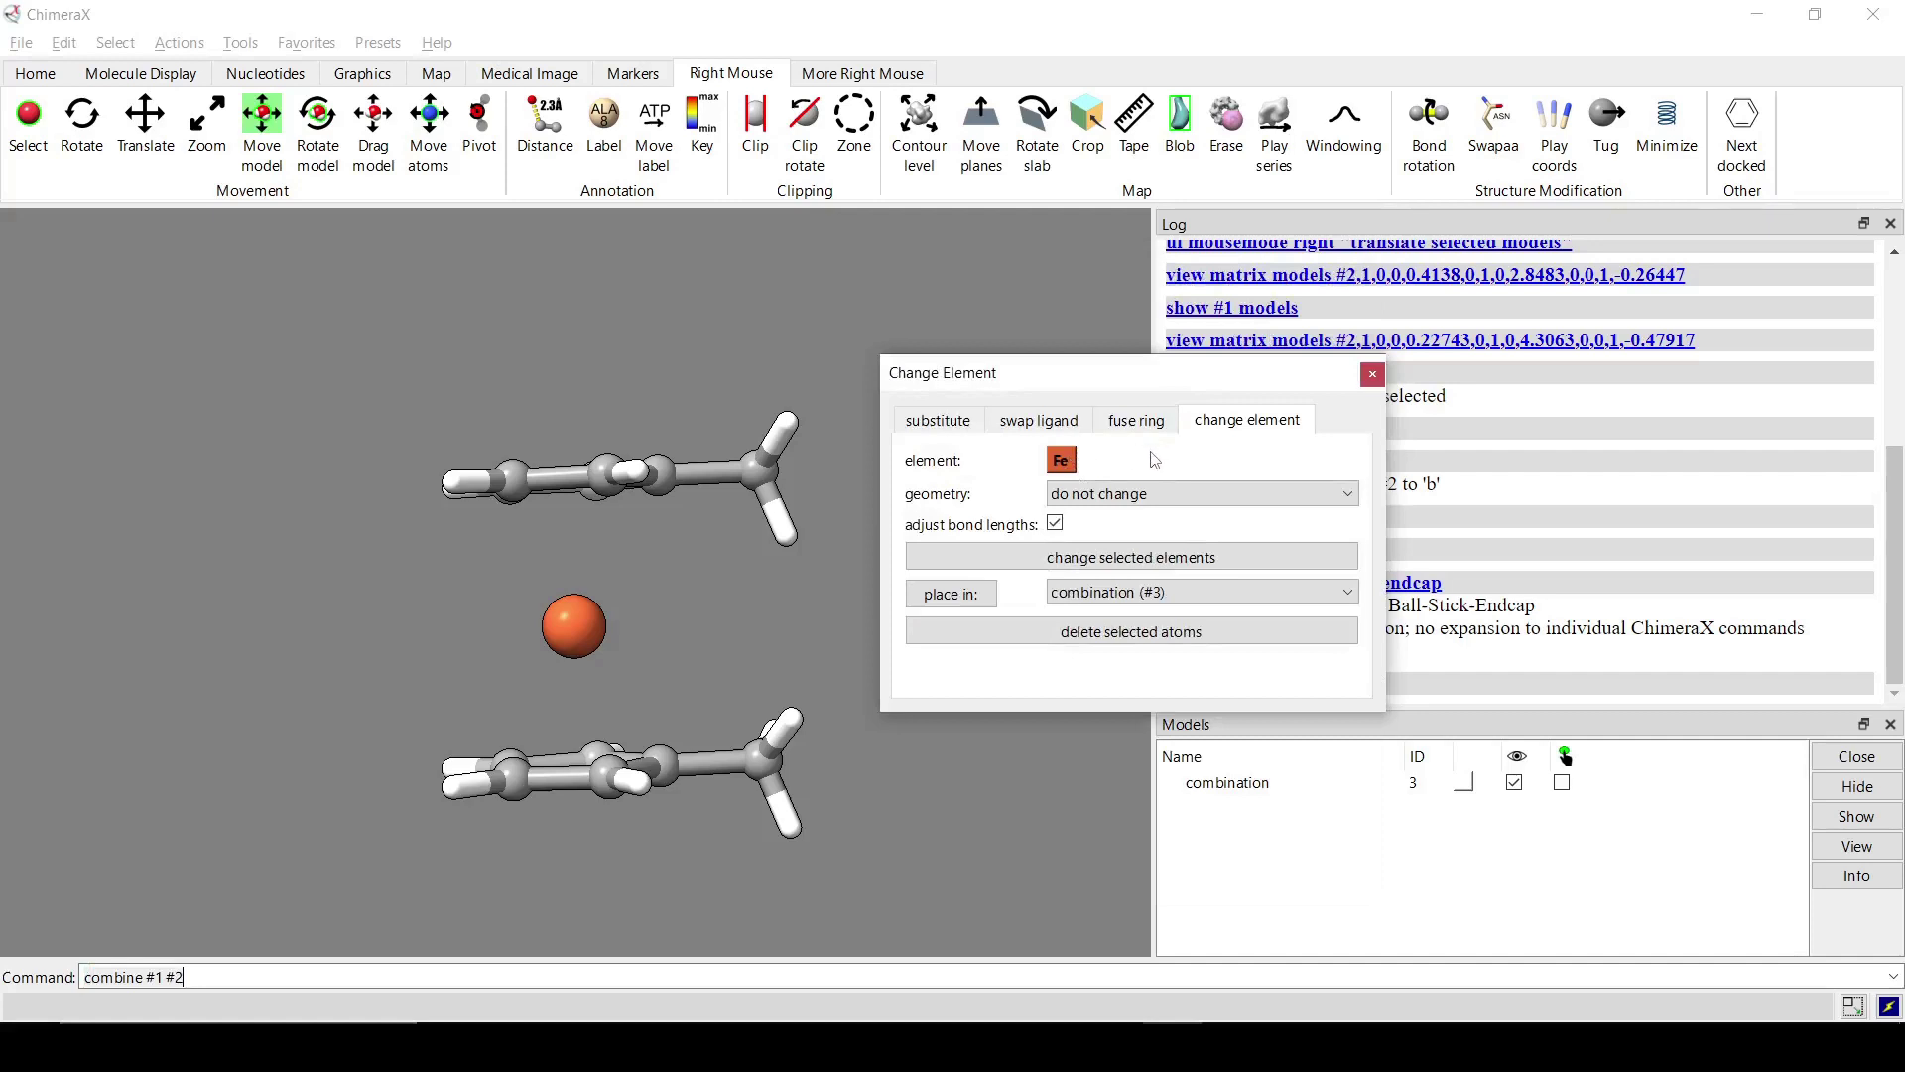
Switch to the substitute options with modify selected structure enabled
click(941, 421)
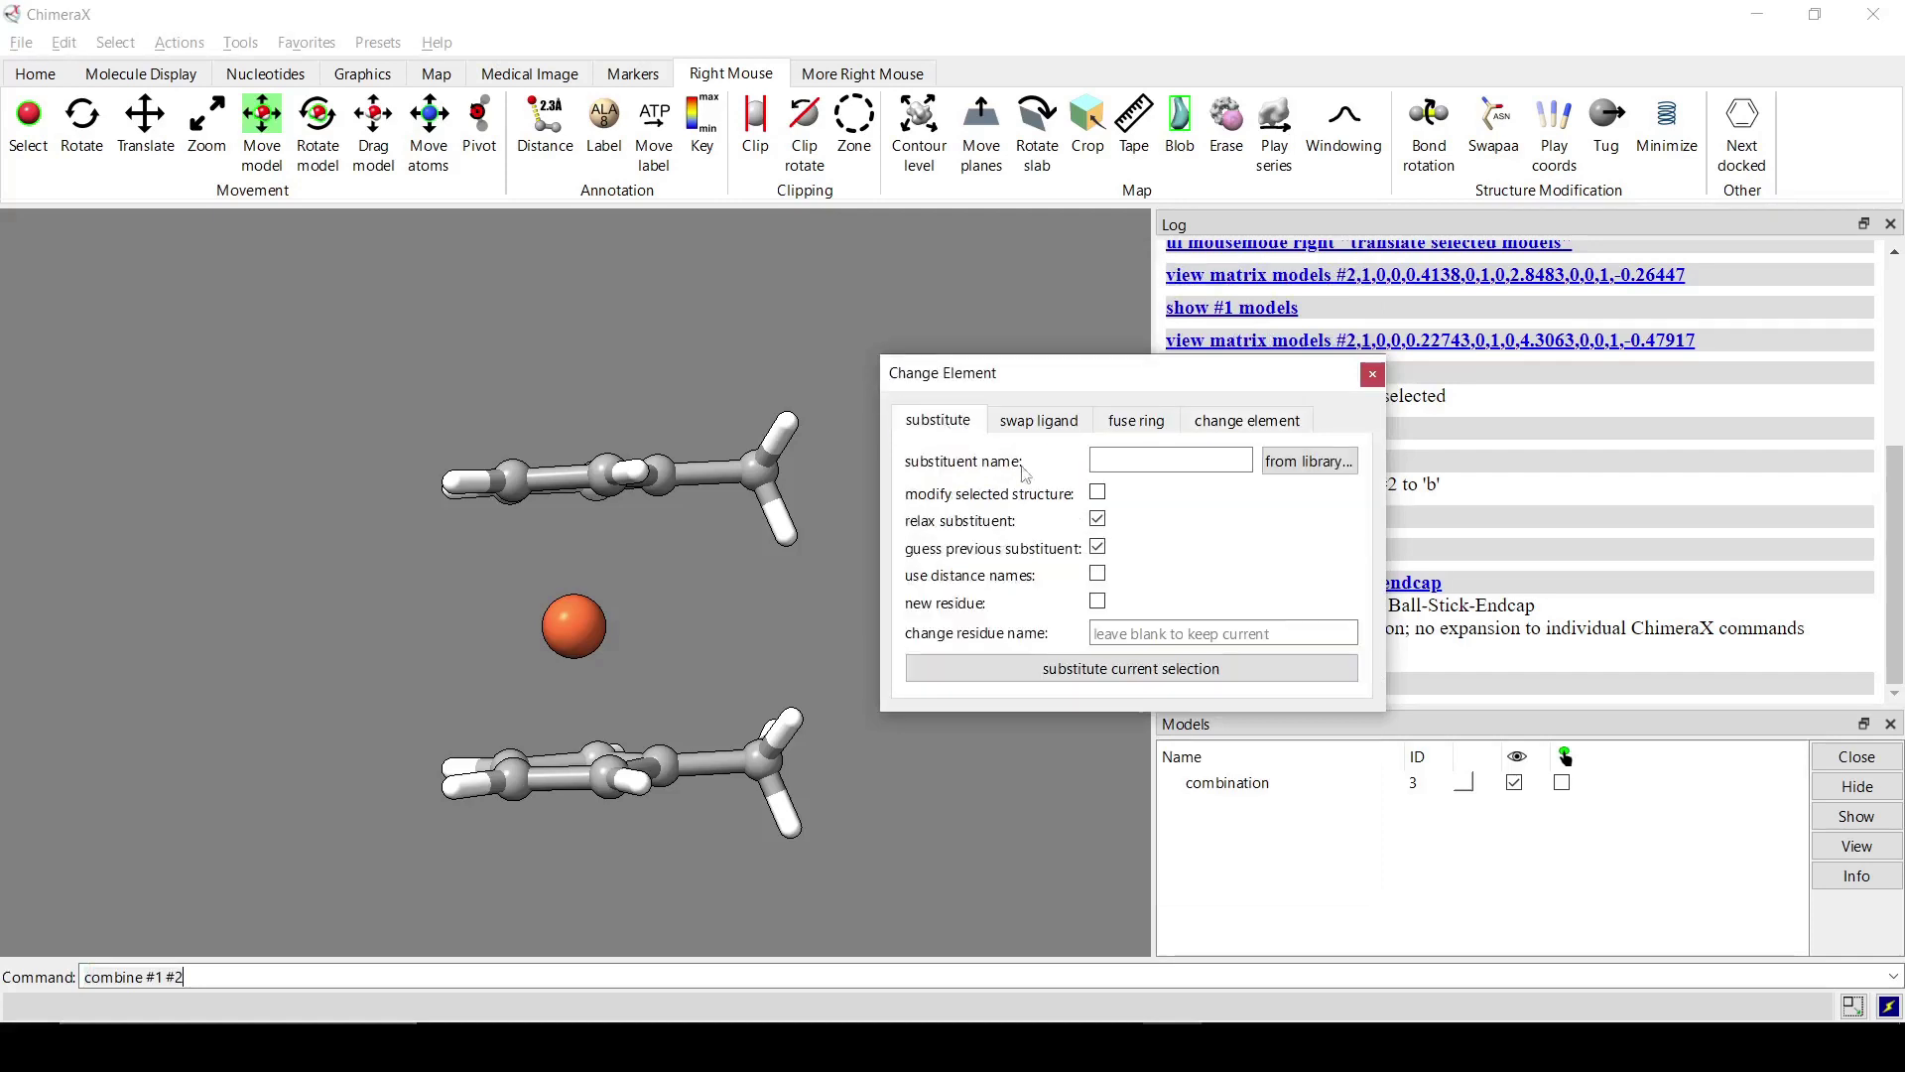
click(1097, 493)
drag(694, 506, 653, 510)
Pick CH3 from the substituent library, filtering the list by 'ch3'
click(1186, 462)
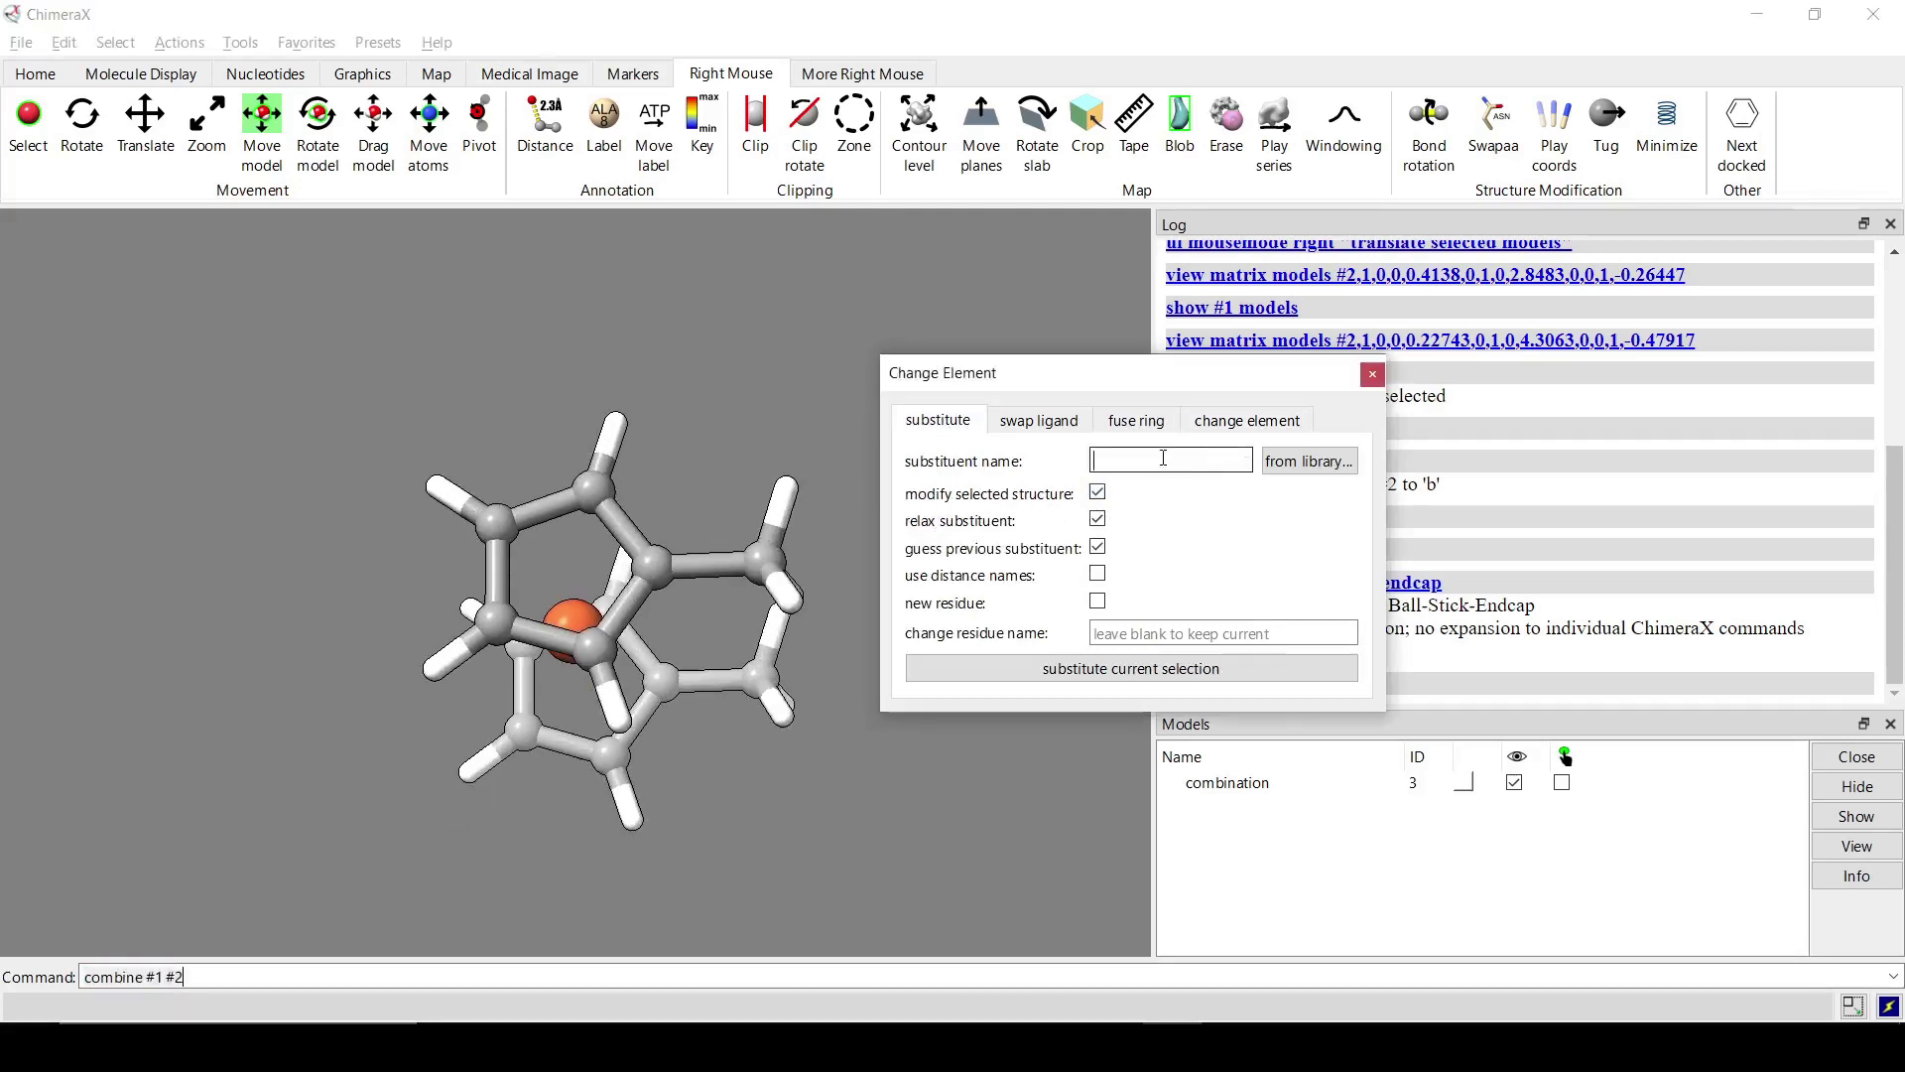
click(1288, 472)
drag(1156, 491, 608, 325)
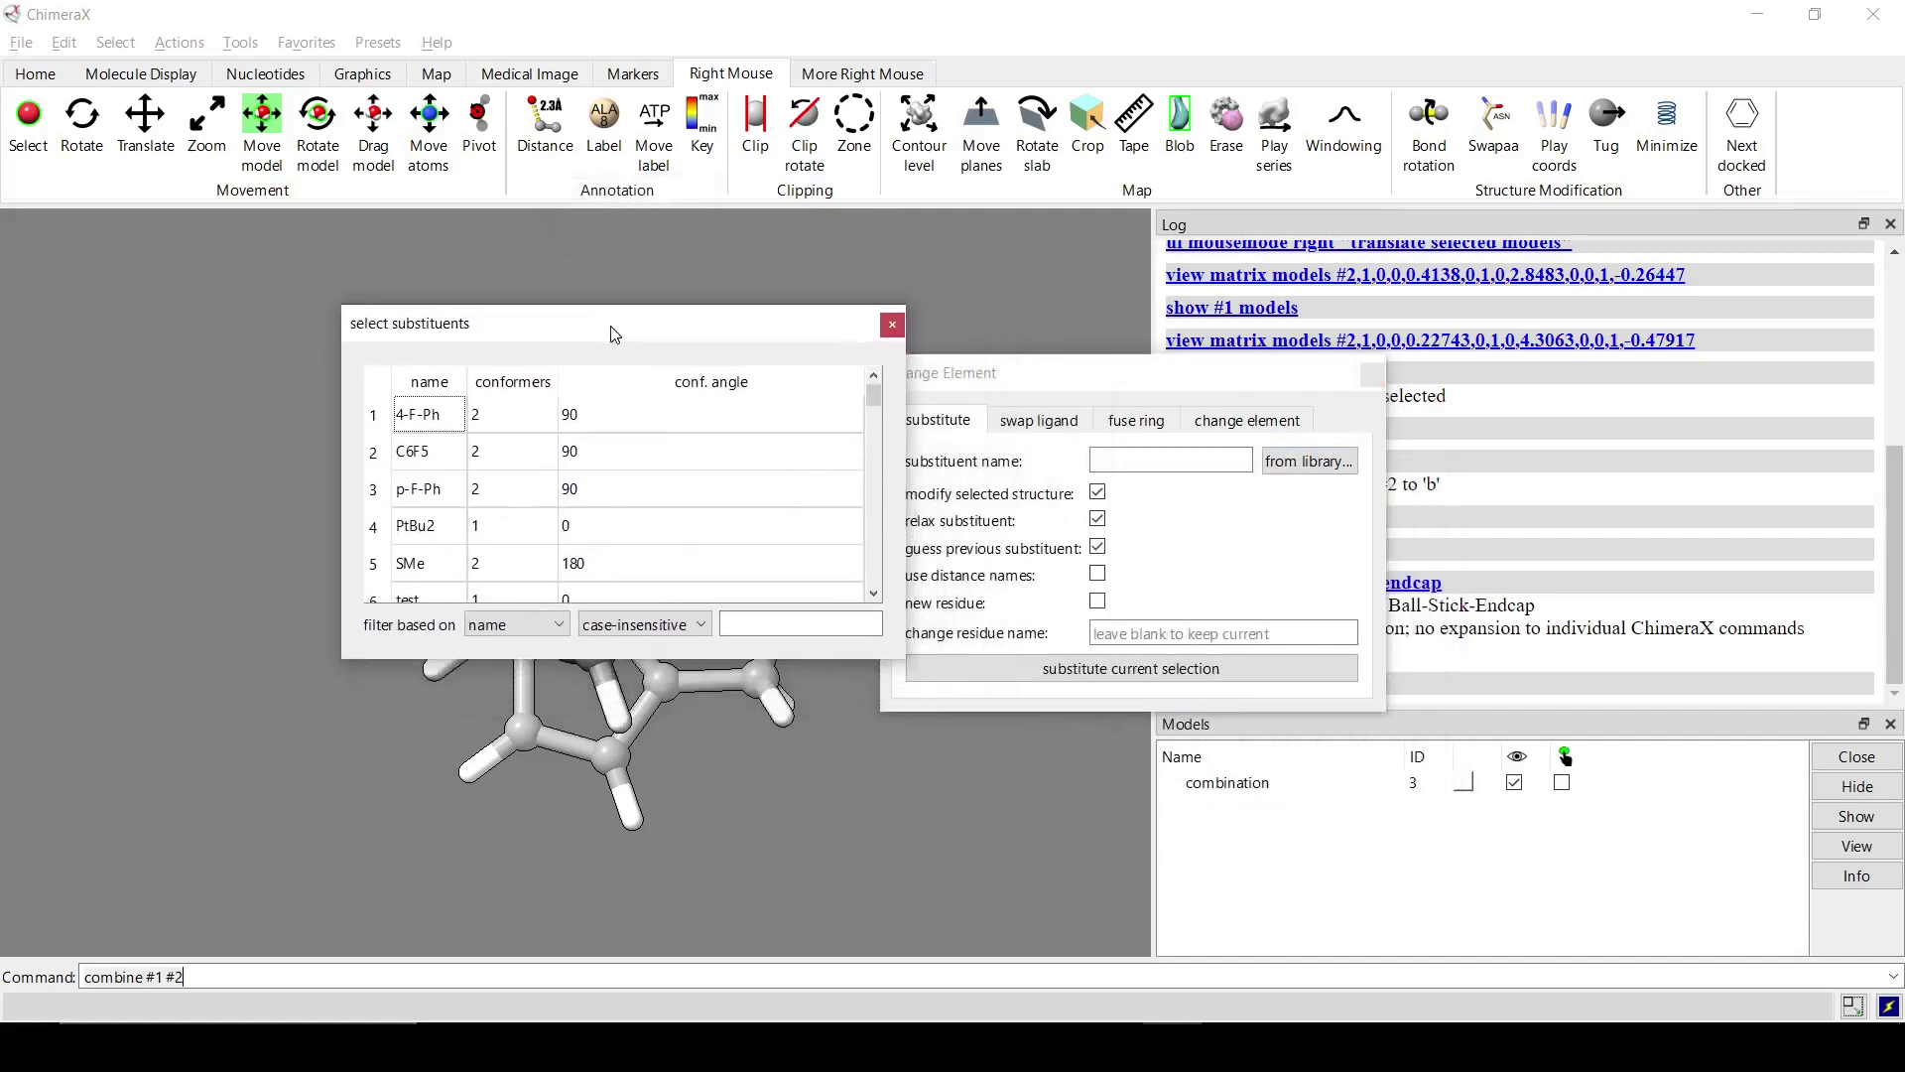
scroll(603, 566, down, 5)
scroll(602, 566, down, 10)
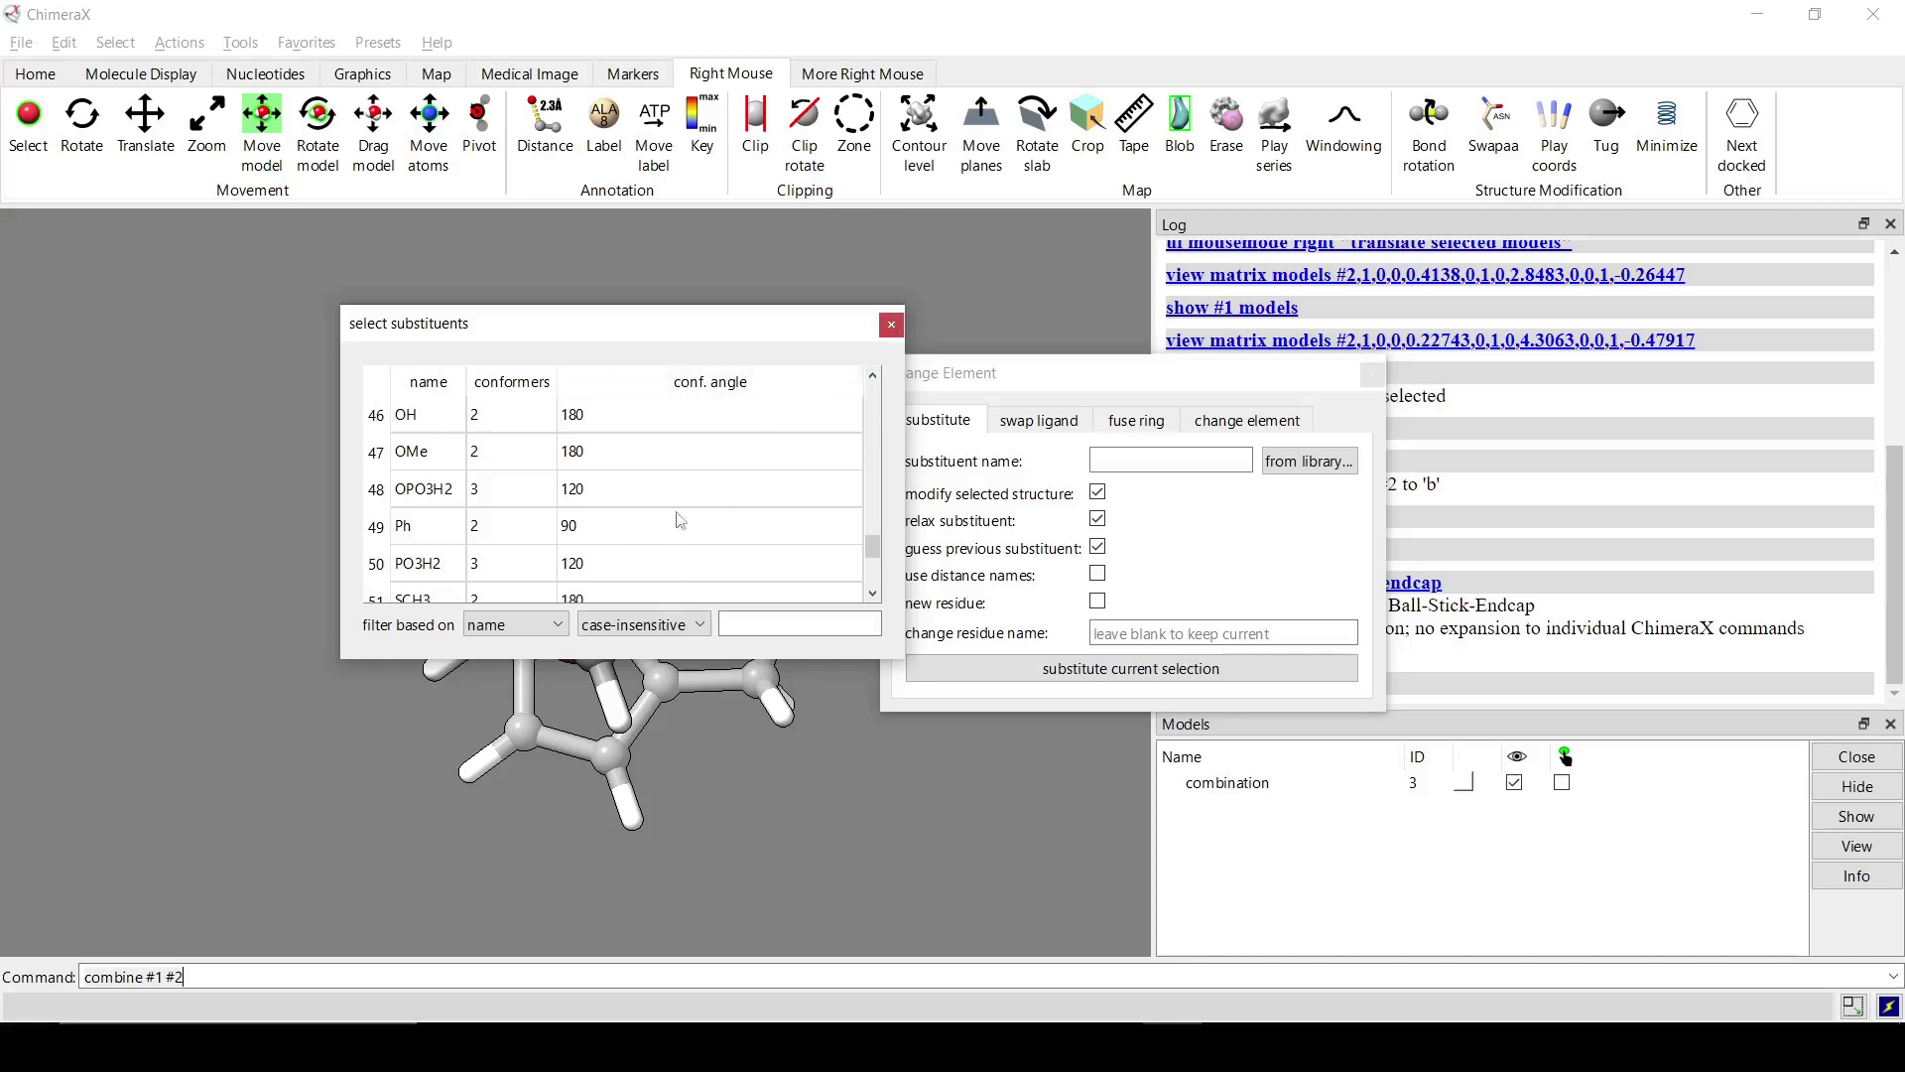
click(639, 452)
click(1147, 462)
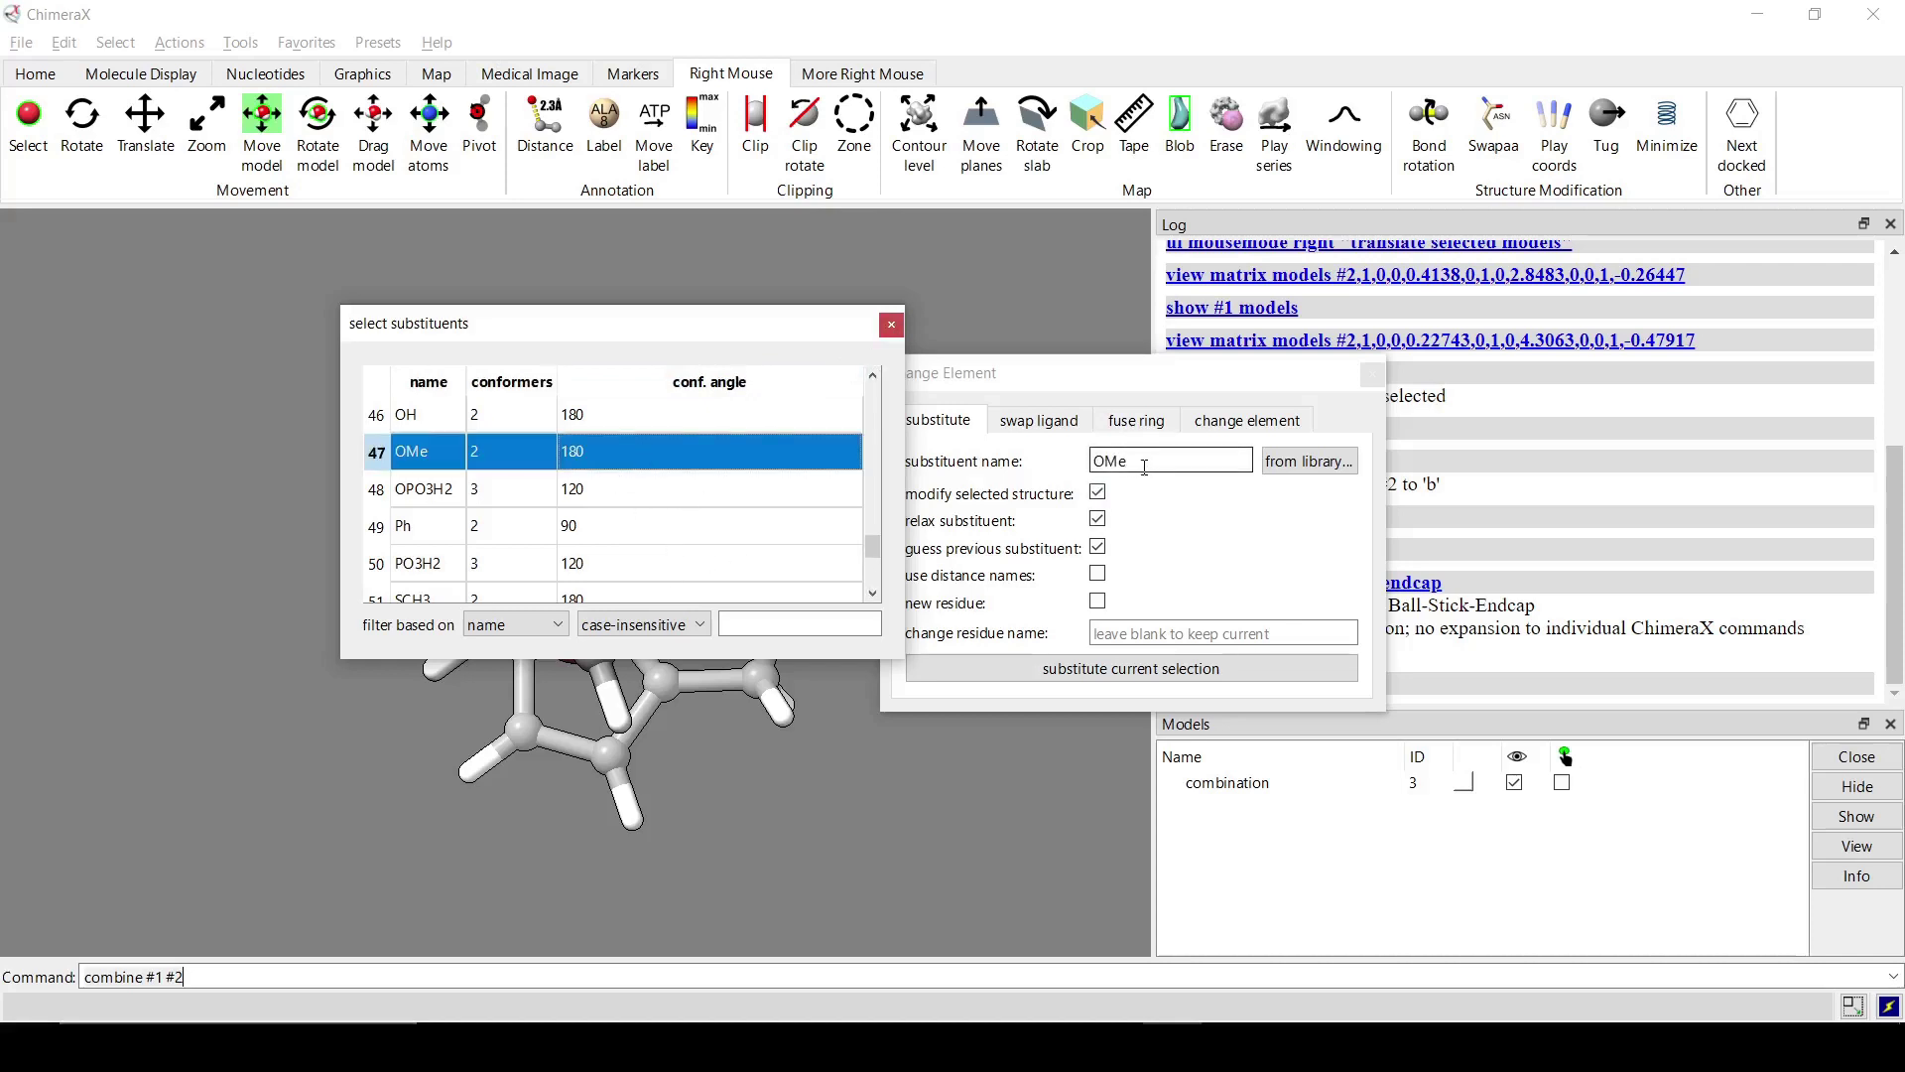
scroll(730, 513, up, 4)
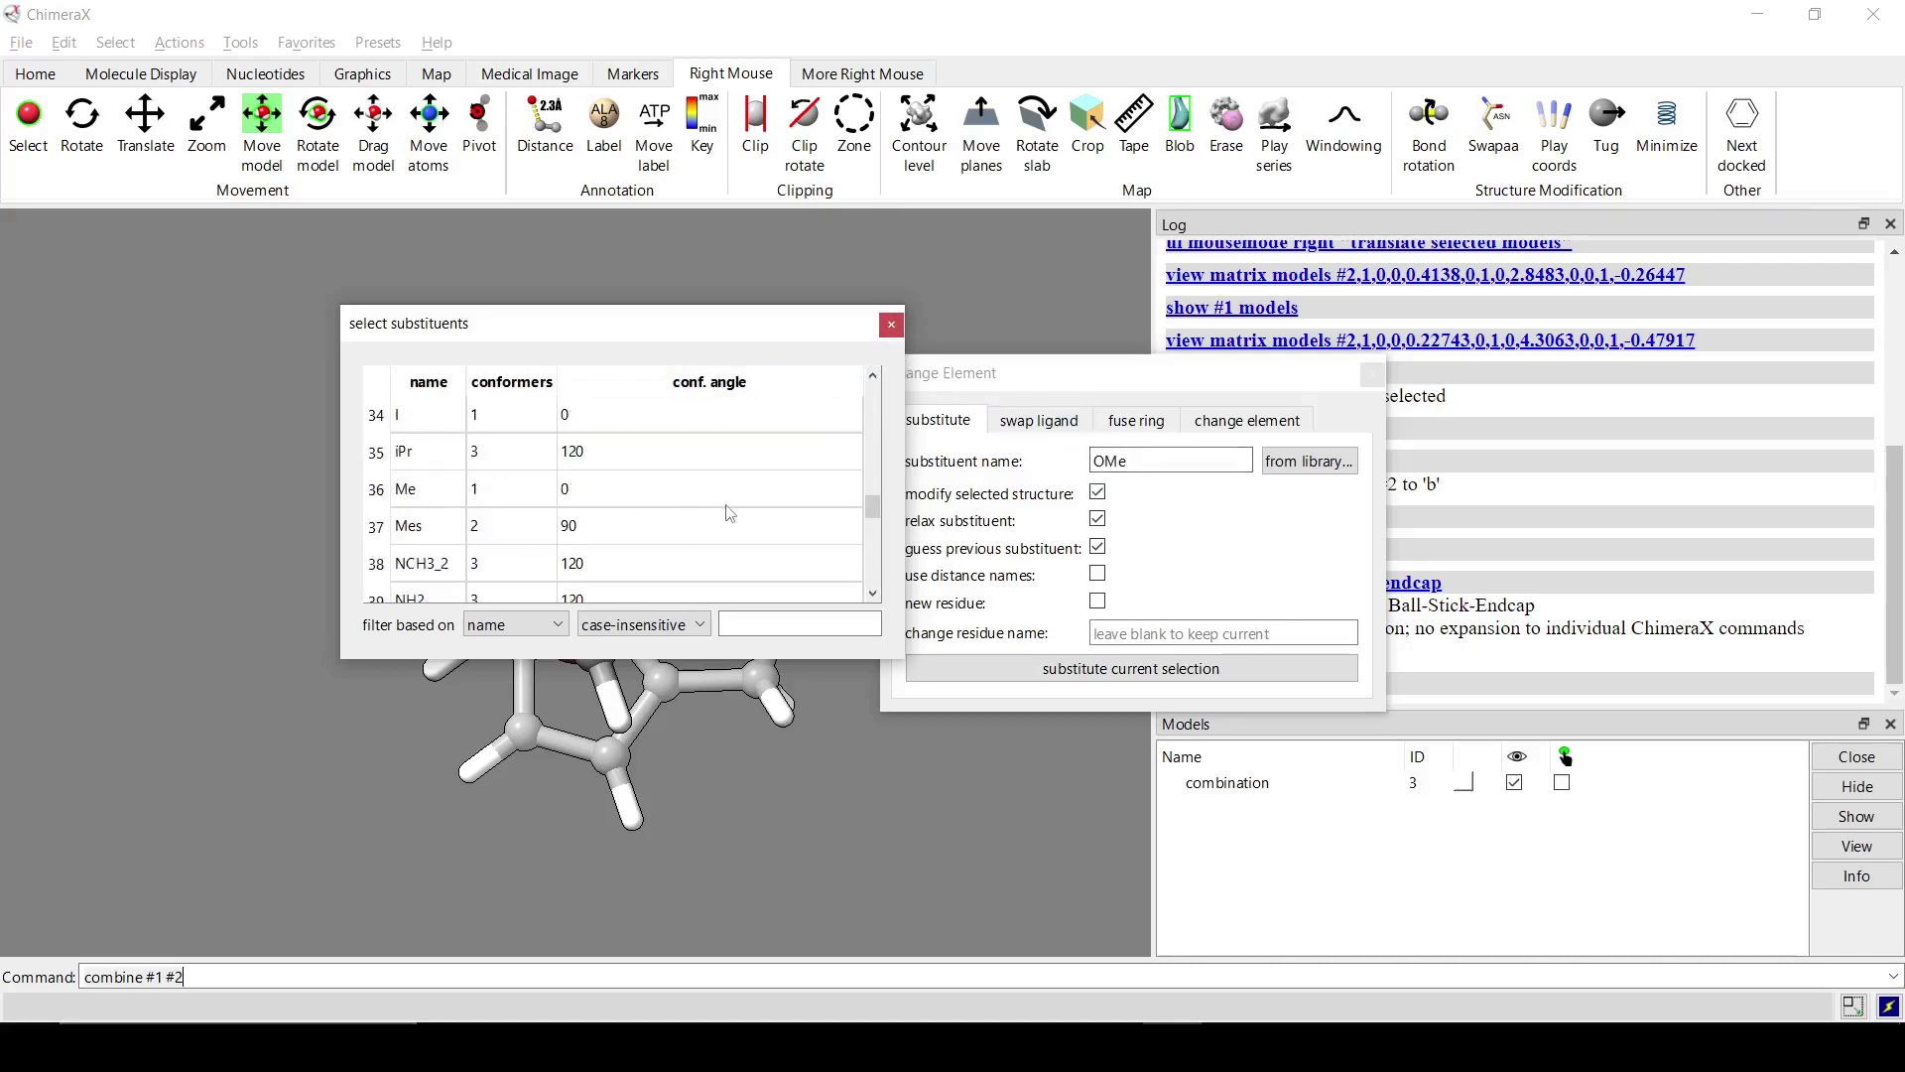
scroll(729, 513, down, 5)
click(773, 628)
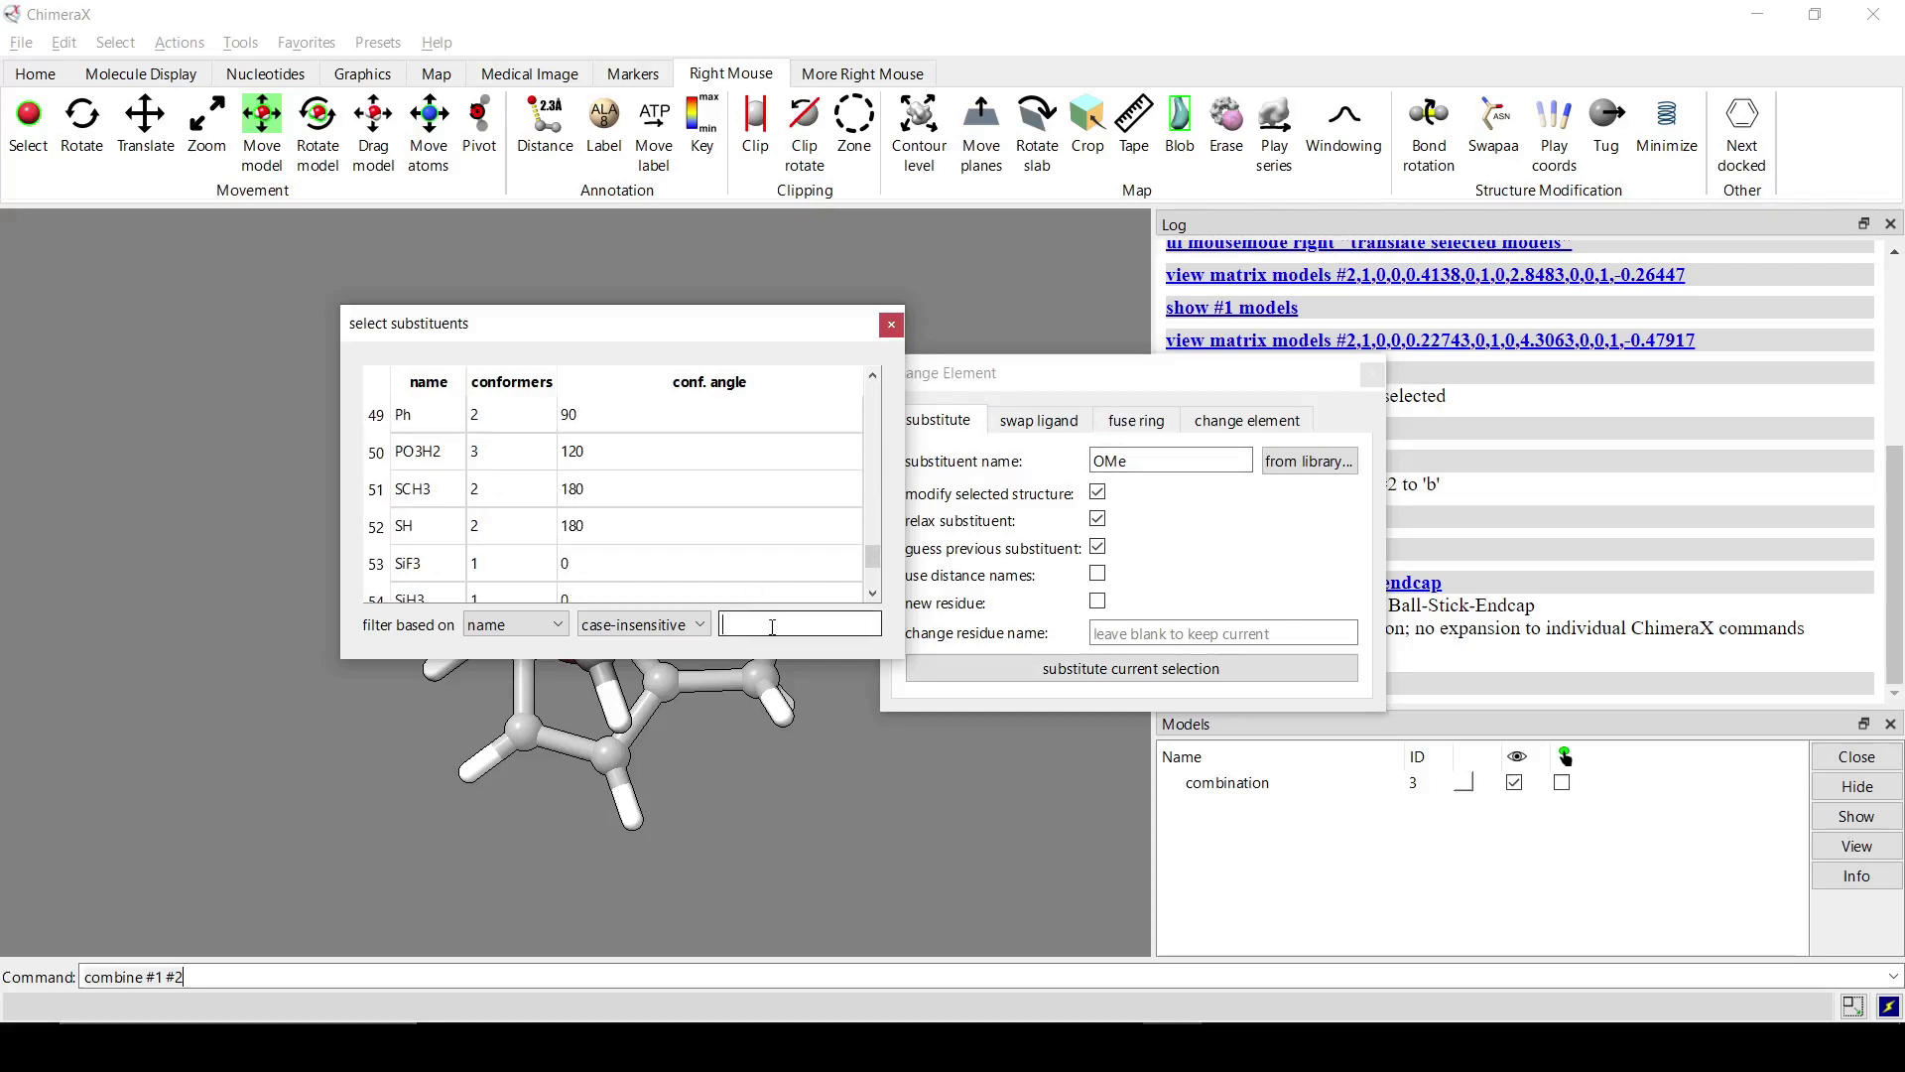
text(ch3)
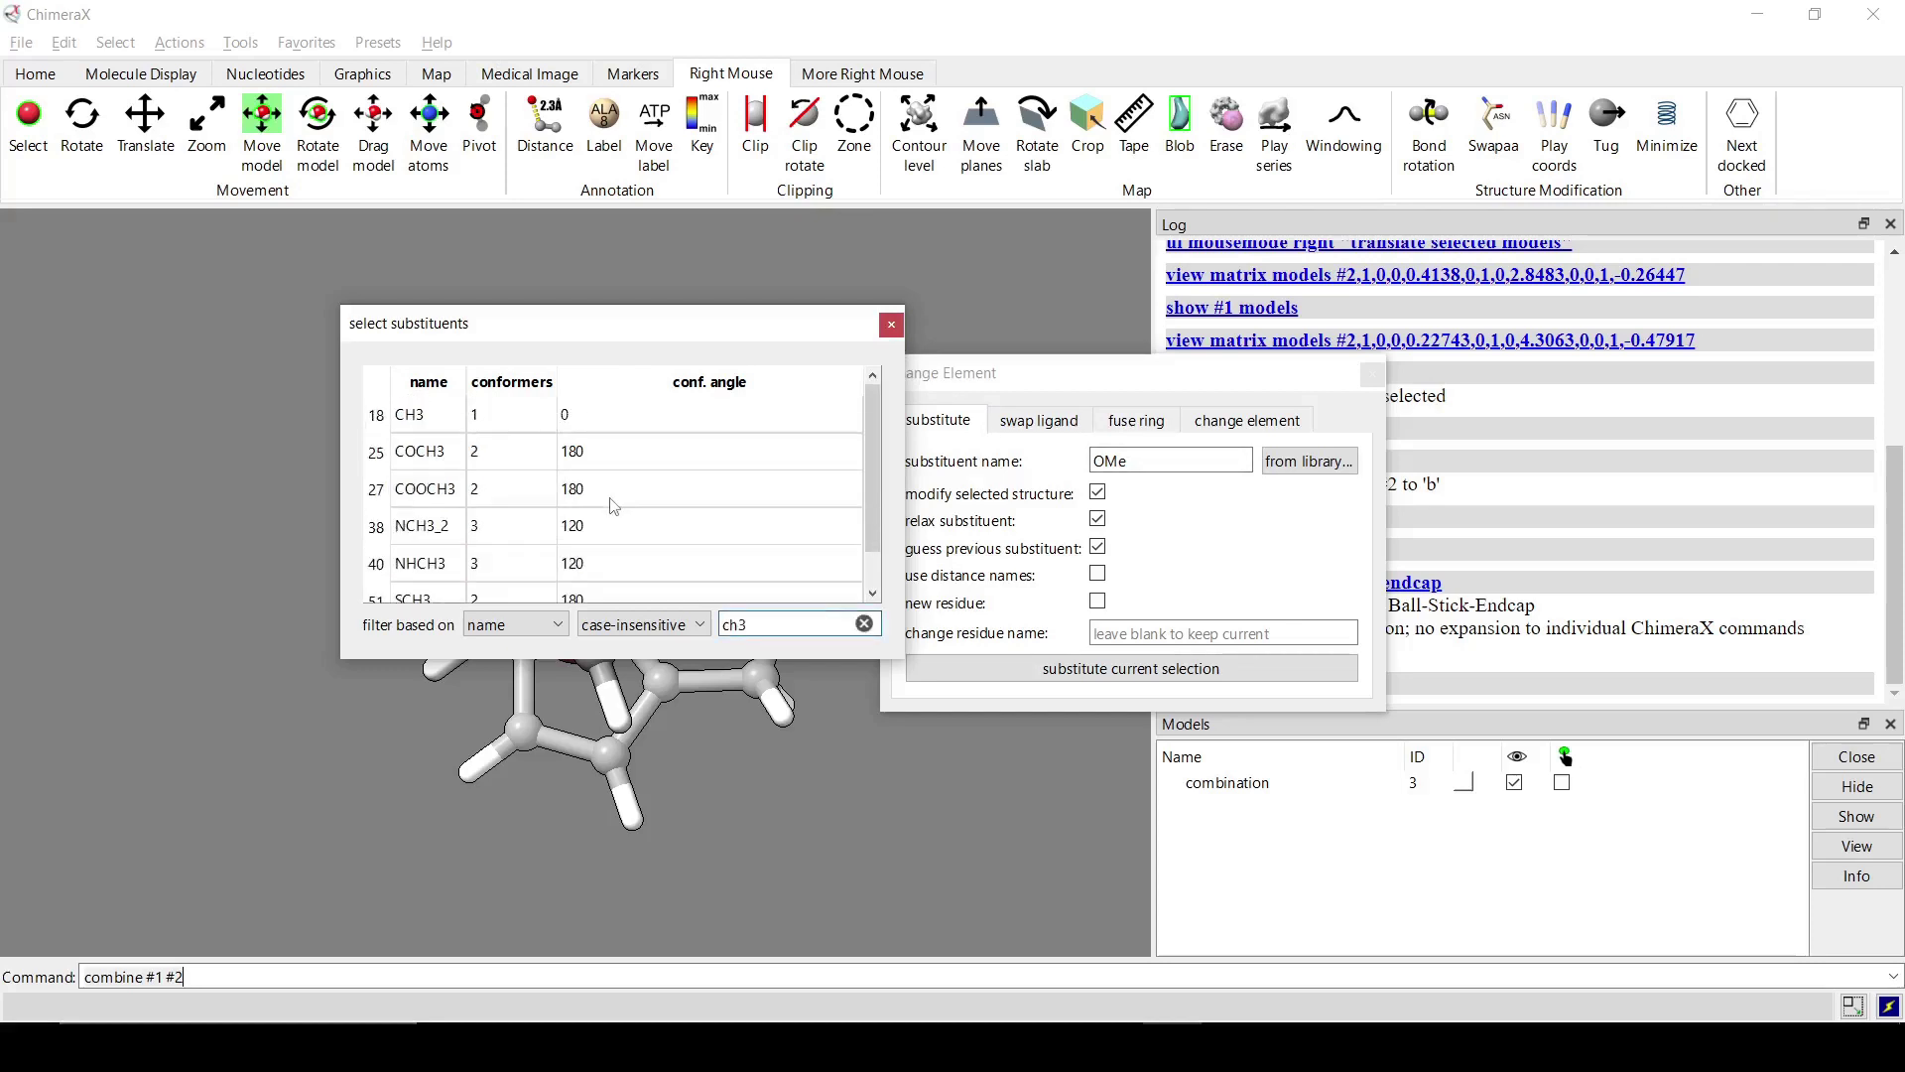
click(502, 417)
click(883, 330)
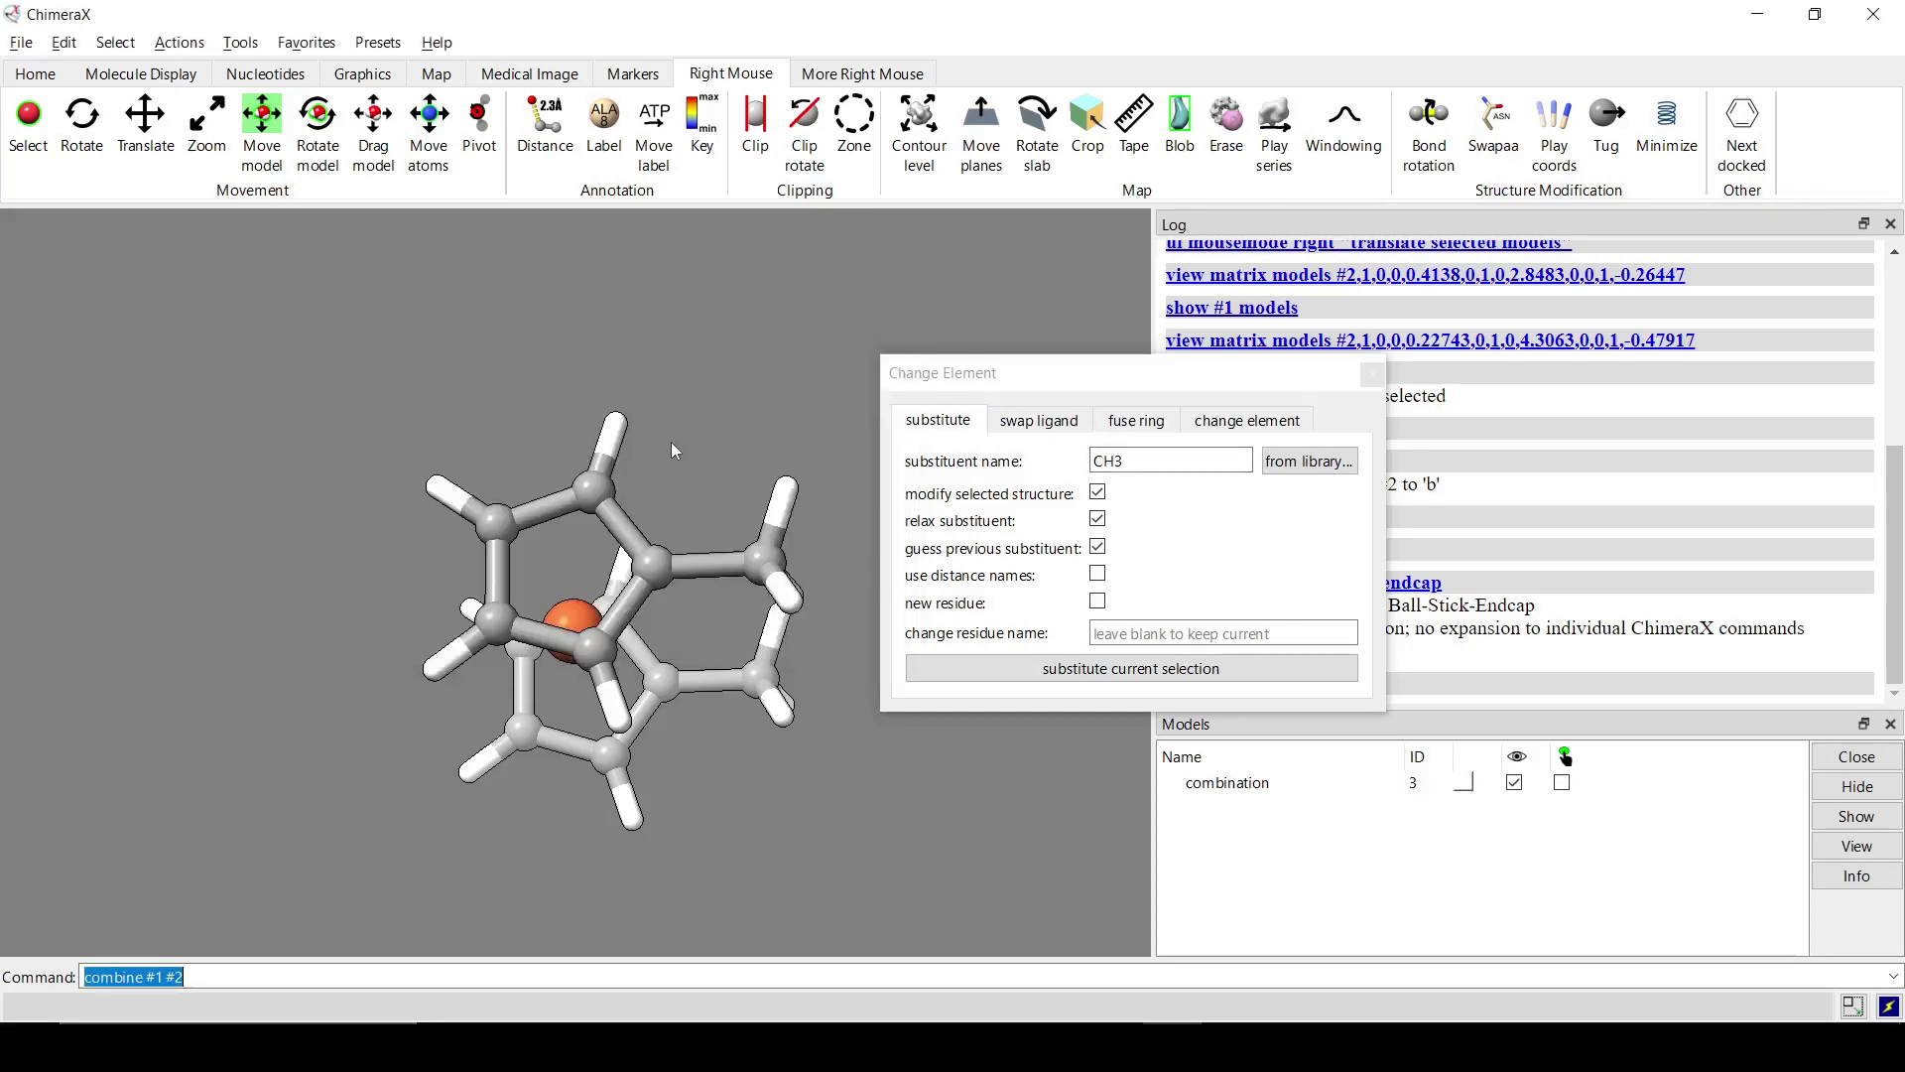
Select the top and left ring hydrogens and replace both with methyl groups
ctrl+click(618, 421)
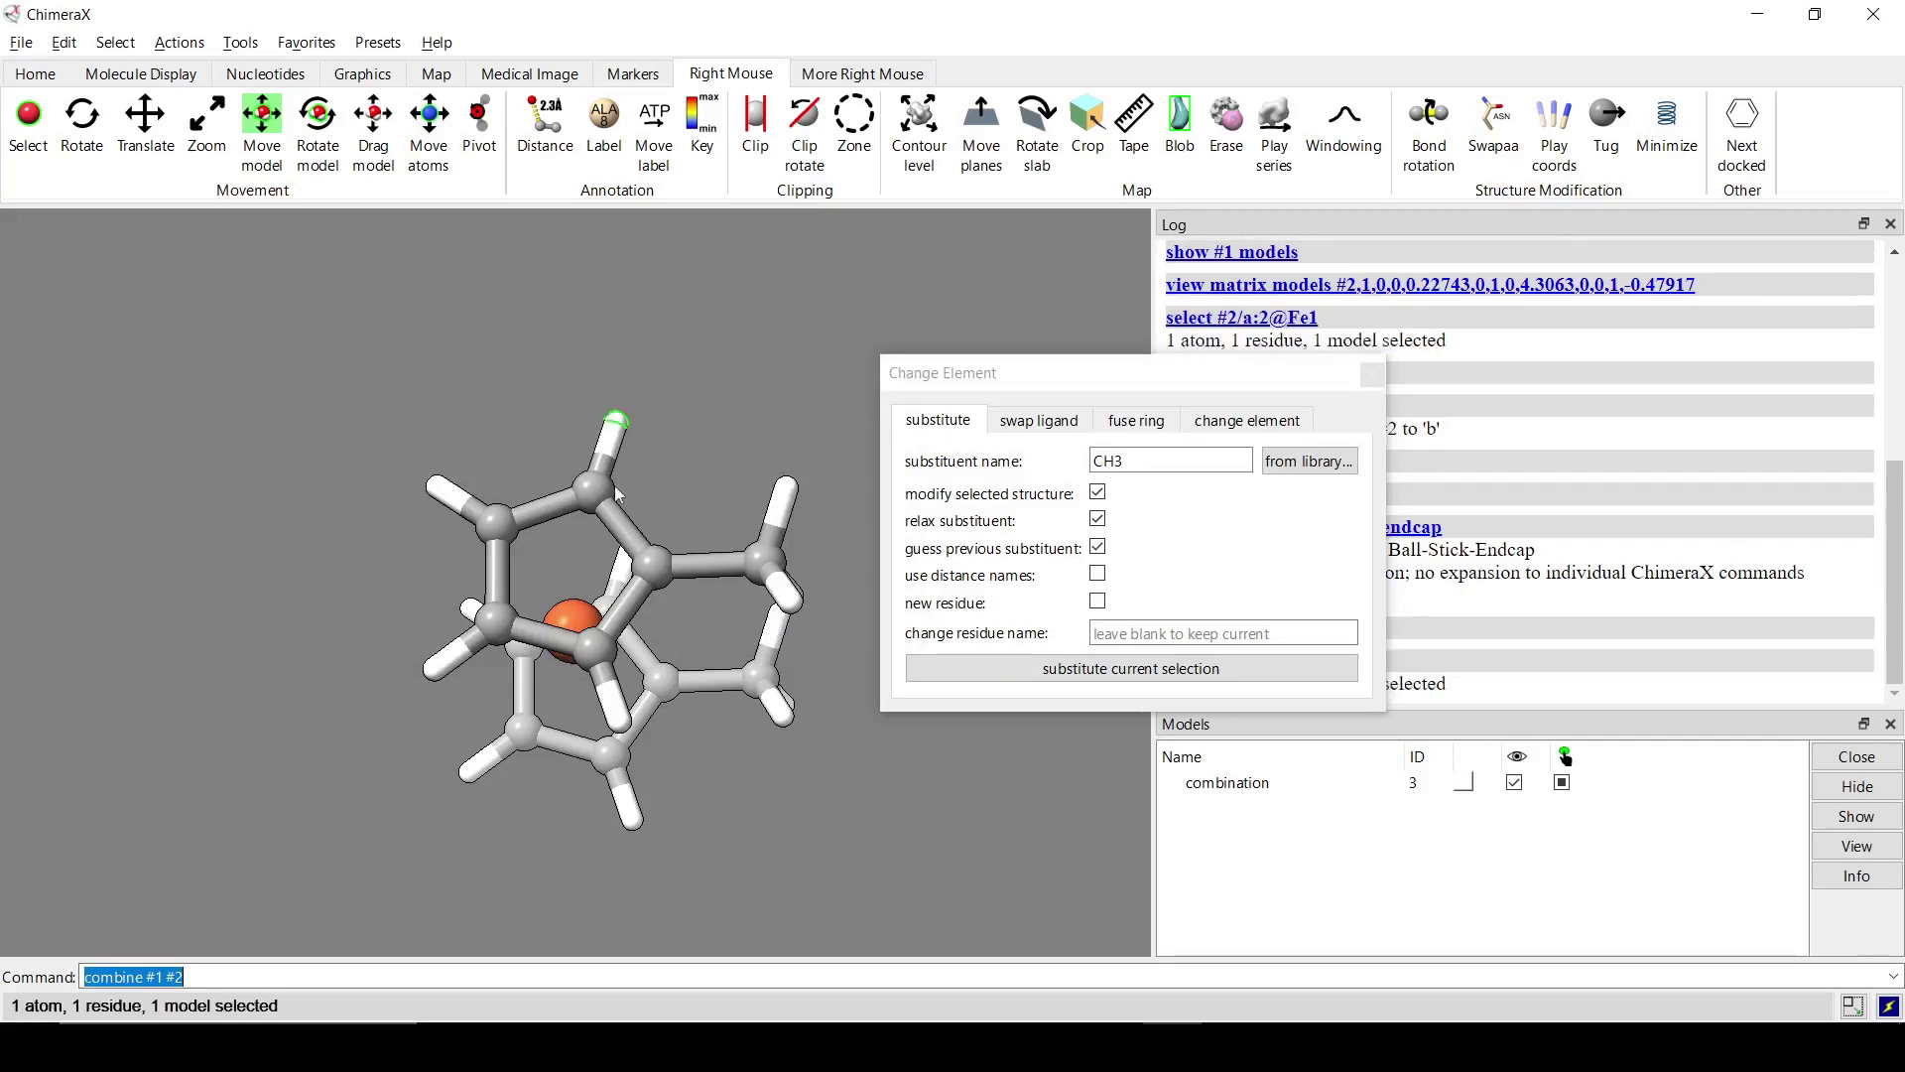
drag(640, 602, 654, 607)
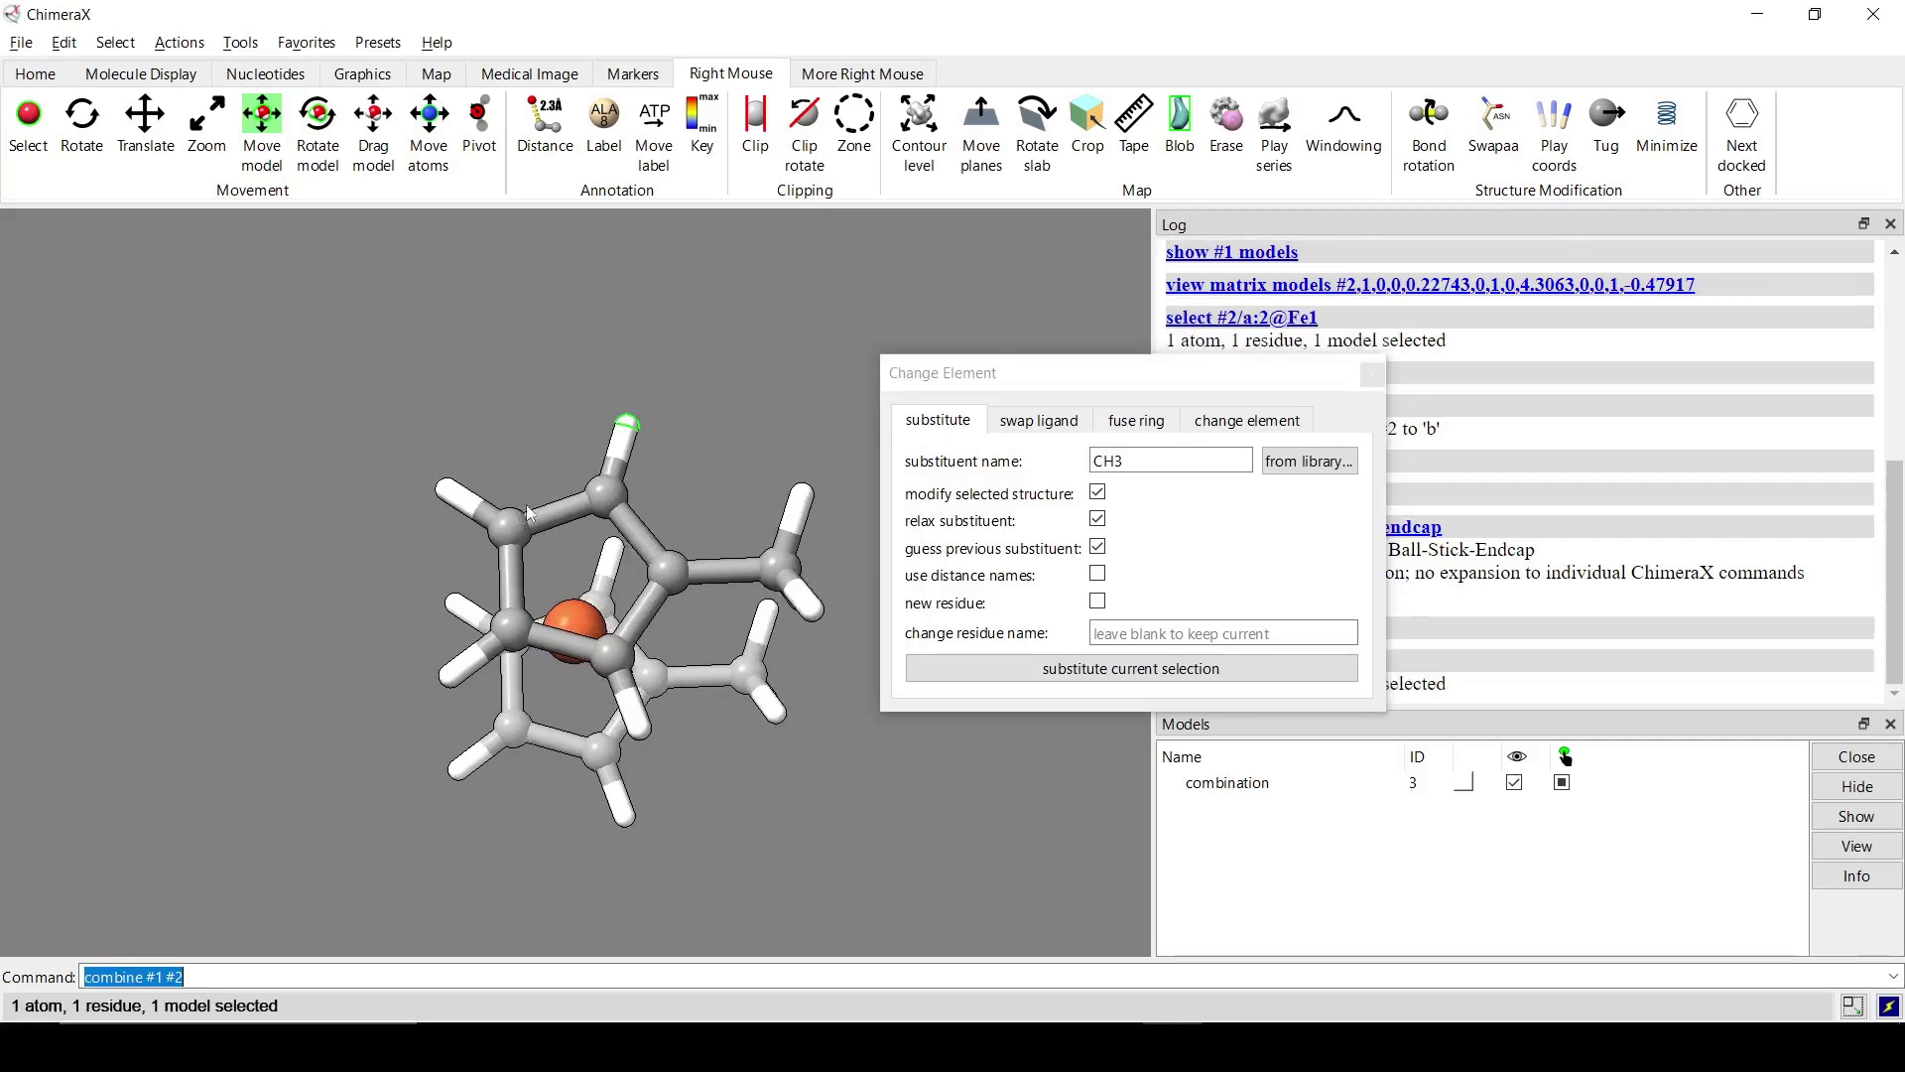
ctrl+shift+click(443, 489)
drag(325, 616, 498, 681)
click(1044, 674)
drag(675, 645, 663, 574)
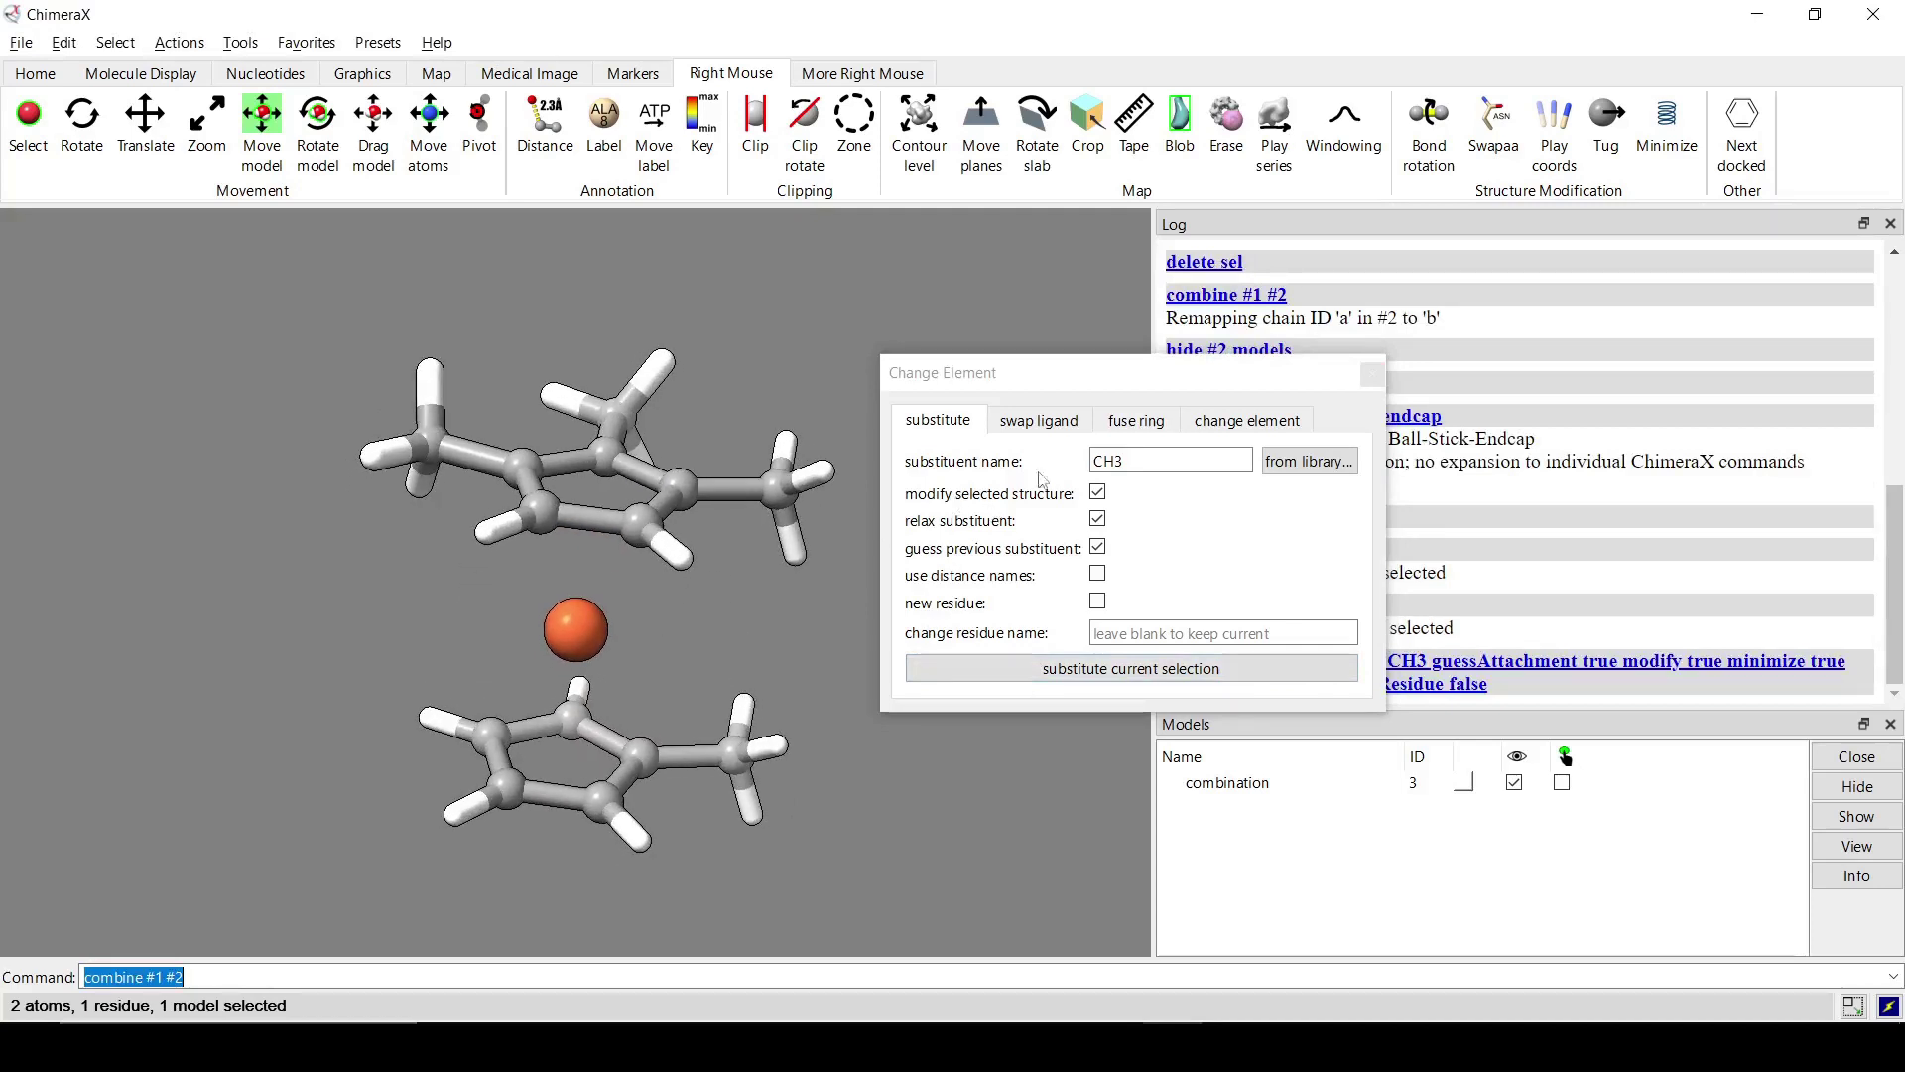
Replace the right-hand upper-ring methyl with Ph, then turn off modify selected structure
double_click(1091, 466)
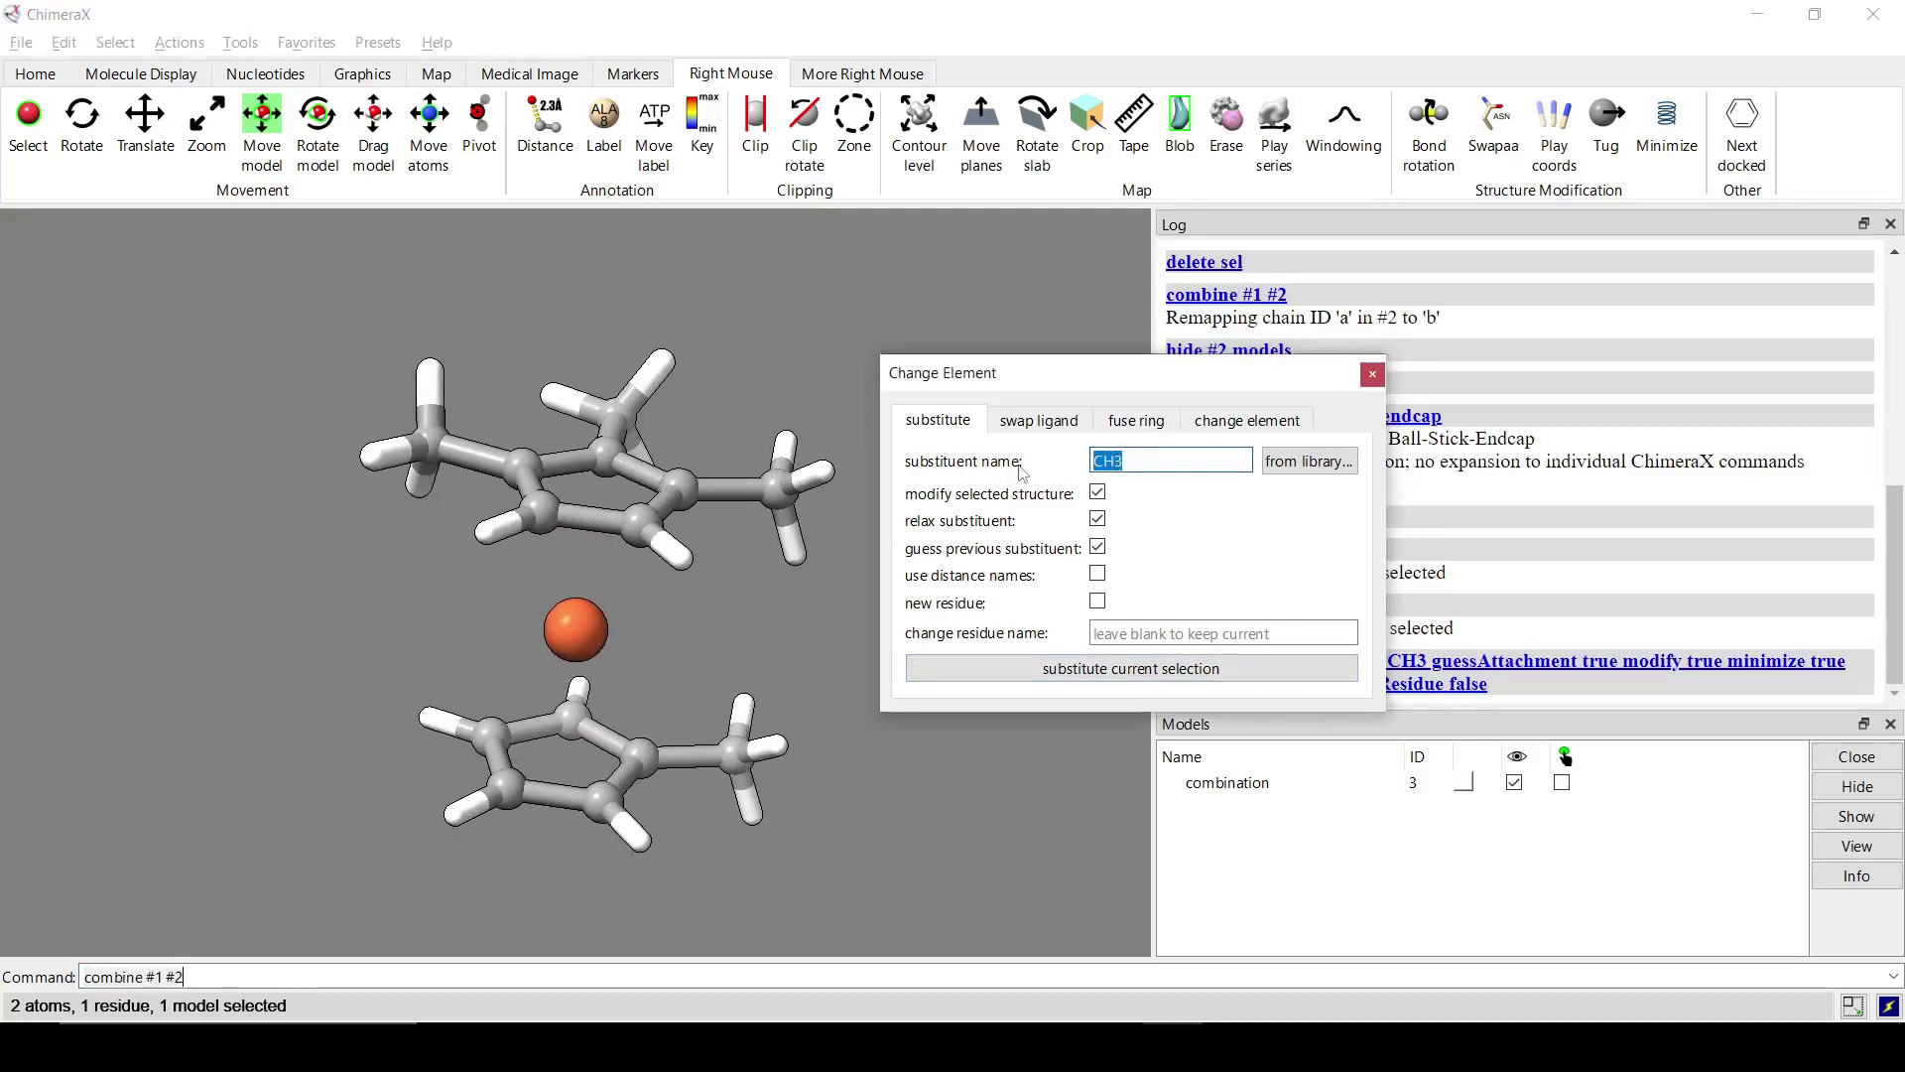
text(Ph)
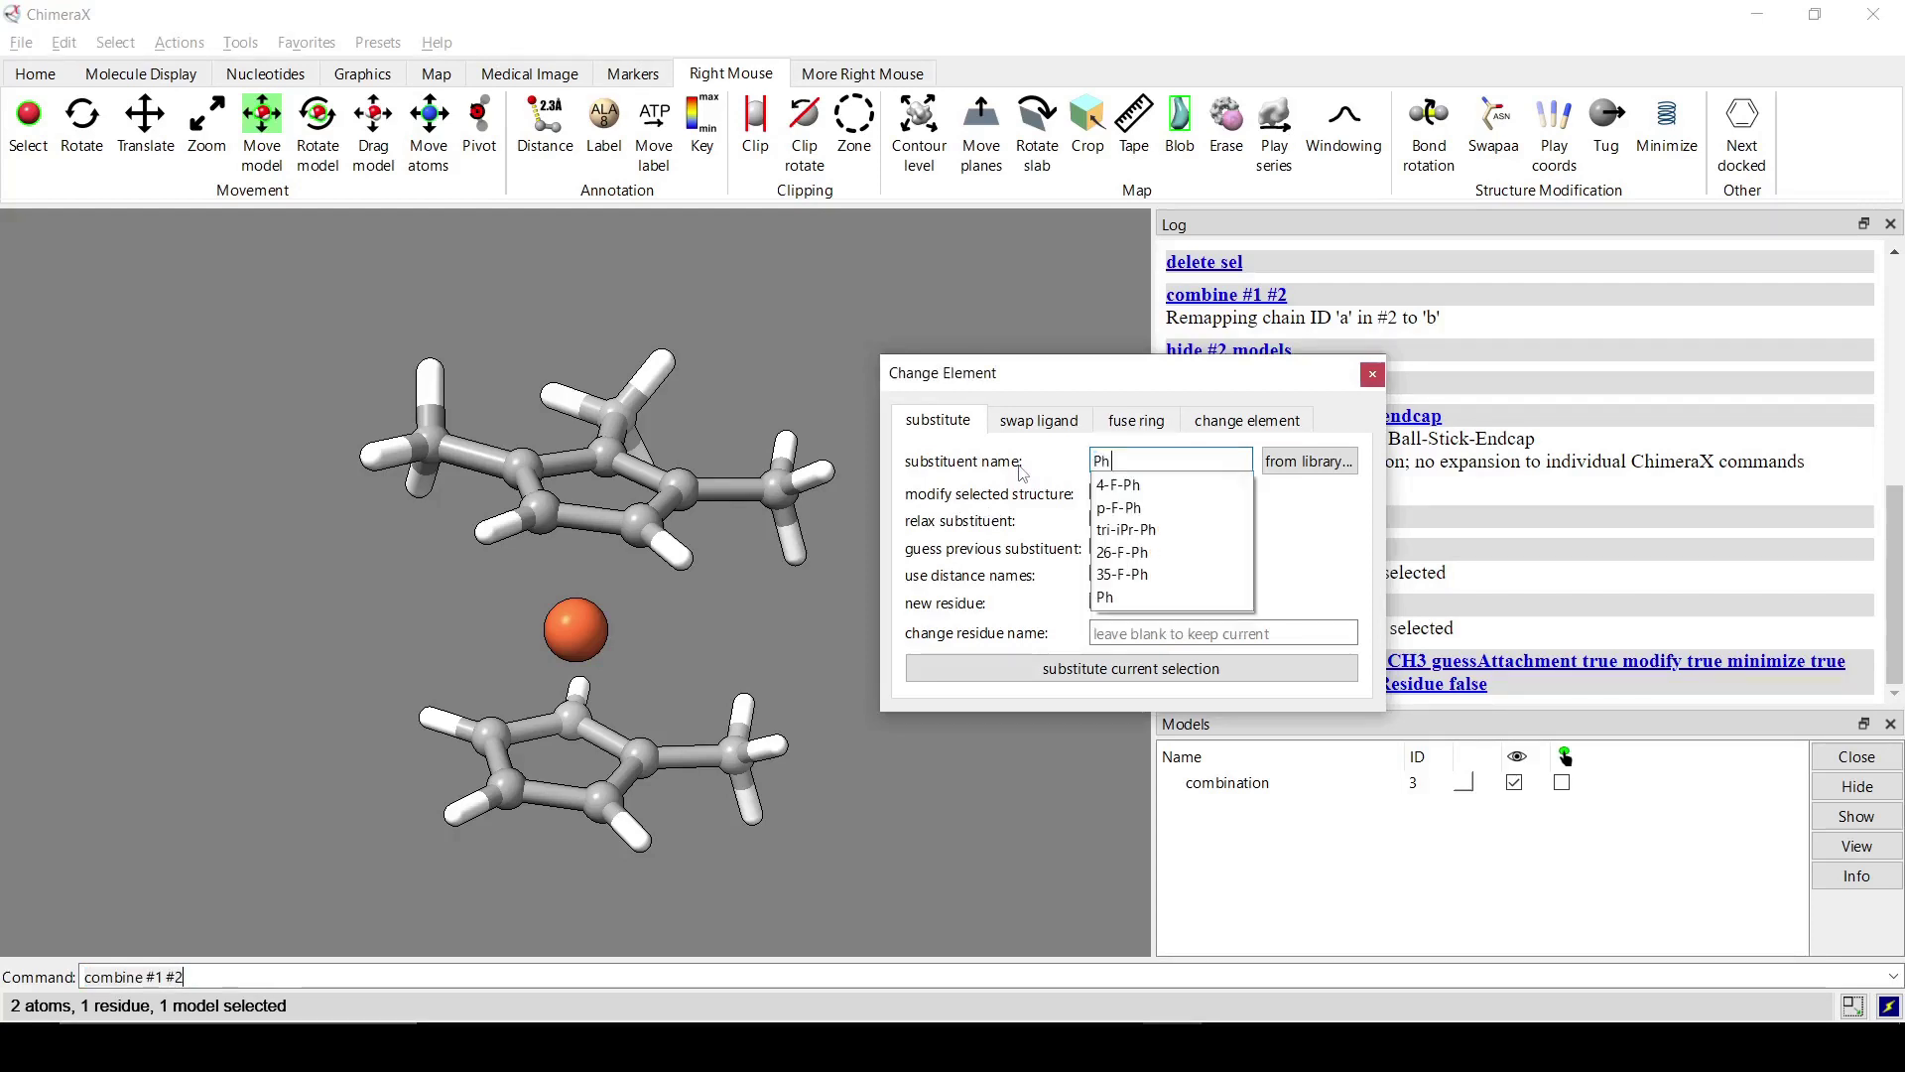
drag(746, 580, 786, 609)
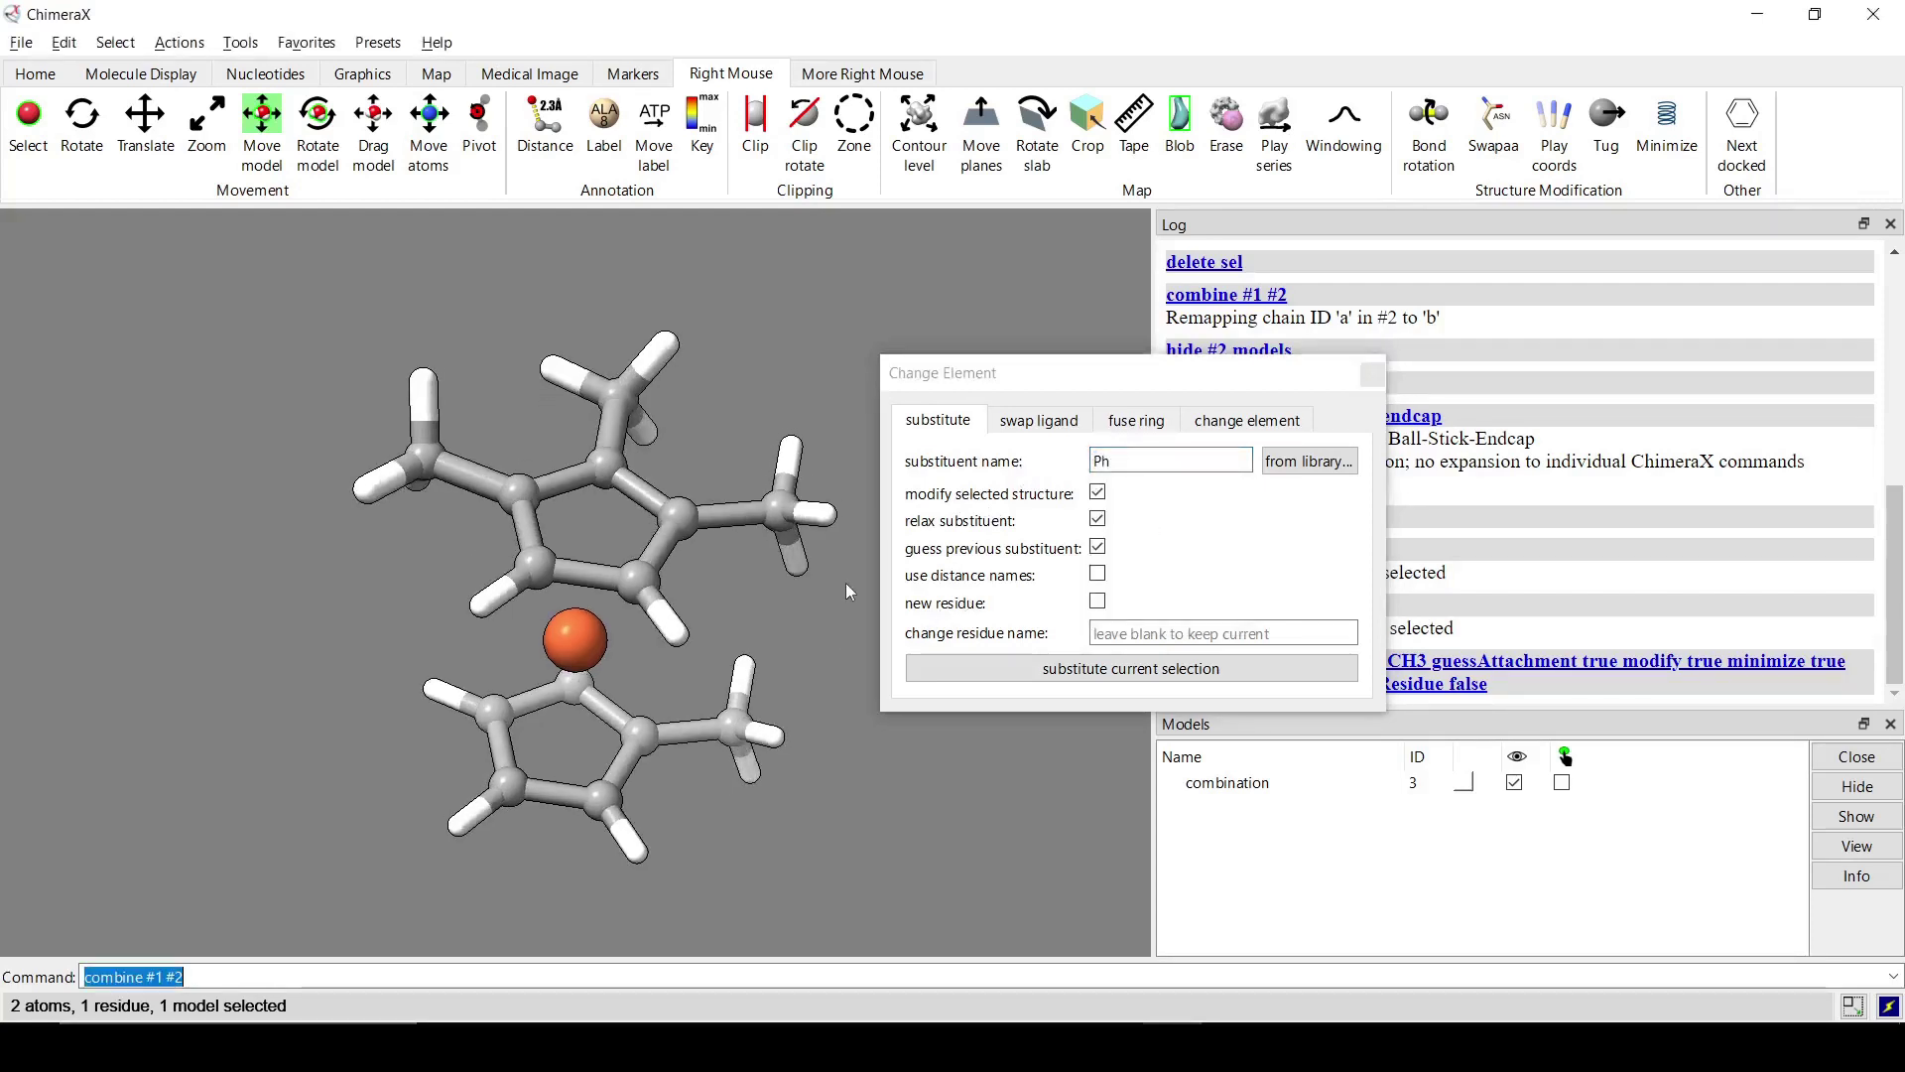
ctrl+drag(862, 408, 764, 610)
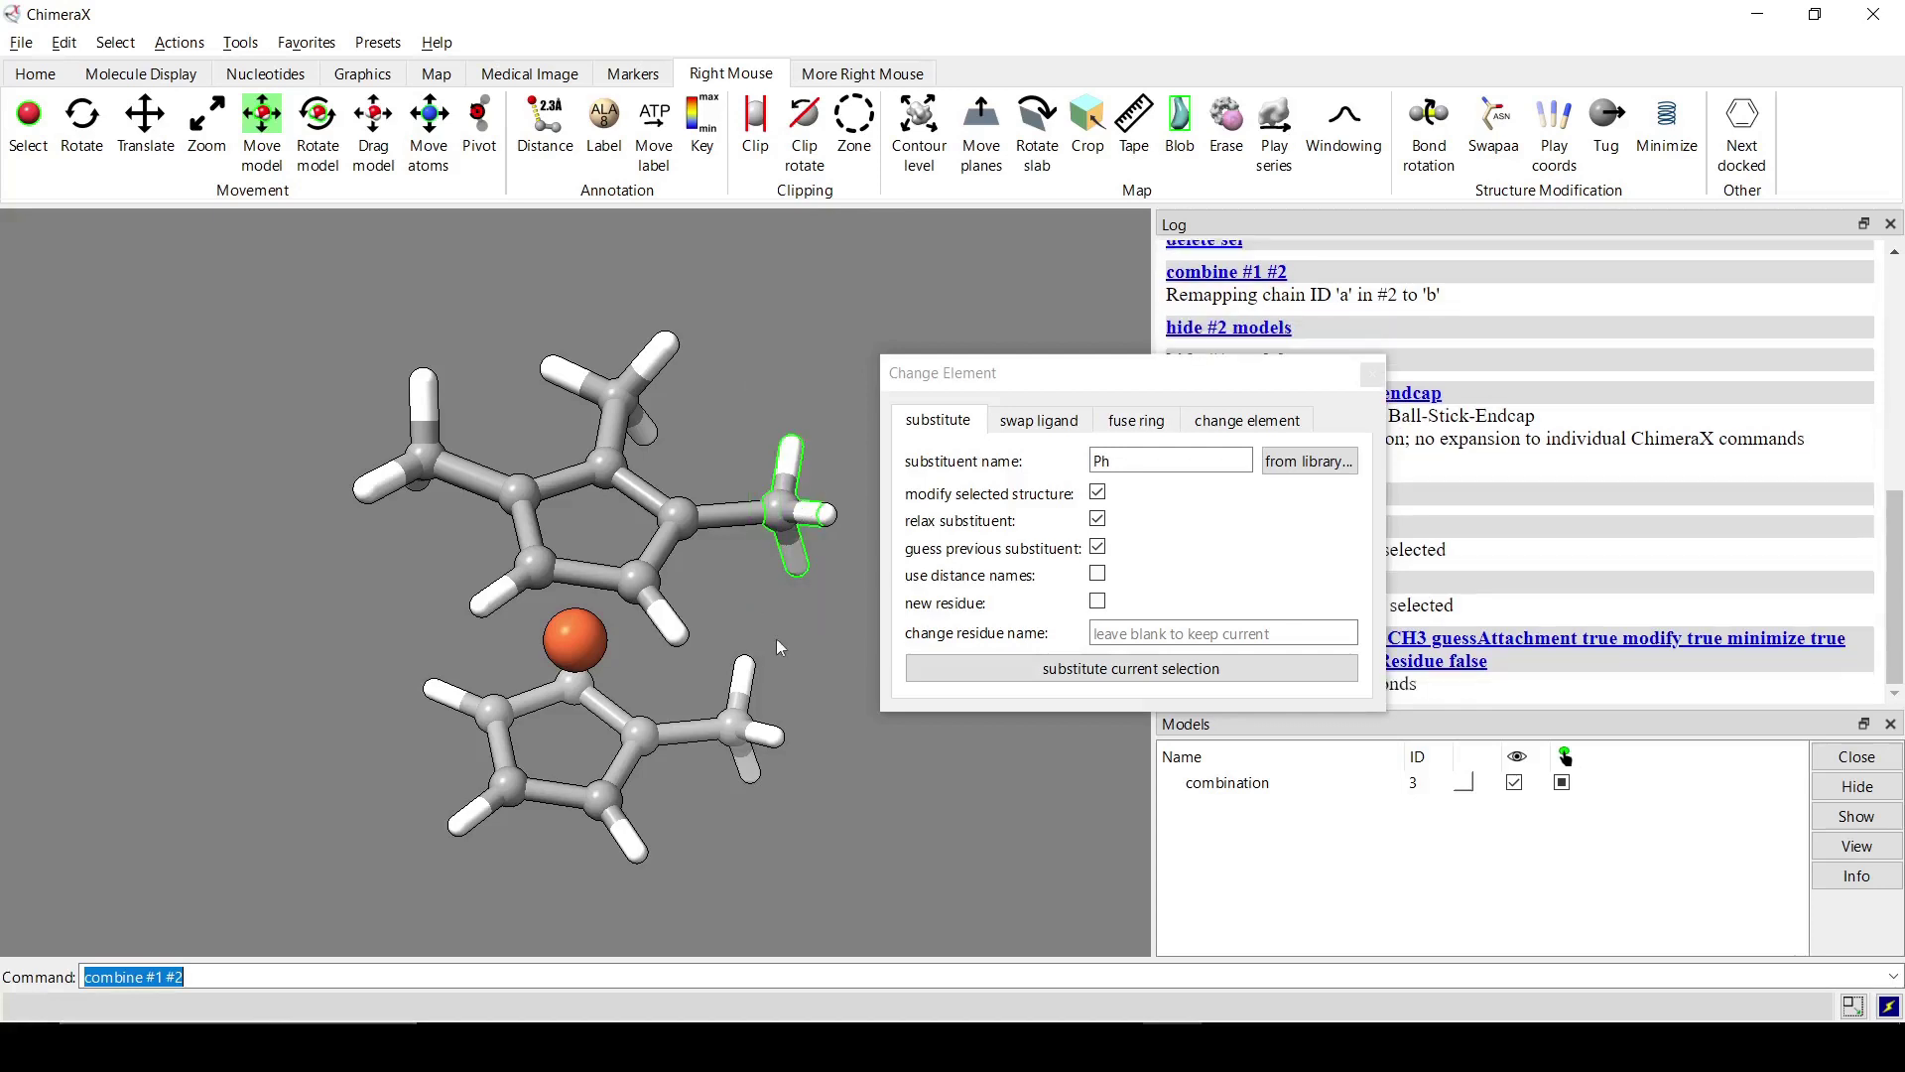
ctrl+drag(860, 647, 764, 425)
drag(819, 610, 790, 579)
click(997, 668)
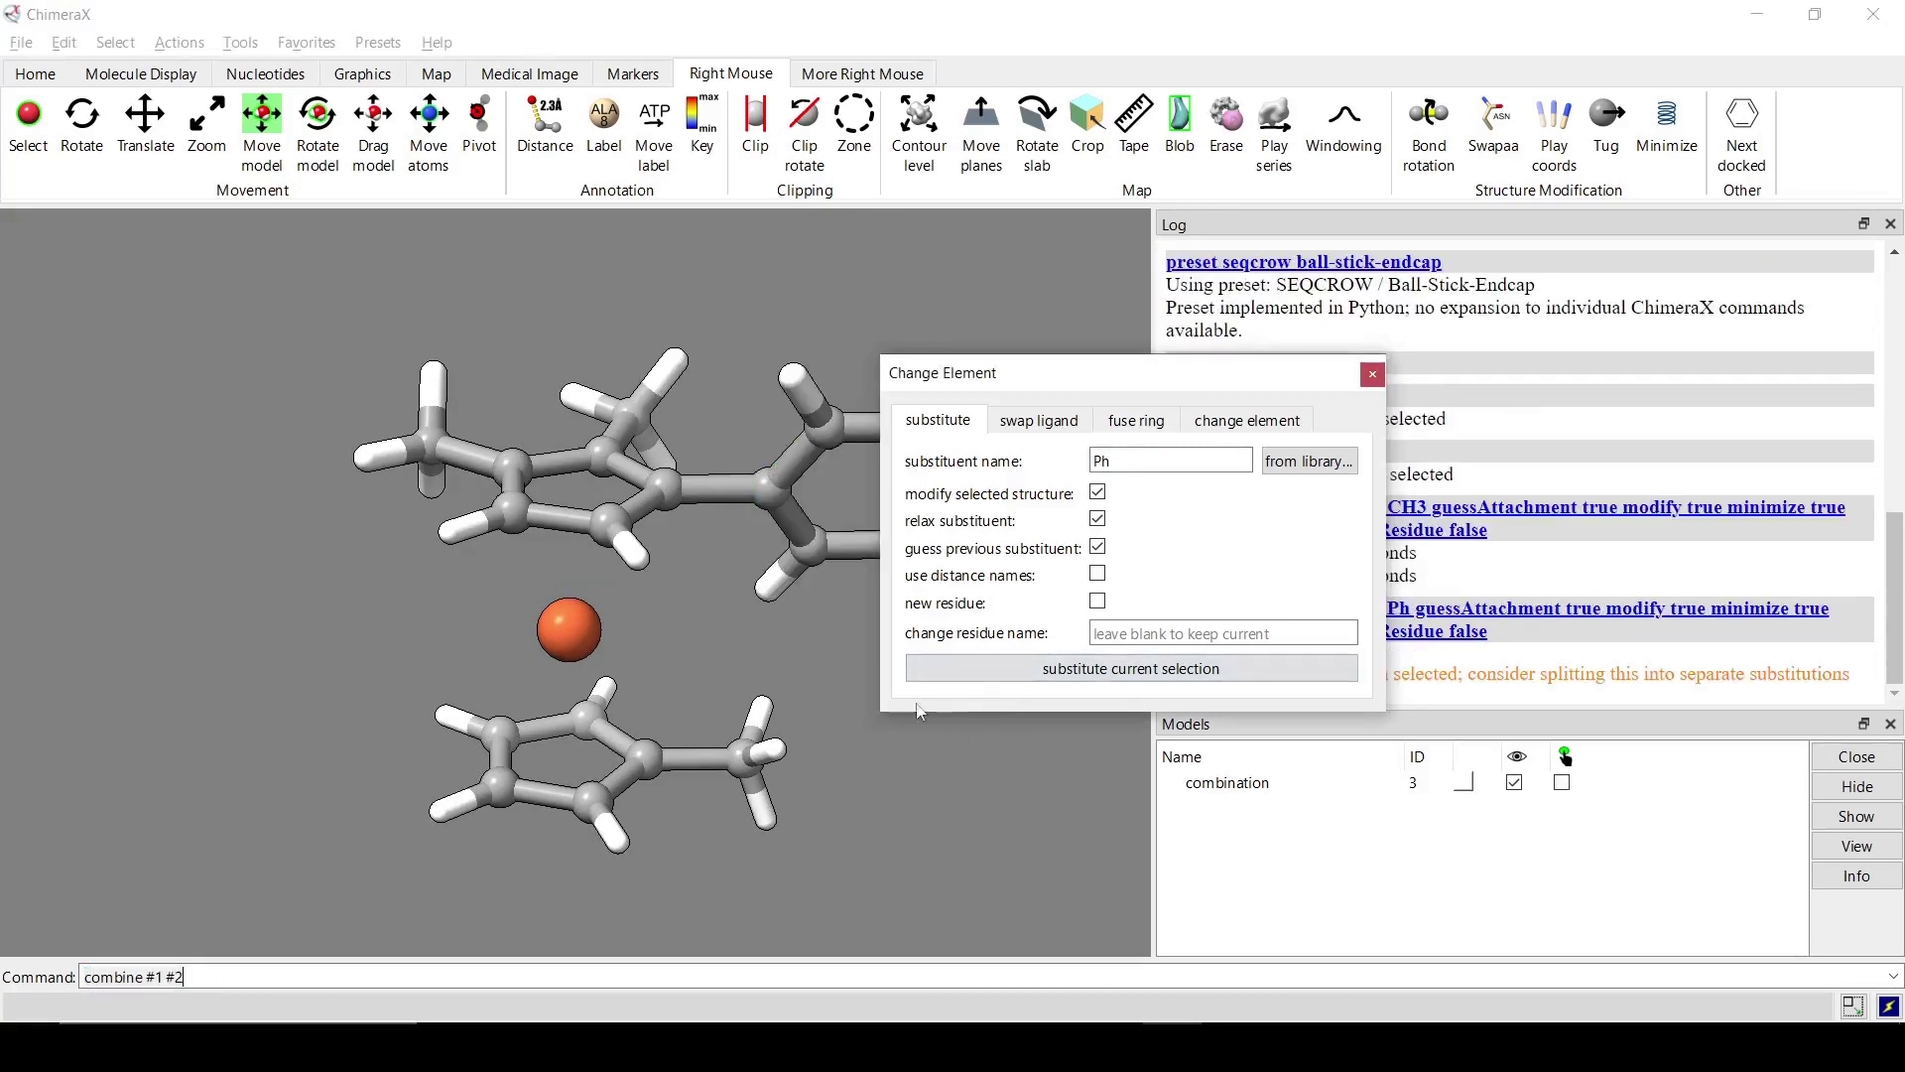
drag(865, 671, 719, 673)
drag(981, 378, 1063, 328)
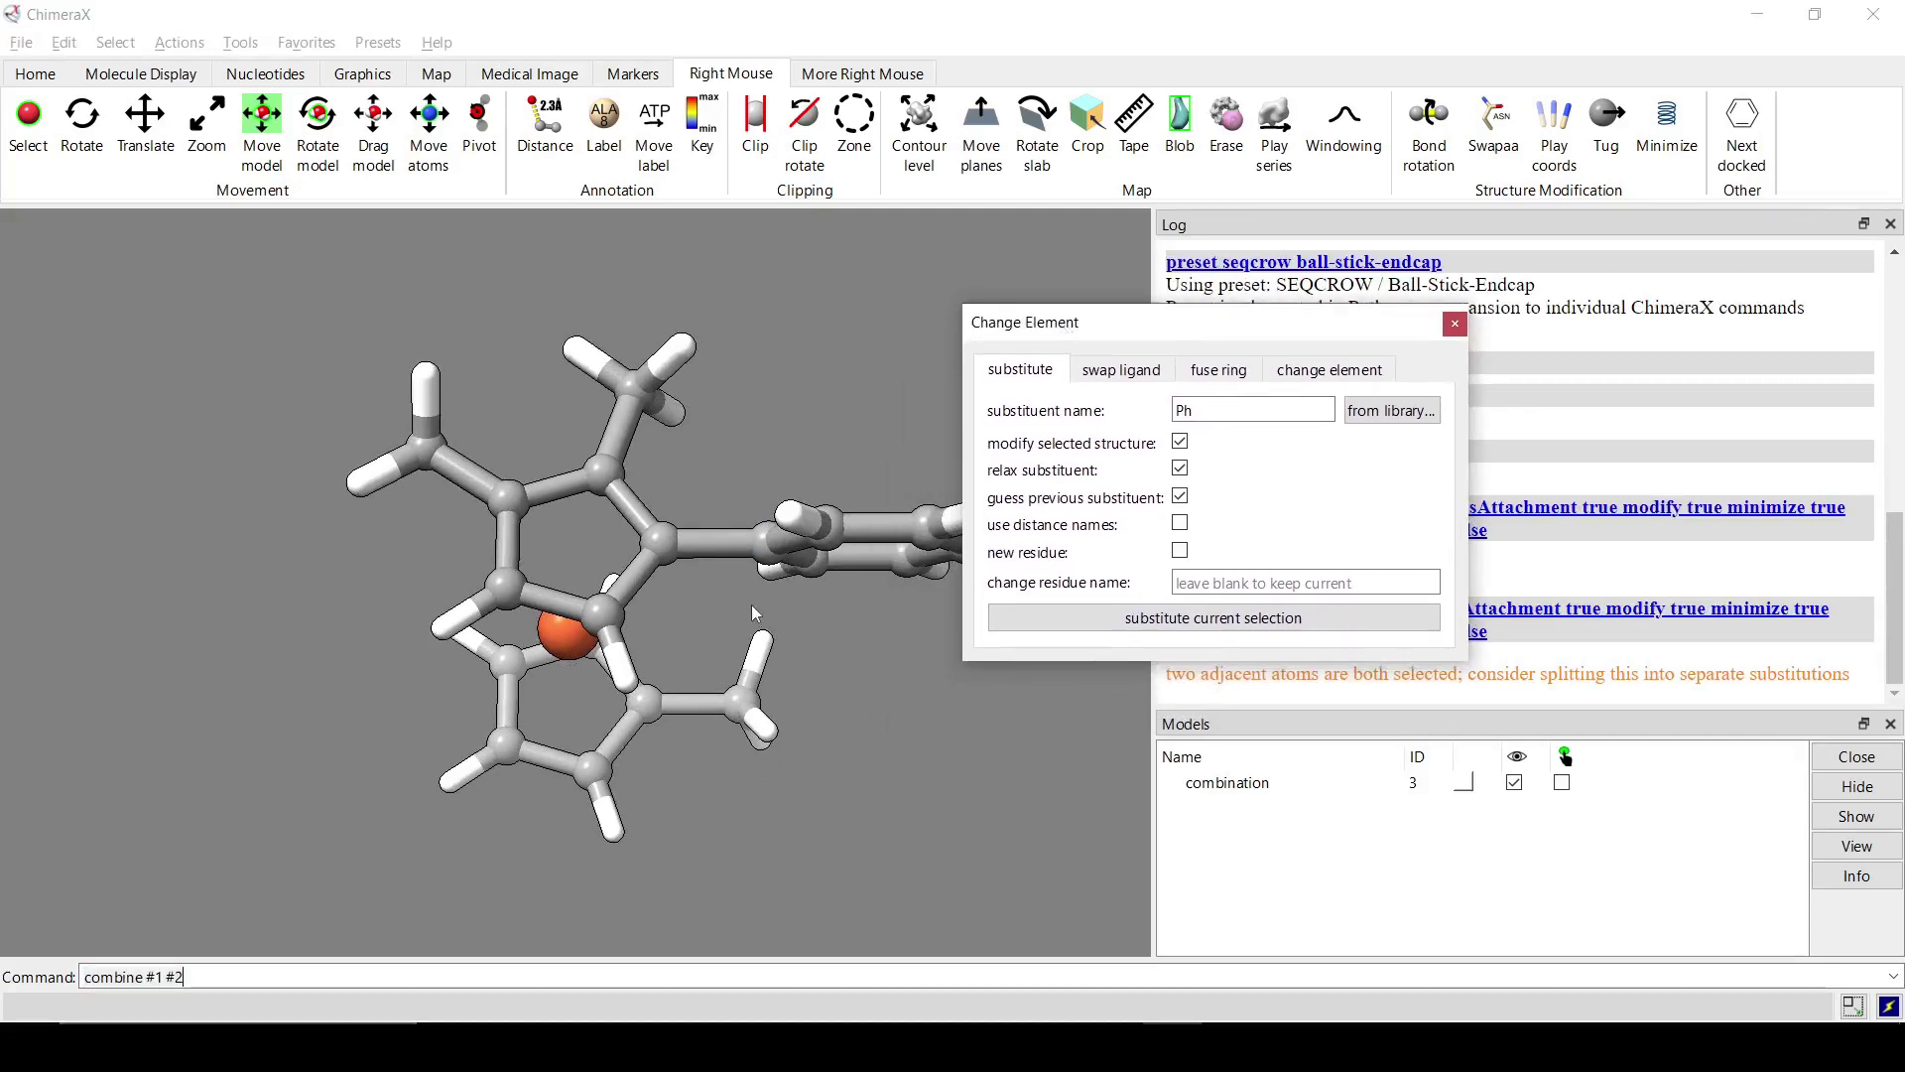
drag(749, 612, 928, 510)
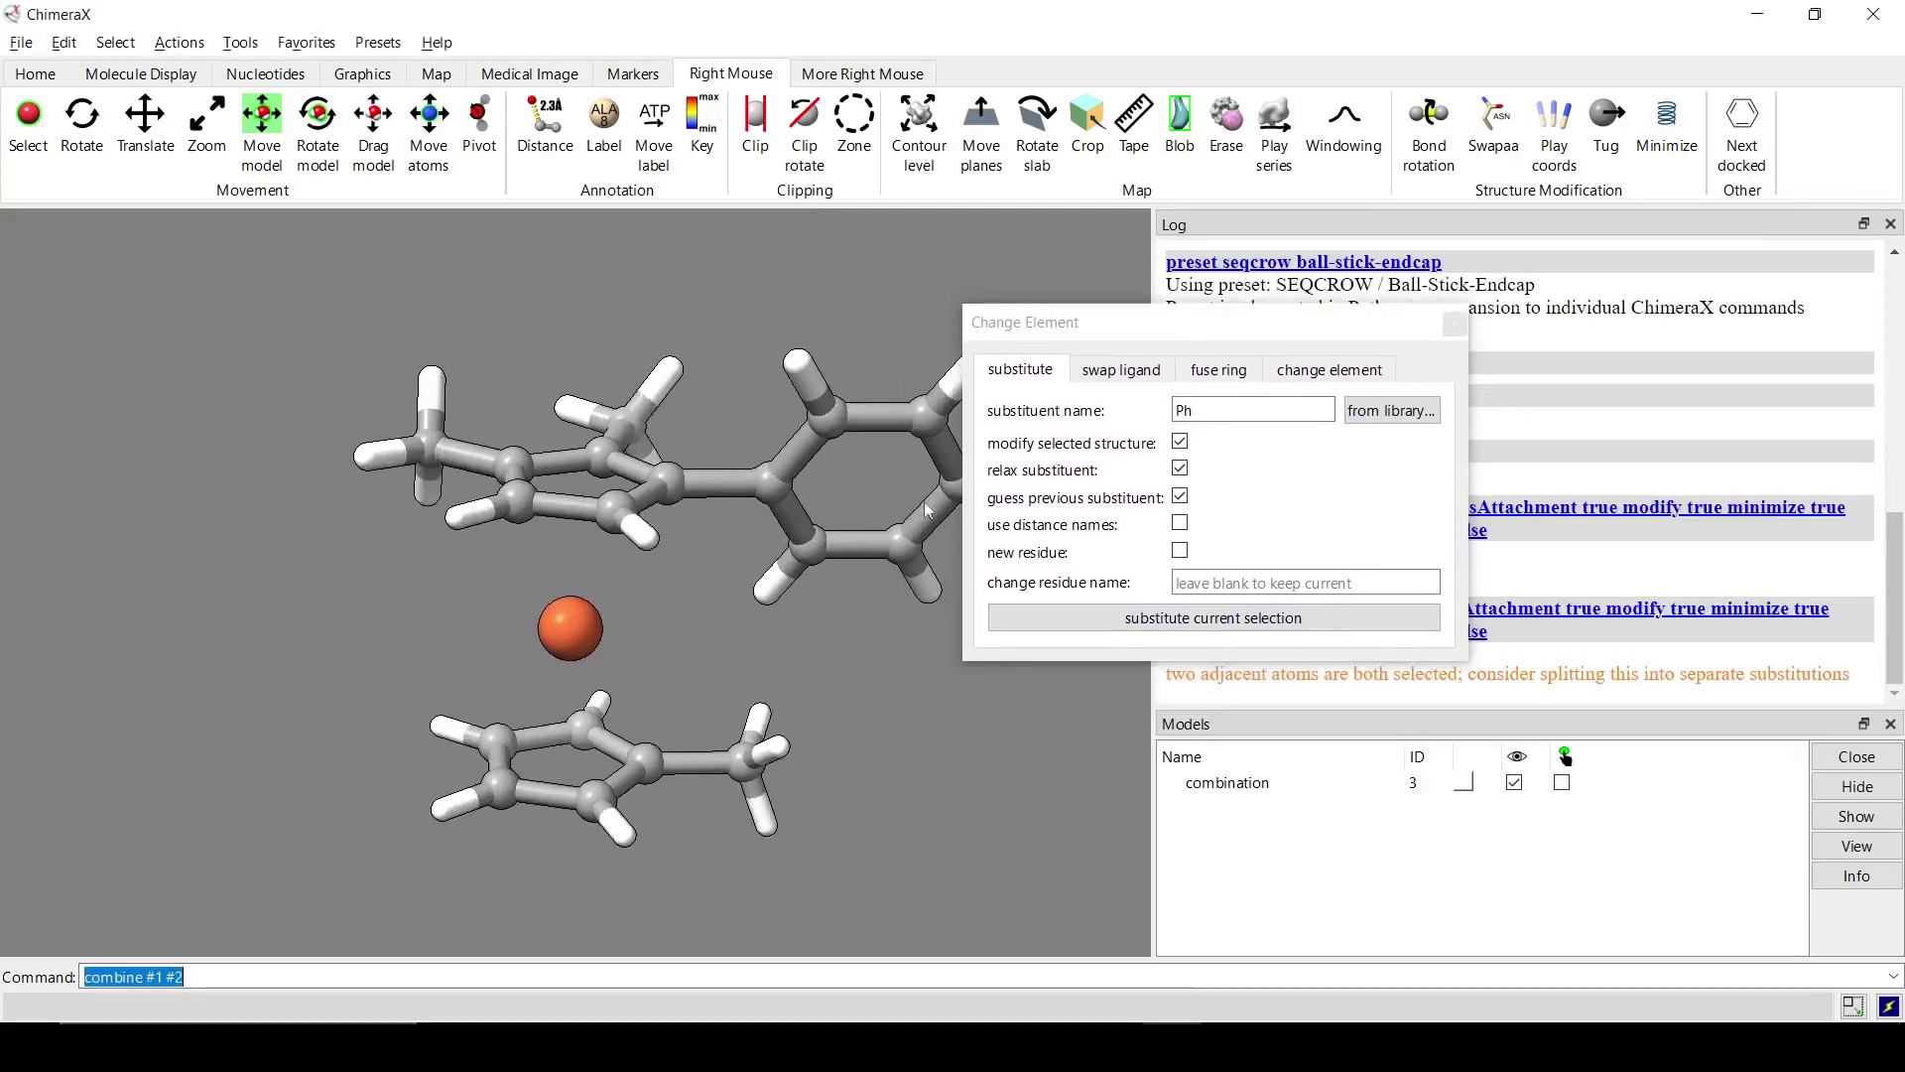
click(1180, 446)
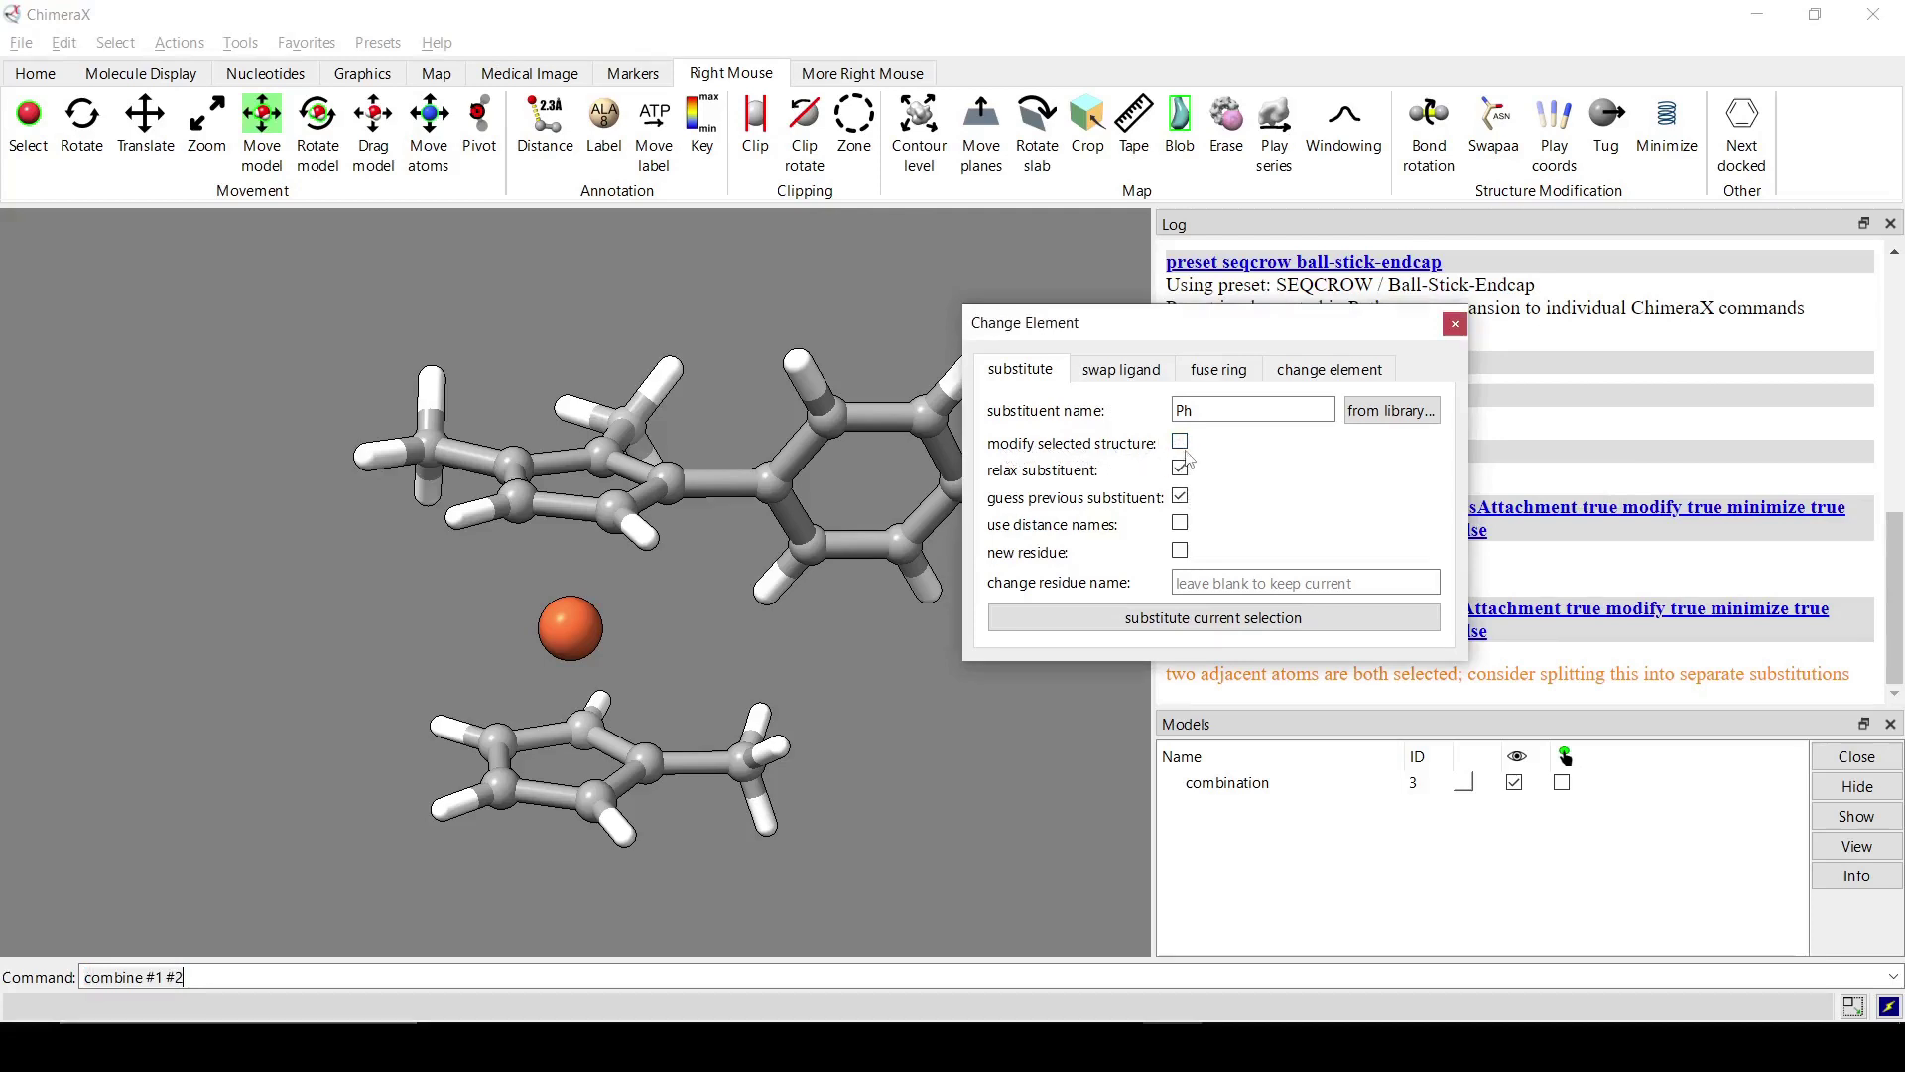
Select two hydrogens on the upper cyclopentadienyl ring as substitution sites
ctrl+click(457, 520)
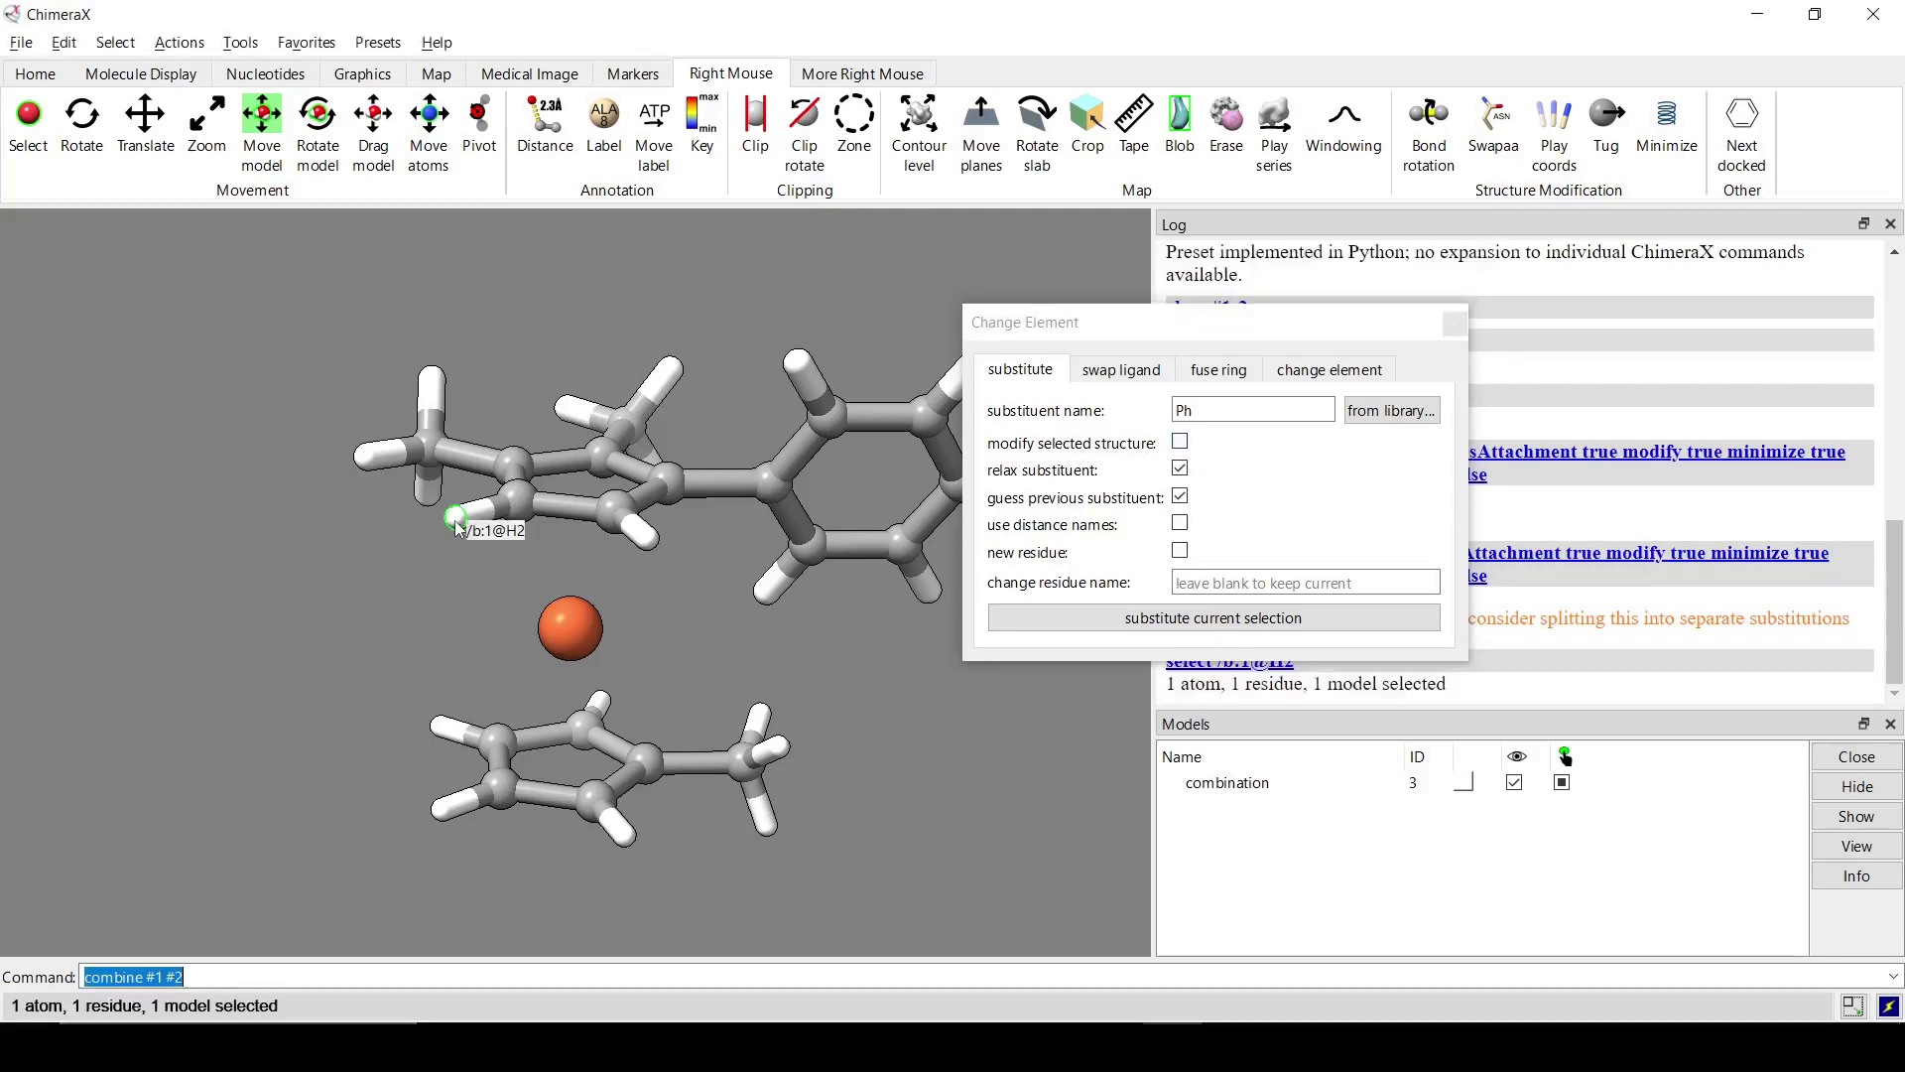
ctrl+click(441, 808)
drag(502, 849, 570, 489)
ctrl+shift+click(667, 315)
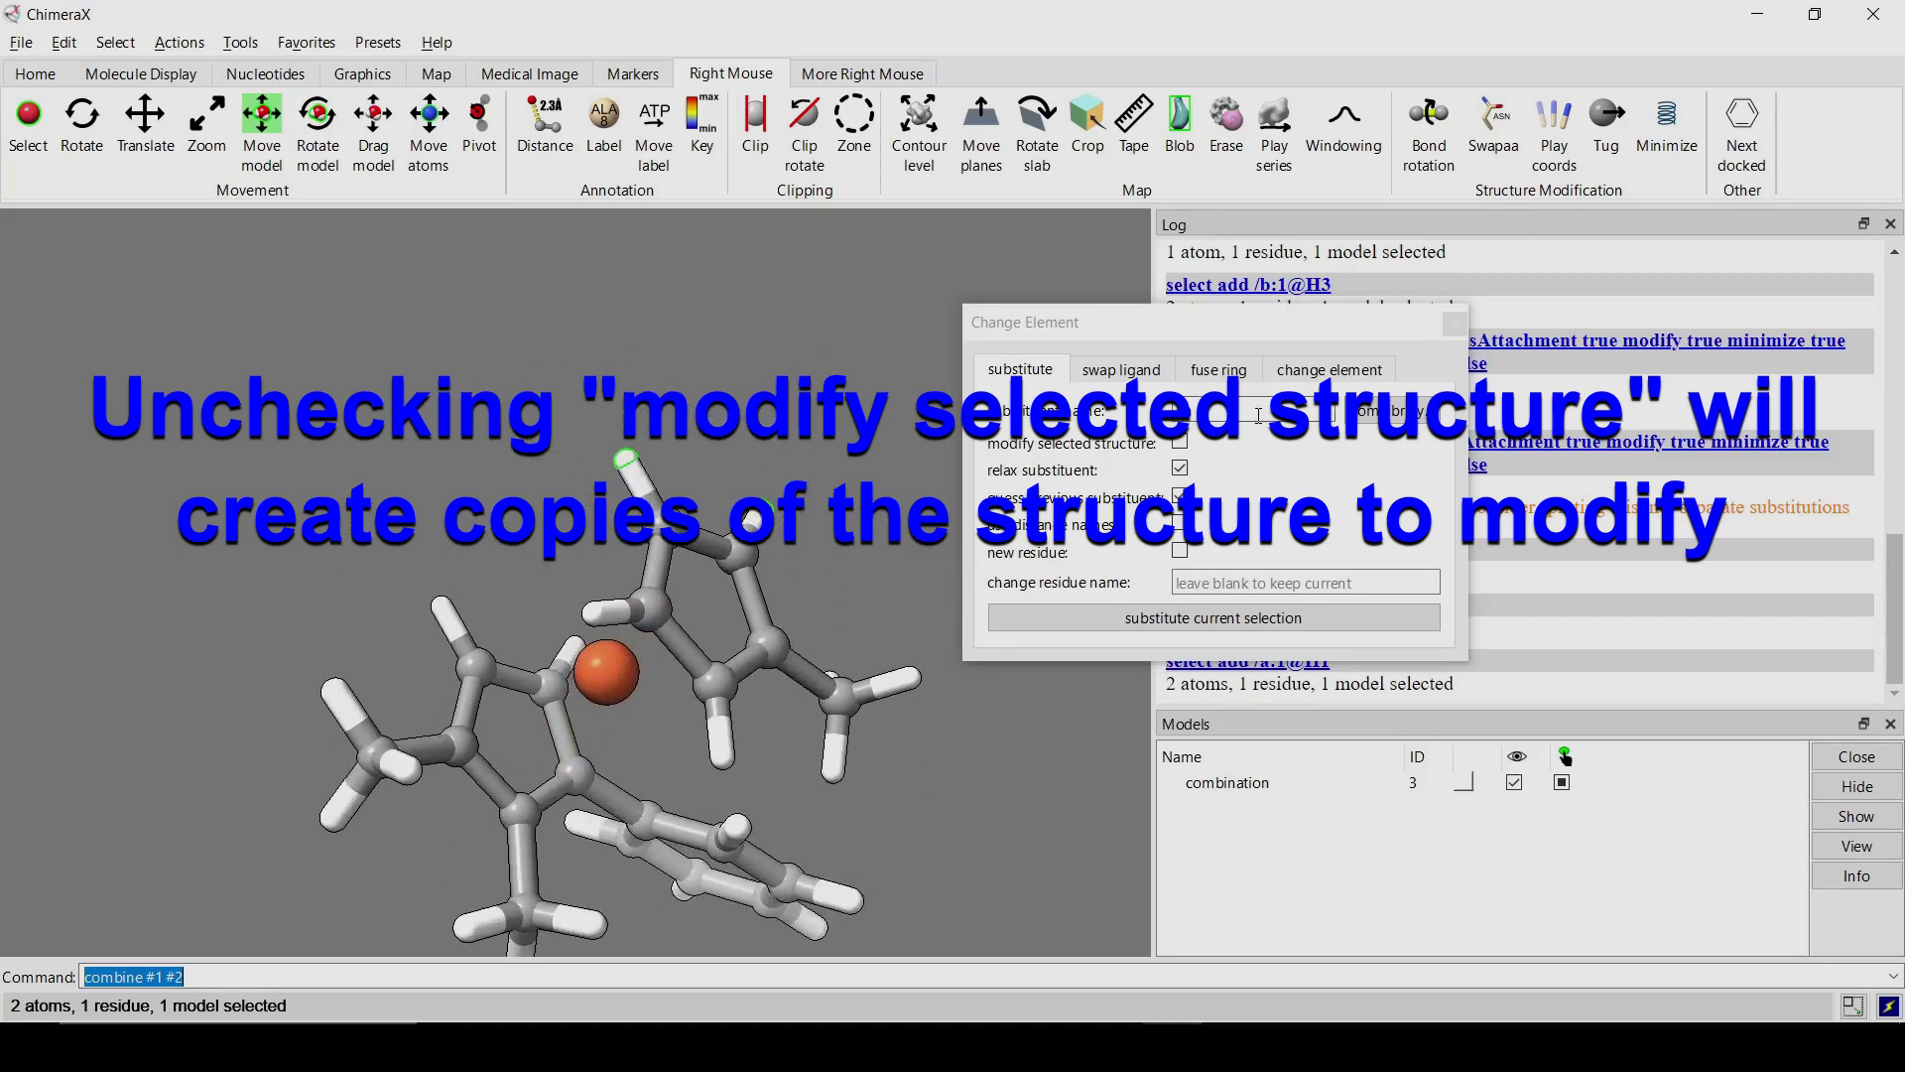
Substitute the two selected hydrogens with CH3, CF3, Et, SMe and I as new copies
click(1225, 414)
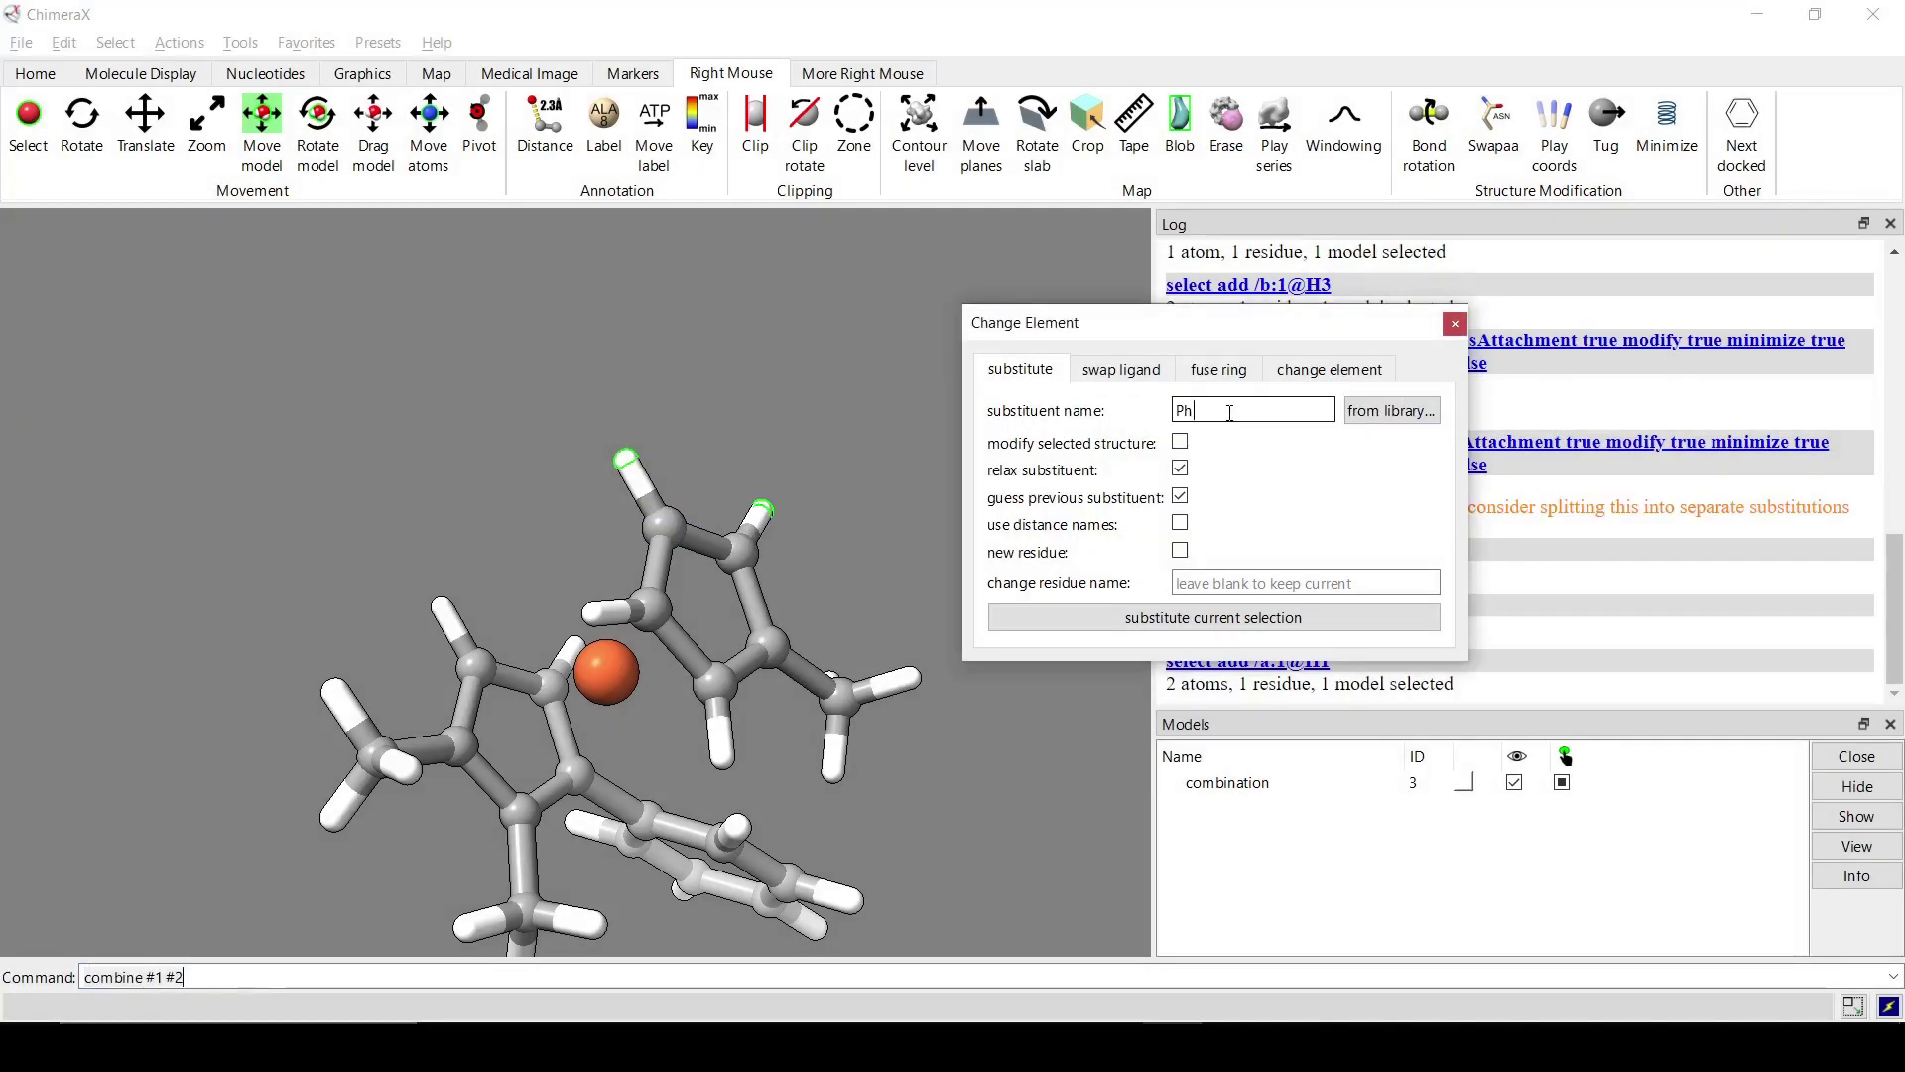
double_click(1230, 411)
text(CH)
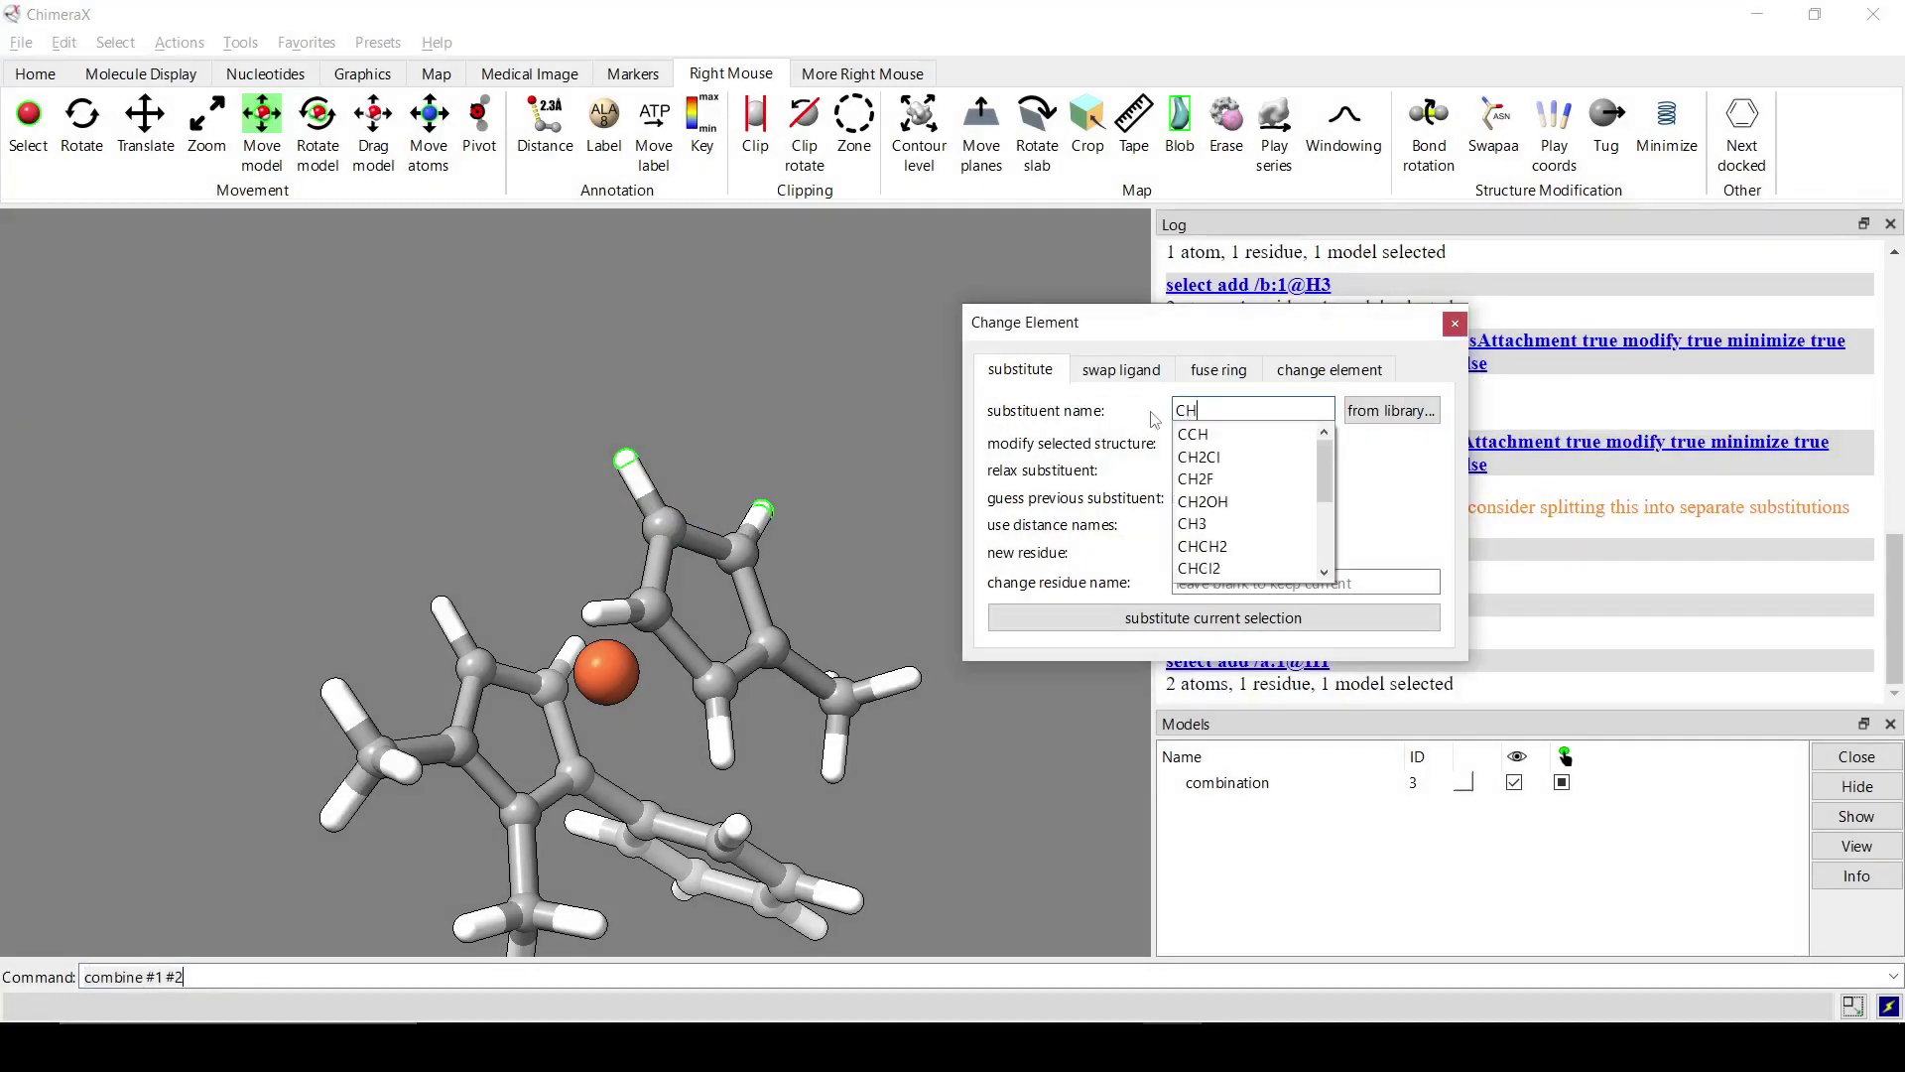
text(3, C)
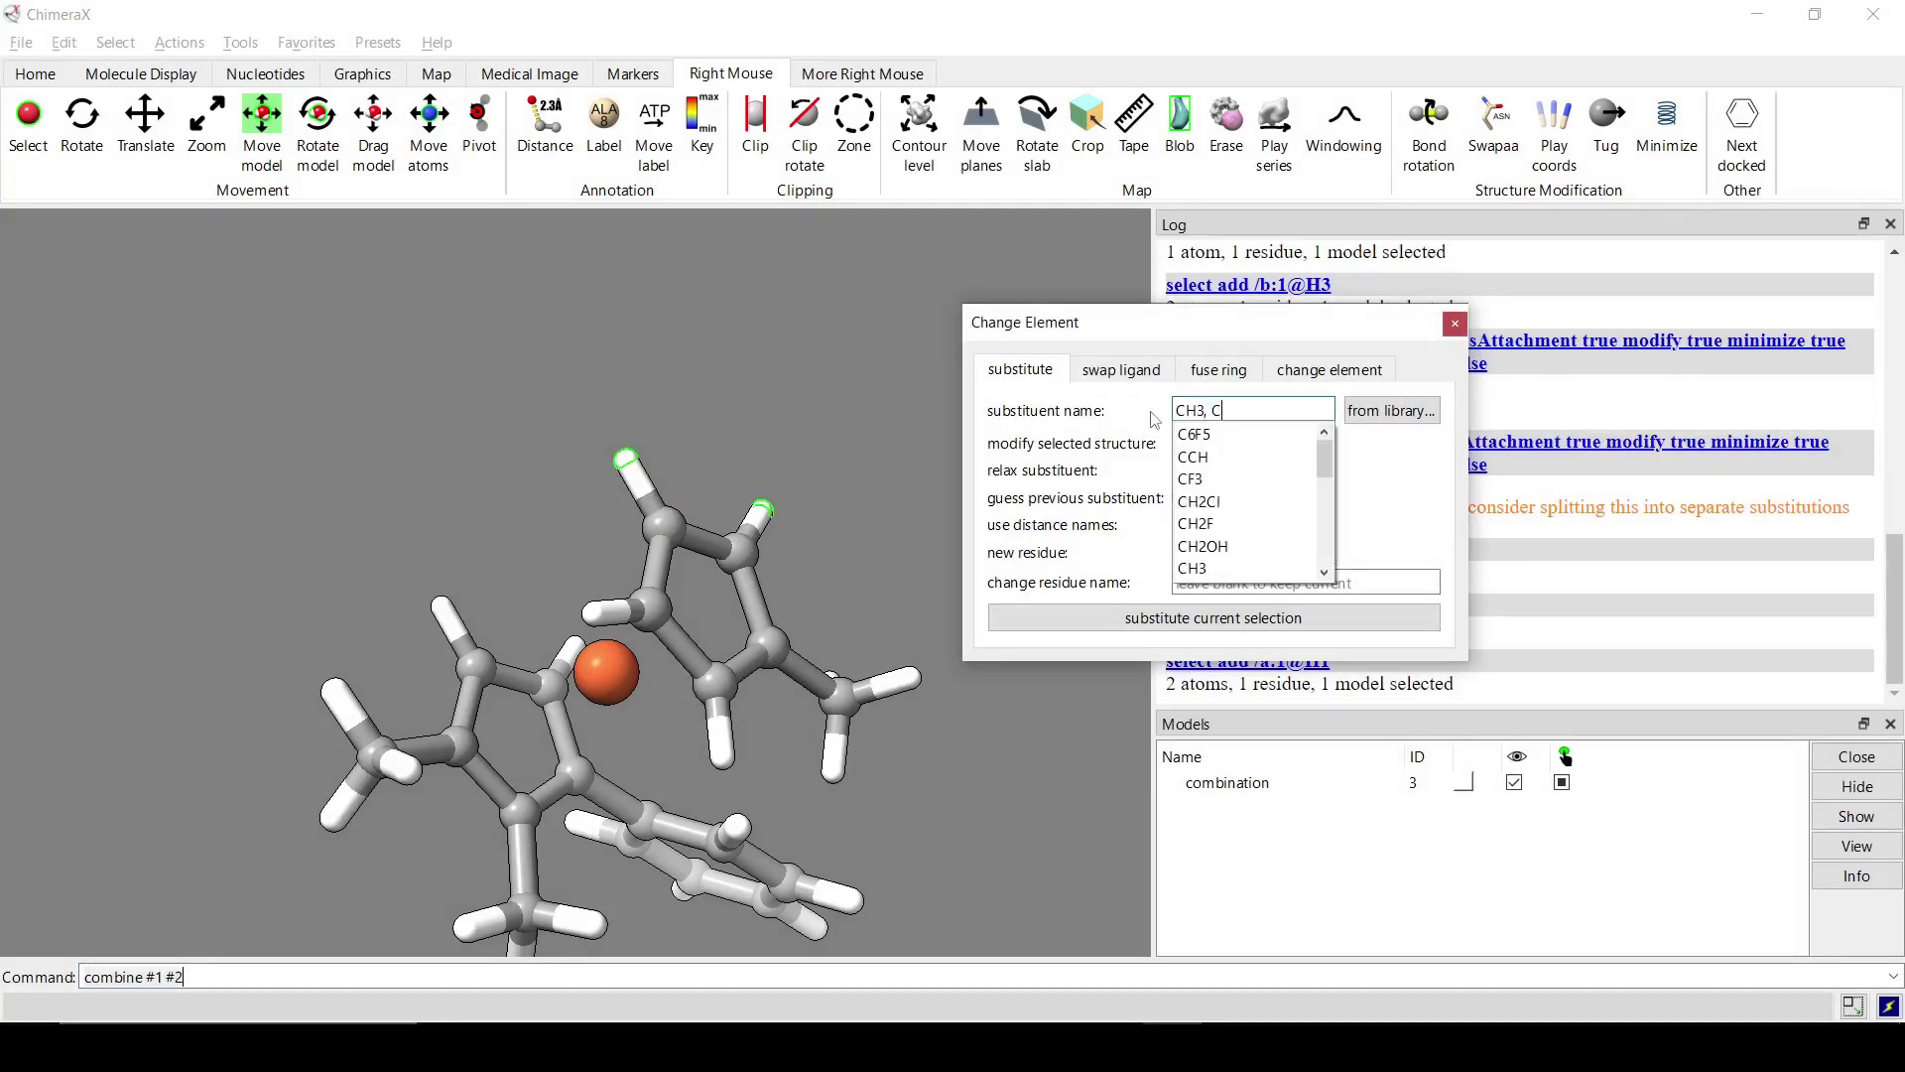
text(F3, )
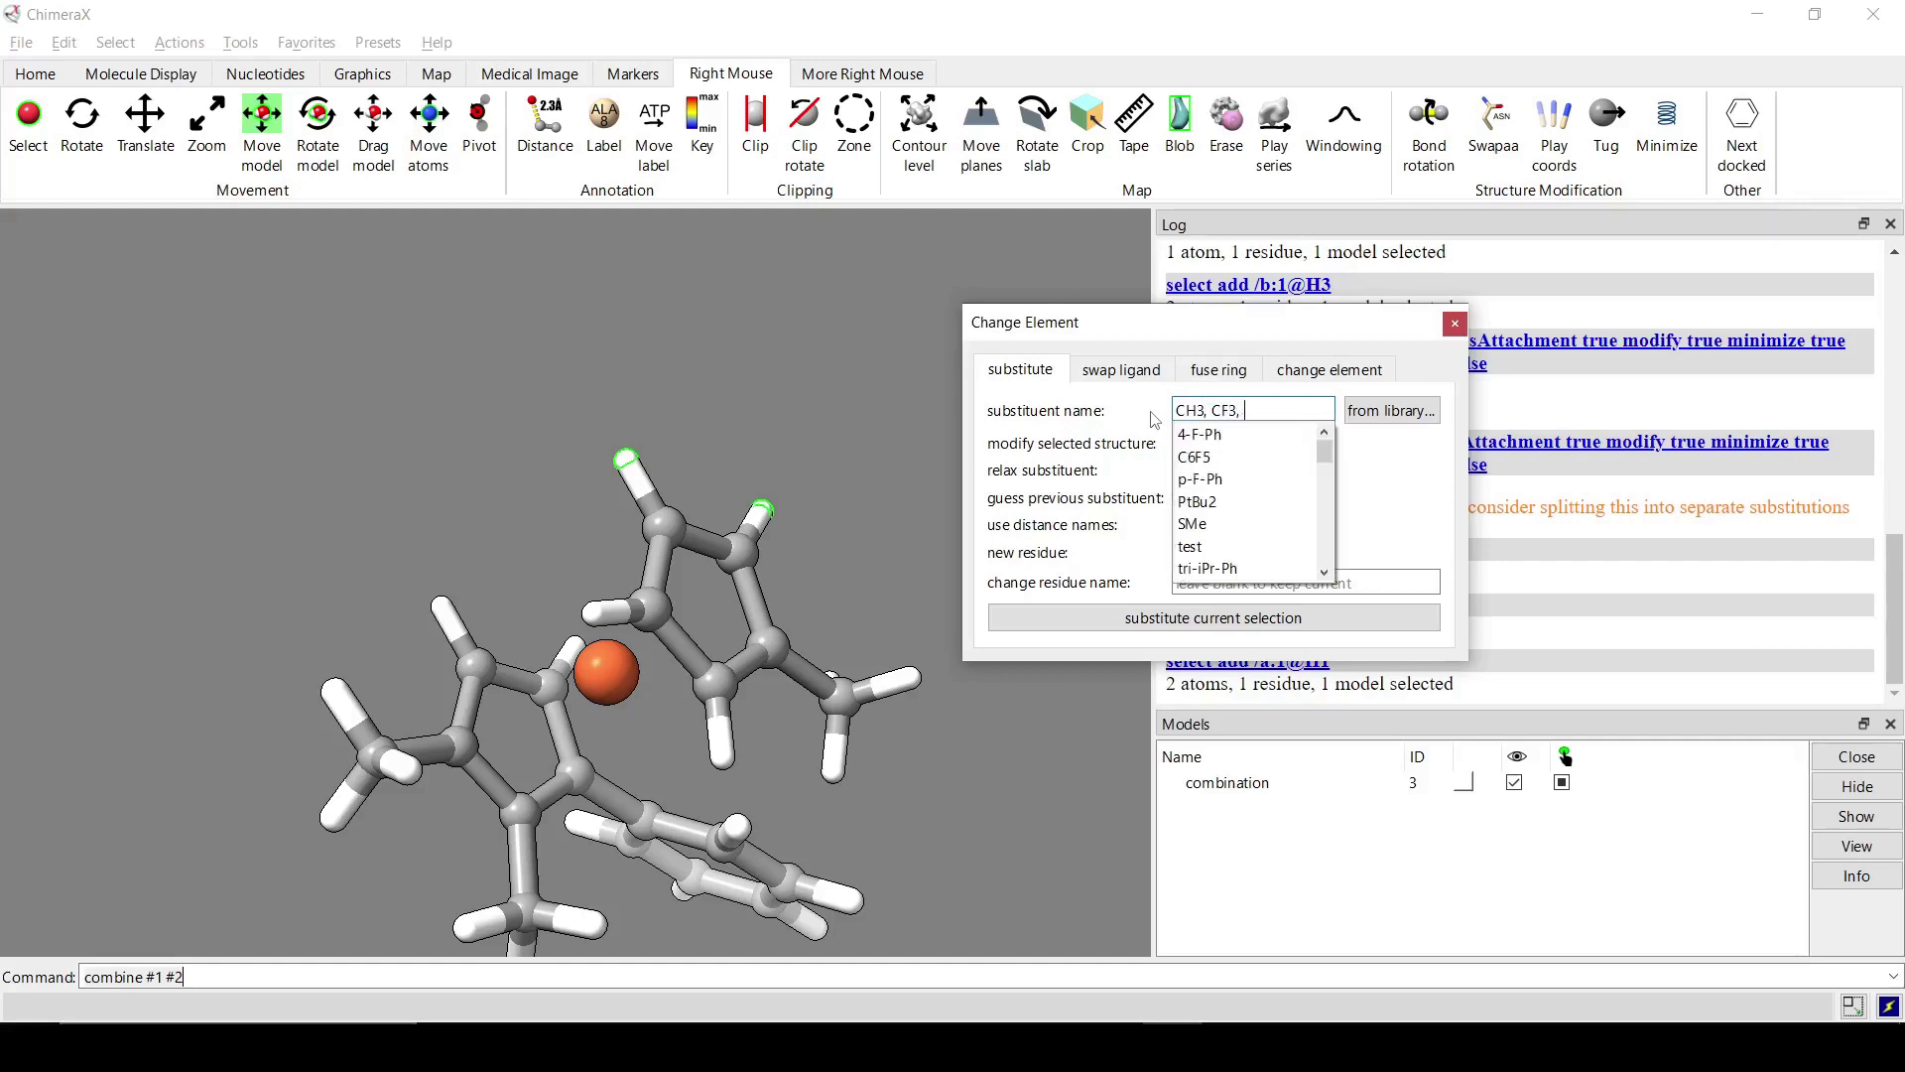
text(Et,)
scroll(1242, 526, down, 2)
scroll(1248, 519, up, 2)
click(1281, 525)
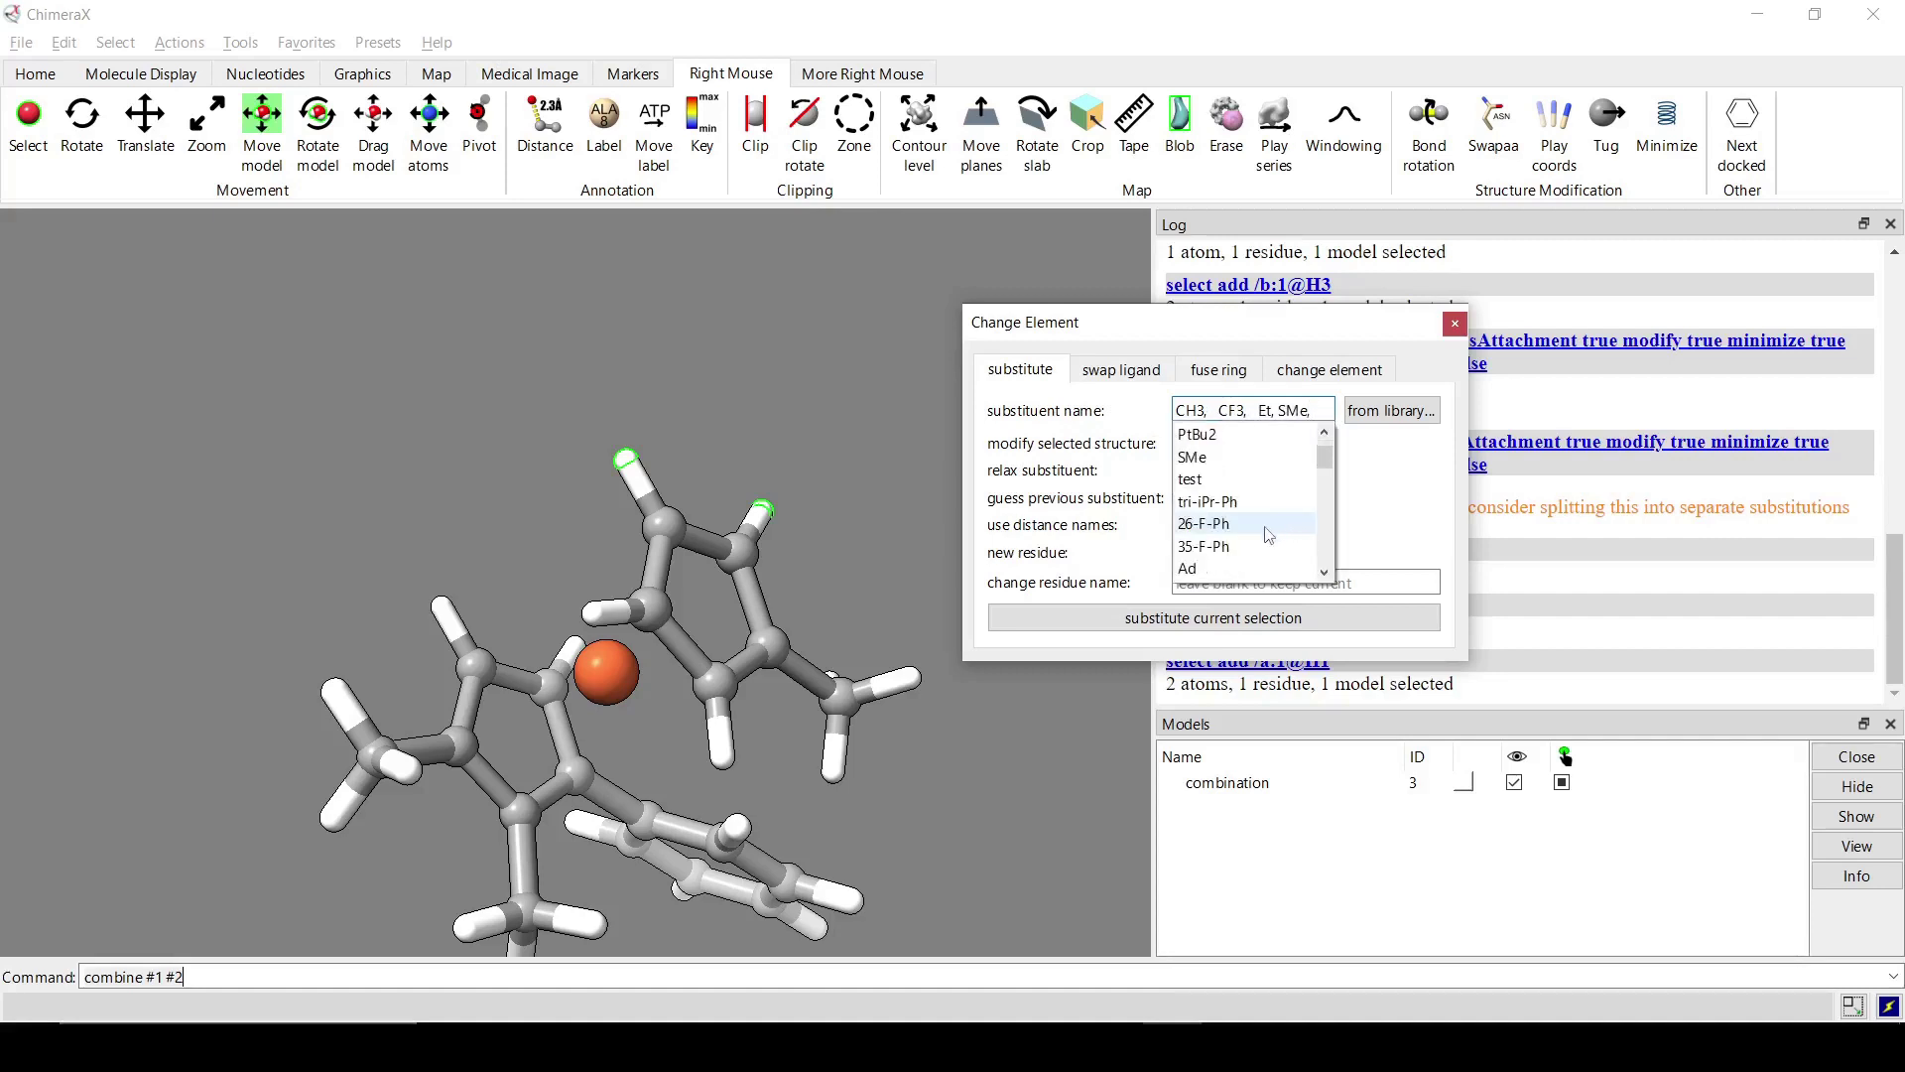
scroll(1275, 536, down, 3)
scroll(1249, 541, down, 3)
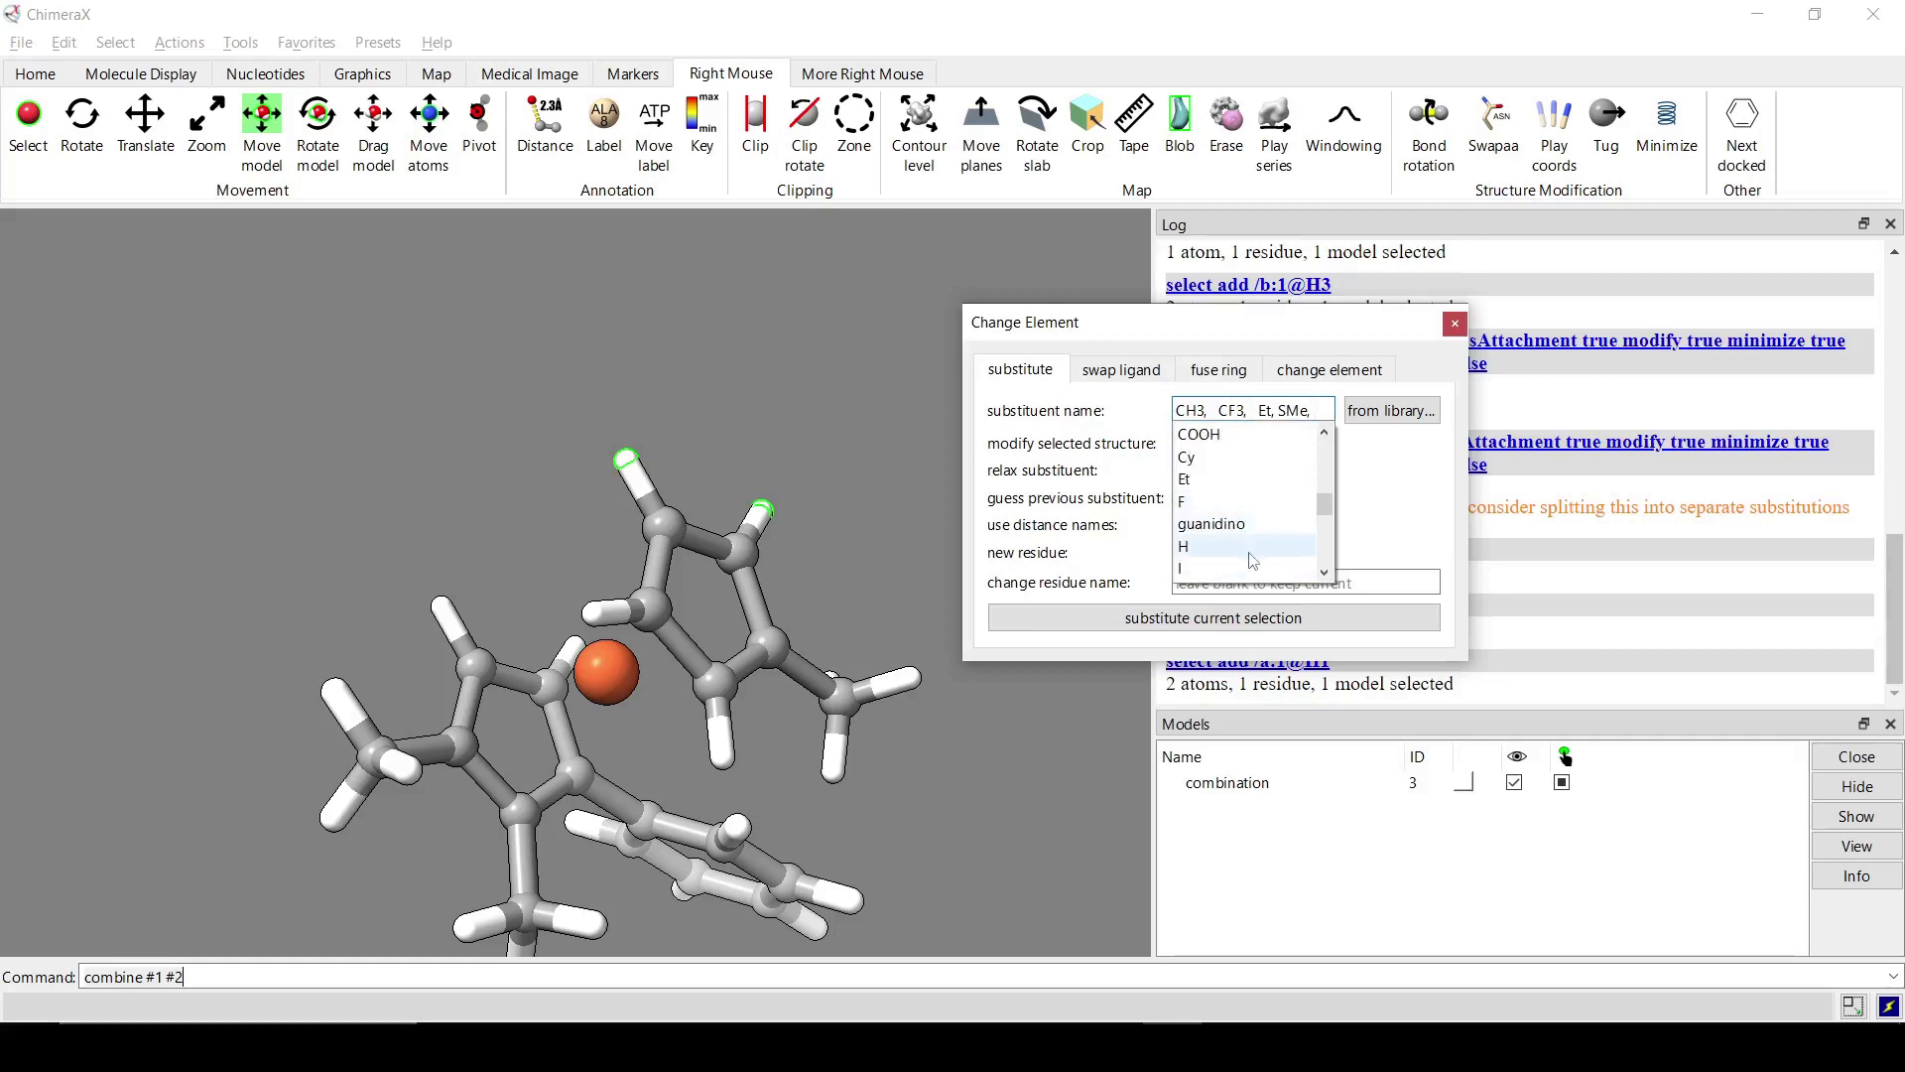
scroll(1251, 545, down, 3)
scroll(1254, 561, up, 1)
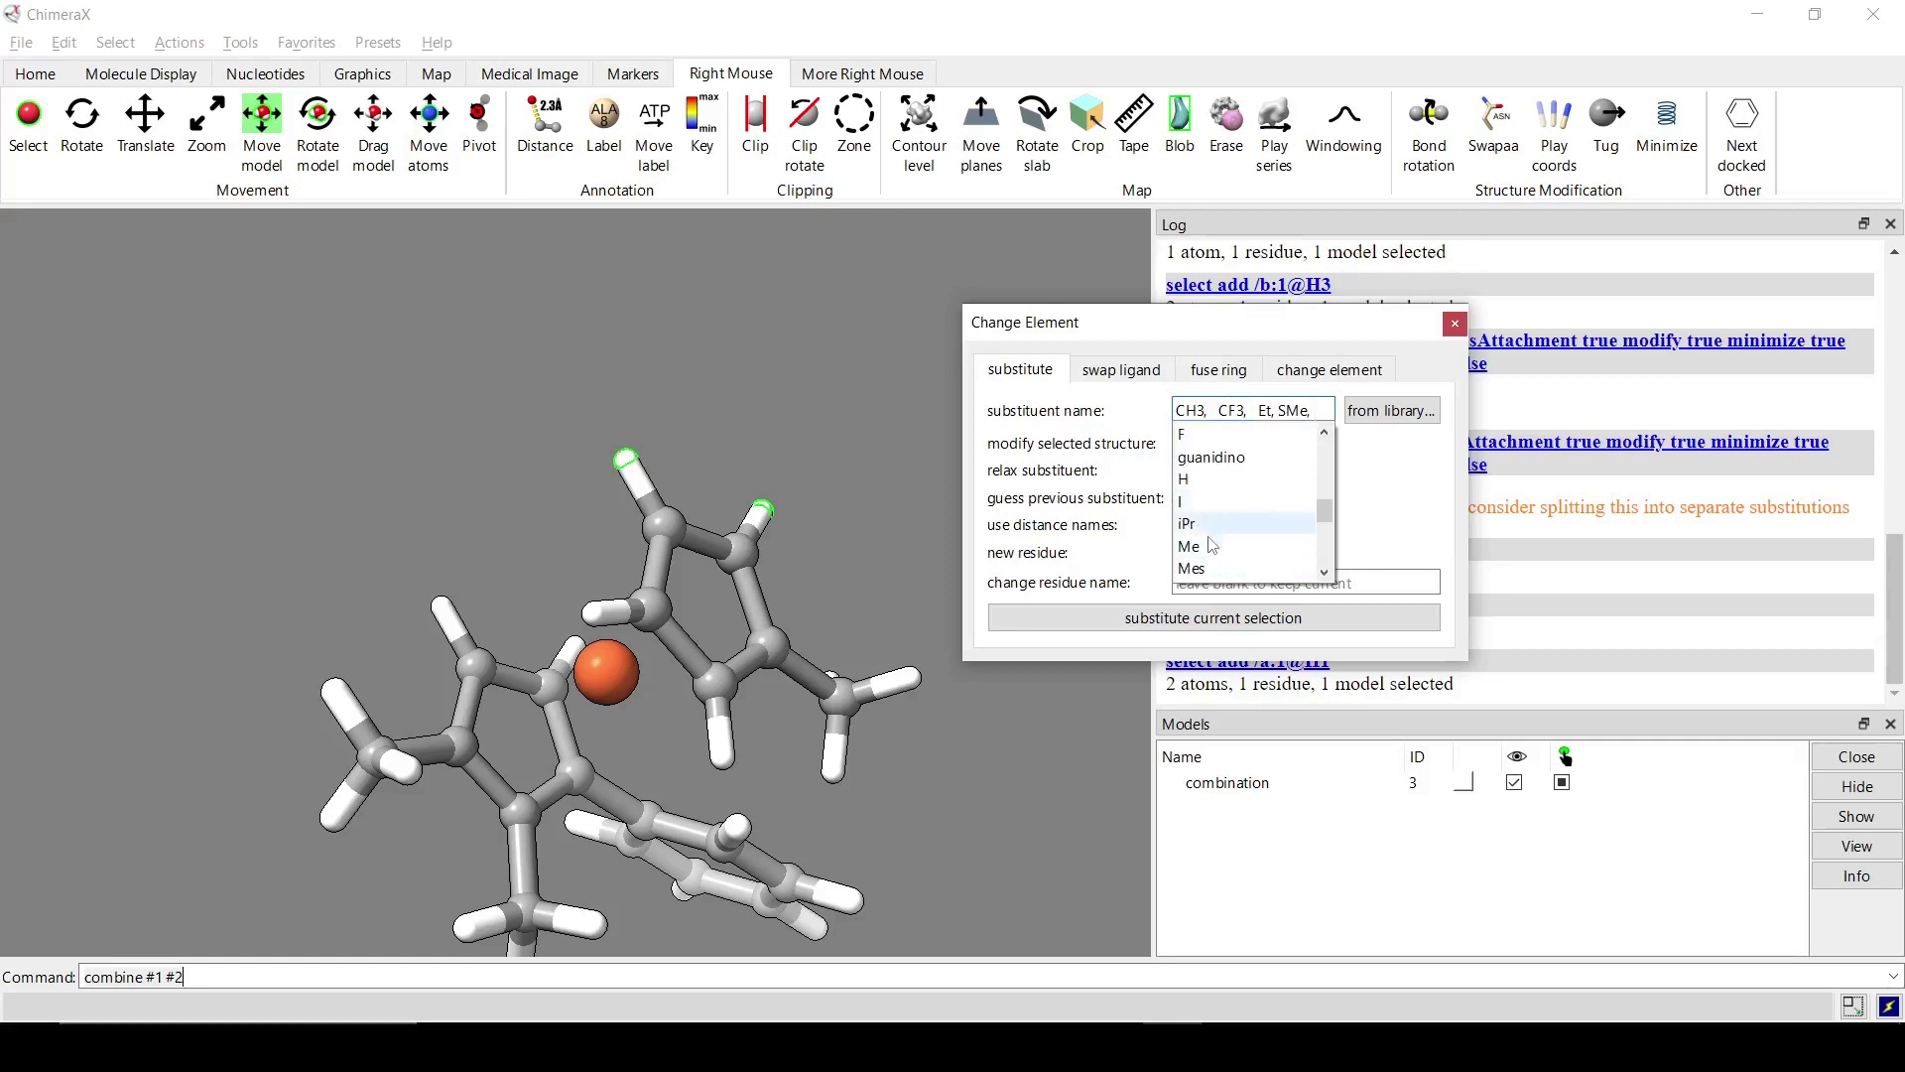
click(1208, 506)
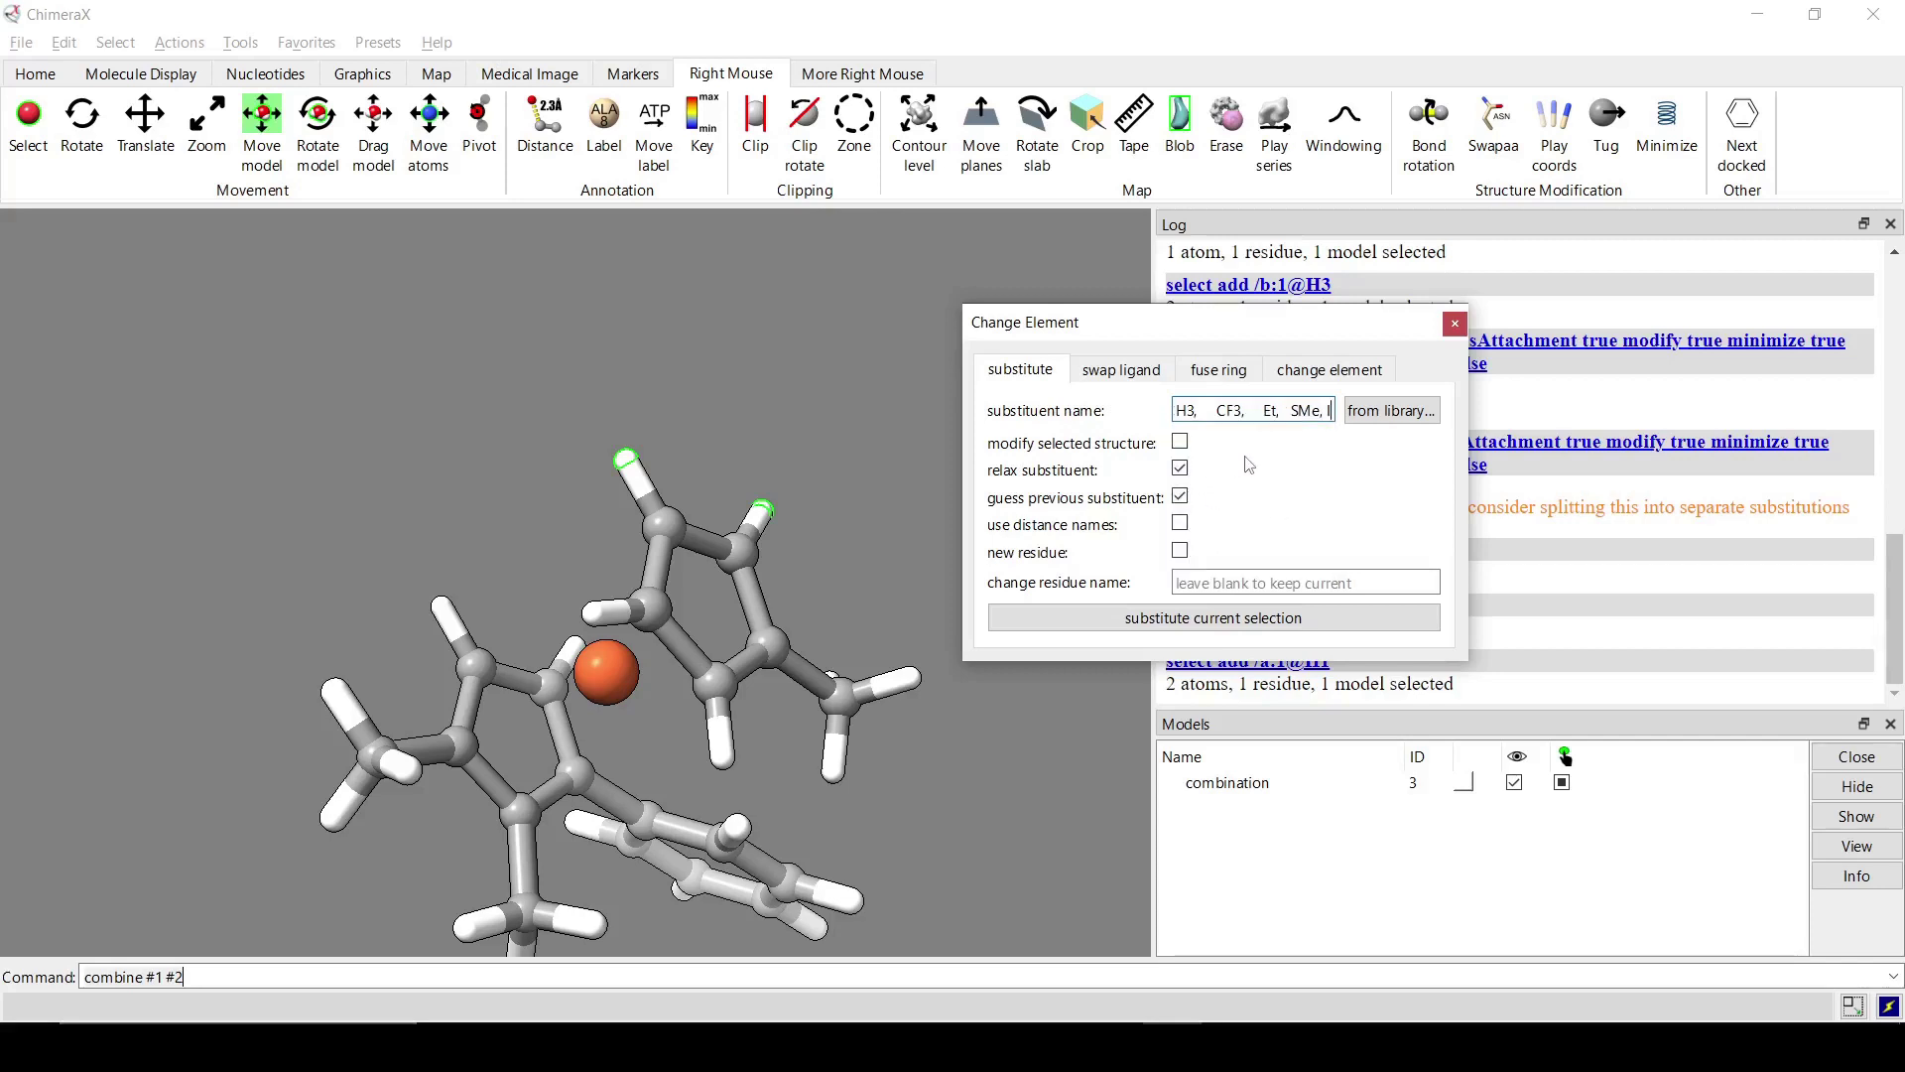
click(1221, 618)
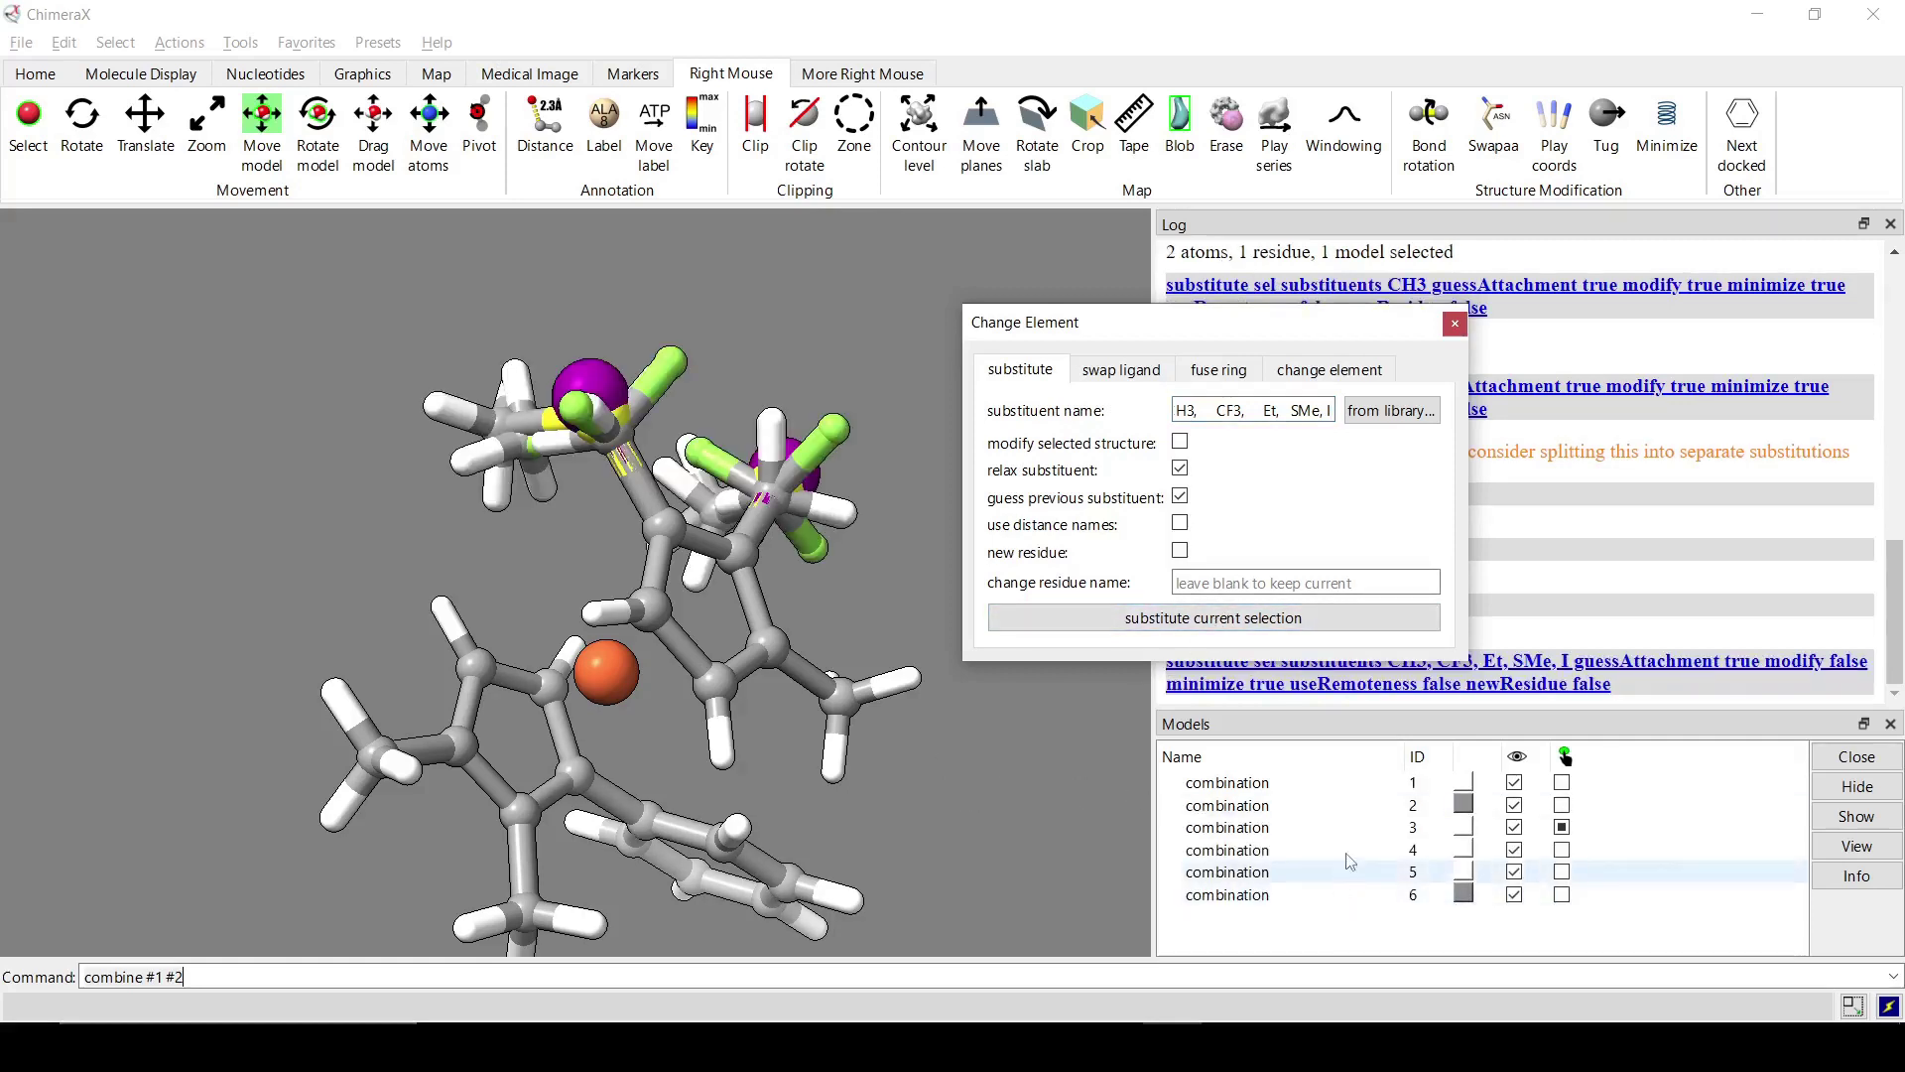
Run the tile command to lay the six models out in a grid
click(724, 976)
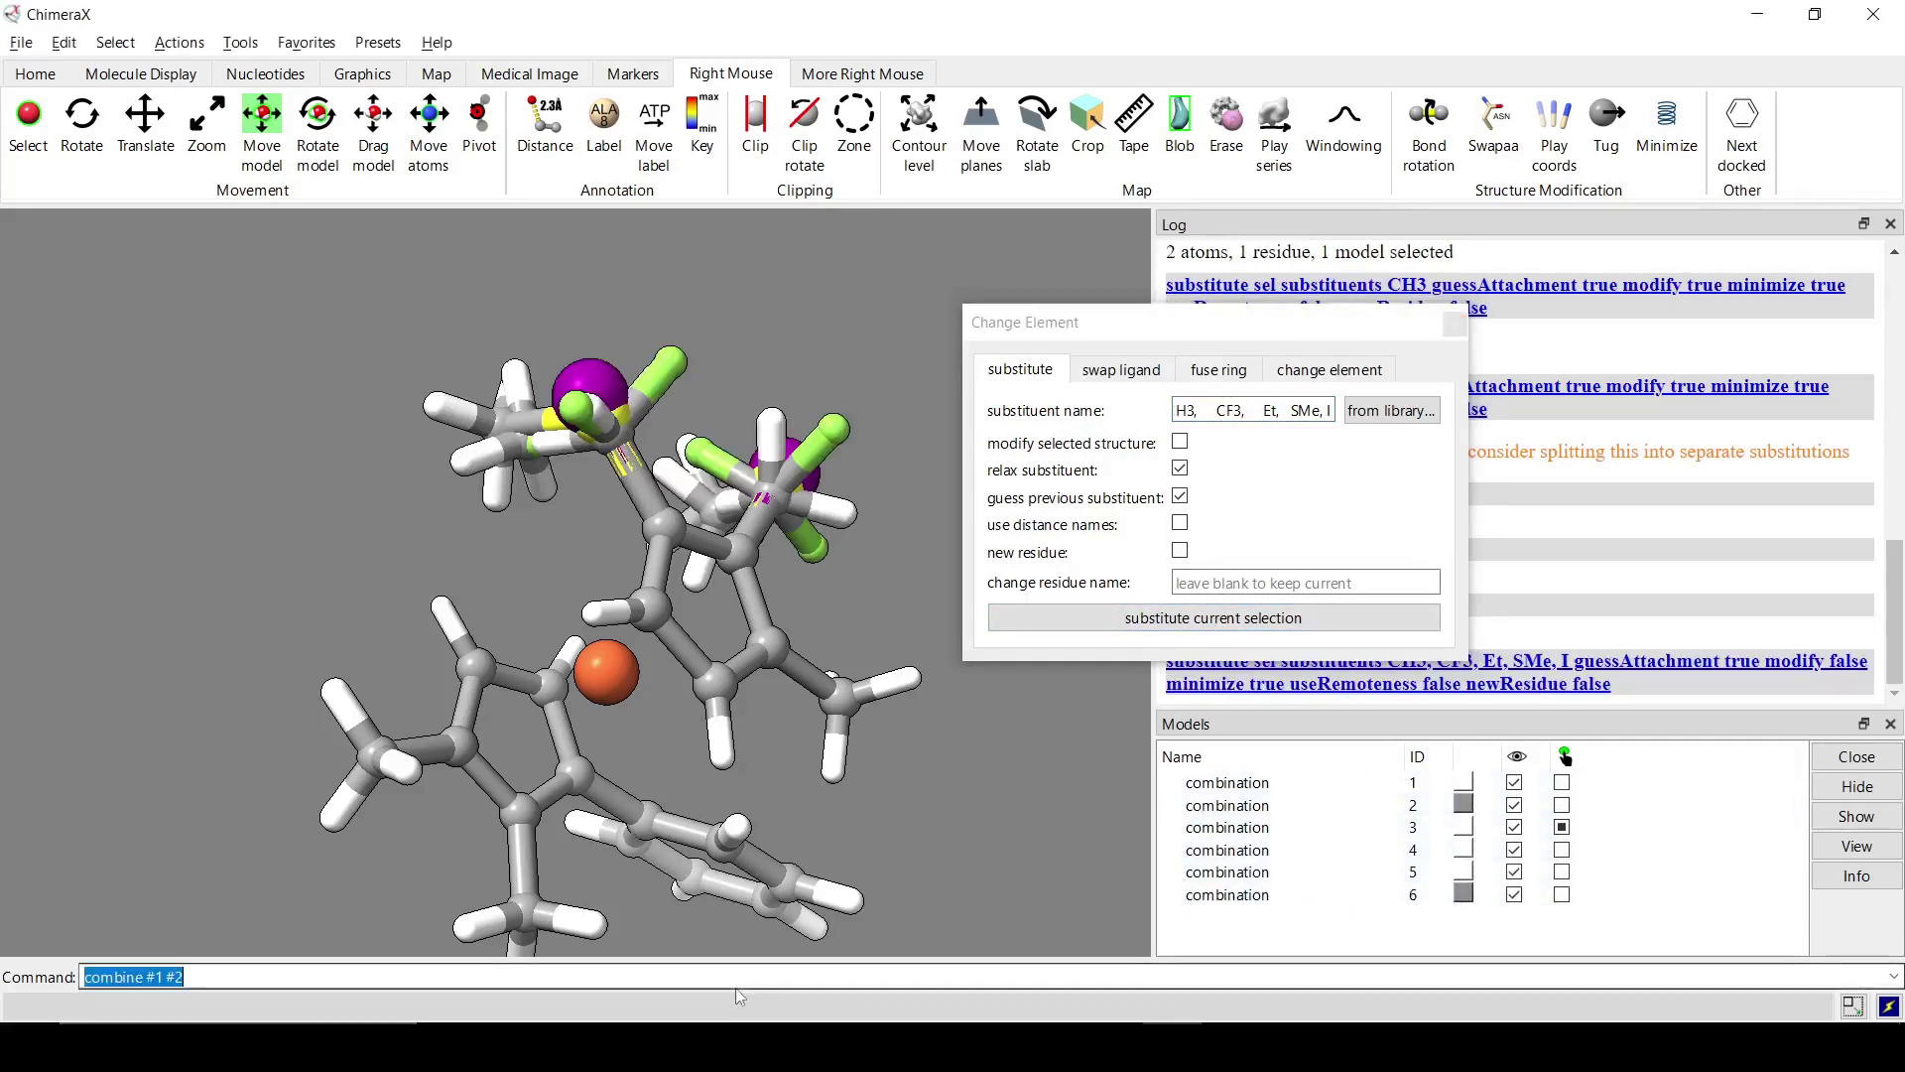
text(tile)
key(Return)
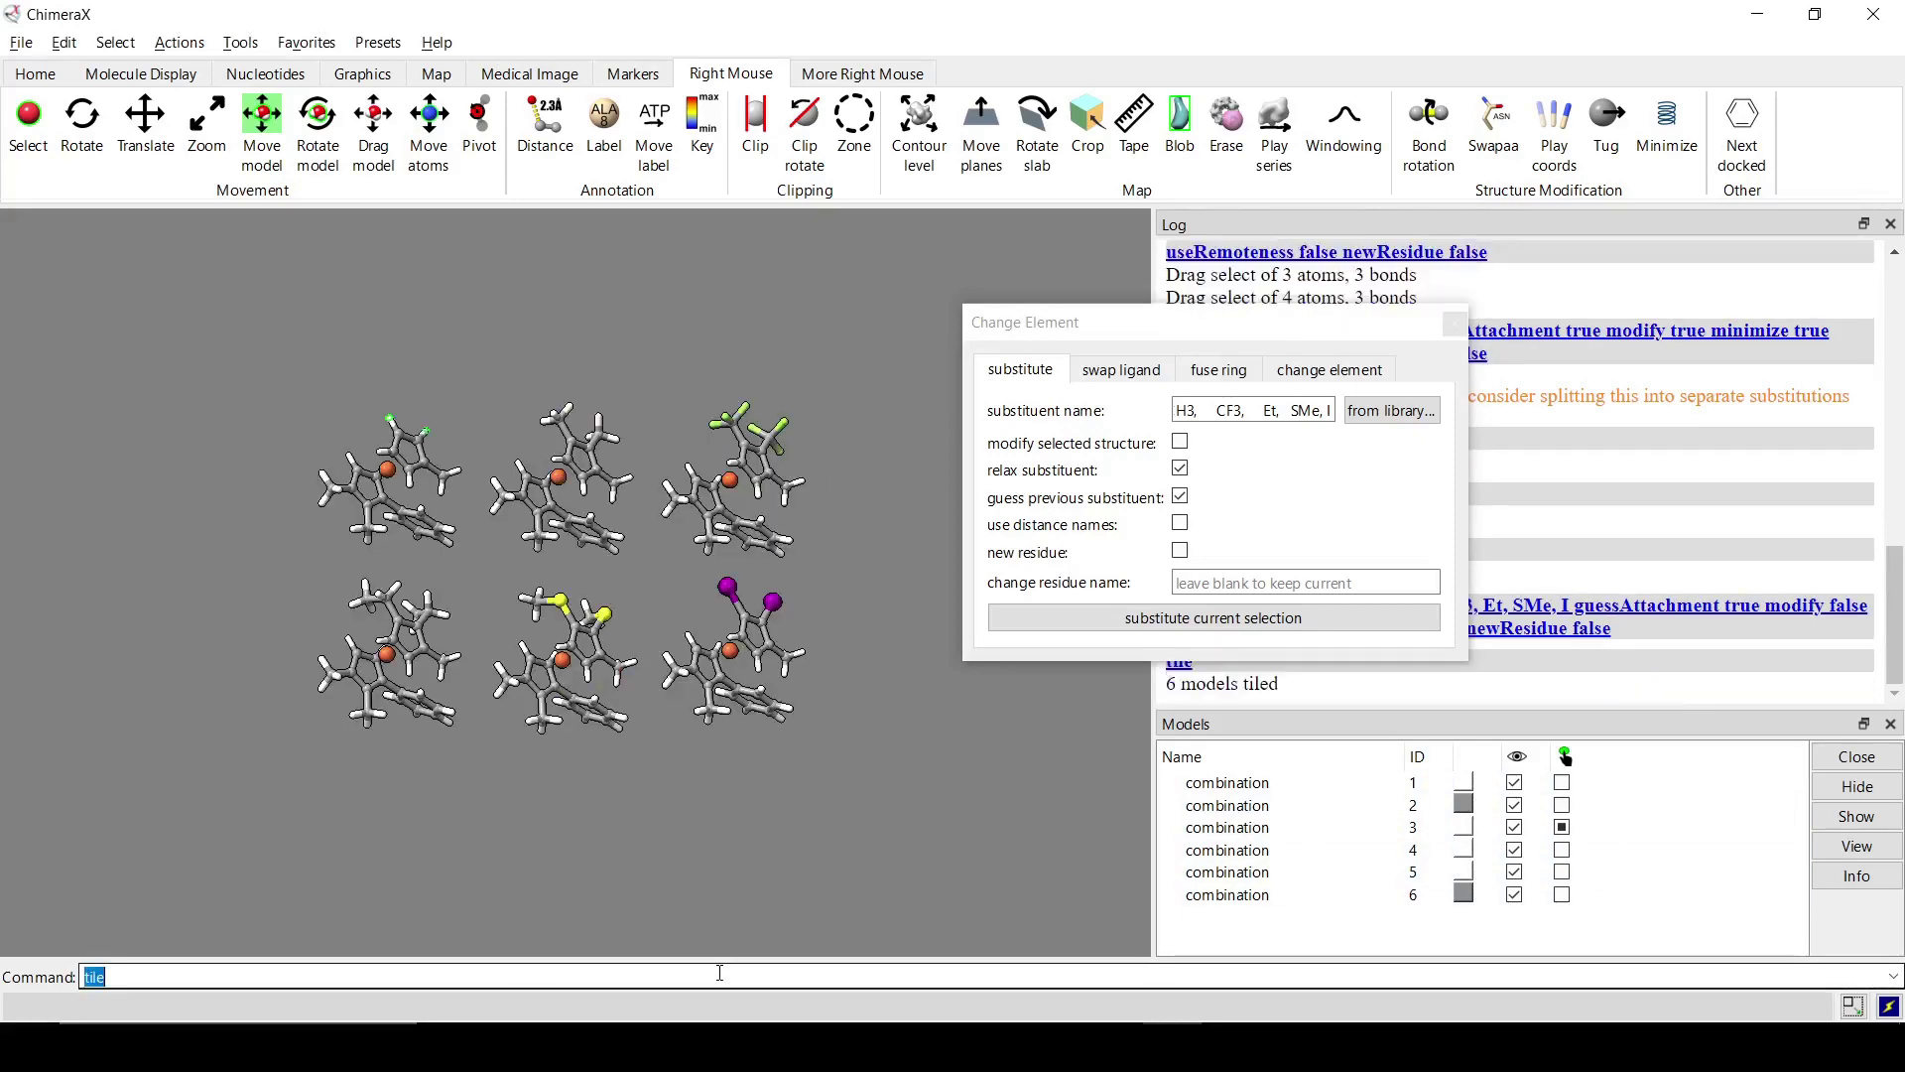
drag(501, 581, 585, 647)
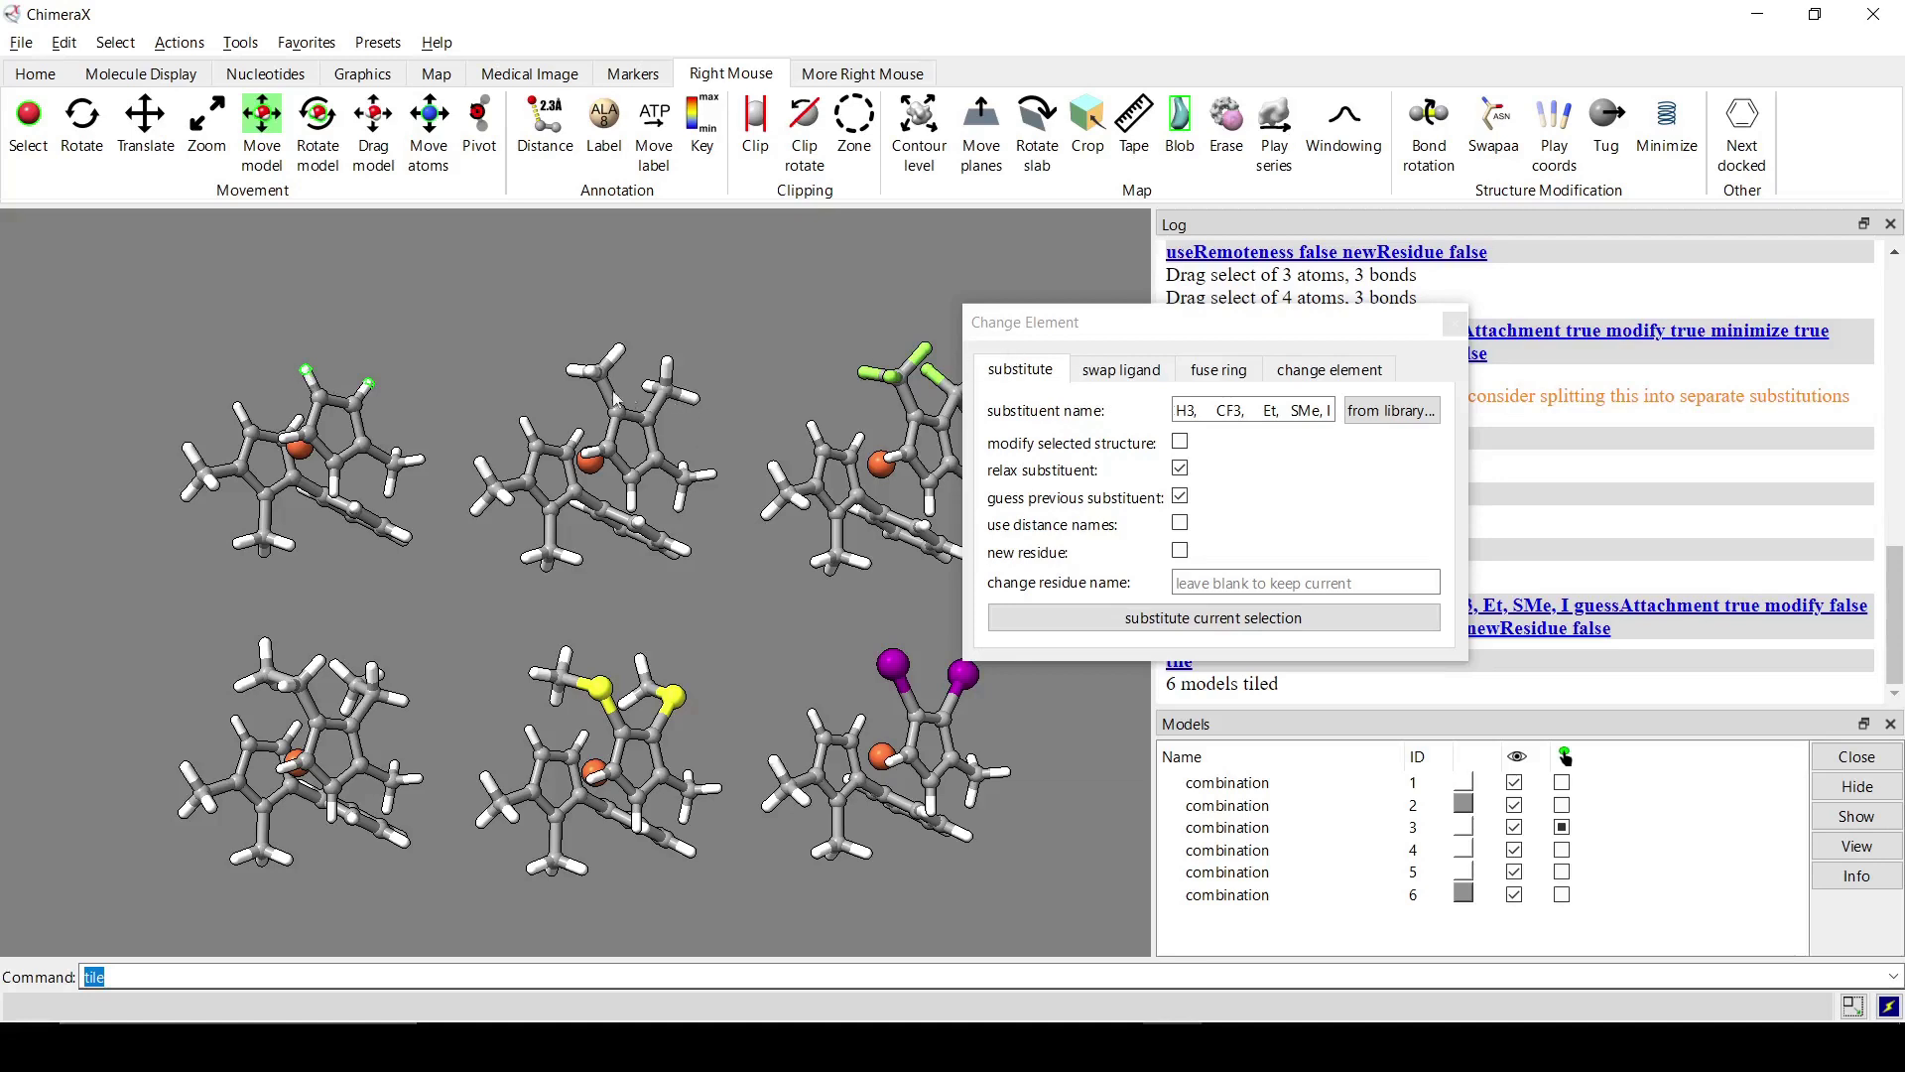
Move the substitution settings aside and select a bond on the upper-right molecule
click(1256, 410)
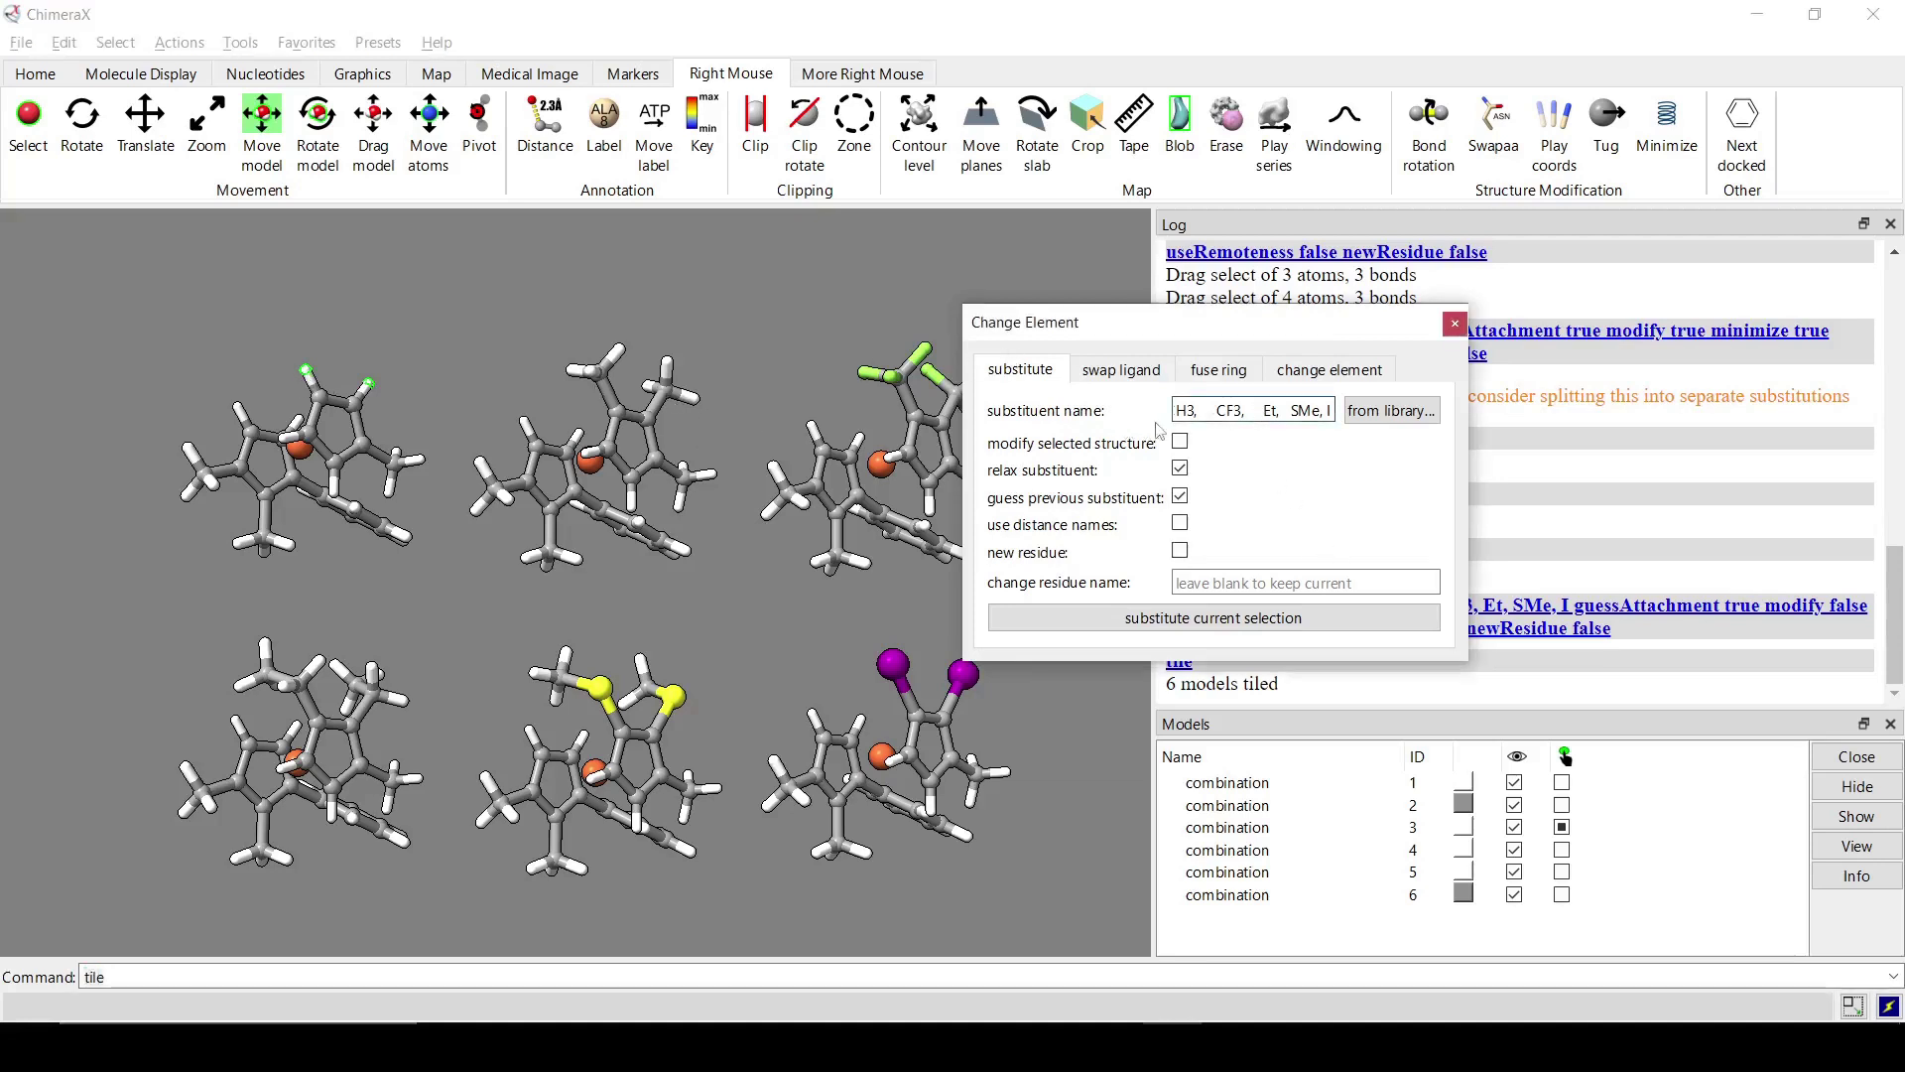
drag(1010, 350, 1178, 400)
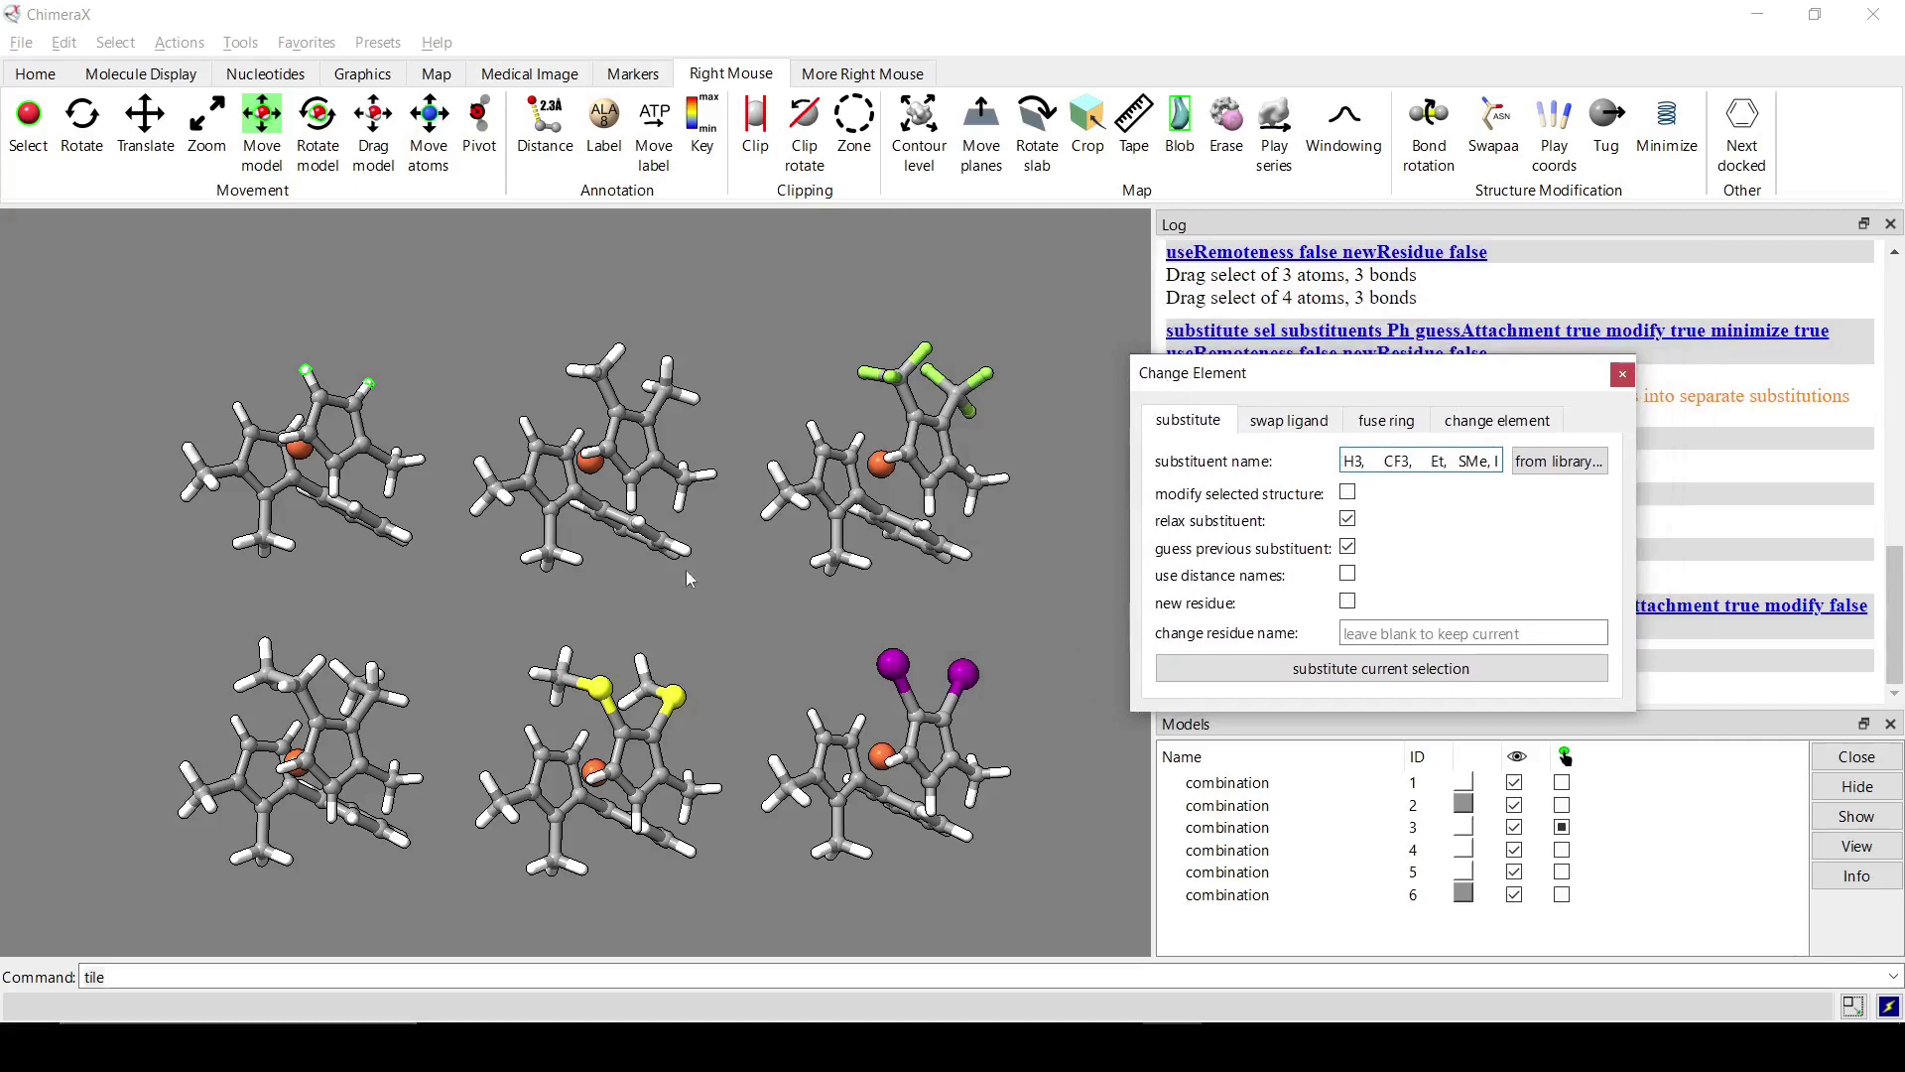
drag(314, 698, 667, 750)
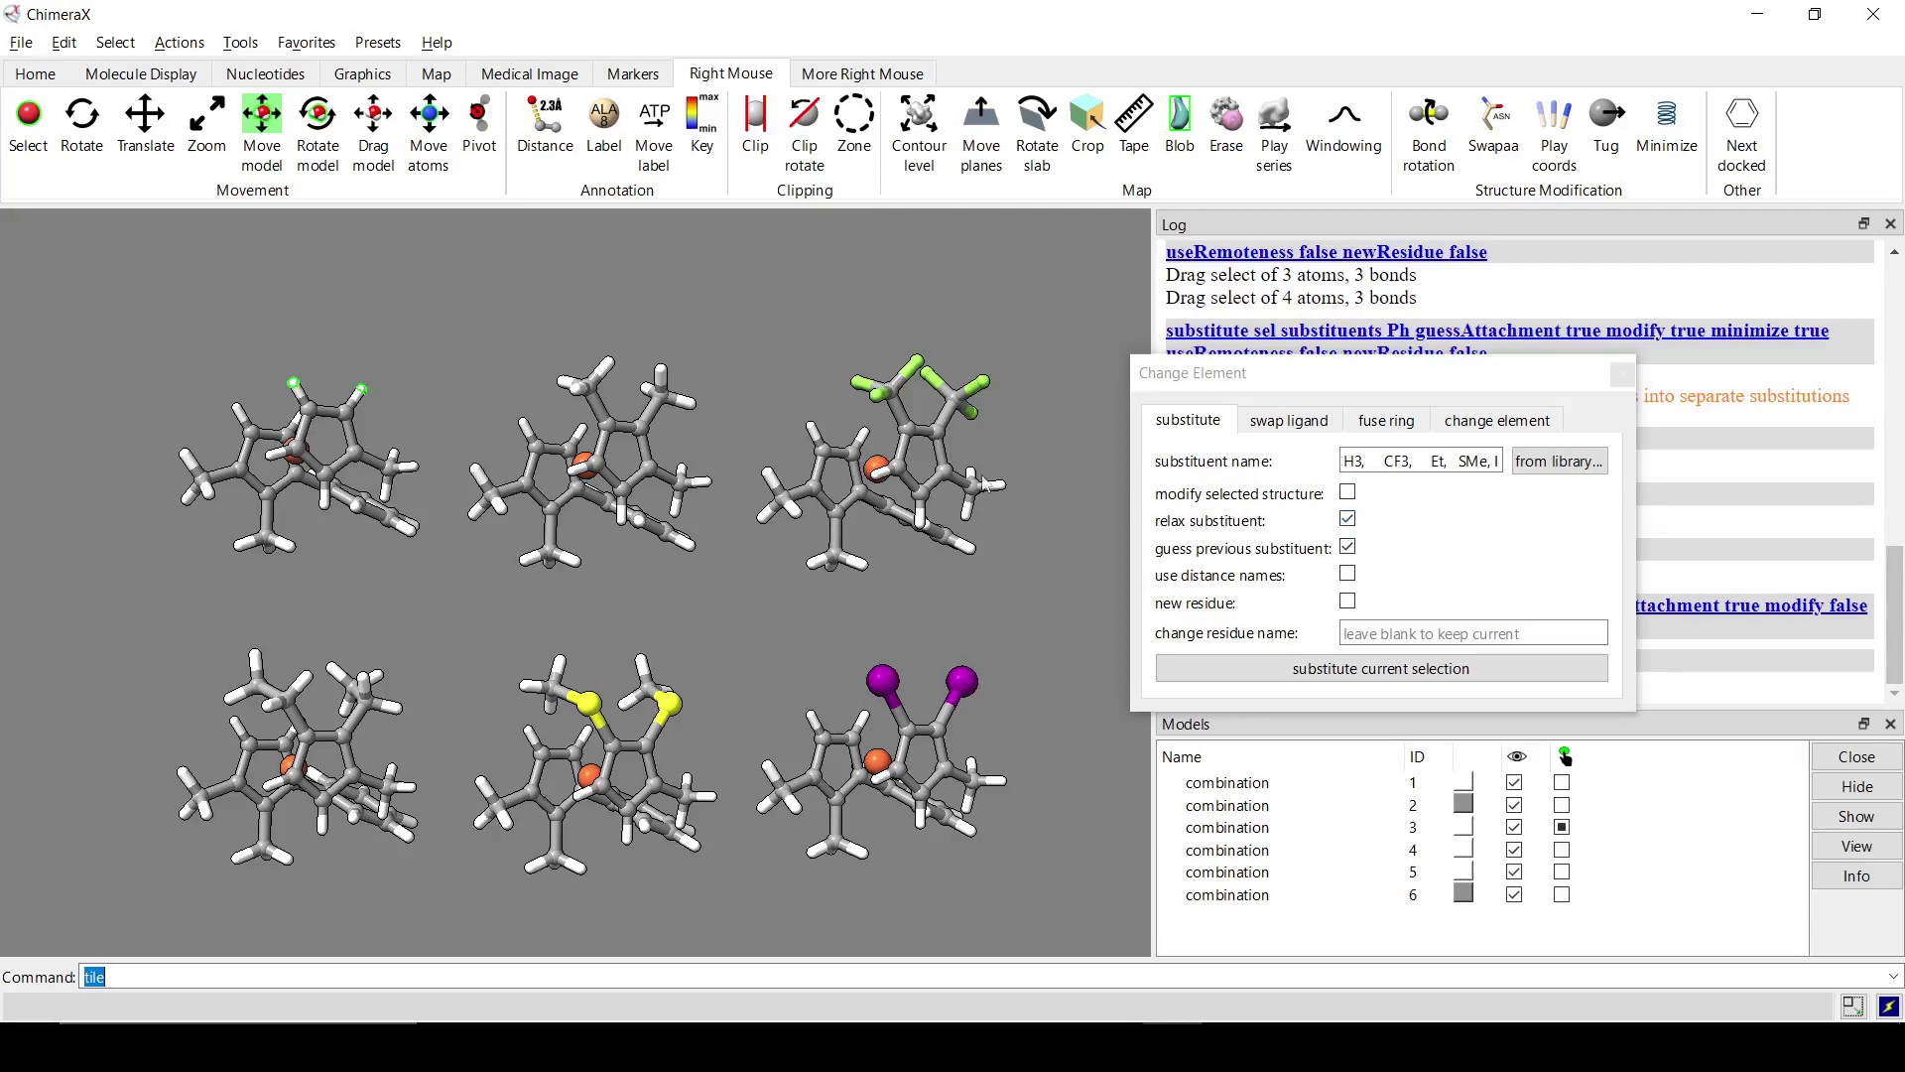
ctrl+click(903, 422)
drag(295, 731, 616, 524)
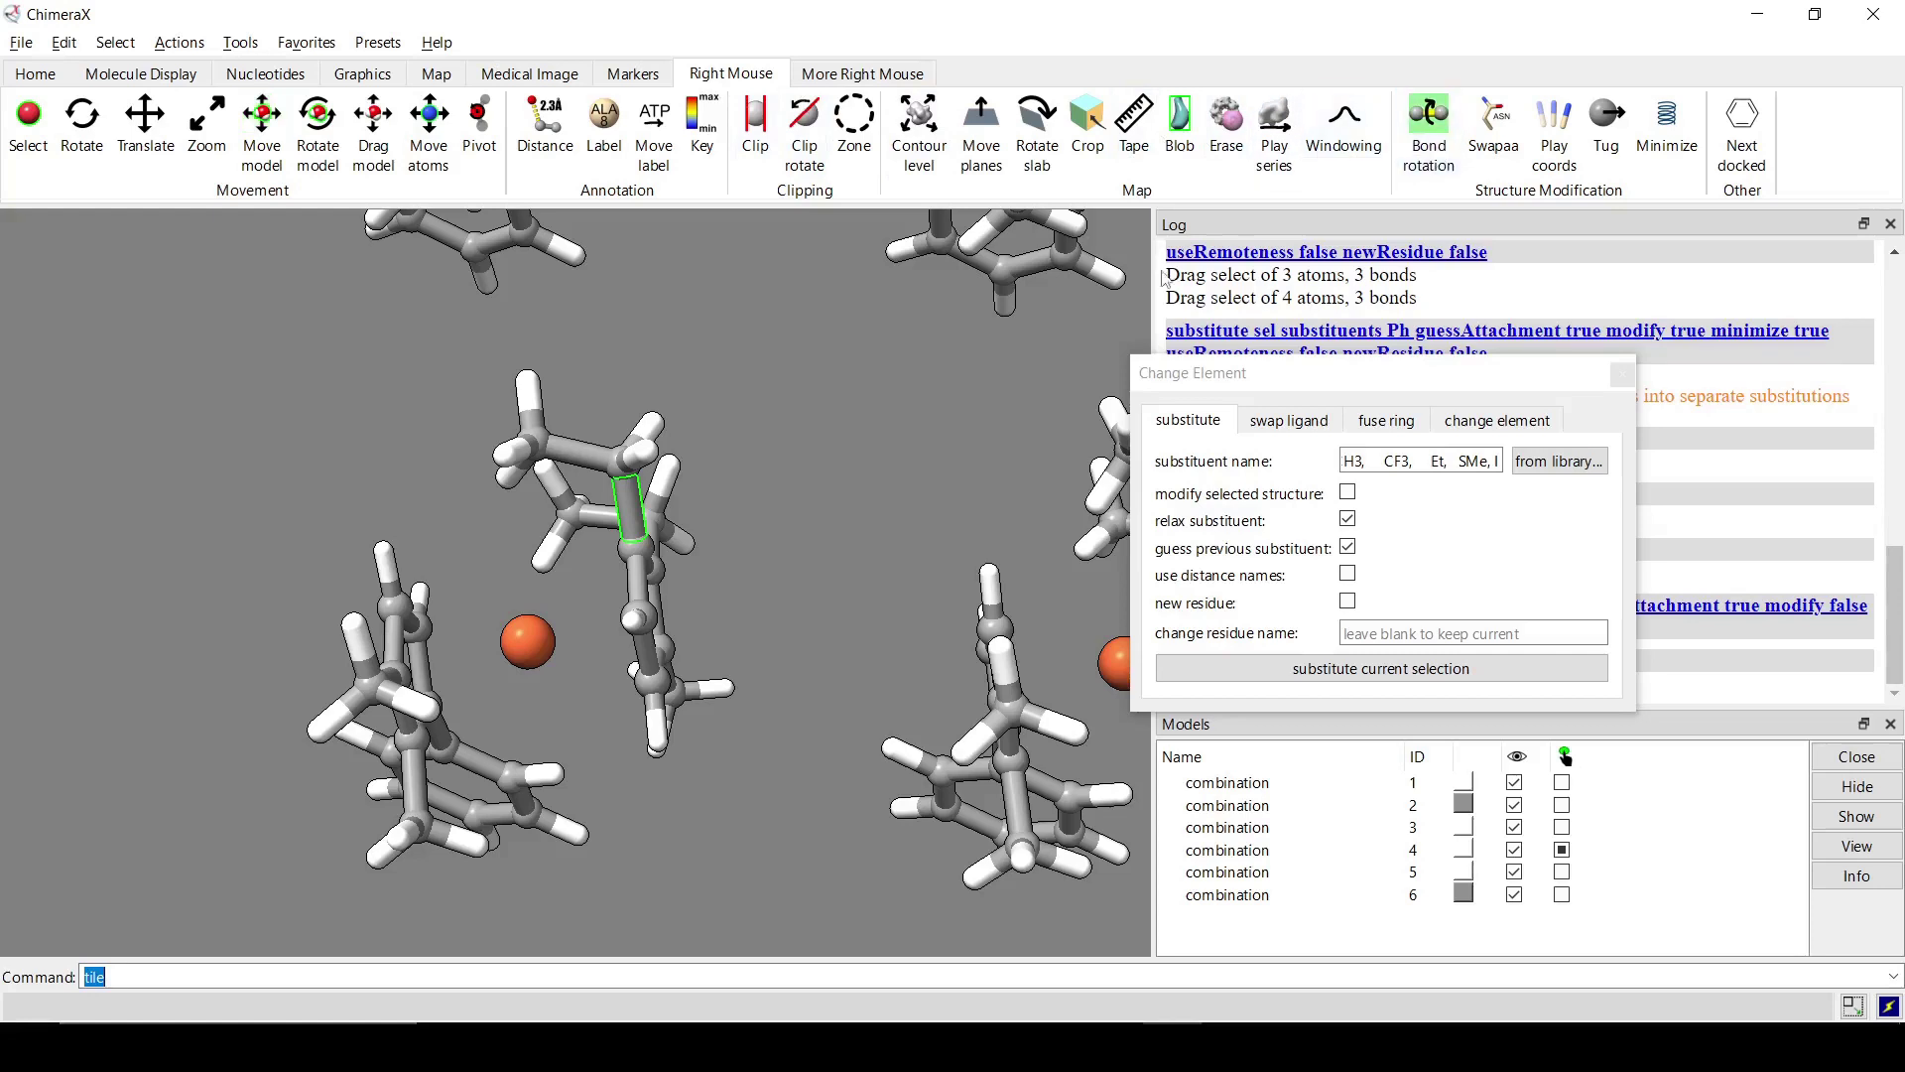
Twist part of the molecule around the selected bond
click(1429, 130)
scroll(726, 470, up, 3)
right_drag(726, 471, 635, 487)
scroll(907, 572, down, 5)
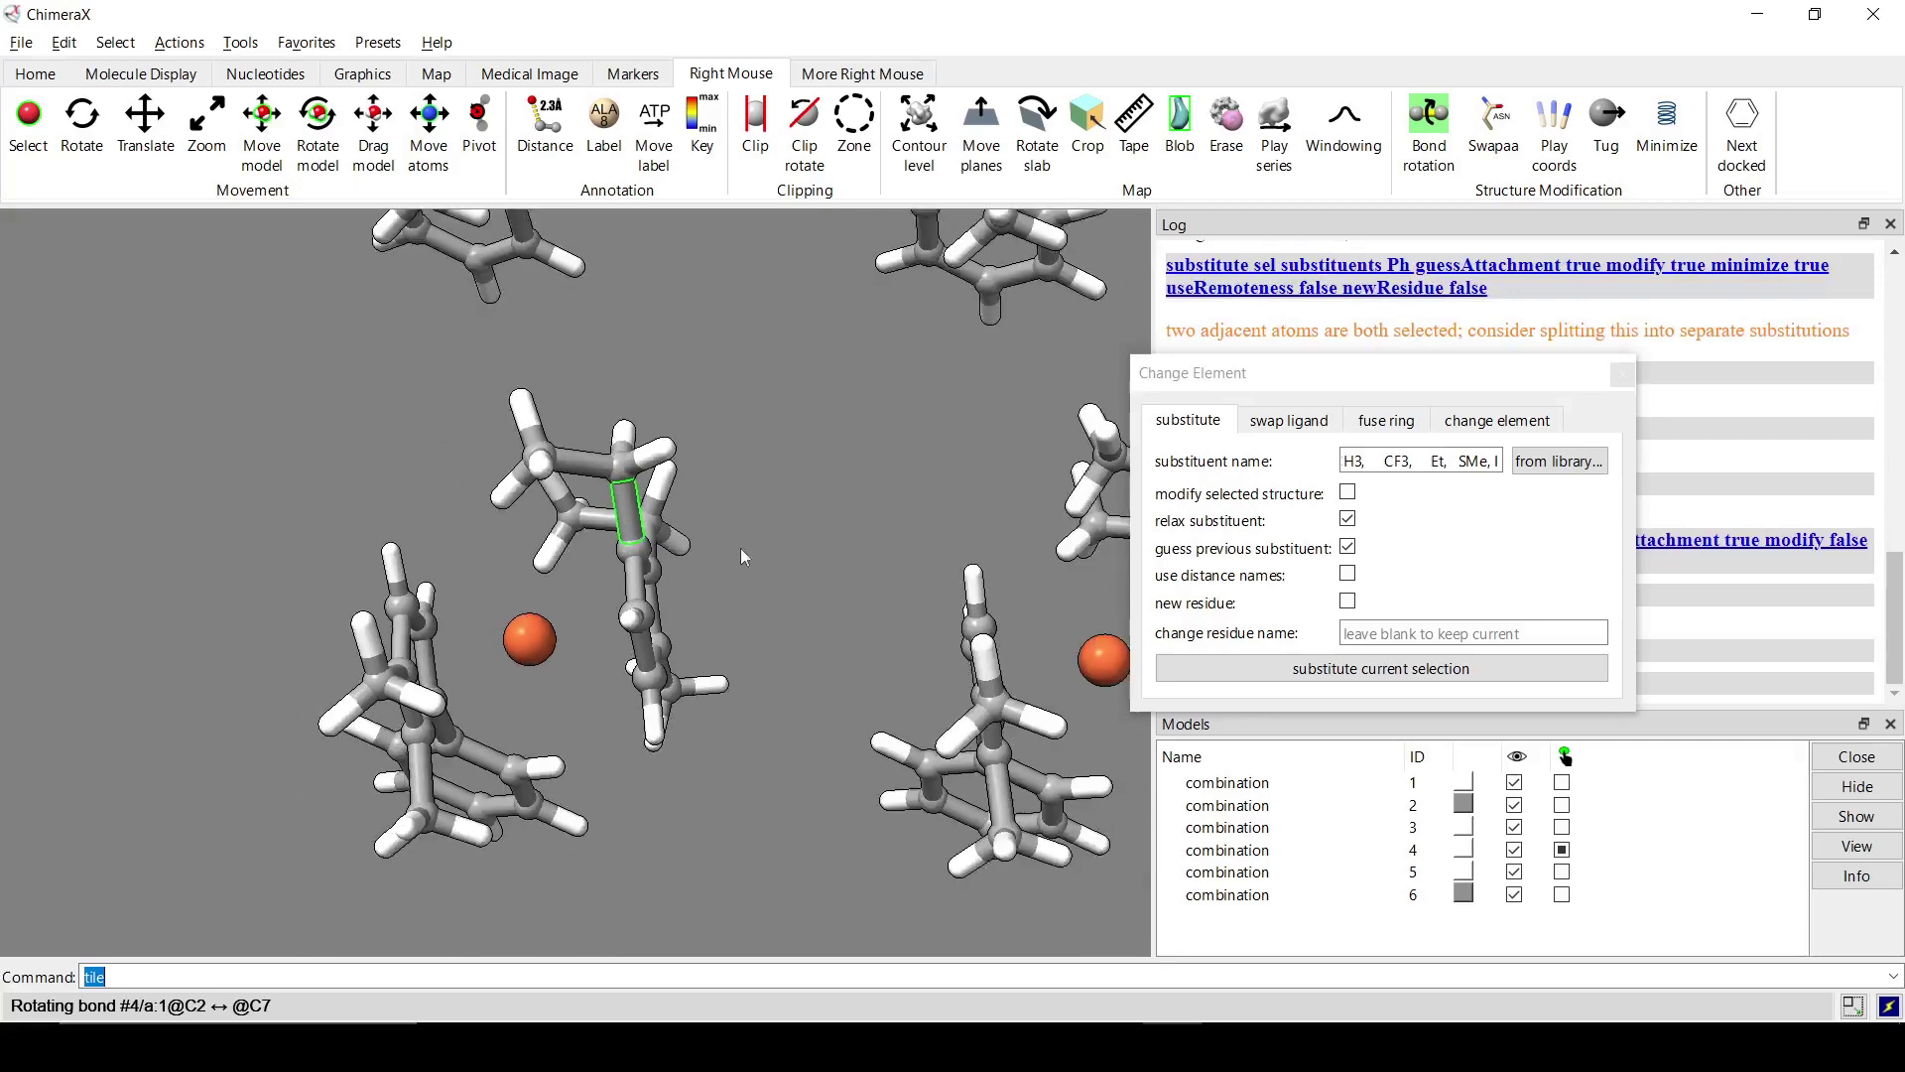
scroll(599, 591, up, 5)
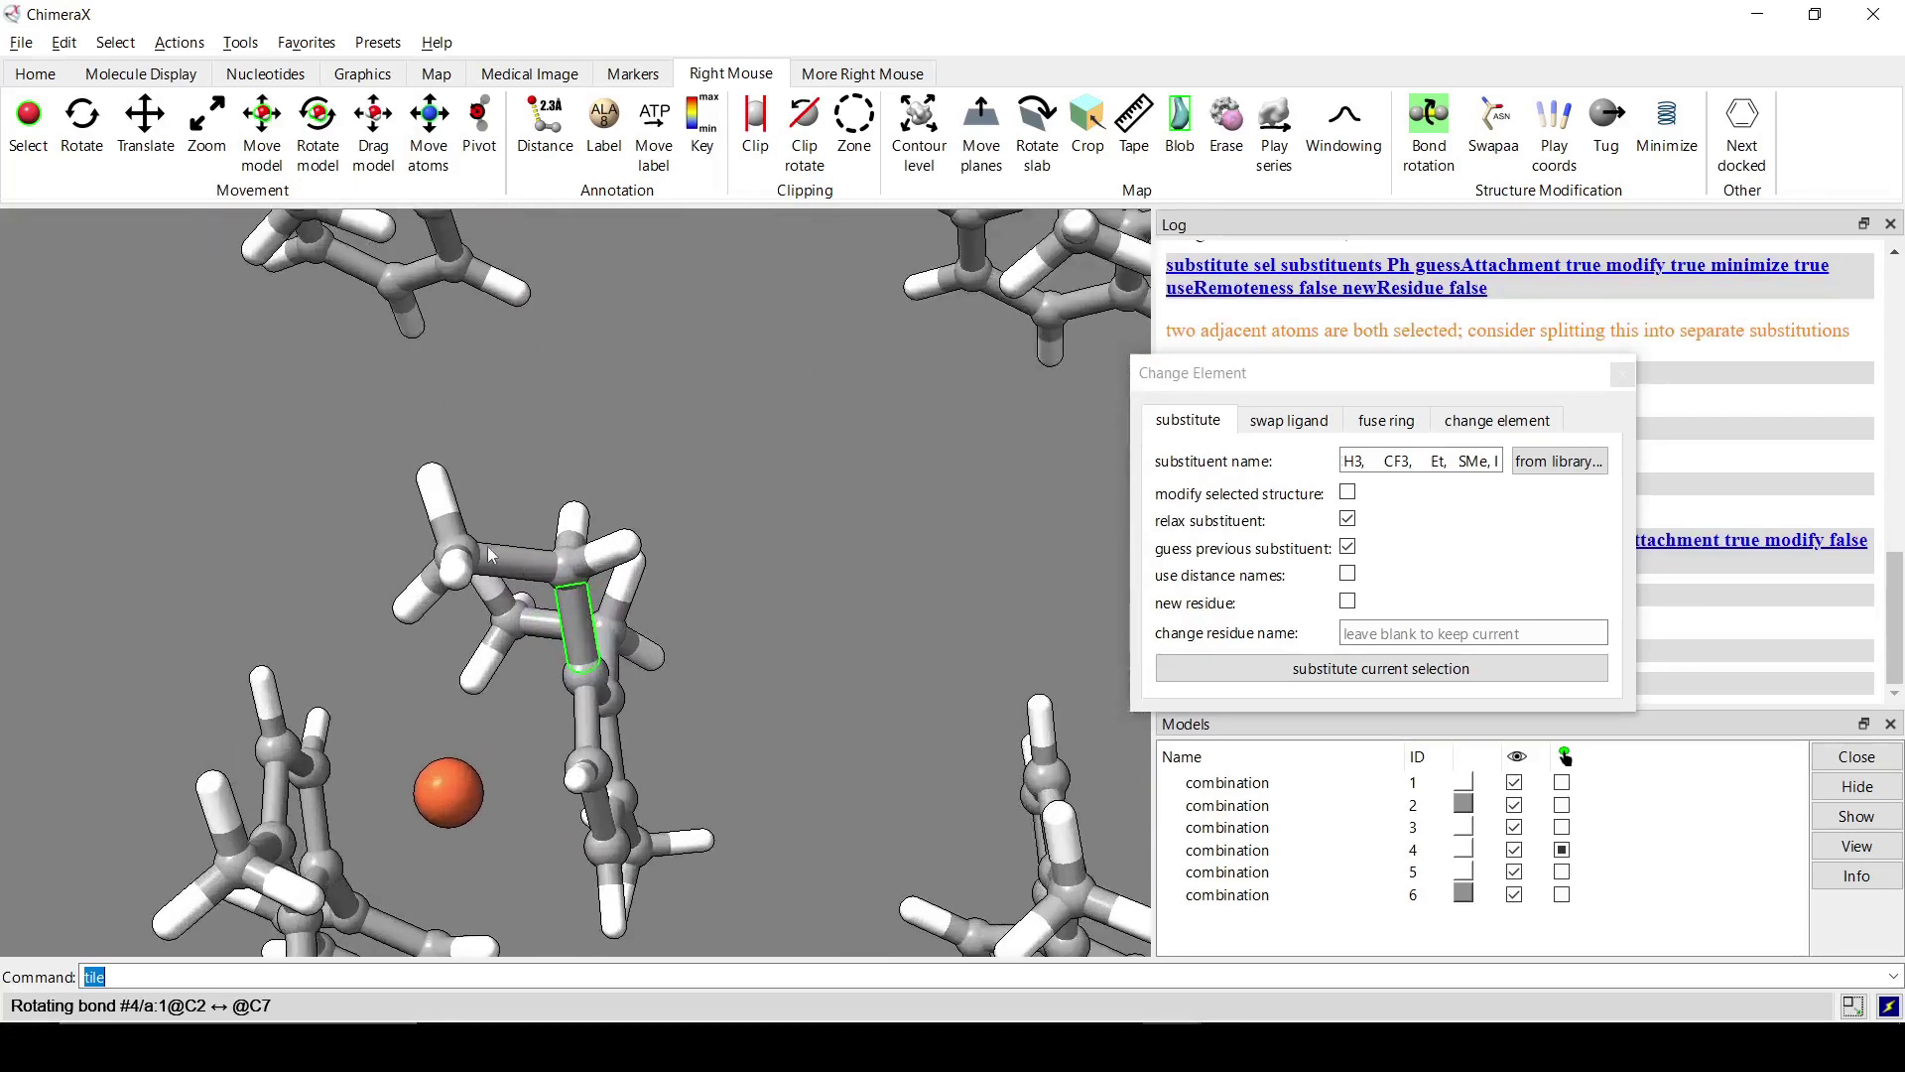
Select a ring hydrogen and substitute CF3 there, producing a separate model
ctrl+click(567, 571)
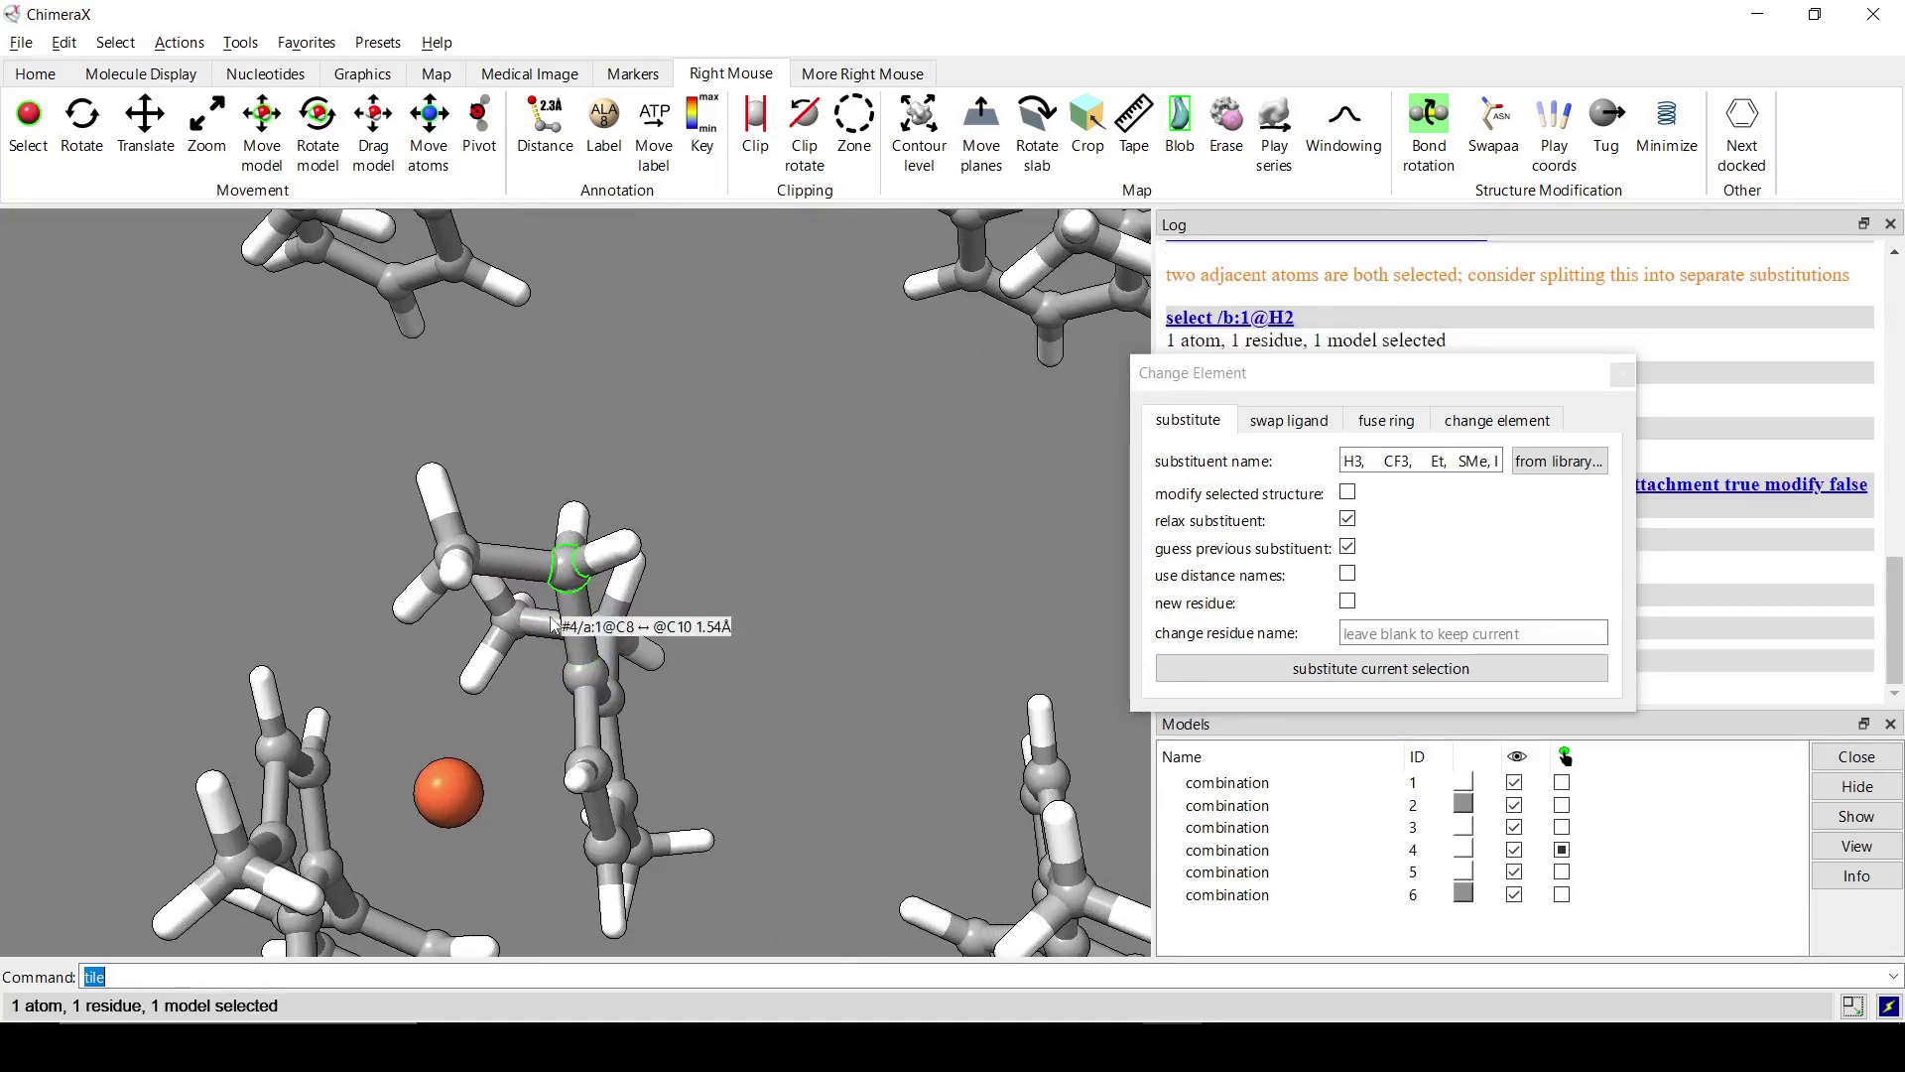
click(1355, 446)
triple_click(1375, 466)
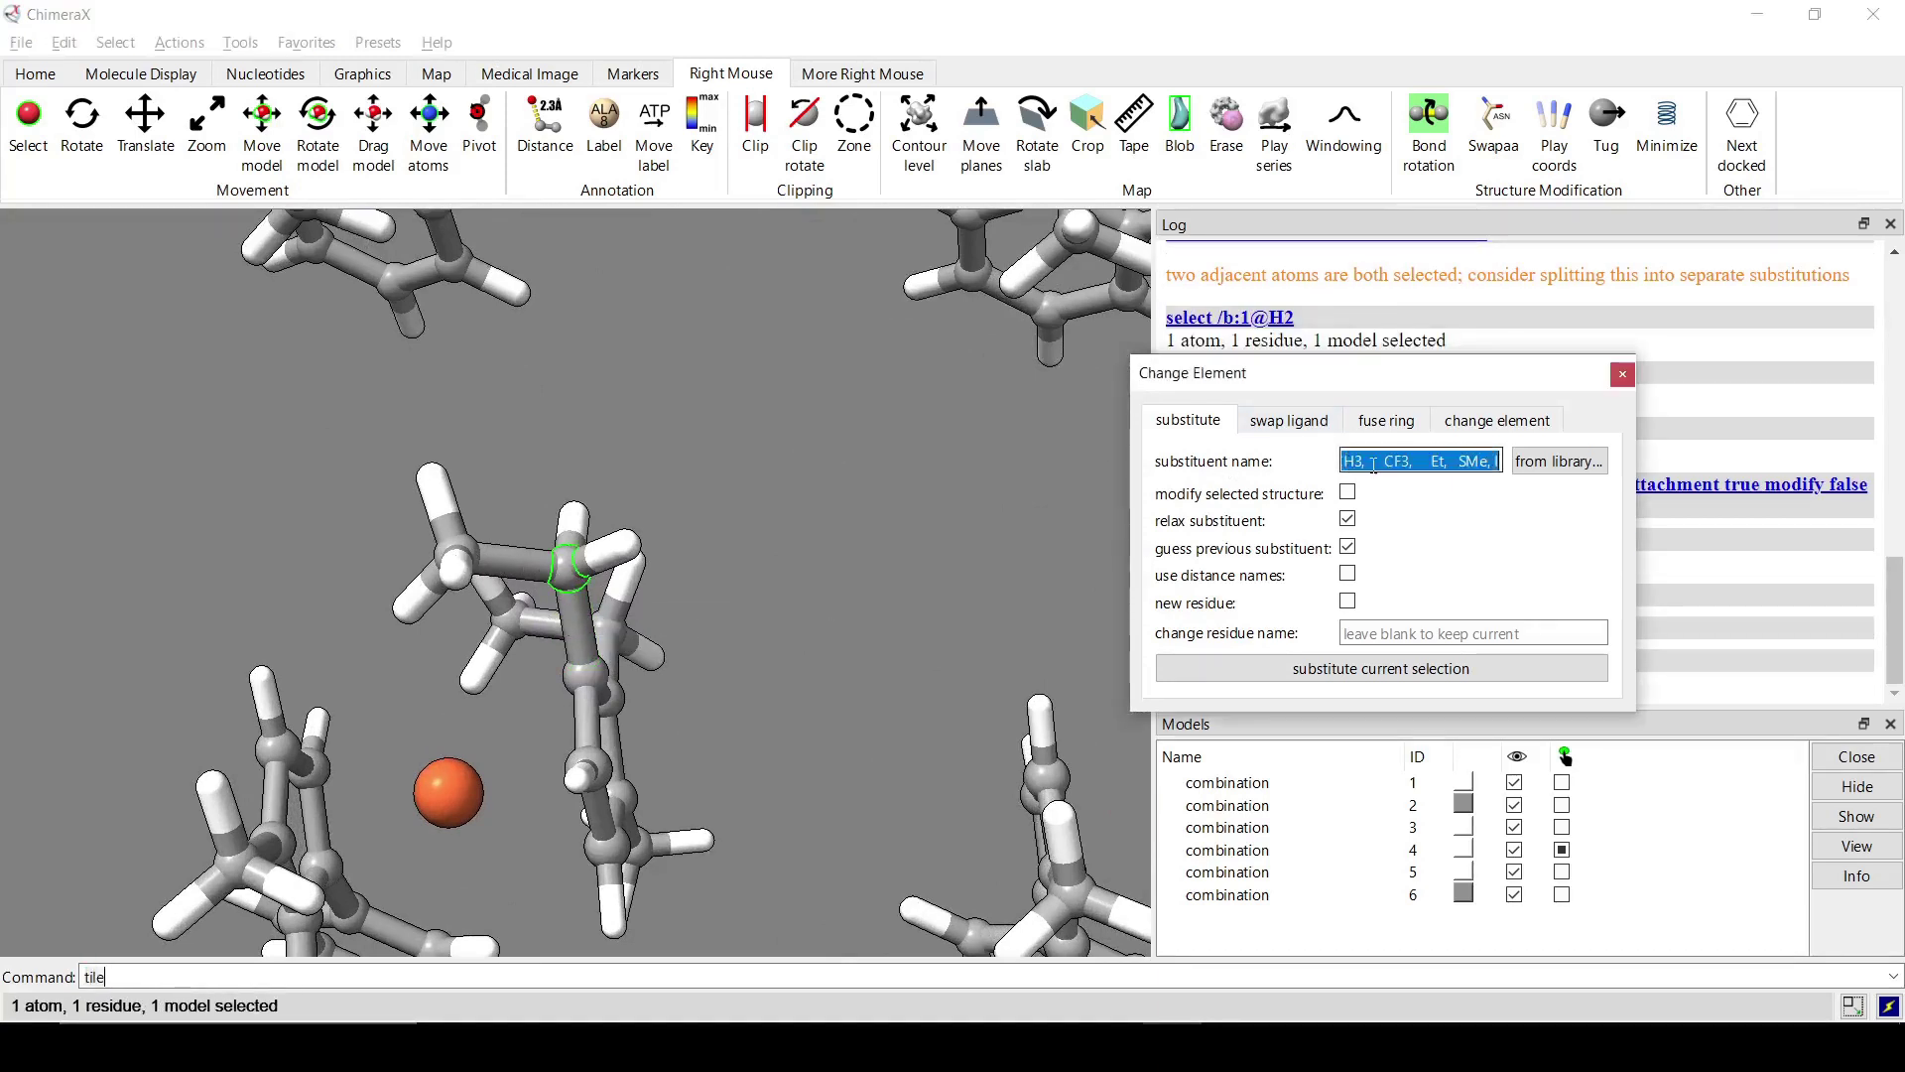
text(CF)
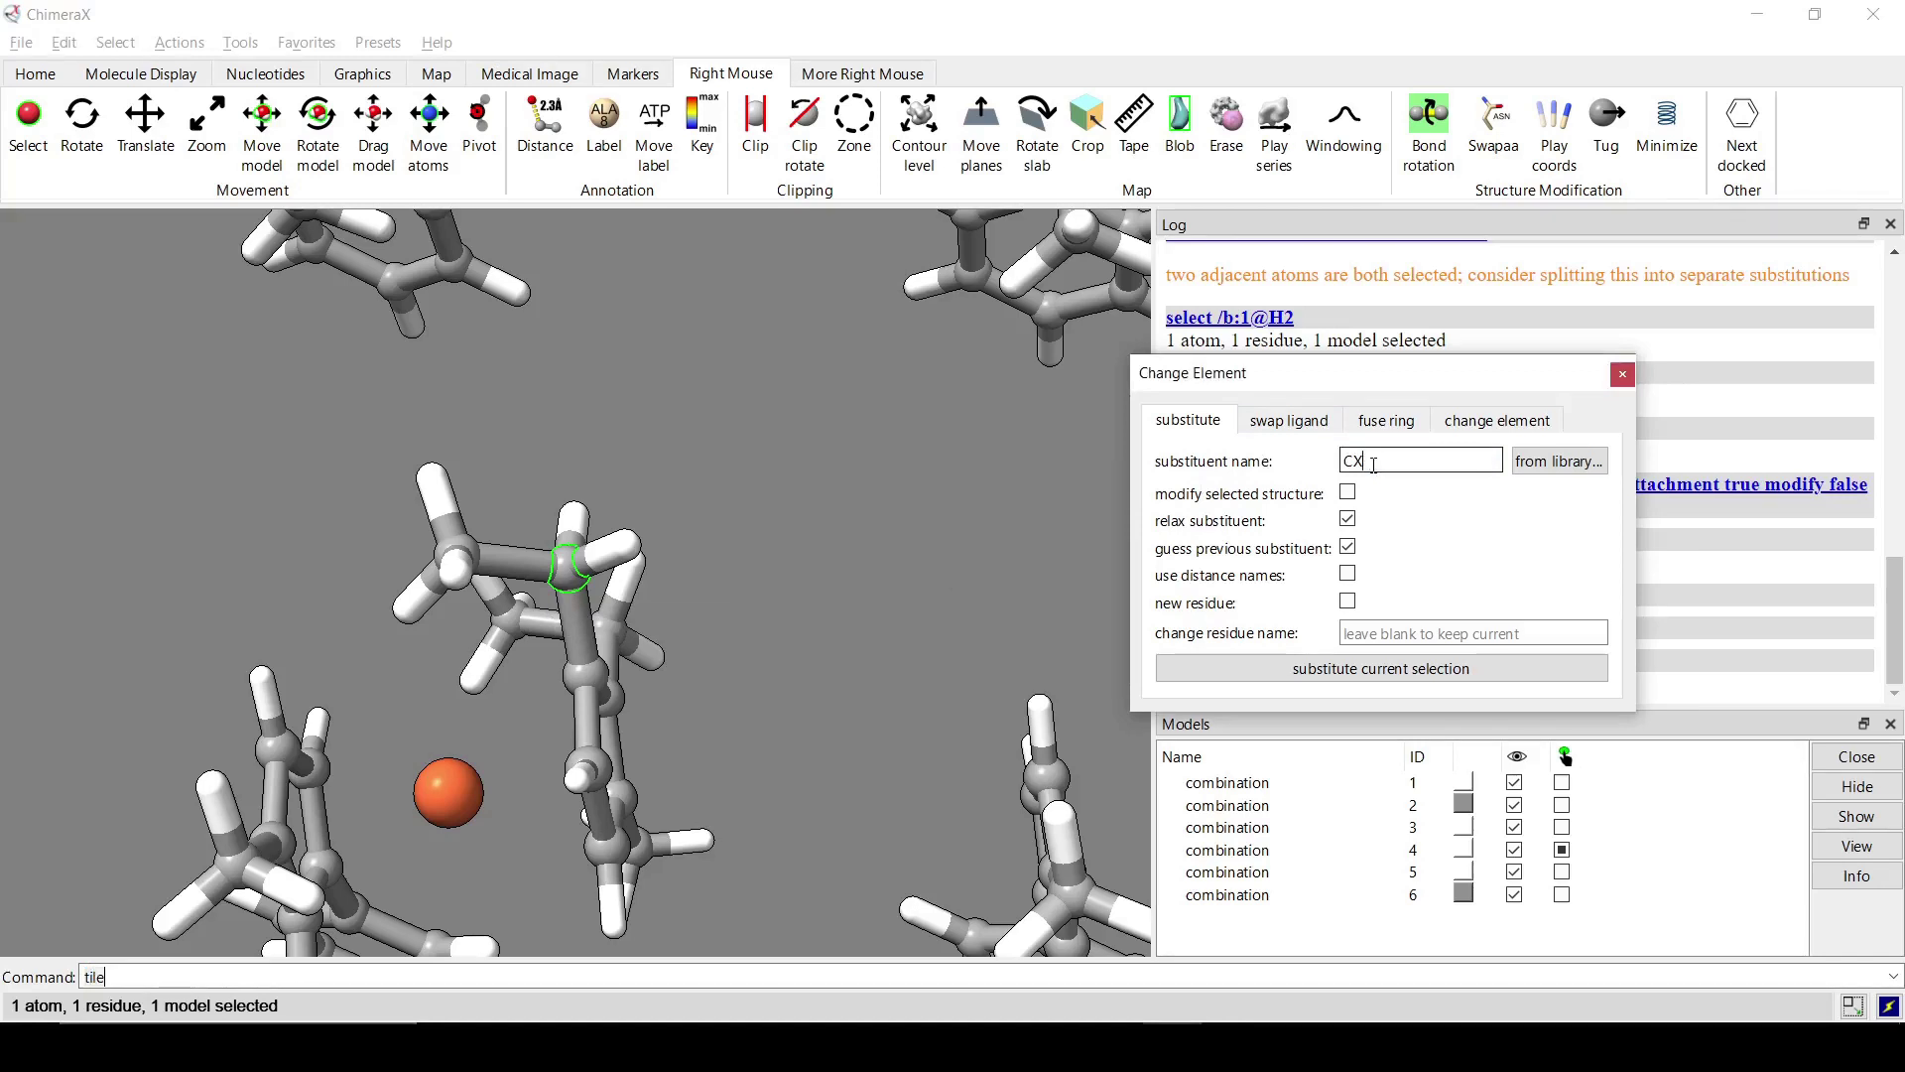
text(3)
click(1409, 618)
click(1270, 676)
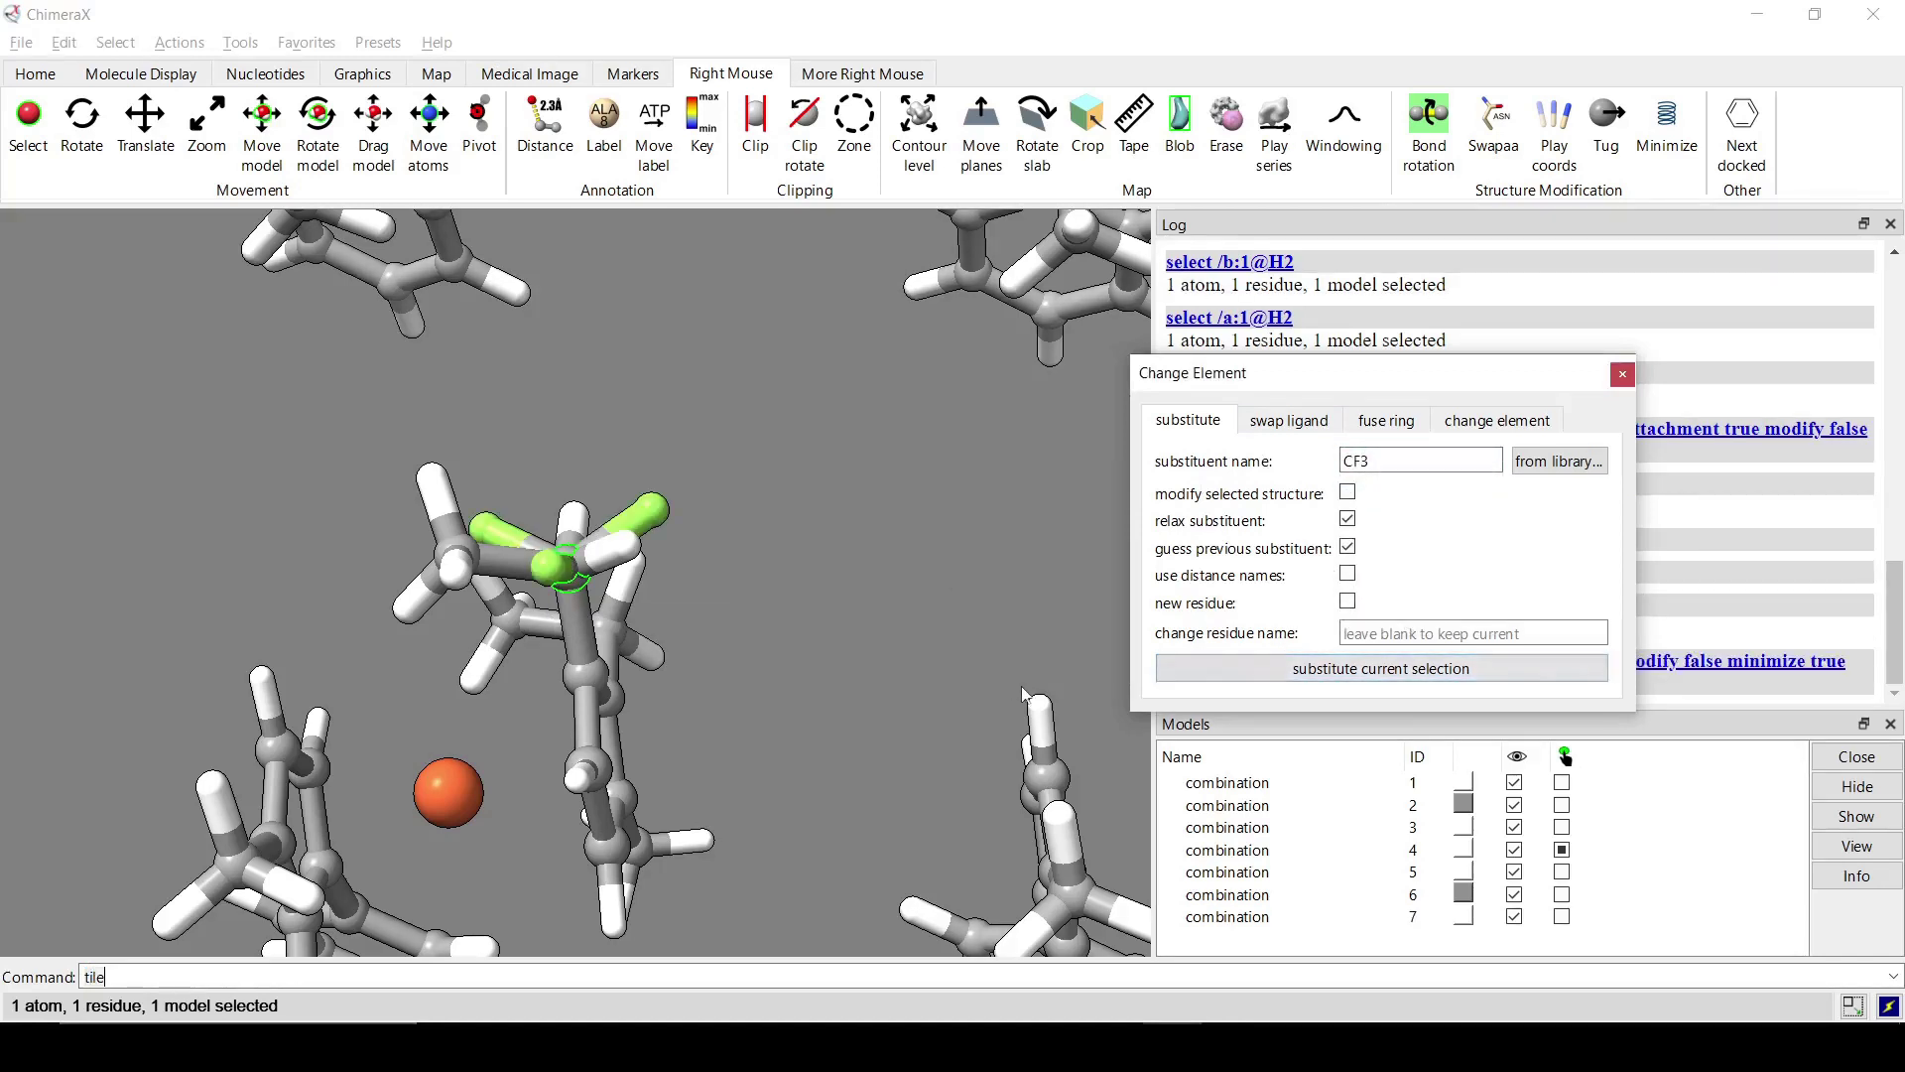
Turn on modify selected structure and close the stray CF3 model
click(1348, 492)
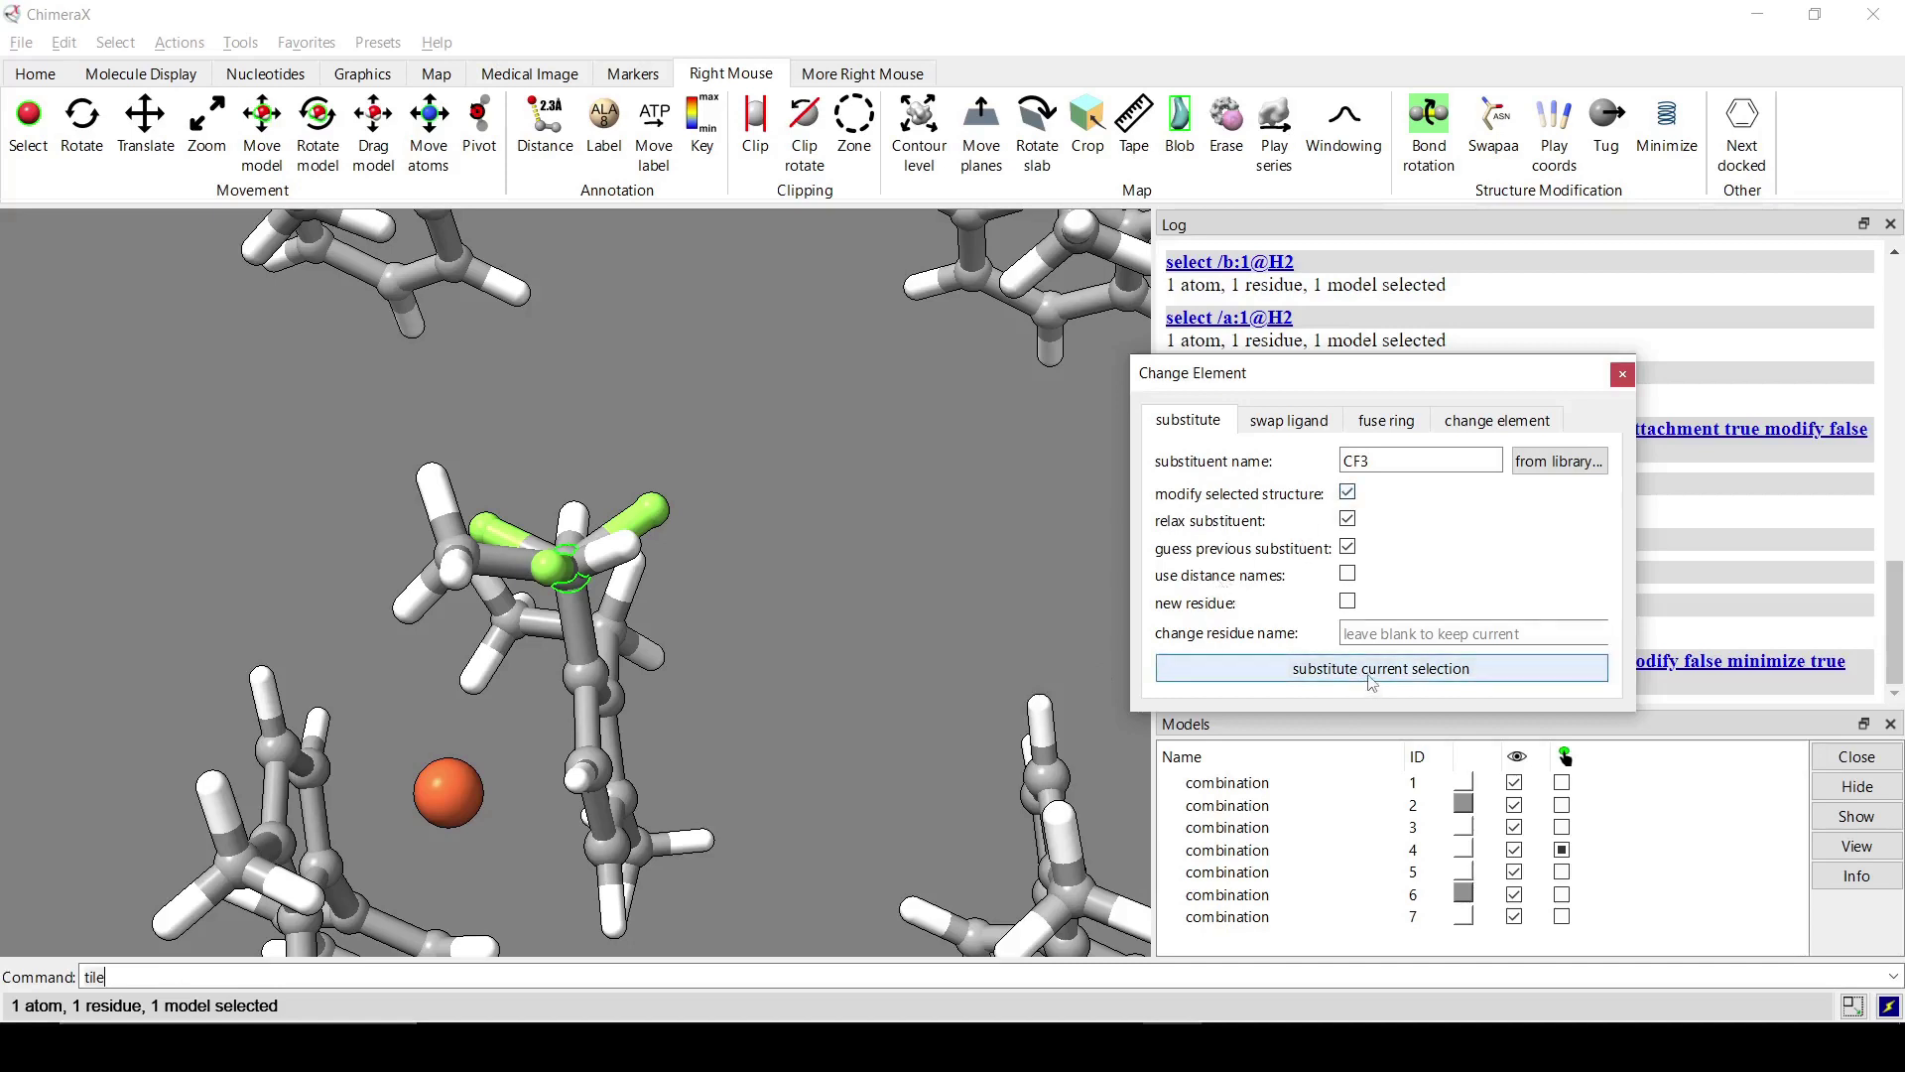
click(1401, 920)
click(1856, 756)
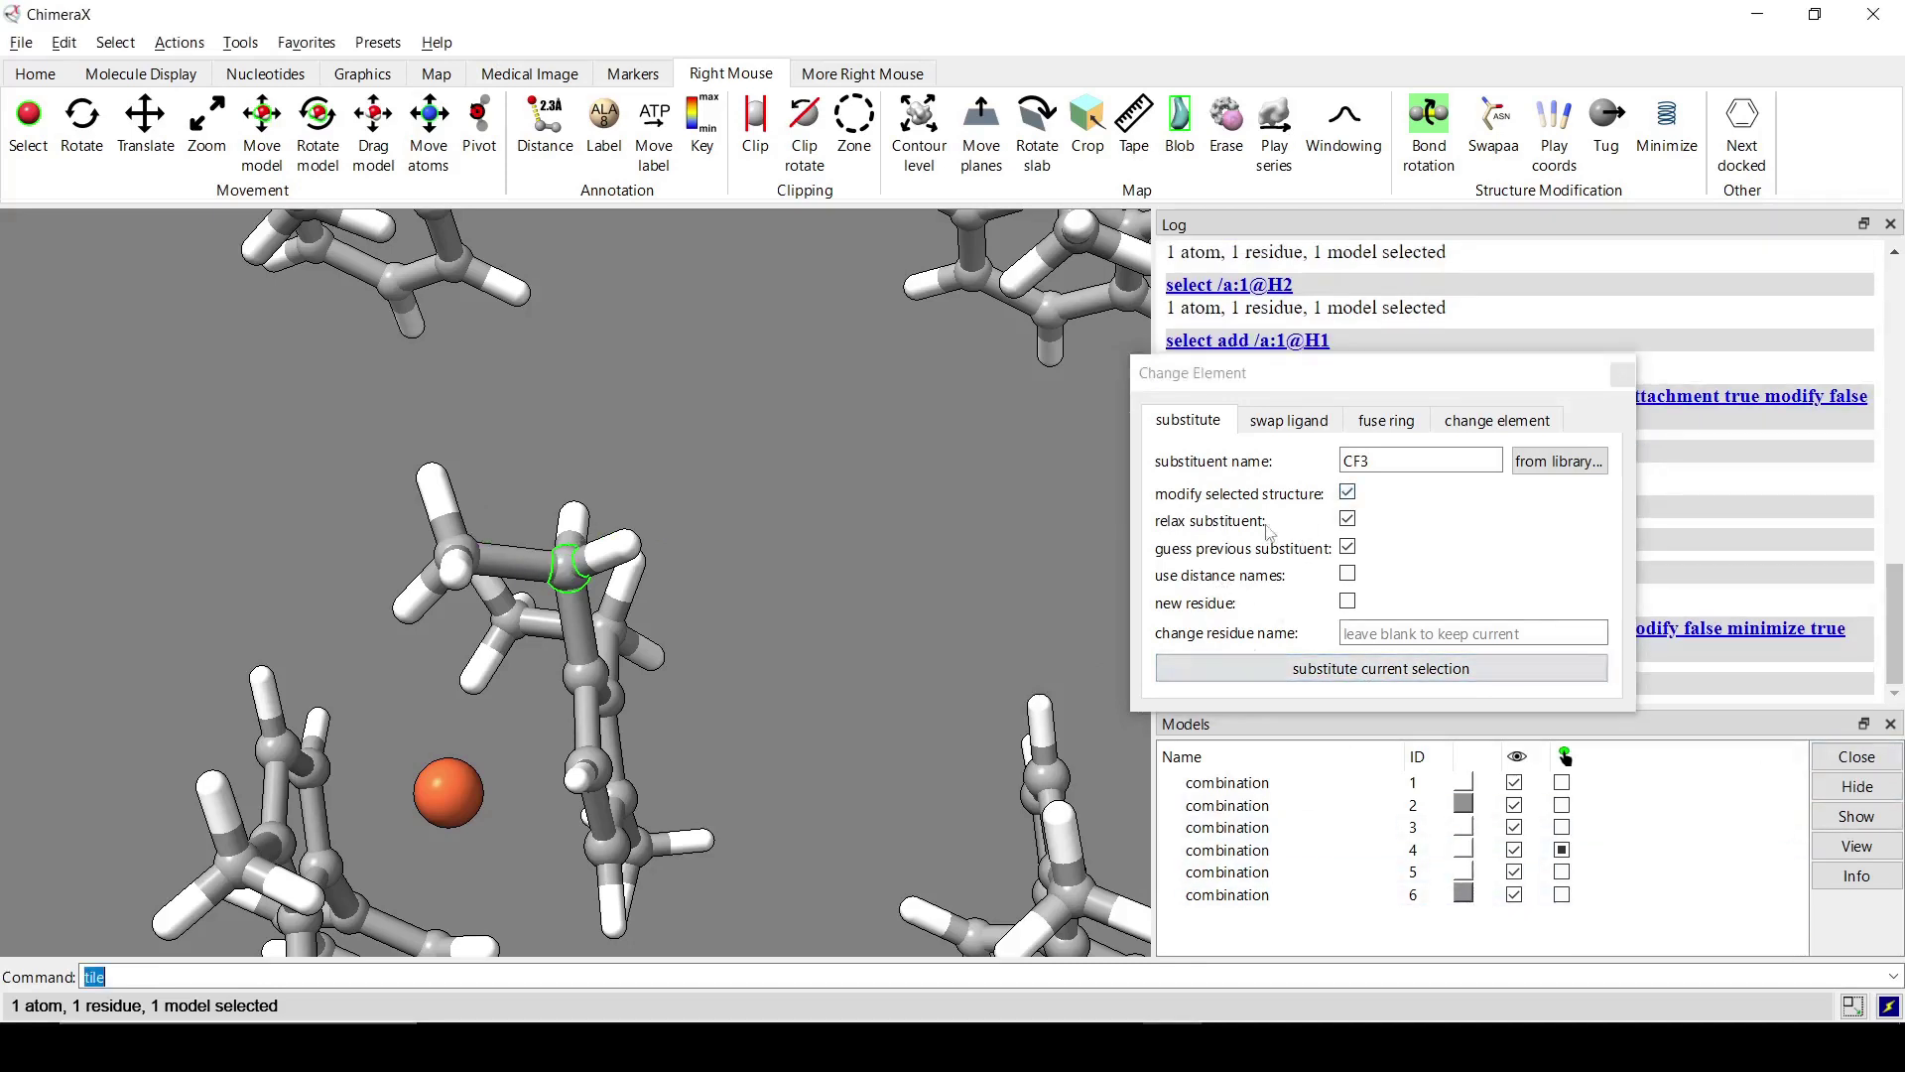
click(1360, 672)
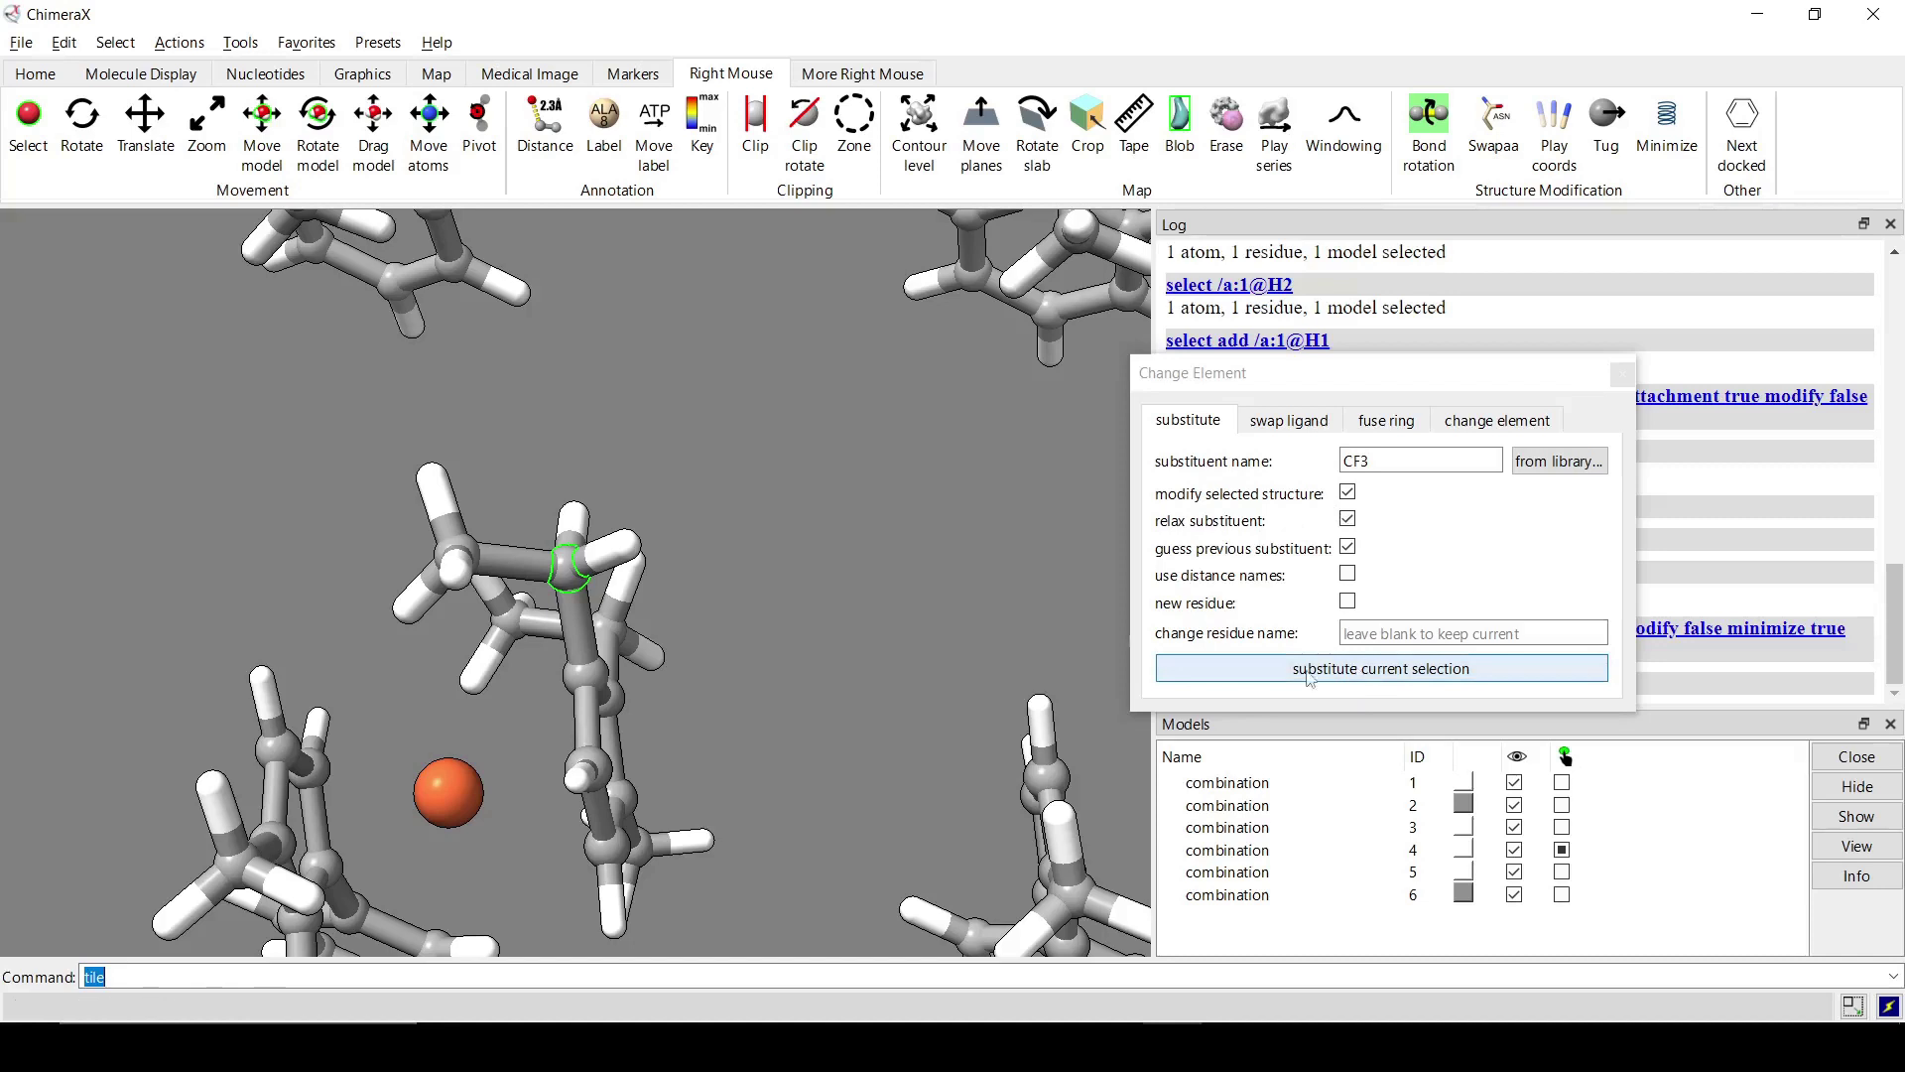
Replace the chosen ring hydrogen with CF3 directly in the structure
drag(605, 635, 537, 564)
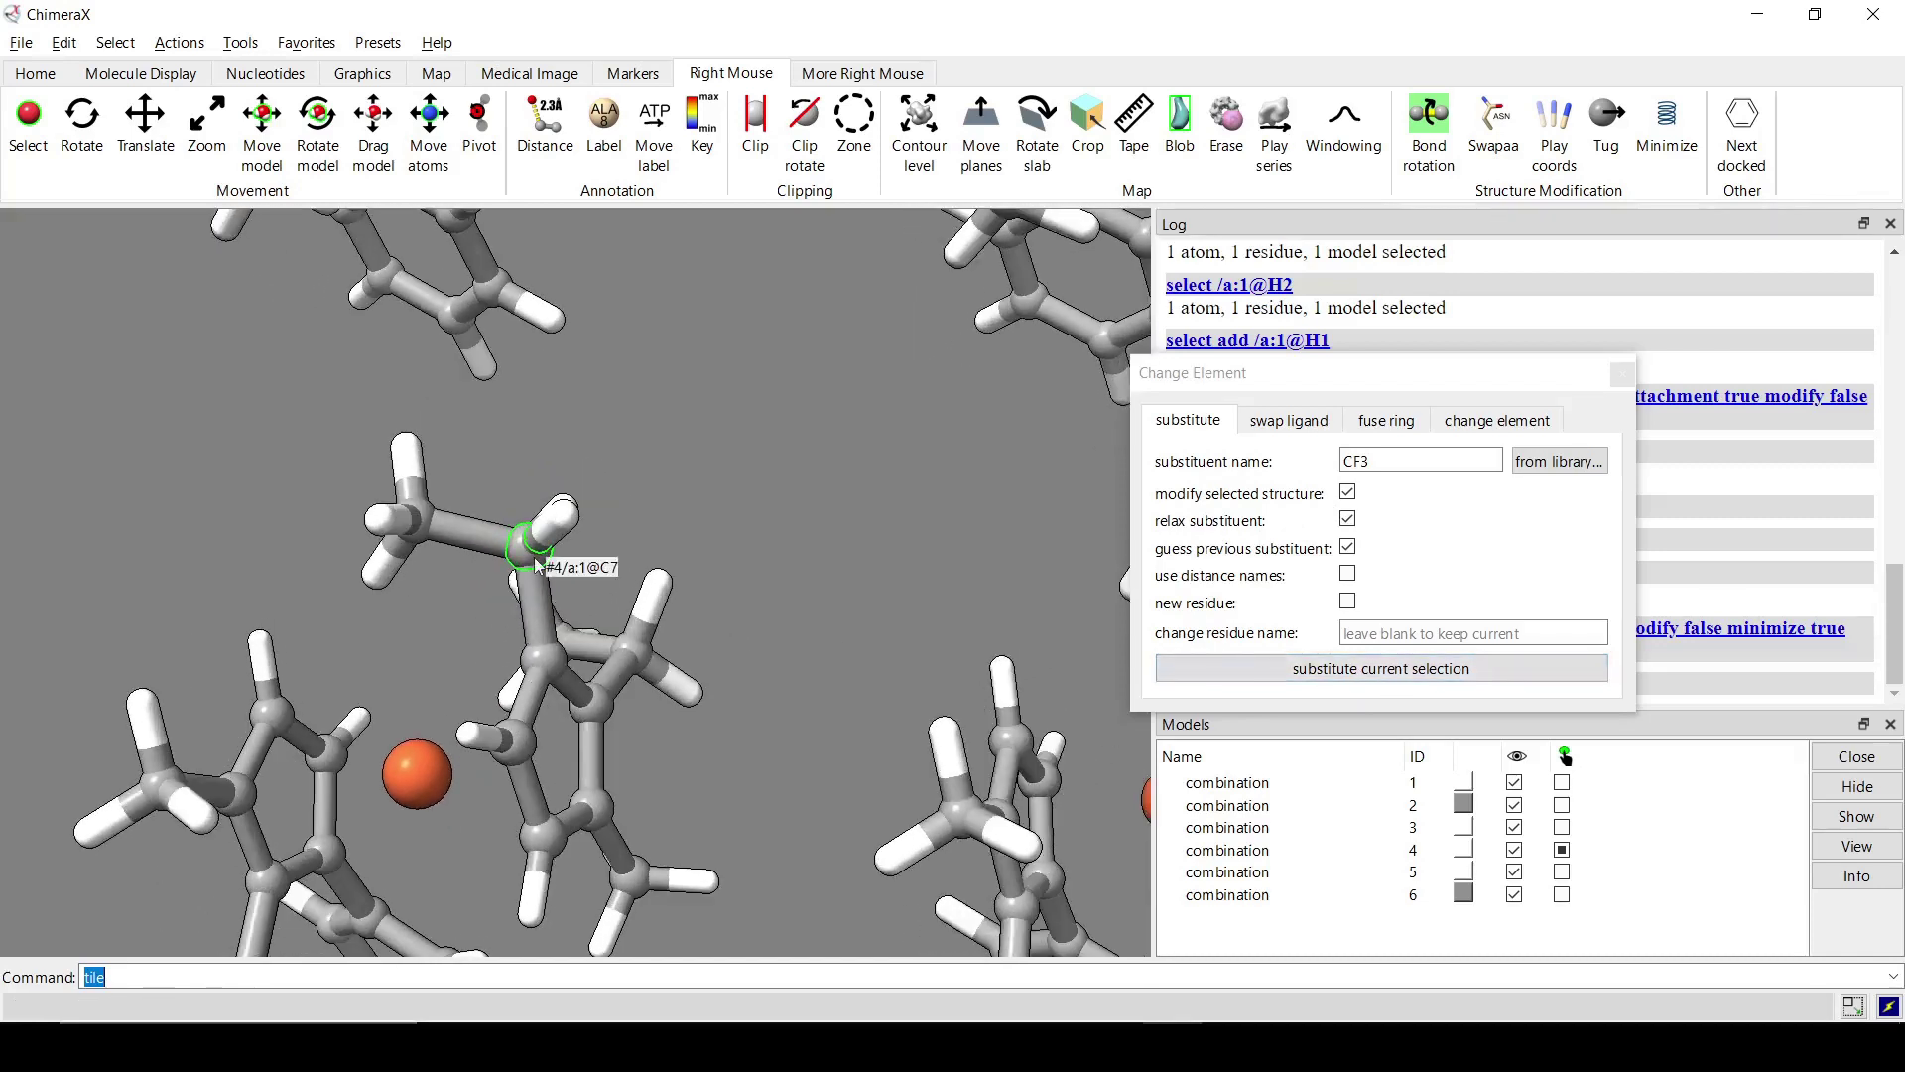
drag(804, 660, 754, 596)
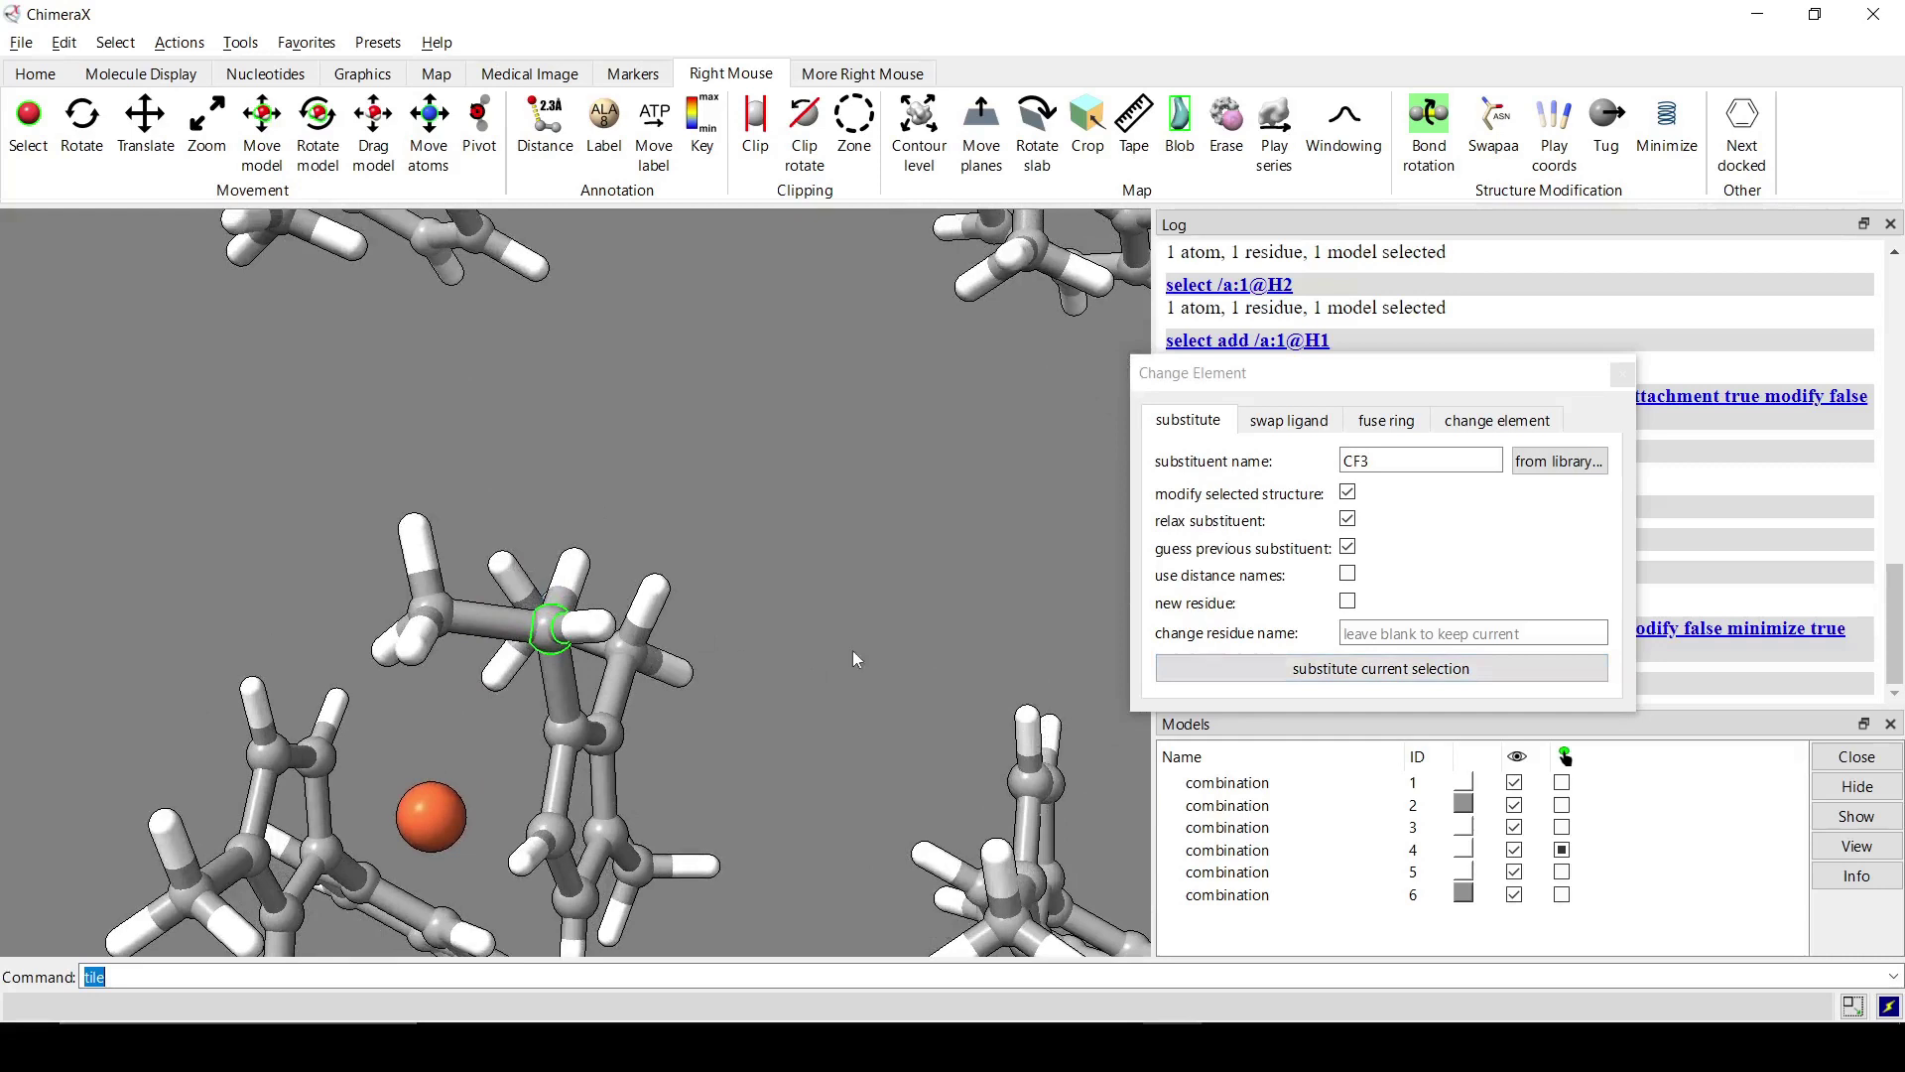
click(1266, 680)
drag(635, 635, 595, 588)
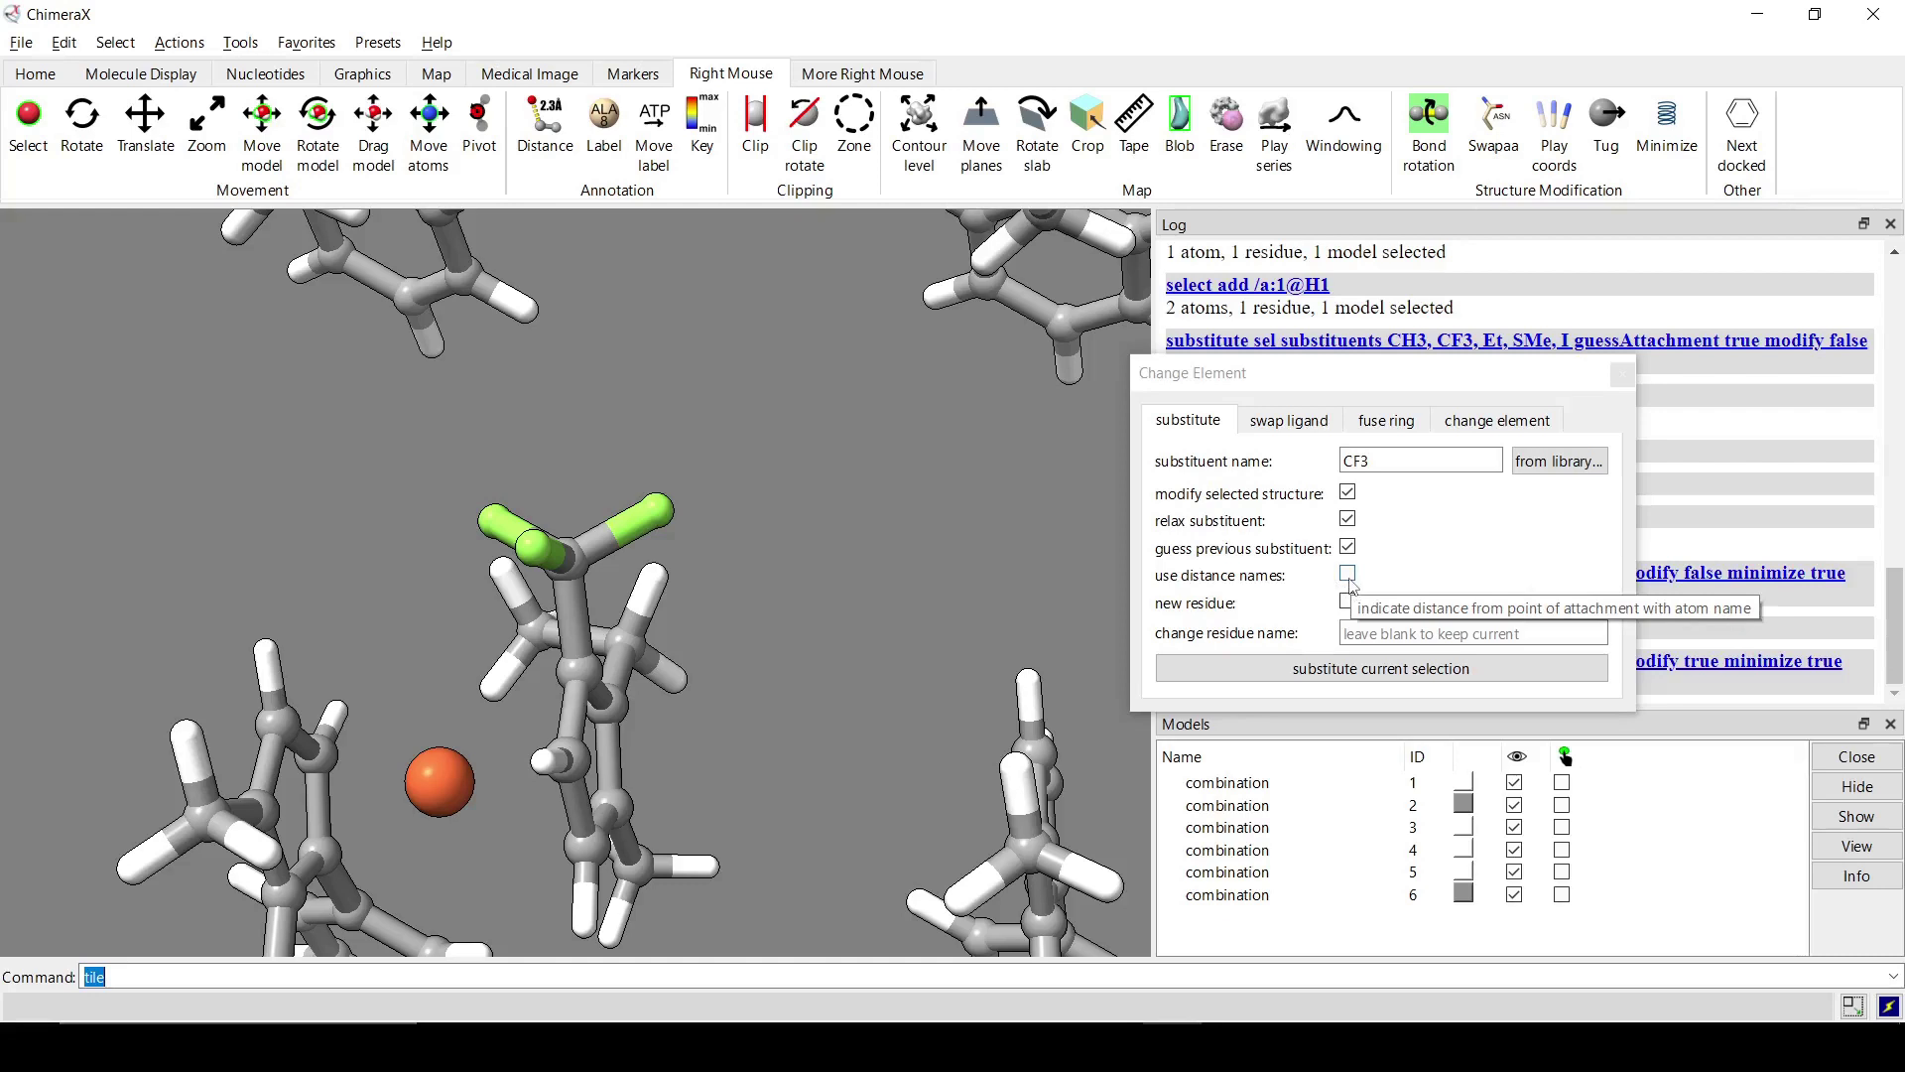
scroll(809, 486, down, 5)
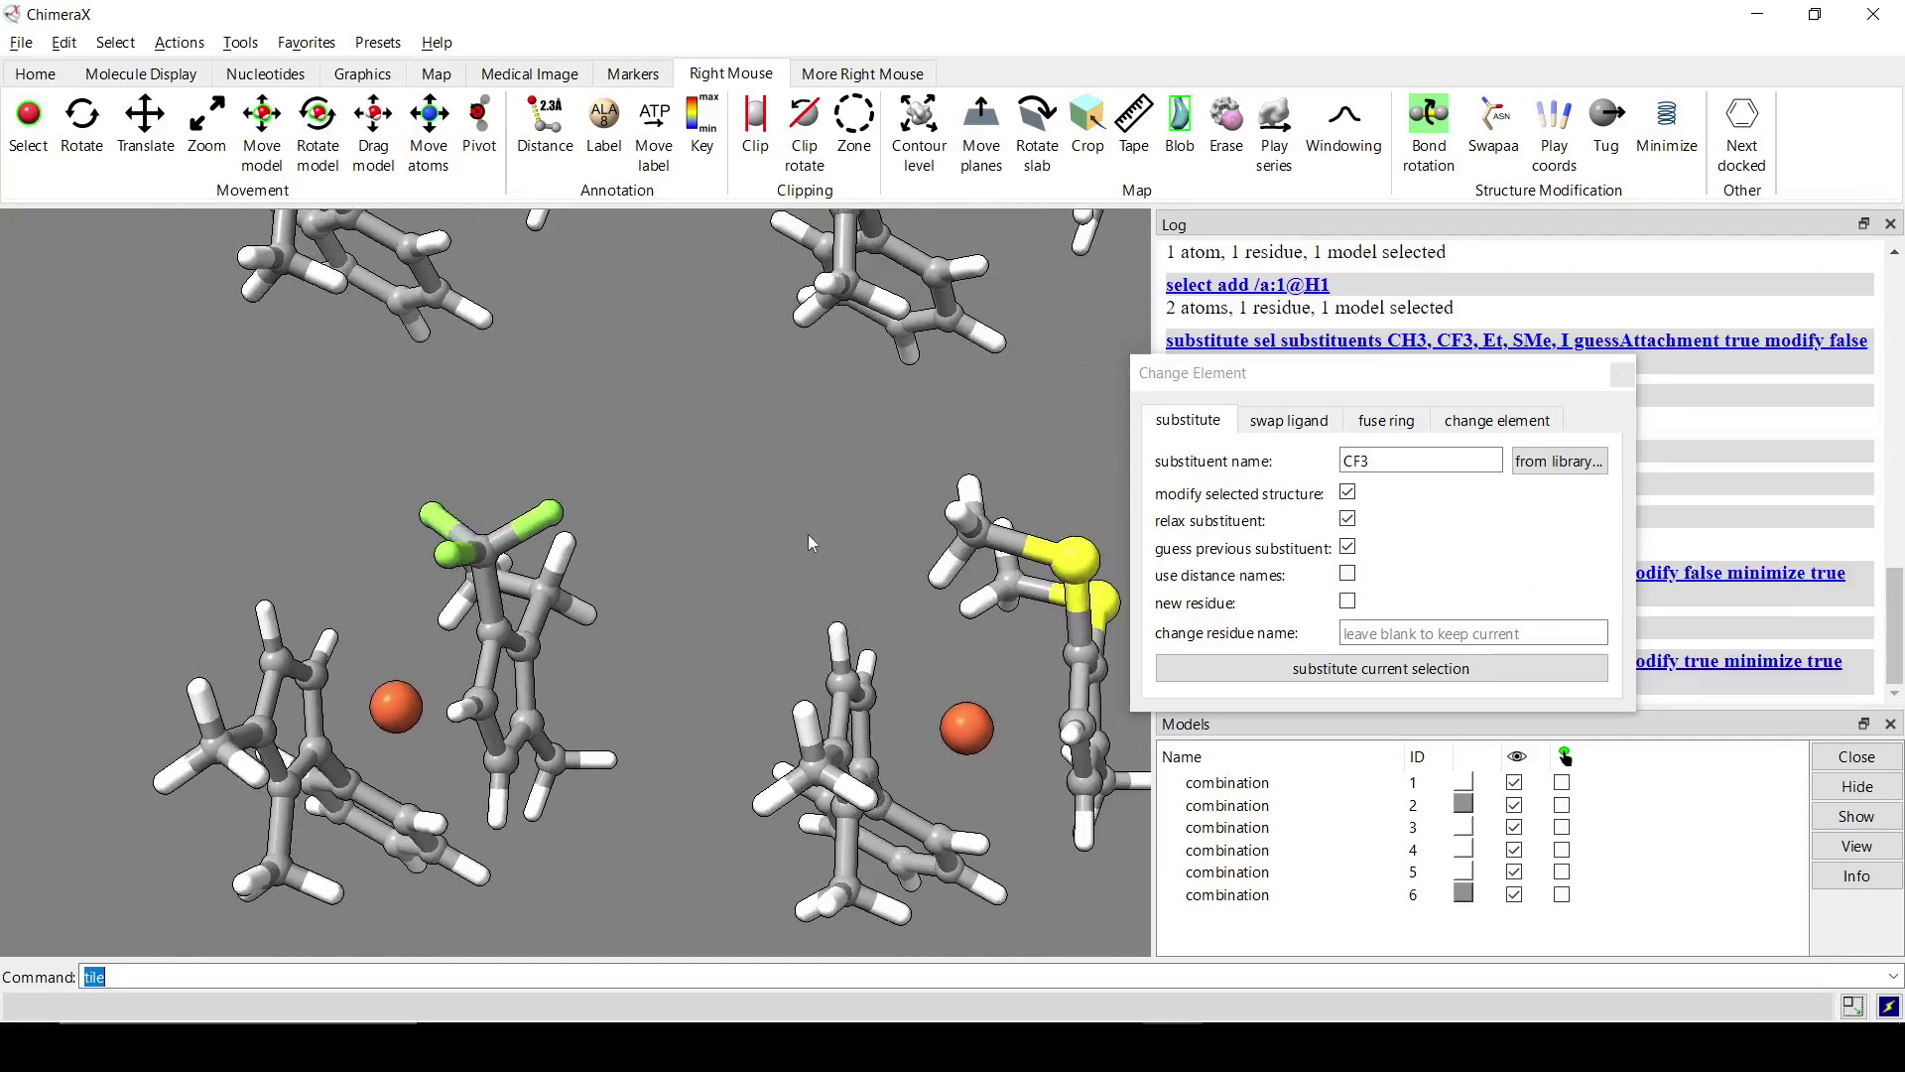
mouse_move(556, 525)
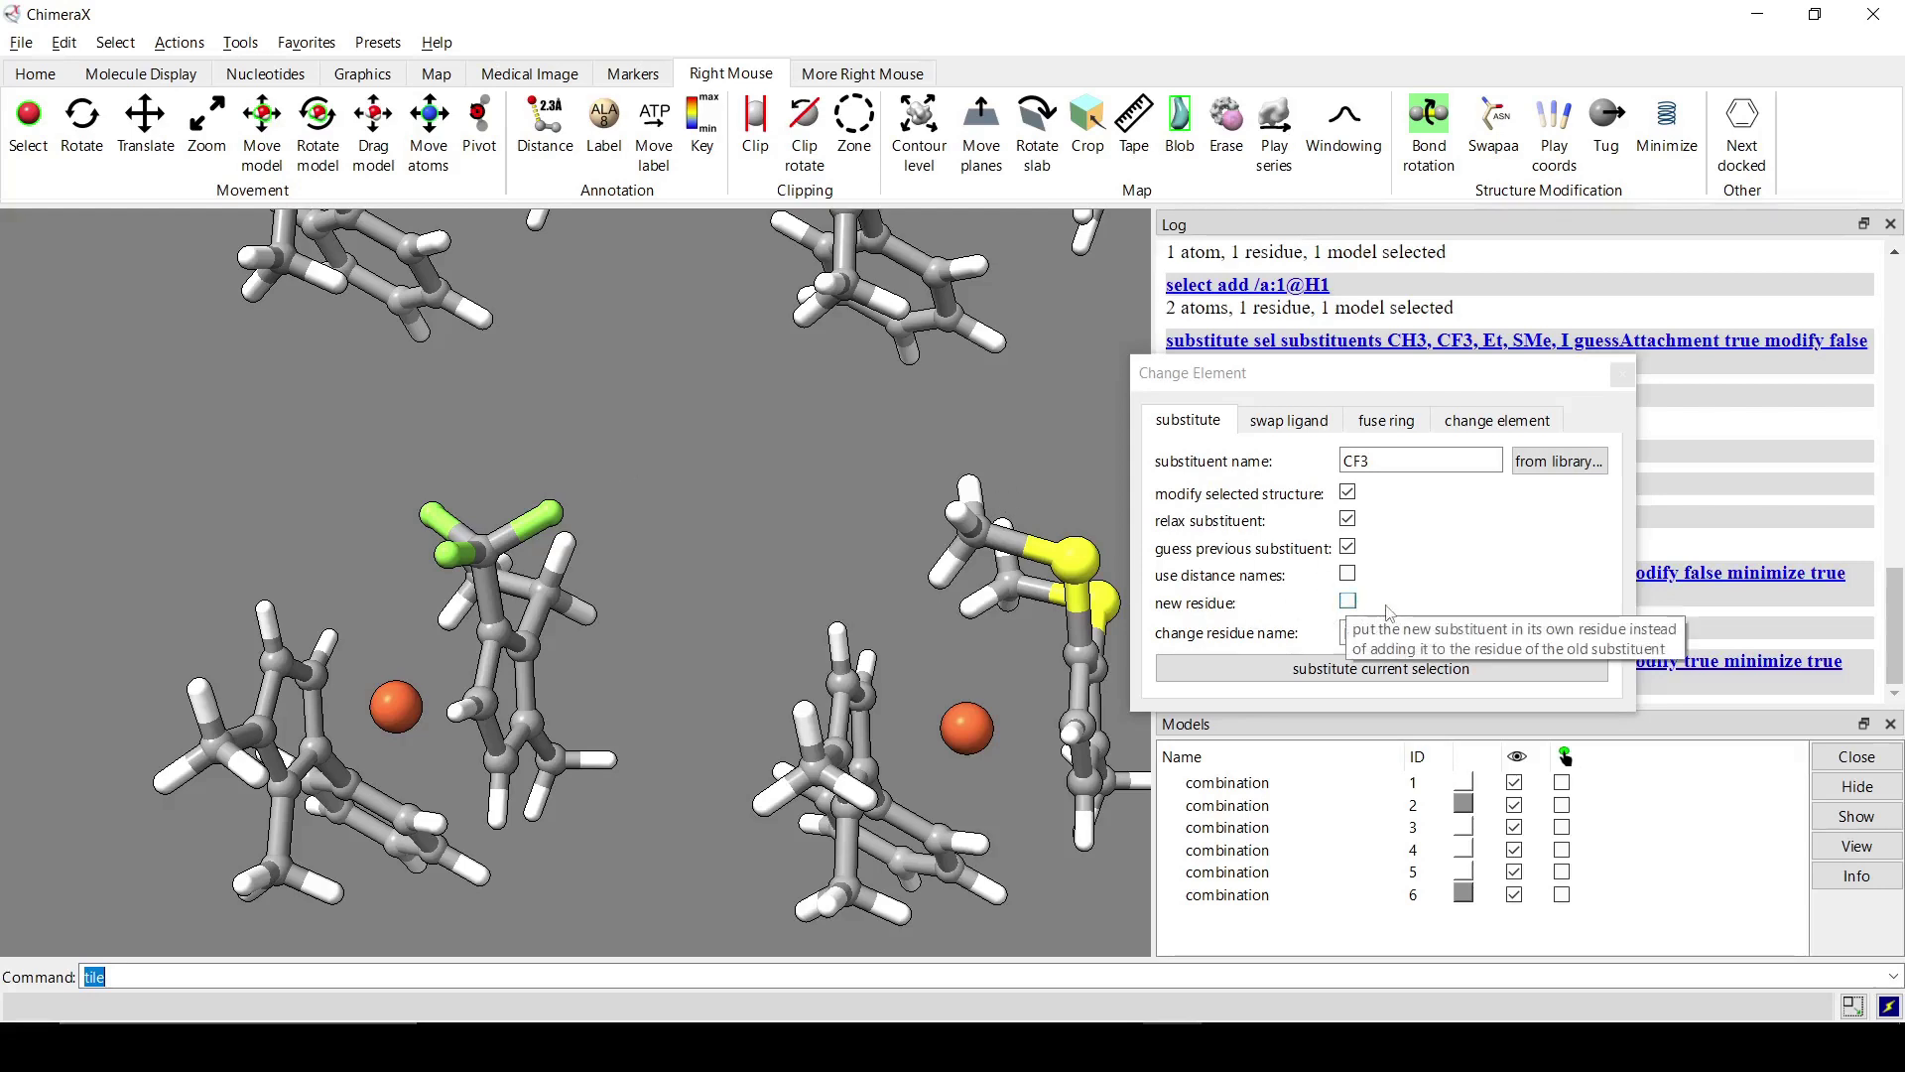
mouse_move(490, 569)
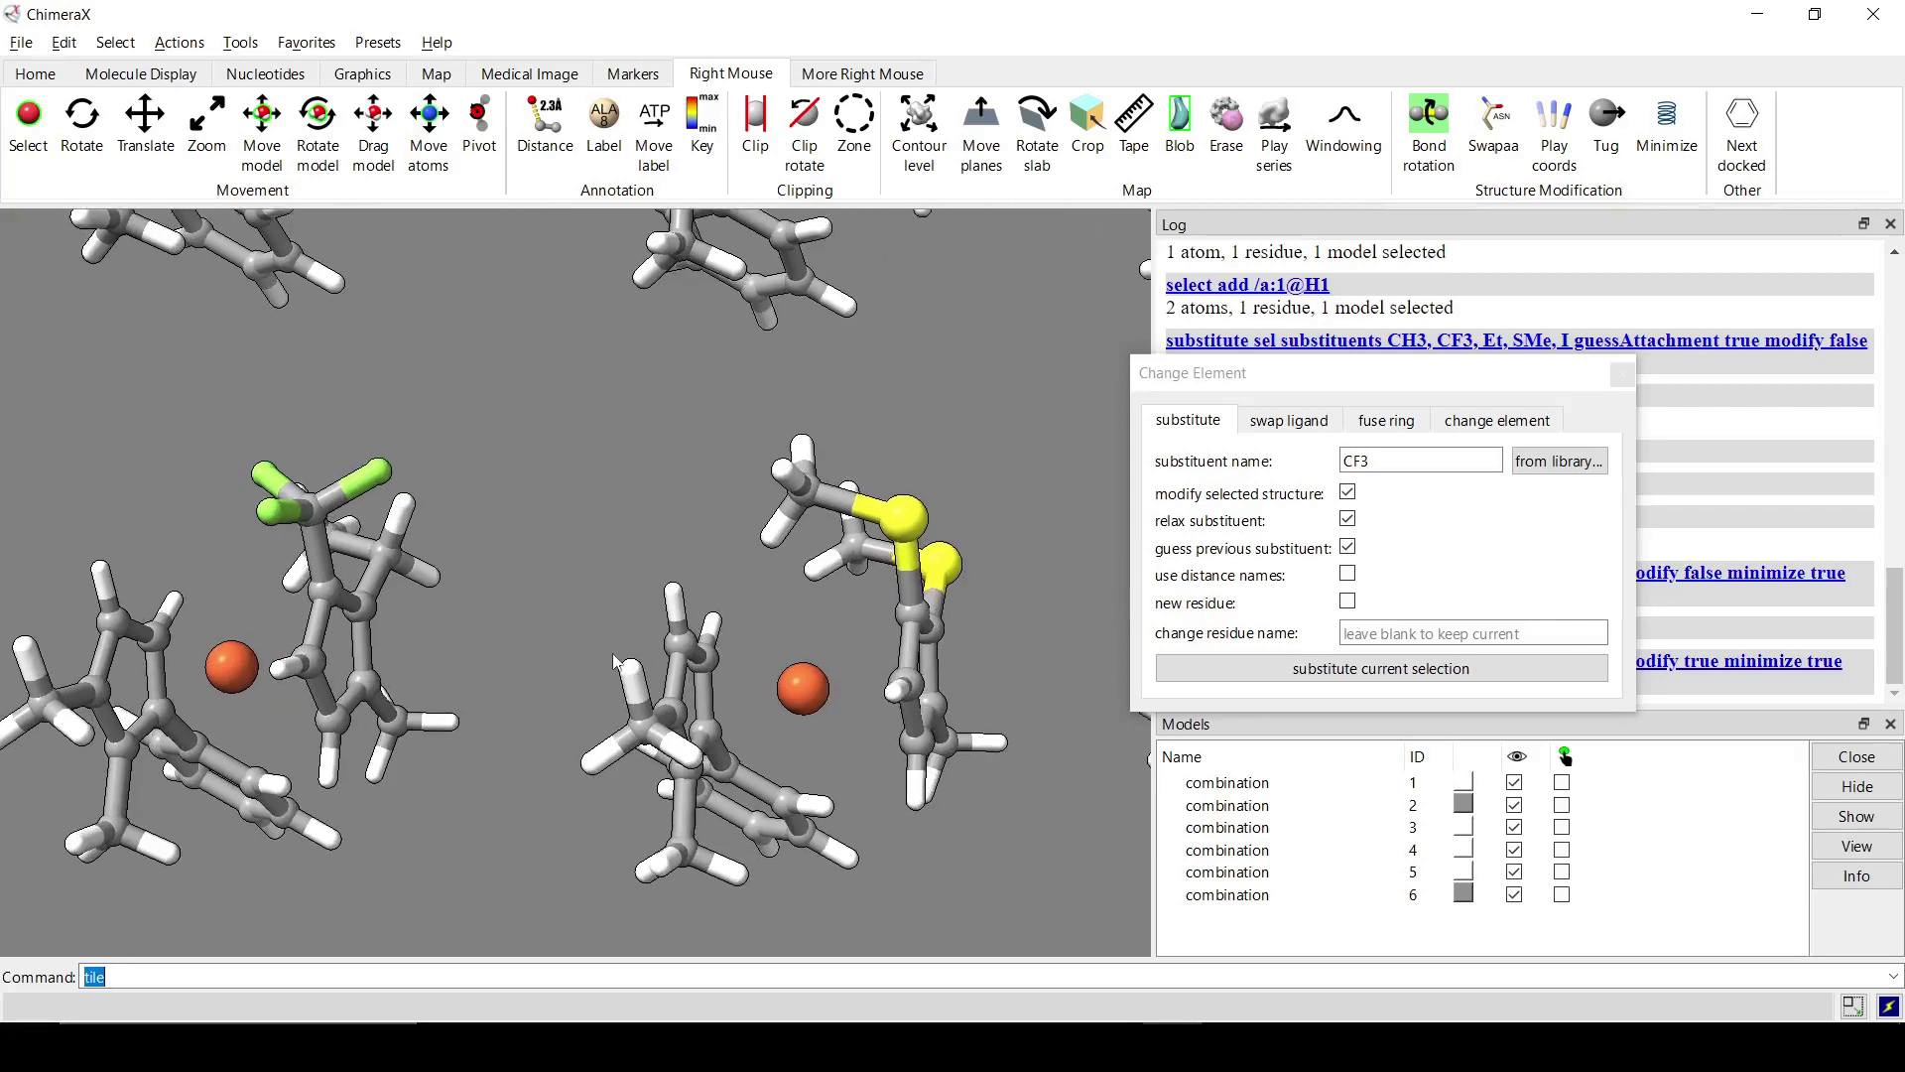
middle_drag(615, 662, 659, 674)
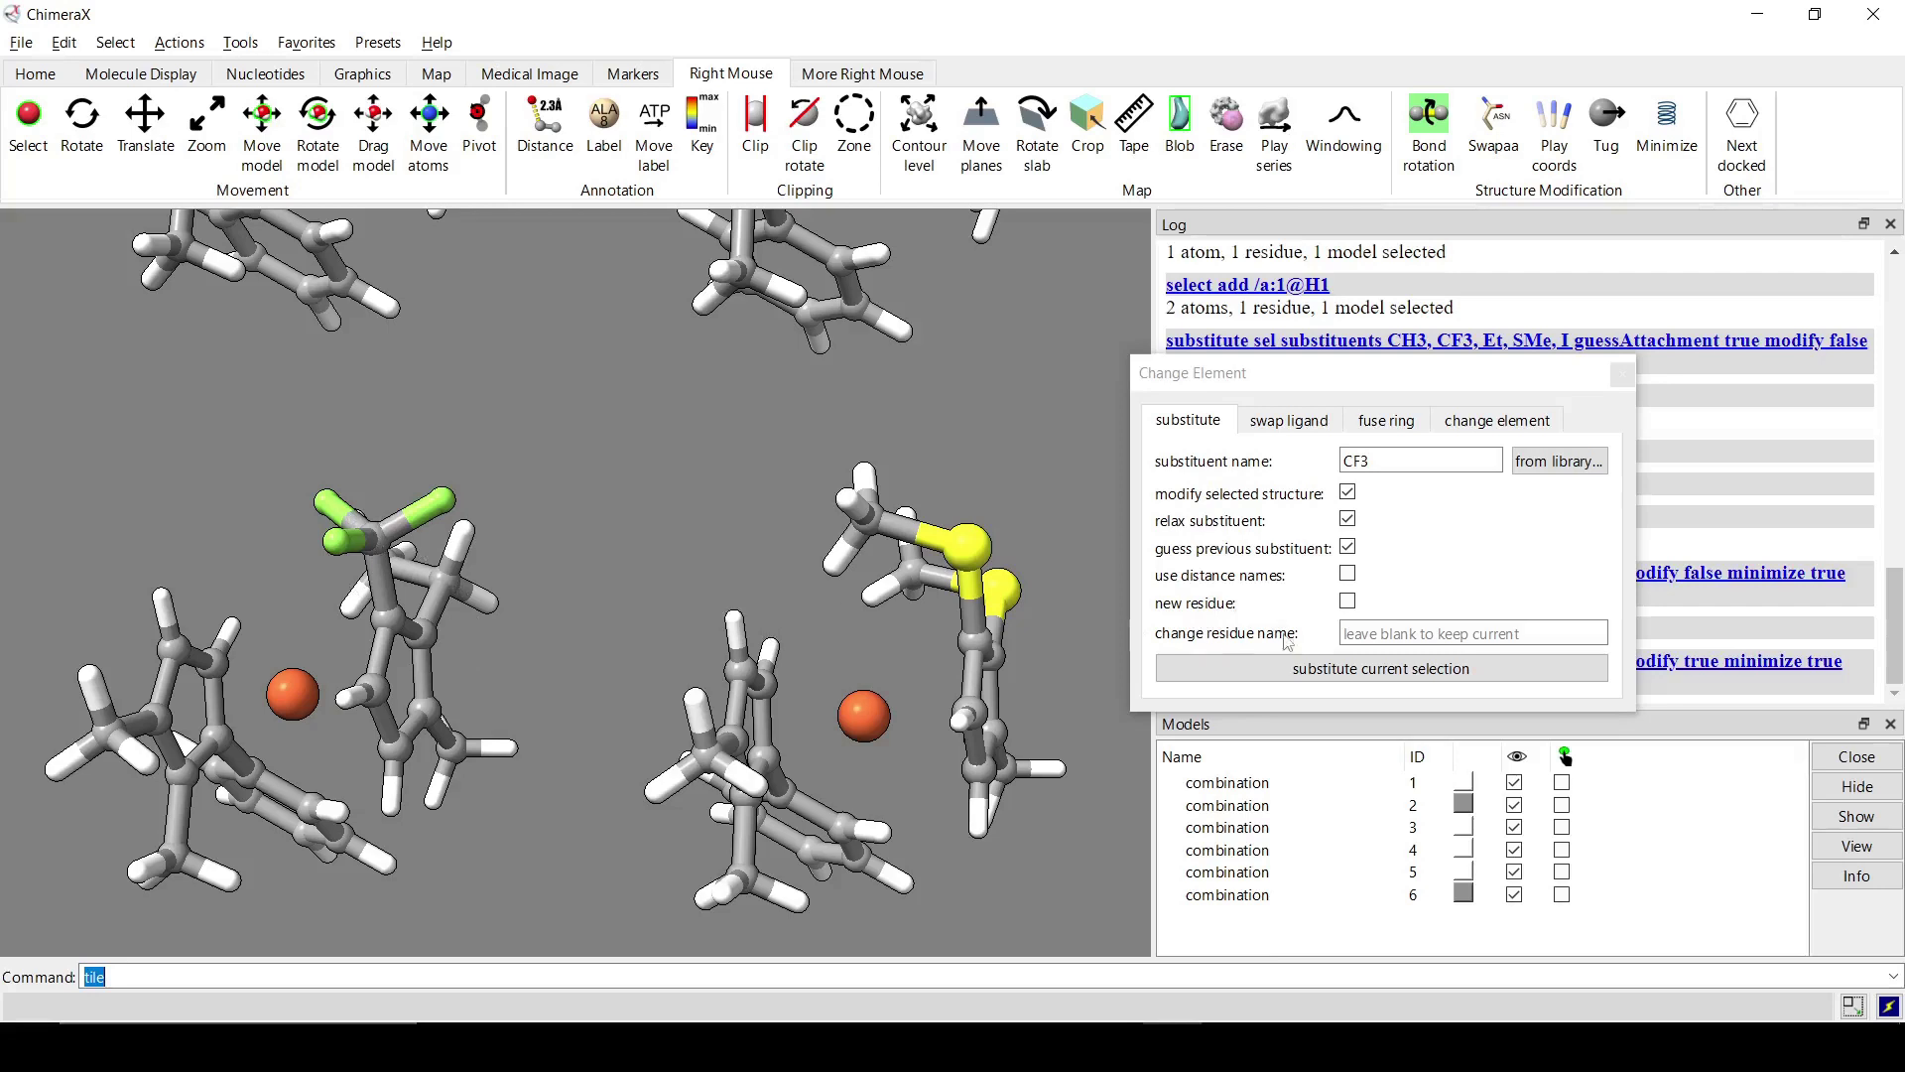
click(1351, 633)
drag(1204, 380, 891, 432)
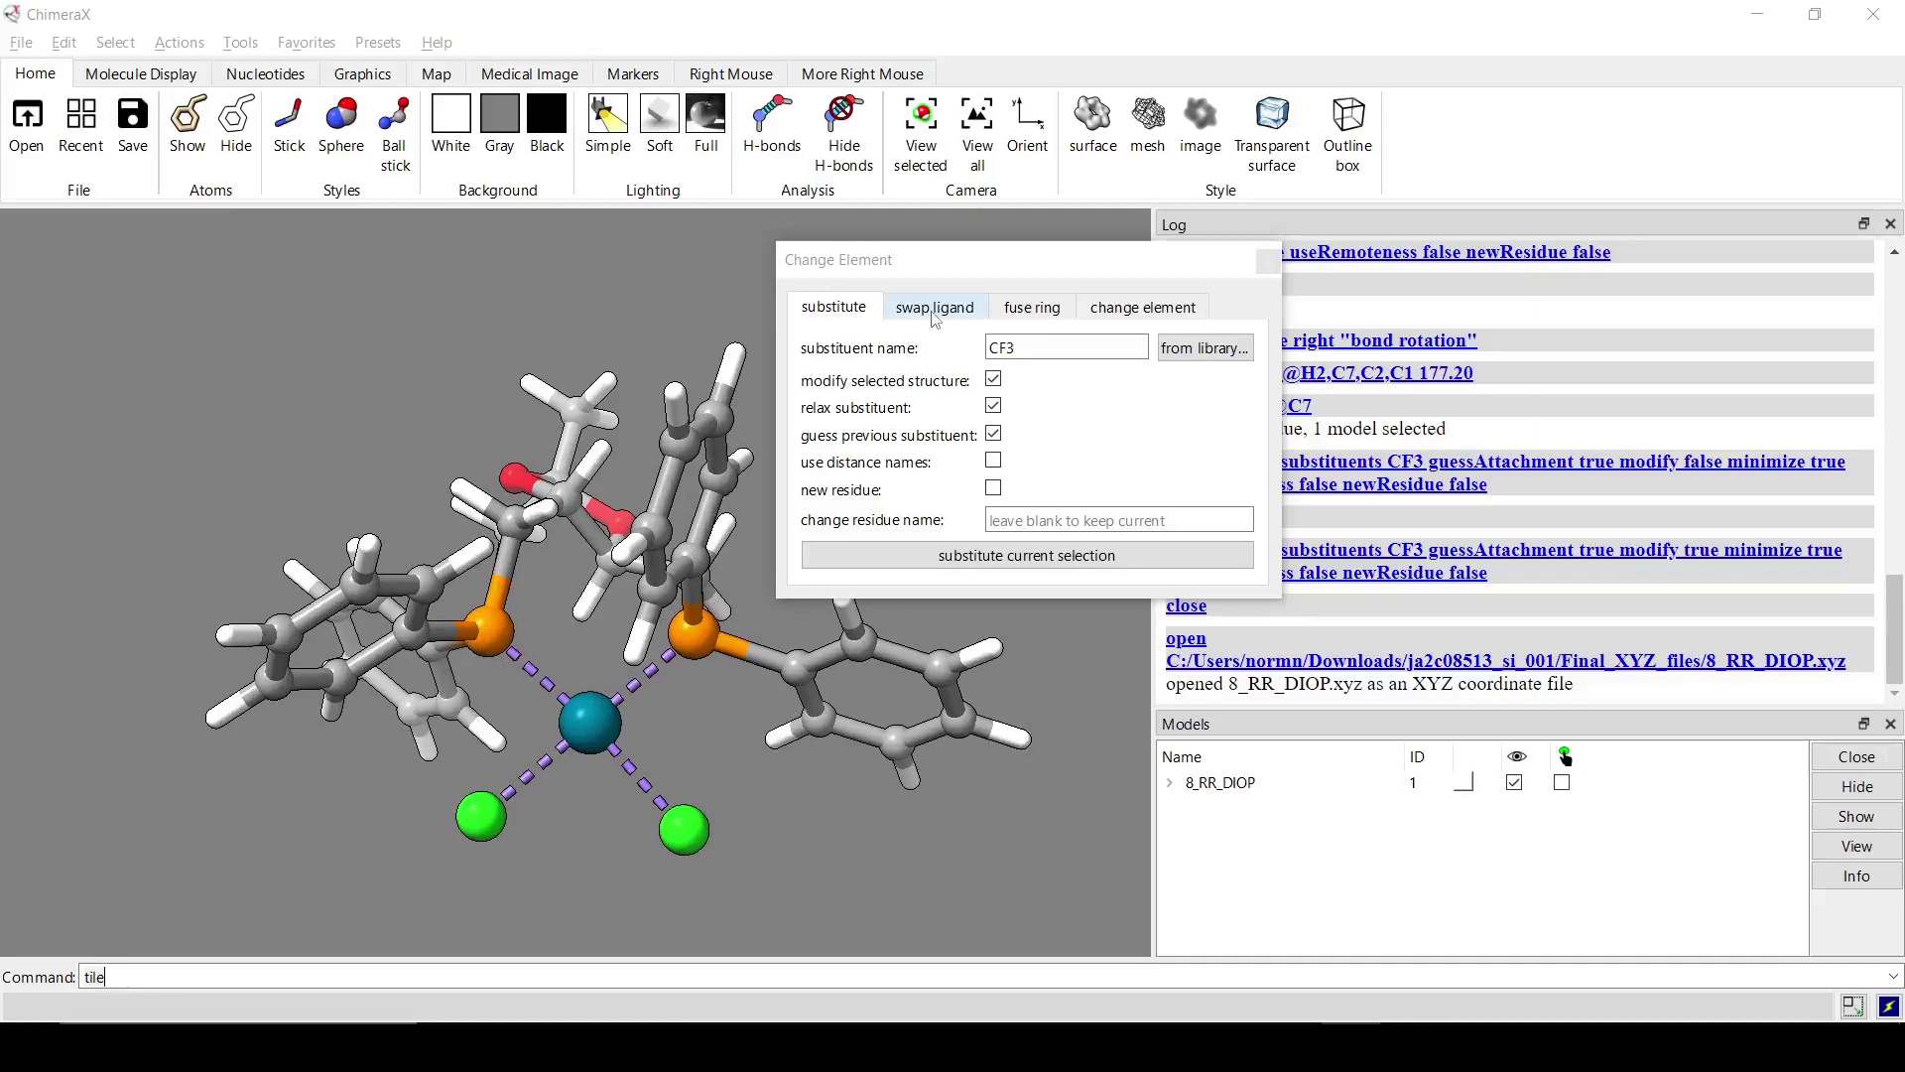
Switch to ligand swapping and open the ligand library with an enlarged list
click(934, 307)
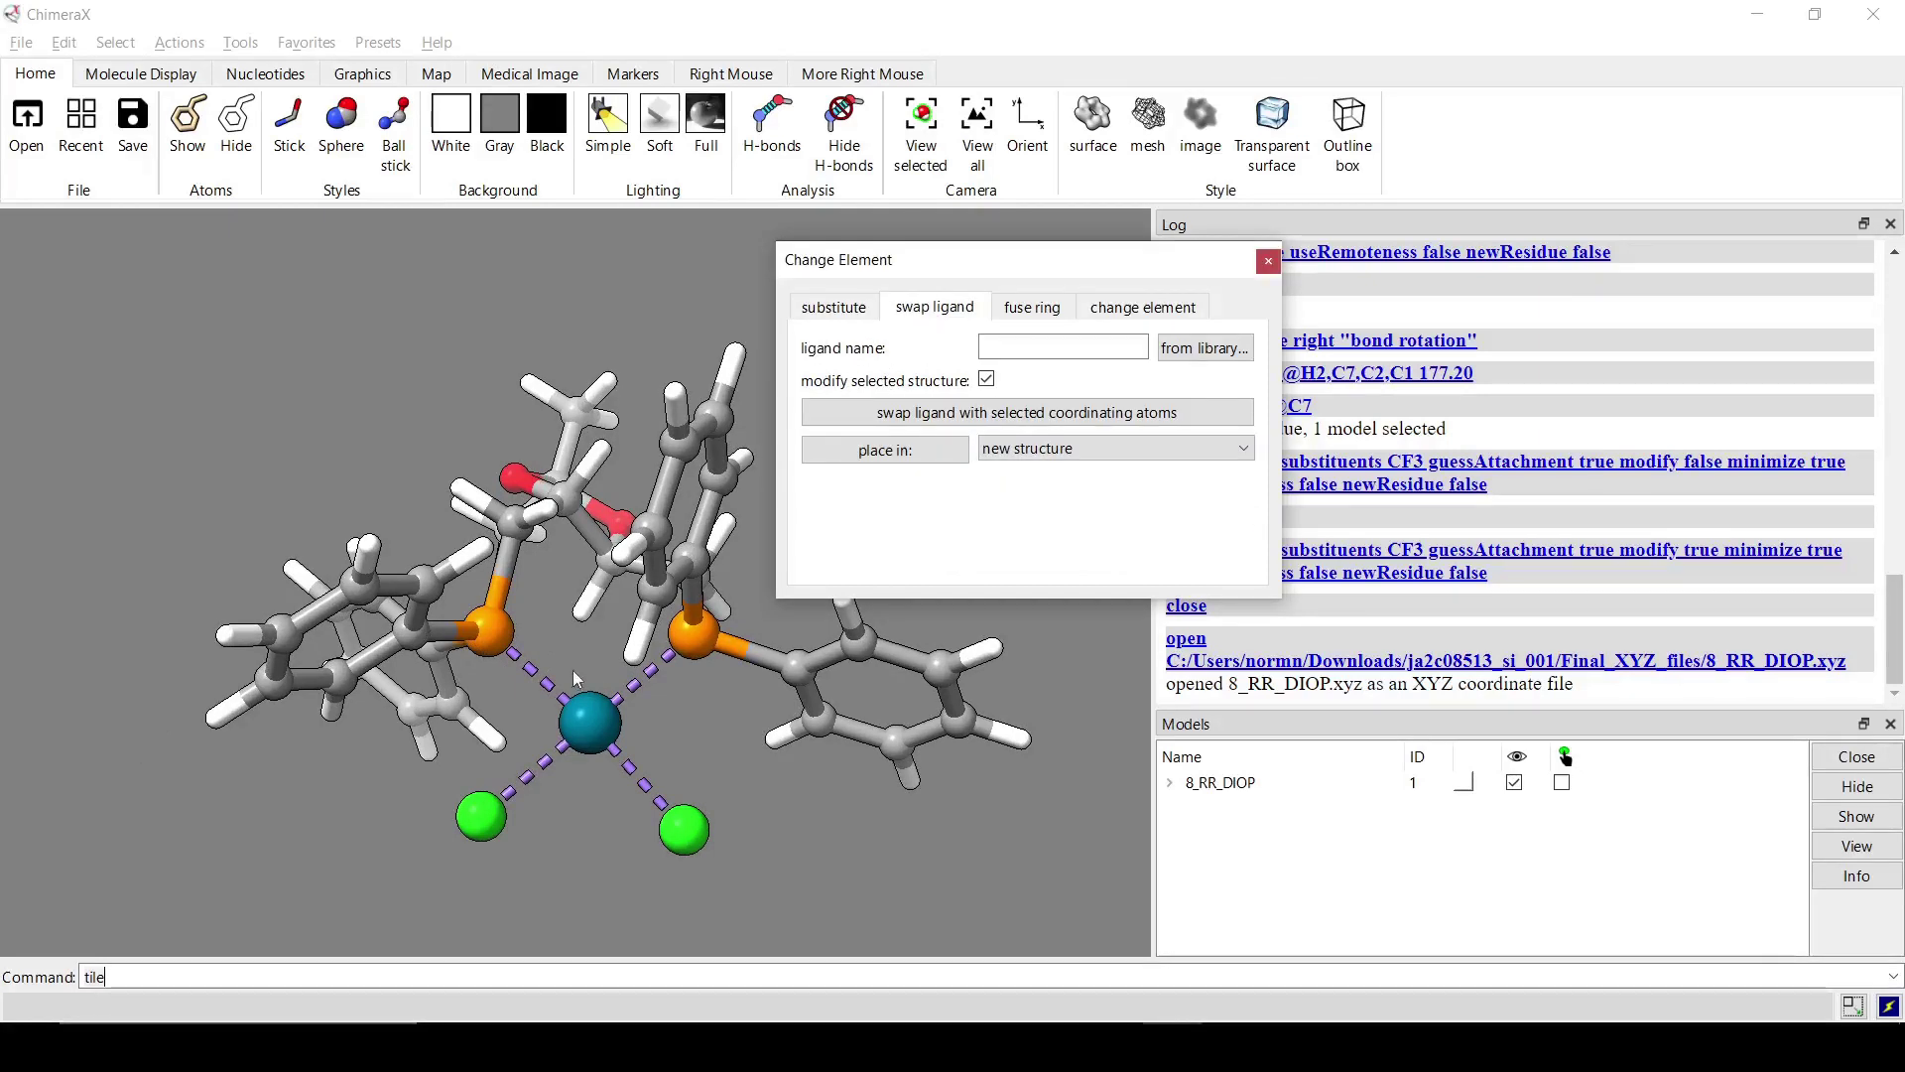
mouse_move(574, 670)
mouse_down()
mouse_move(610, 663)
mouse_move(592, 631)
mouse_move(593, 664)
mouse_up()
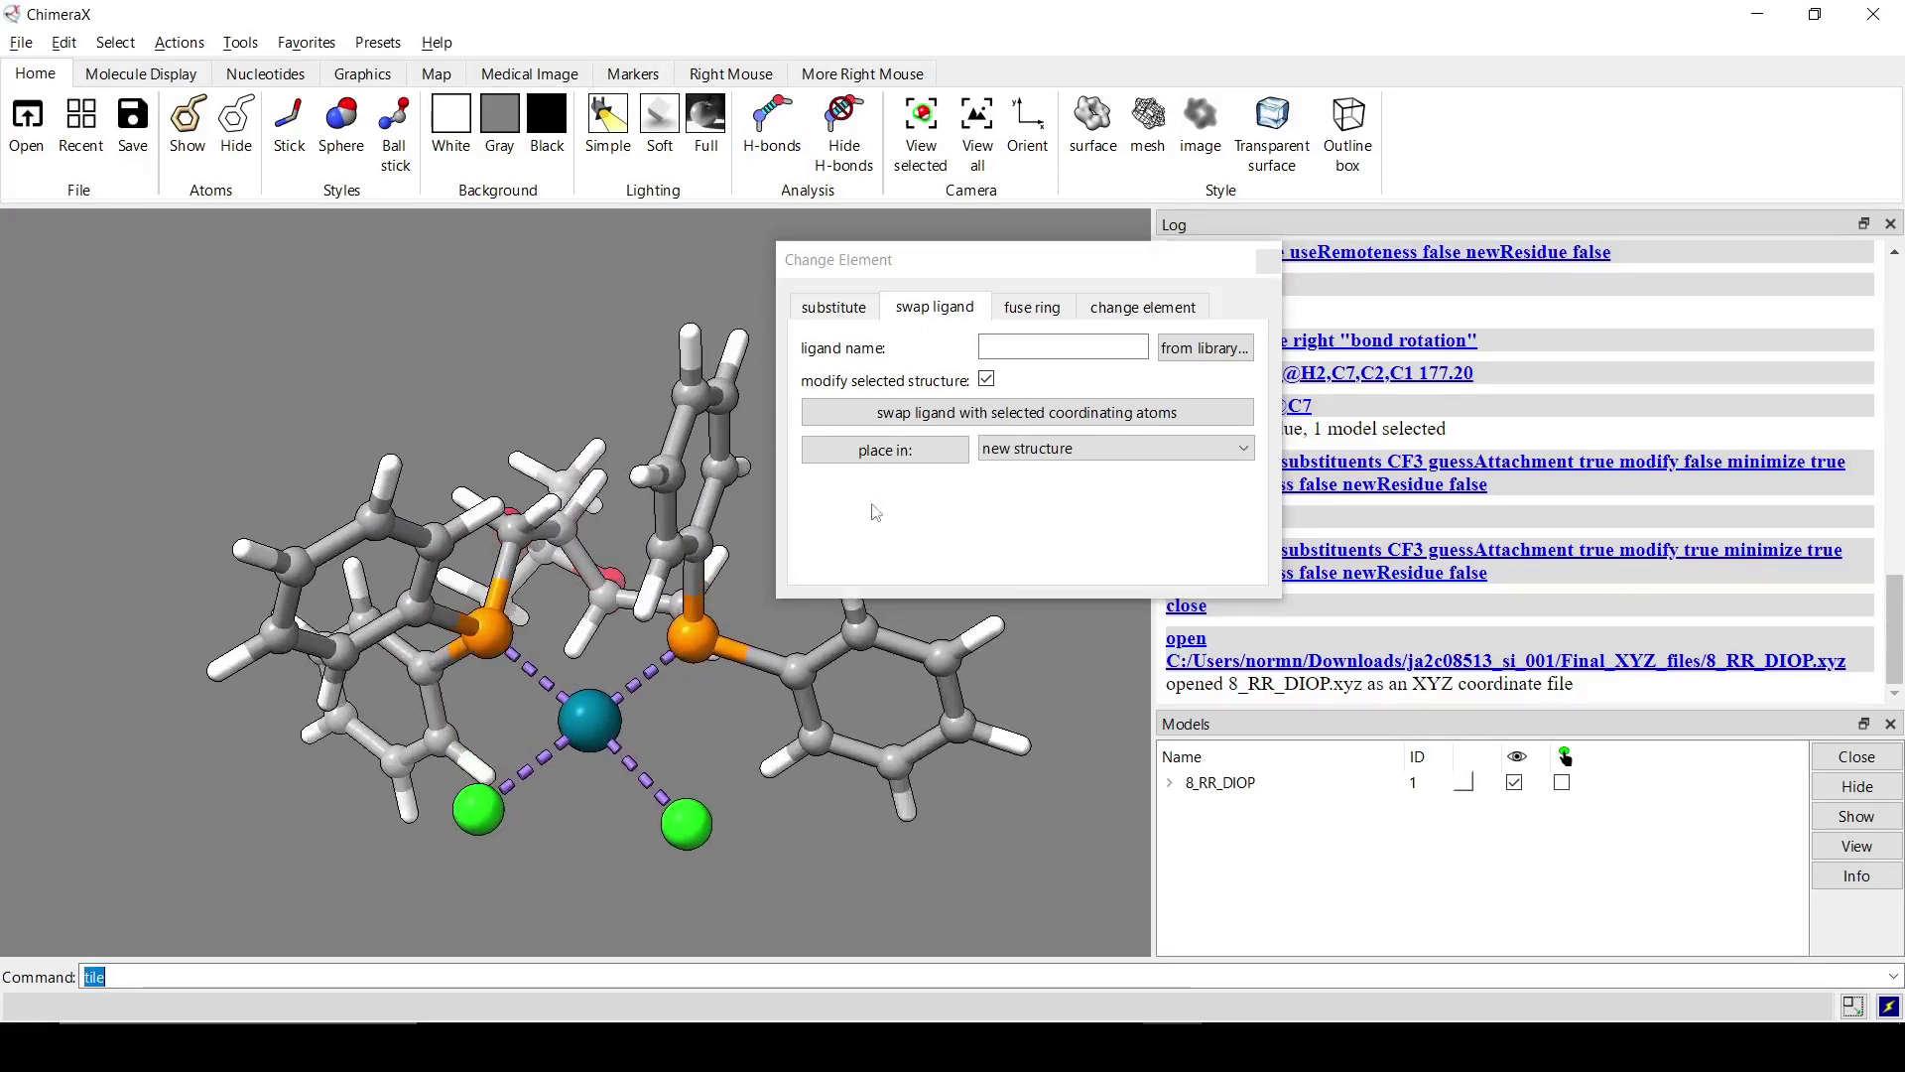
click(1022, 350)
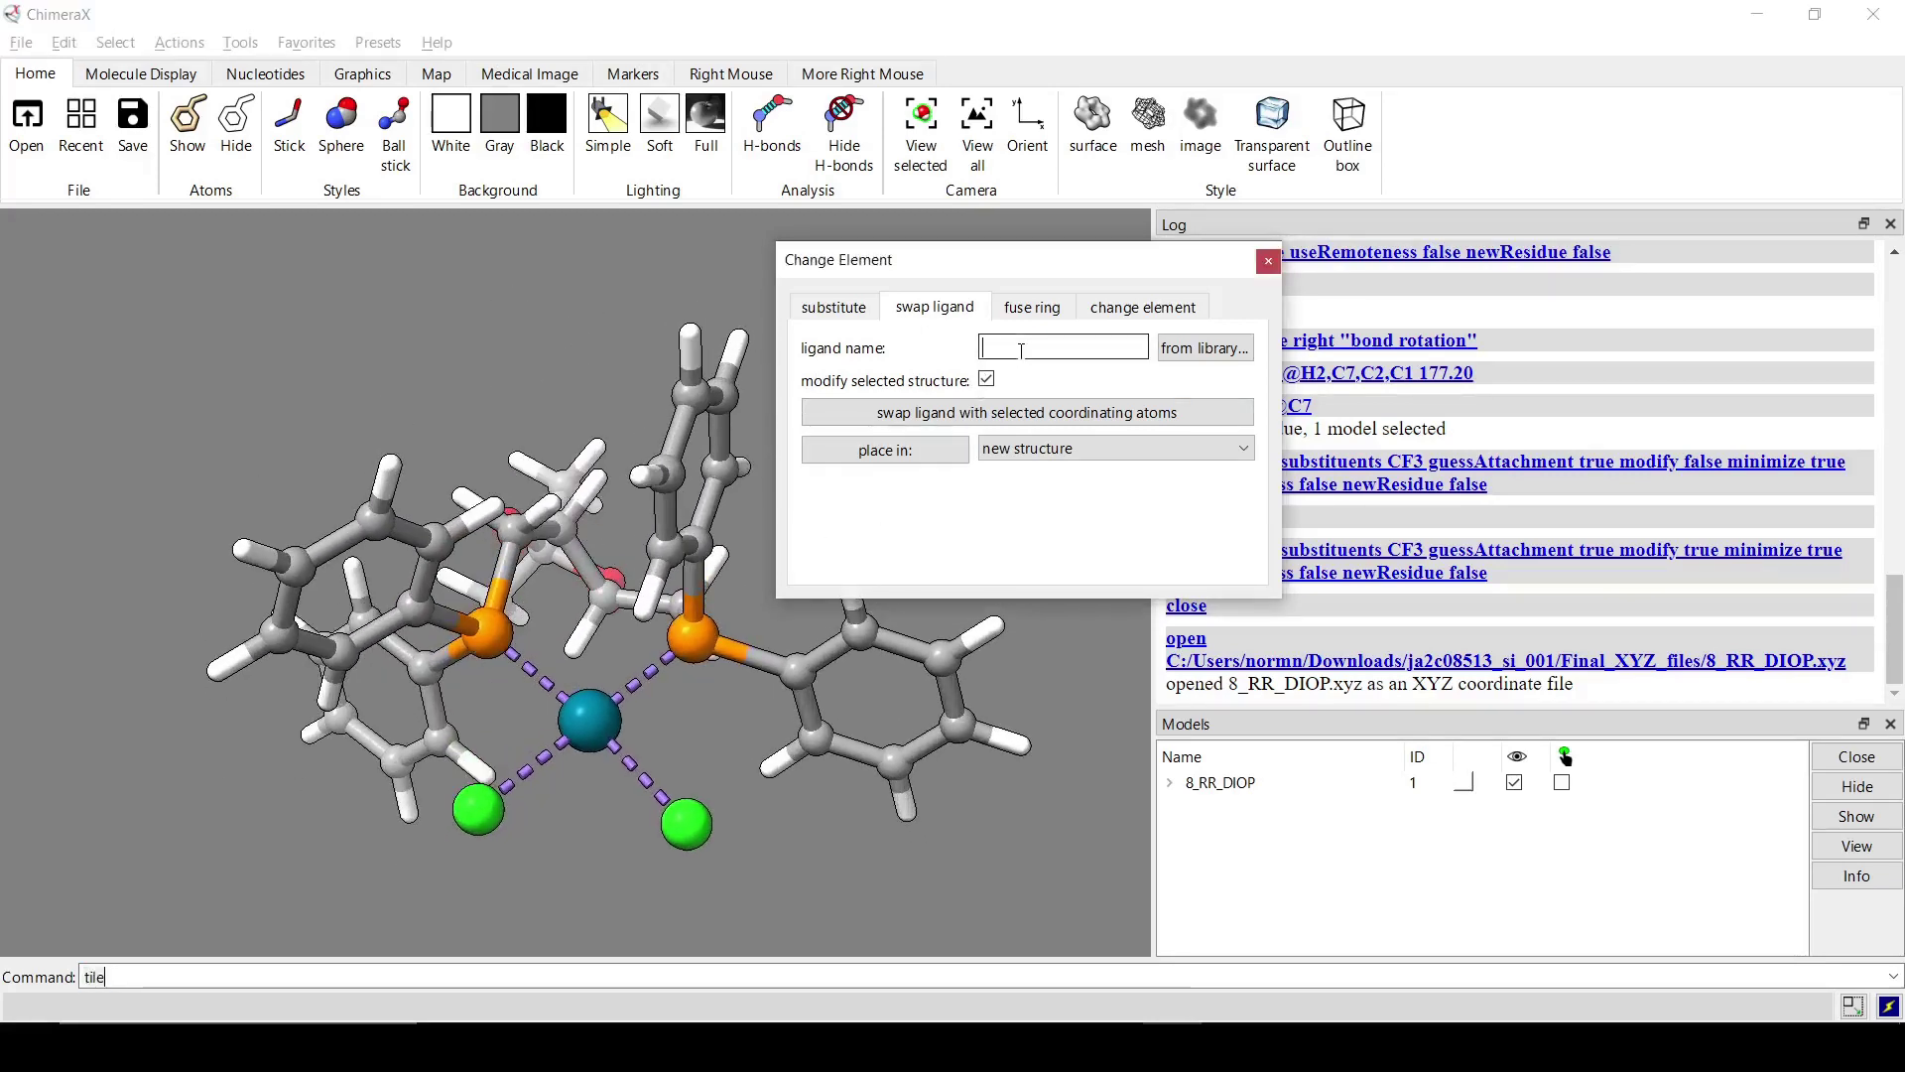
click(1238, 355)
drag(1188, 505, 1112, 383)
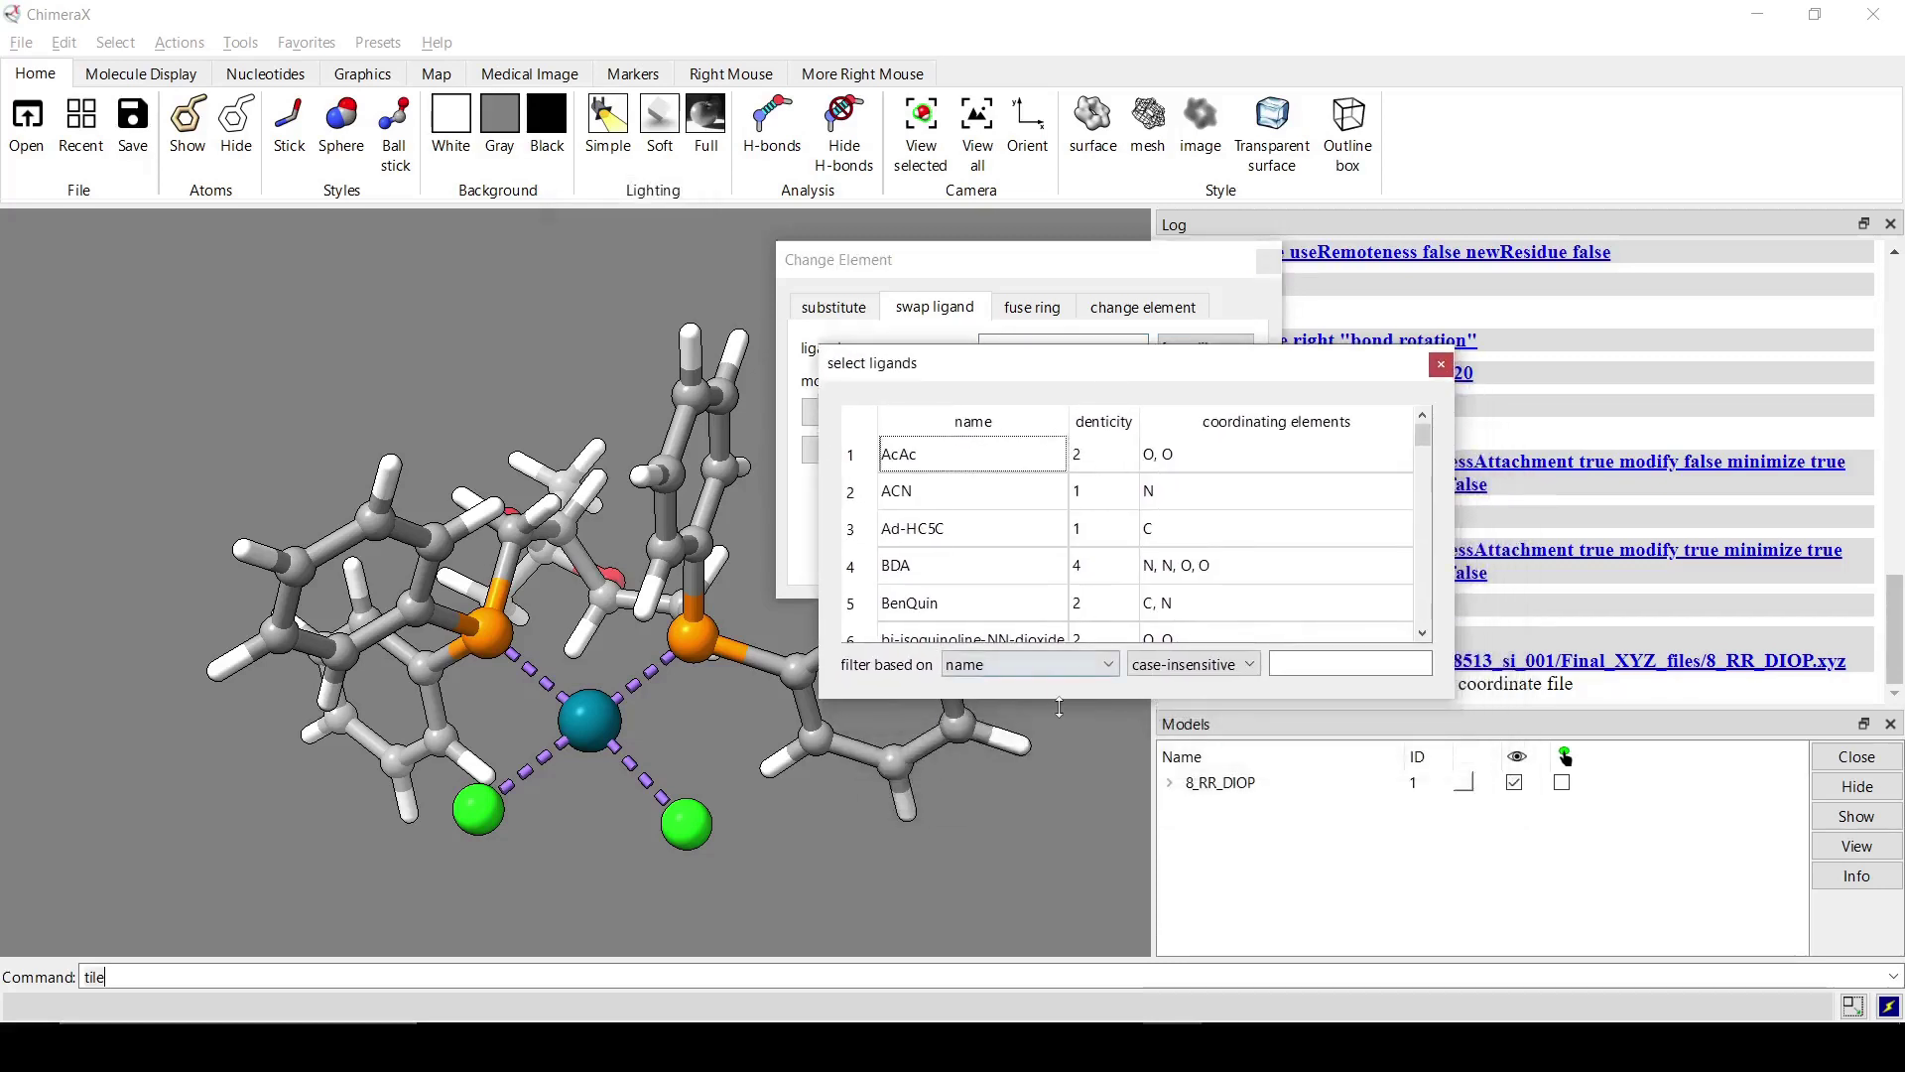
drag(1060, 708, 1060, 832)
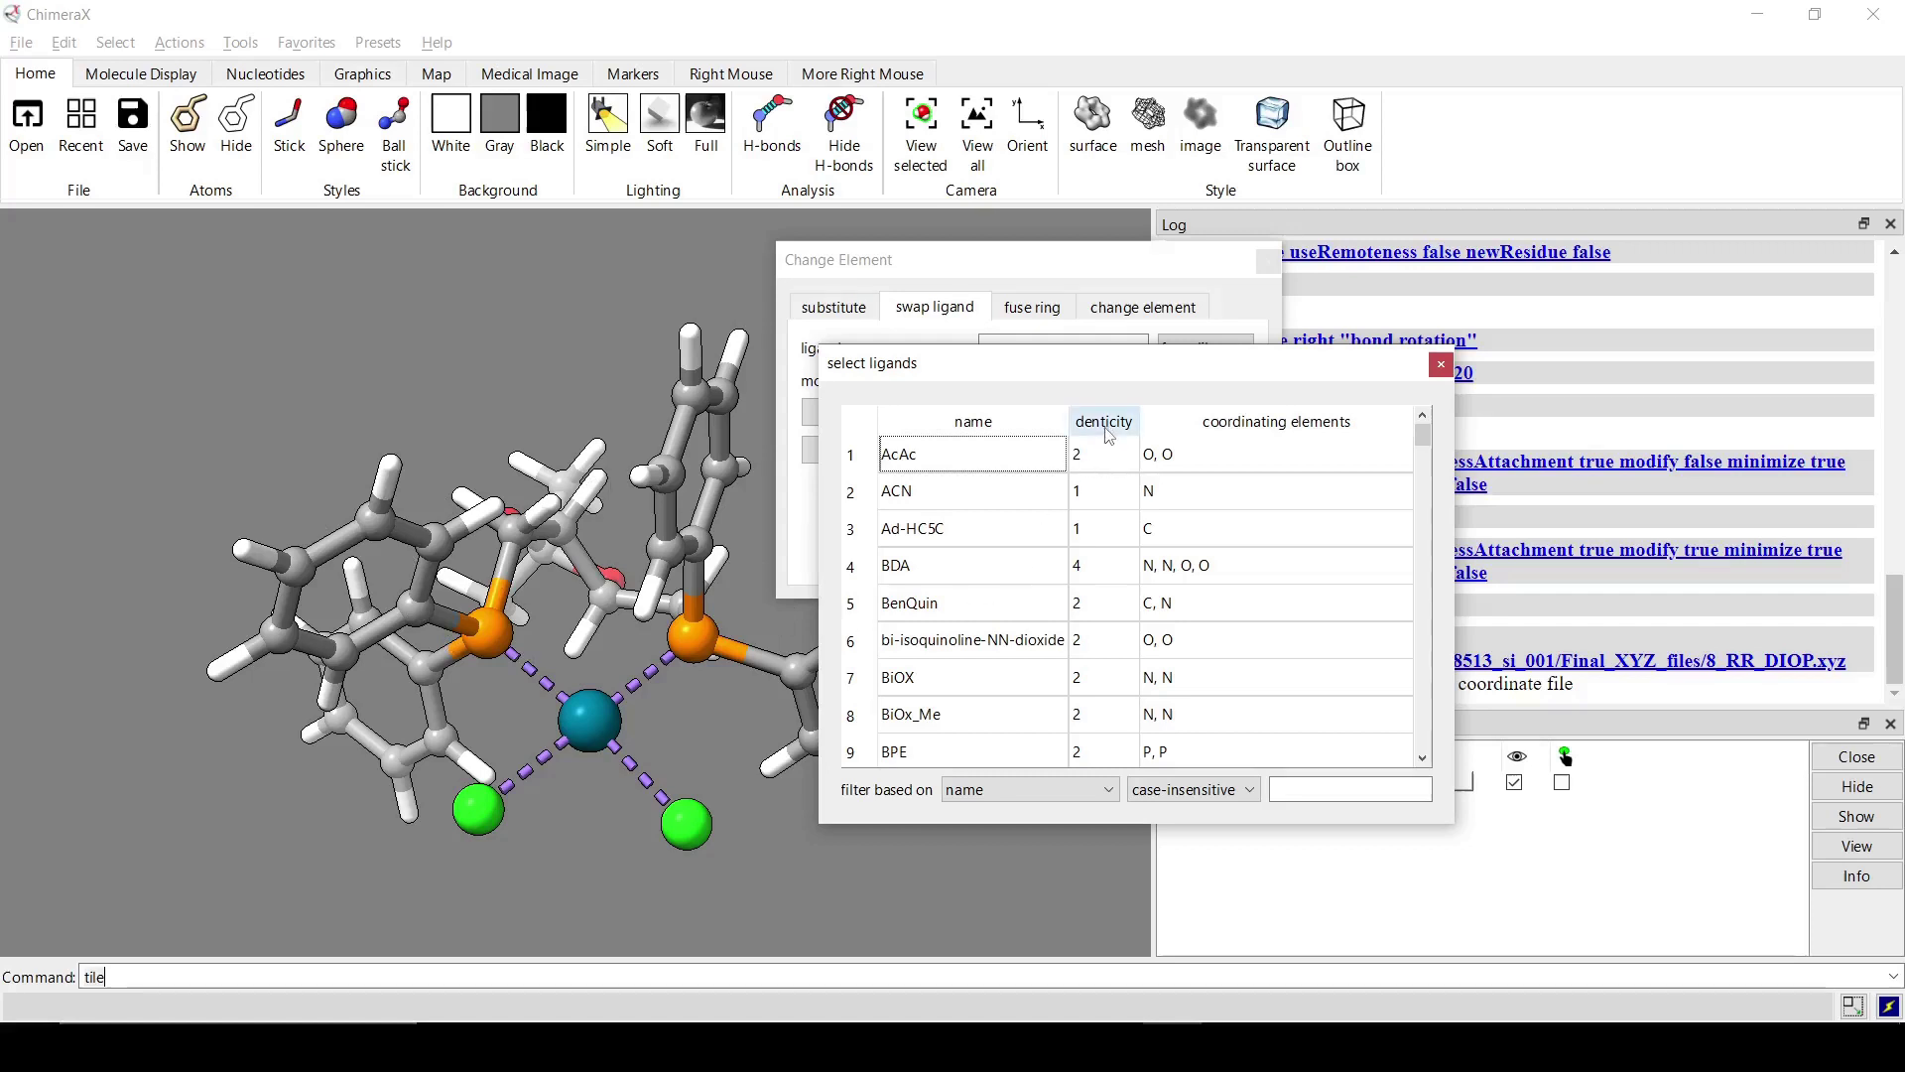
Sort the ligands by denticity and enter 'P P' as the filter text
click(1110, 436)
click(1037, 793)
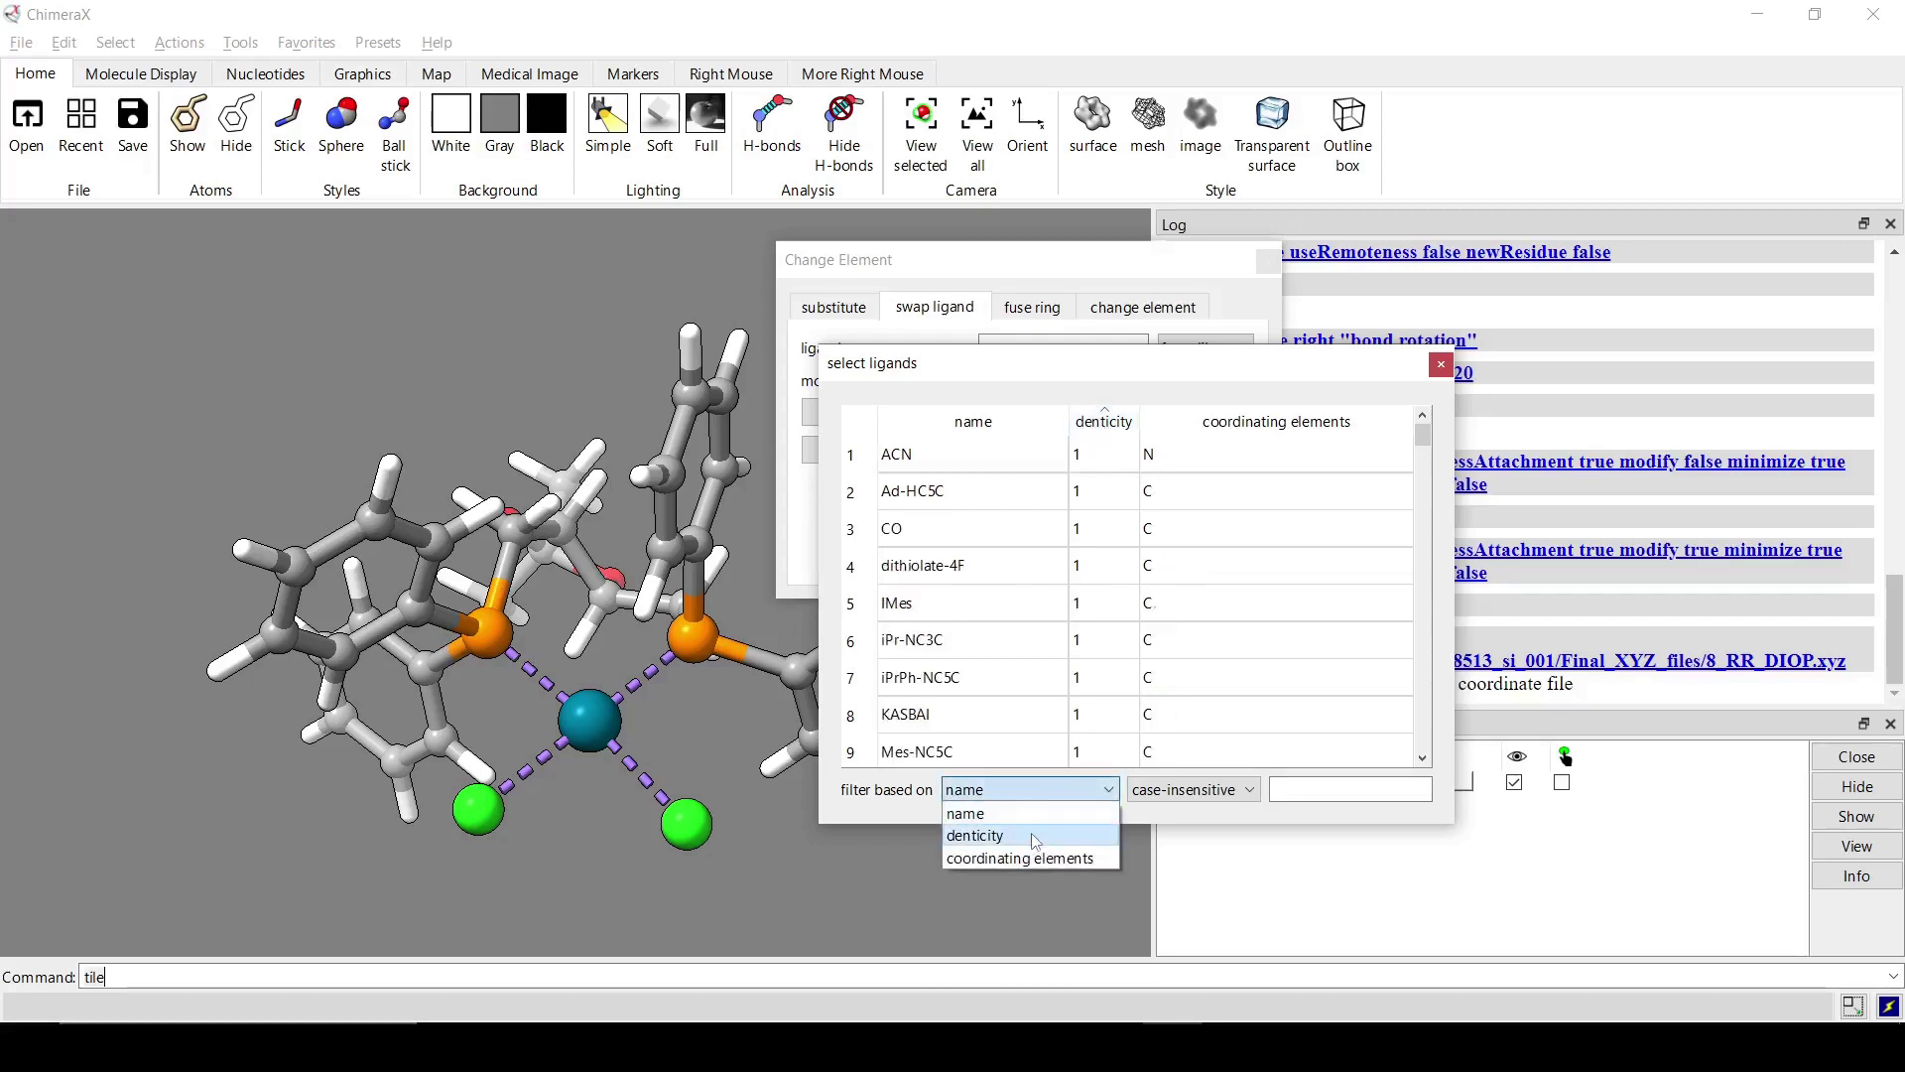
click(977, 825)
click(1233, 791)
text(P P)
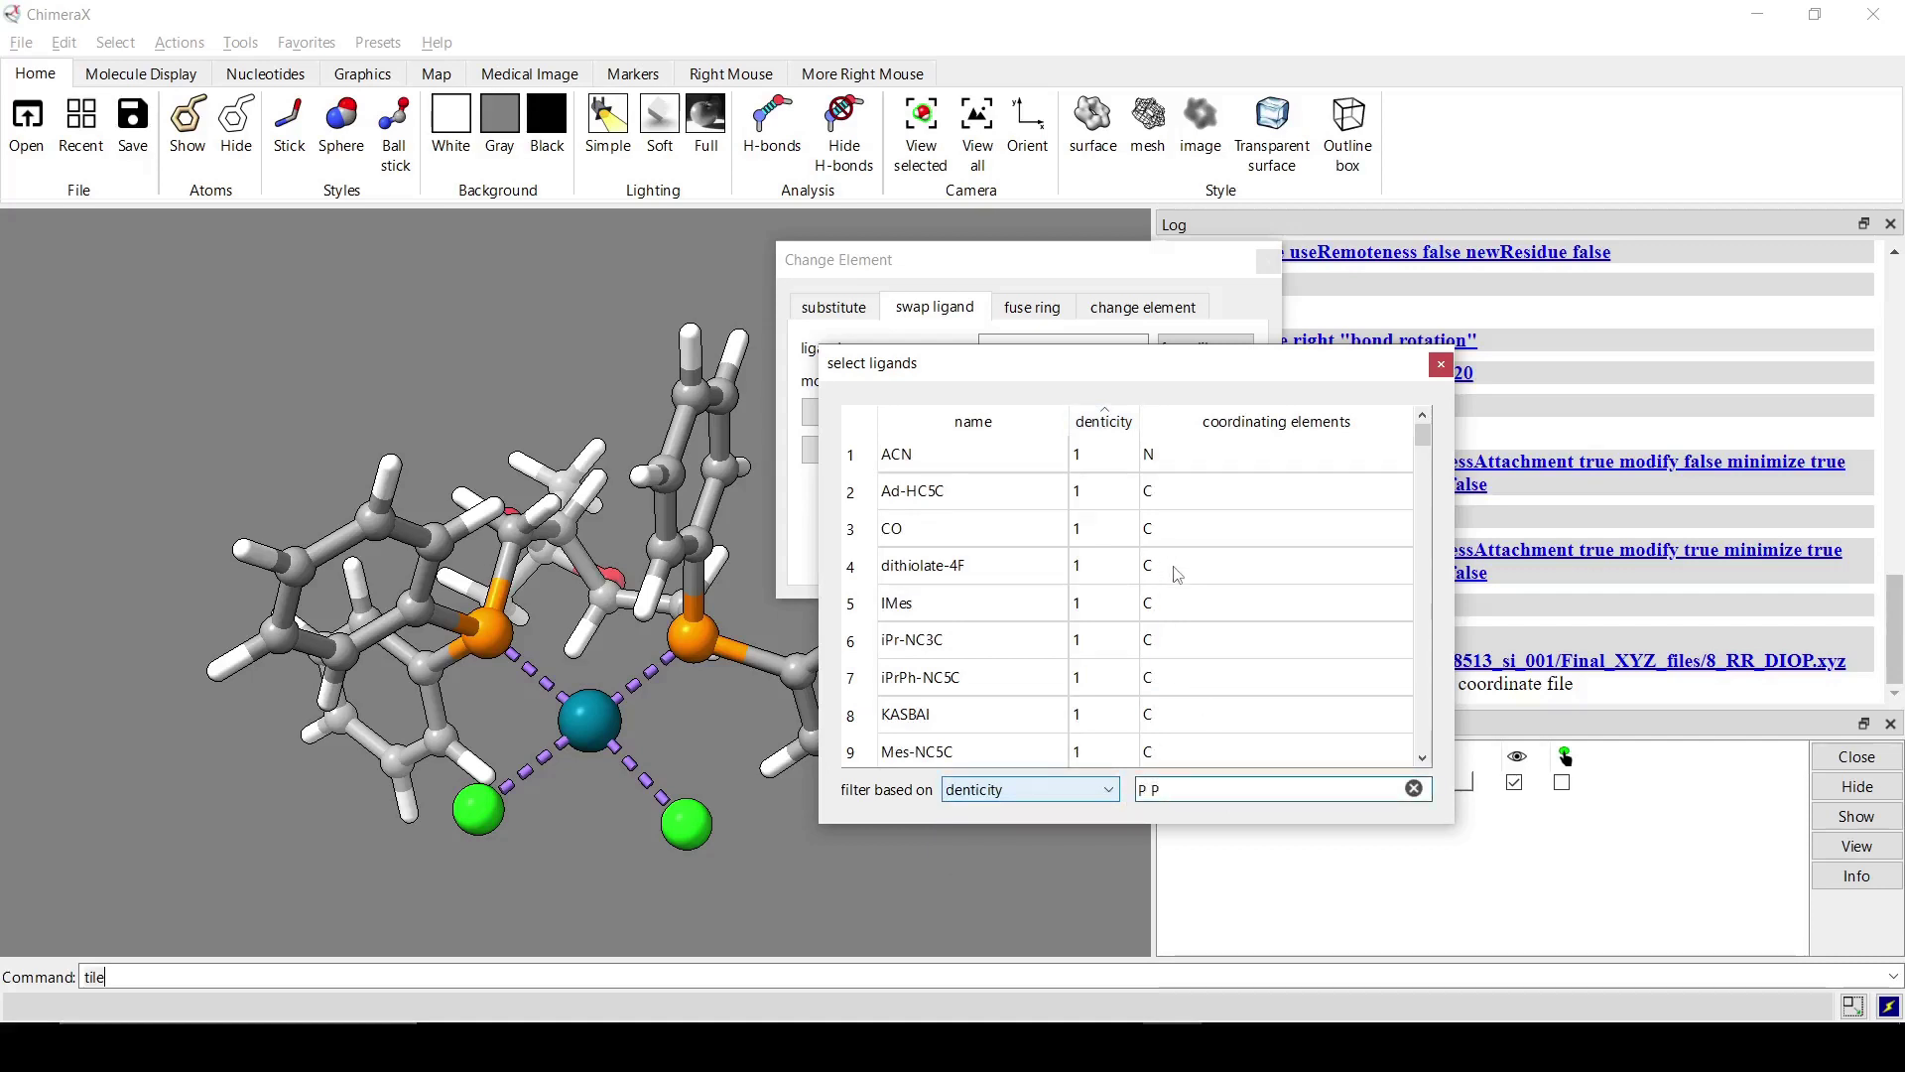
scroll(1129, 475, down, 6)
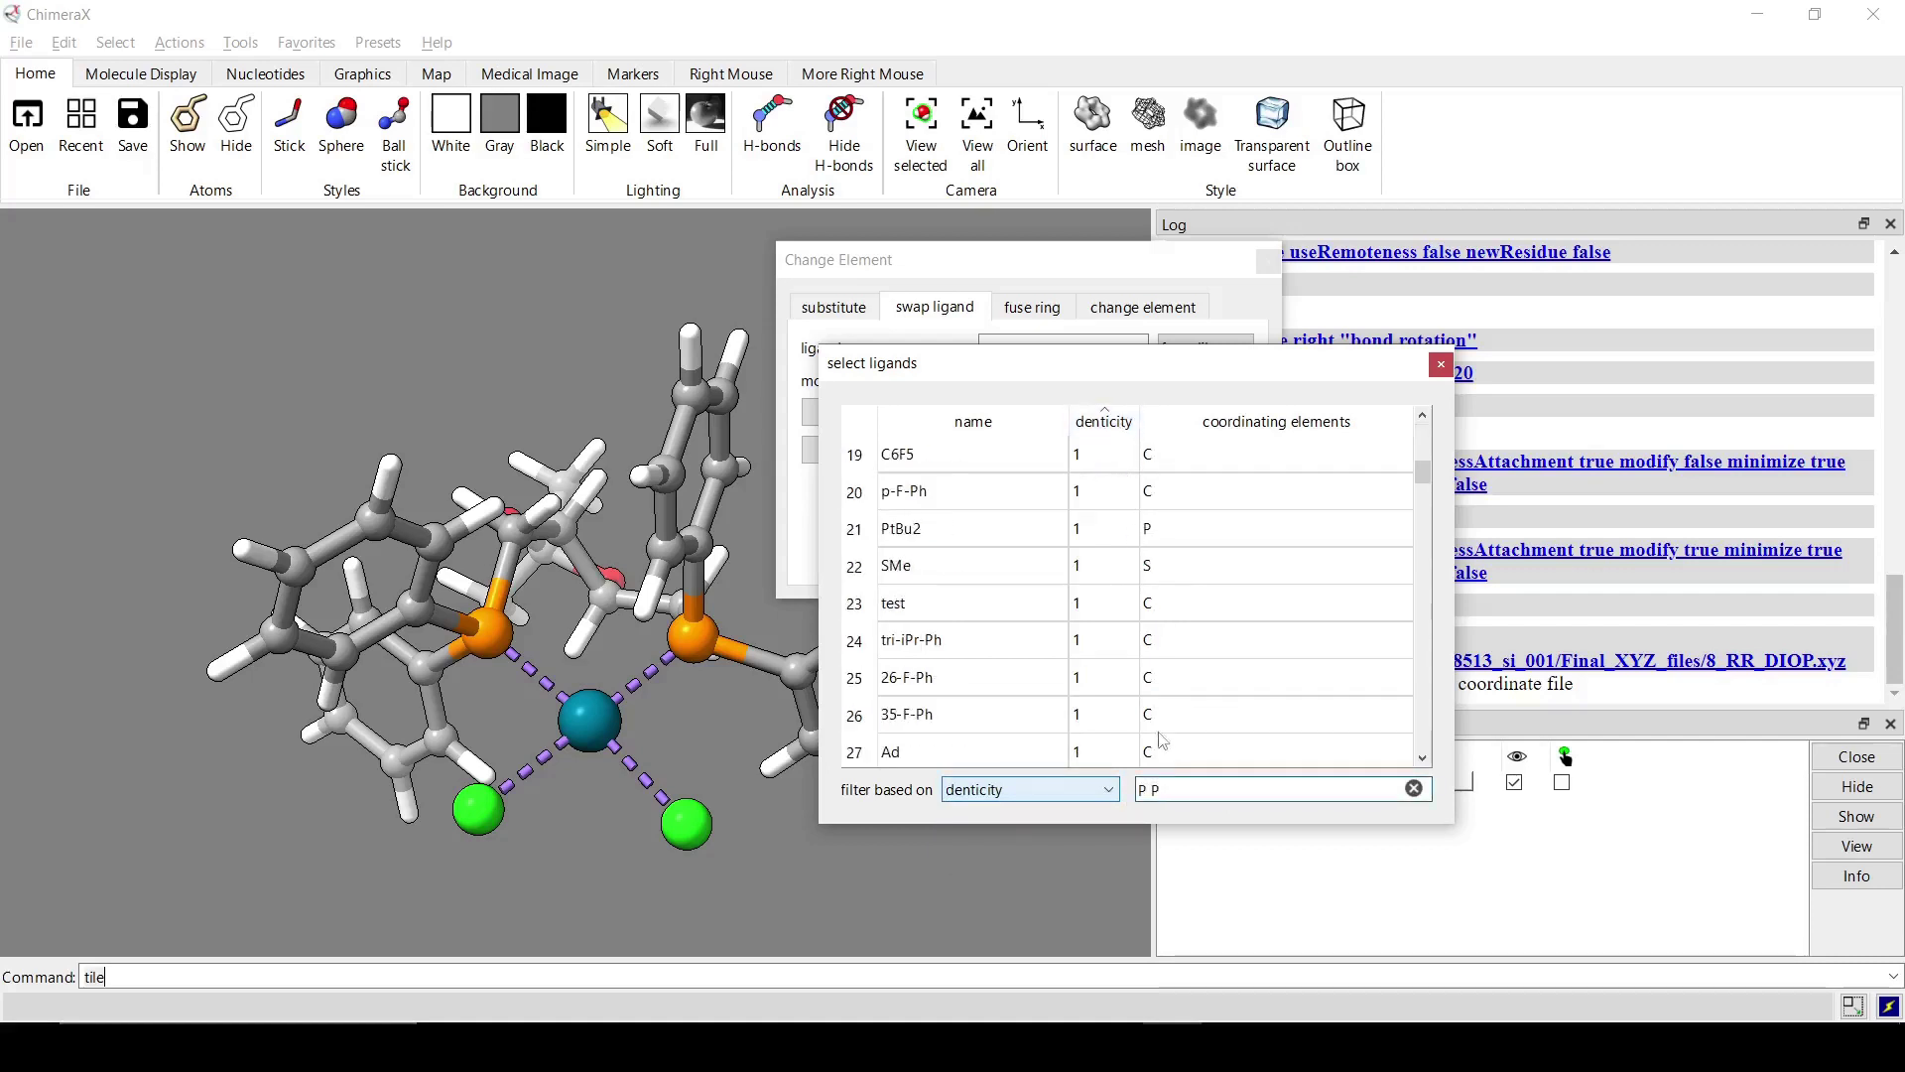
Filter by coordinating elements P, P and choose RR-Et-DuPhos
click(1108, 791)
scroll(1164, 693, down, 7)
scroll(1164, 693, down, 7)
click(1088, 794)
click(1064, 851)
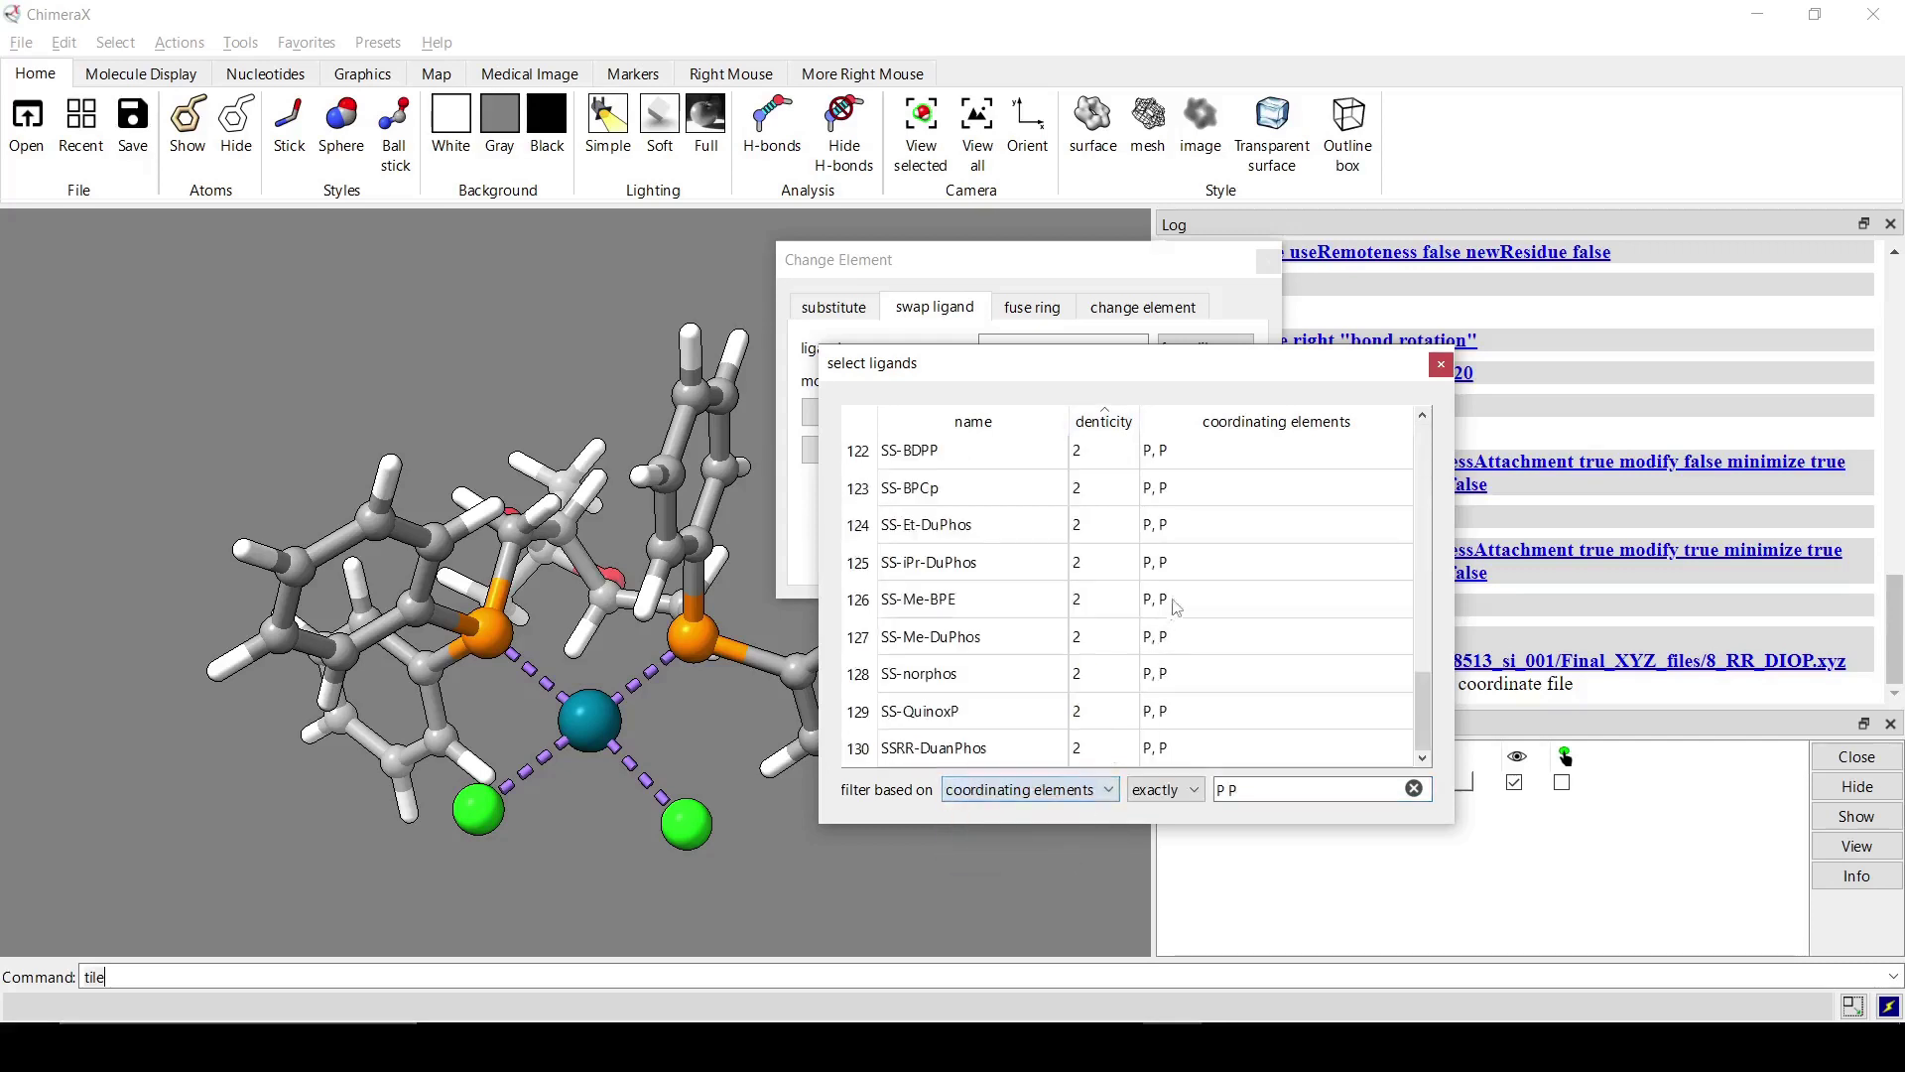
scroll(1214, 552, up, 6)
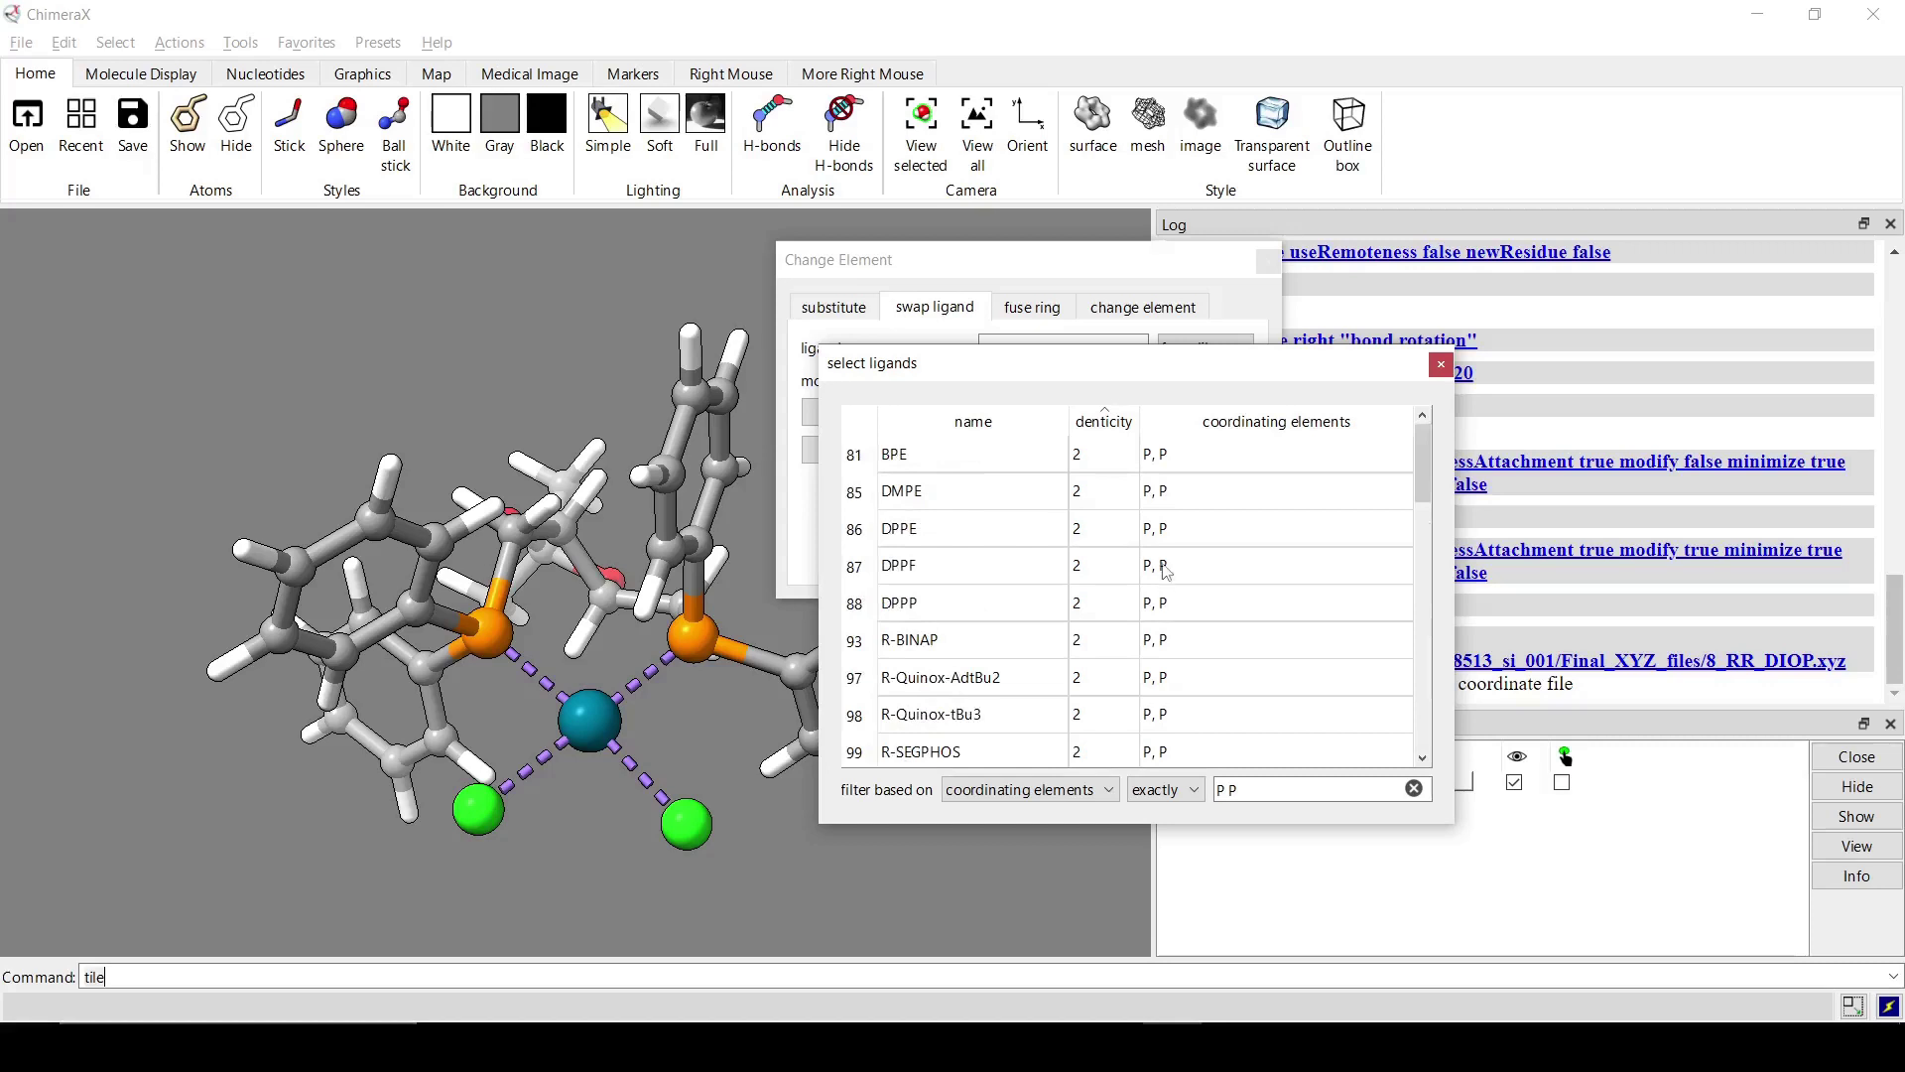
scroll(1092, 587, down, 1)
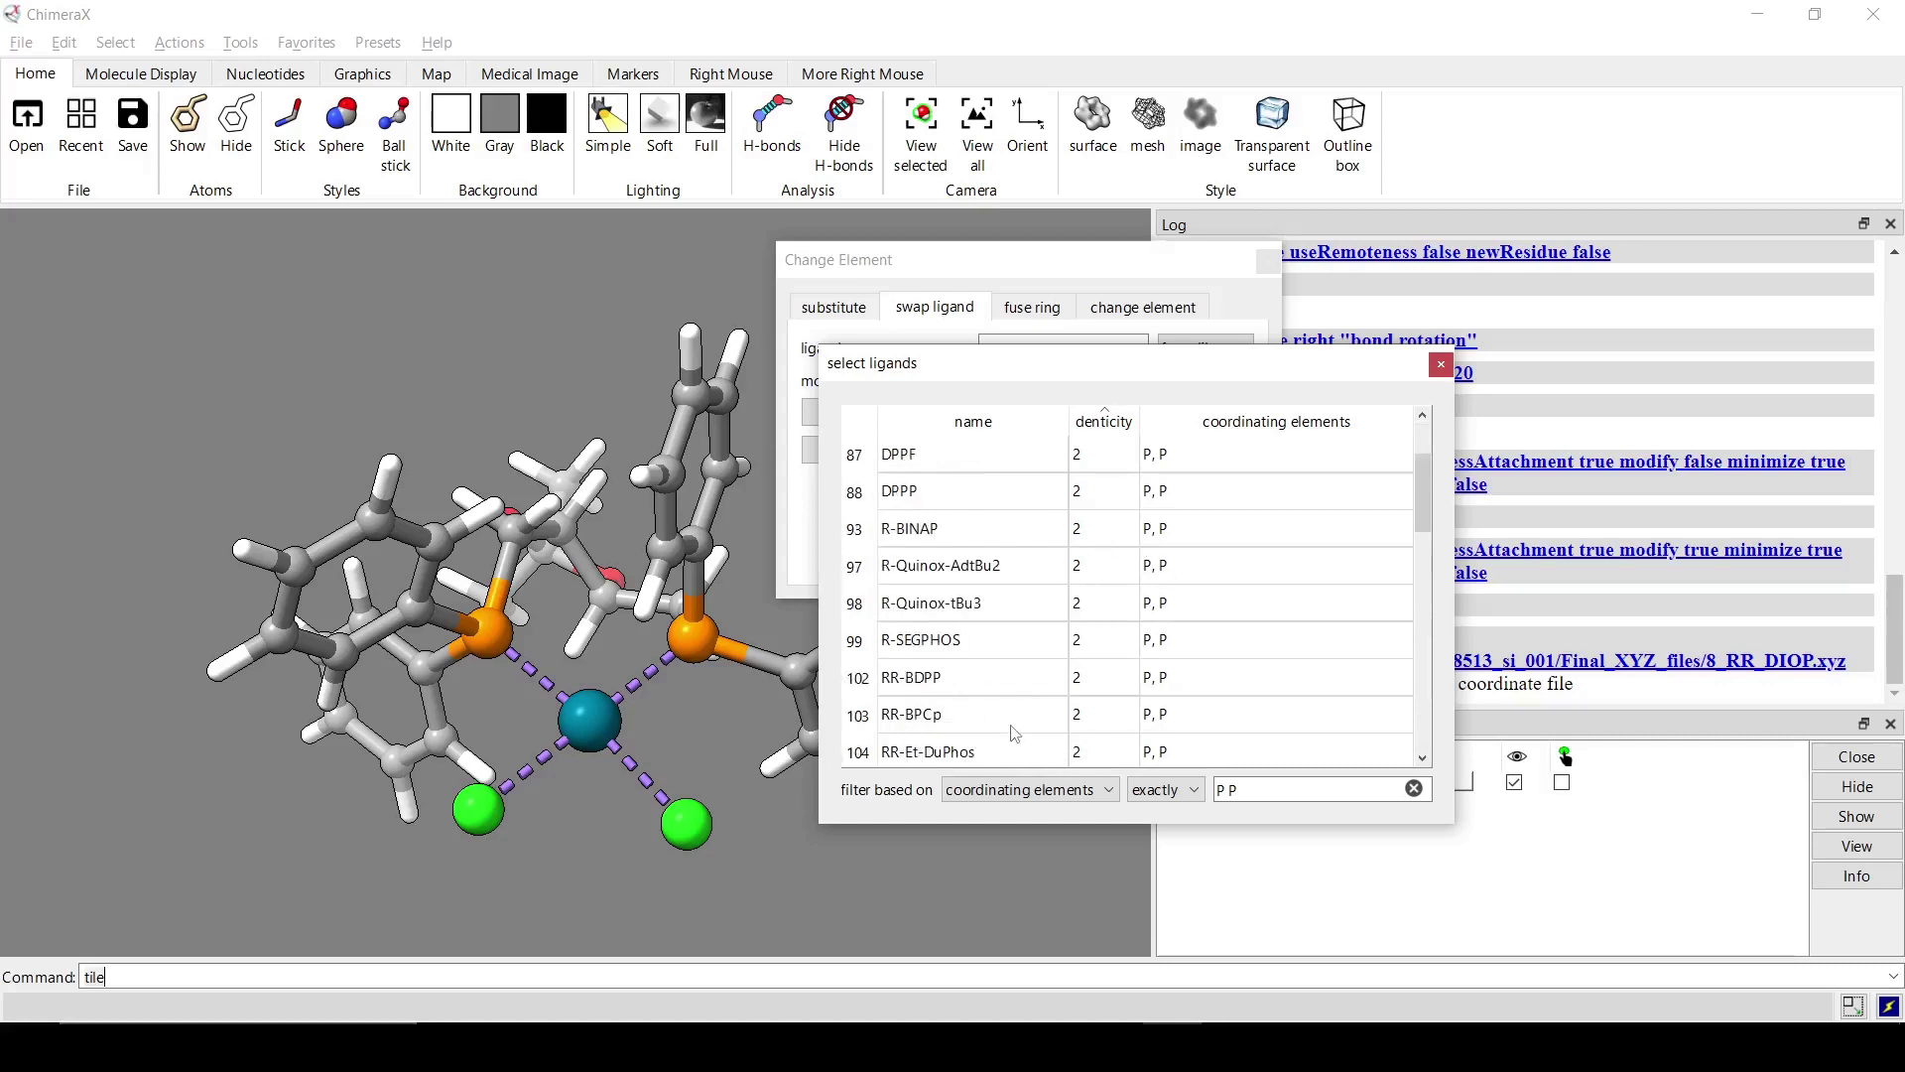
scroll(1018, 735, down, 1)
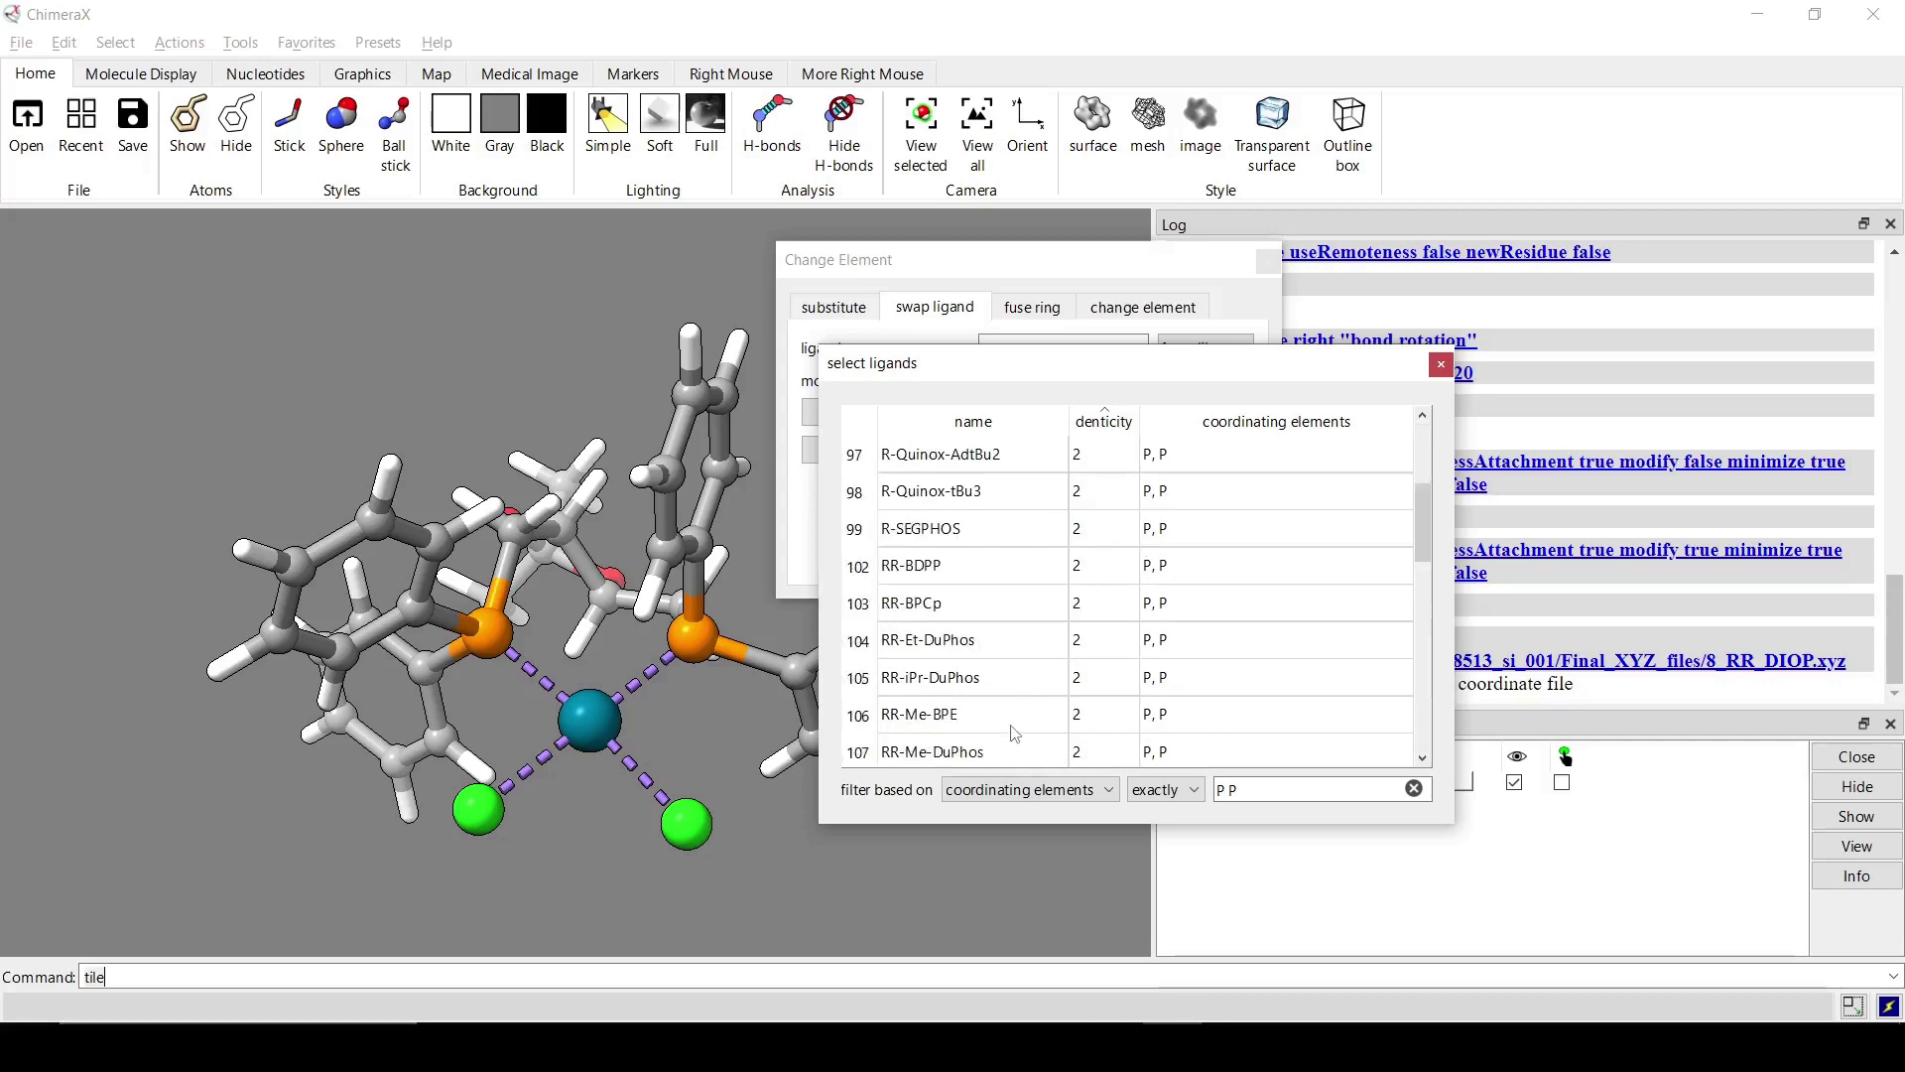
click(1014, 650)
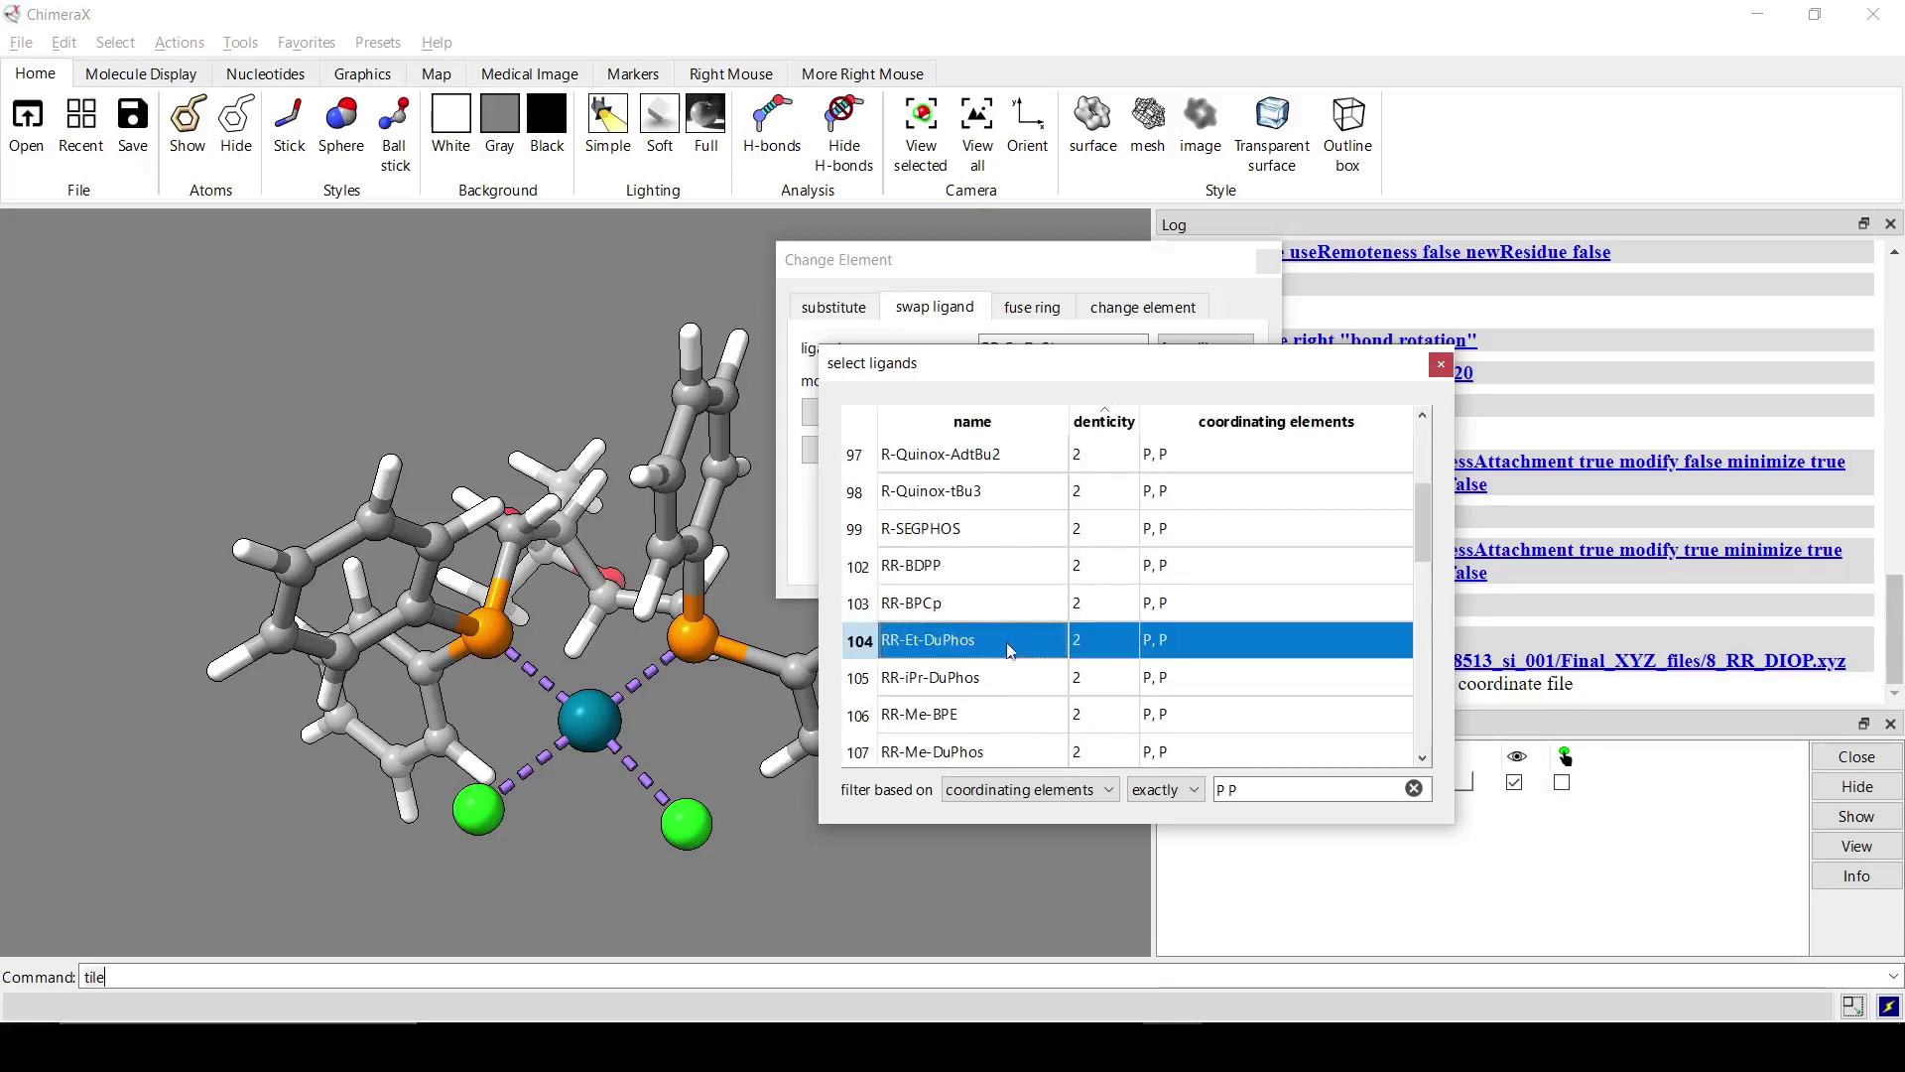
Select both phosphorus atoms and swap the DIOP ligand for RR-Et-DuPhos
click(1441, 367)
drag(725, 628, 834, 516)
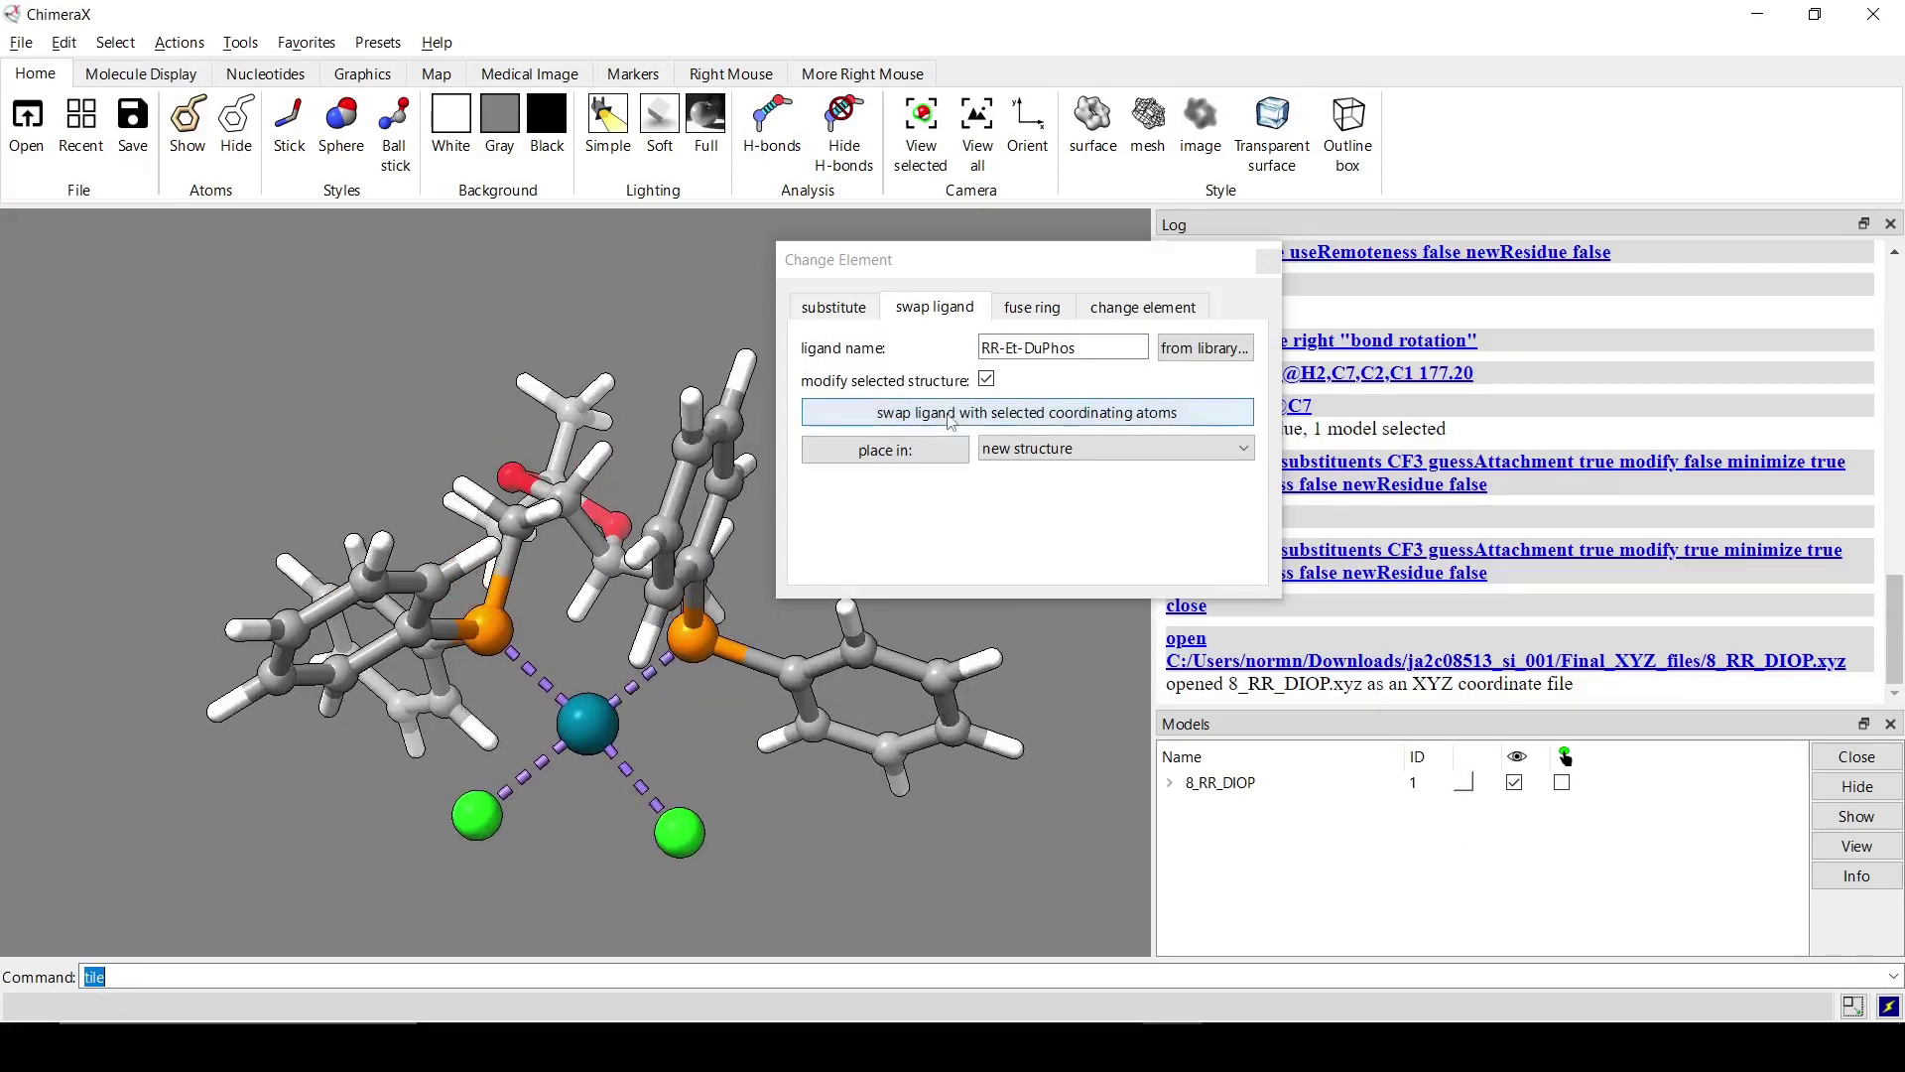
click(951, 413)
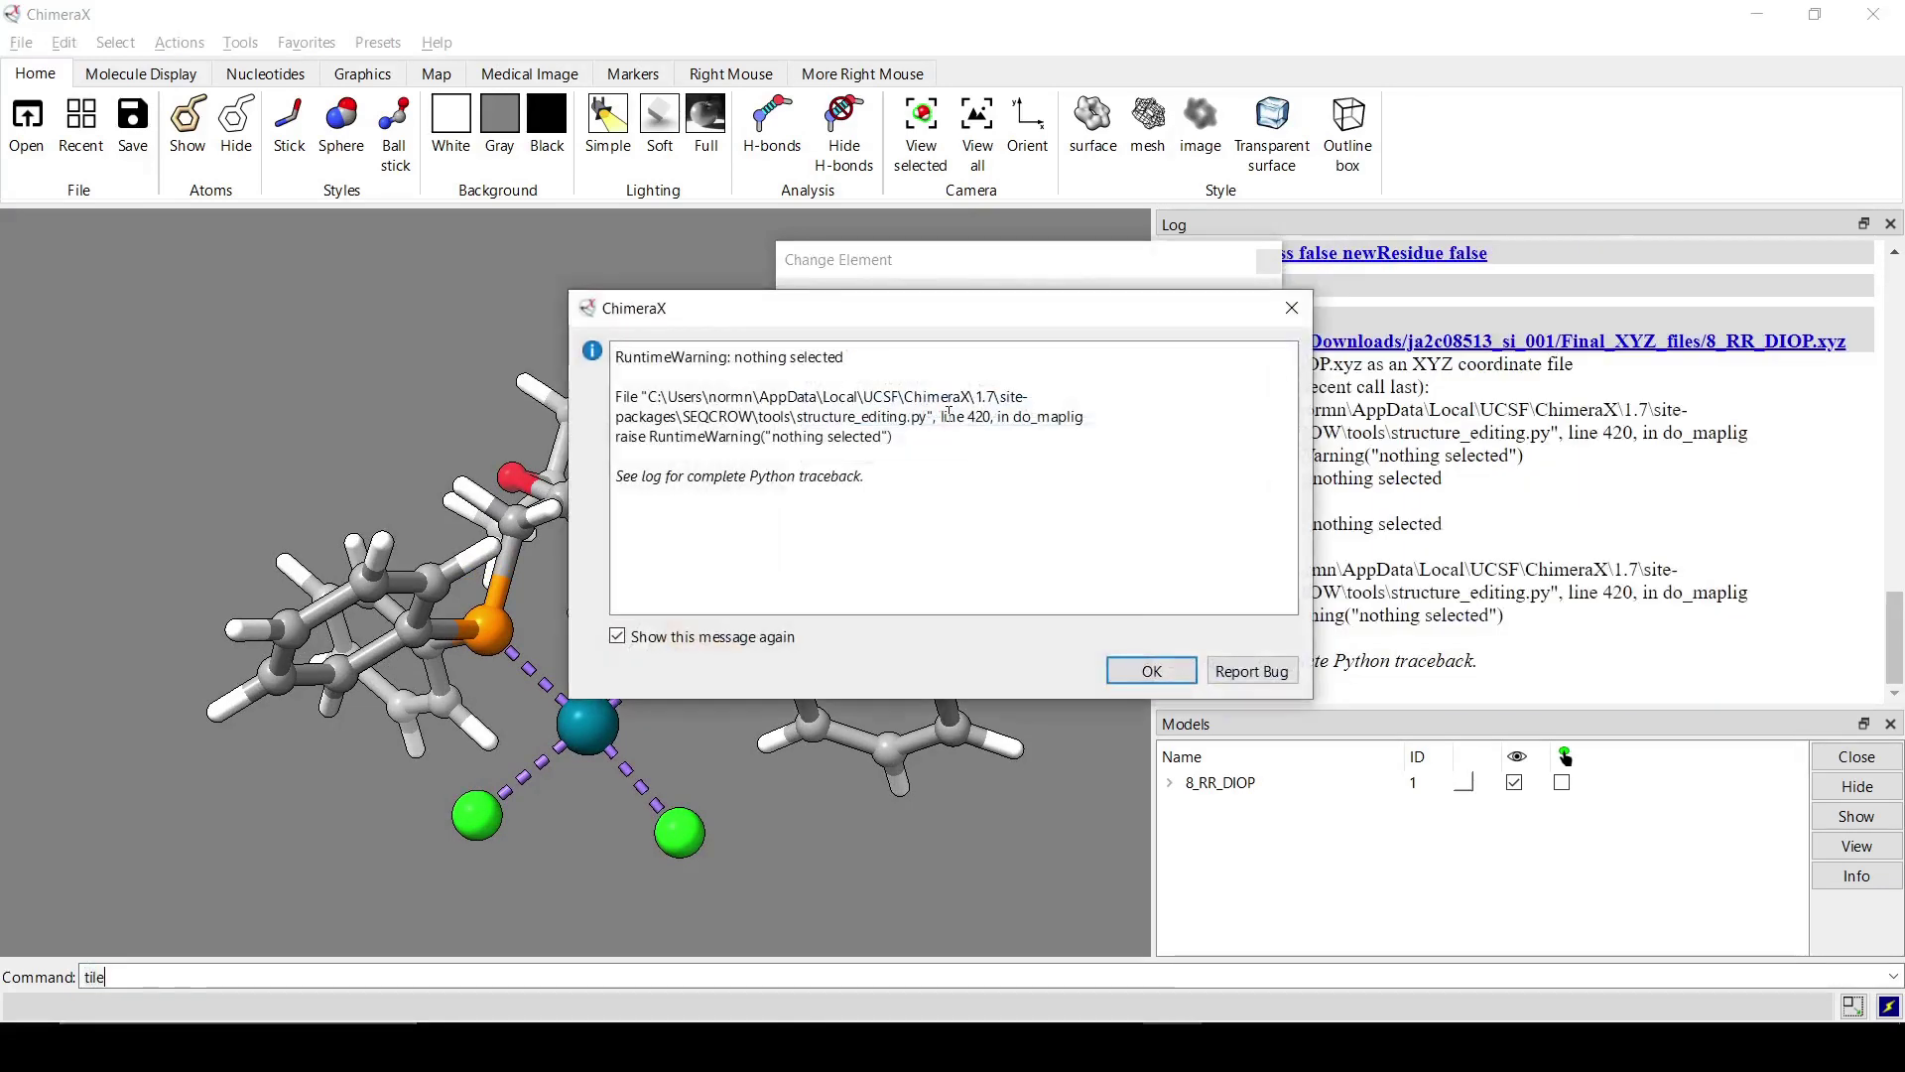
click(1293, 308)
ctrl+click(475, 641)
ctrl+click(514, 638)
ctrl+shift+click(680, 640)
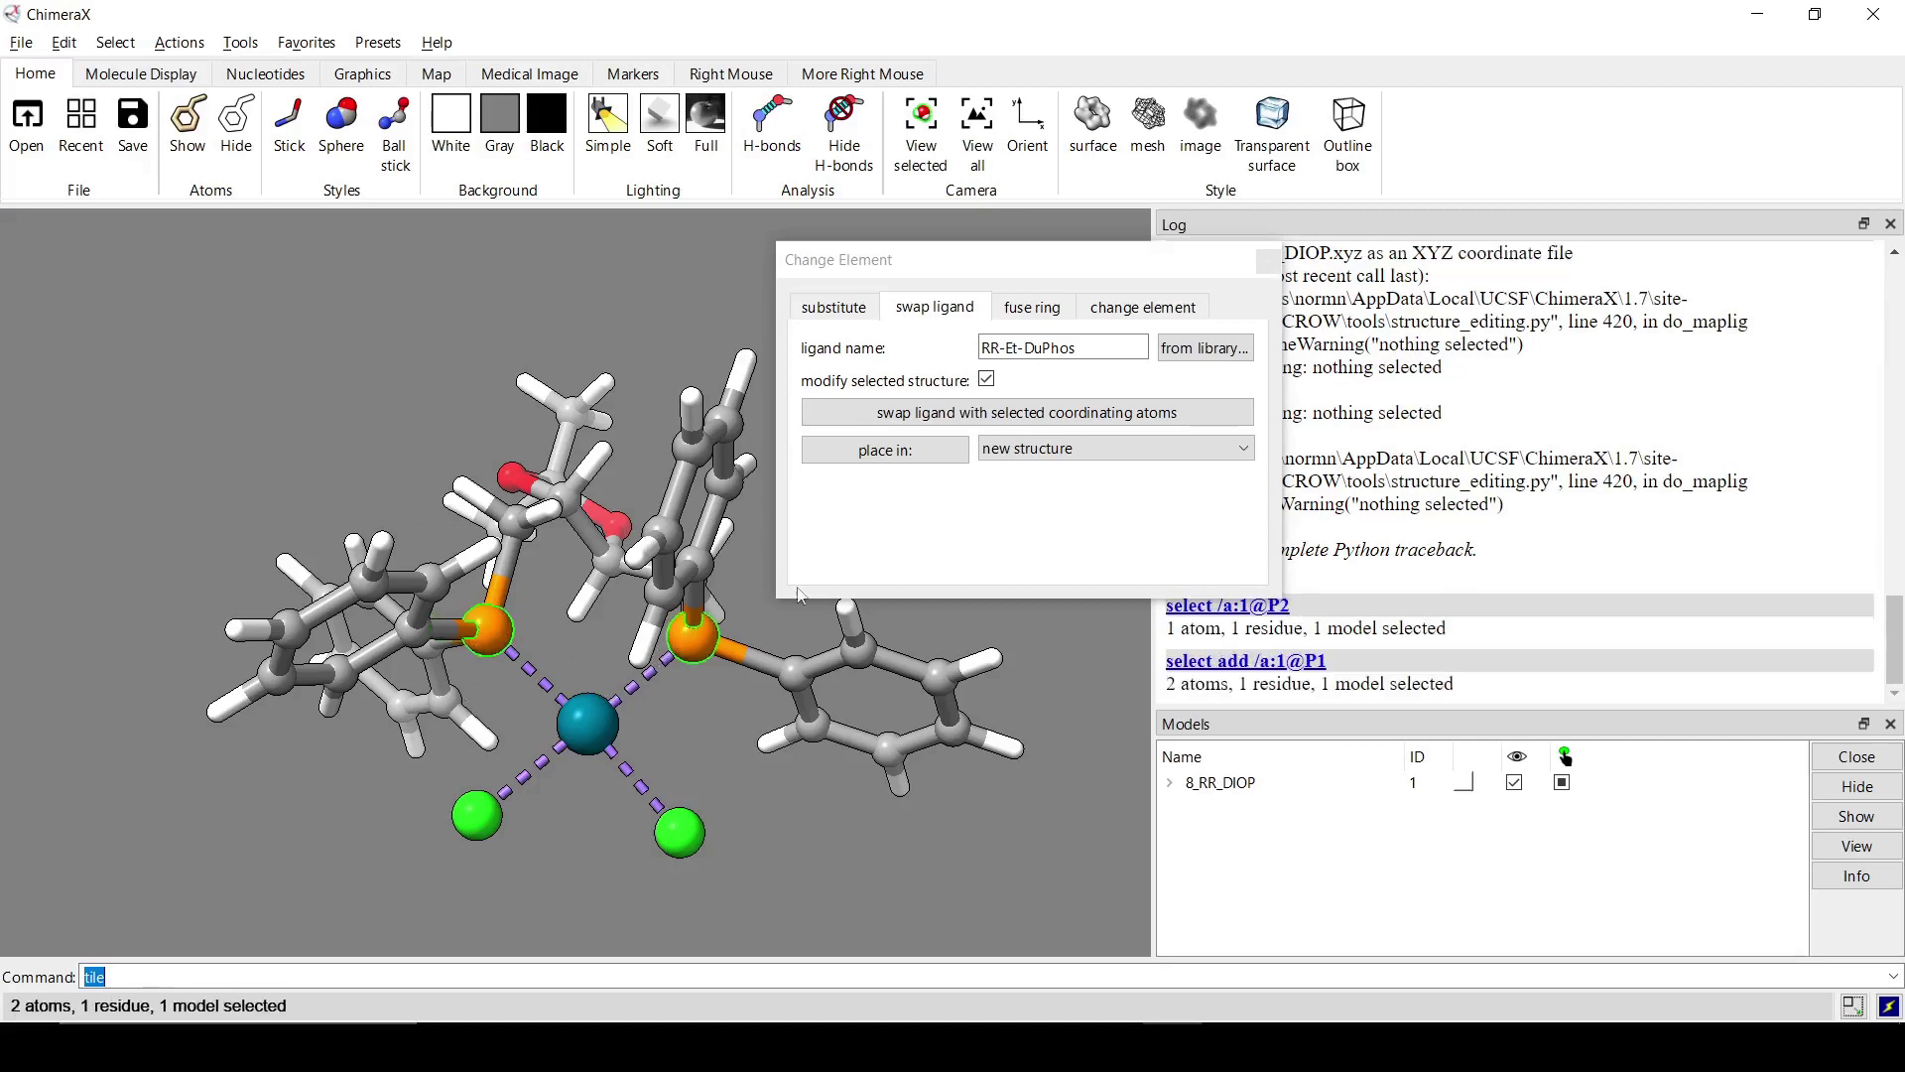
click(950, 417)
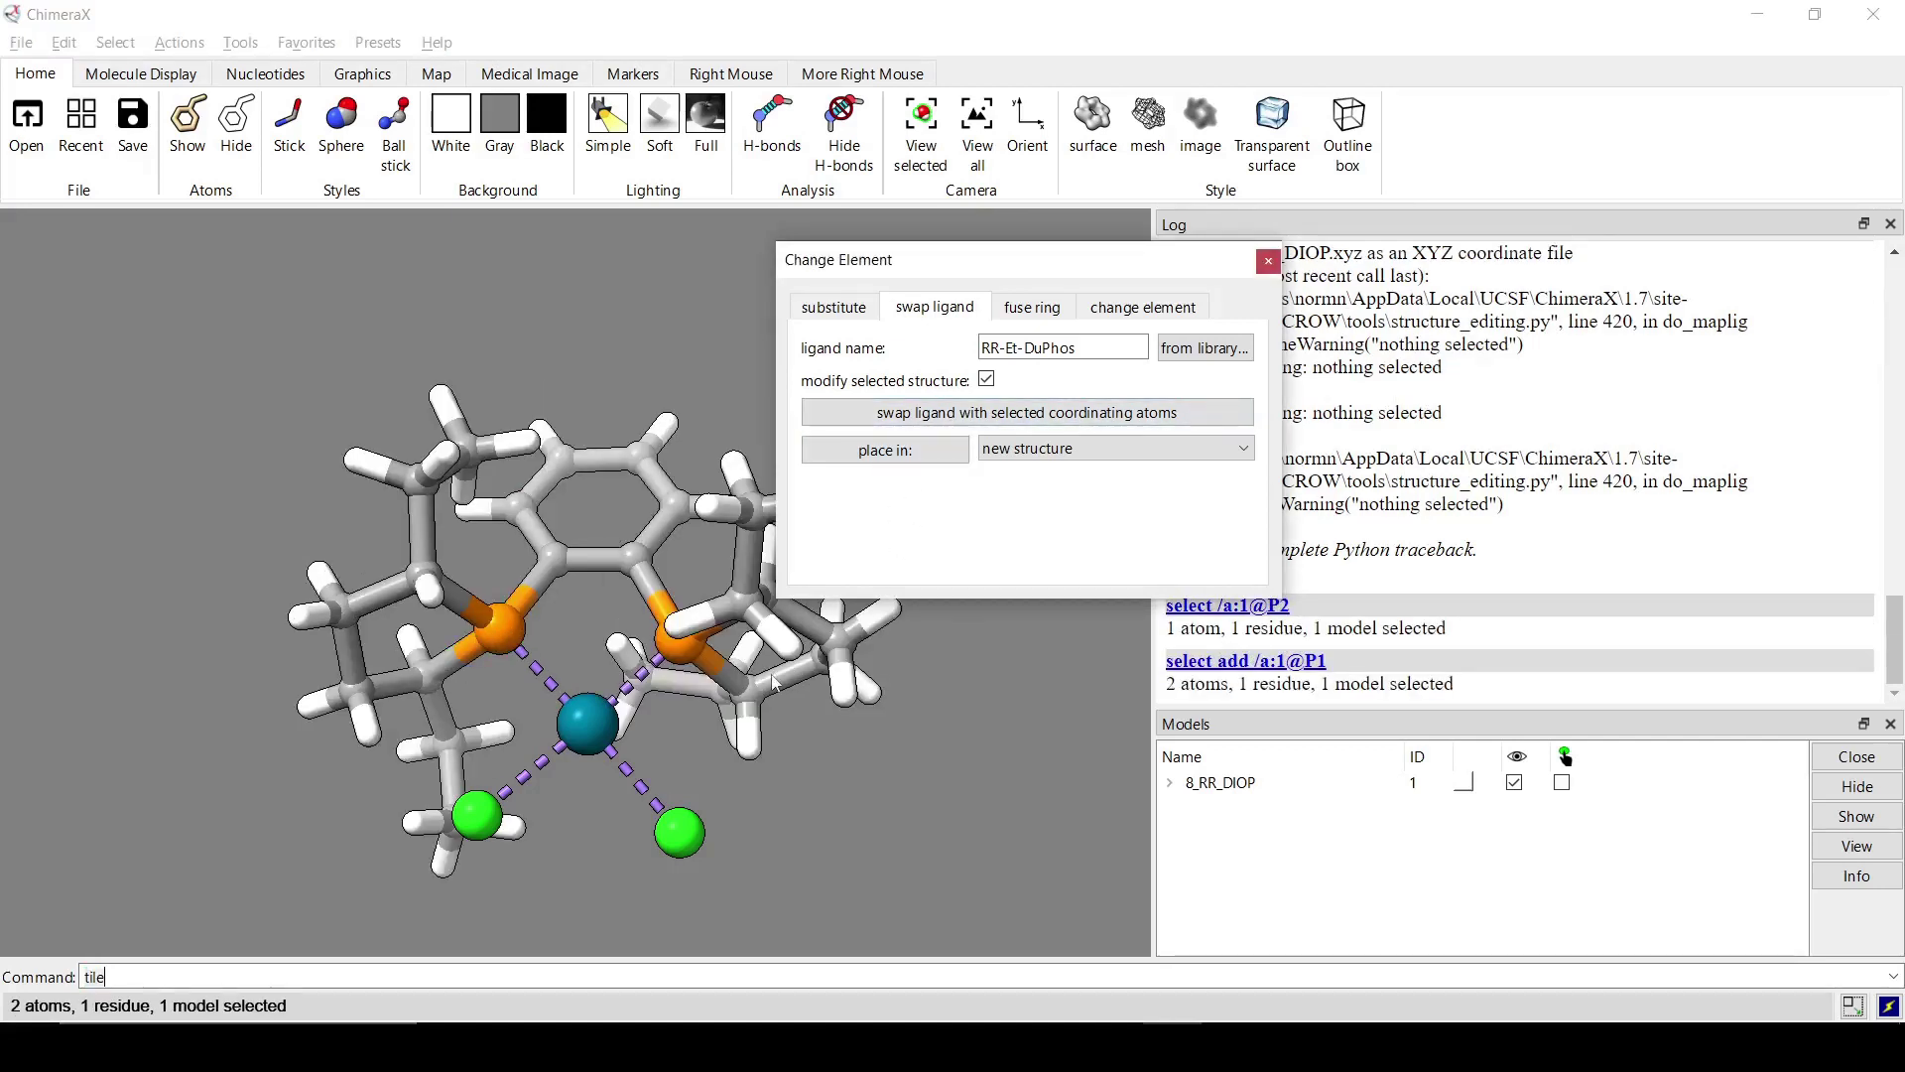
drag(775, 682, 679, 615)
drag(629, 709, 814, 685)
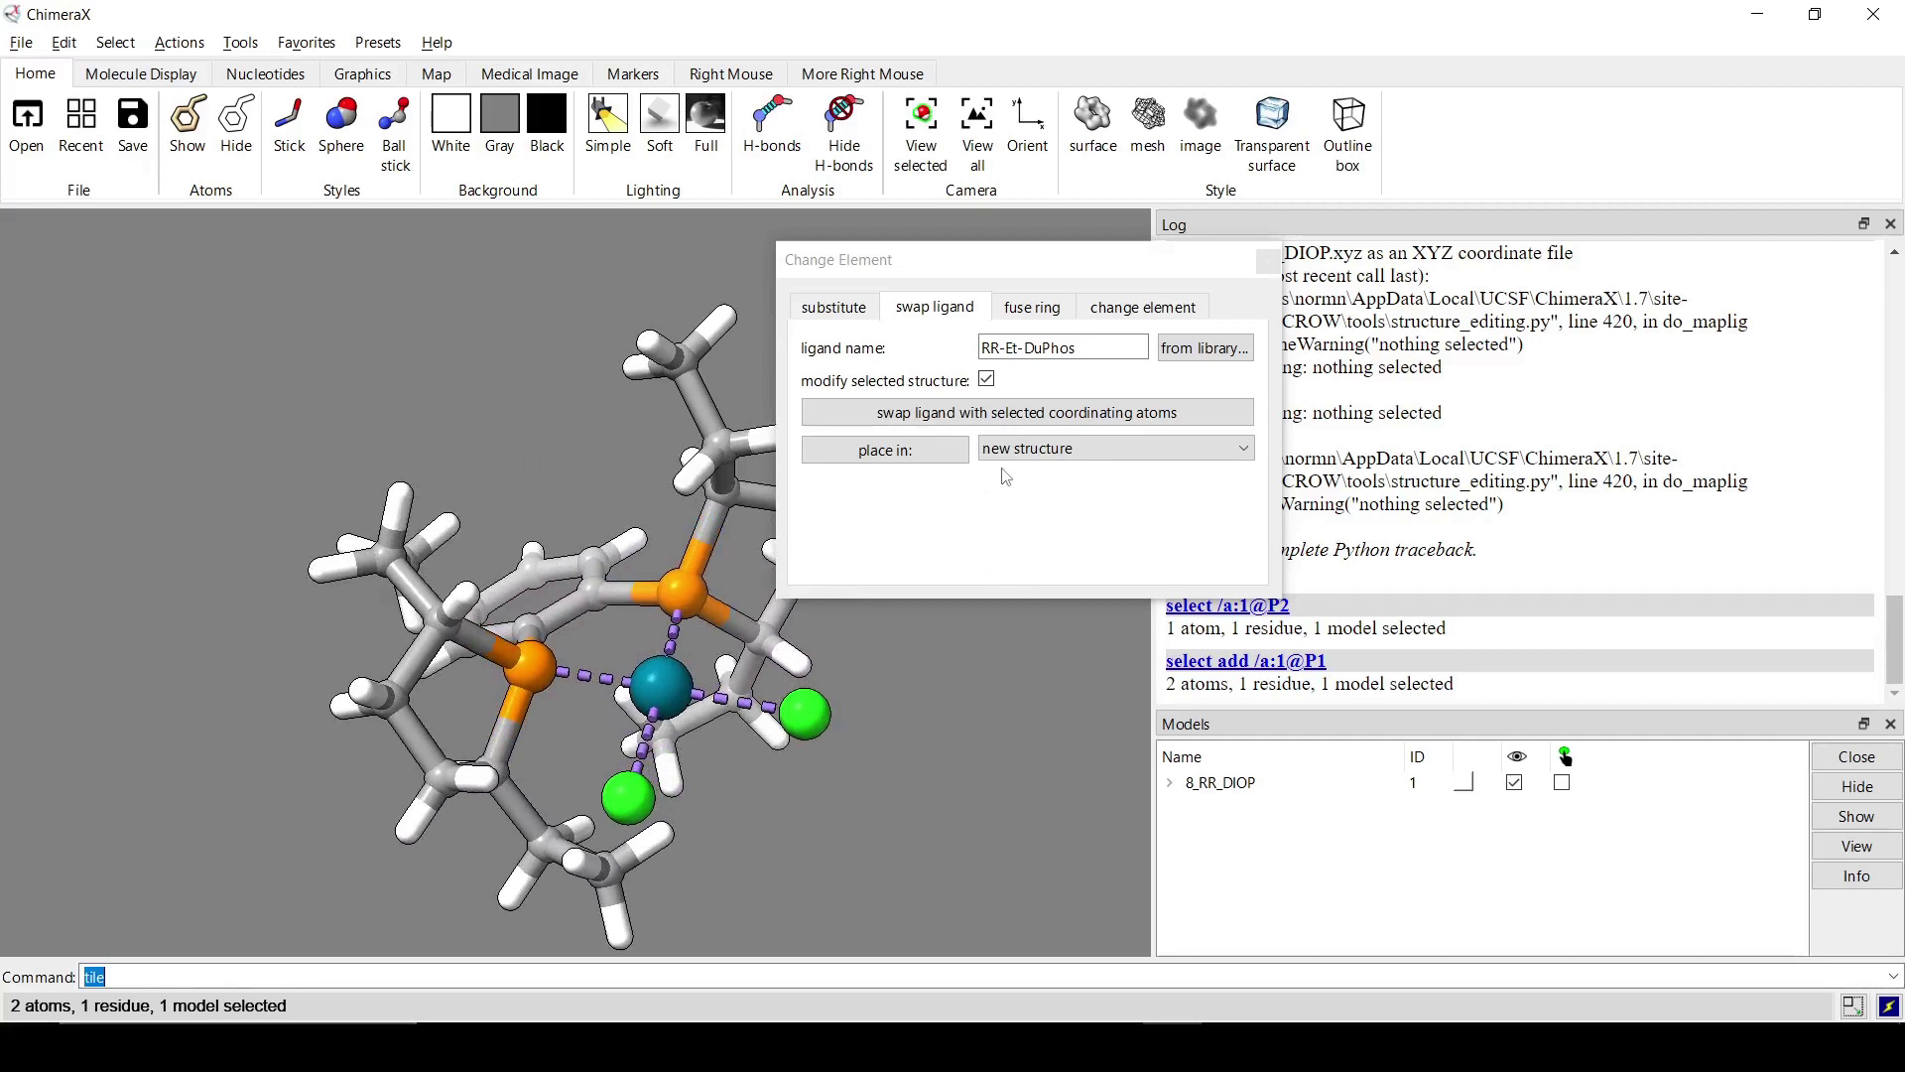
Select the two chlorides and replace them with EDA
ctrl+click(615, 799)
ctrl+shift+click(811, 711)
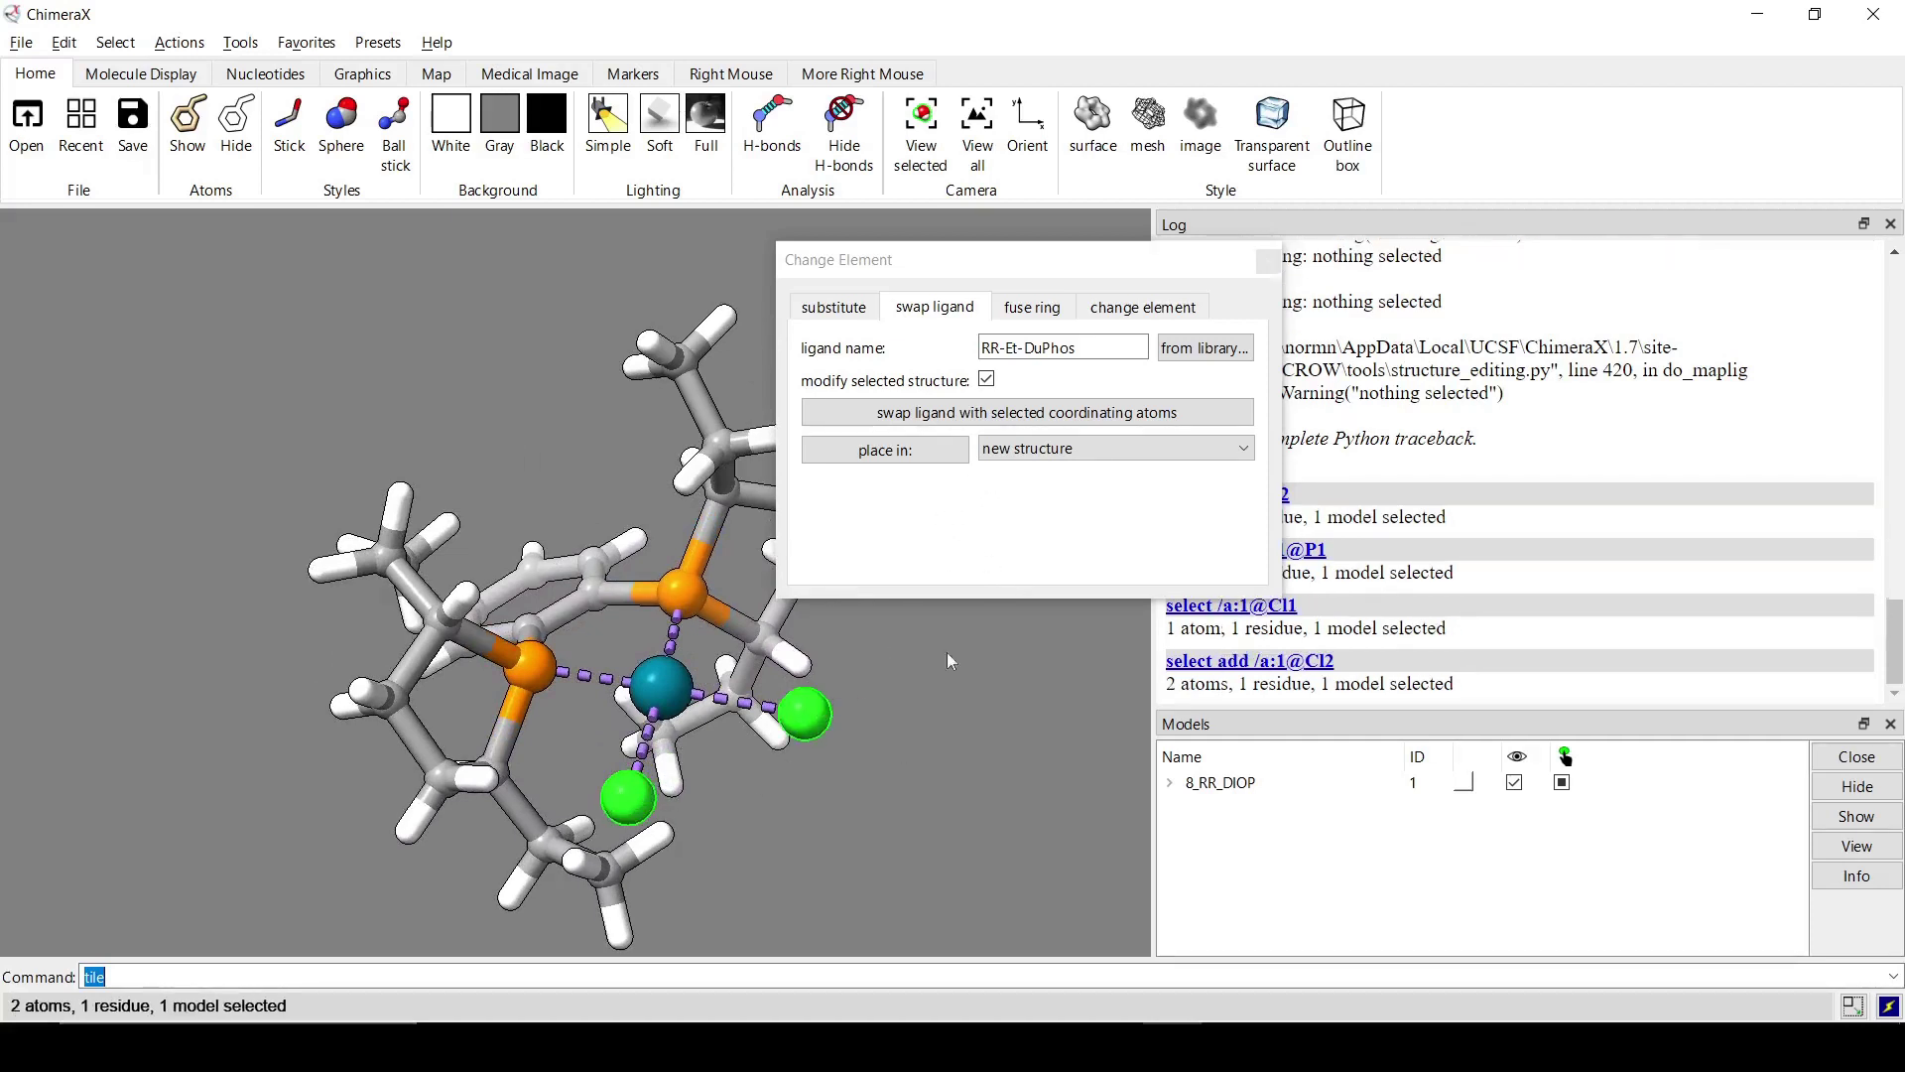
drag(1134, 348, 977, 349)
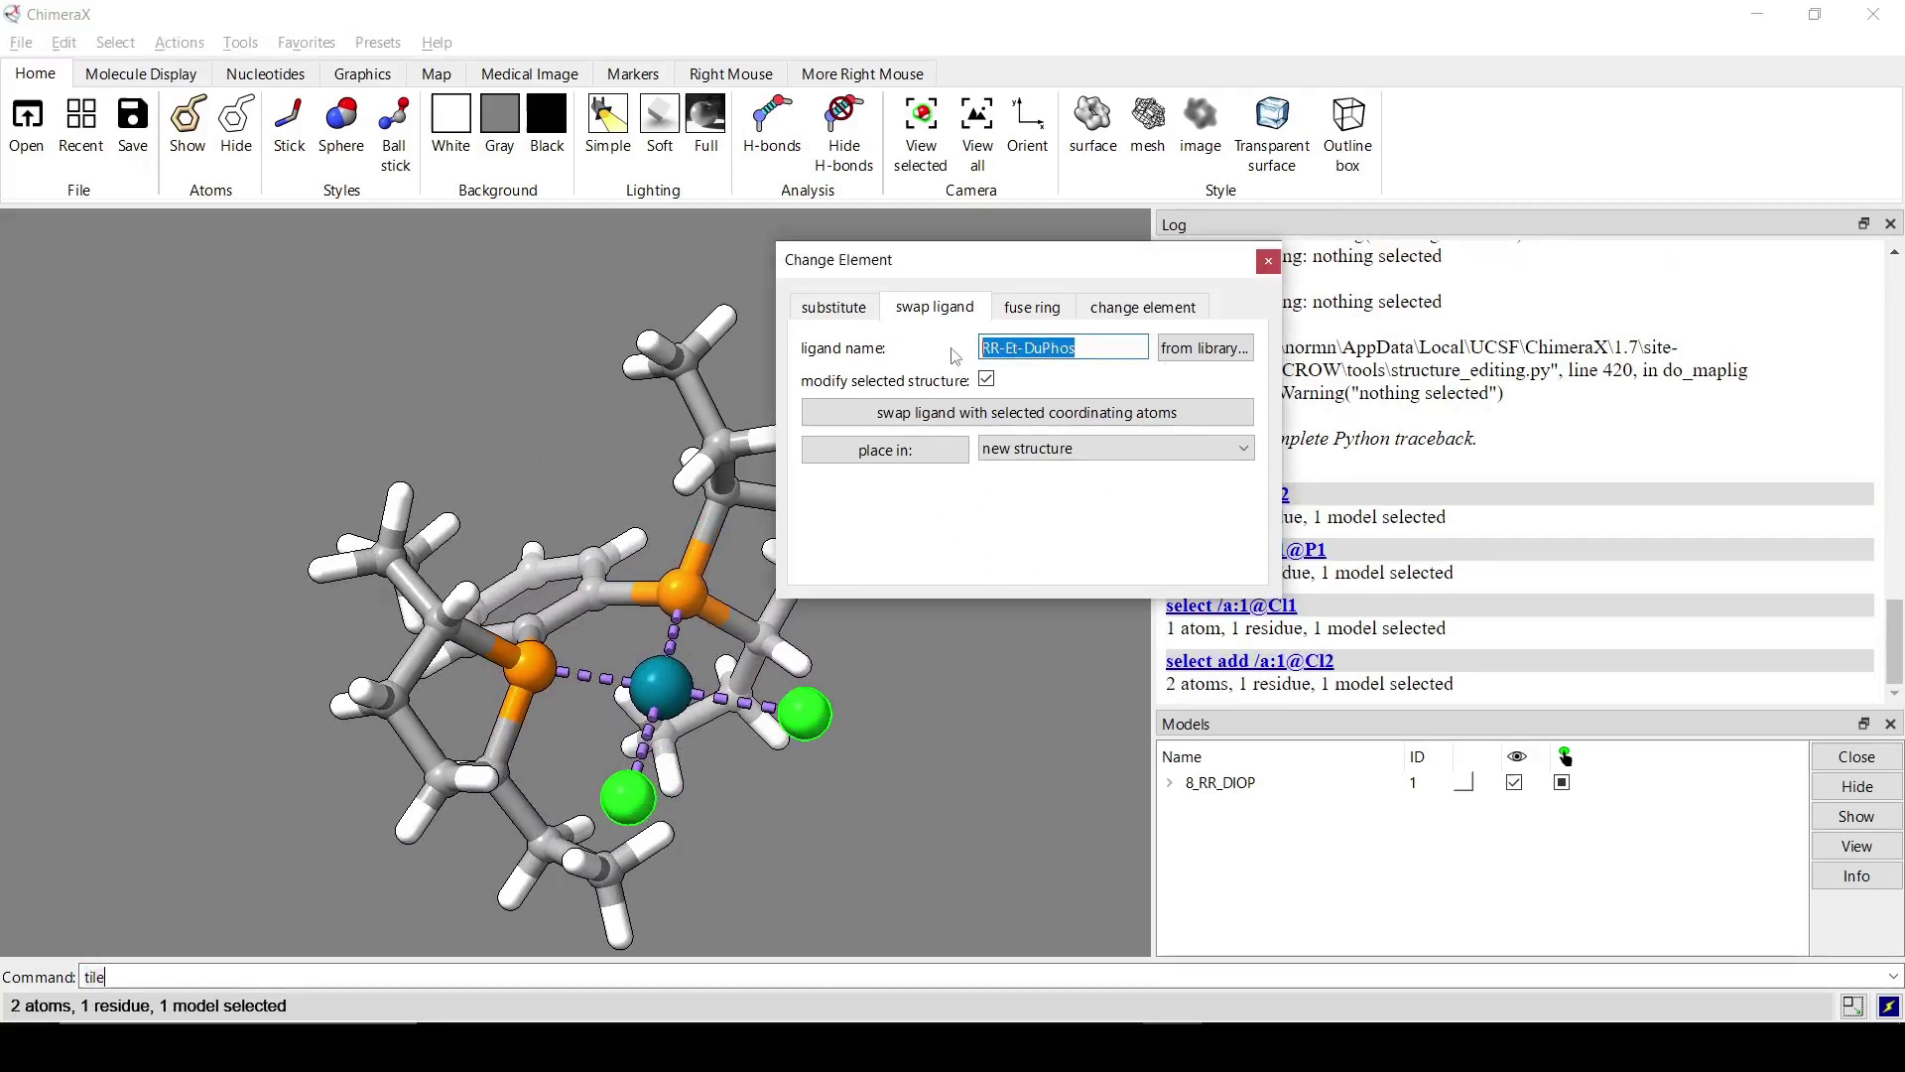
text(EDA)
click(938, 373)
click(928, 413)
drag(552, 728, 632, 756)
drag(642, 487, 633, 544)
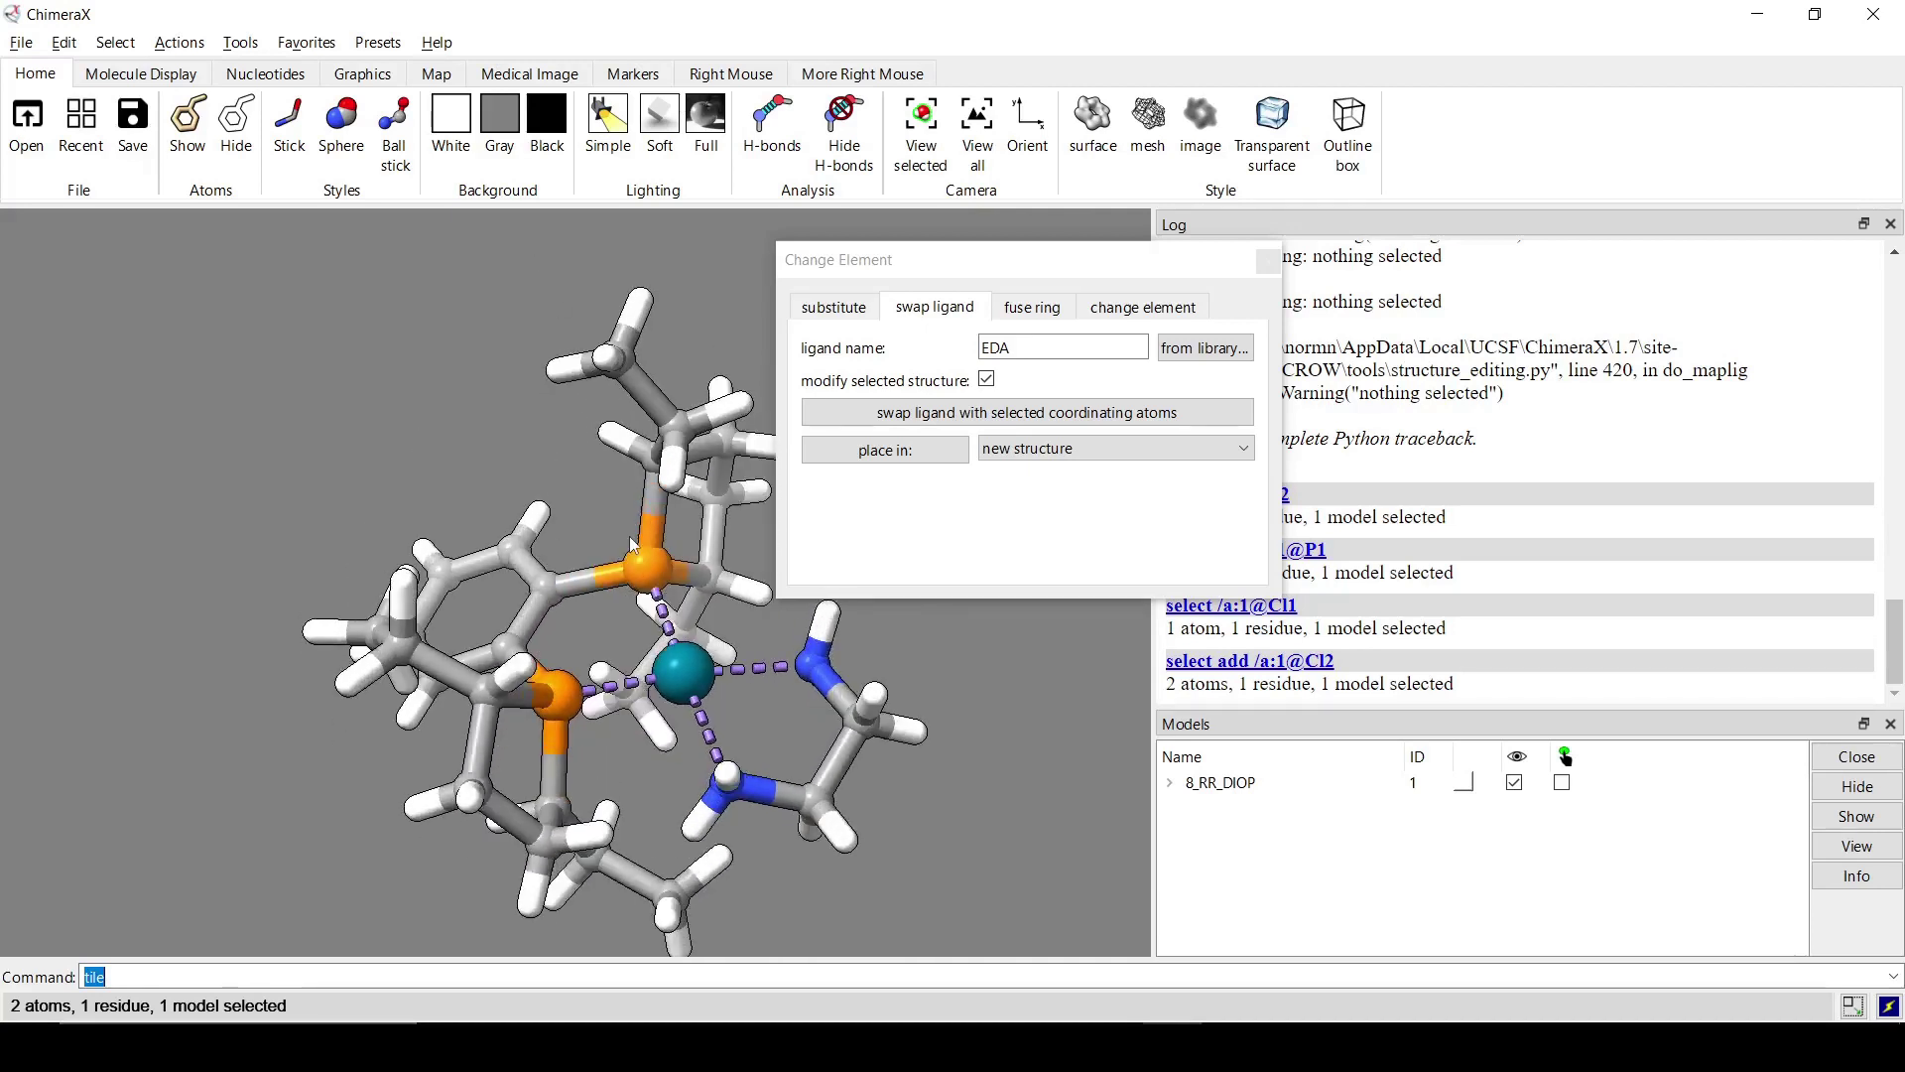
Swap EDA, AcAc and ACN in at both nitrogens as new structures
click(1045, 351)
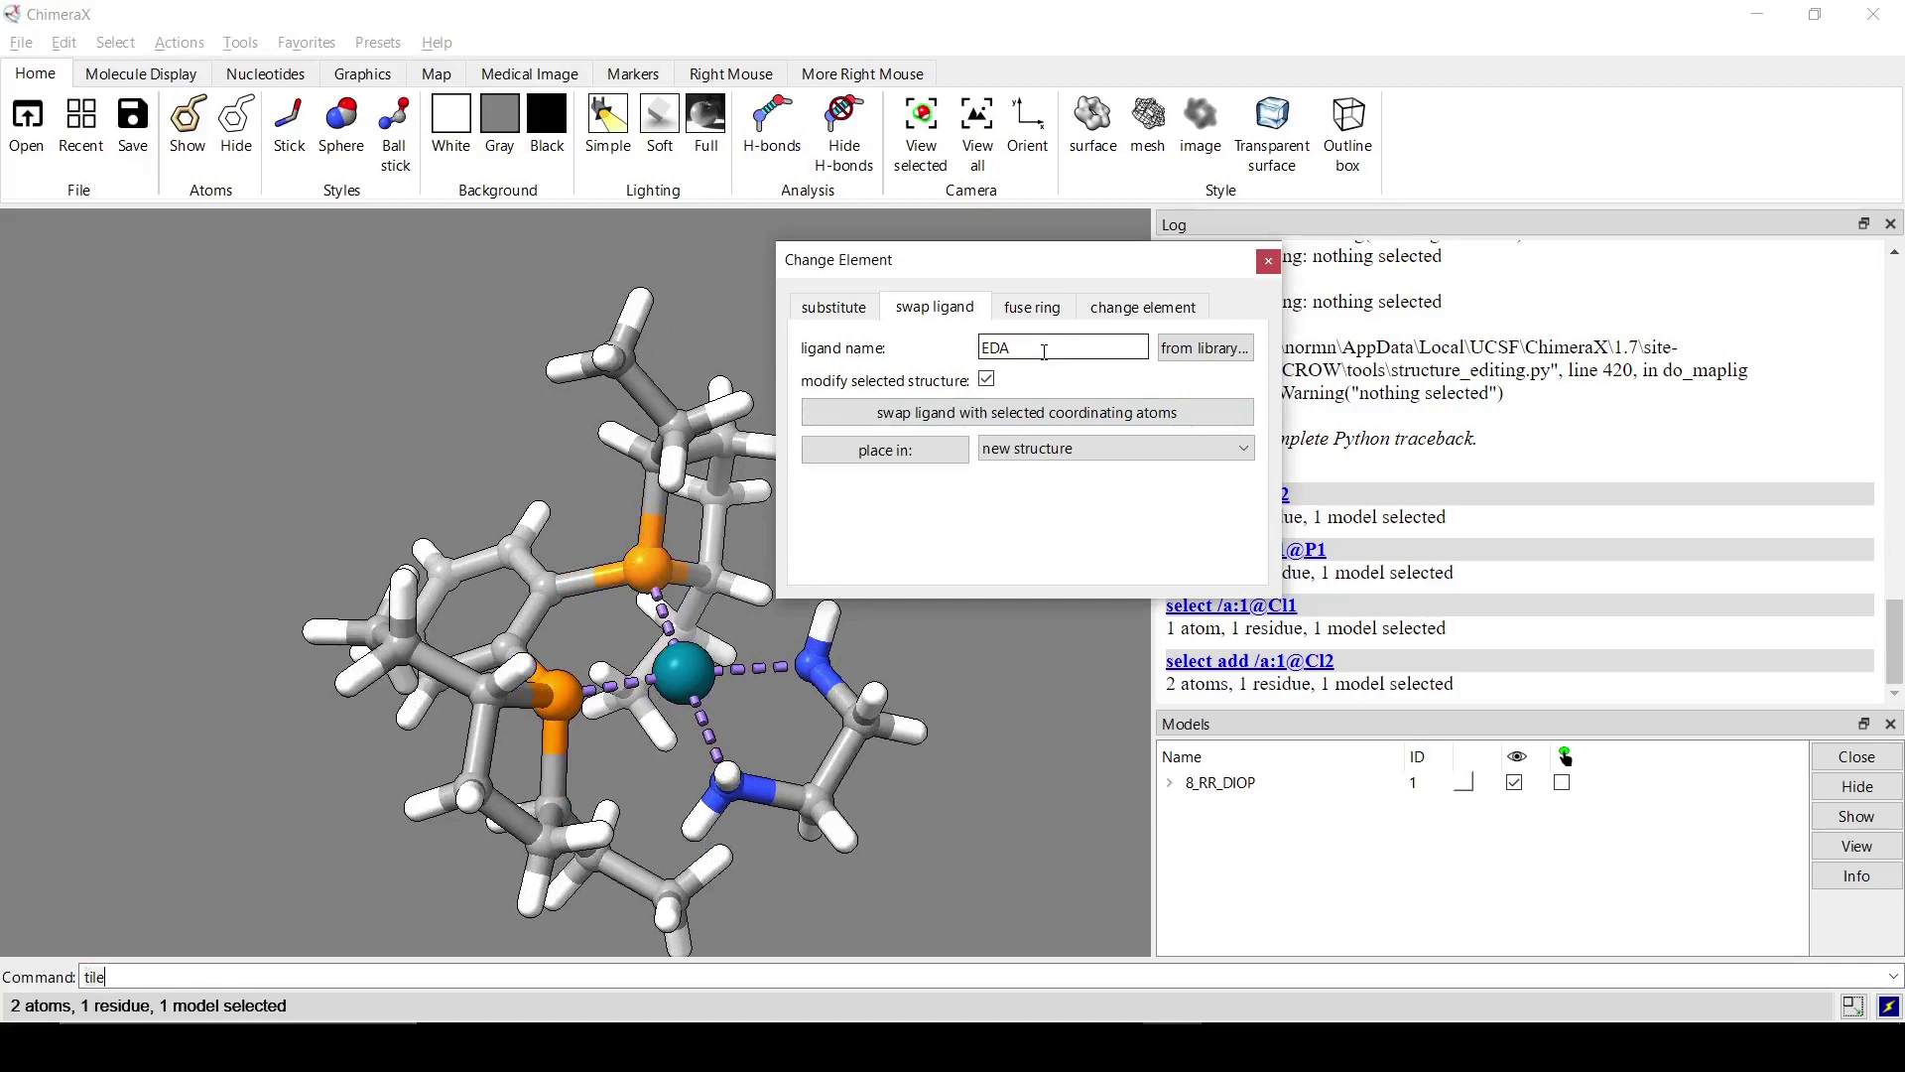
text(,)
click(1055, 380)
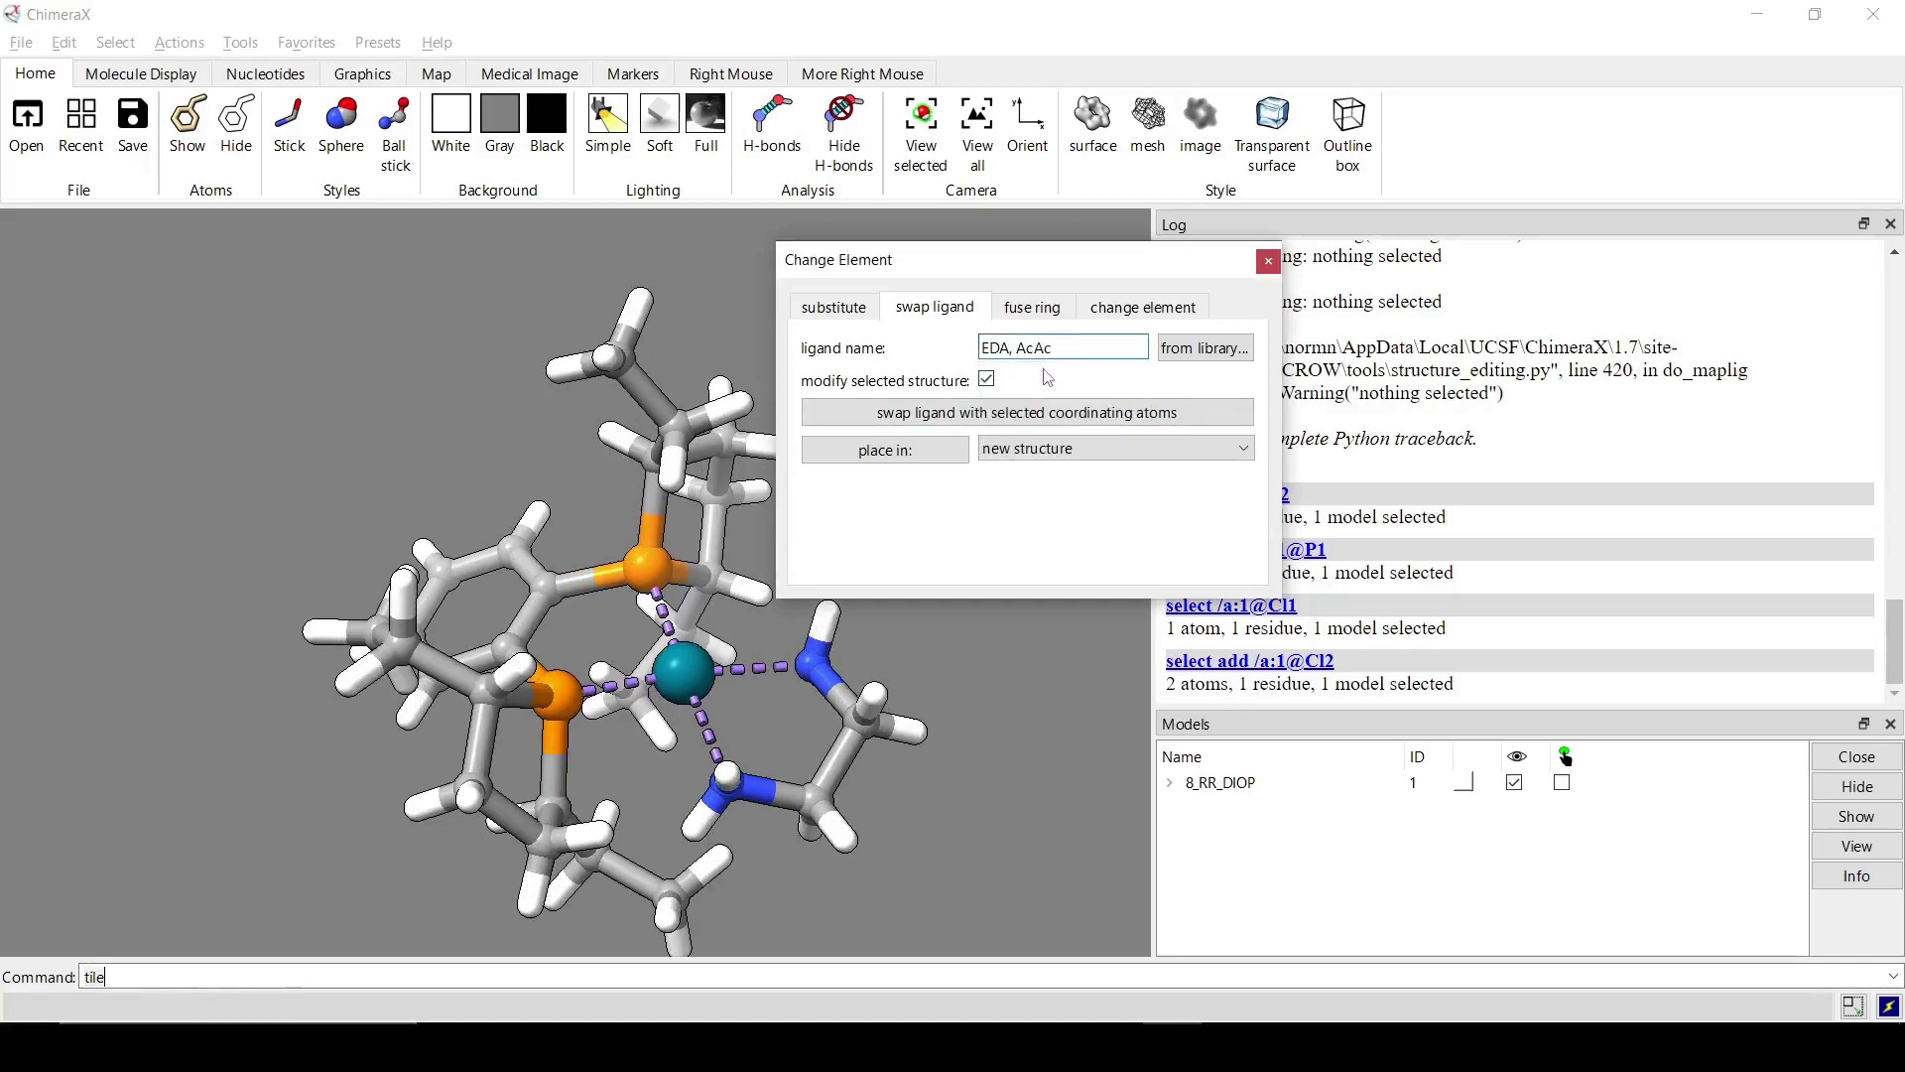
text(,)
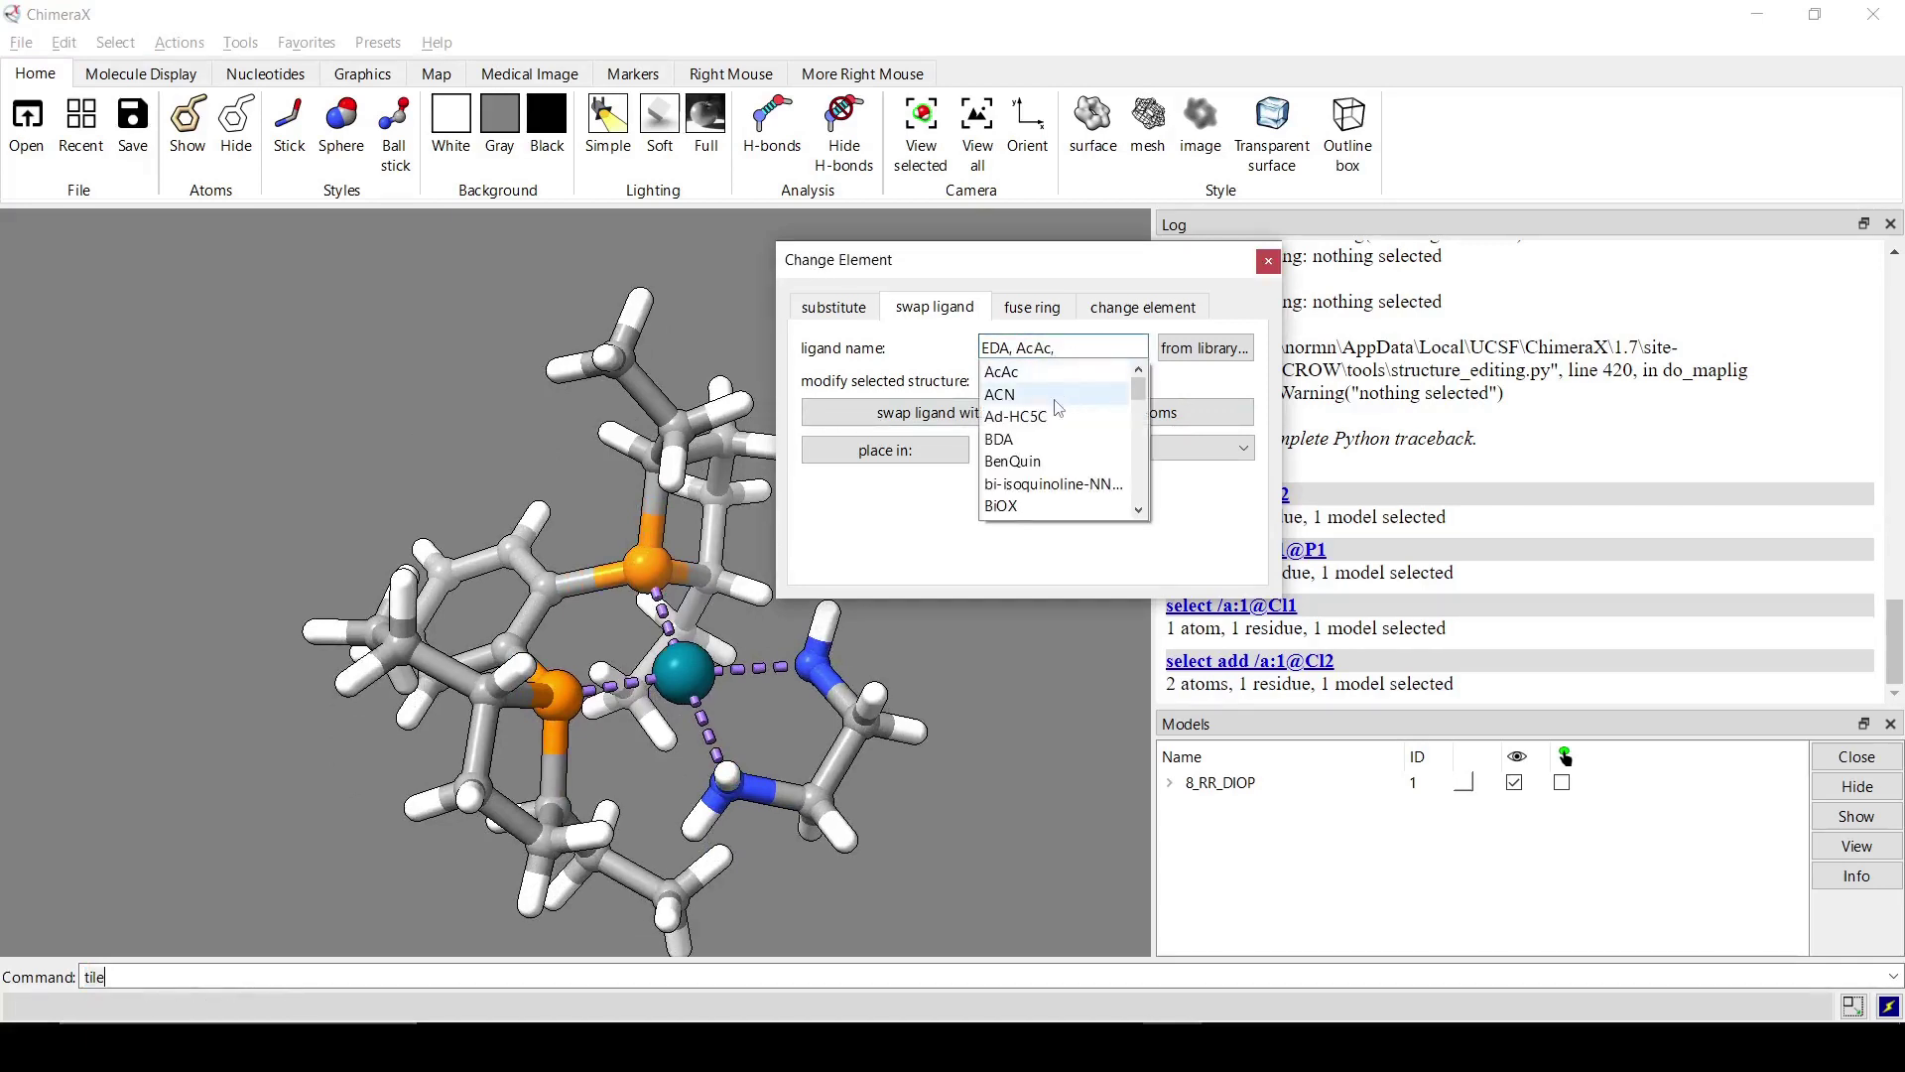
click(1056, 405)
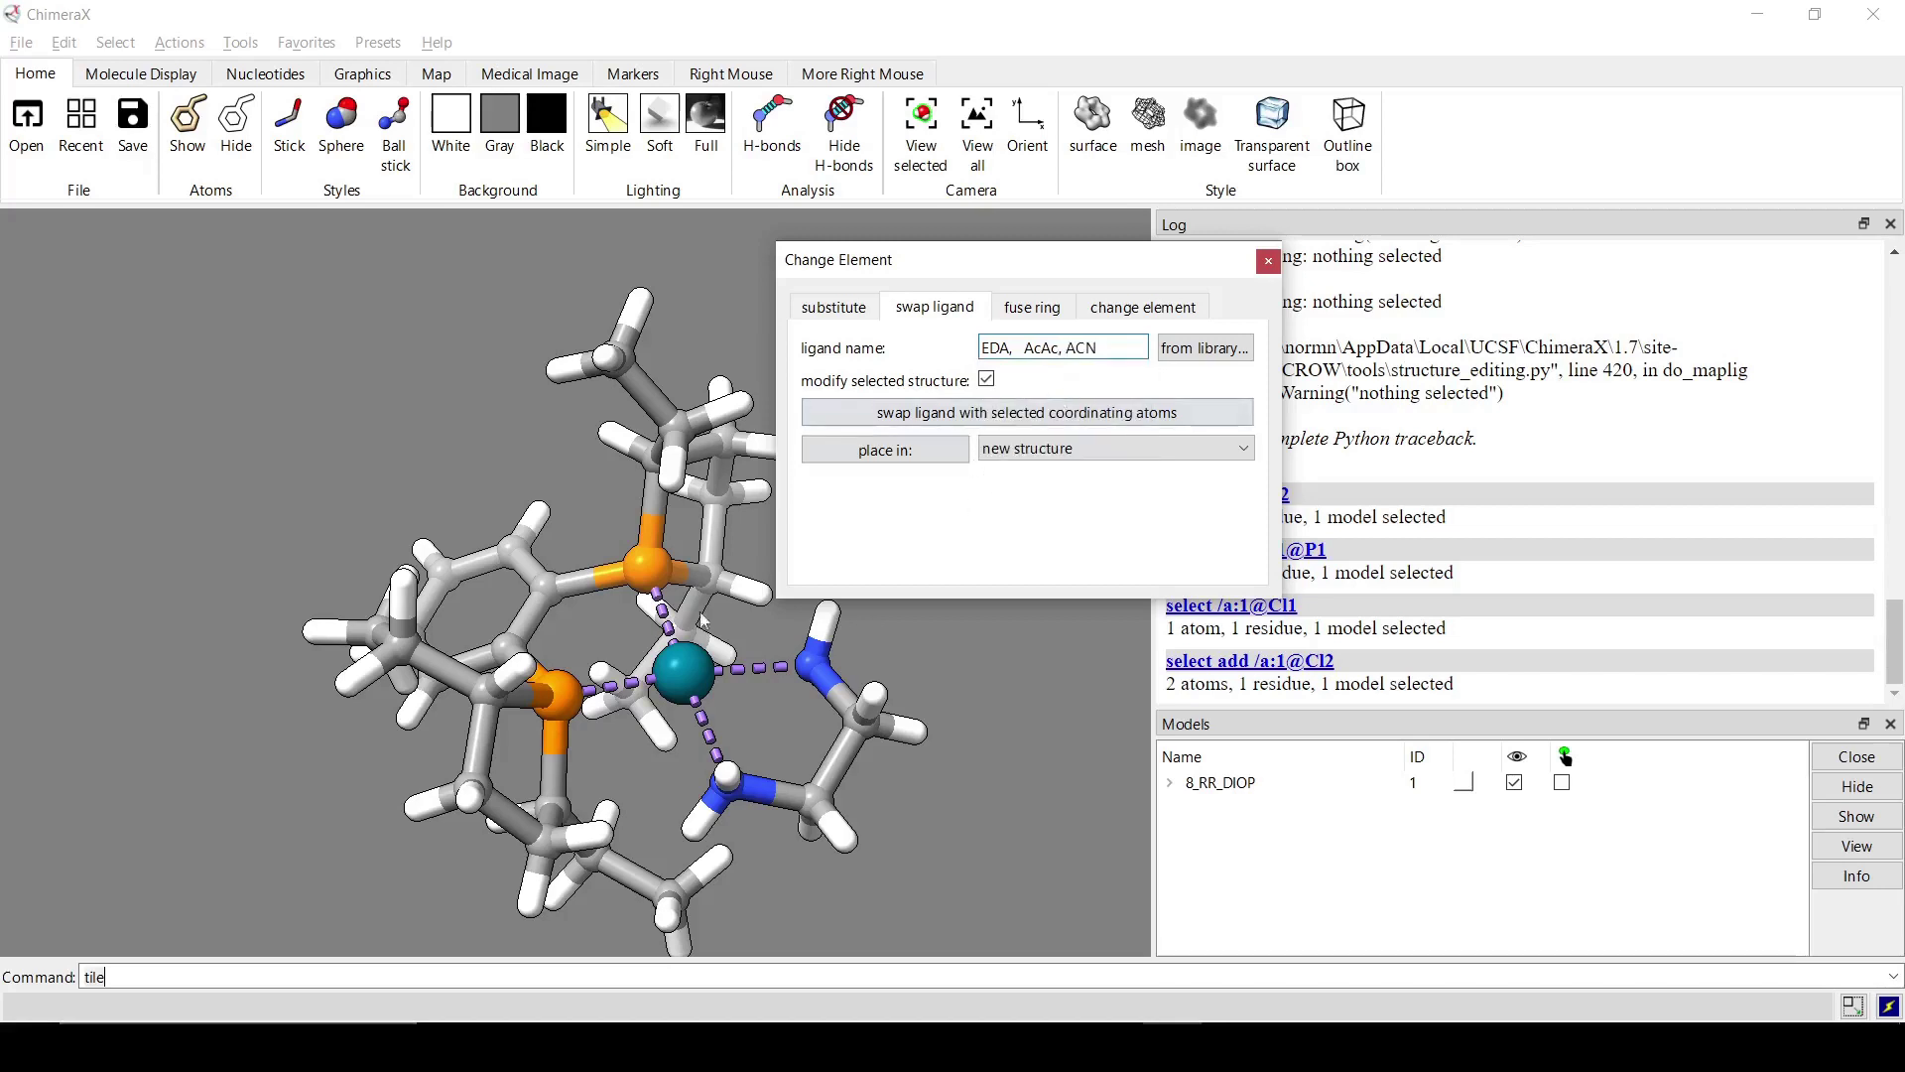
ctrl+click(746, 803)
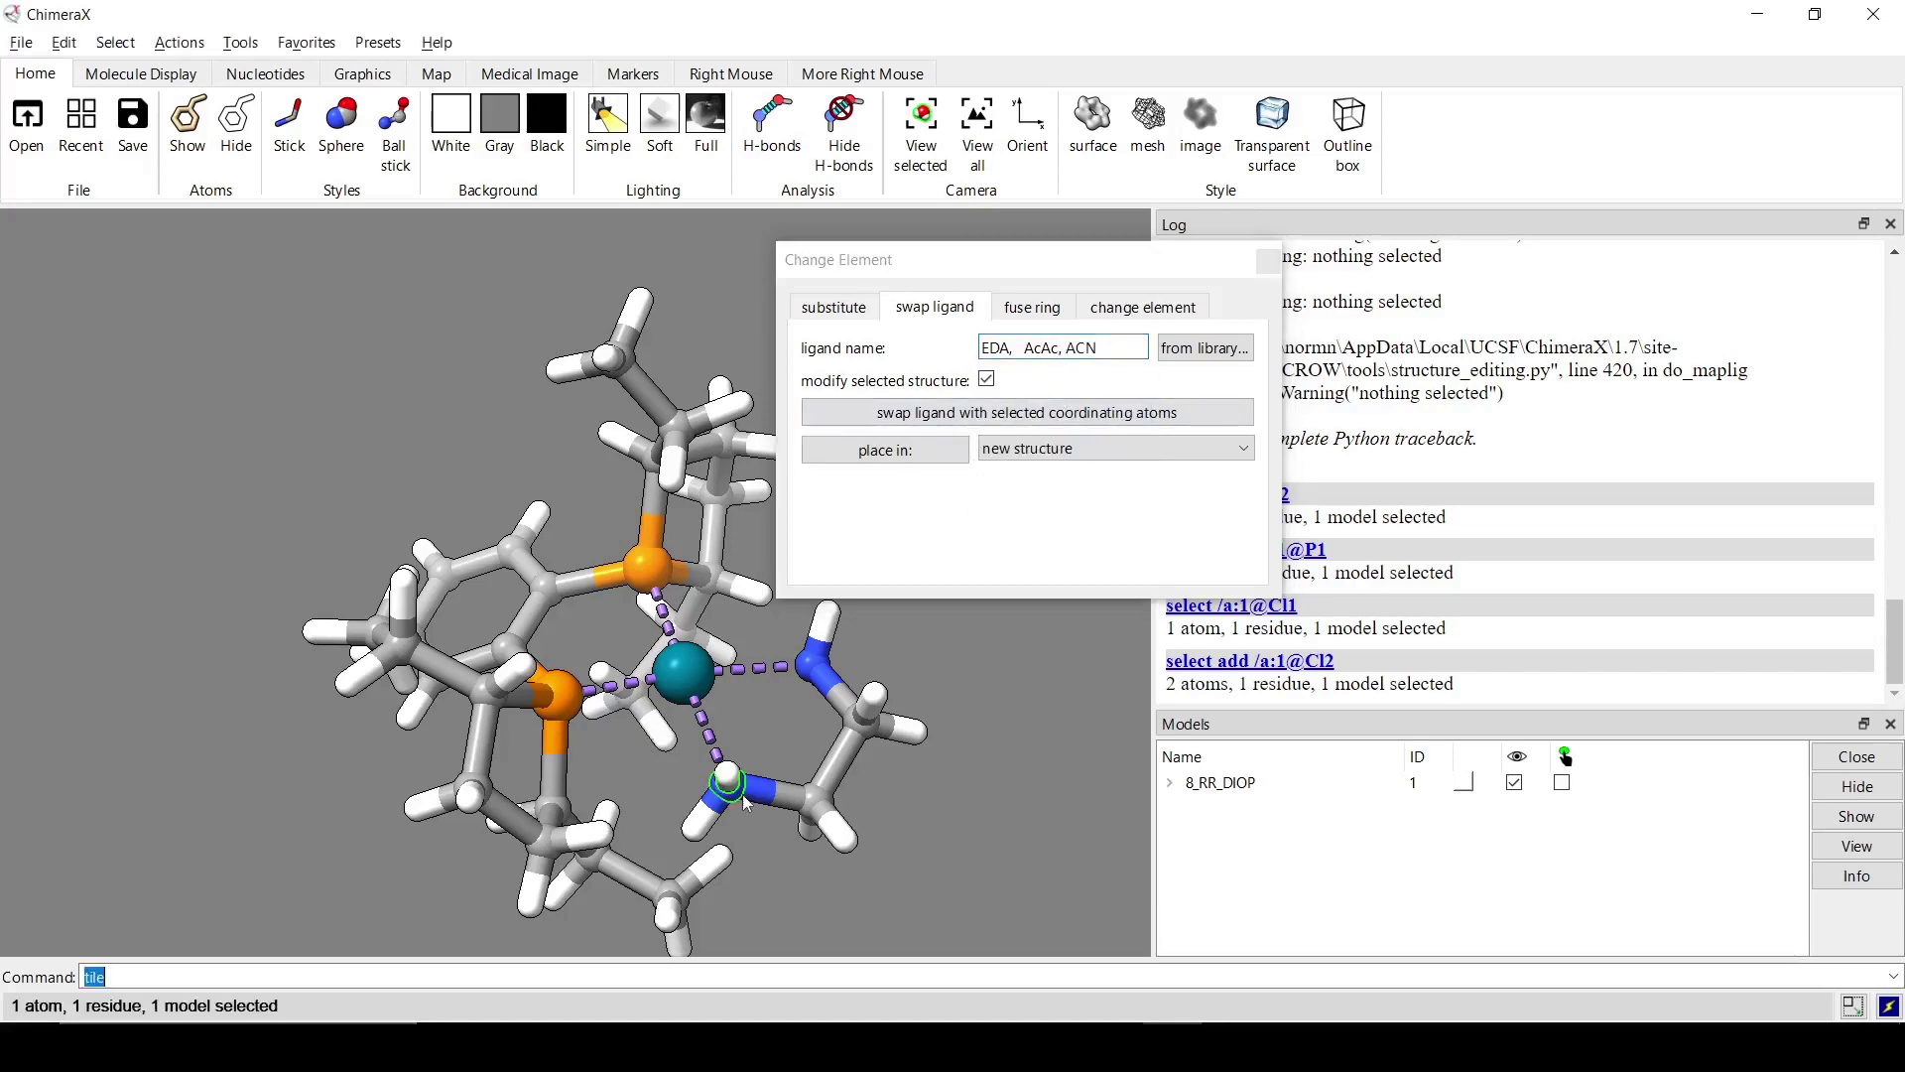
ctrl+shift+click(816, 668)
click(989, 381)
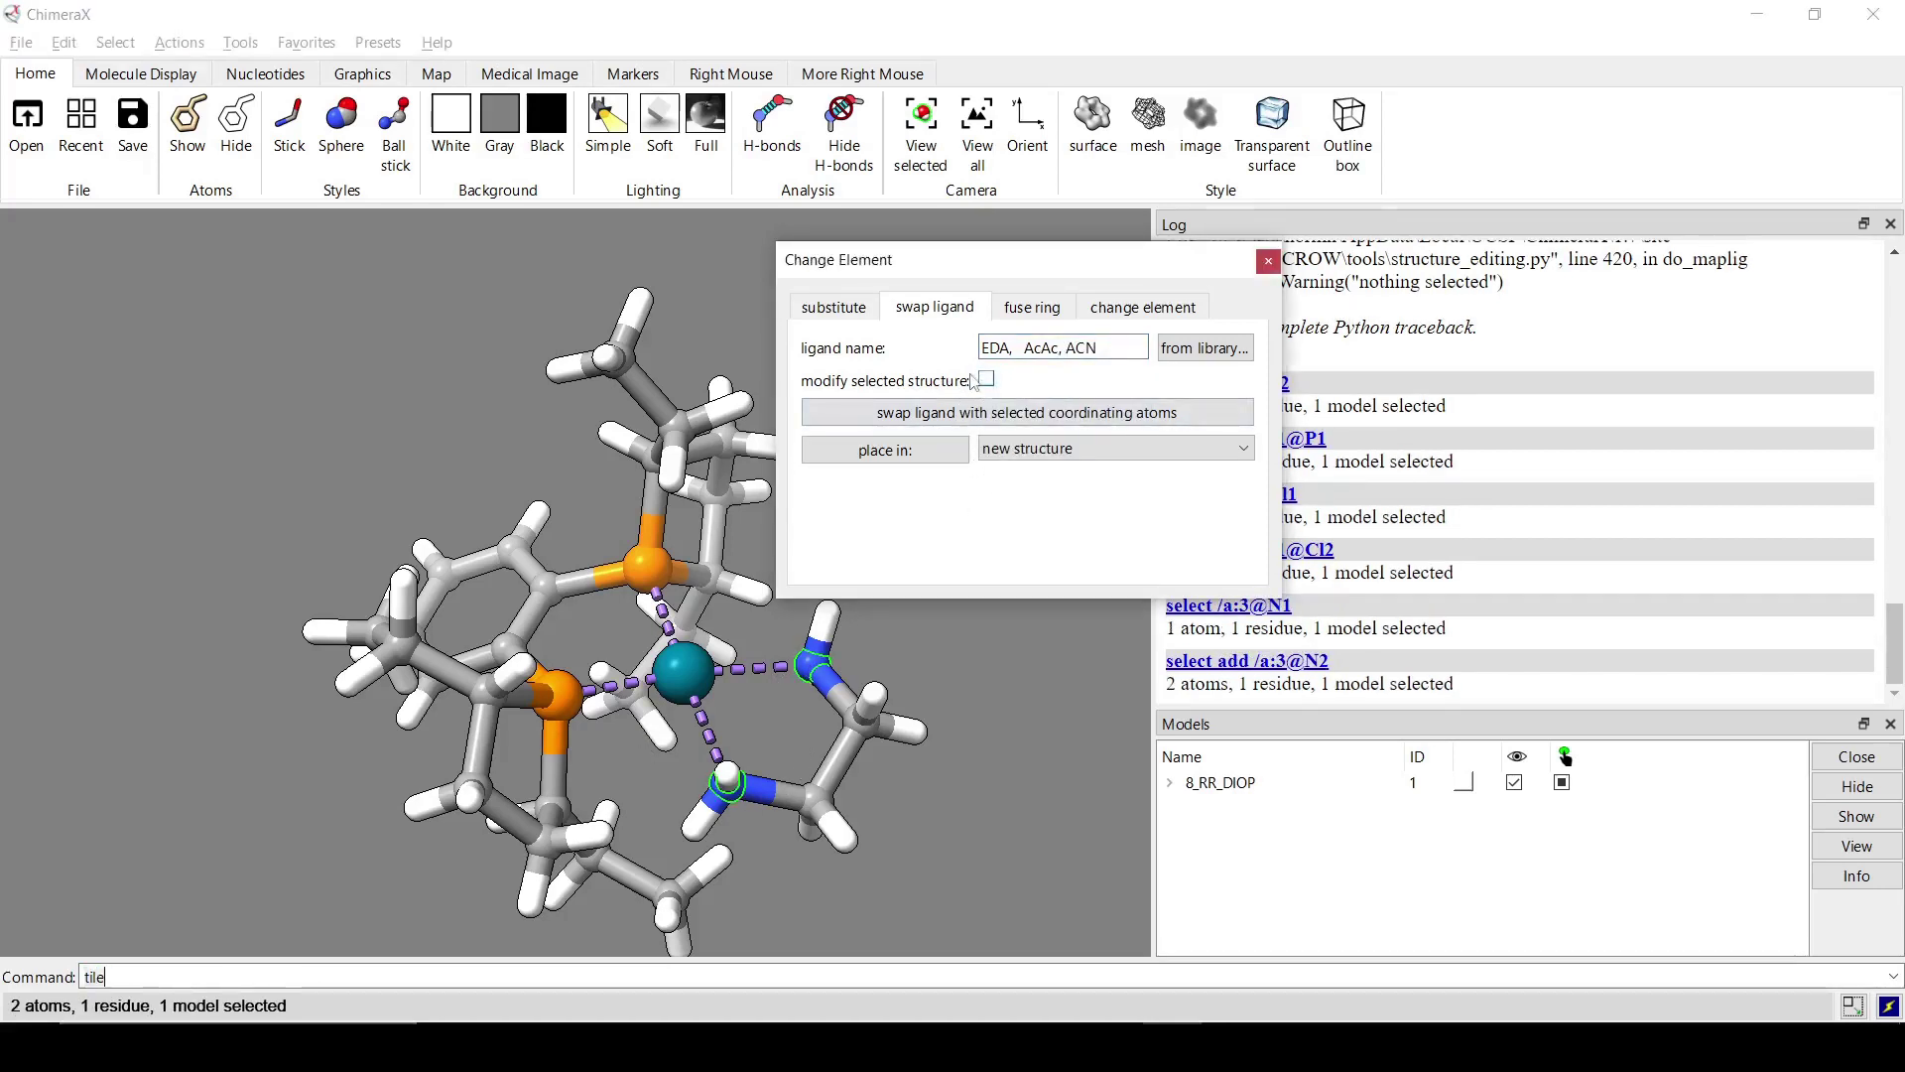
click(905, 423)
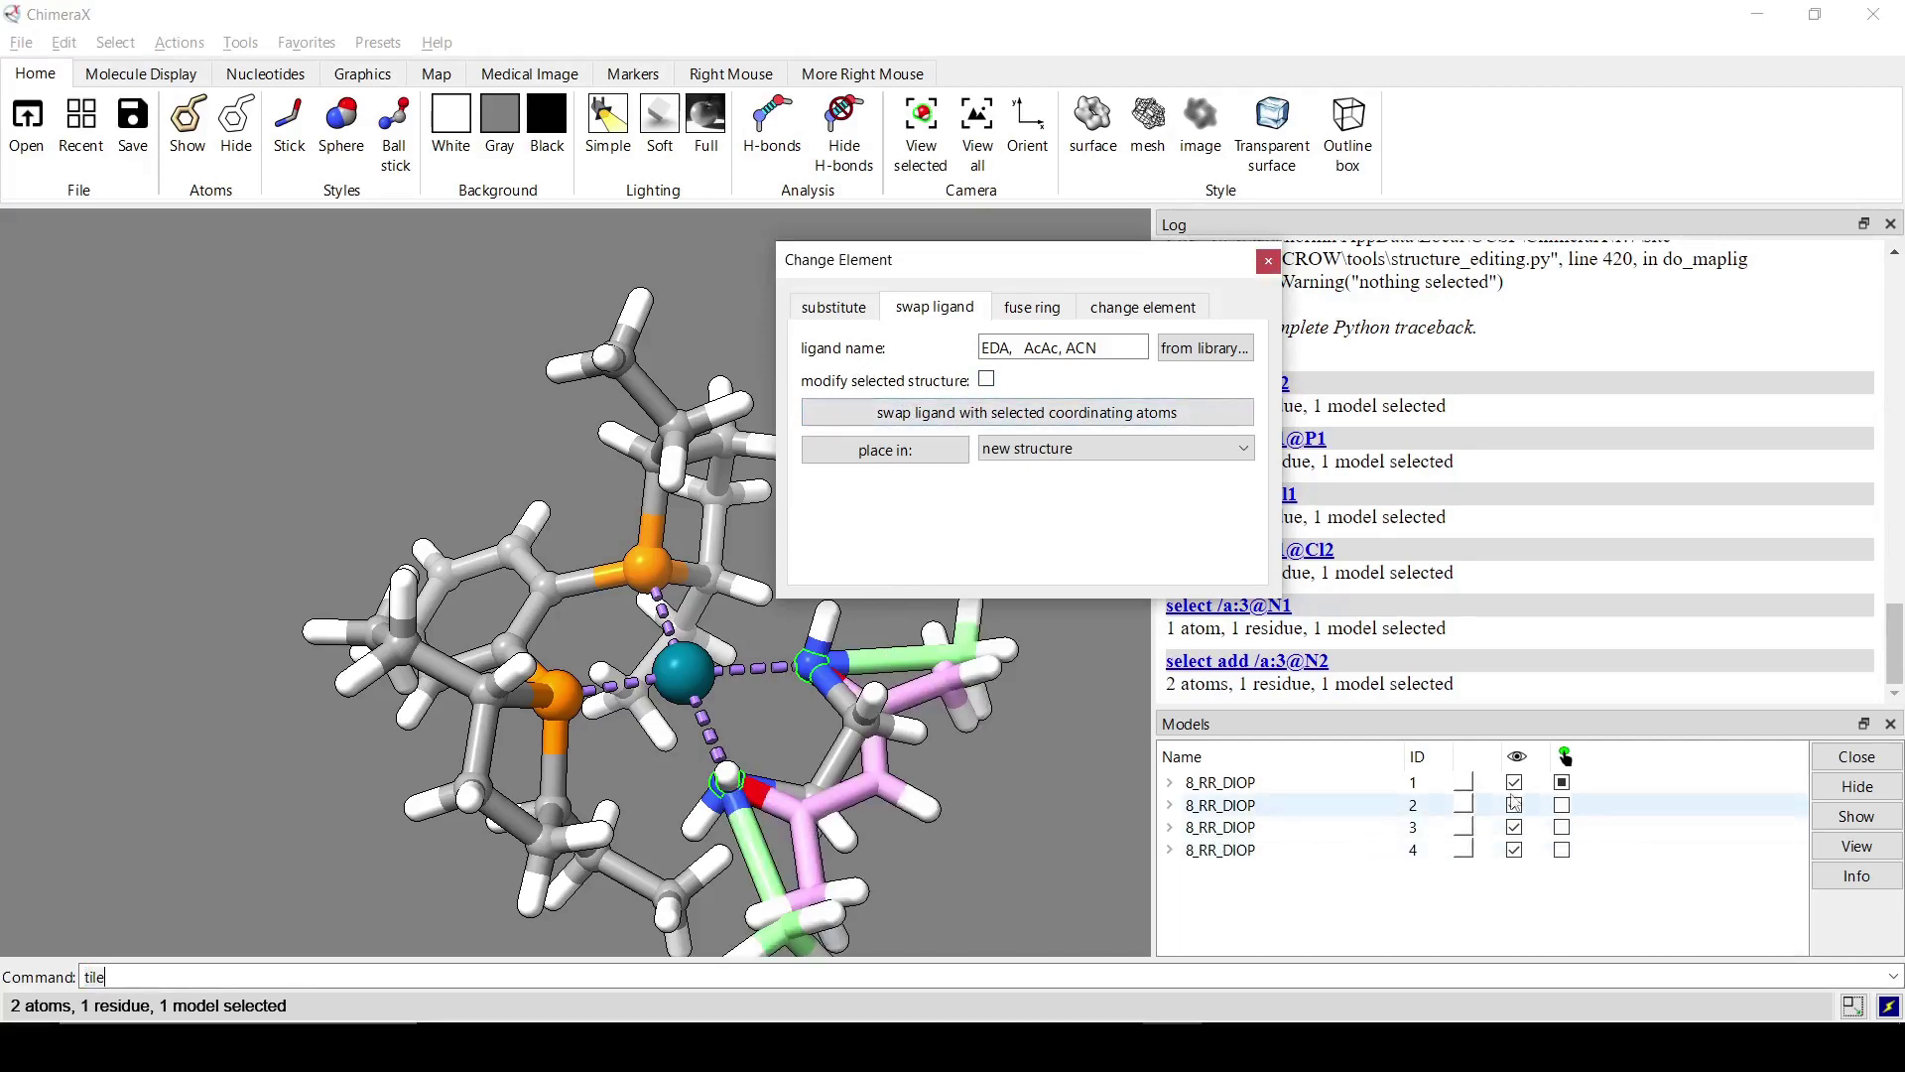
Tile the four complexes in a grid, move the ligand options aside, and select a model-2 nitrogen
text(tile)
key(Return)
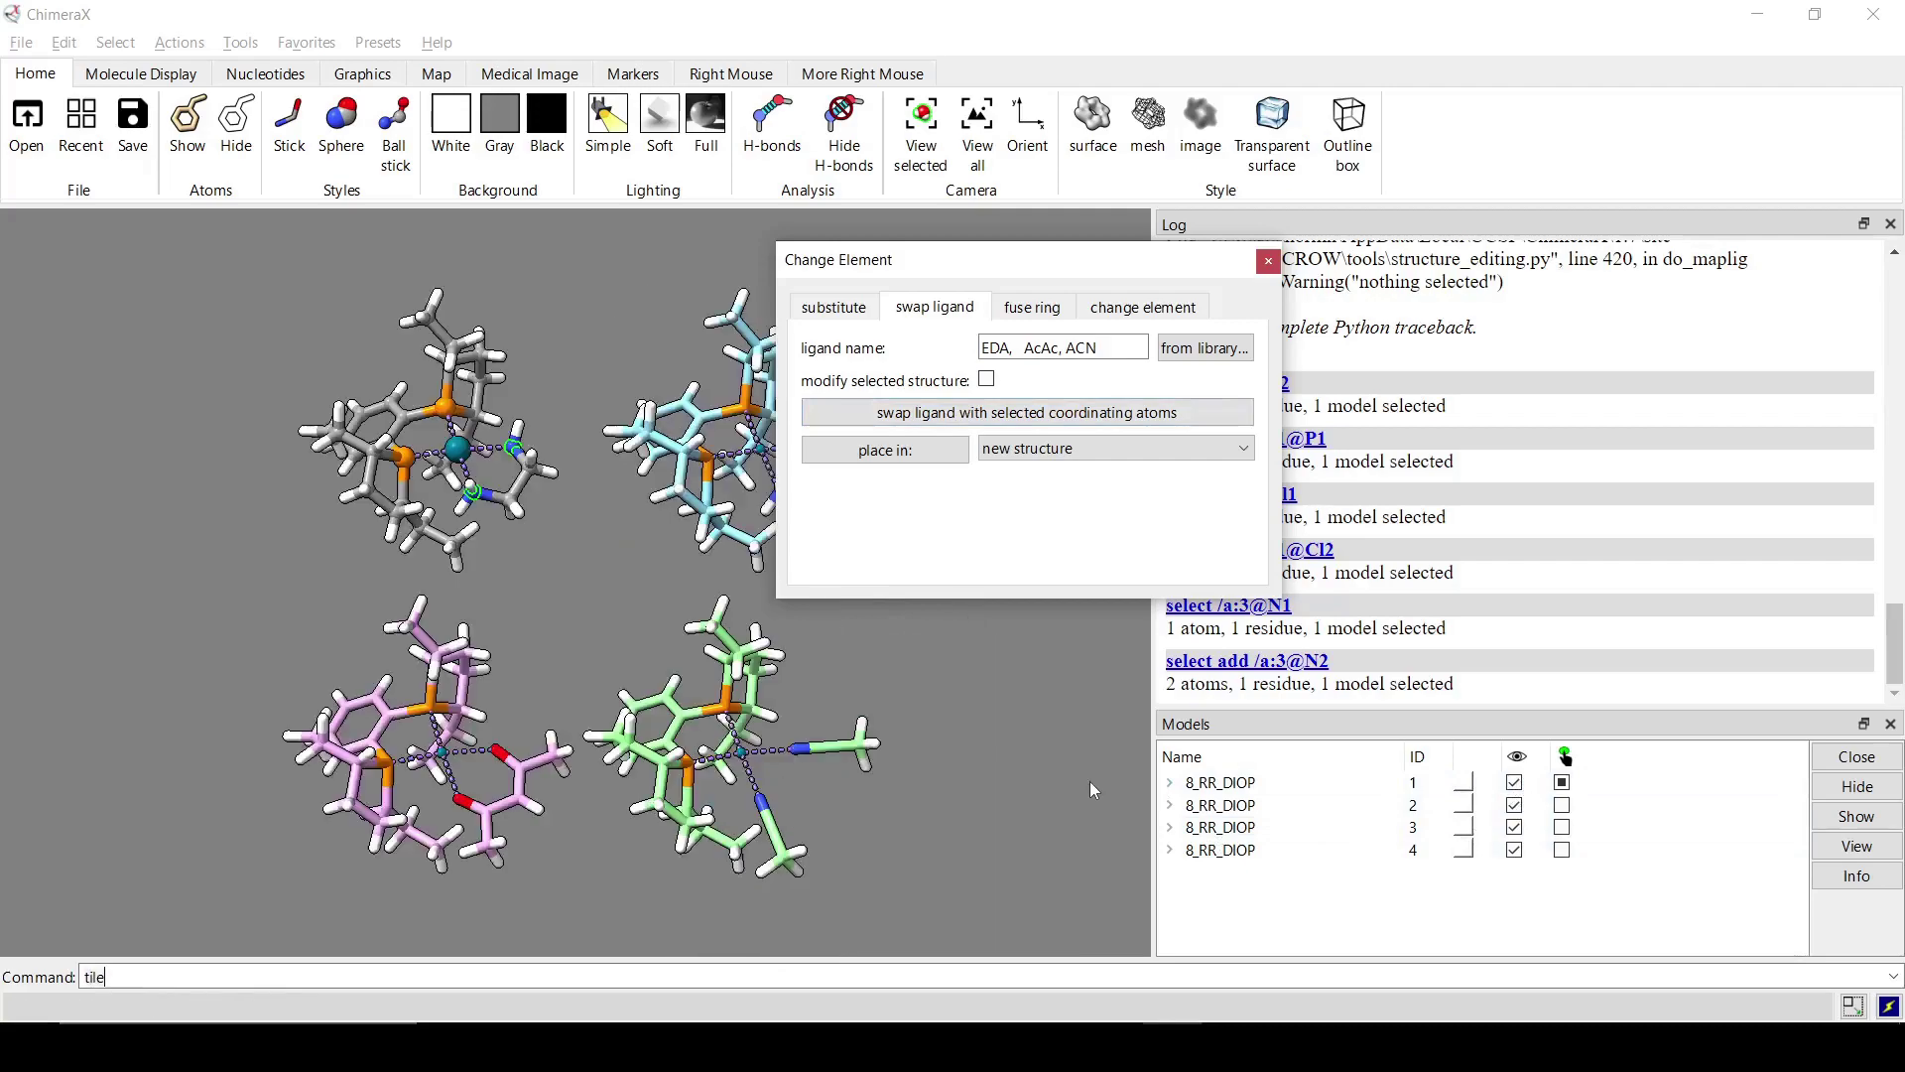
drag(898, 270, 1122, 288)
mouse_move(627, 761)
mouse_down()
mouse_move(647, 609)
mouse_move(633, 770)
mouse_up()
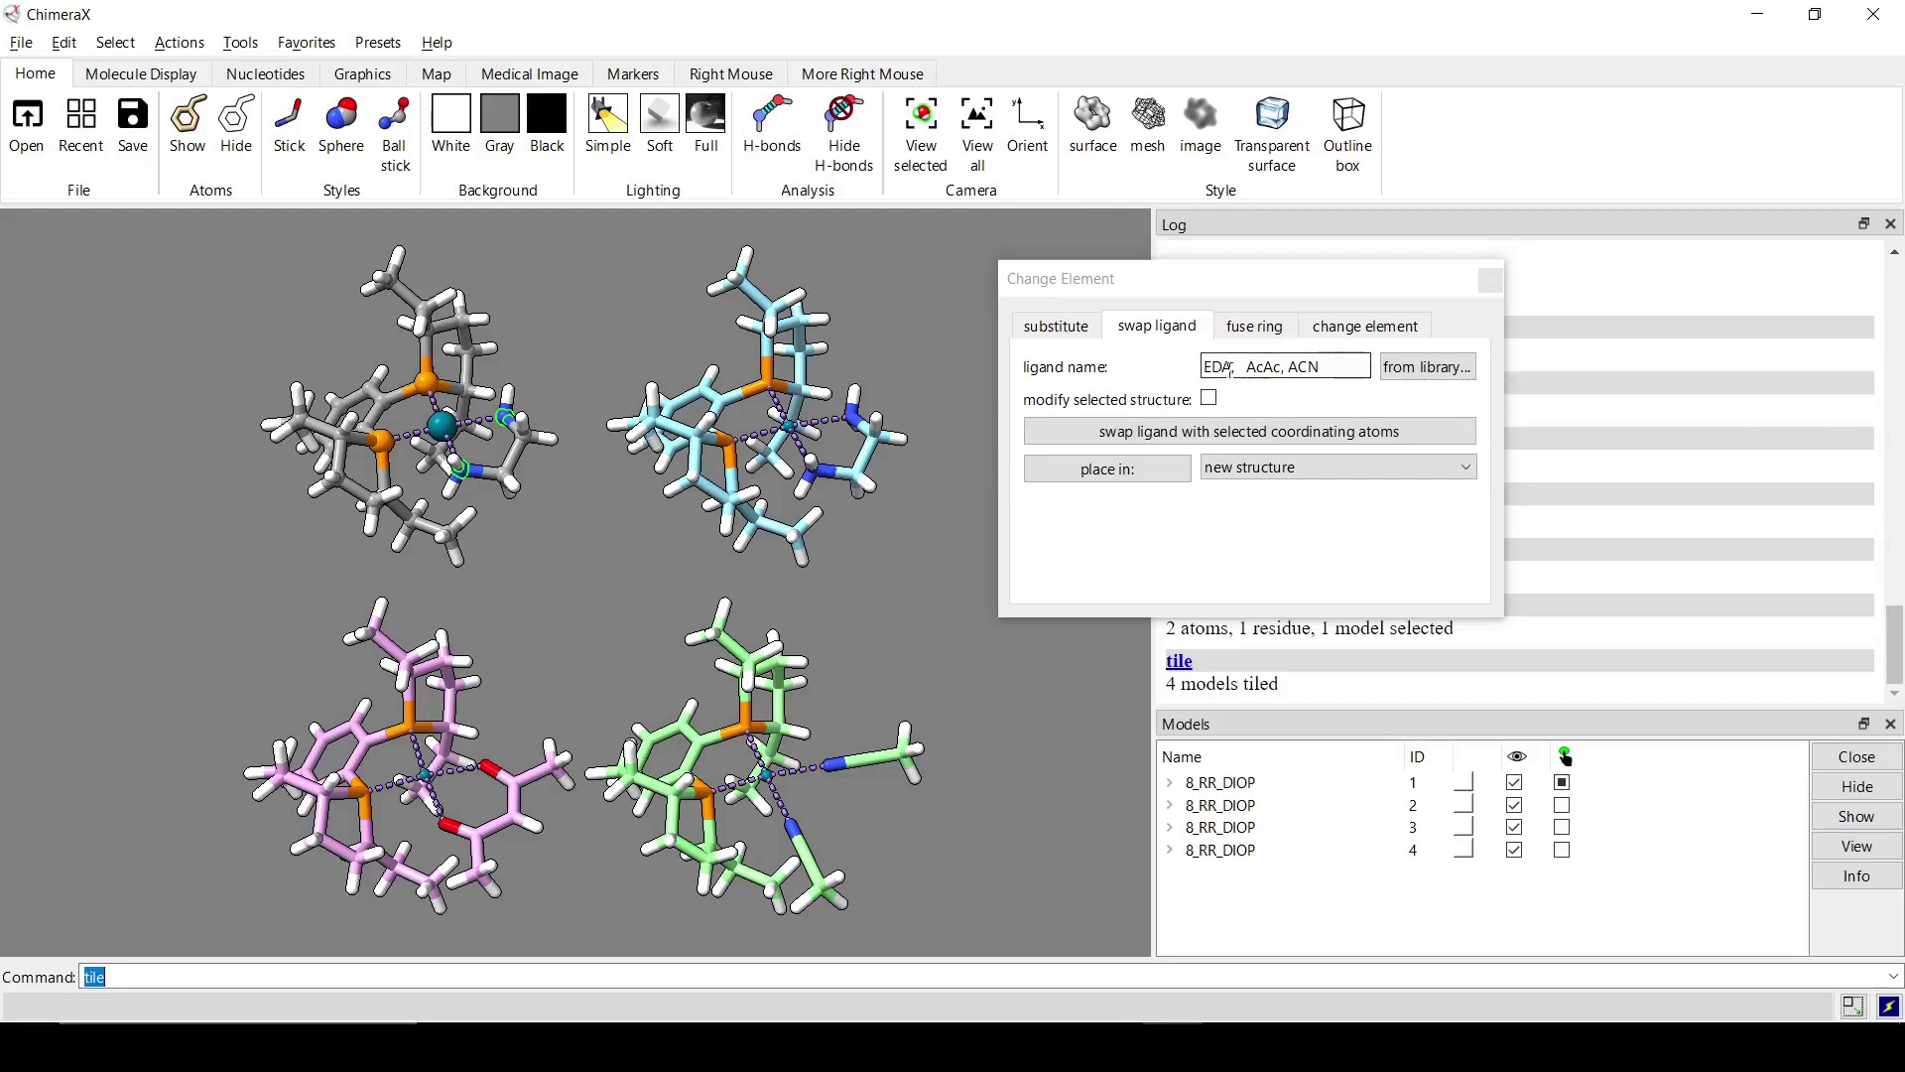
ctrl+click(819, 479)
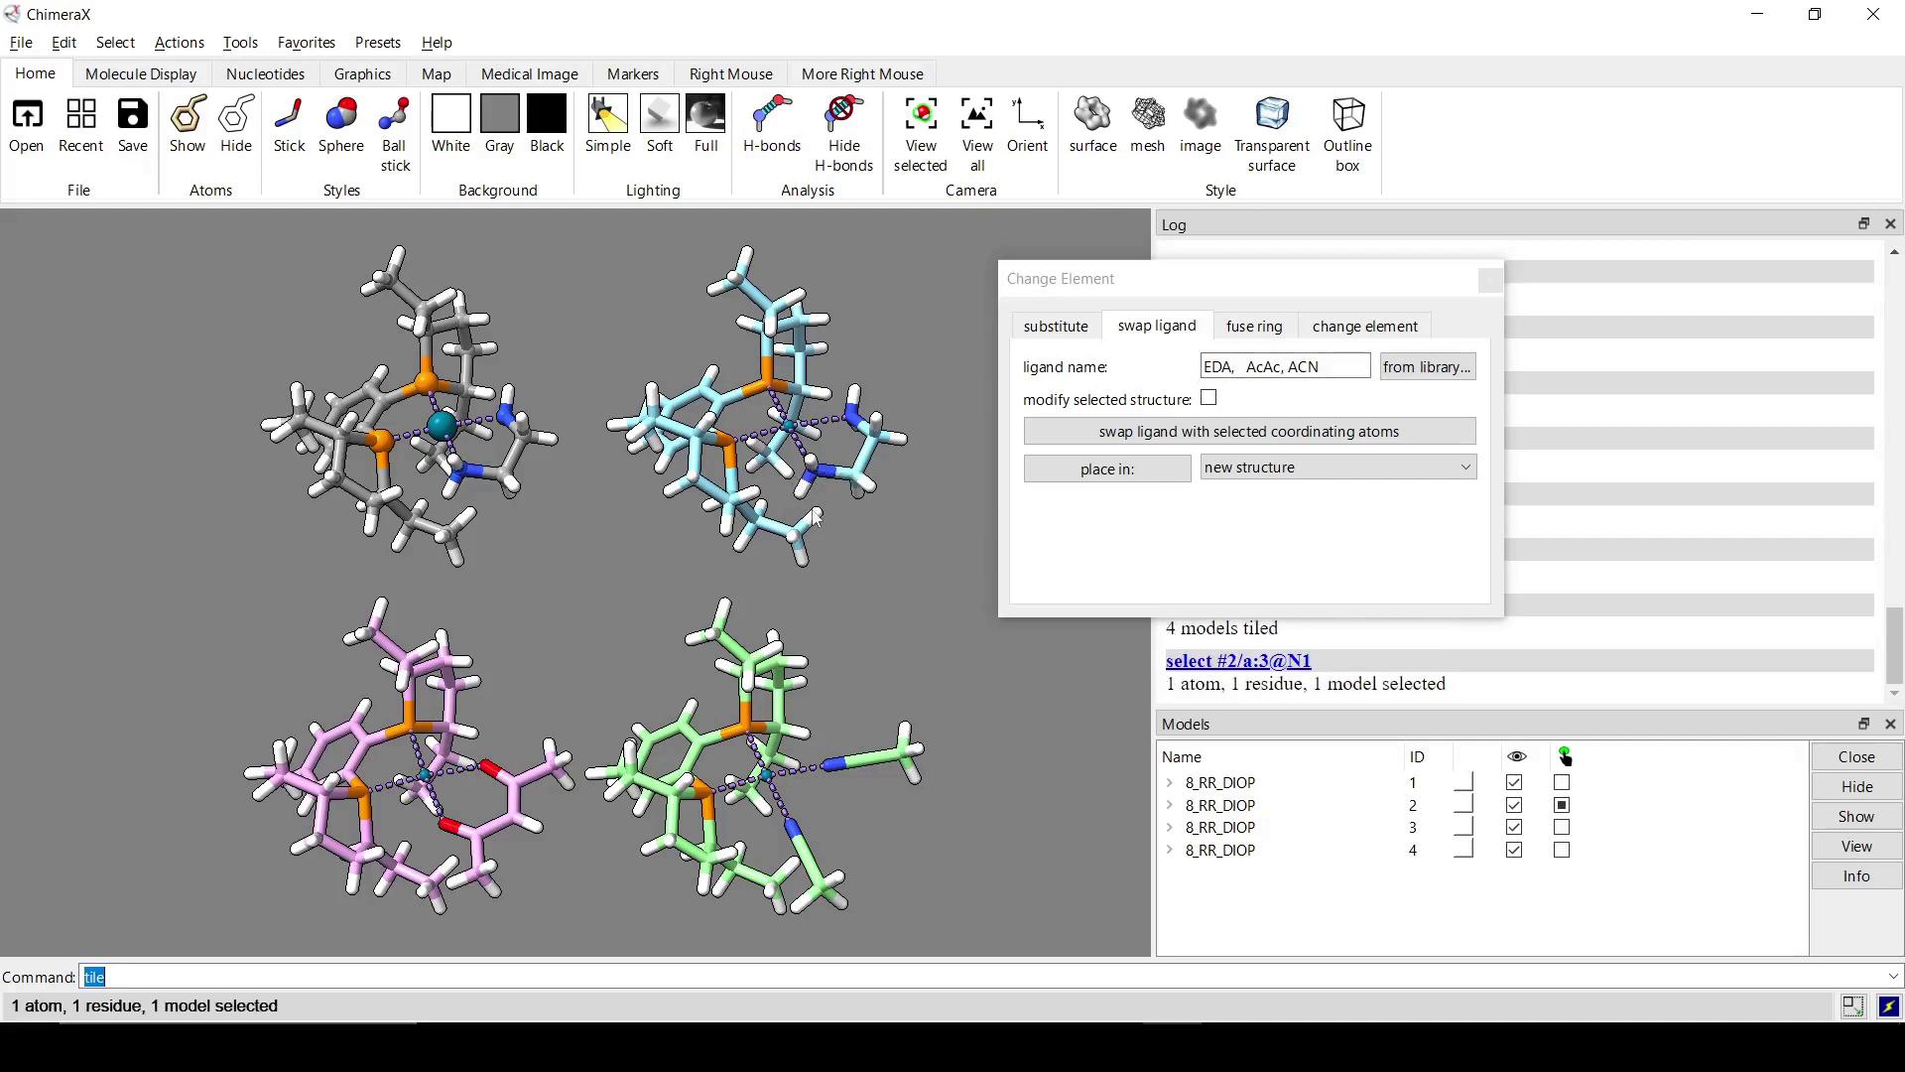
drag(1227, 360, 1194, 410)
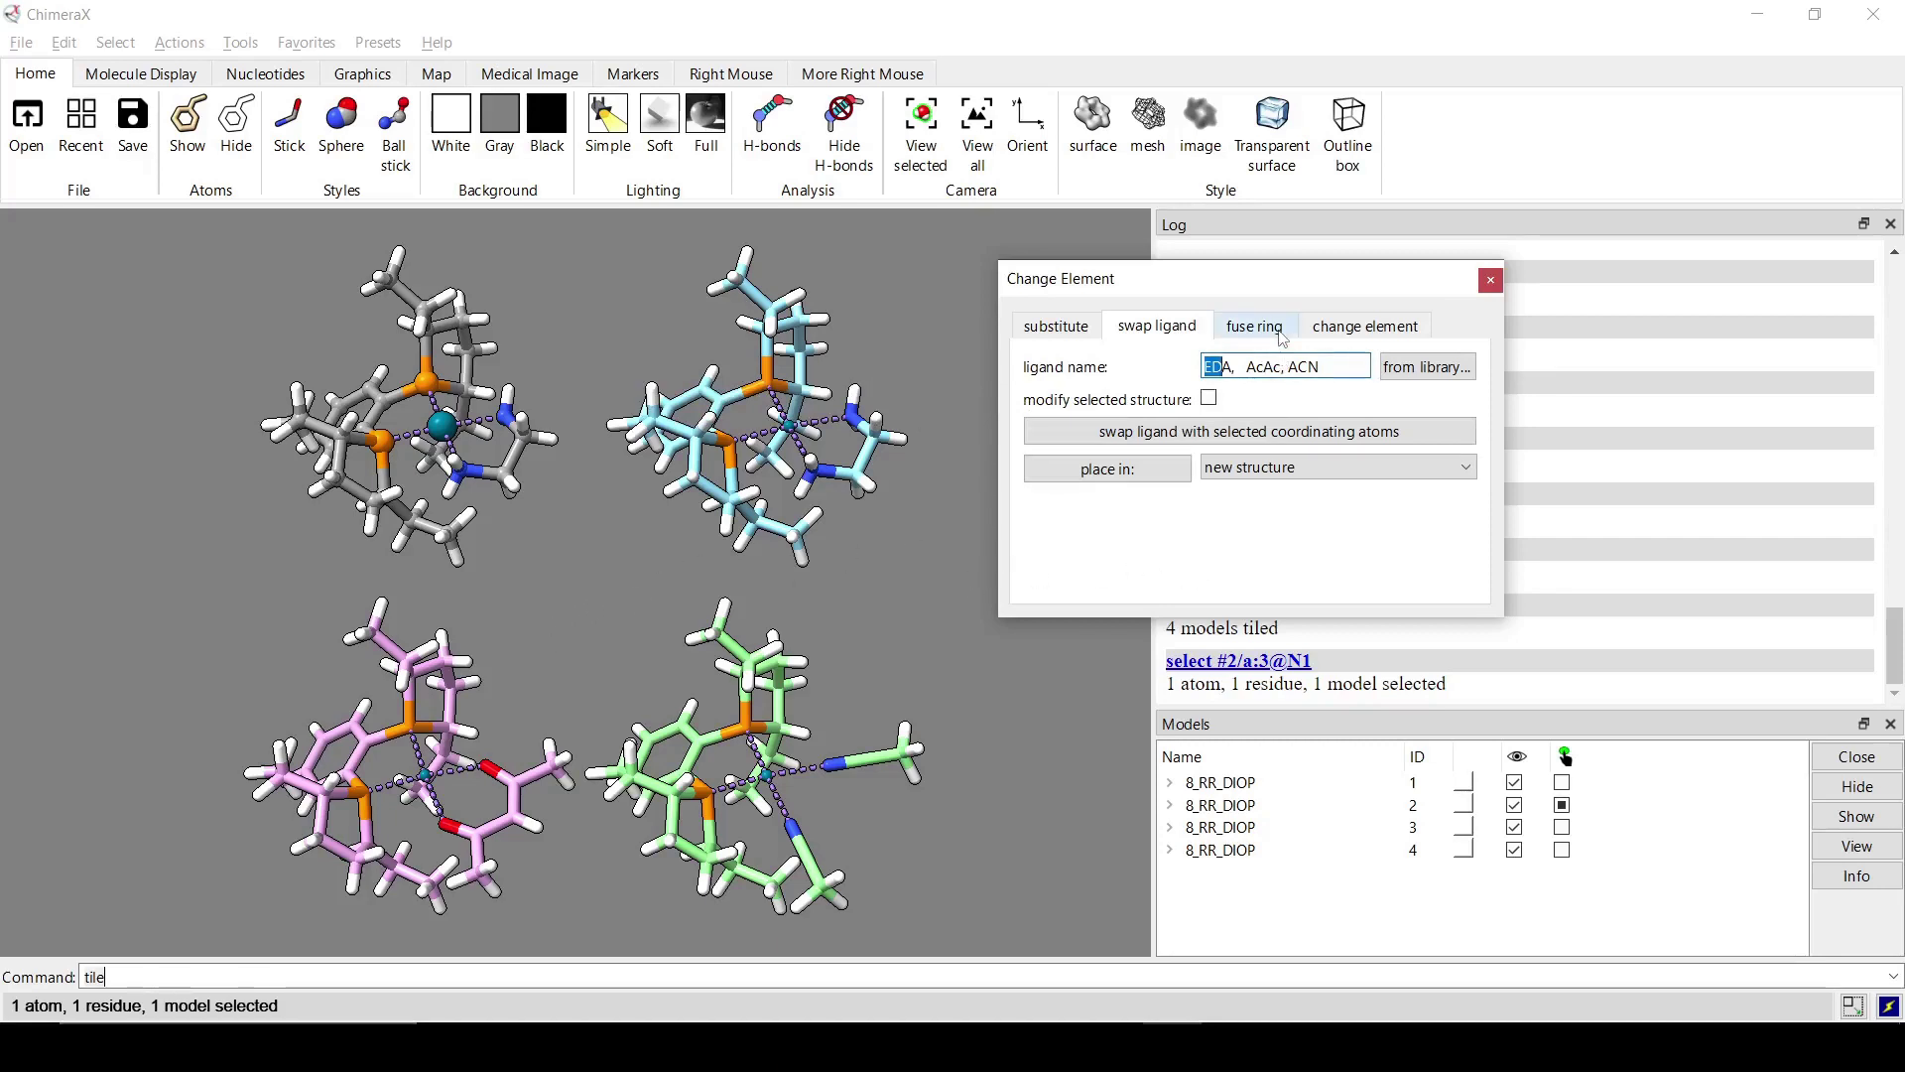
Close the three ligand-swapped copies, models 2–4, leaving only the original complex
click(1382, 805)
shift+click(1399, 851)
click(1857, 757)
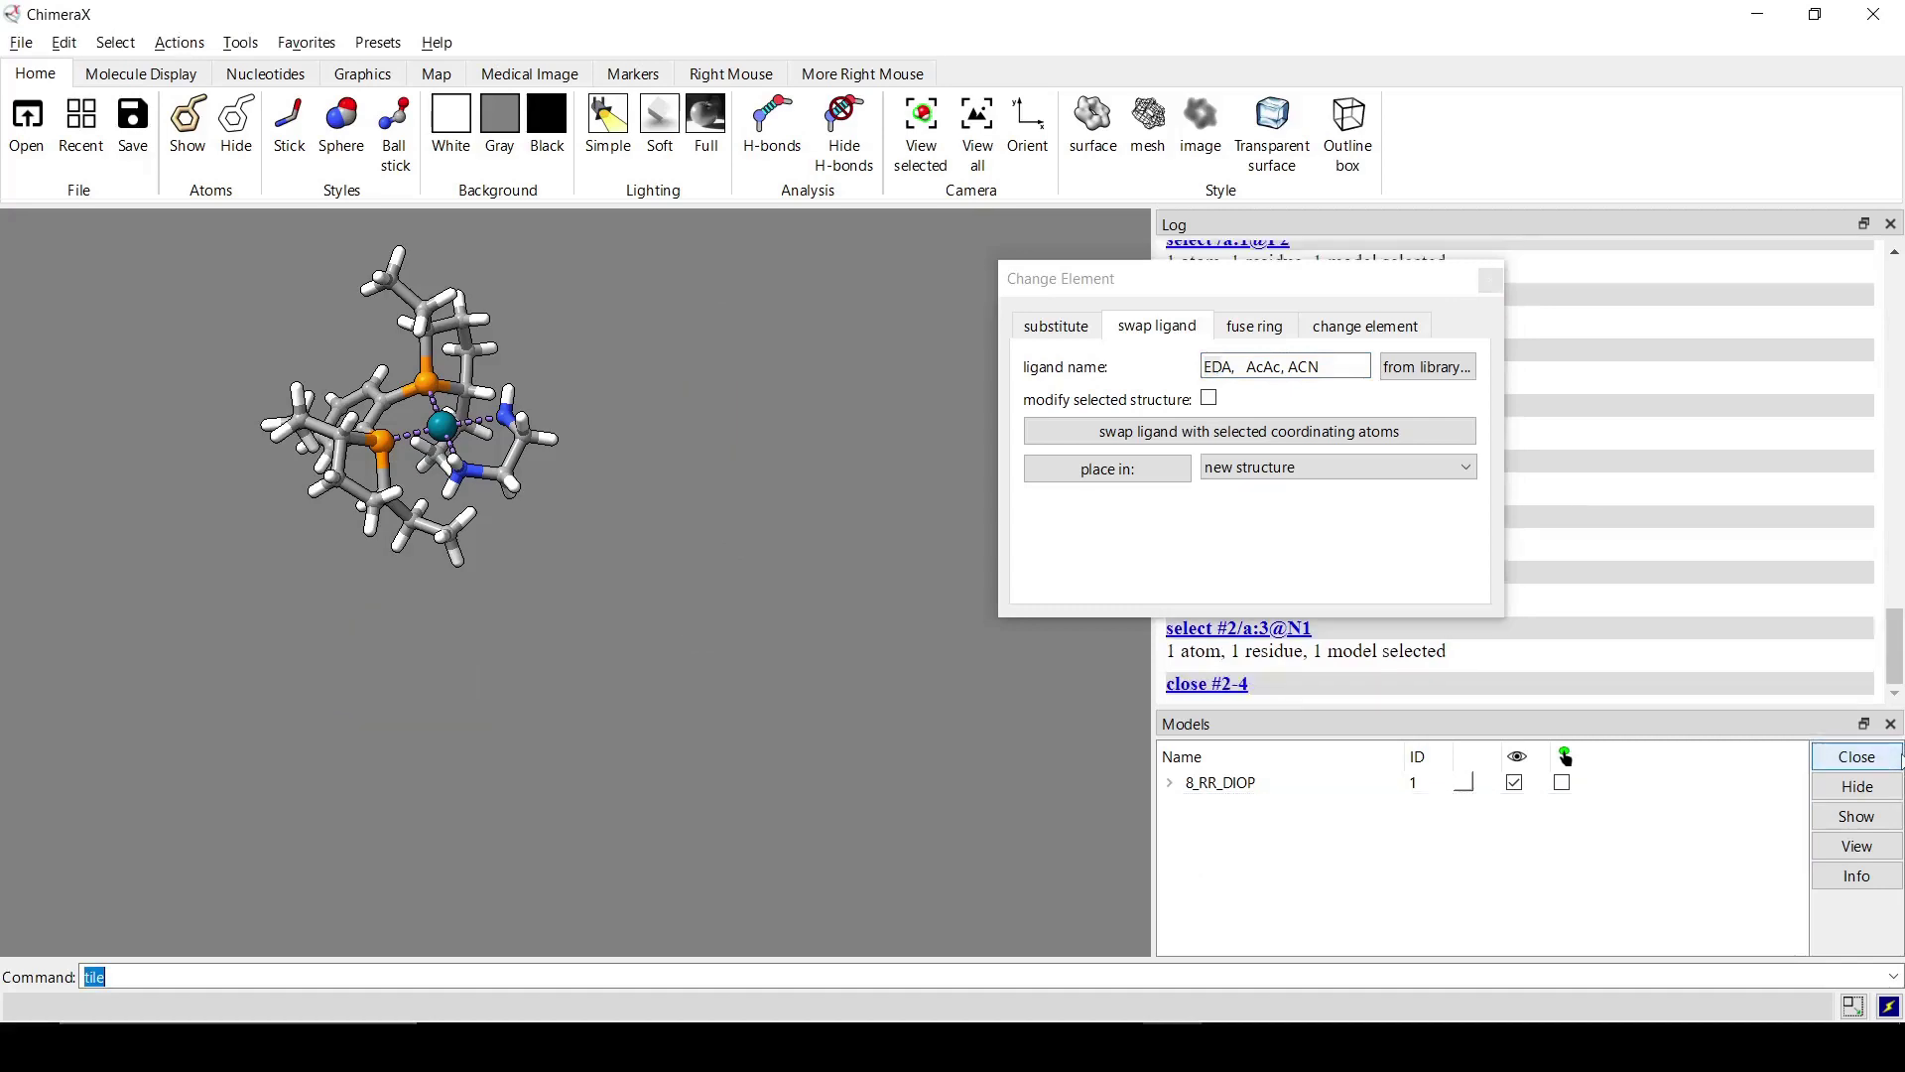
Apply the SEQCROW Ball-Stick-Endcap display preset to the 8_RR_DIOP complex
click(1257, 326)
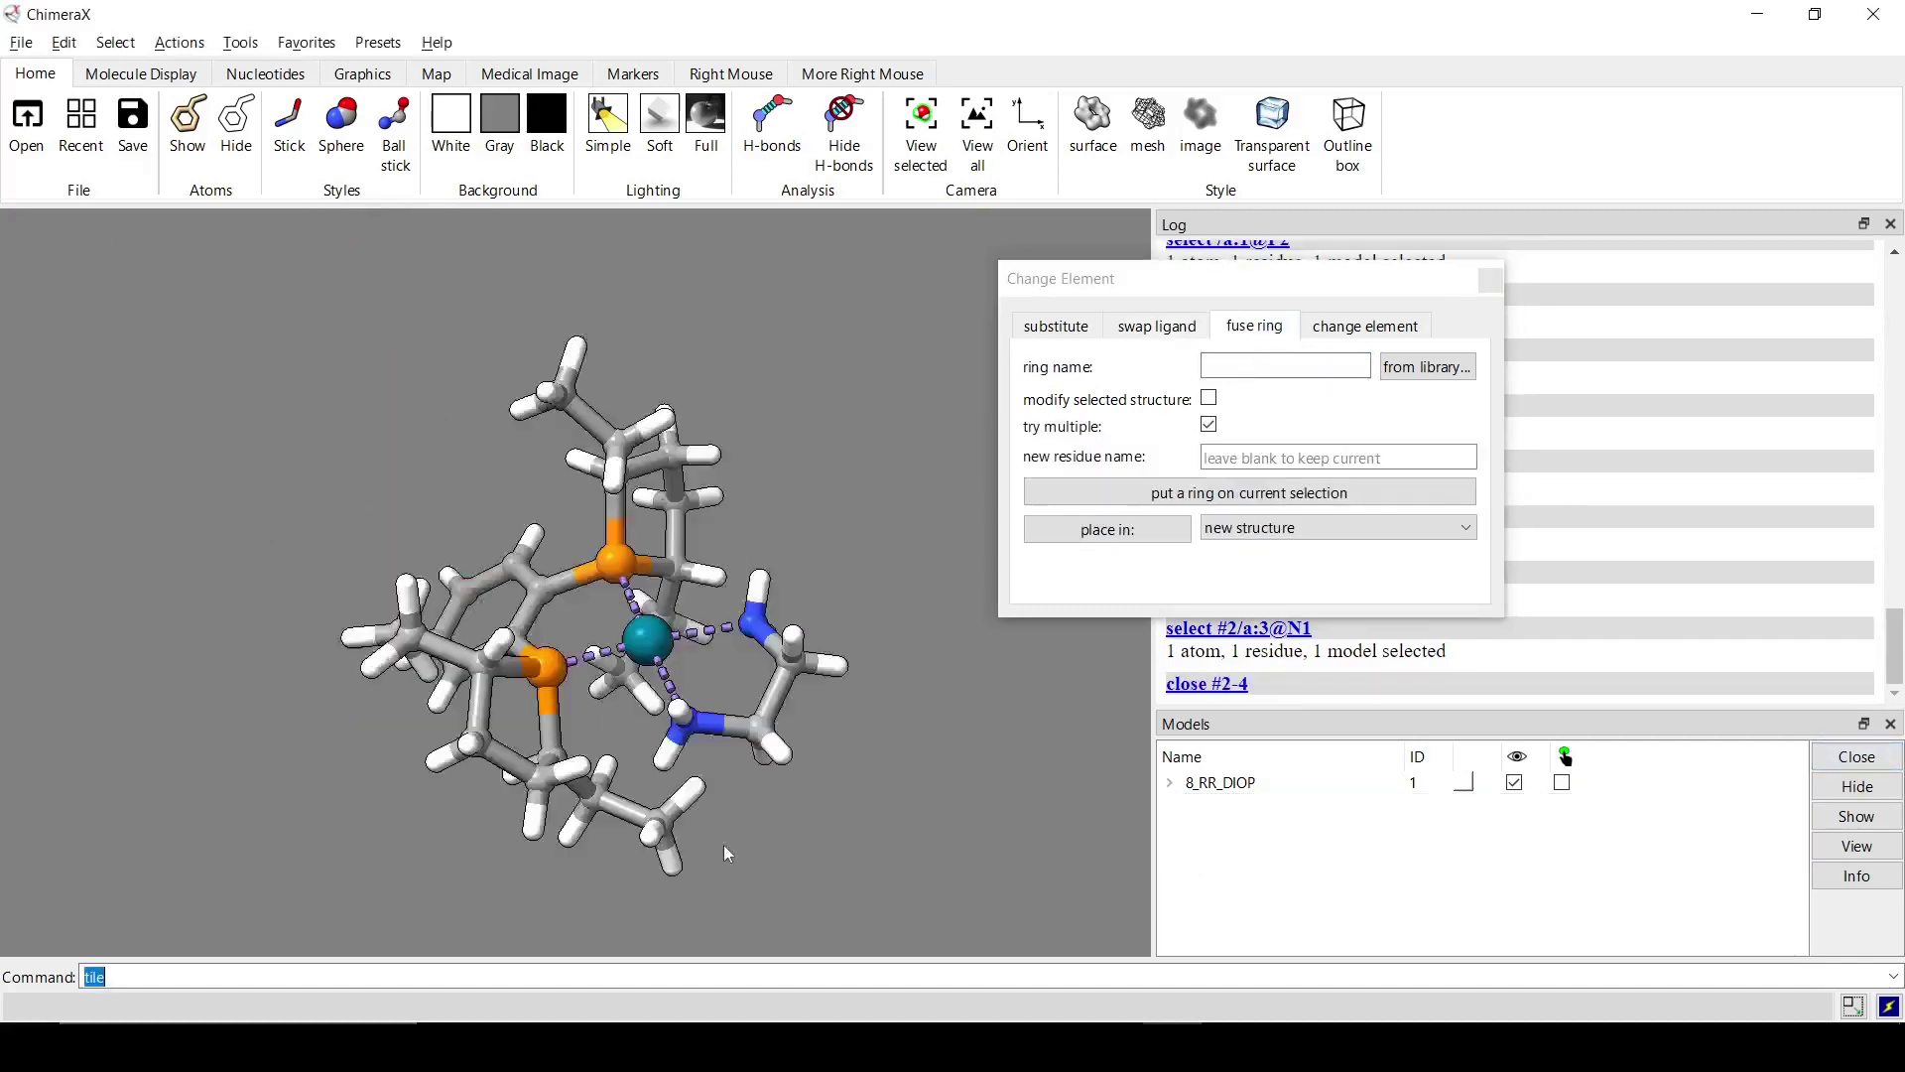
drag(760, 865, 676, 620)
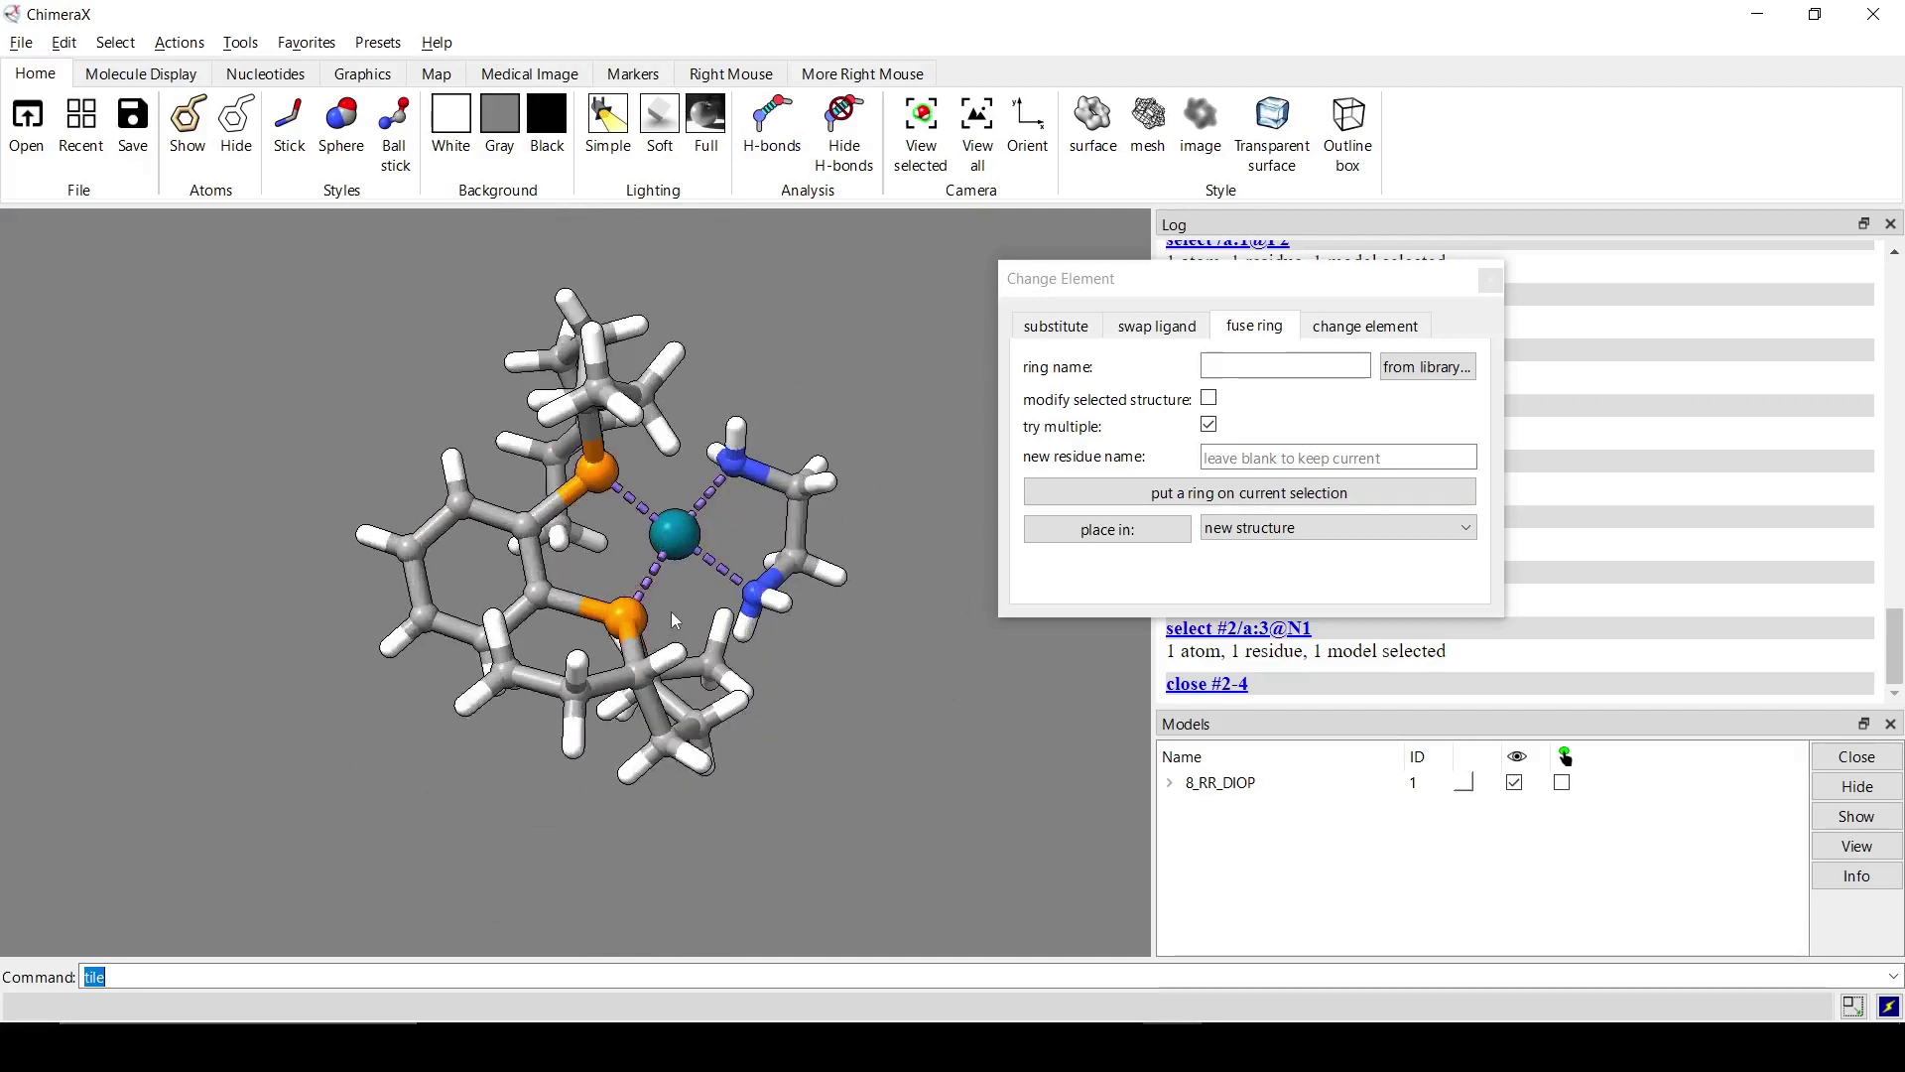
click(378, 42)
mouse_move(422, 192)
click(645, 191)
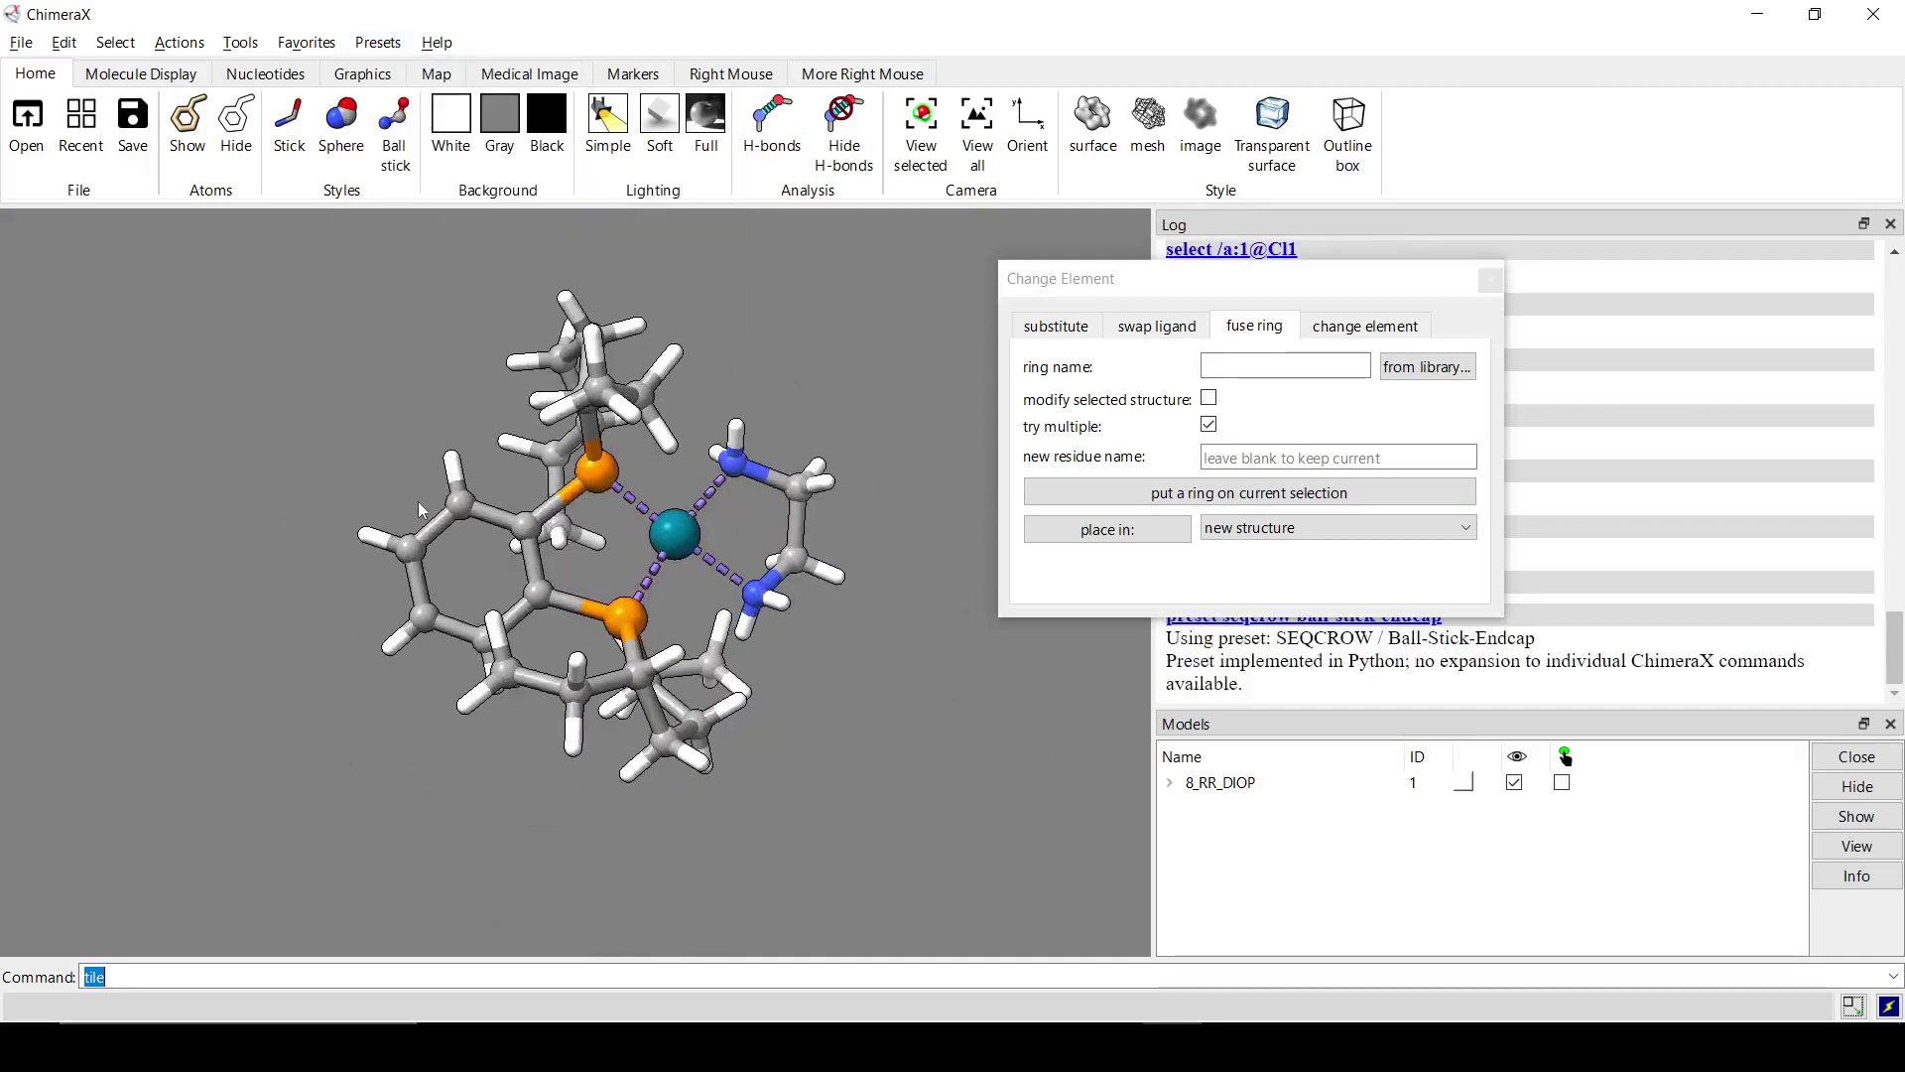
Select two adjacent backbone-ring hydrogens and fuse a benzene ring there, modifying the selected structure
ctrl+click(395, 645)
ctrl+shift+click(367, 536)
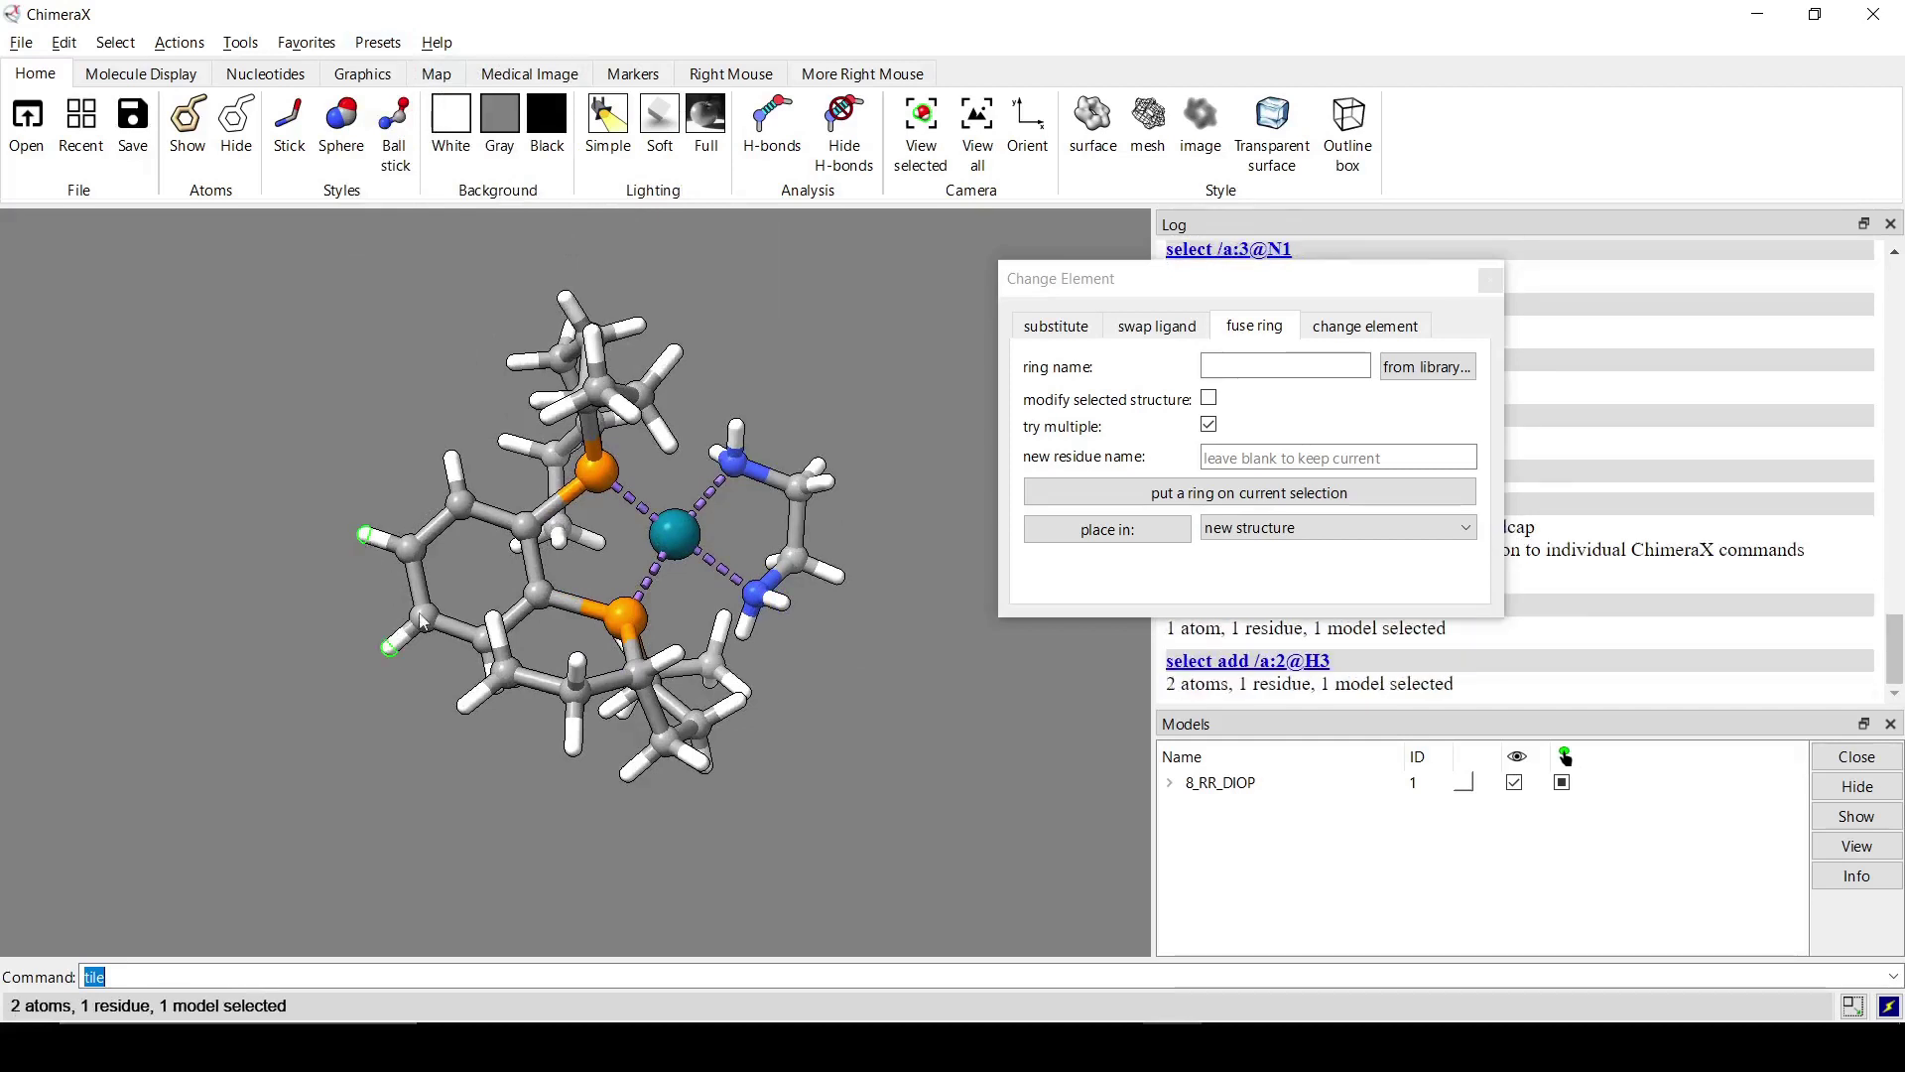
middle_drag(459, 626, 575, 615)
drag(576, 615, 568, 516)
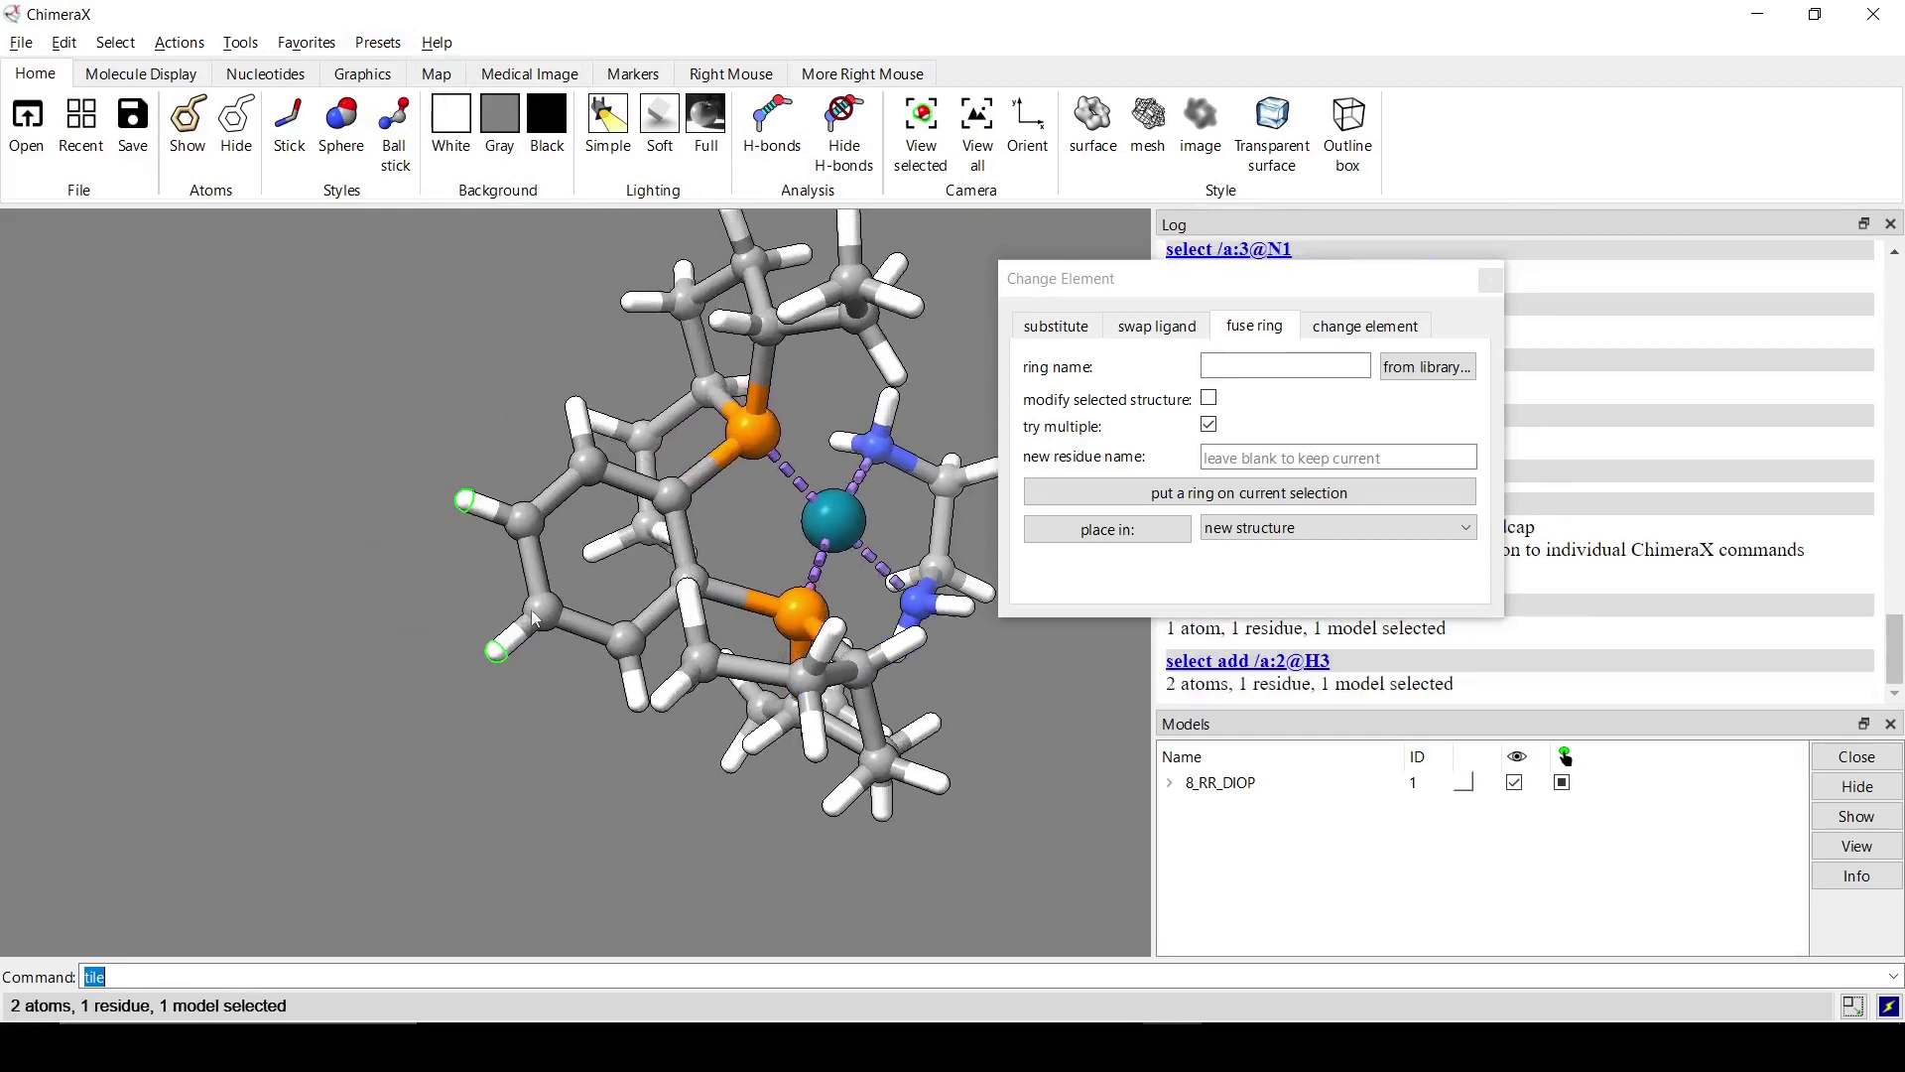
click(1267, 371)
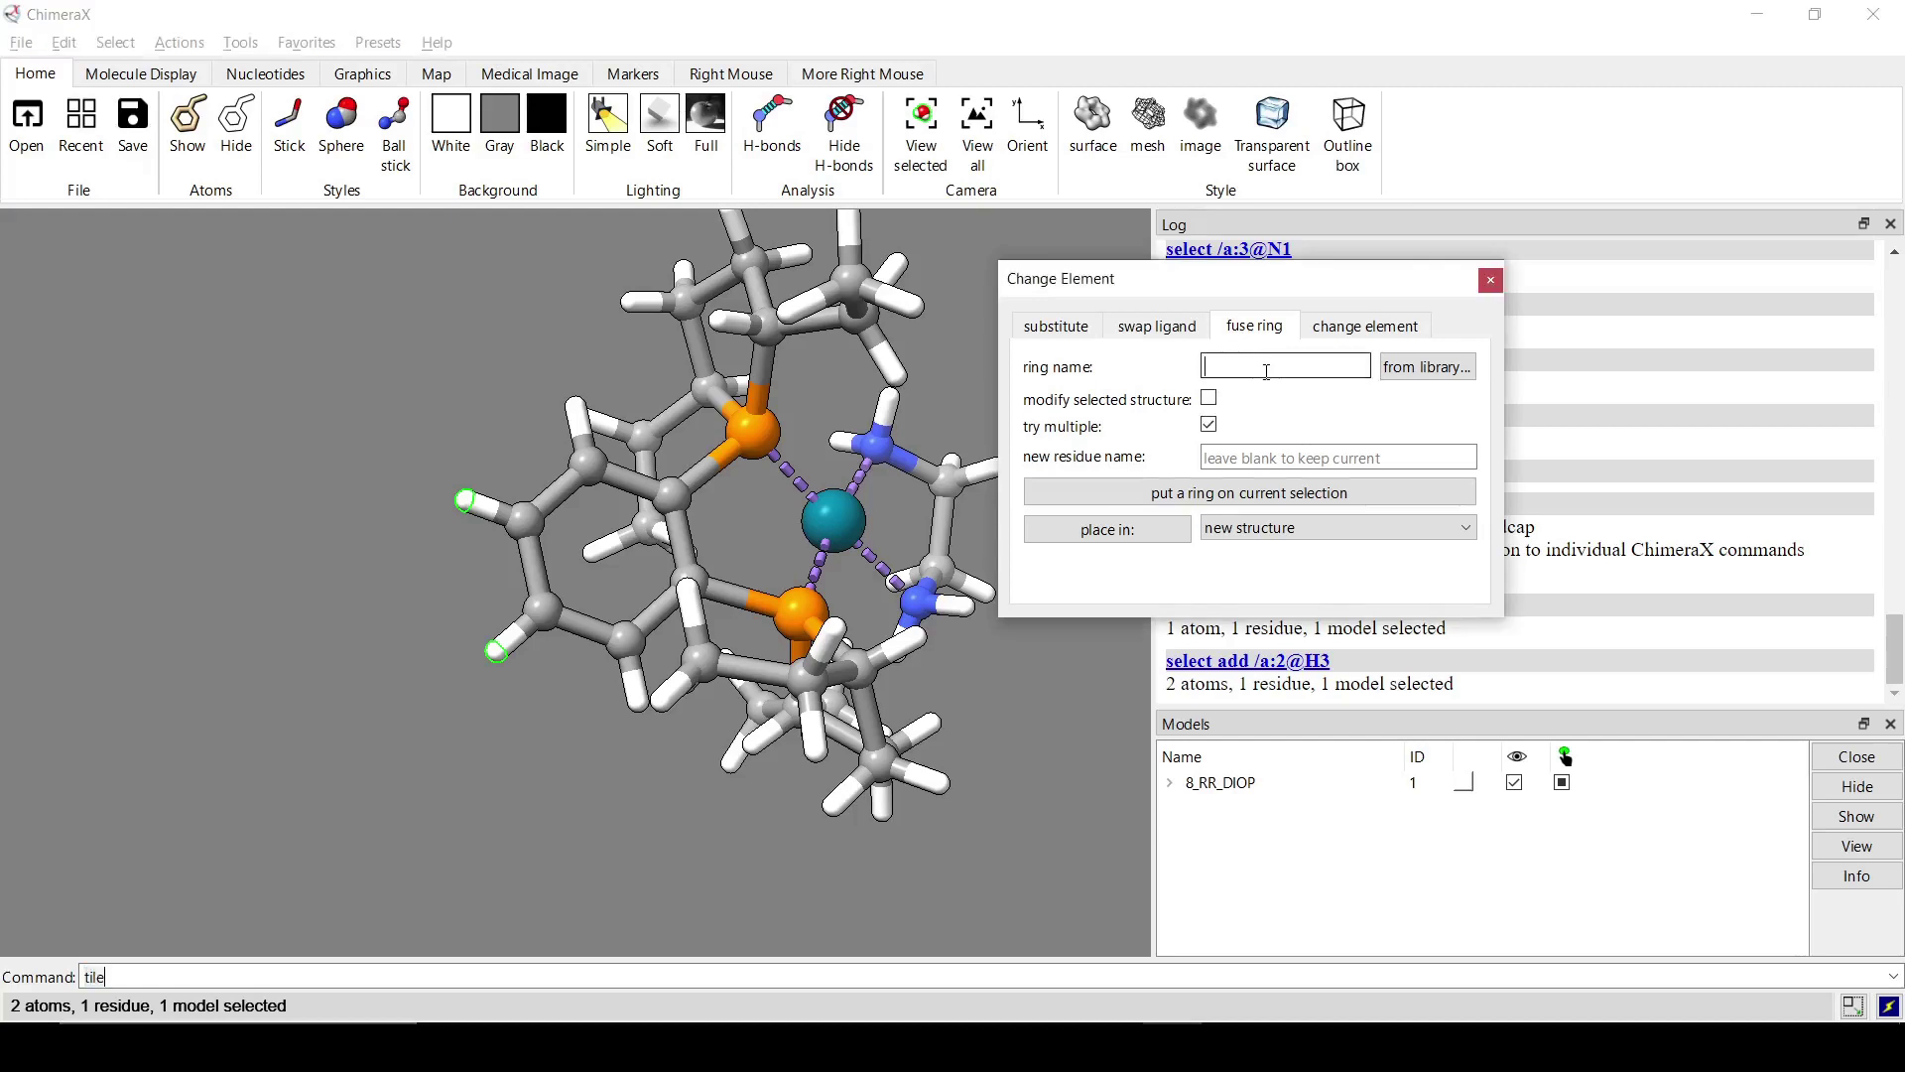
text(benzene)
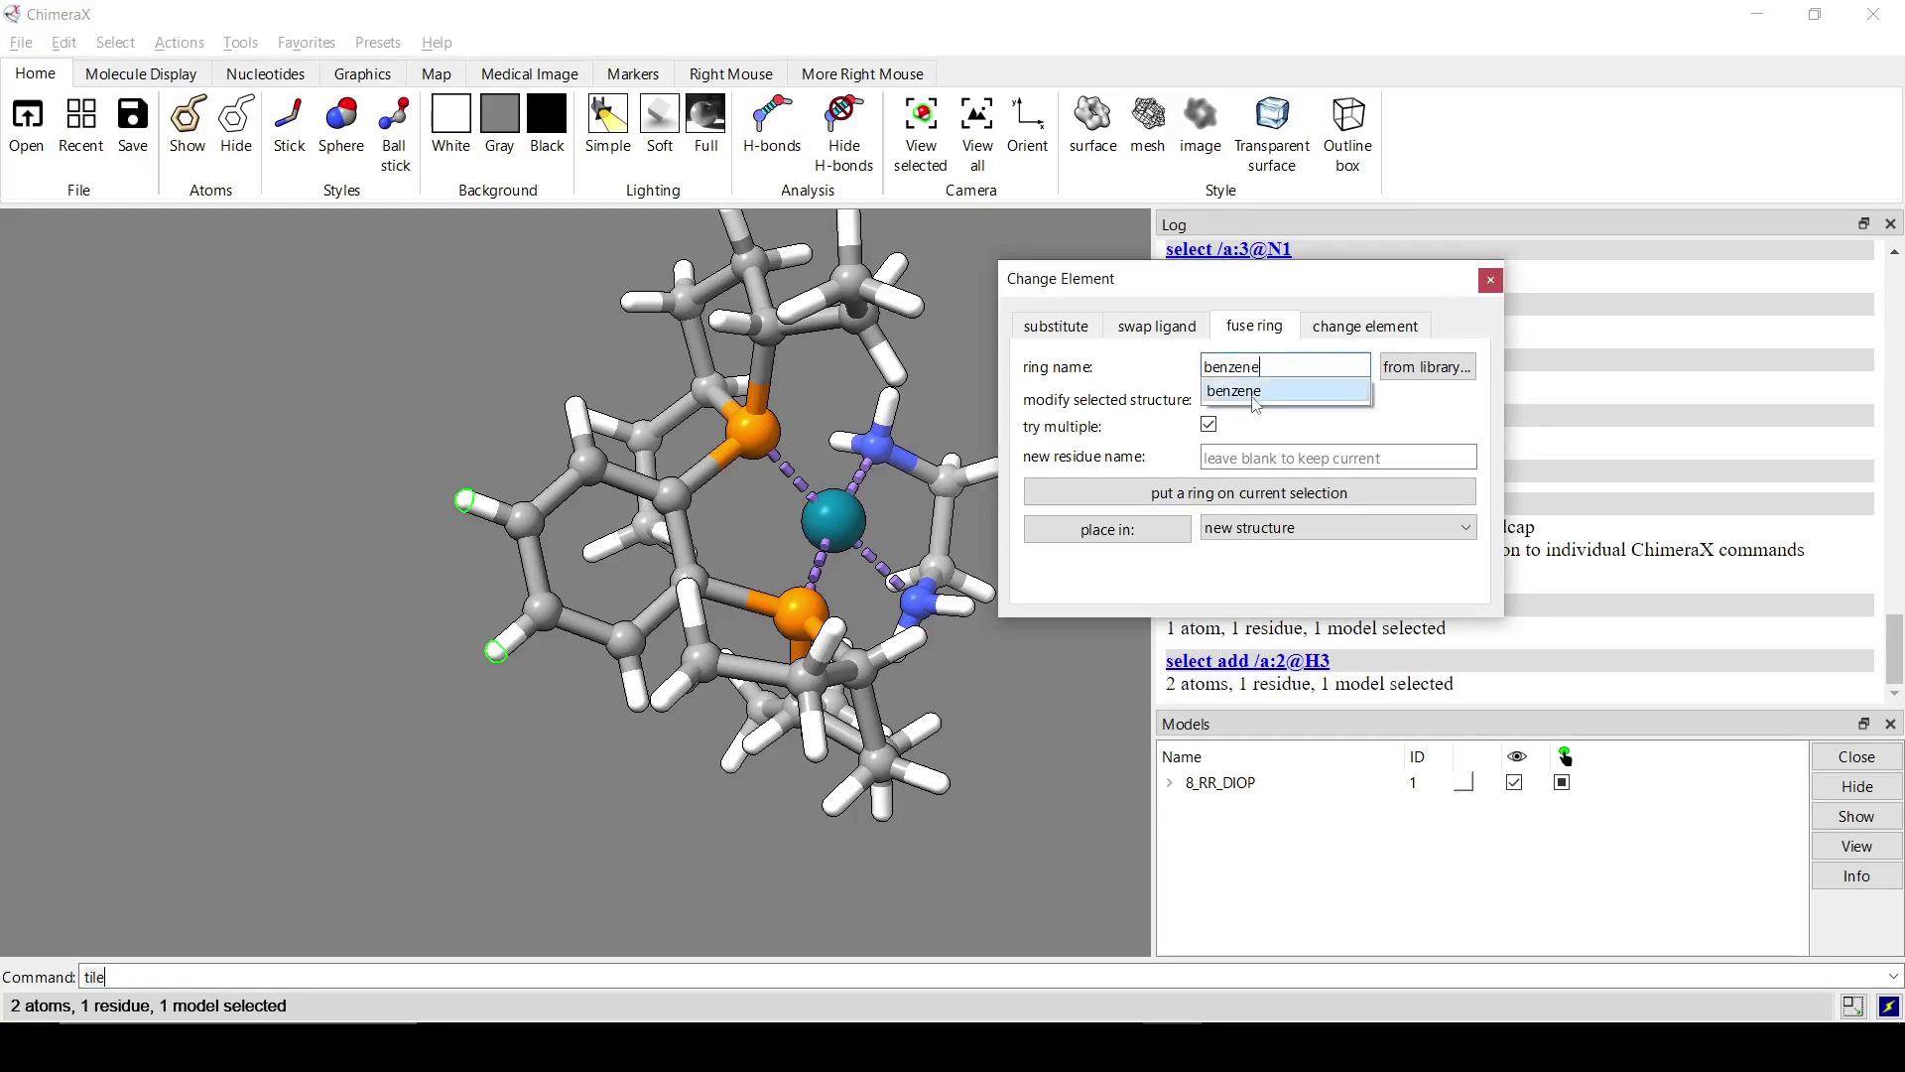
click(1270, 392)
click(1210, 399)
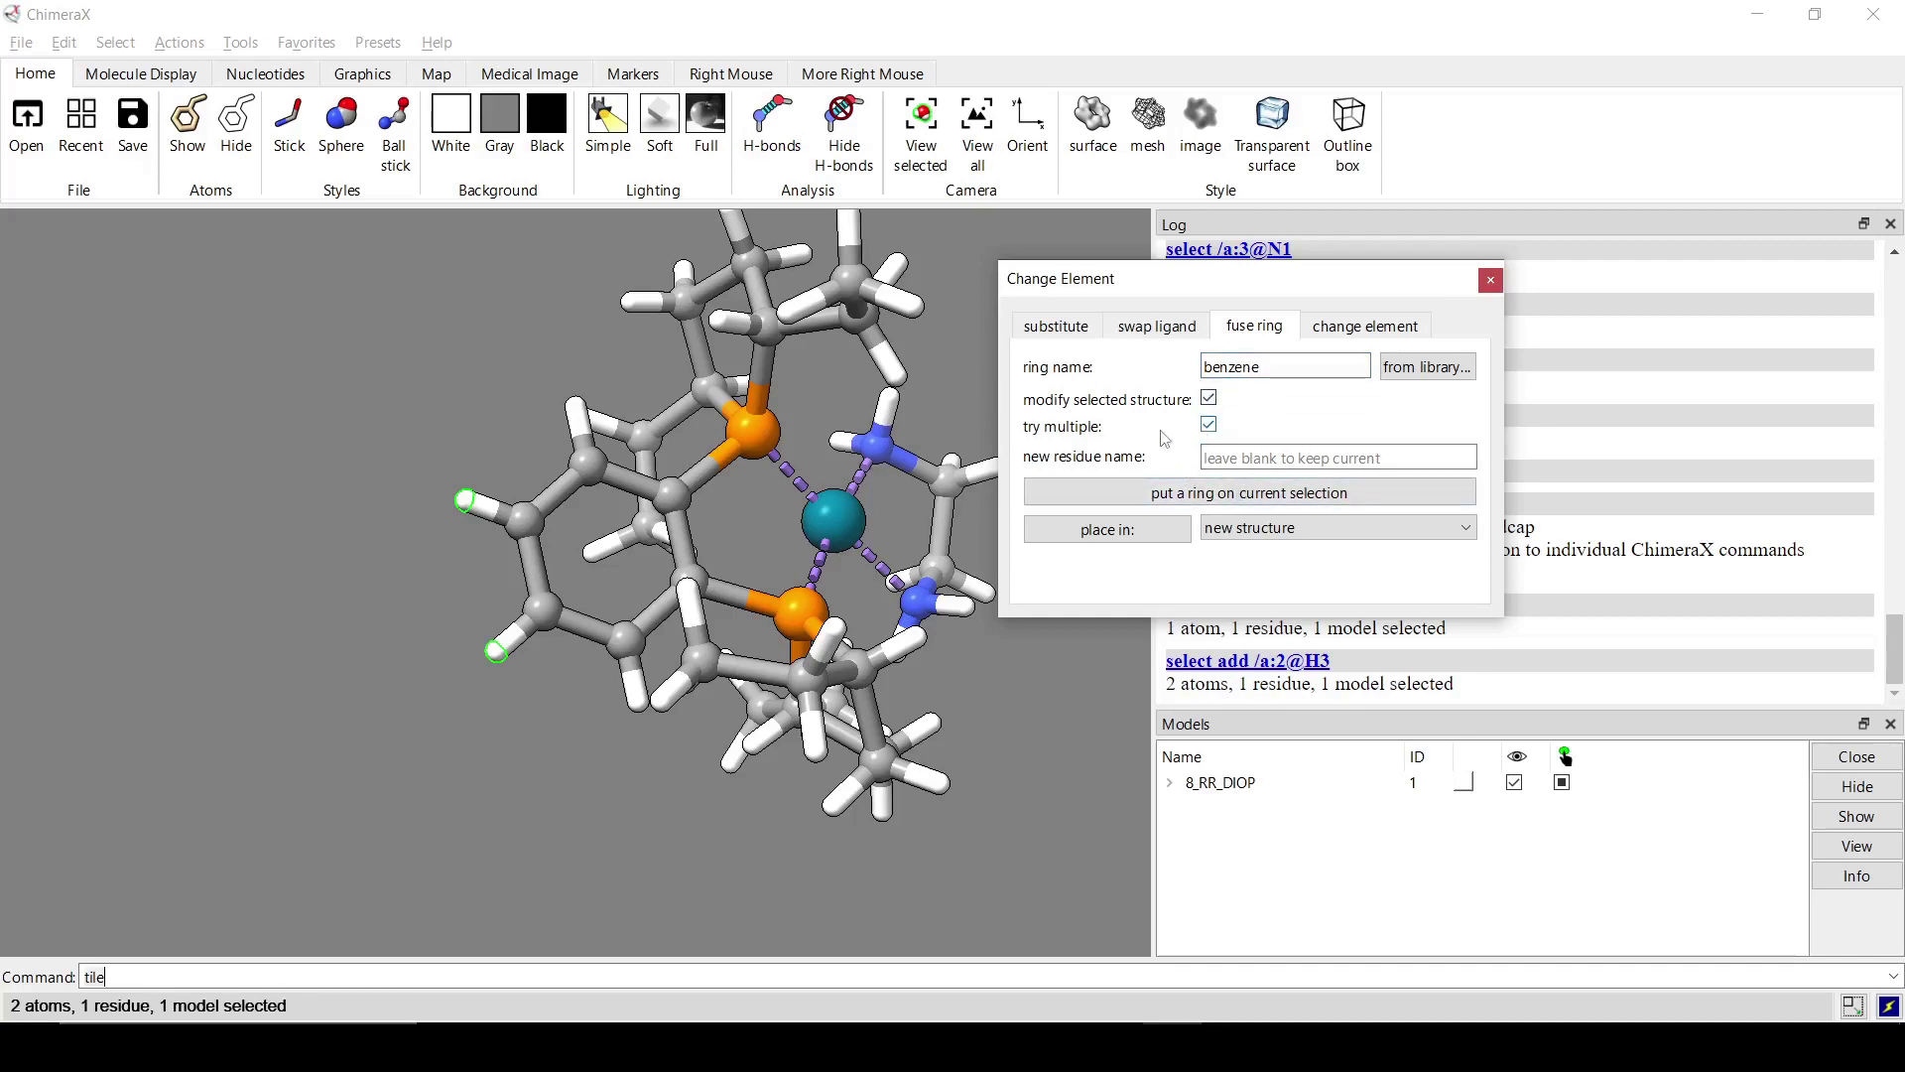
click(1136, 492)
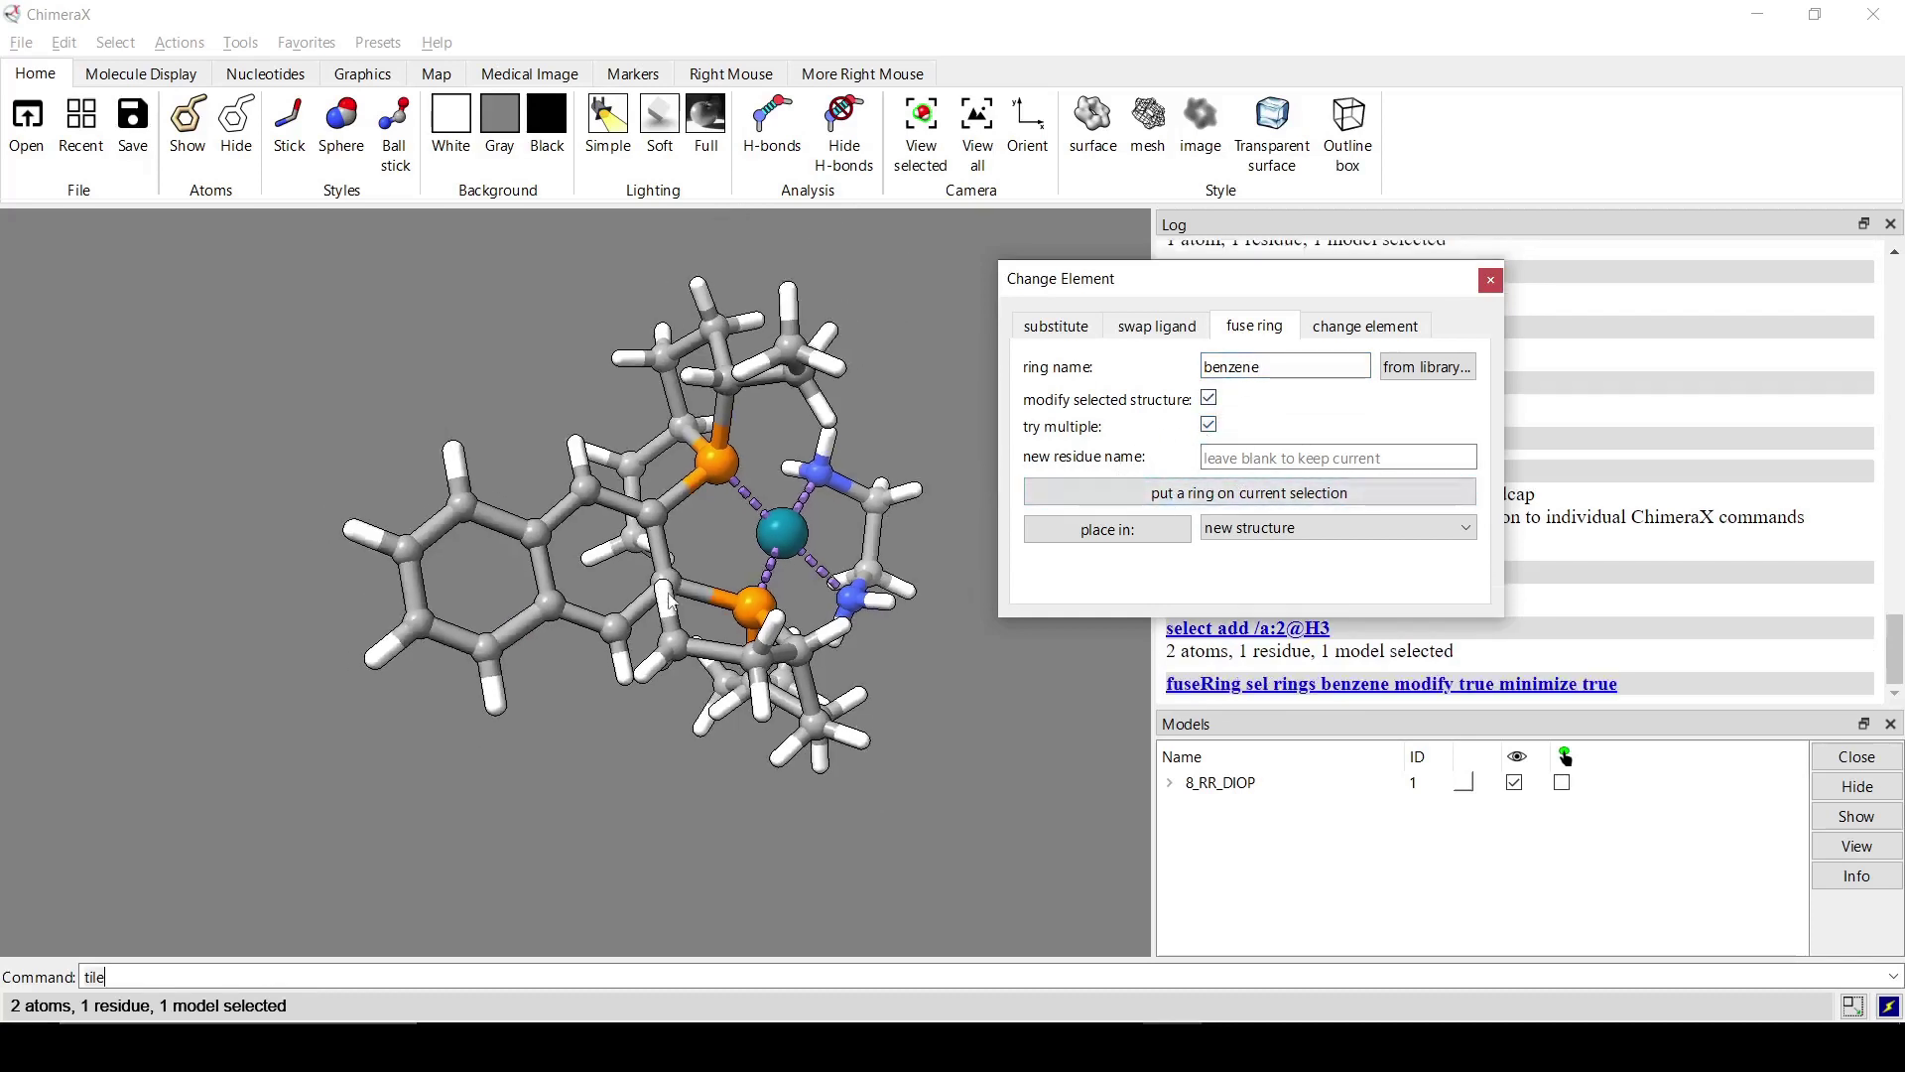
Select two hydrogens on the EDA carbons and fuse a cyclohexane ring there, making cyclohexanediamine
drag(673, 602, 819, 610)
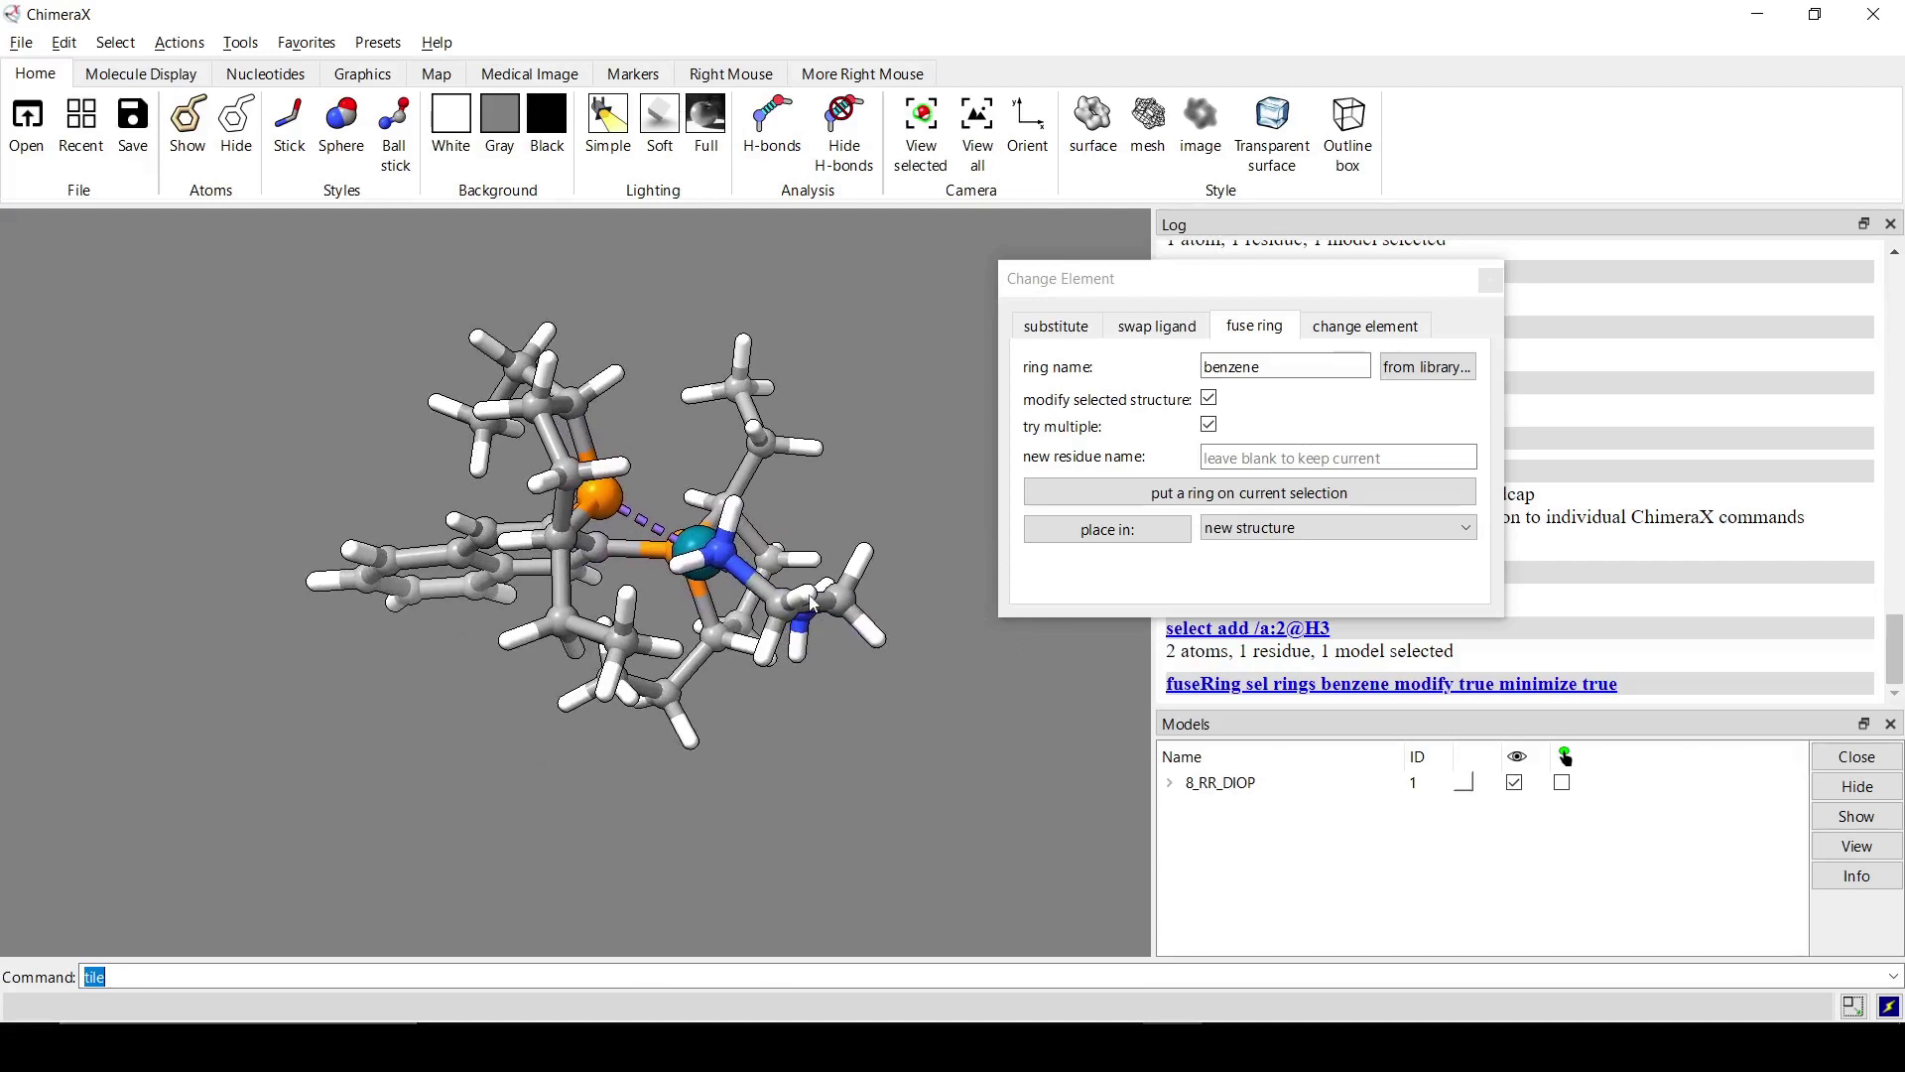
ctrl+click(810, 596)
ctrl+shift+click(878, 639)
double_click(1297, 372)
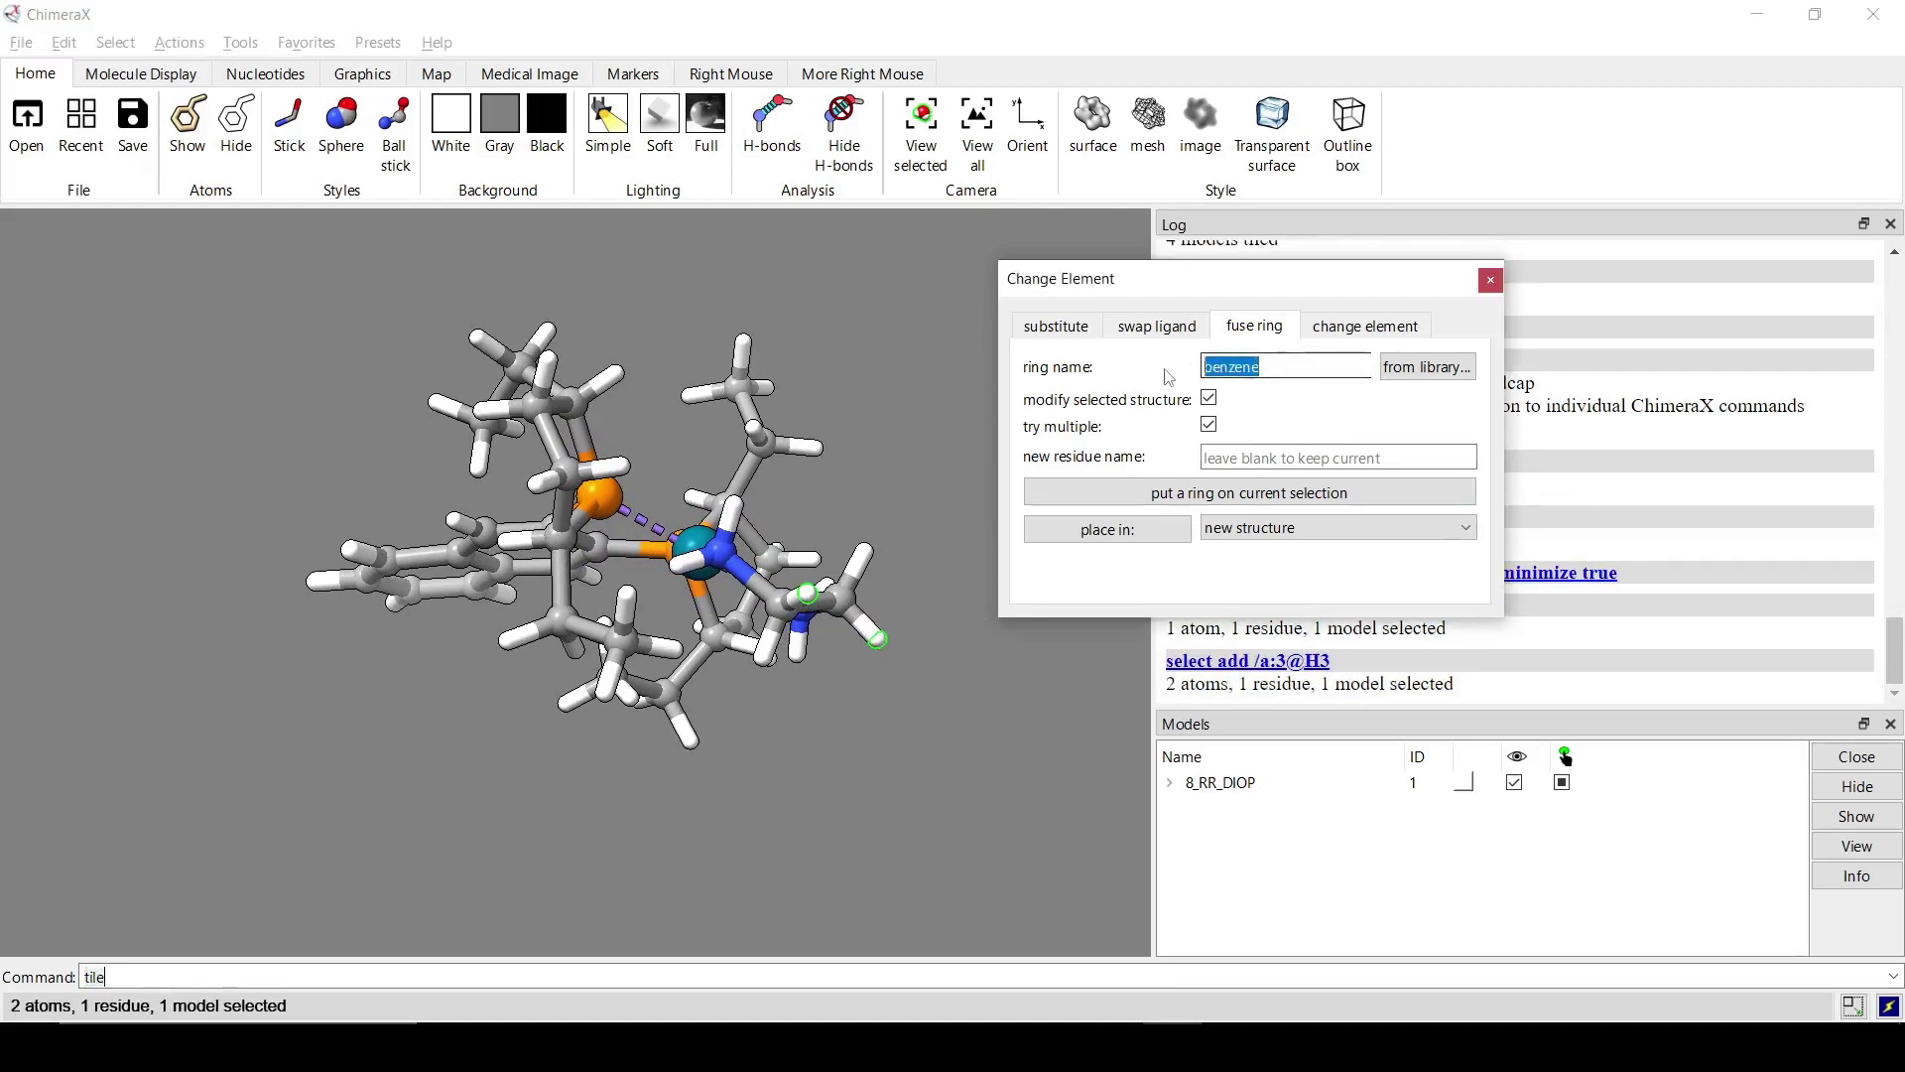
text(cyc)
click(1230, 413)
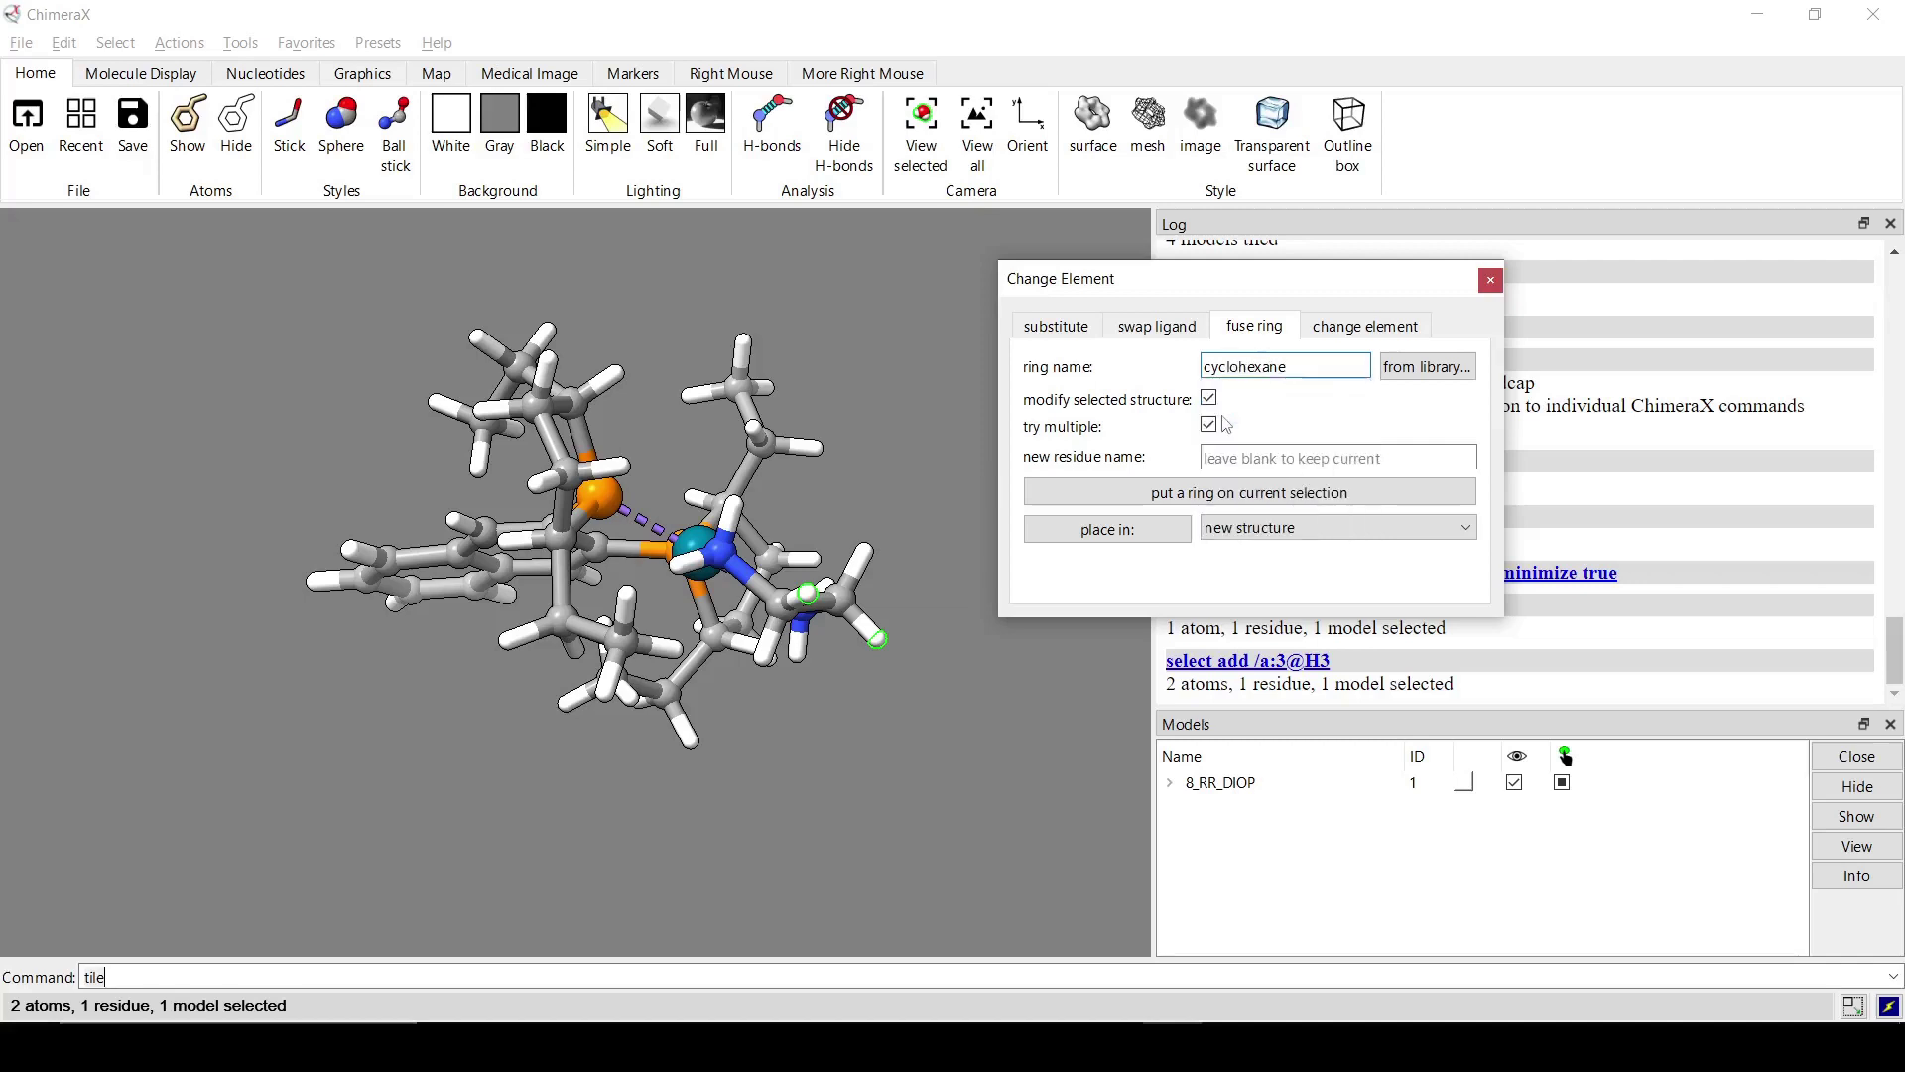
click(1300, 366)
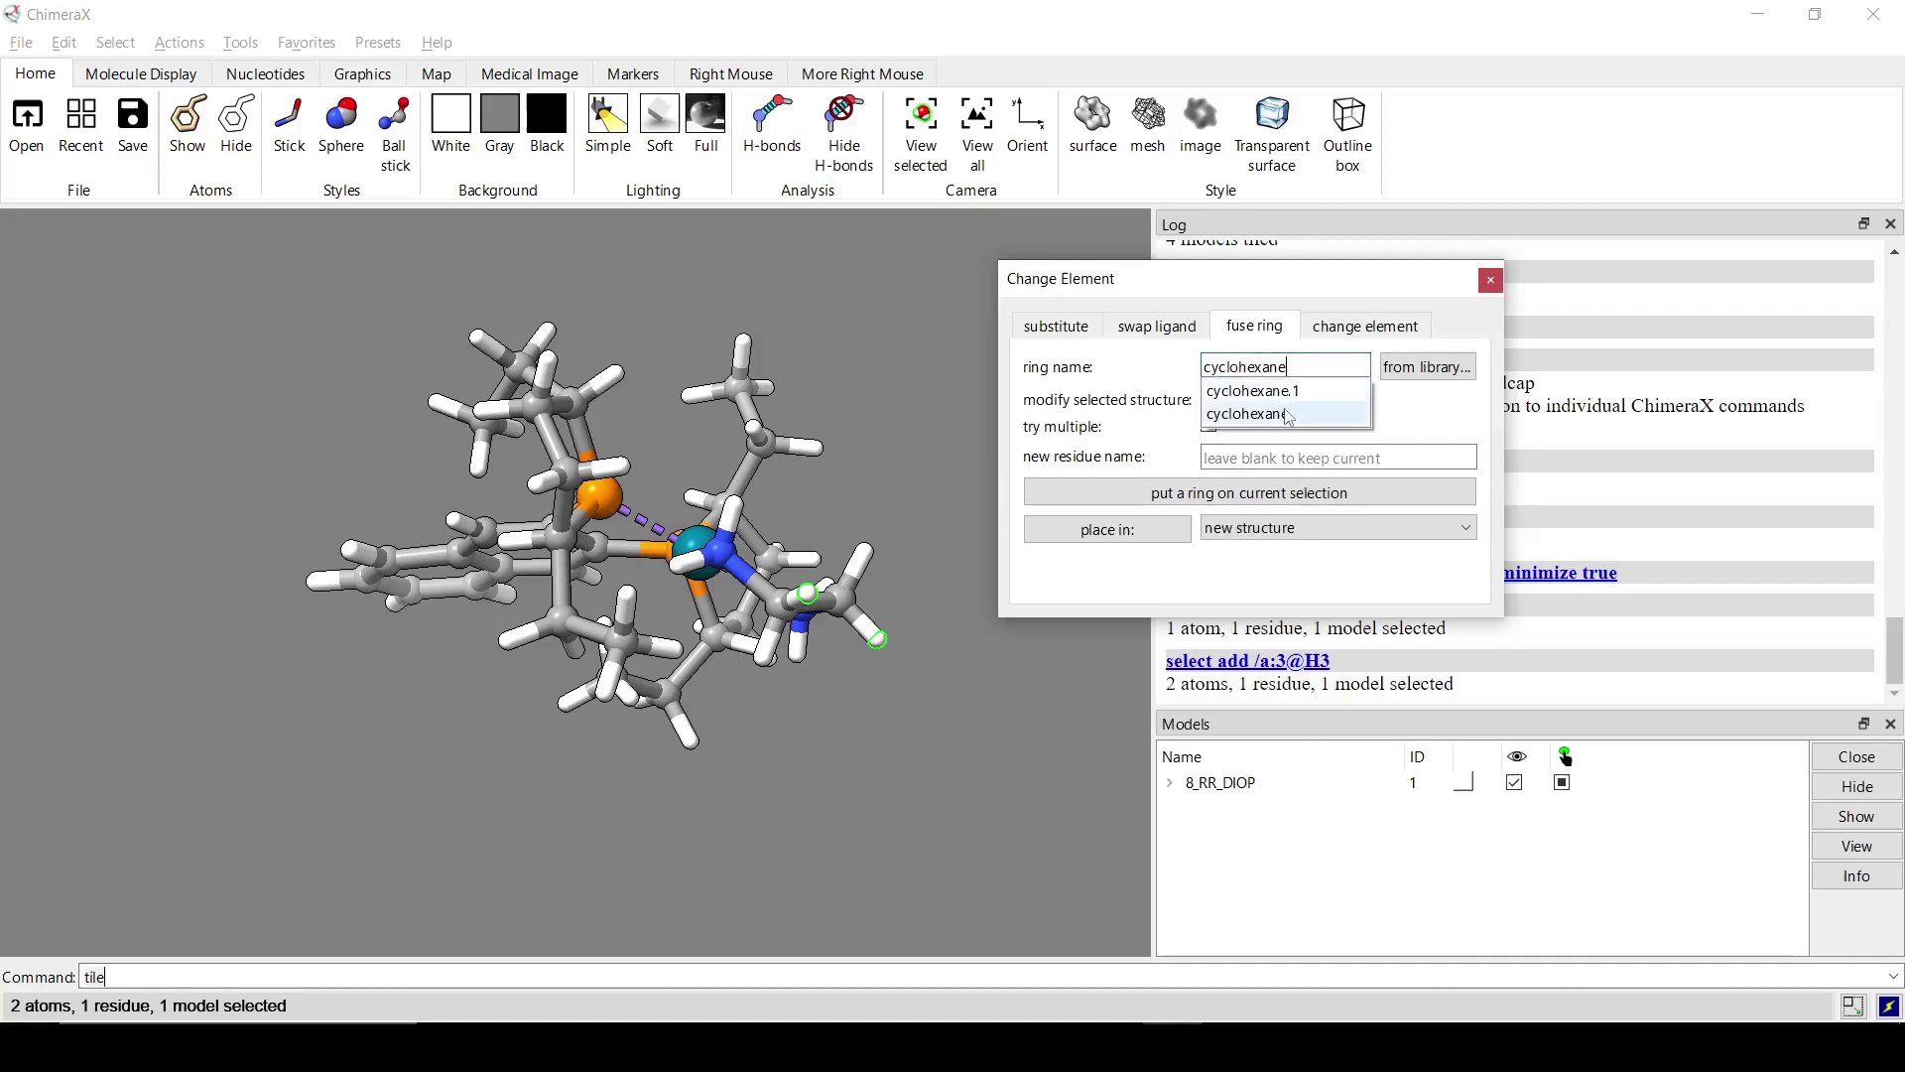
click(1415, 418)
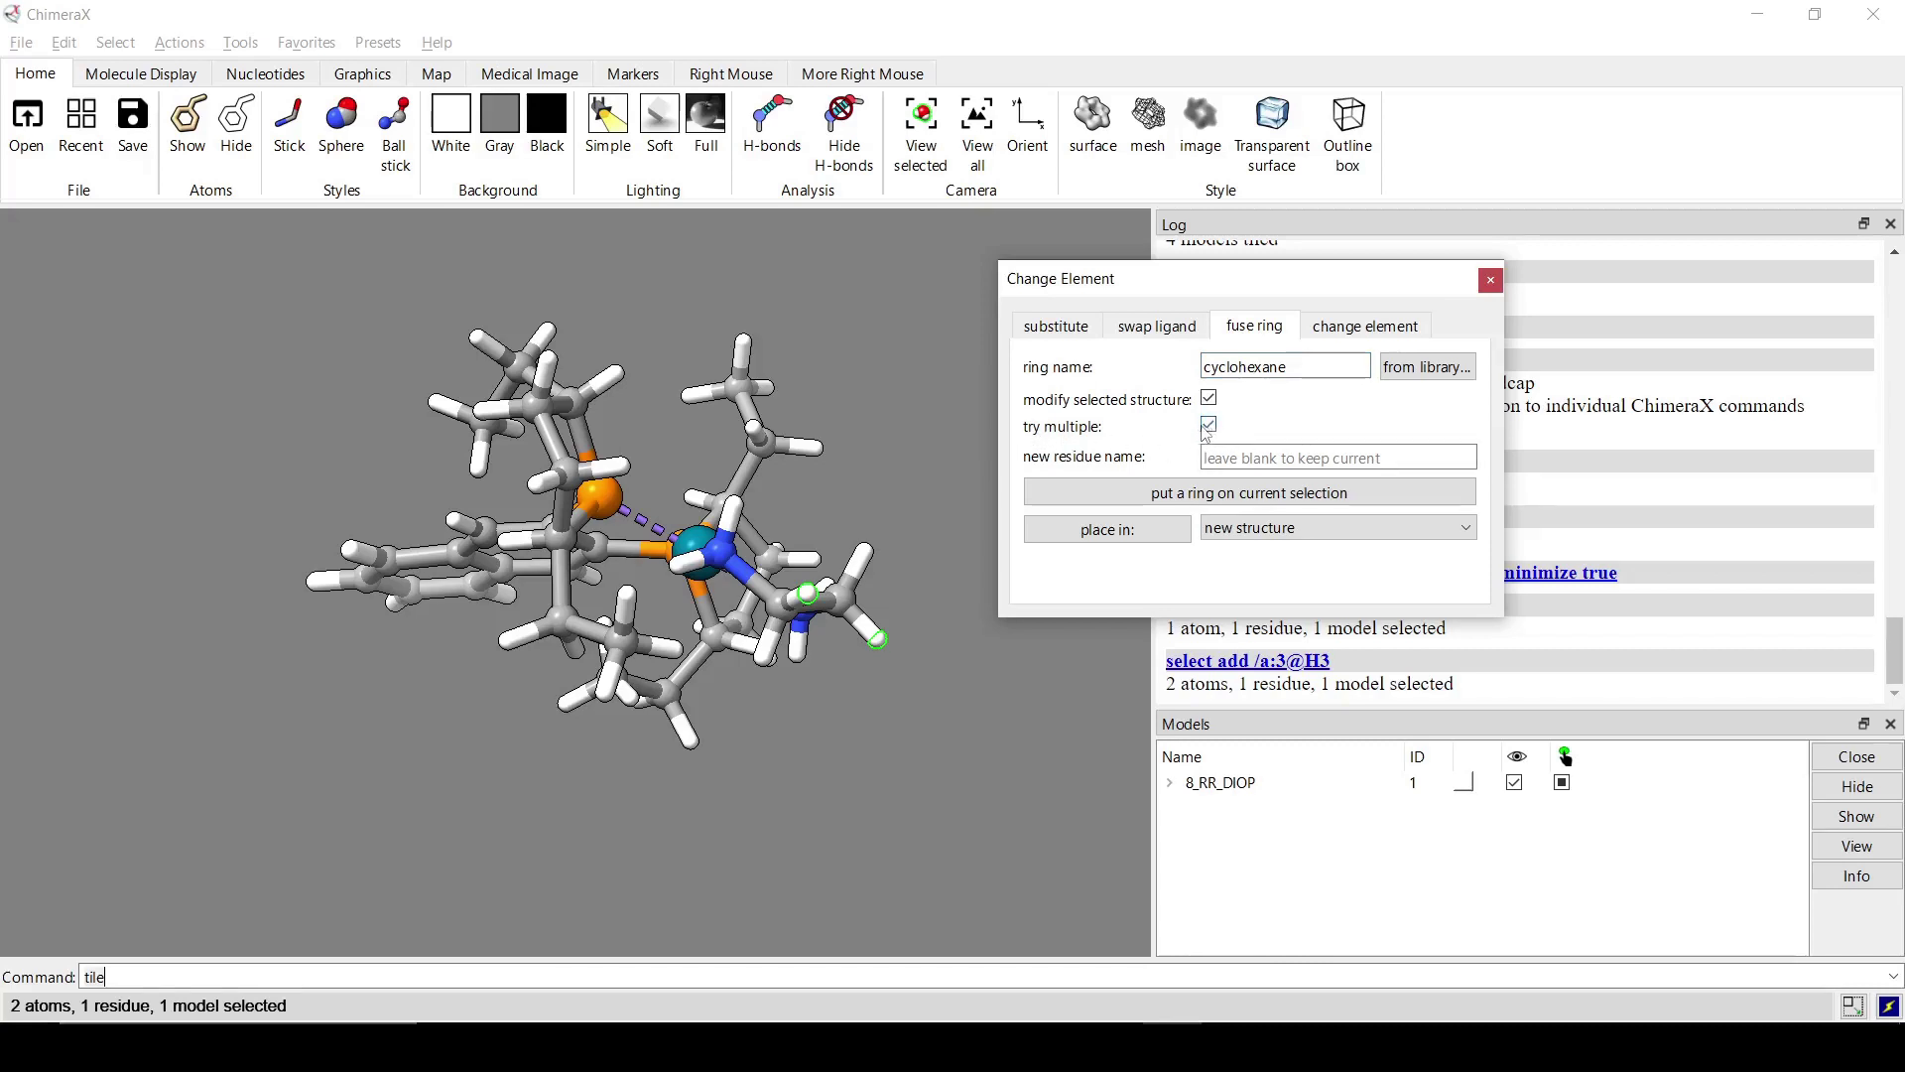
click(1170, 493)
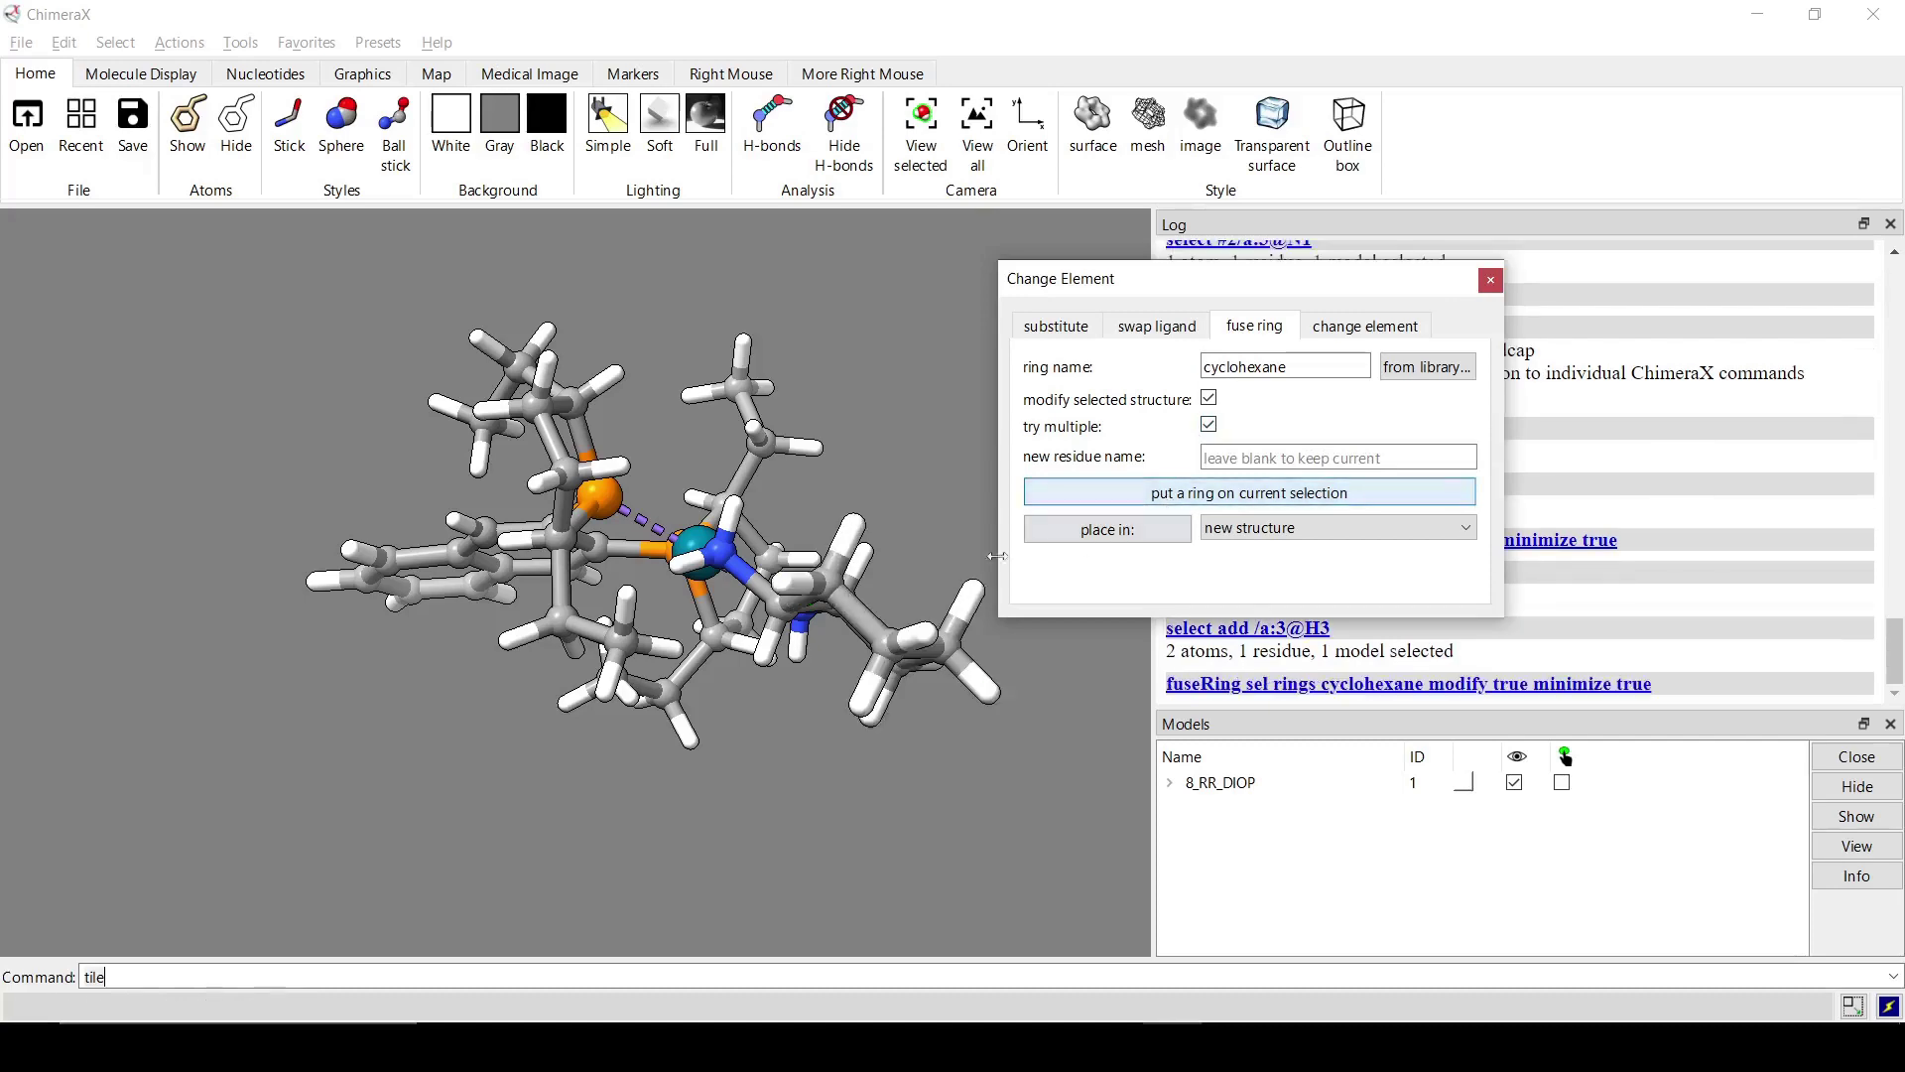
drag(895, 563, 870, 697)
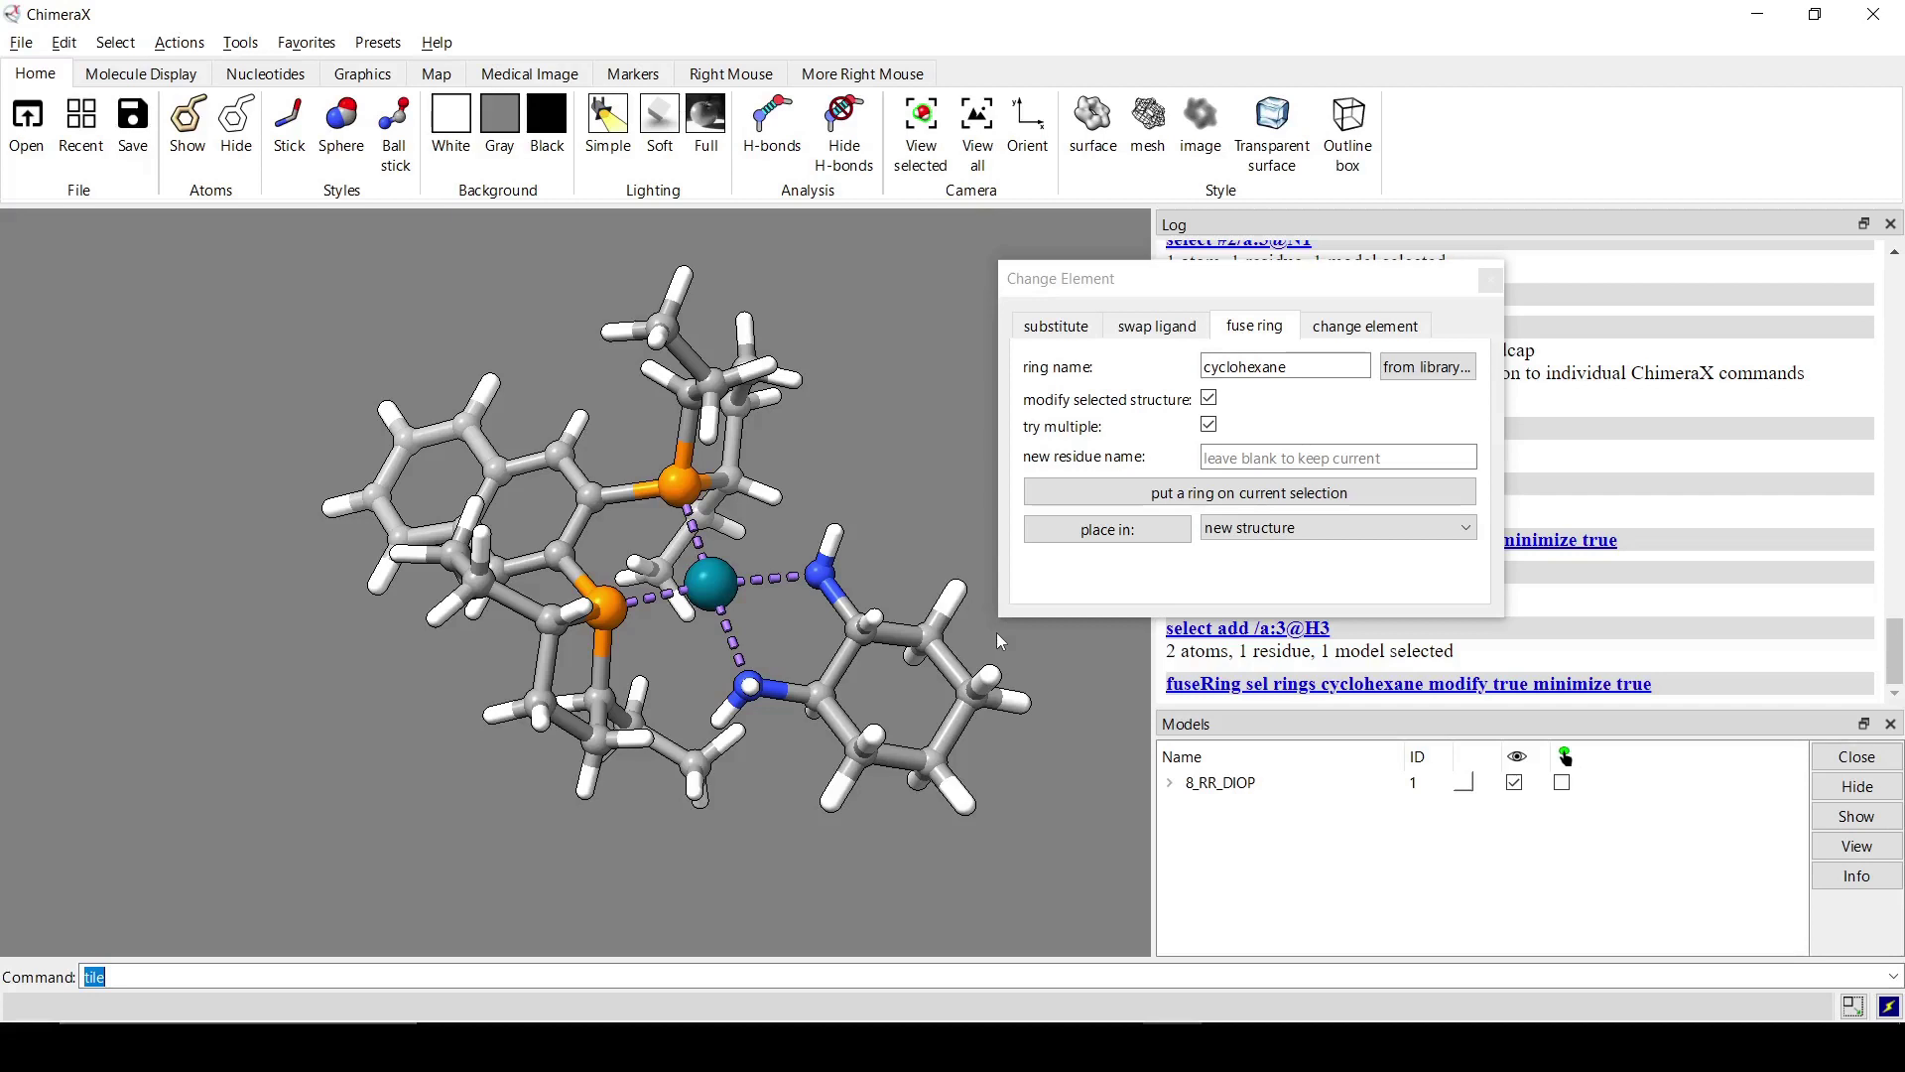